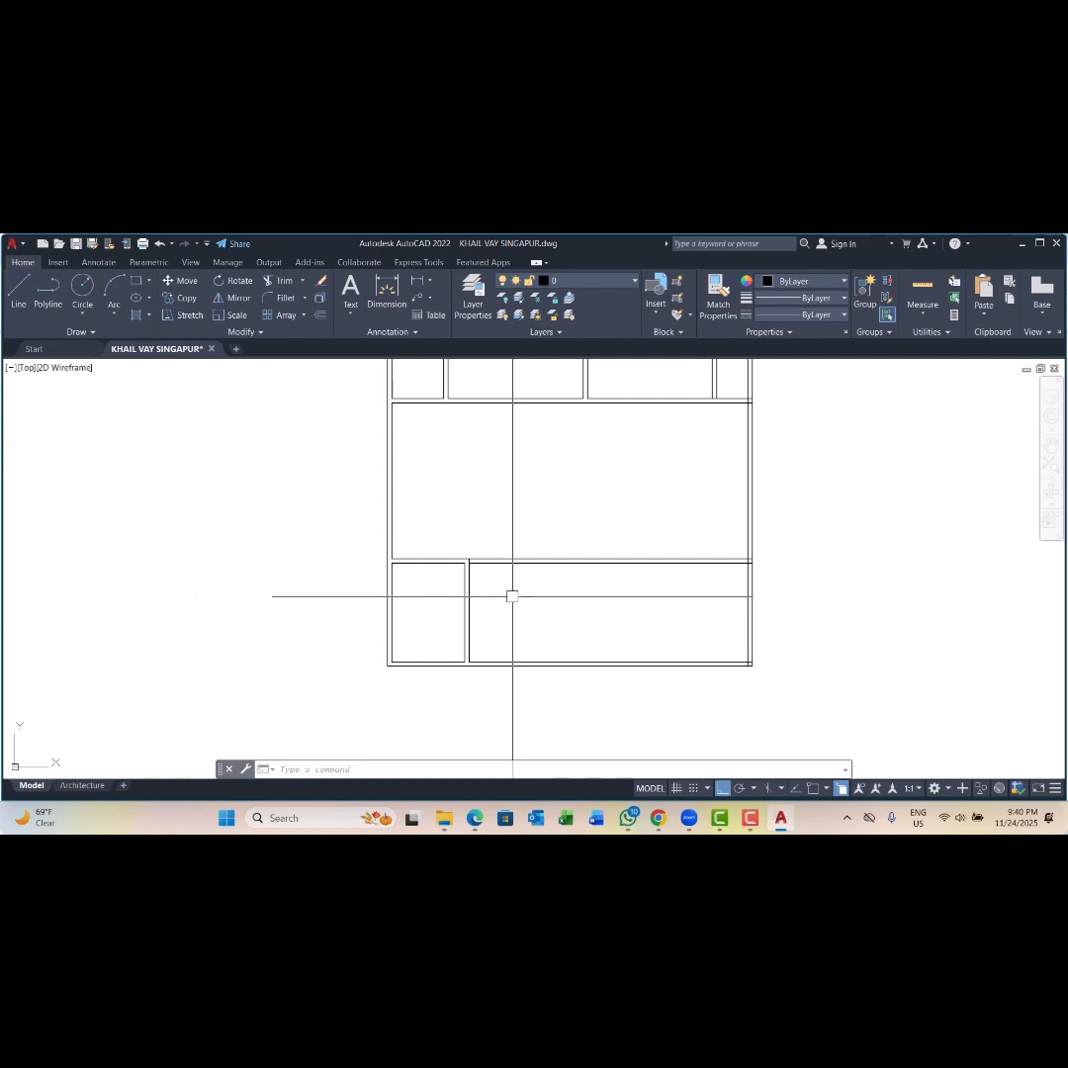
Step: Turn on object snap and add a horizontal linear dimension across the inner width of the lower-left room
mouse_move(512, 596)
middle_down()
mouse_move(493, 600)
mouse_move(491, 590)
mouse_move(487, 603)
middle_up()
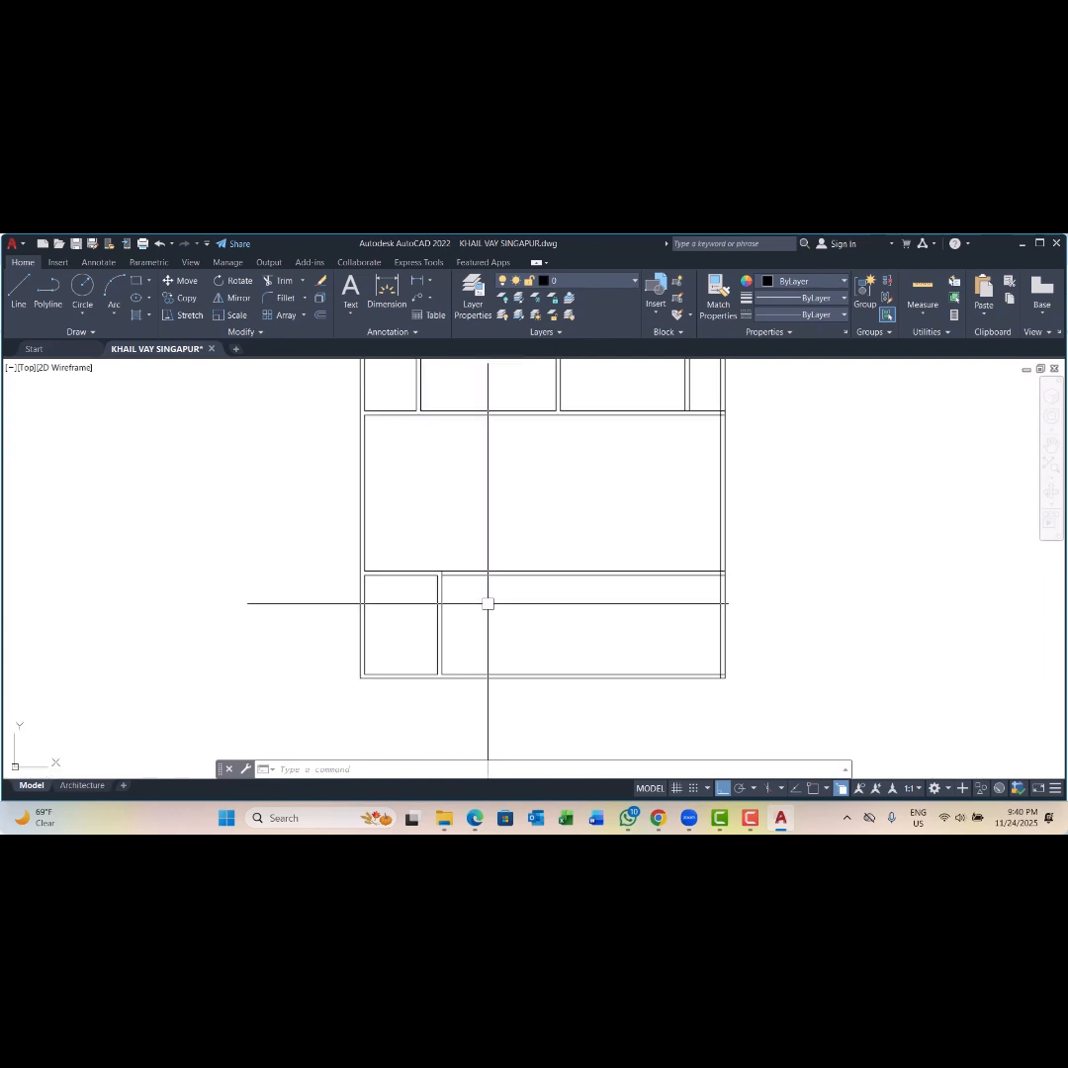
click(417, 281)
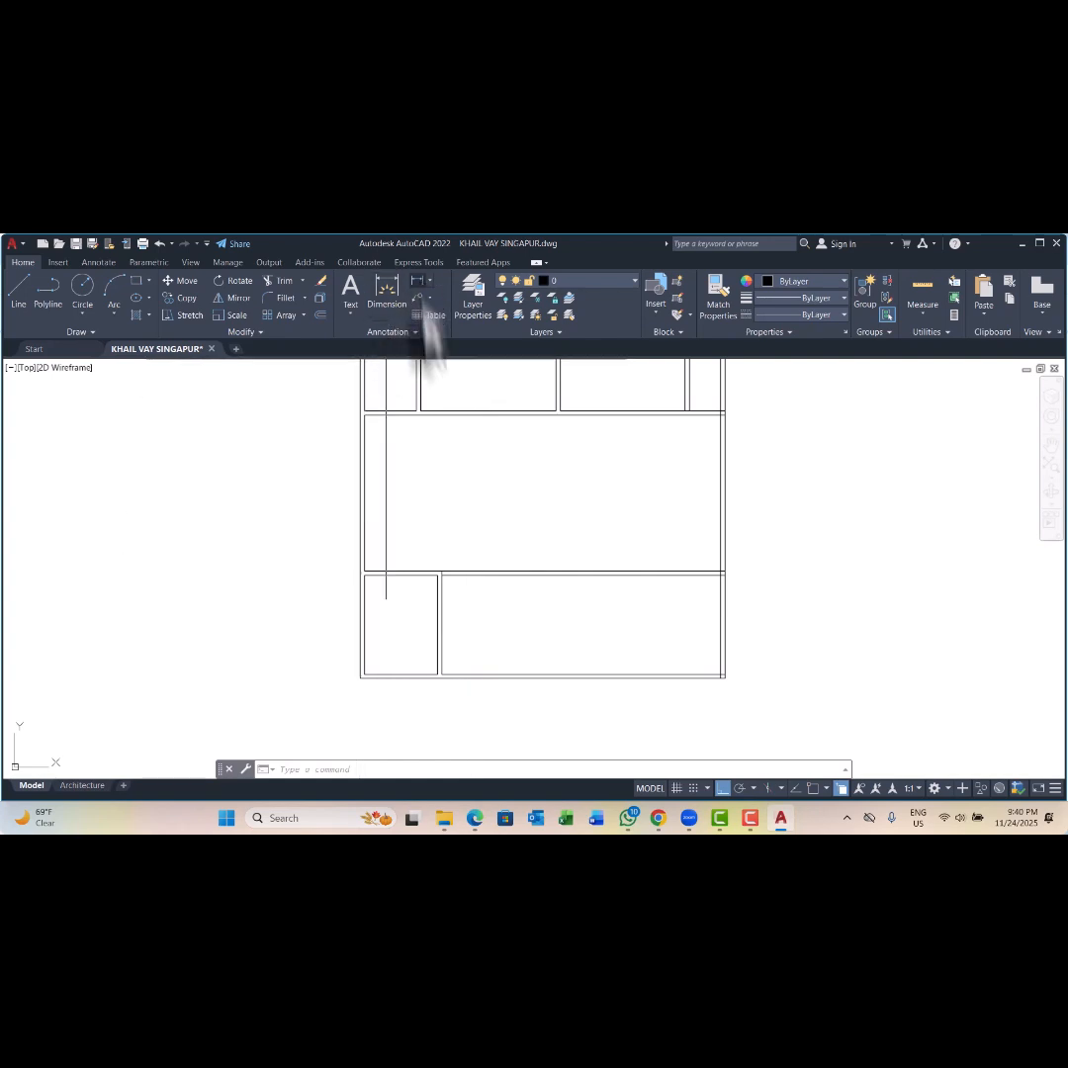
scroll(405, 609, up, 4)
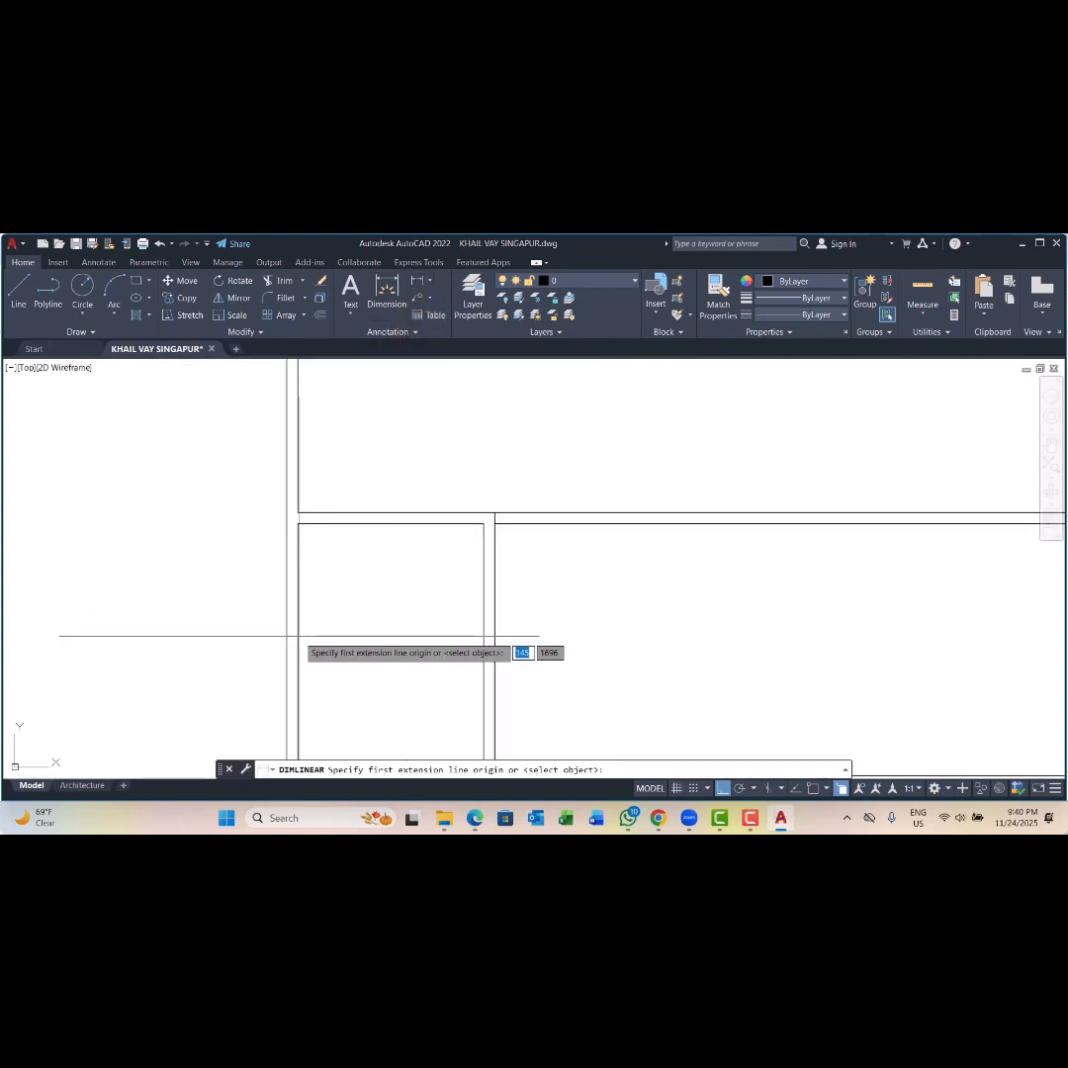
click(812, 788)
click(298, 654)
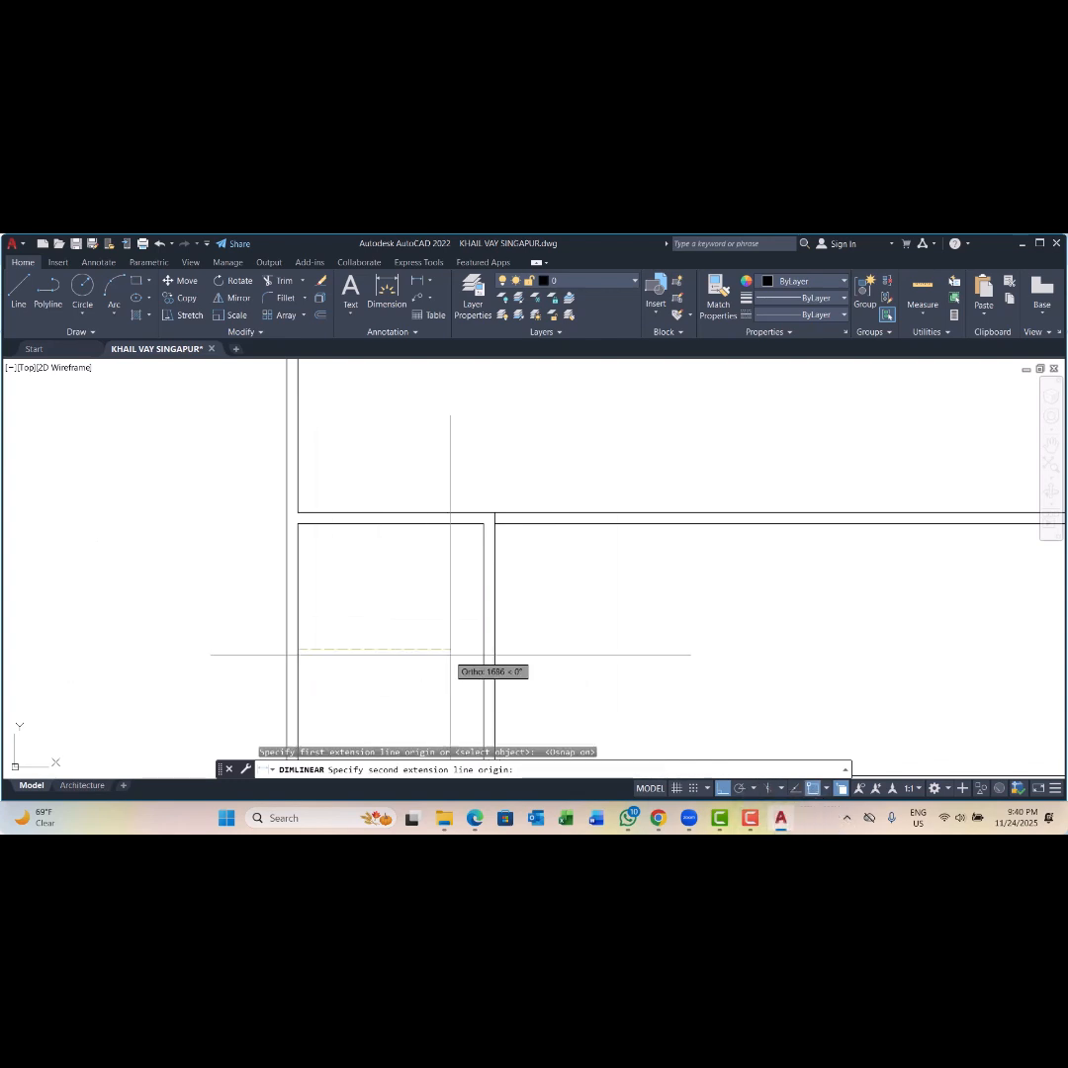
click(483, 643)
click(444, 634)
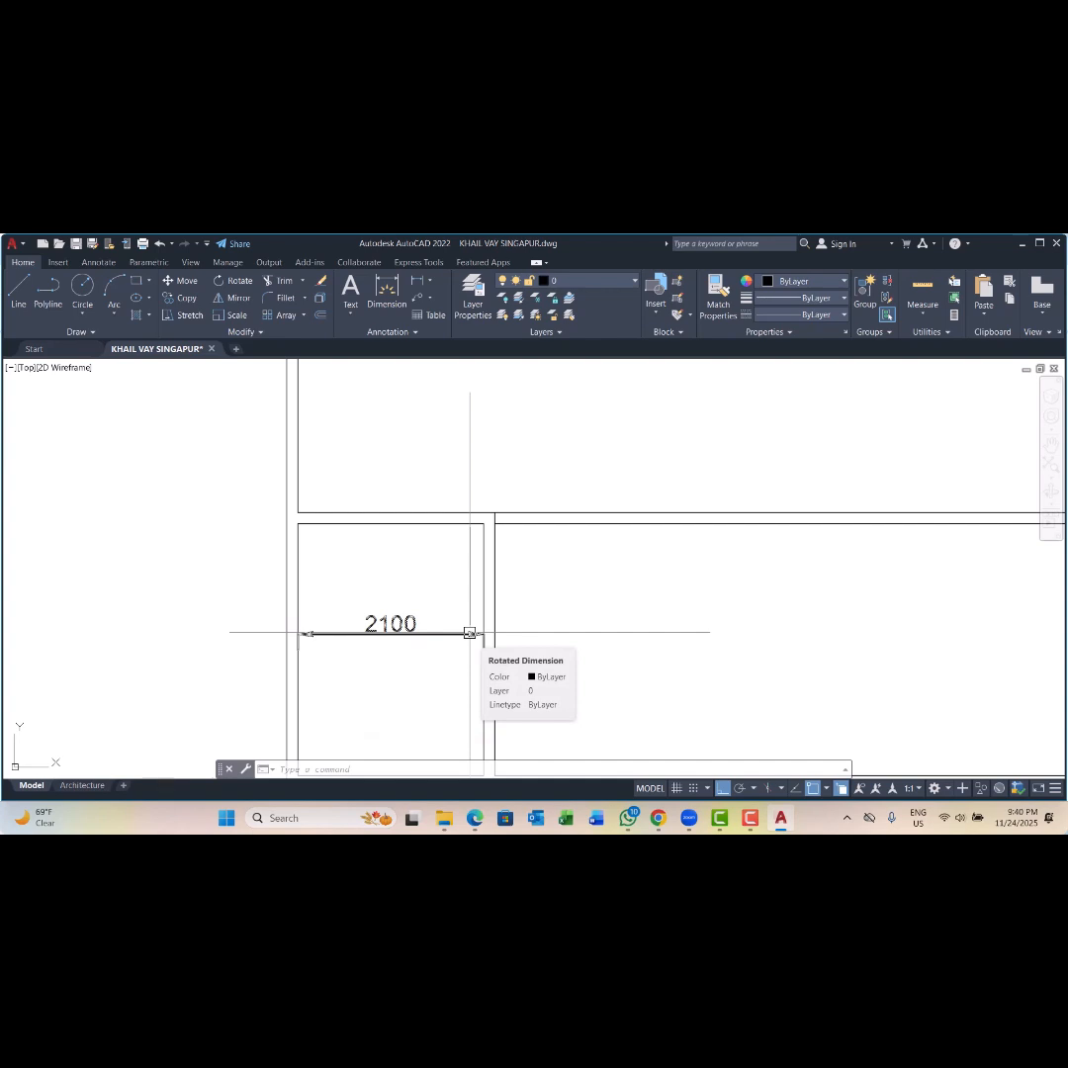
Step: Offset the right-hand line of the lower-left room's partition 3600 to the right
scroll(469, 633, down, 2)
middle_drag(507, 615, 464, 597)
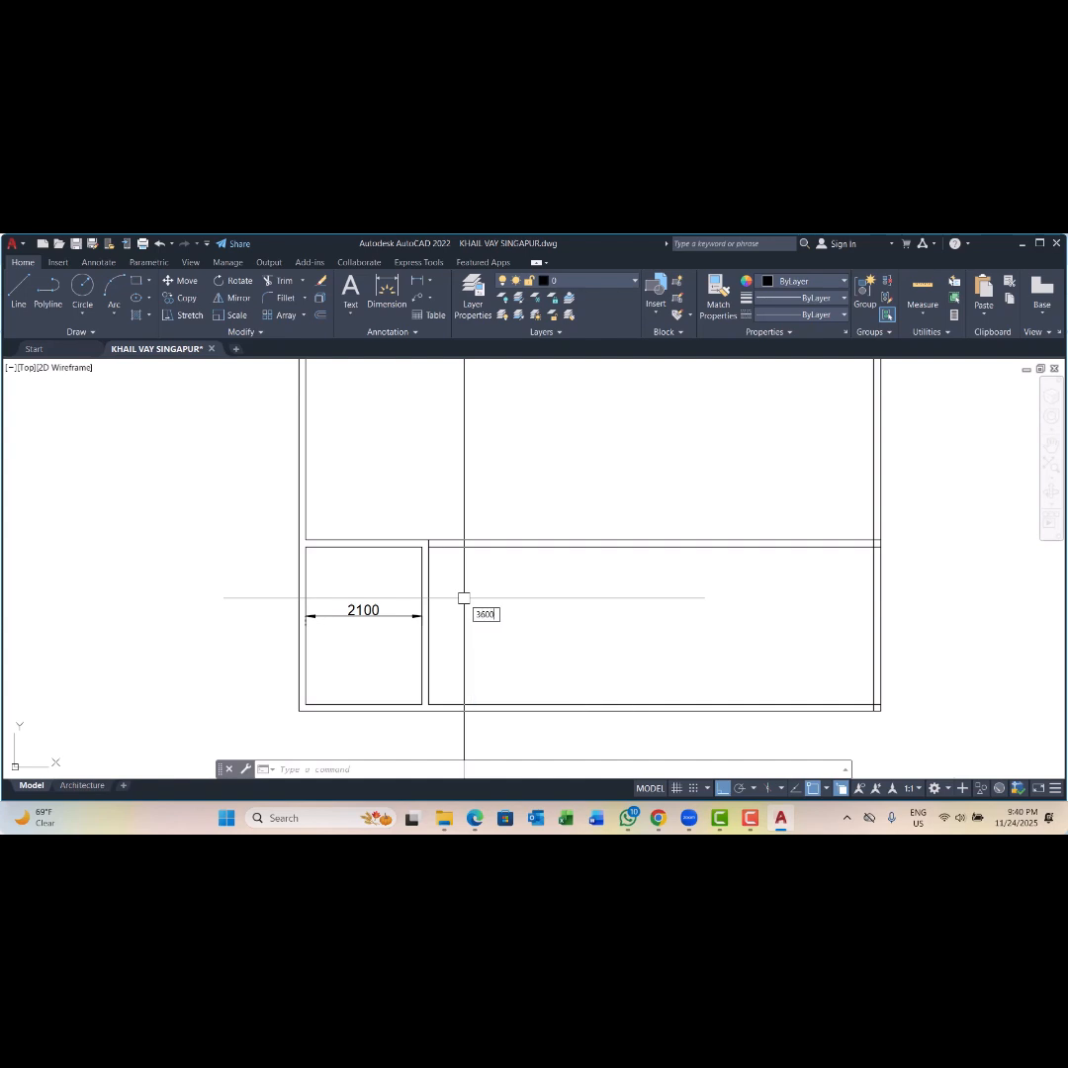
text(3600)
key(Return)
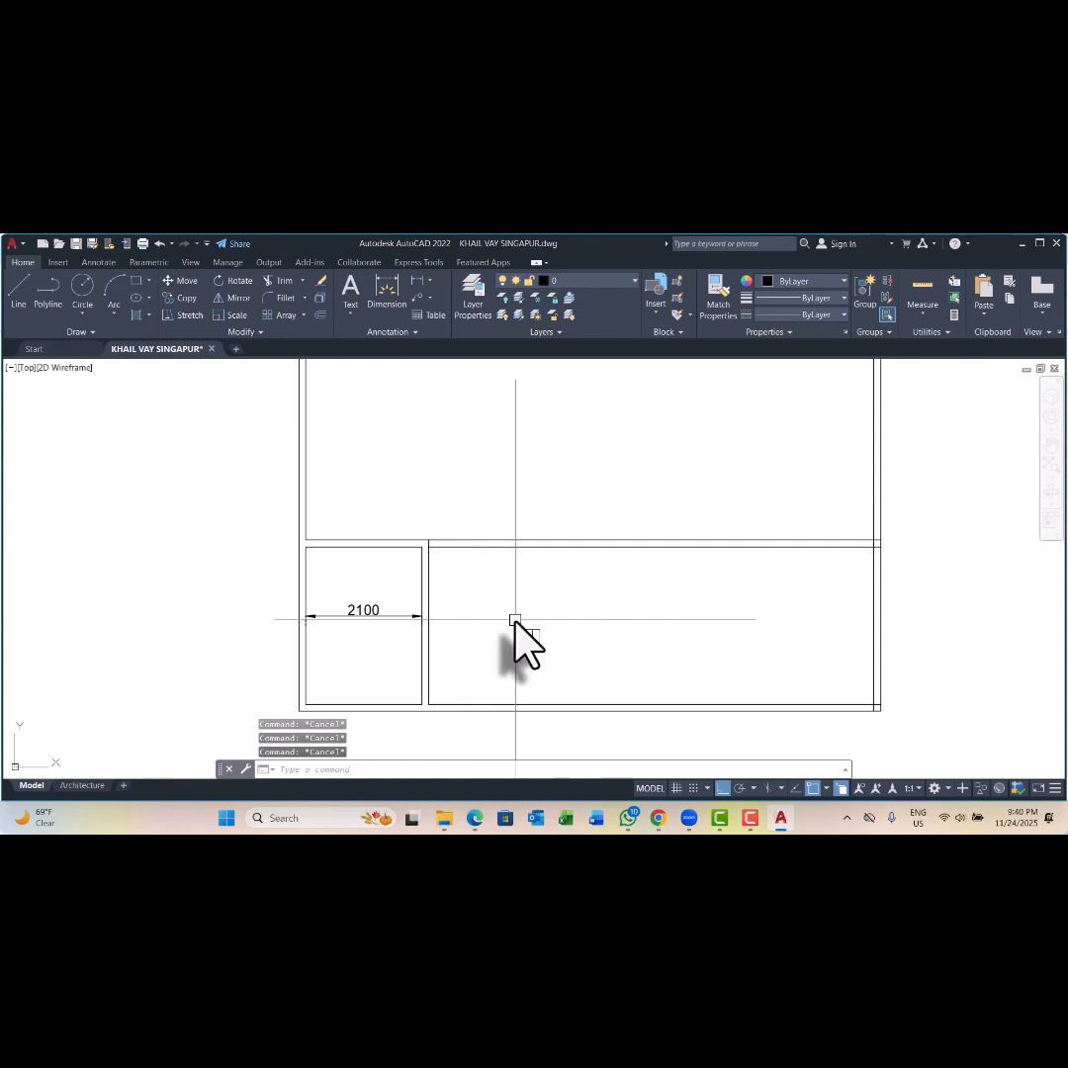
text(o)
key(Return)
text(3600)
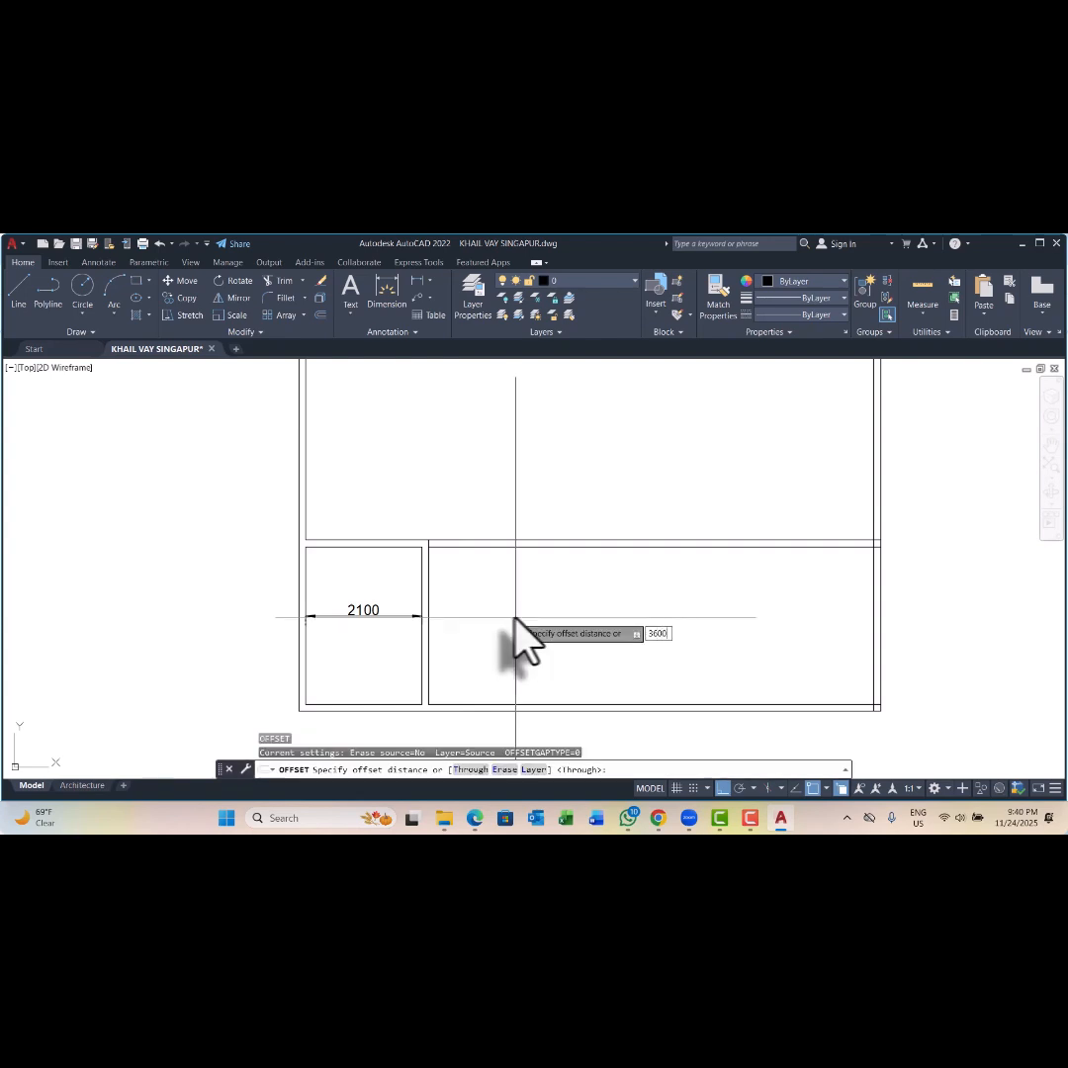
key(Return)
click(429, 593)
click(564, 601)
key(Return)
Step: Offset the new vertical line in the lower room row 125 to the right to give the partition its thickness
key(Return)
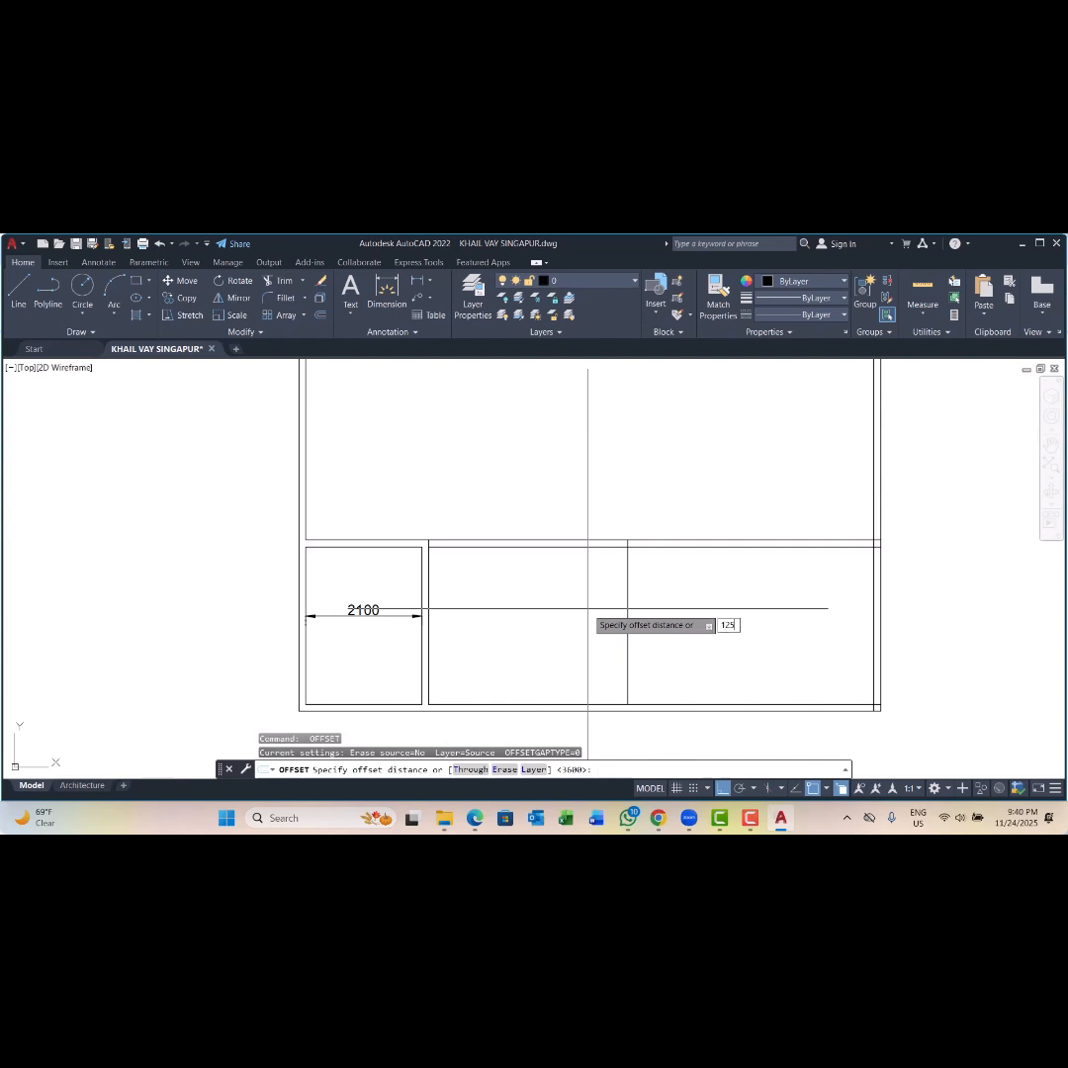
key(Return)
click(627, 608)
click(662, 594)
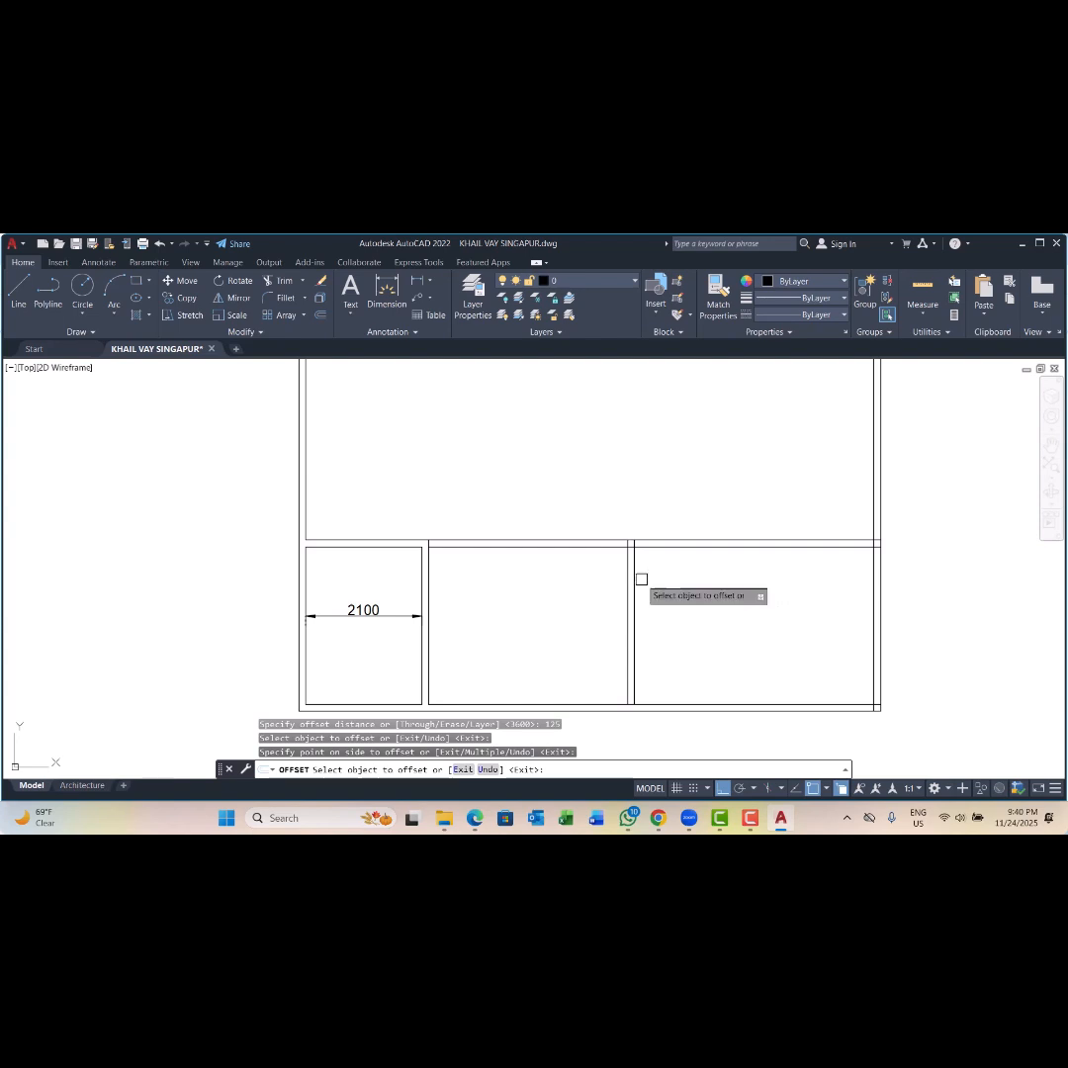
key(Escape)
key(Escape)
key(Escape)
scroll(516, 564, down, 2)
scroll(539, 556, up, 2)
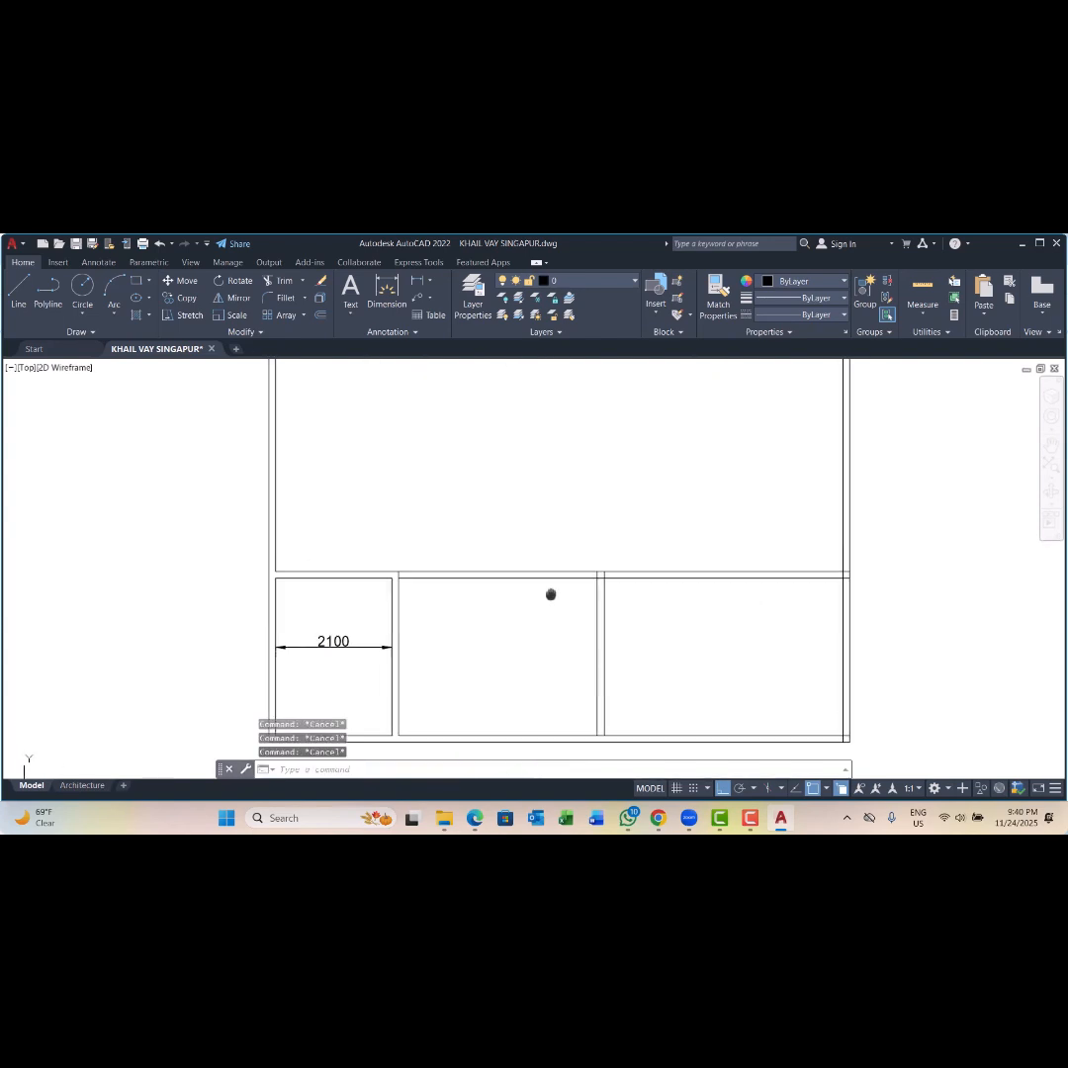
scroll(550, 594, down, 2)
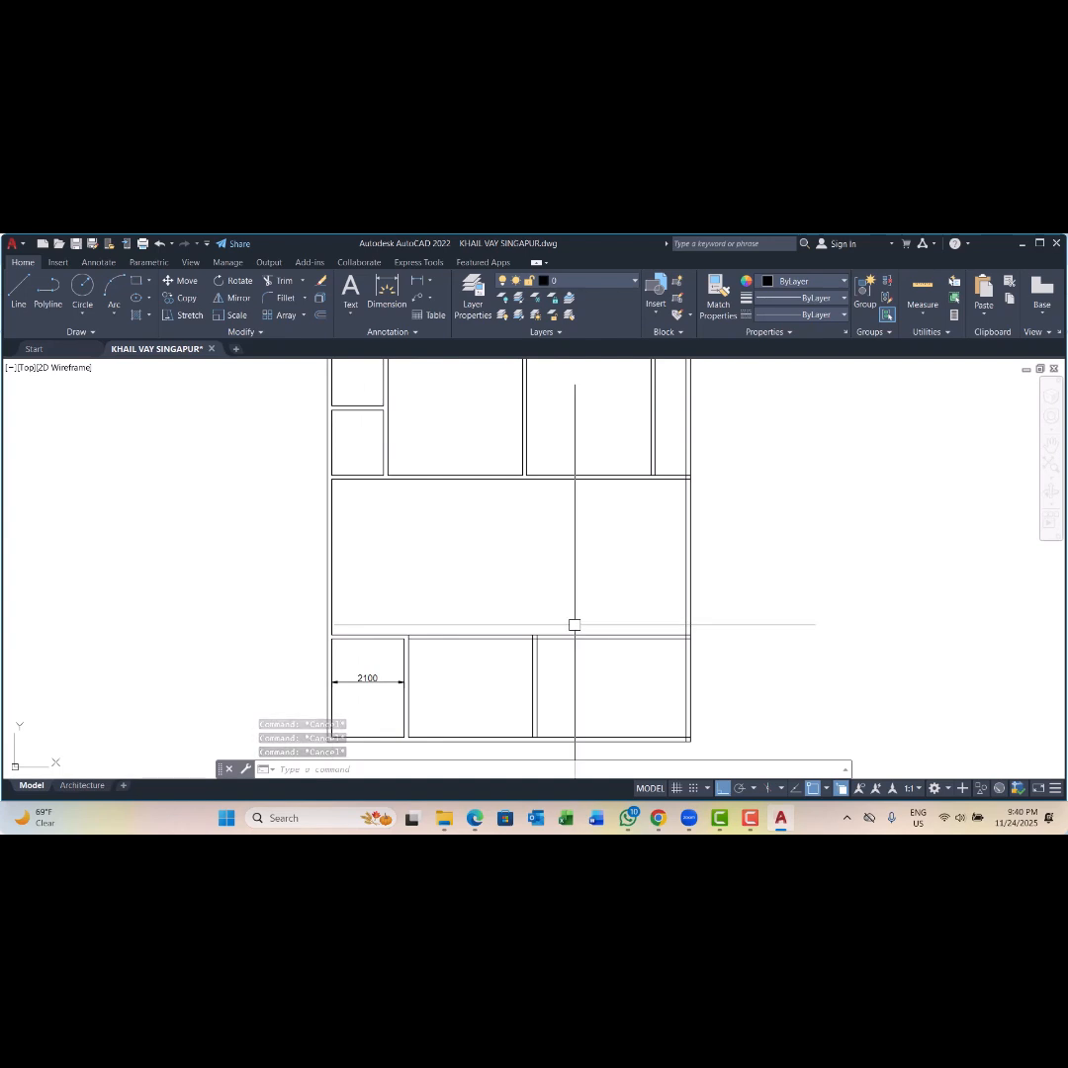
middle_drag(575, 624, 529, 625)
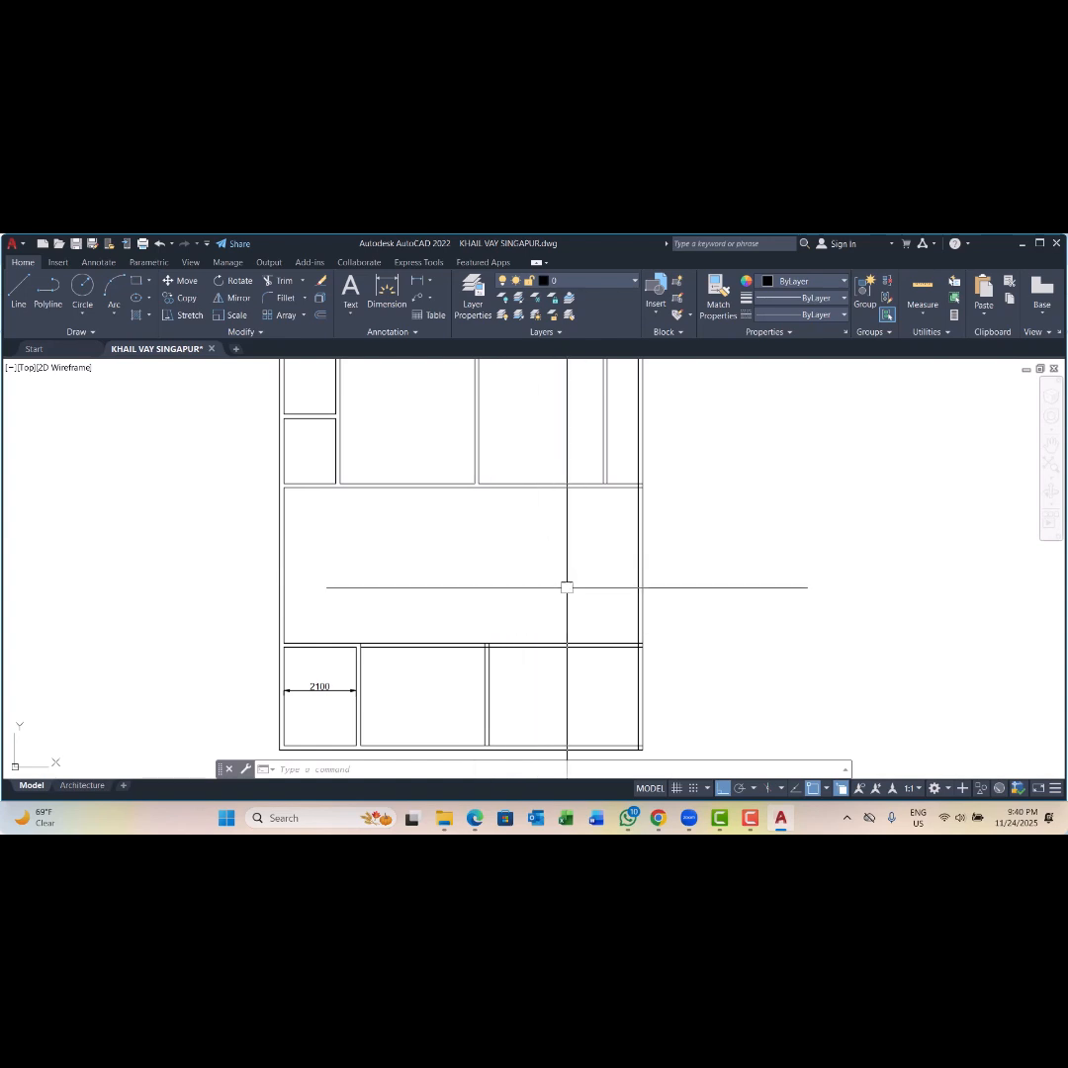
middle_drag(565, 587, 567, 634)
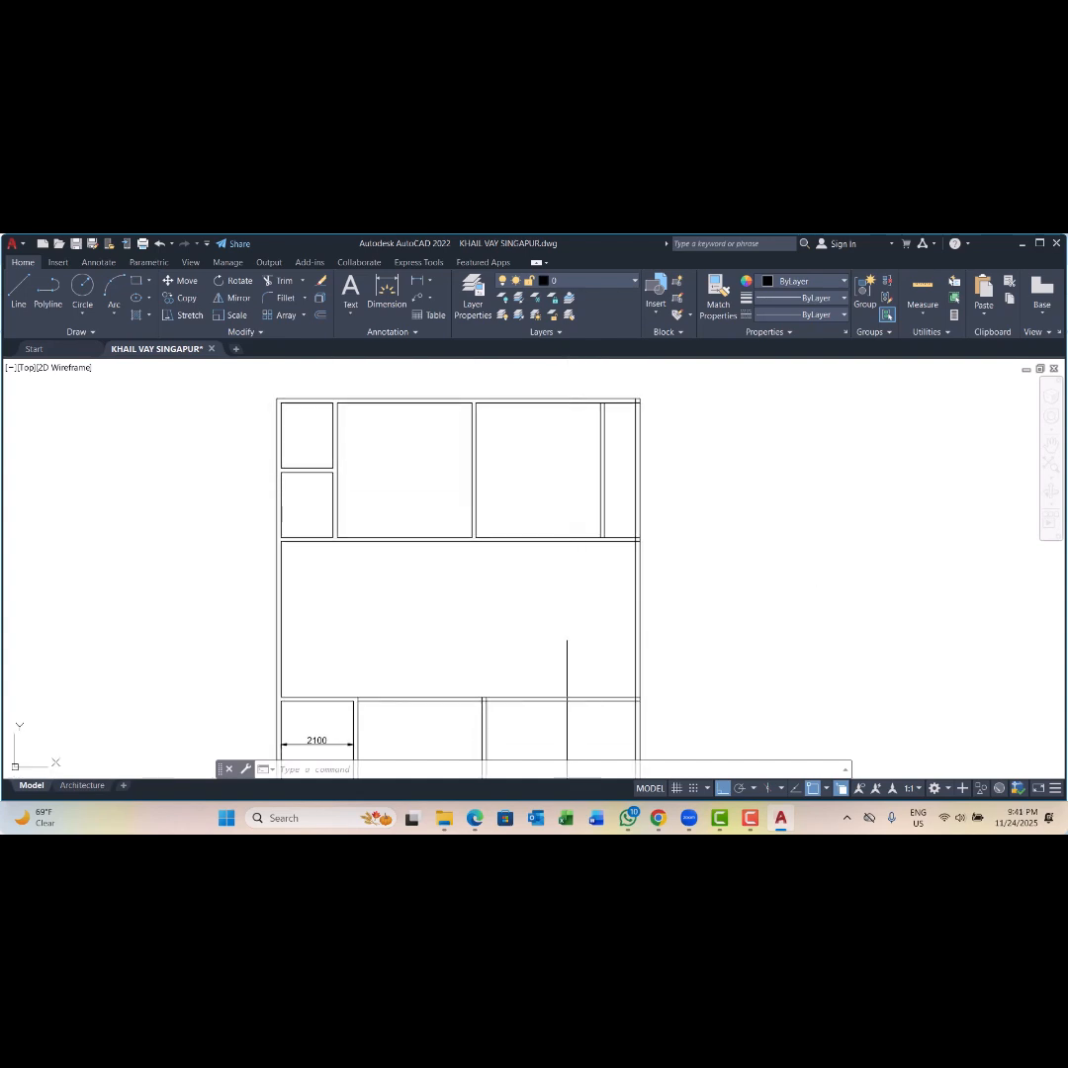
scroll(533, 629, down, 2)
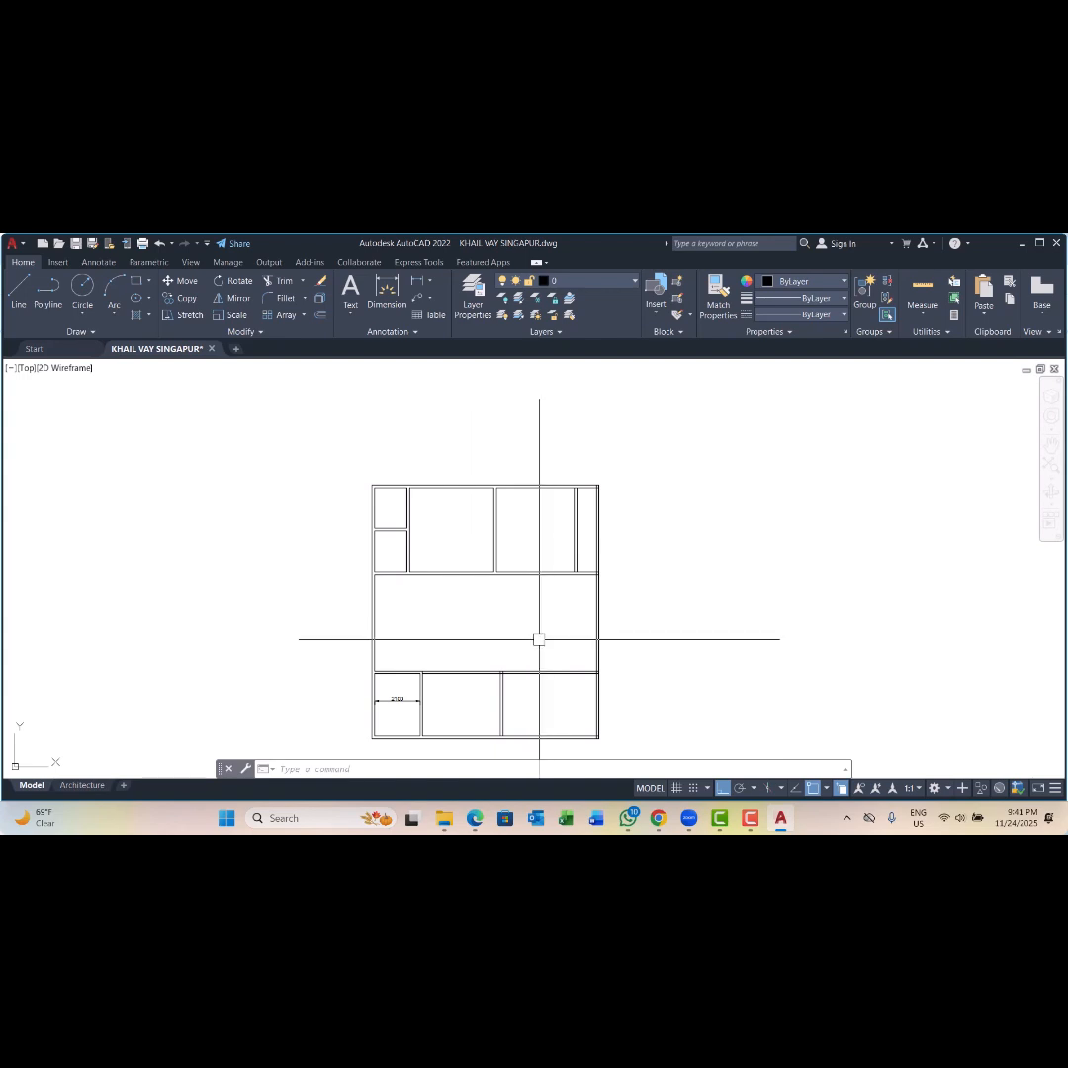
scroll(541, 634, up, 2)
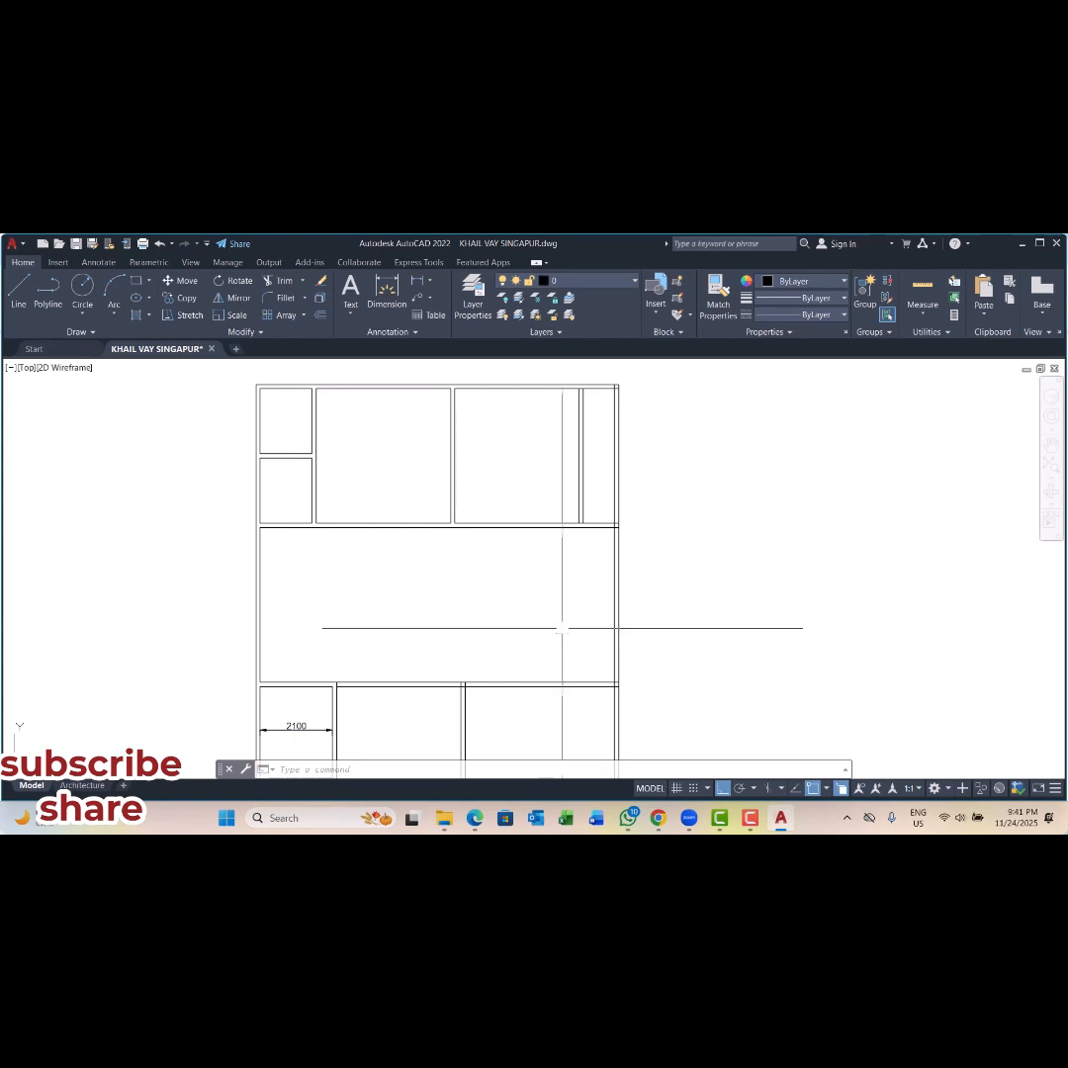
Step: Offset the upper line of the wall above the lower rooms 2250 upward into the large middle space
key(Escape)
key(Escape)
key(Escape)
key(Return)
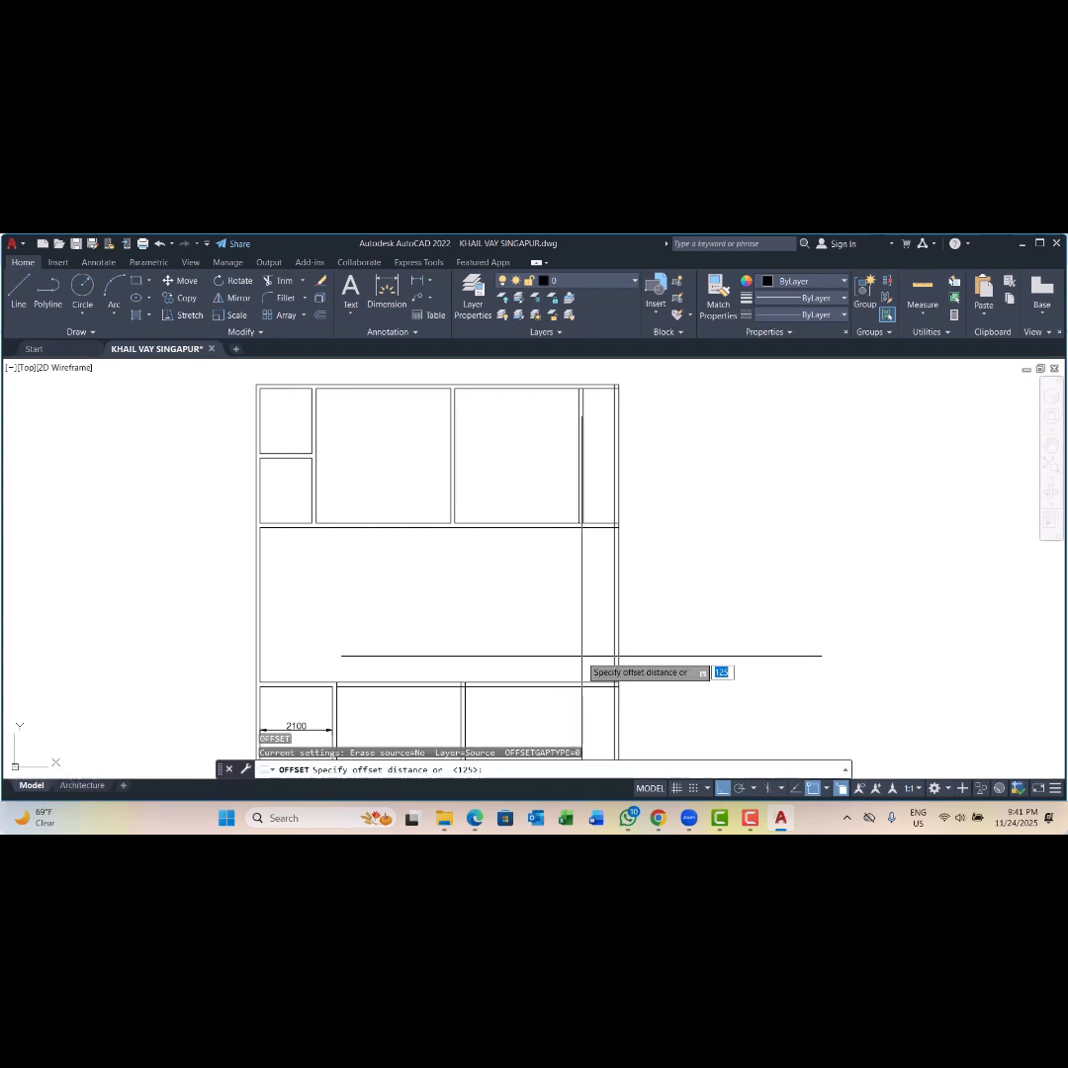
text(2250)
key(Return)
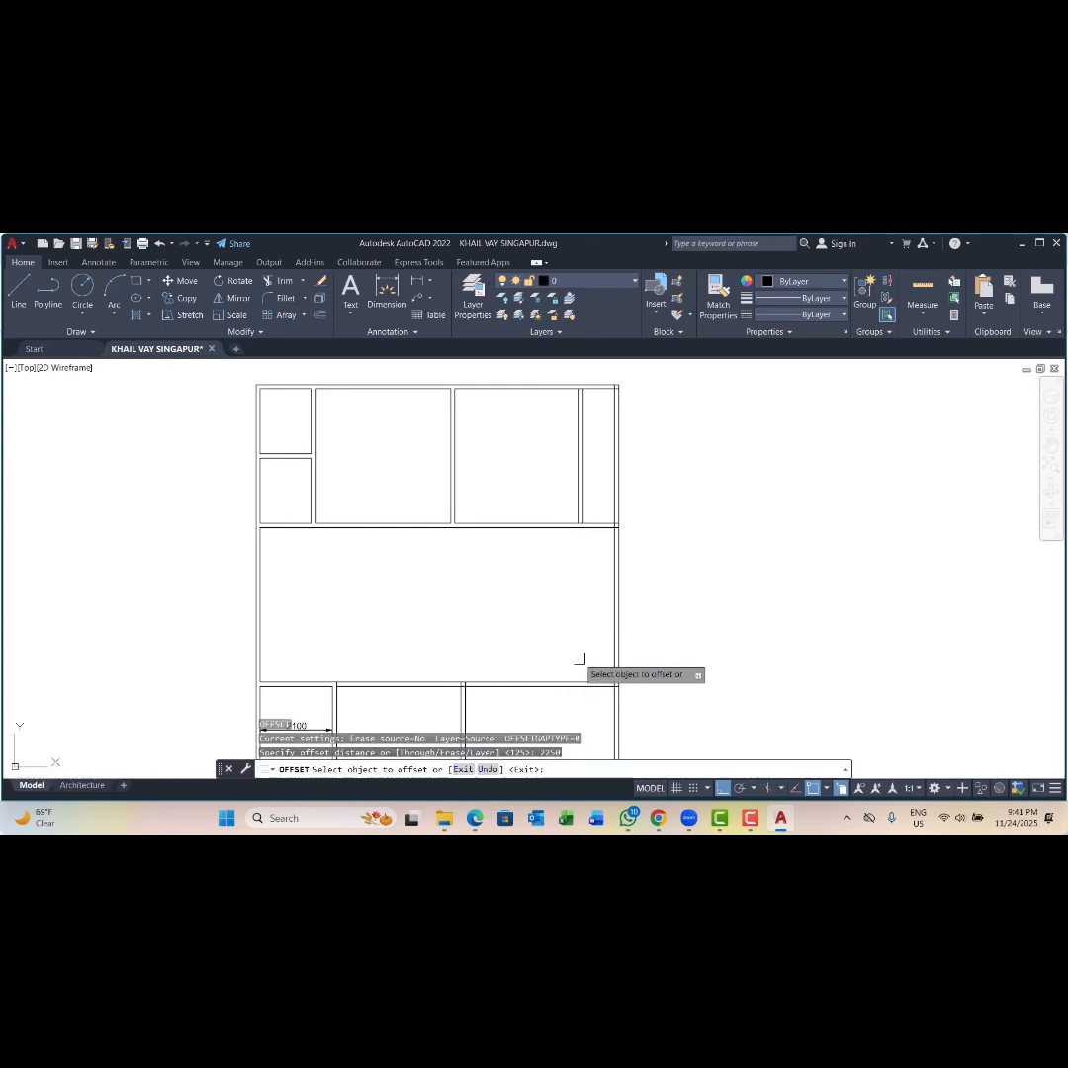
click(587, 682)
click(588, 638)
key(Return)
Step: Offset the new horizontal line across the middle space 125 upward to form a wall
key(Return)
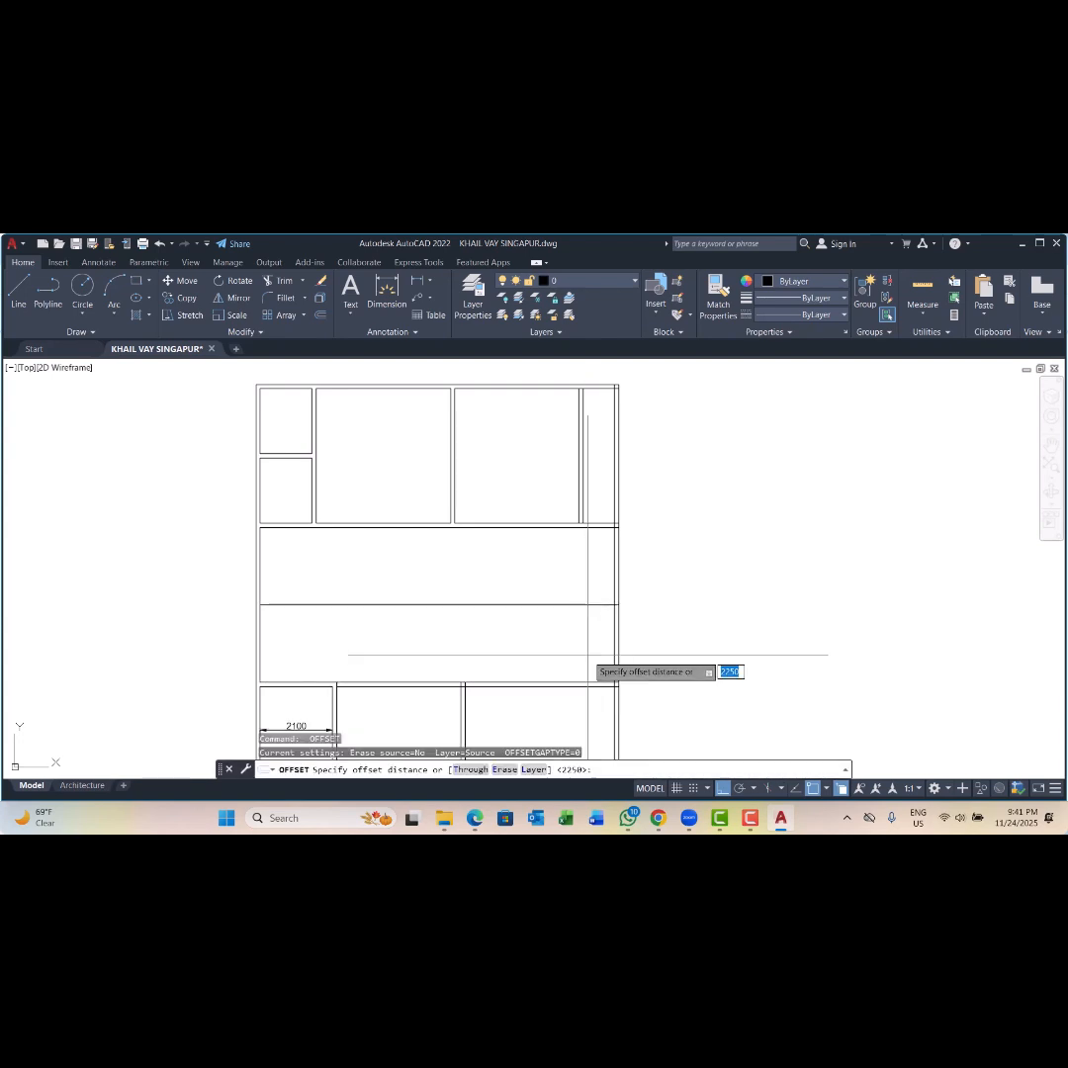
text(125)
key(Return)
click(584, 602)
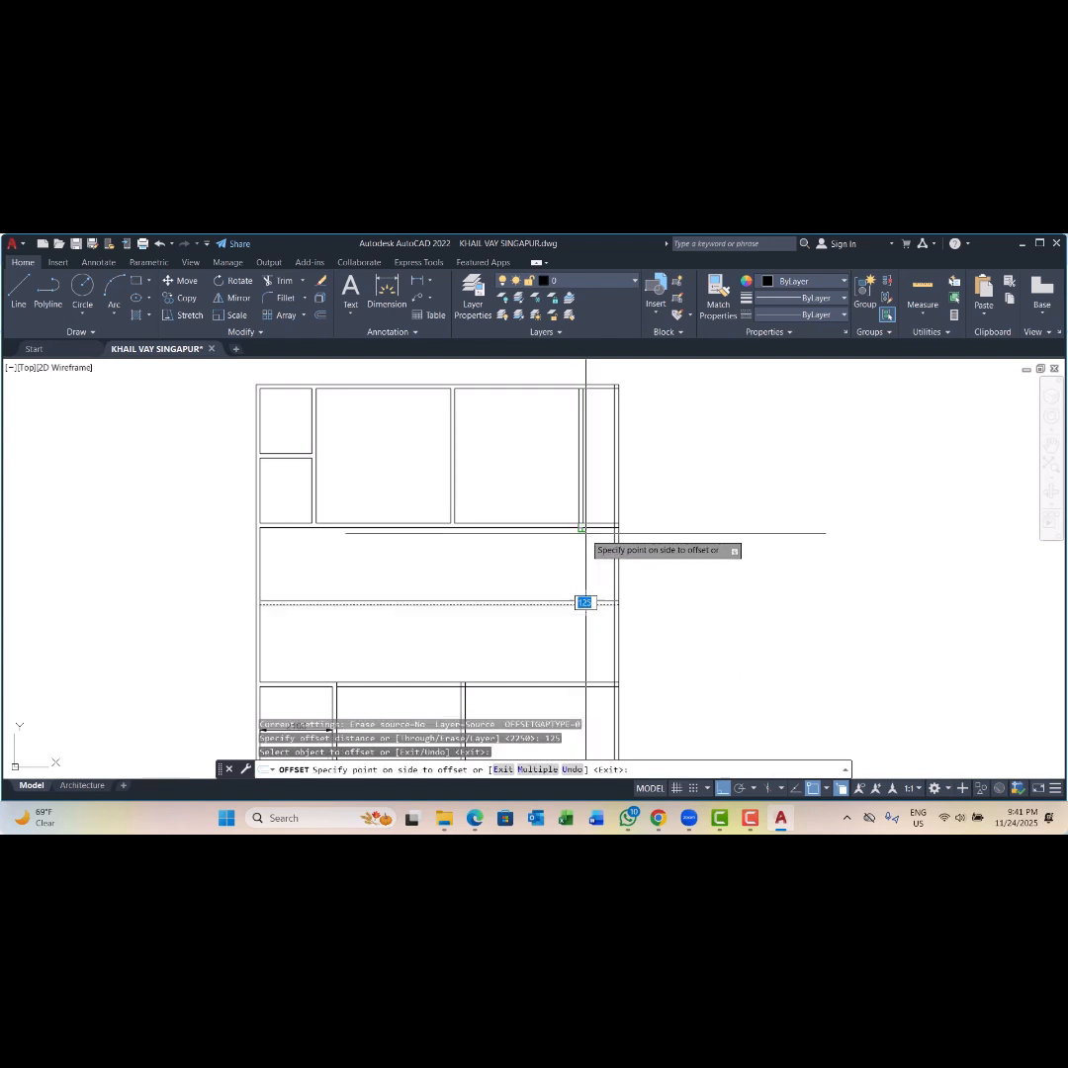
click(579, 588)
key(Escape)
key(Escape)
key(Escape)
key(Escape)
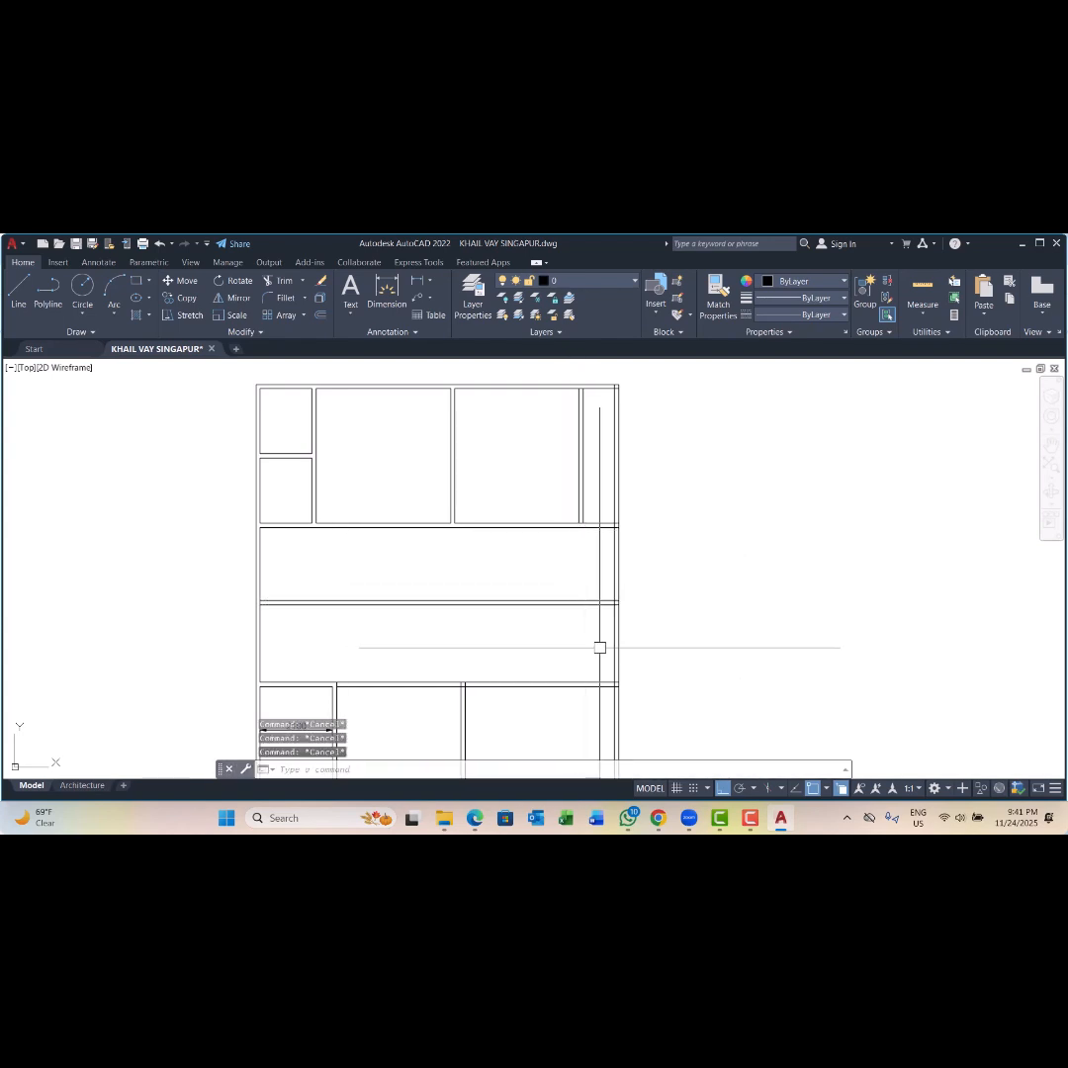
Step: Draw a vertical polyline along the right wall's inner face, from the new middle wall down to the wall above the lower rooms
scroll(595, 623, up, 1)
scroll(538, 641, up, 2)
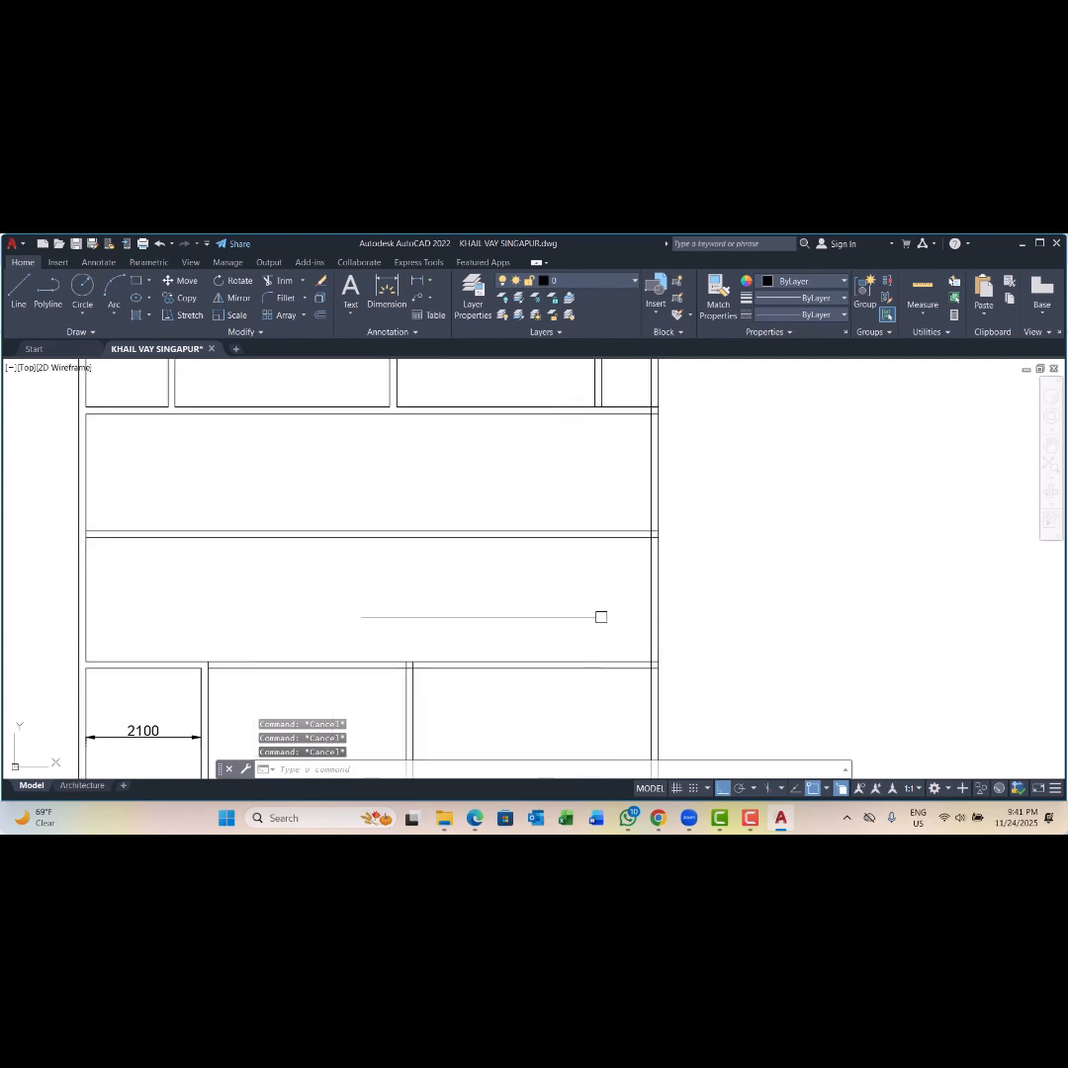
text(pl)
key(Return)
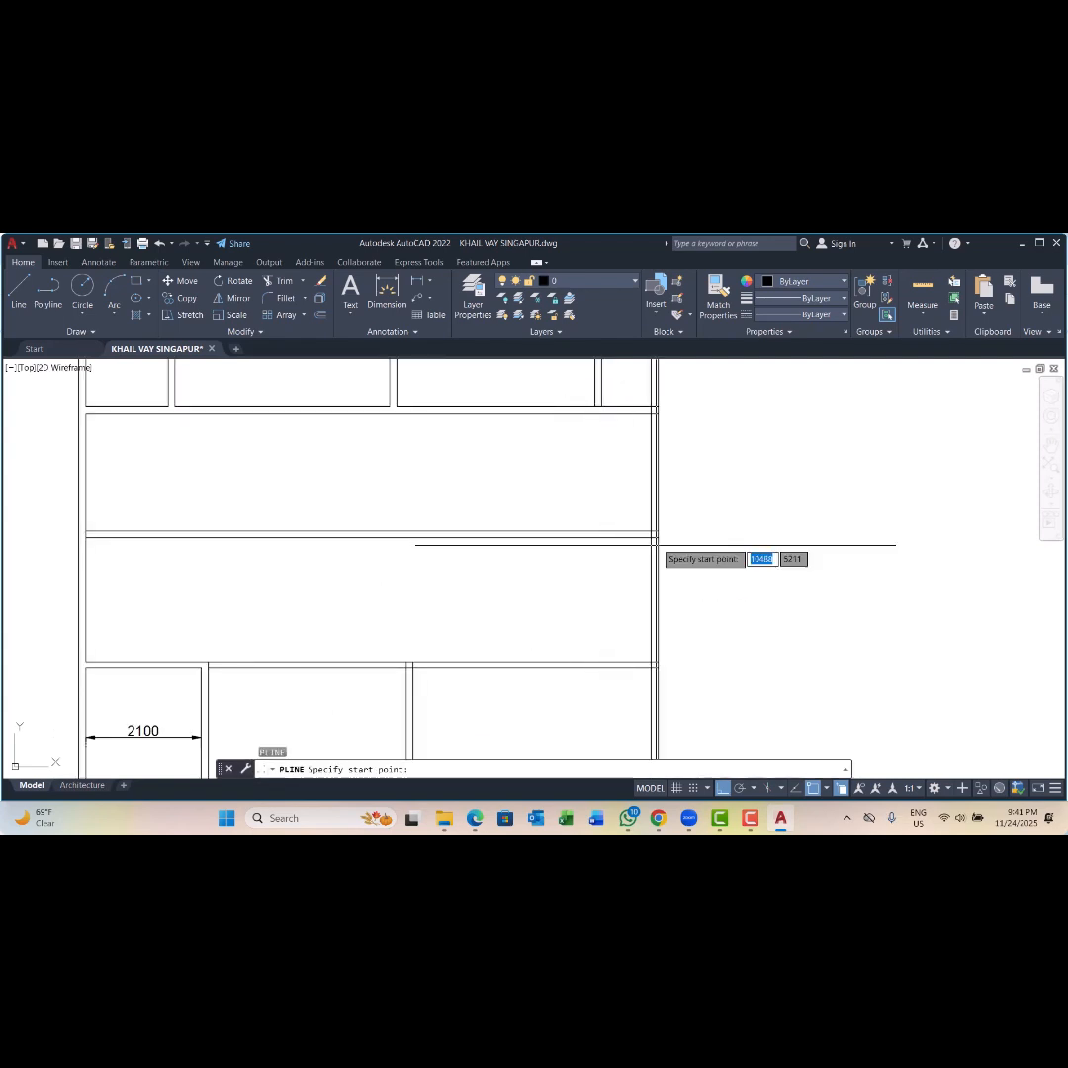
scroll(652, 542, up, 3)
scroll(638, 529, down, 2)
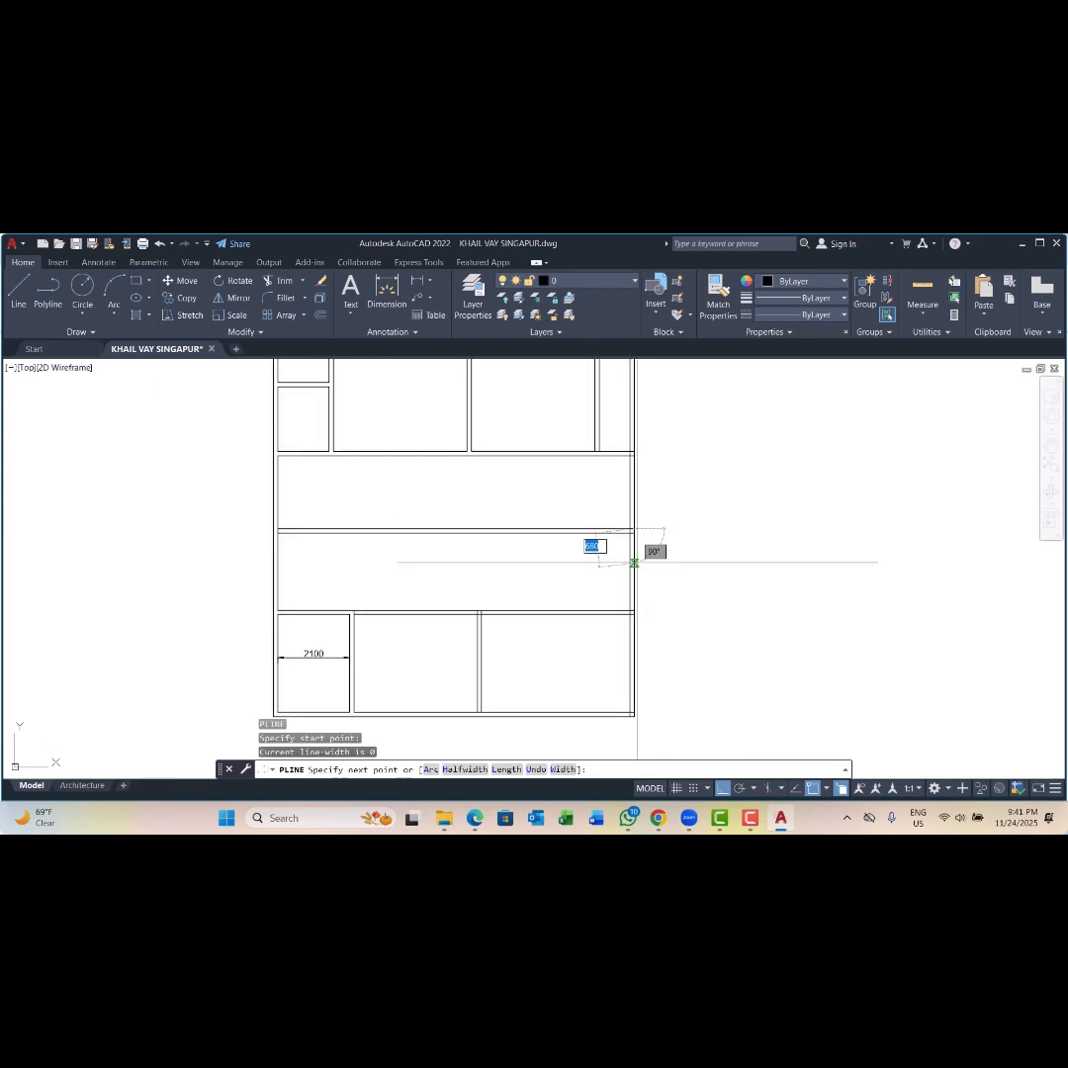
scroll(658, 603, up, 3)
click(647, 622)
scroll(647, 622, down, 3)
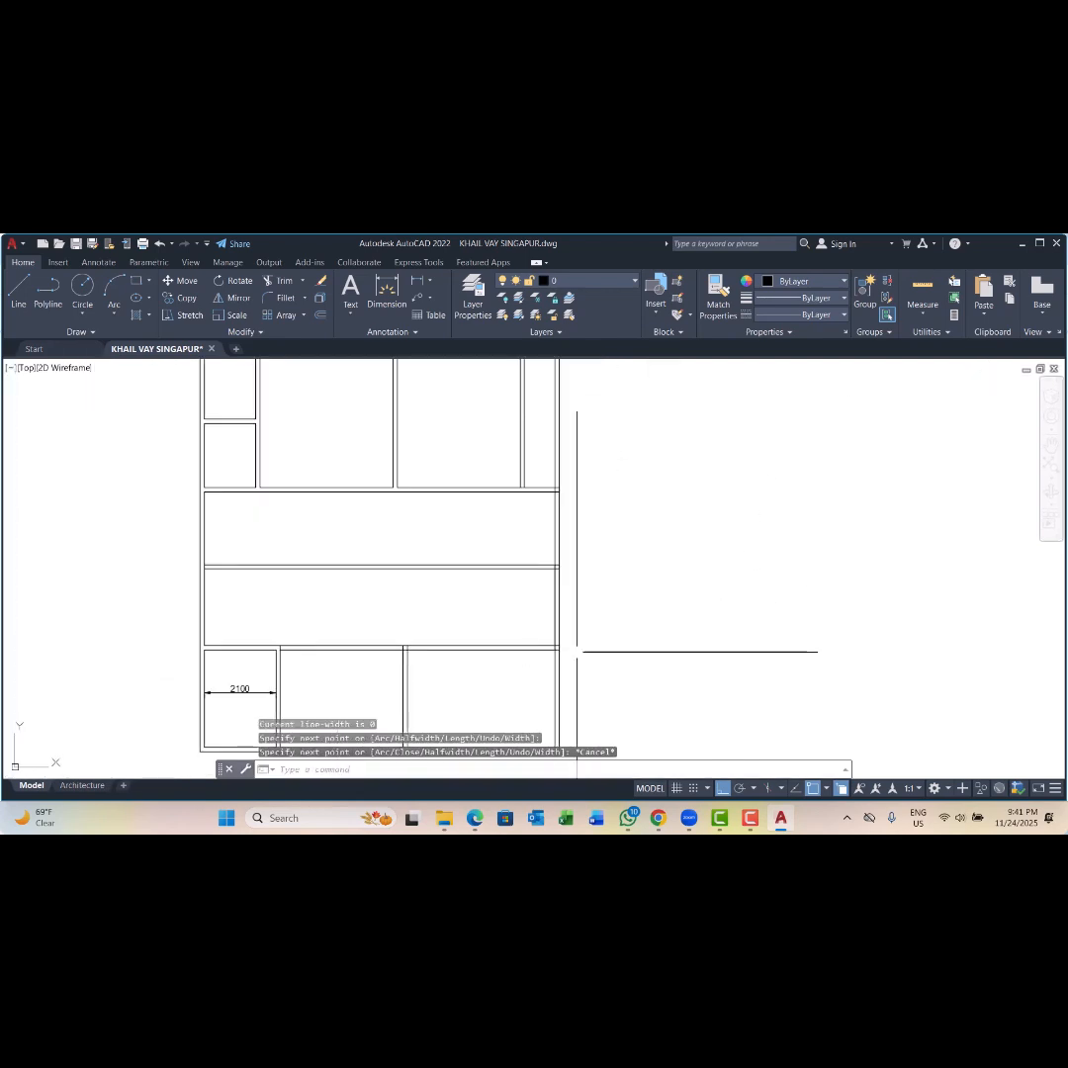
key(Escape)
key(Escape)
key(Escape)
Step: Offset the polyline on the right wall's inner face 4775 to the left
text(o)
key(Return)
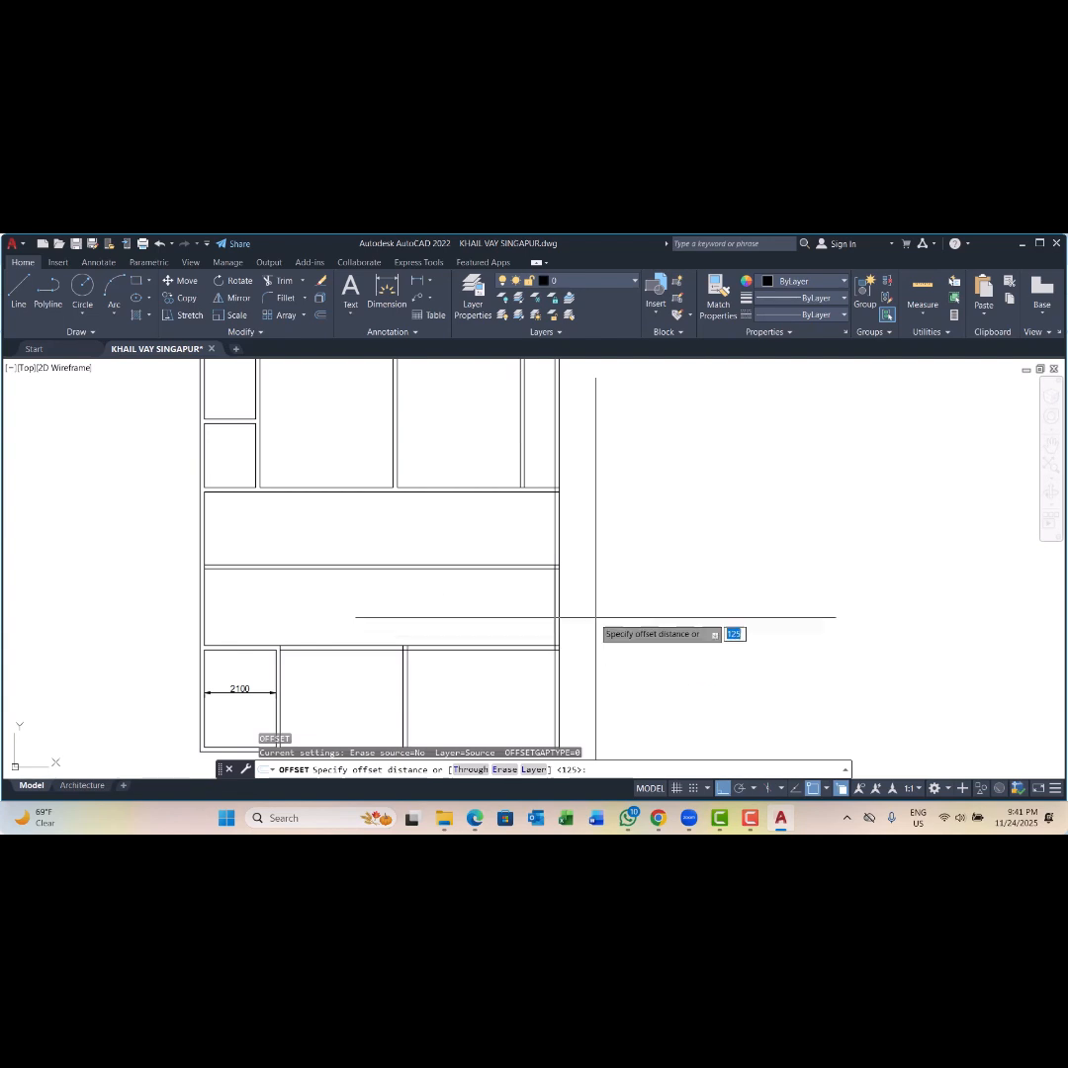
scroll(583, 614, up, 2)
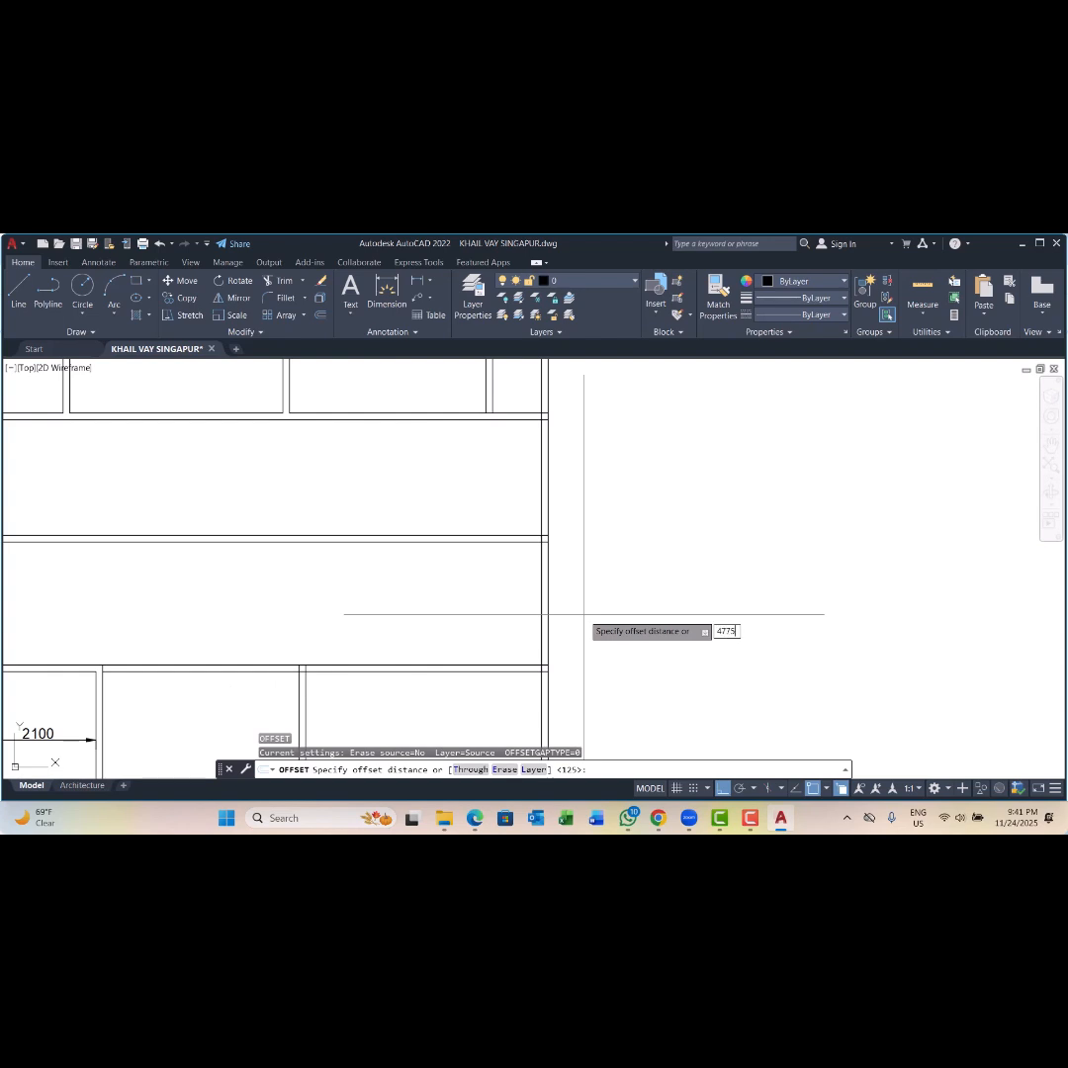
key(Return)
click(542, 596)
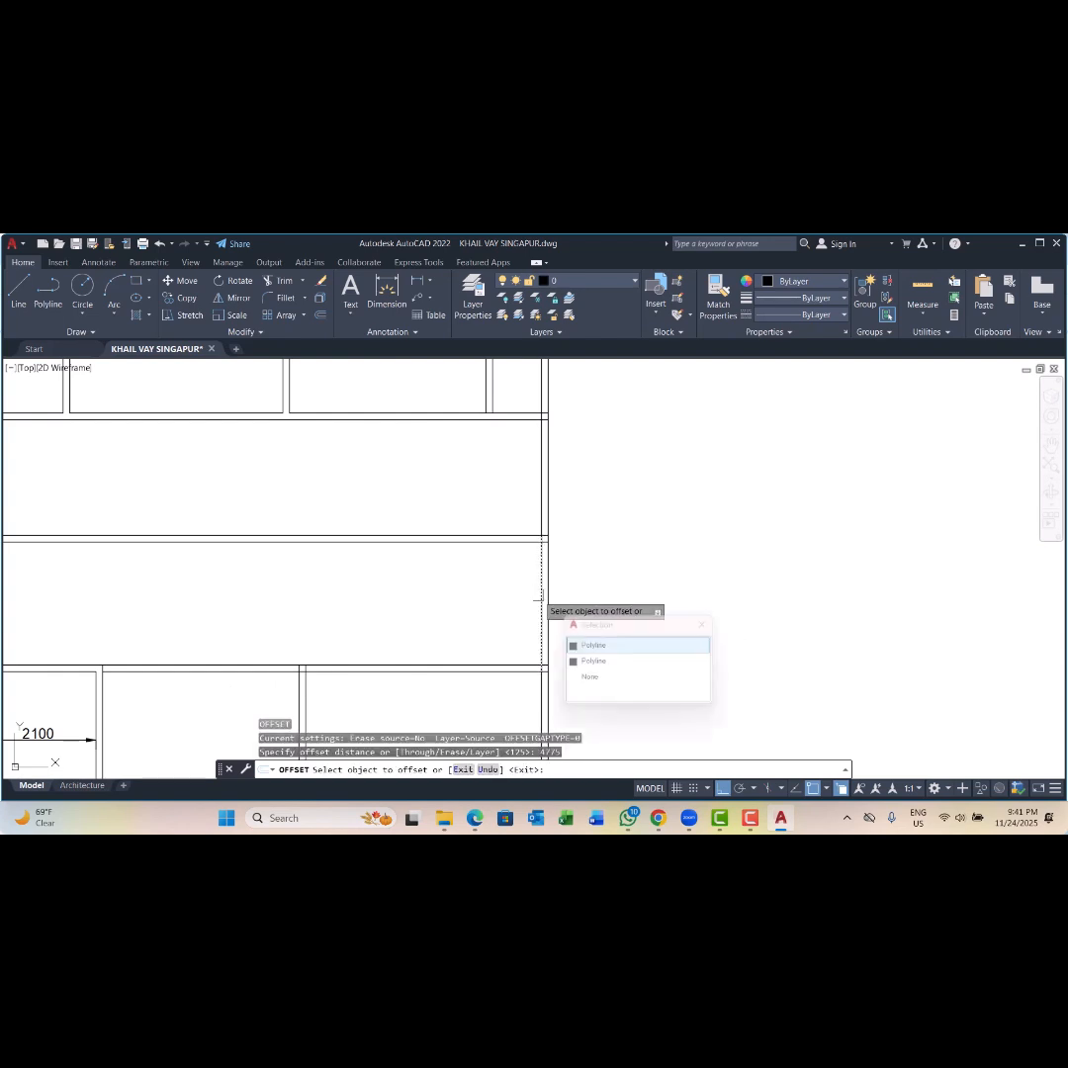
click(498, 591)
scroll(560, 591, down, 3)
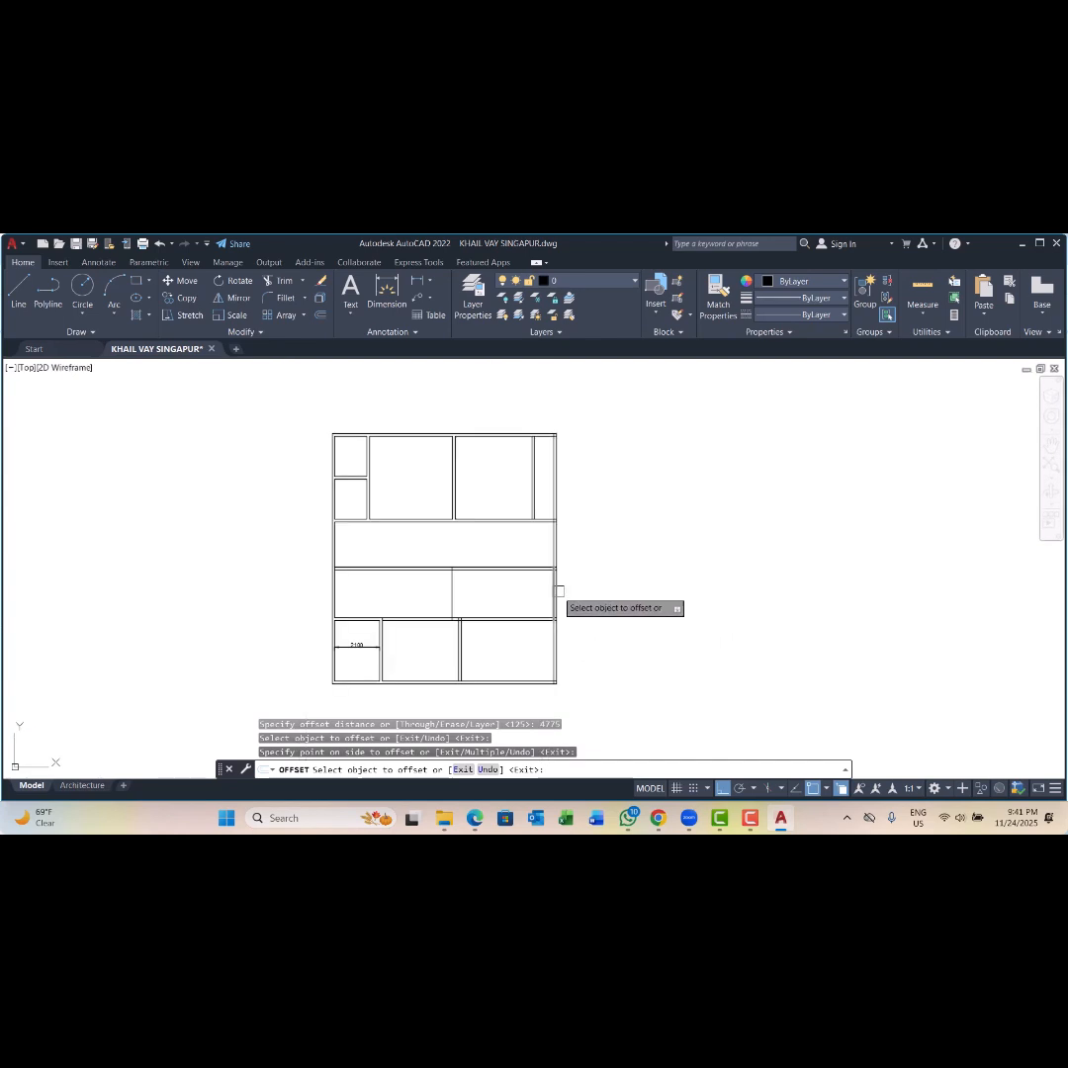
scroll(435, 578, up, 4)
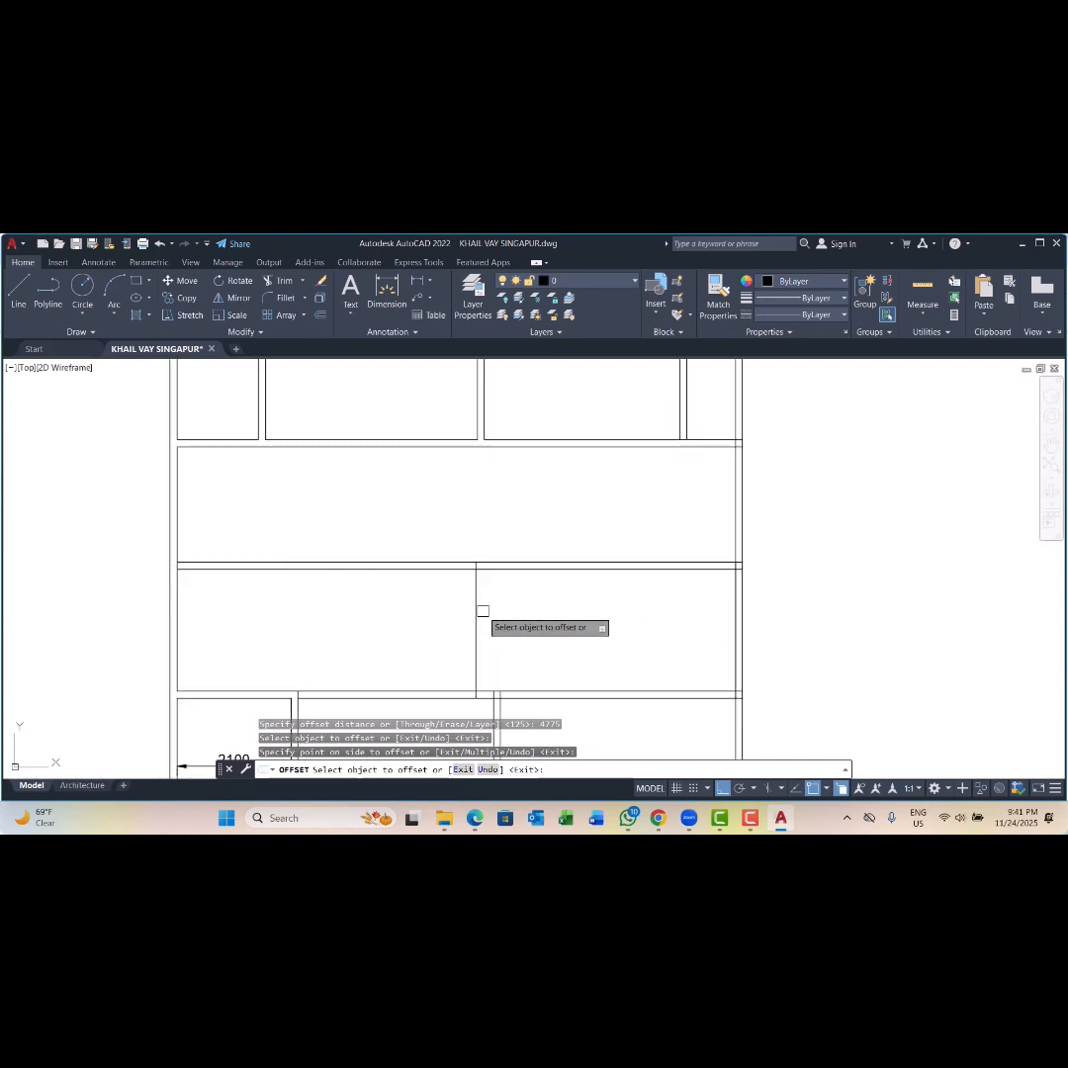
key(Return)
Step: Offset the new vertical line below the middle wall 125 to the left to form a partition
key(Return)
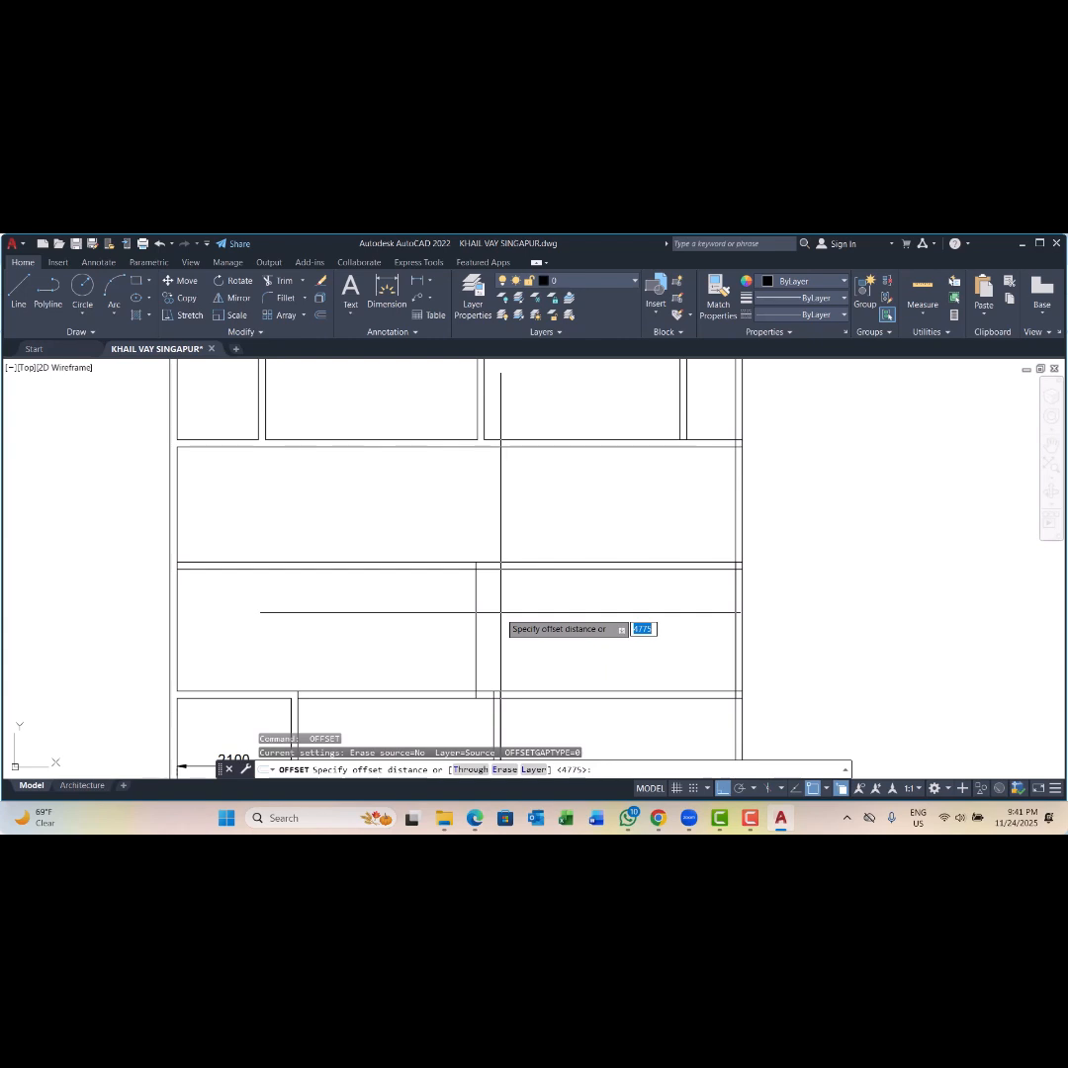
key(Return)
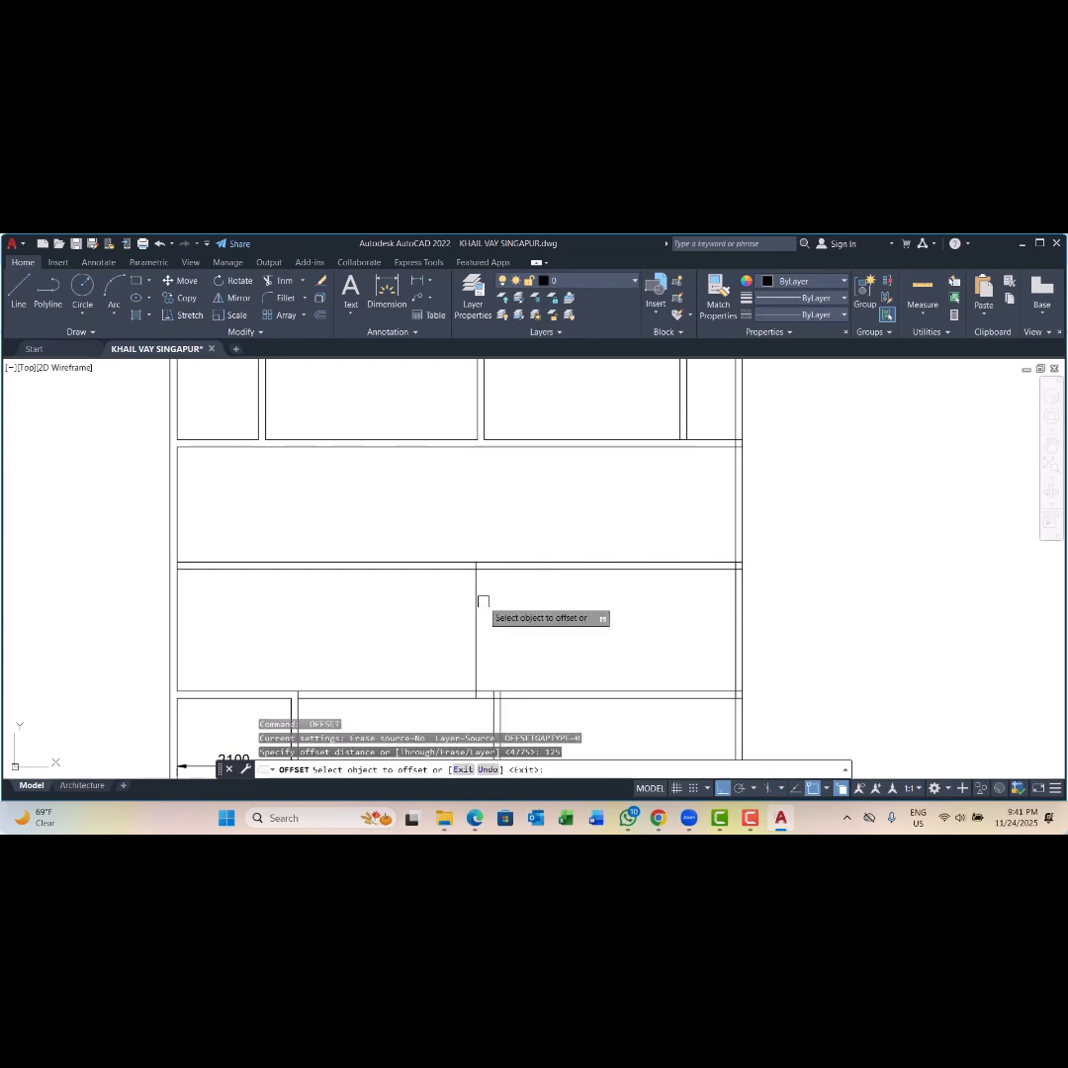
scroll(477, 588, up, 2)
key(Escape)
key(Escape)
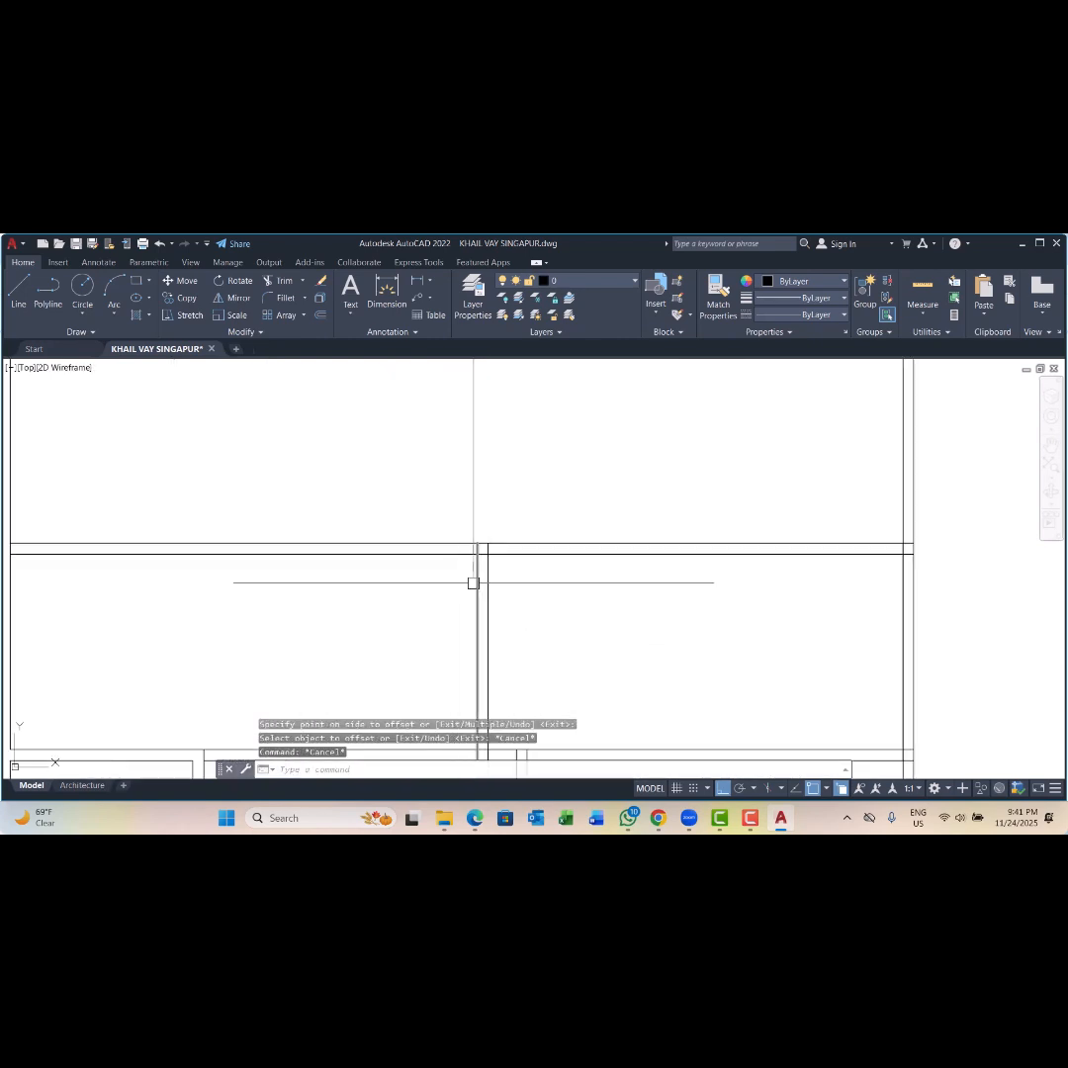
Step: Trim both lines of the middle horizontal wall on the left of the new partition, using the partition's left line as cutting edge
click(474, 581)
text(tr)
key(Return)
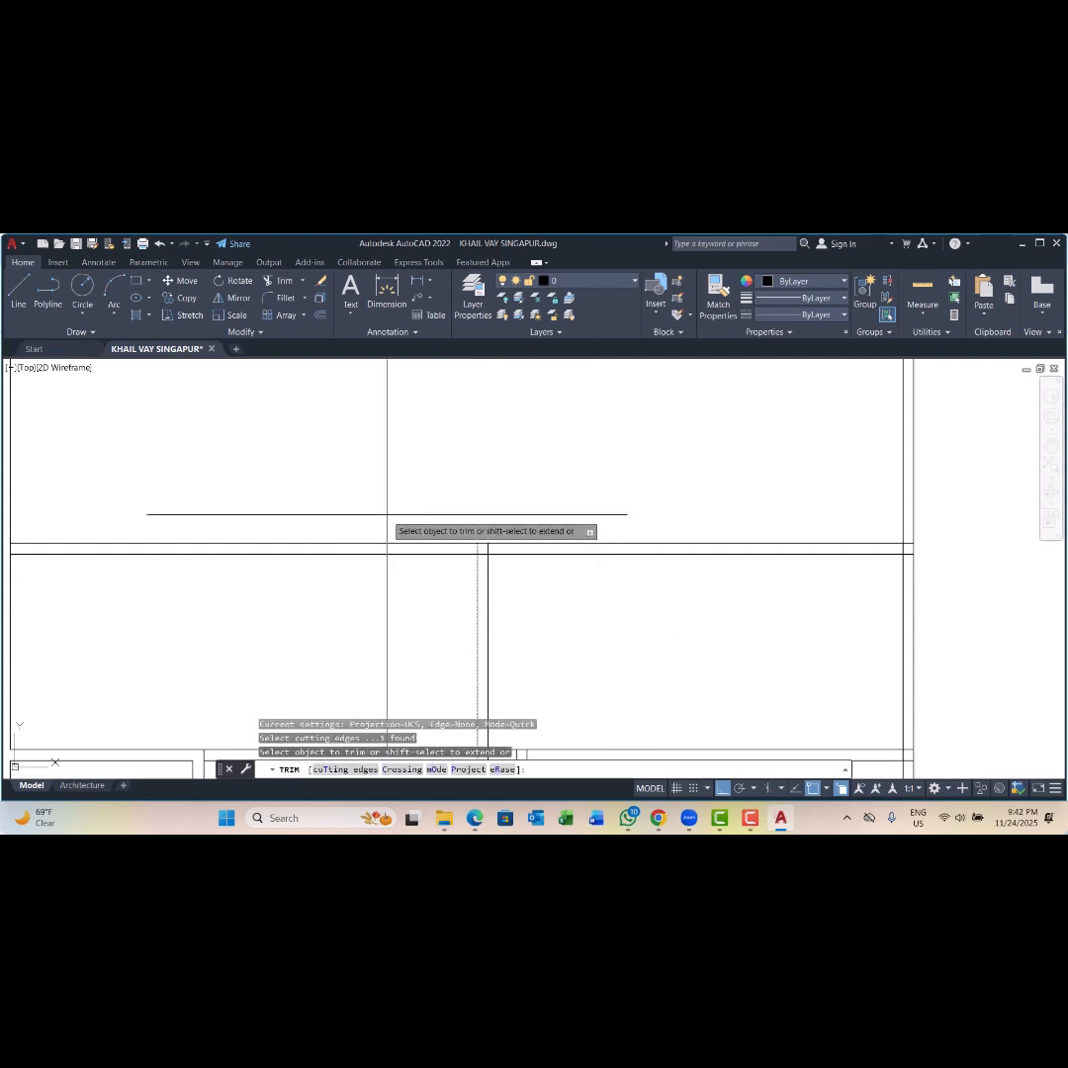
drag(387, 514, 381, 583)
key(Escape)
key(Escape)
key(Escape)
scroll(382, 584, down, 4)
scroll(470, 614, up, 6)
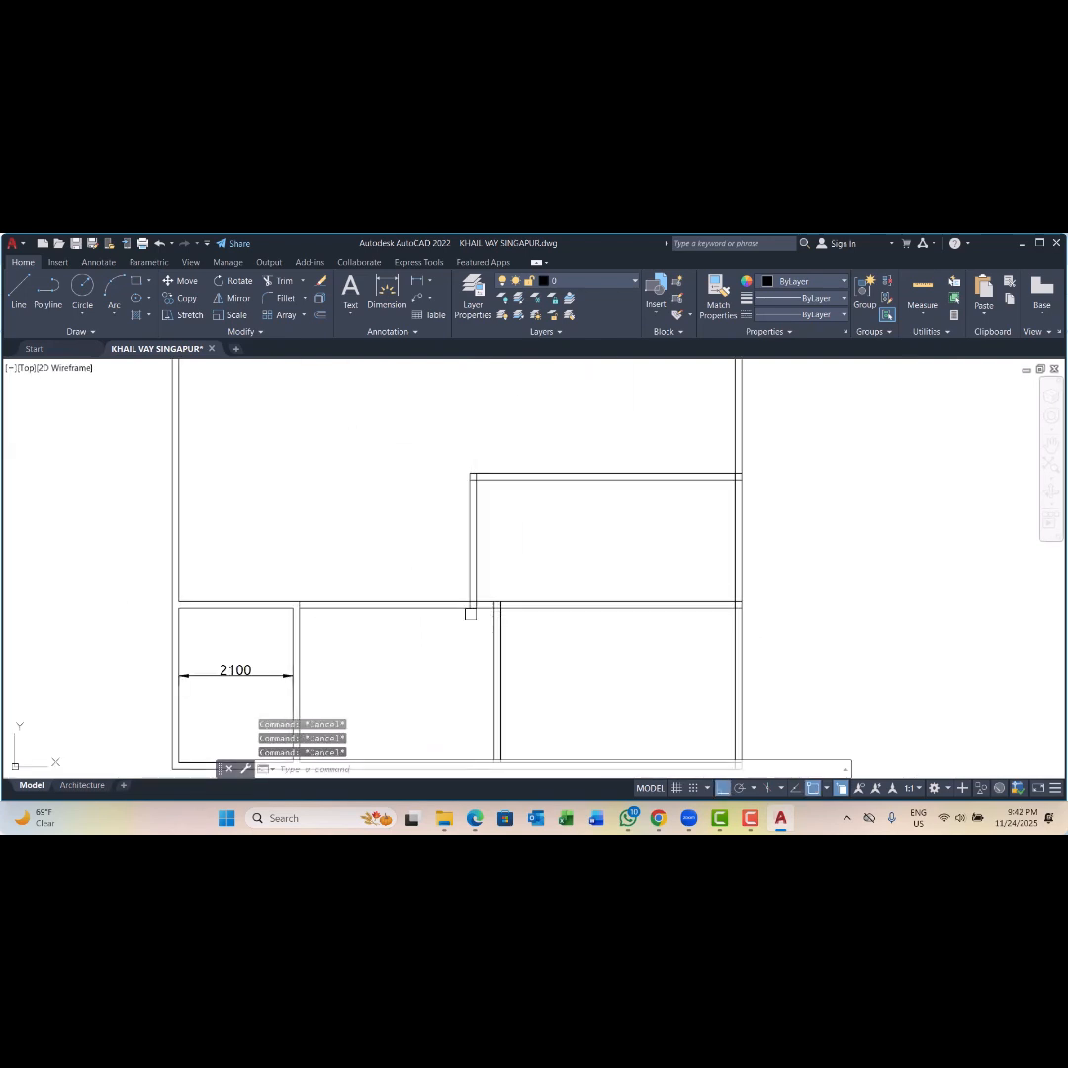
Step: Look over the floor plan from the lower rooms up to the upper rooms to check the partition layout
scroll(535, 595, down, 2)
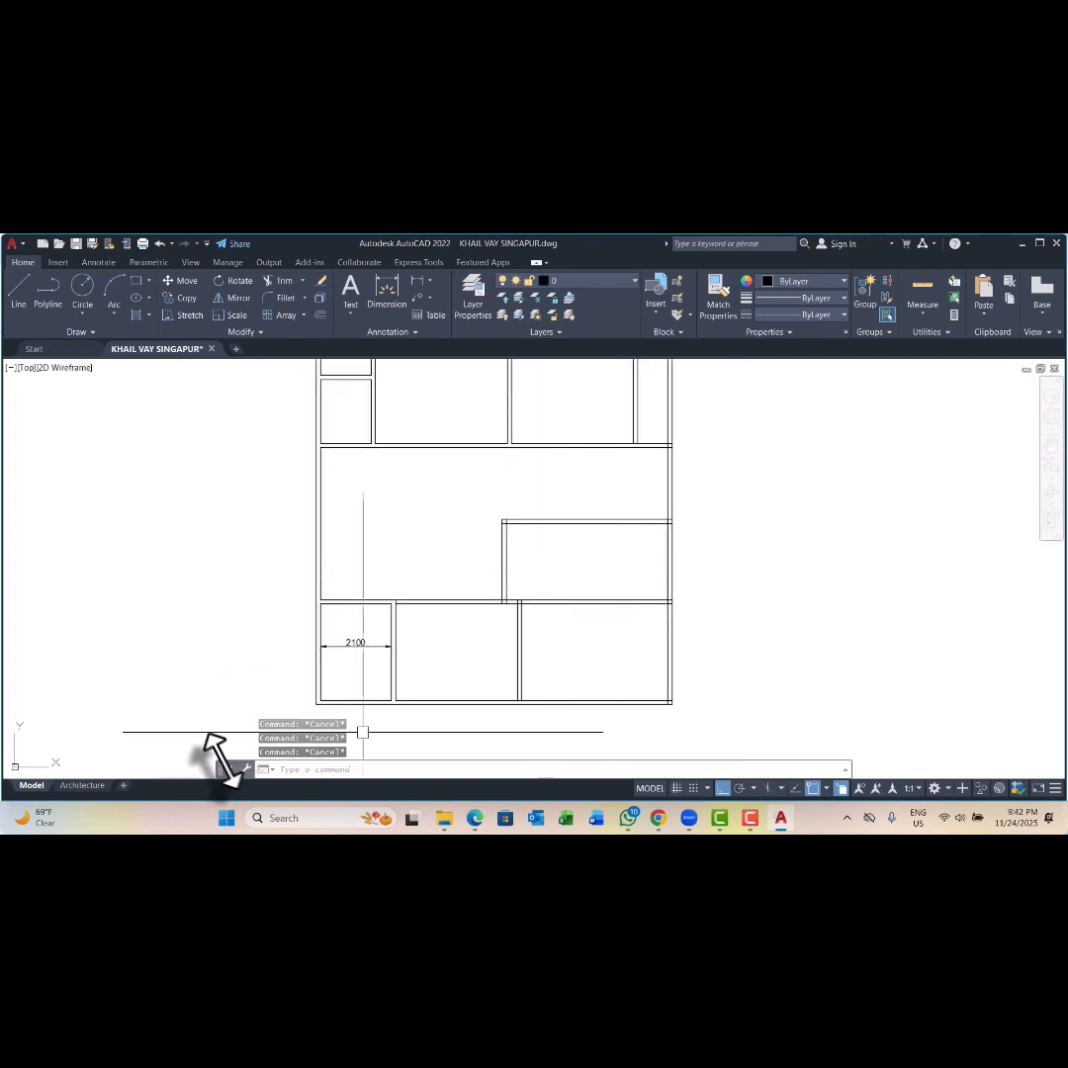
middle_drag(436, 641, 433, 599)
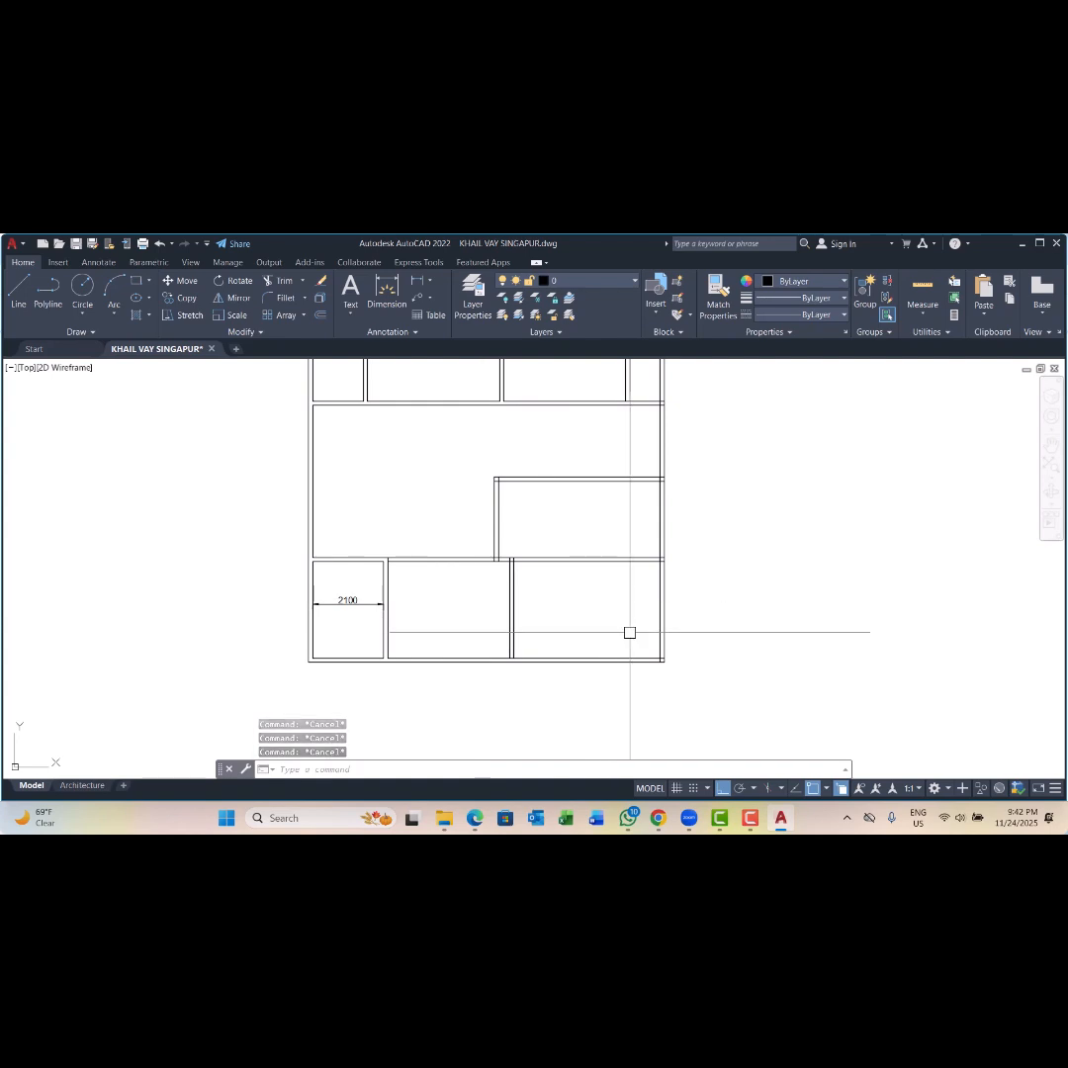
middle_drag(613, 585, 607, 571)
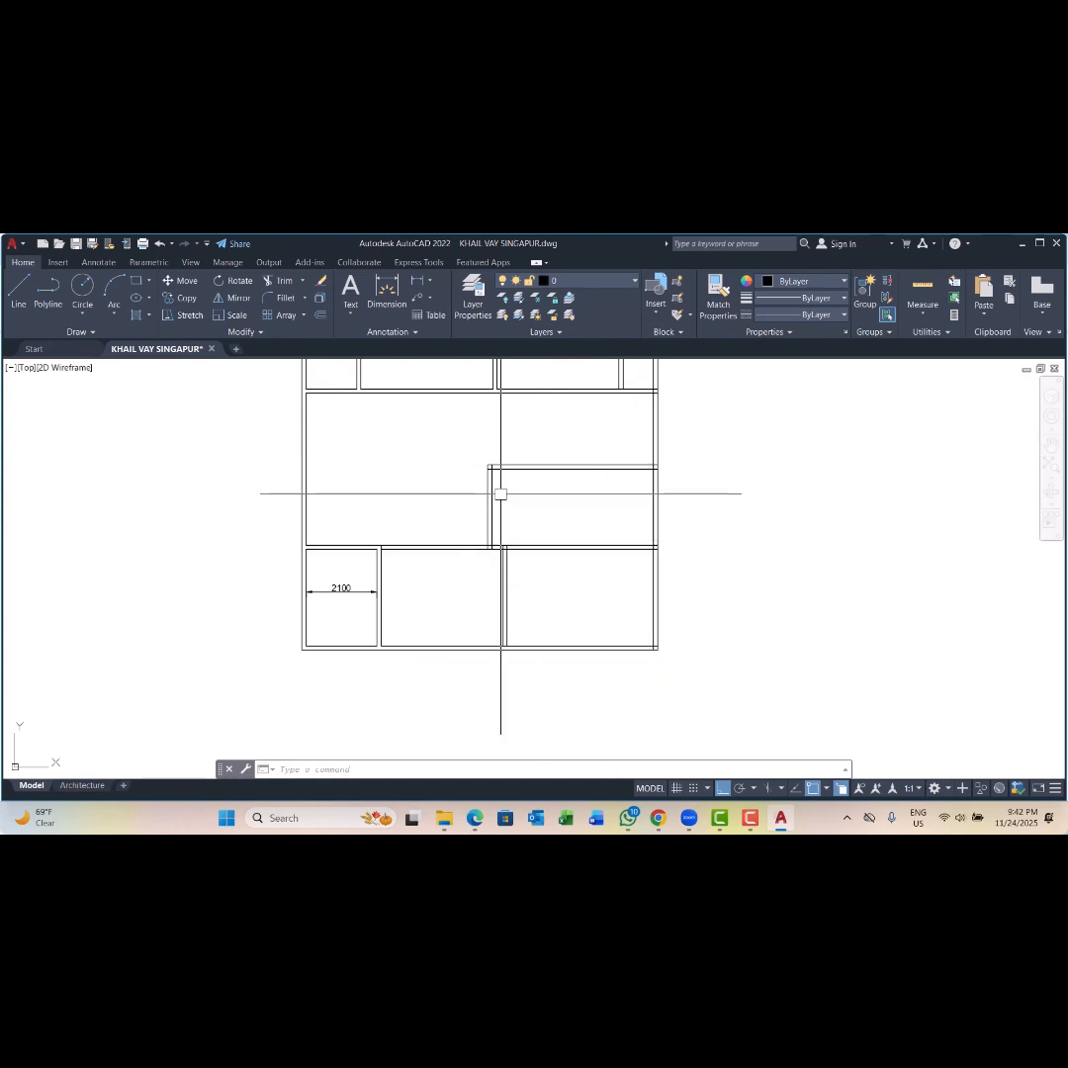
scroll(425, 525, down, 2)
scroll(366, 467, up, 2)
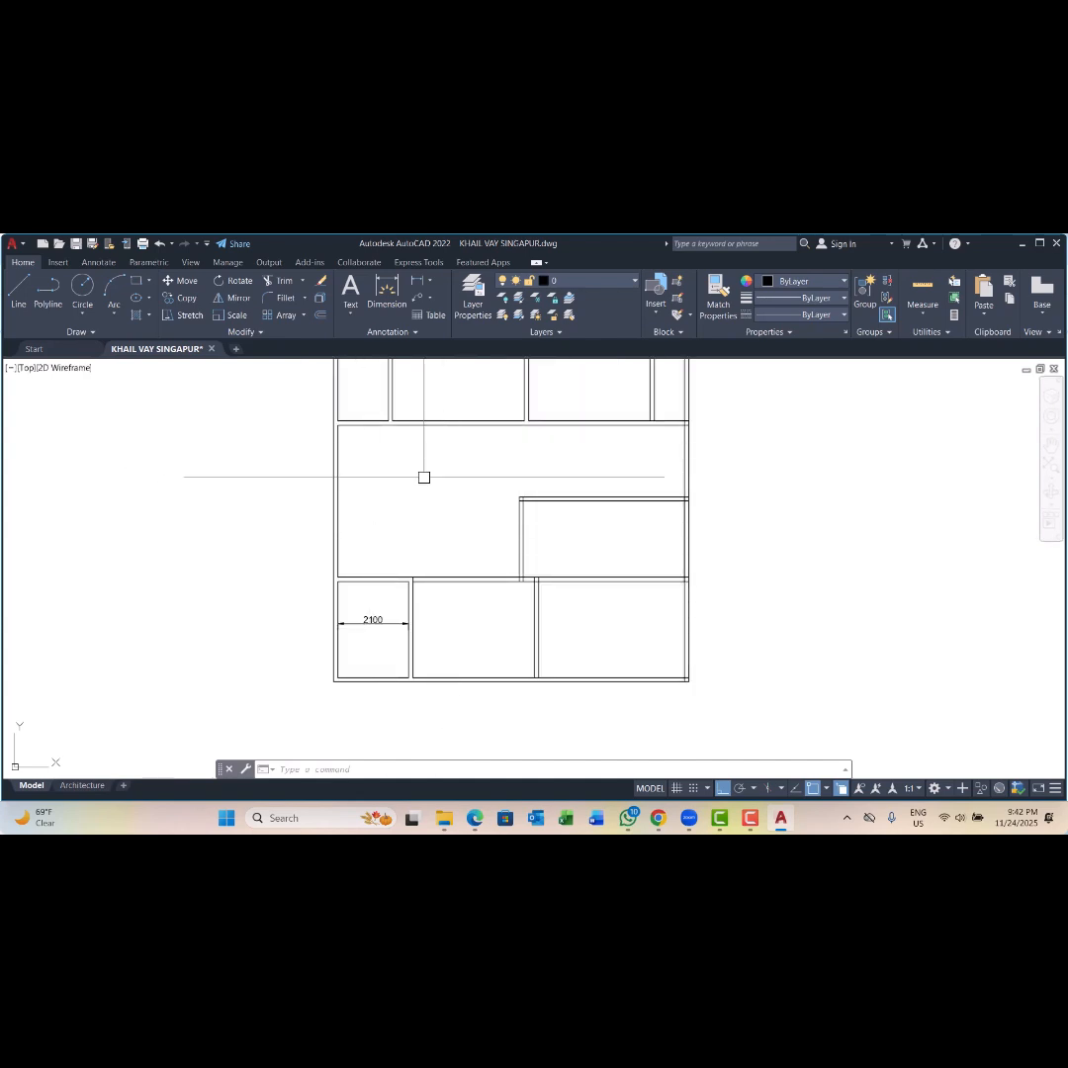
middle_drag(436, 470, 431, 559)
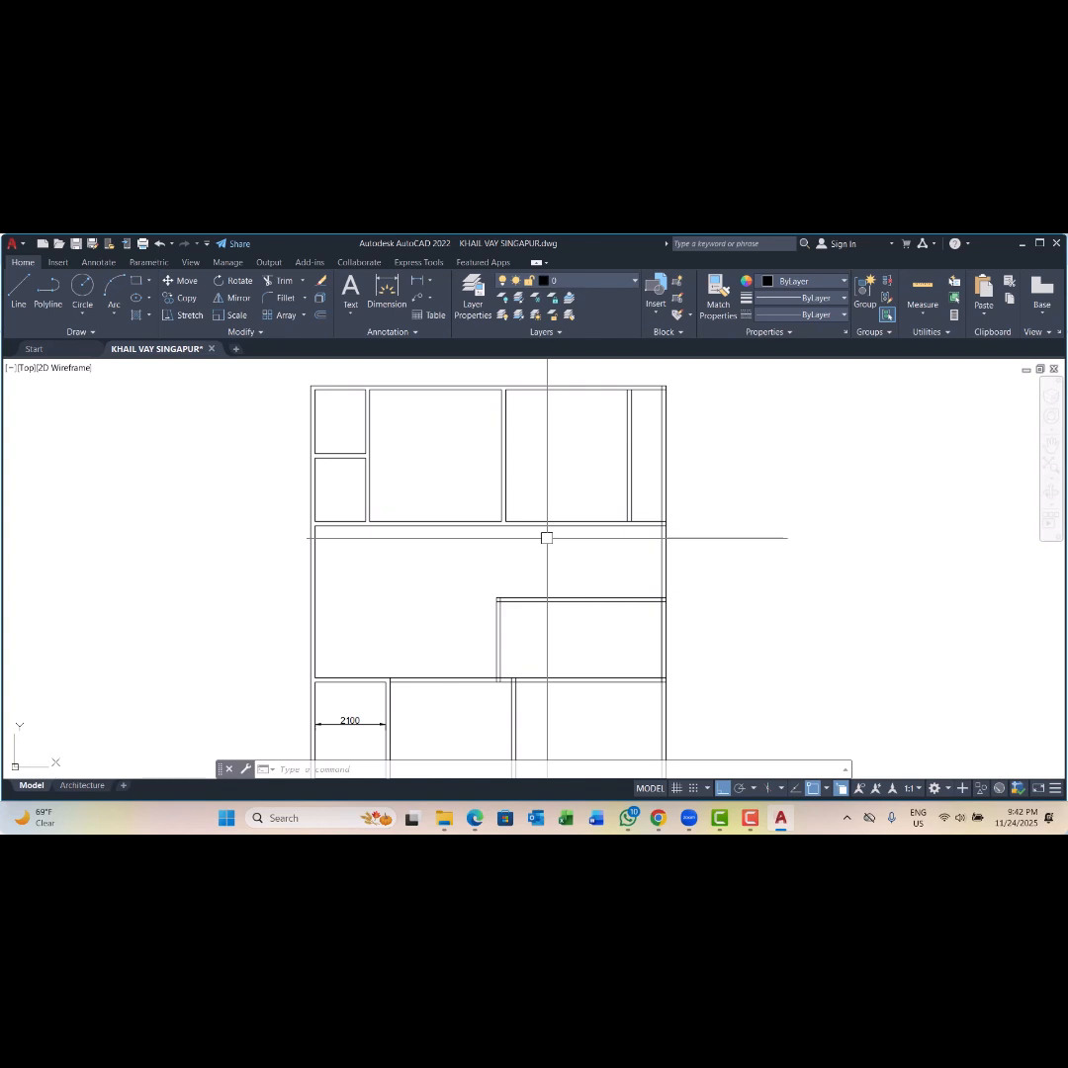
middle_drag(570, 524, 561, 531)
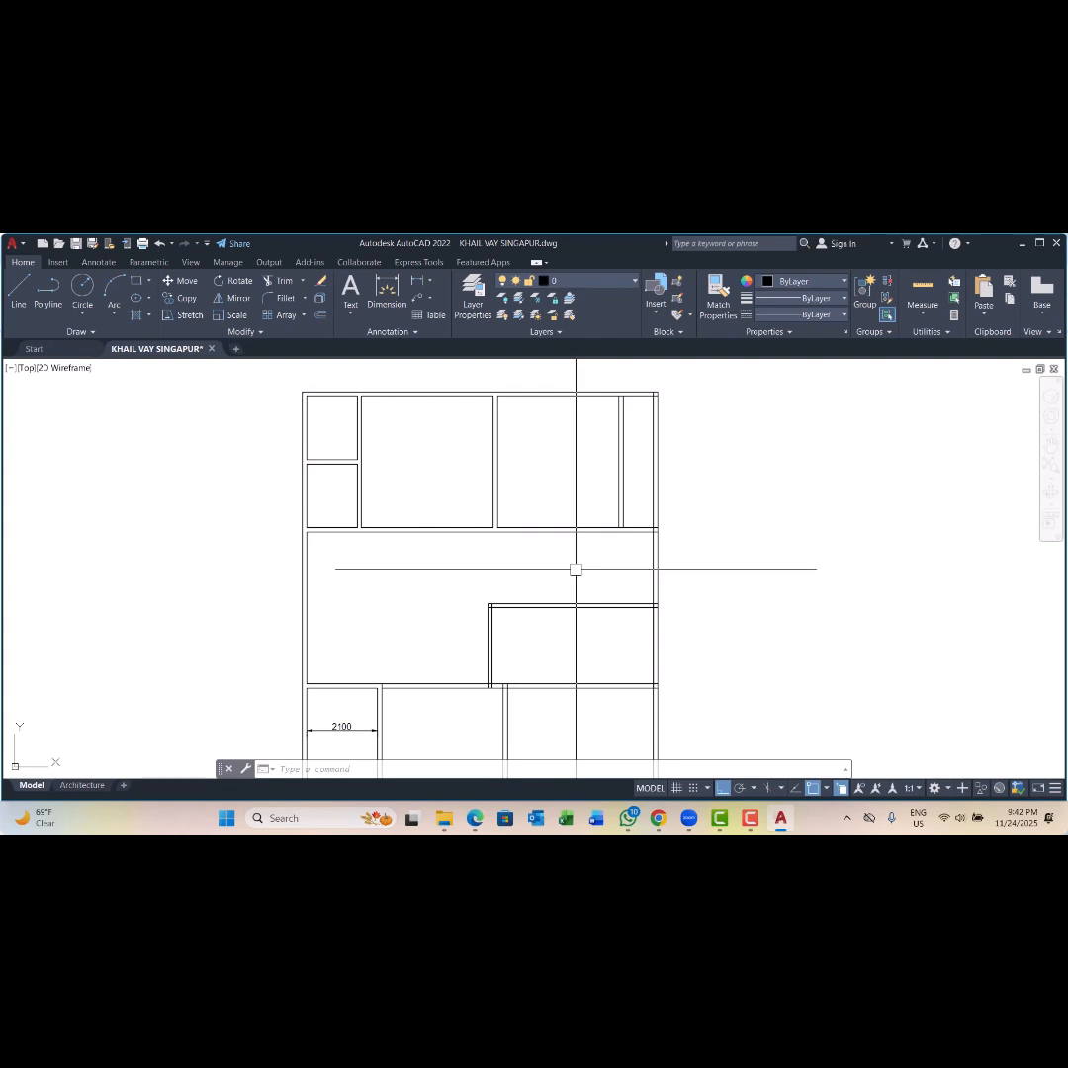
middle_drag(605, 555, 573, 564)
key(Escape)
key(Escape)
key(Escape)
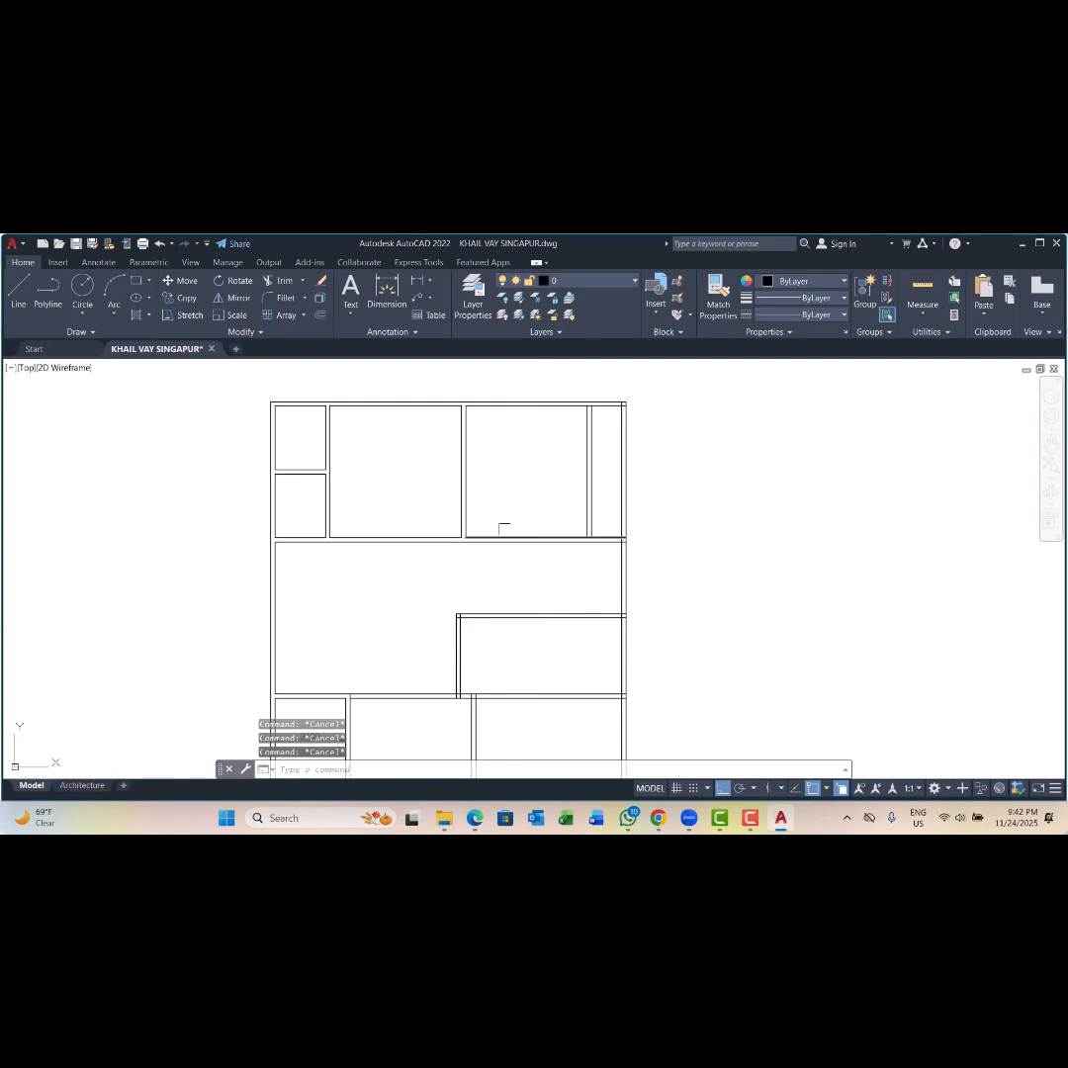
Step: Extend the right line of the partition between the two large upper rooms to the lower line of the wall beneath them
scroll(503, 529, up, 6)
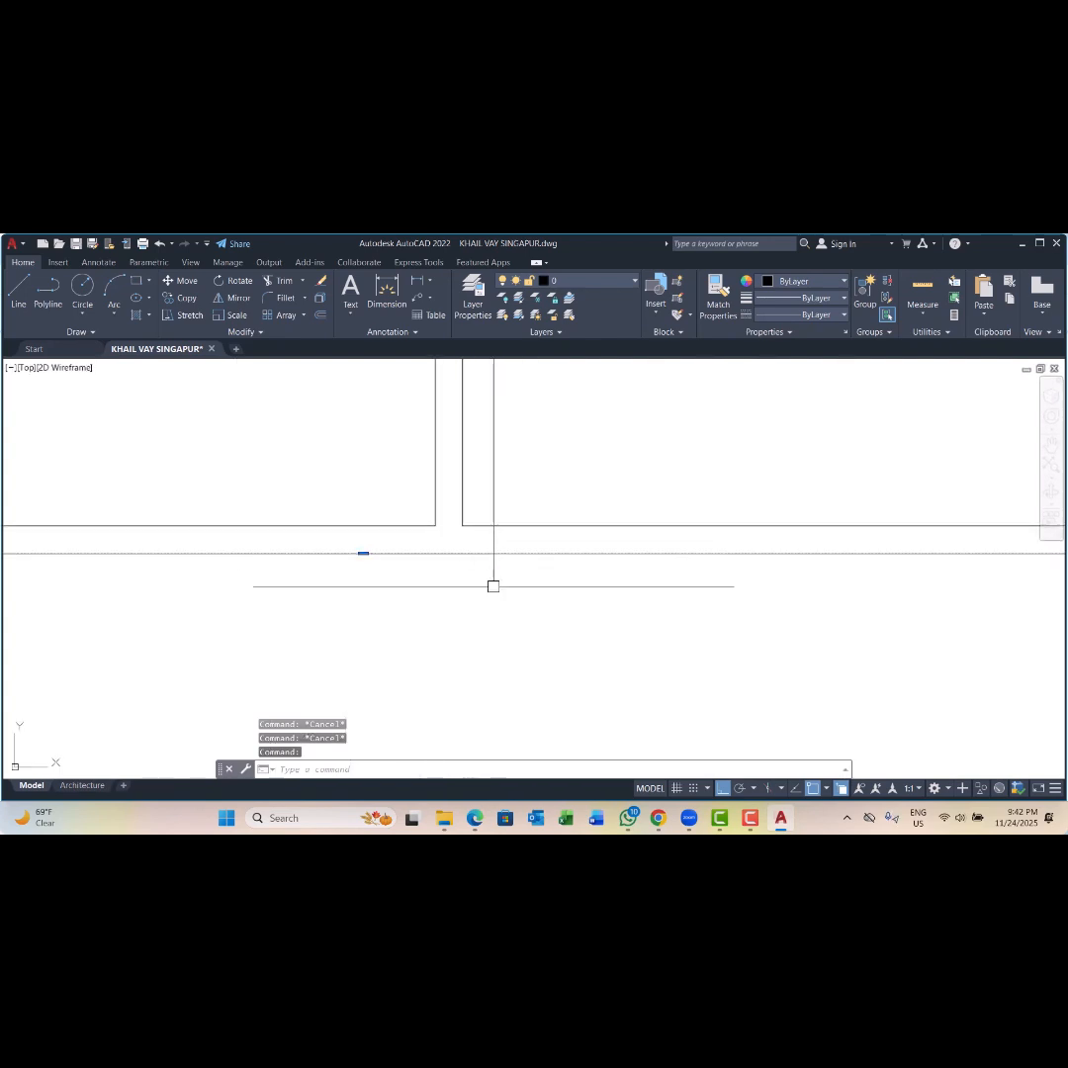
text(ex)
key(space)
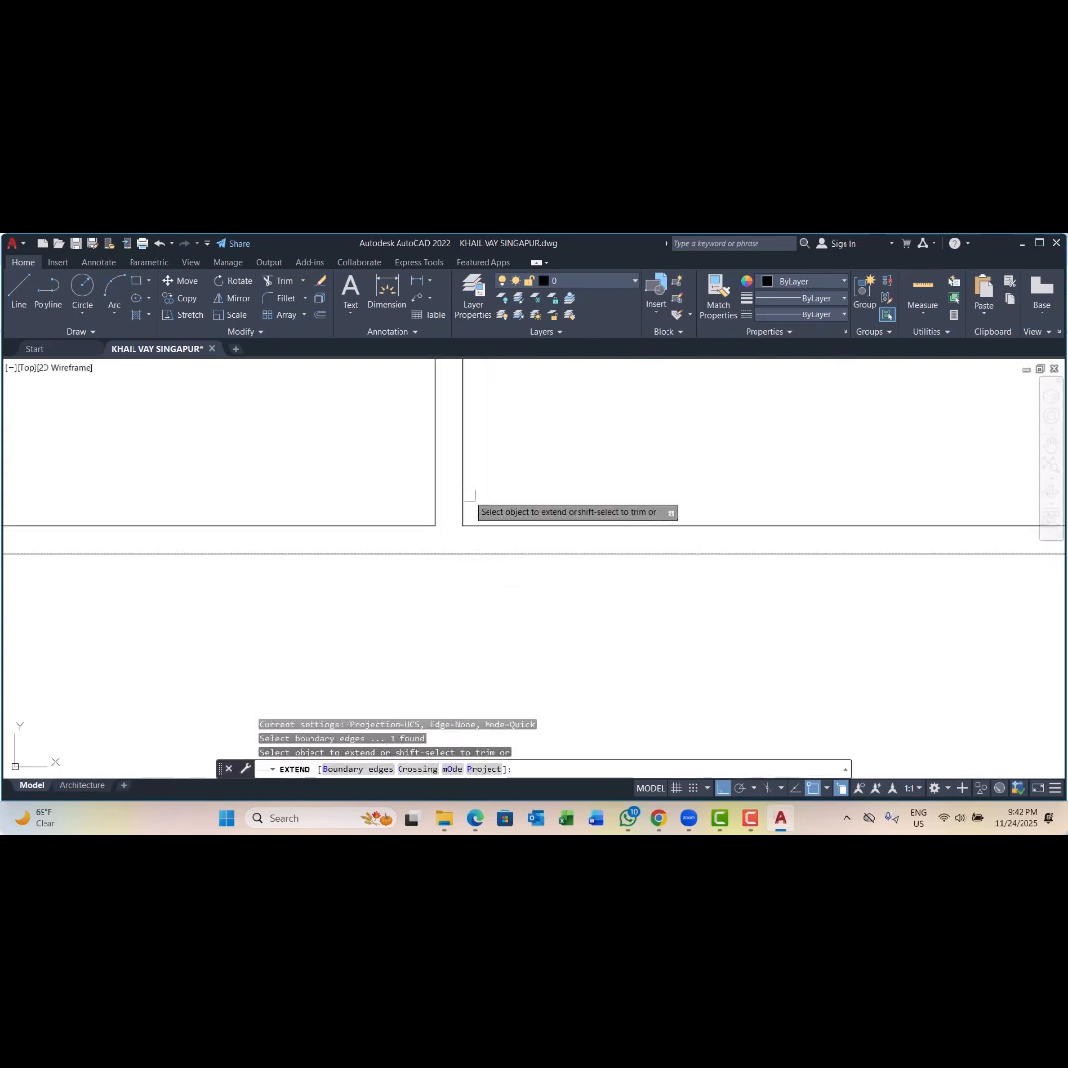
scroll(463, 484, down, 3)
key(Escape)
key(Escape)
key(Escape)
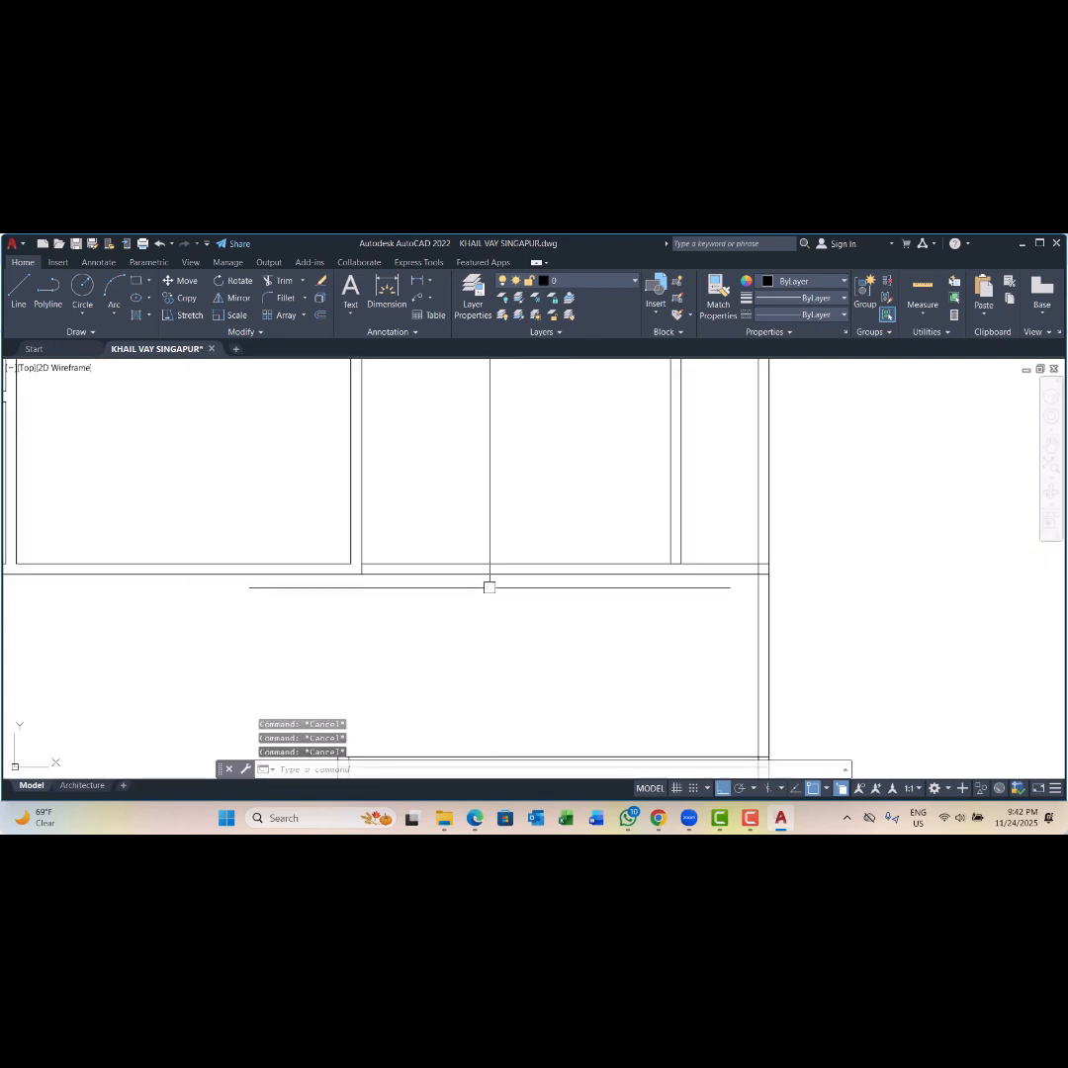
Step: Trim away both lines of the wall beneath the upper right room, to the right of the extended partition
text(tr)
key(space)
scroll(535, 593, down, 5)
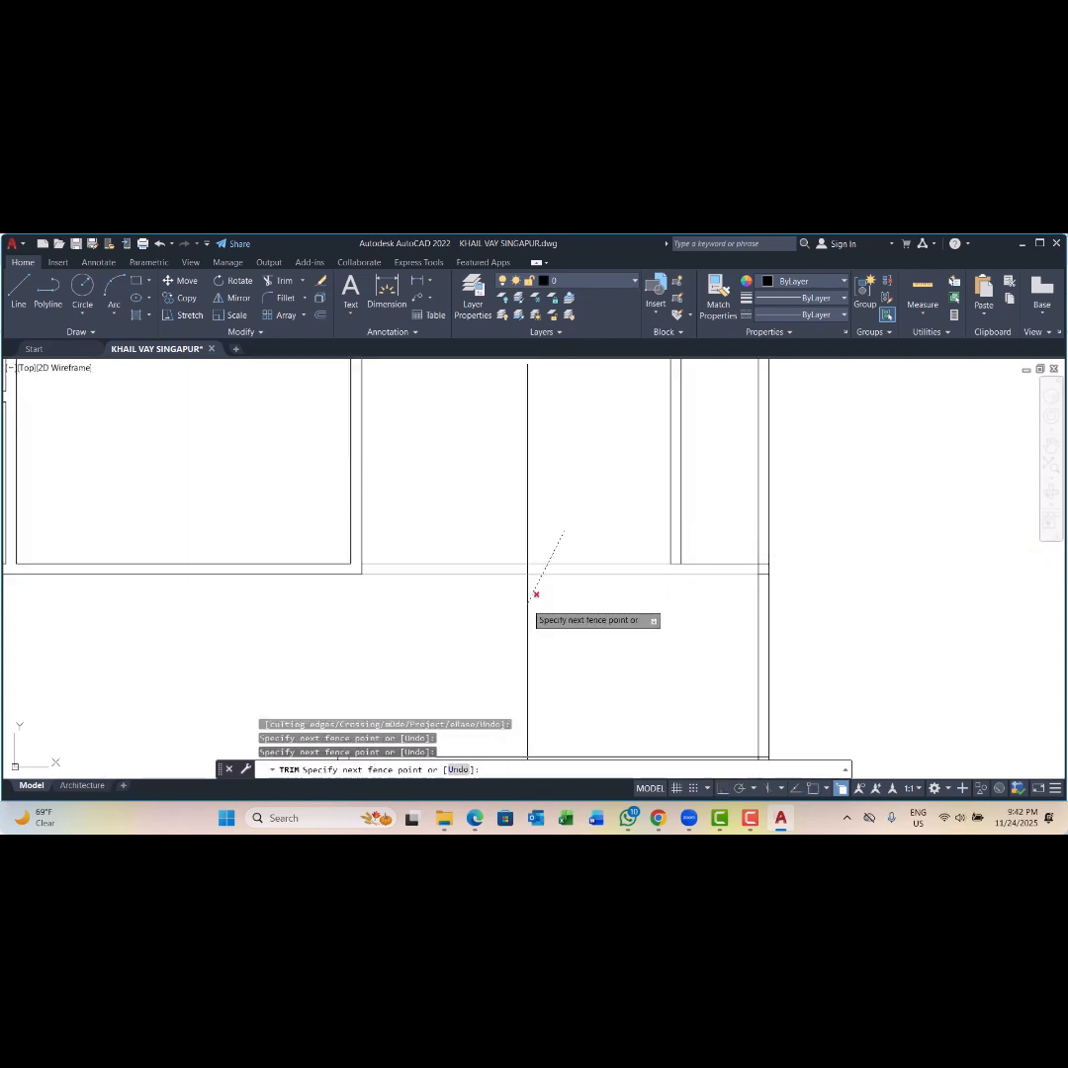
key(Escape)
key(Escape)
scroll(569, 549, up, 4)
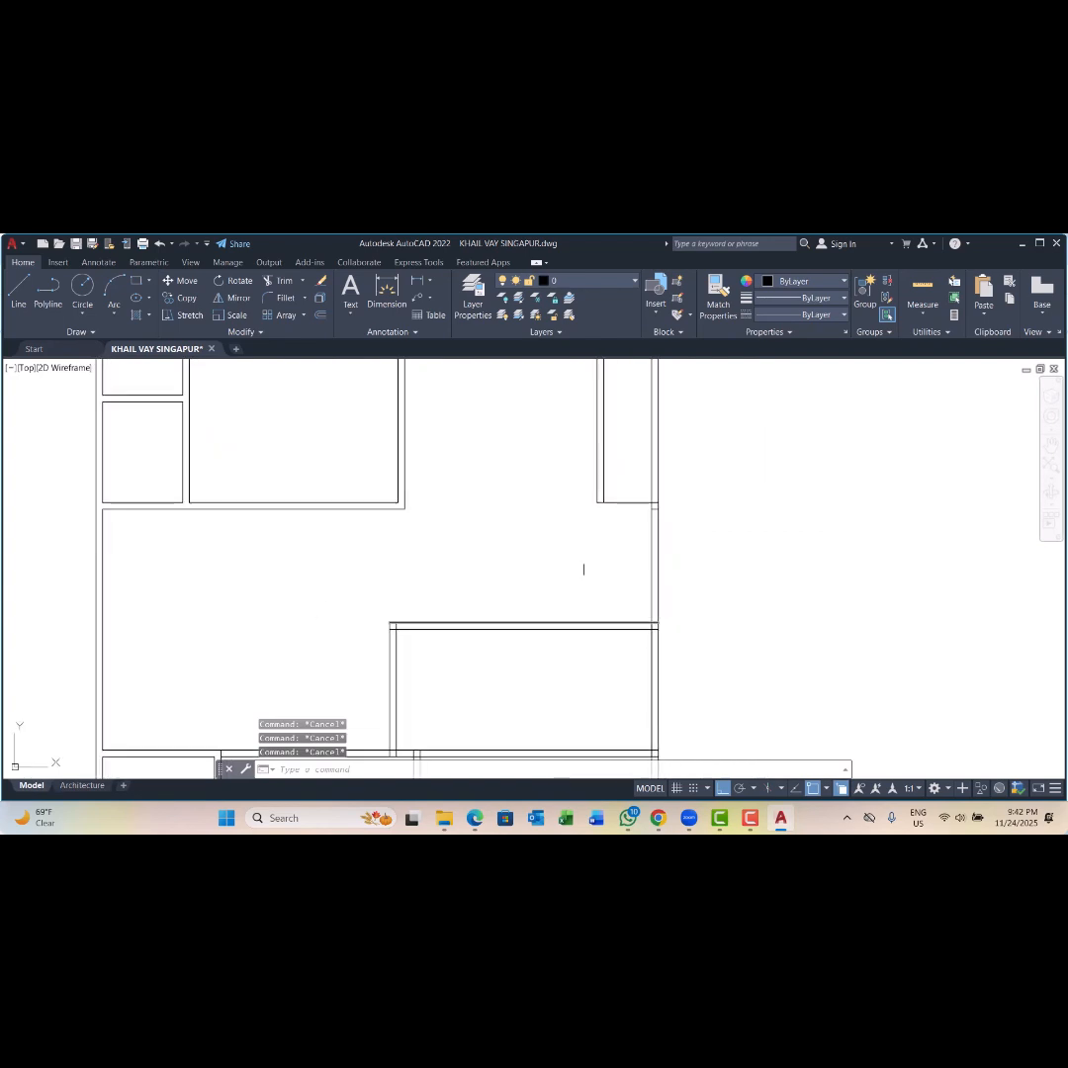
Step: Erase the leftover horizontal line between the narrow upper right partition and the outer right wall
click(638, 488)
click(622, 535)
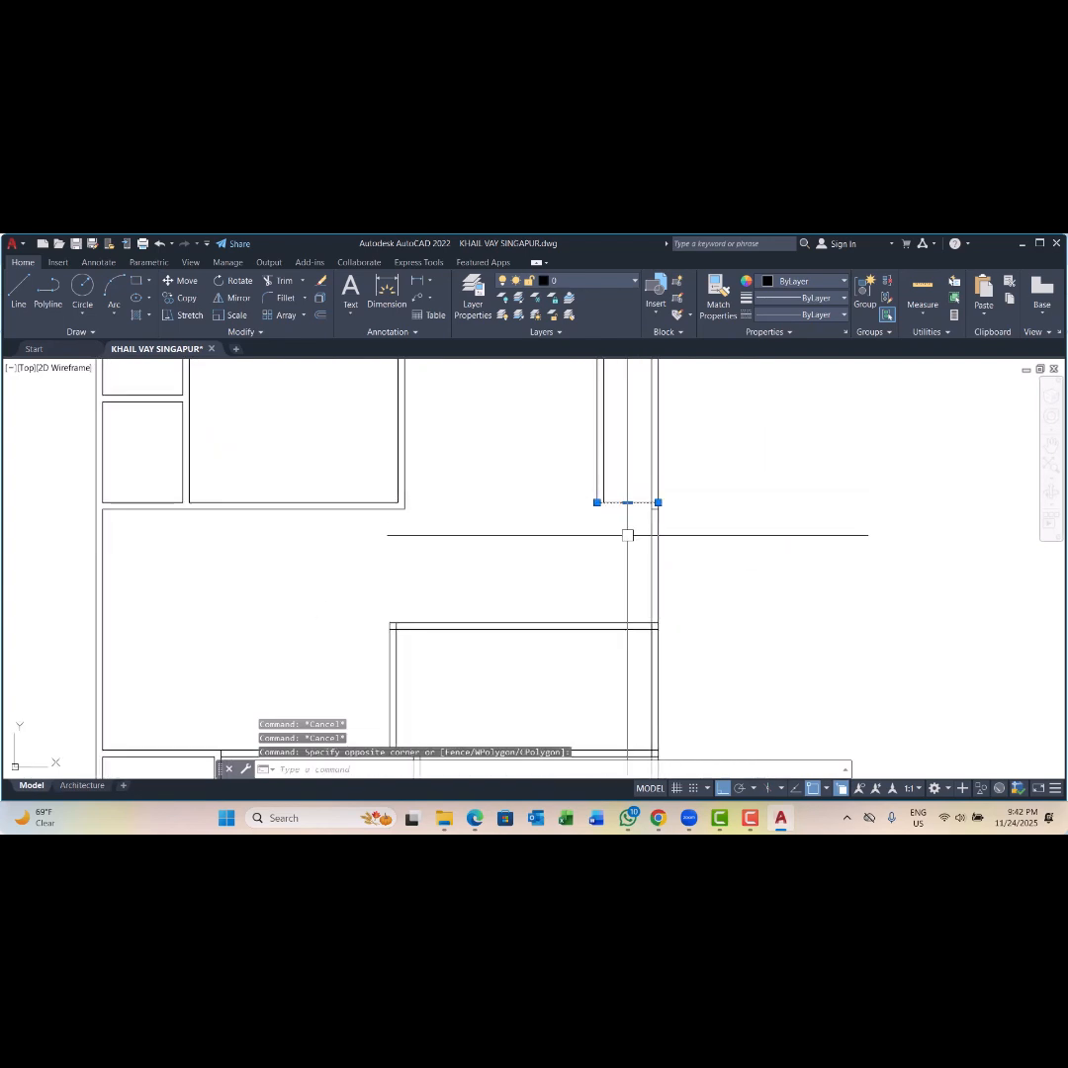
text(e)
key(space)
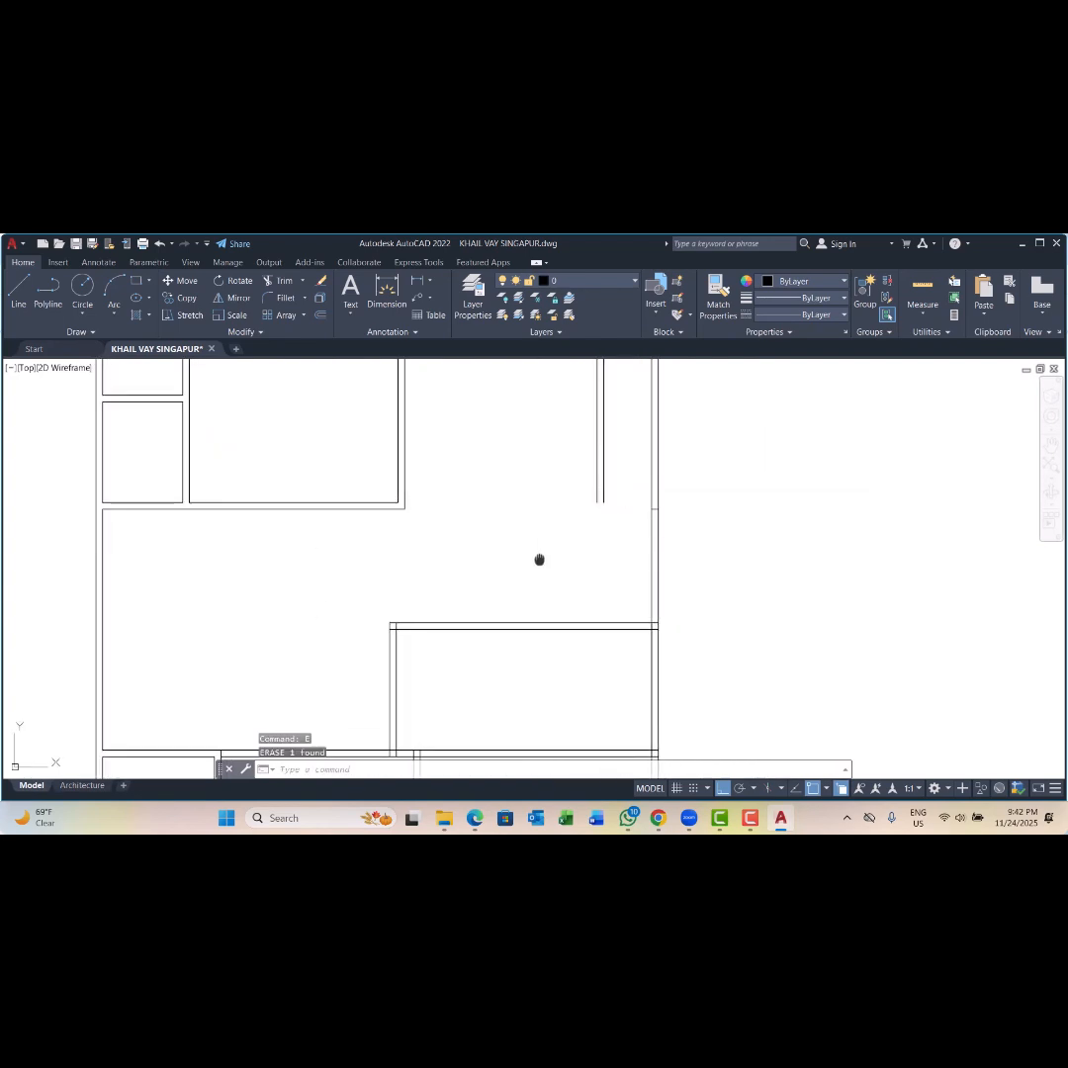
middle_drag(539, 558, 509, 619)
key(Escape)
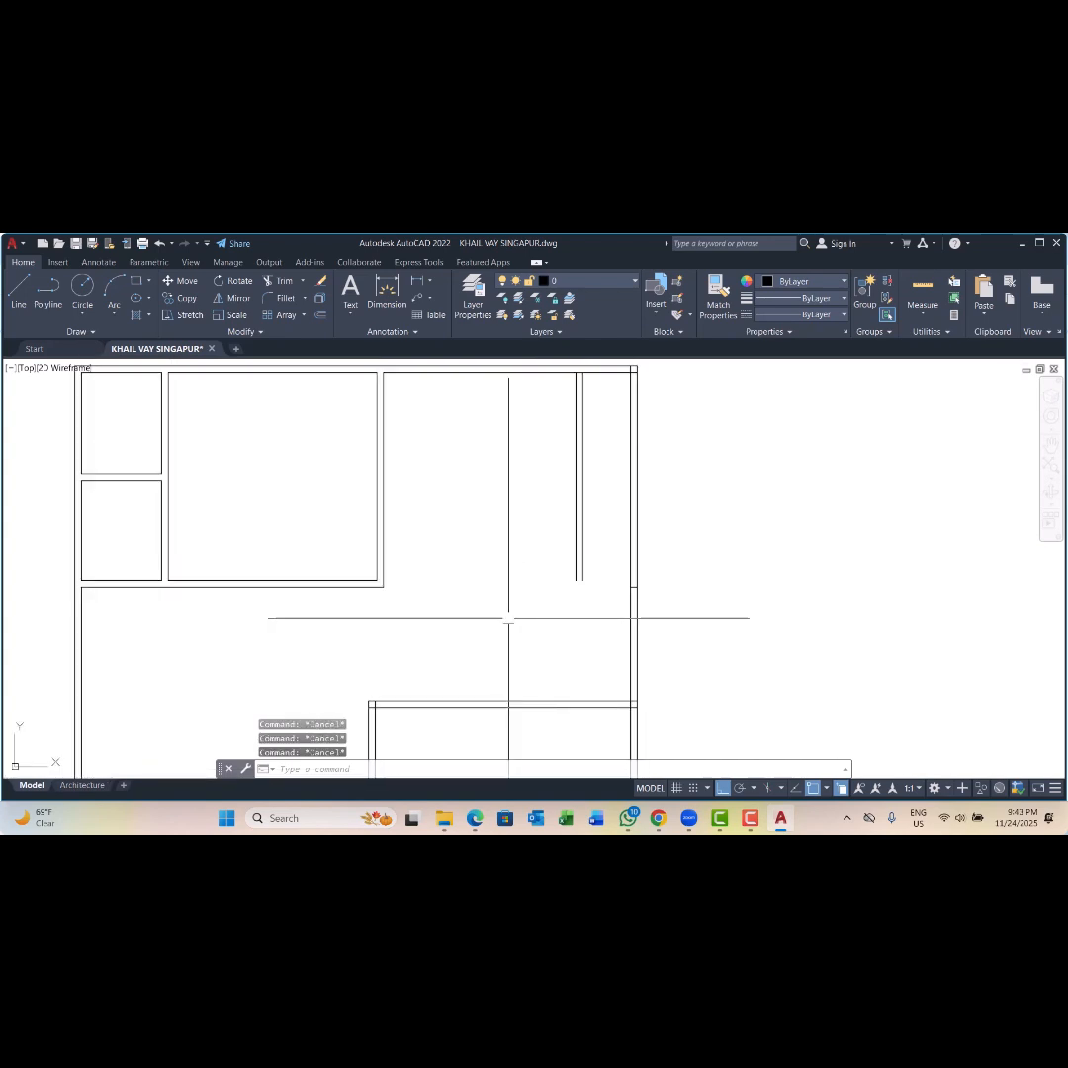
Step: Offset the upper line of the short middle wall on the right 4500 upward
text(o)
key(space)
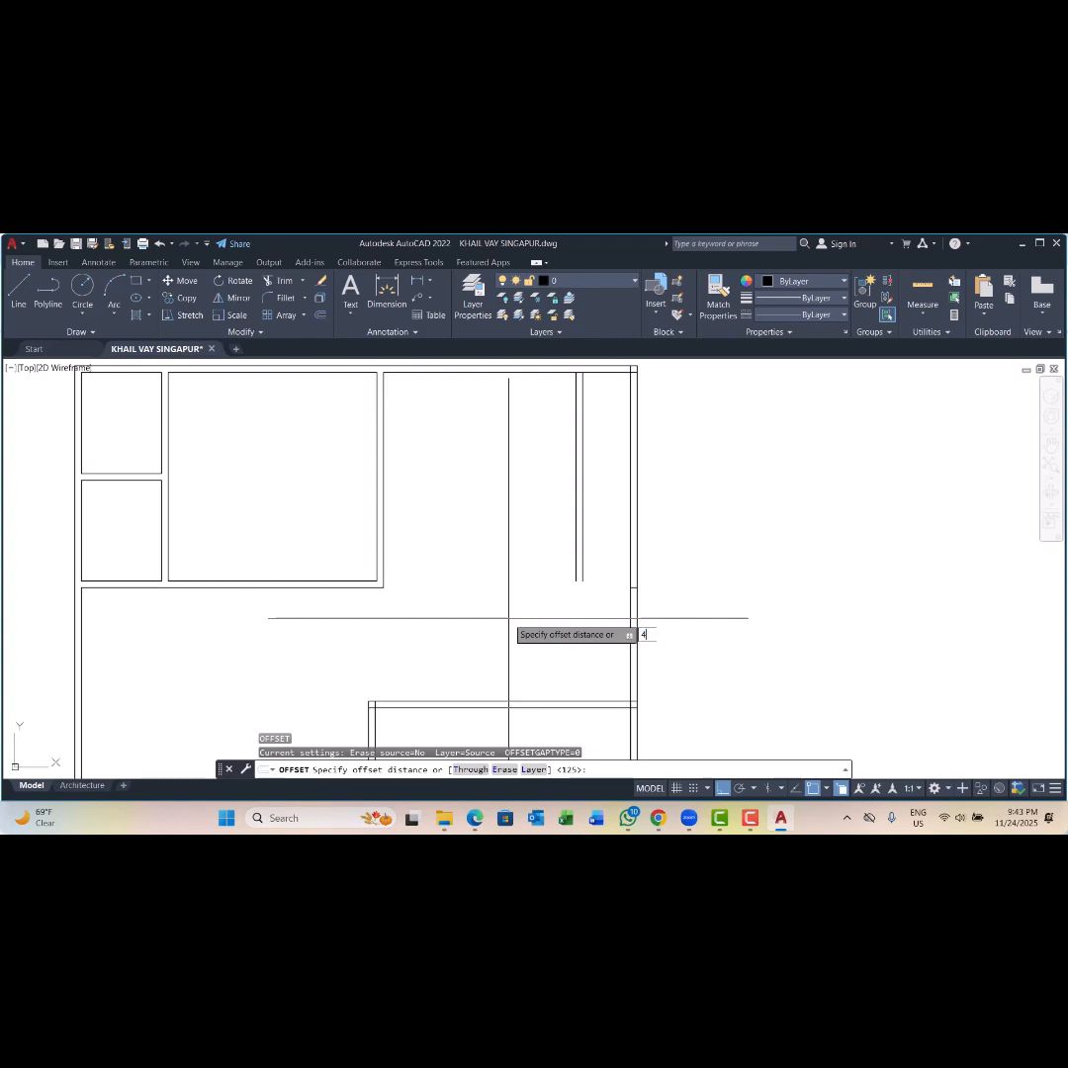
key(space)
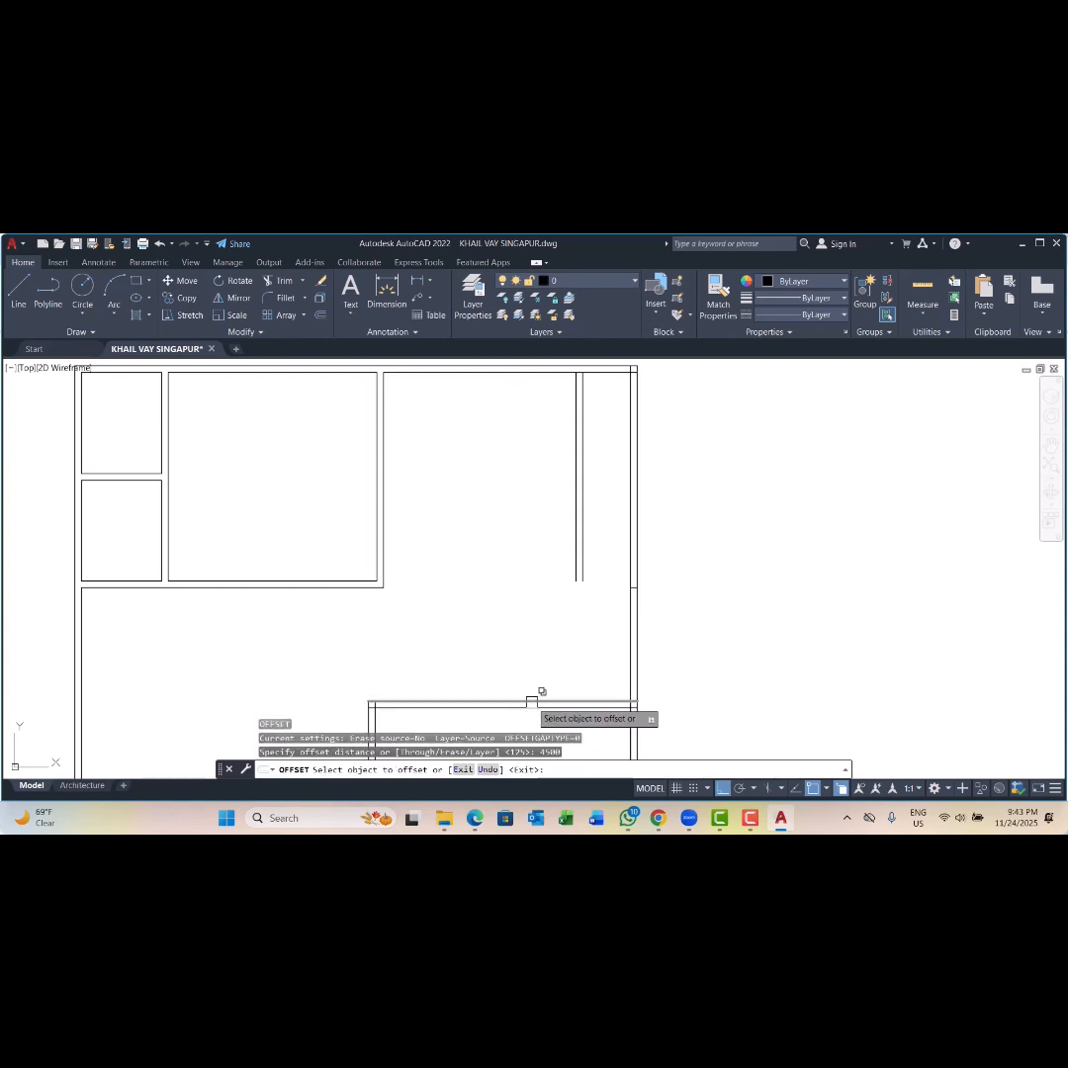
click(531, 702)
click(542, 629)
key(space)
Step: Offset the new horizontal line in the upper right area 125 upward to form a wall
key(space)
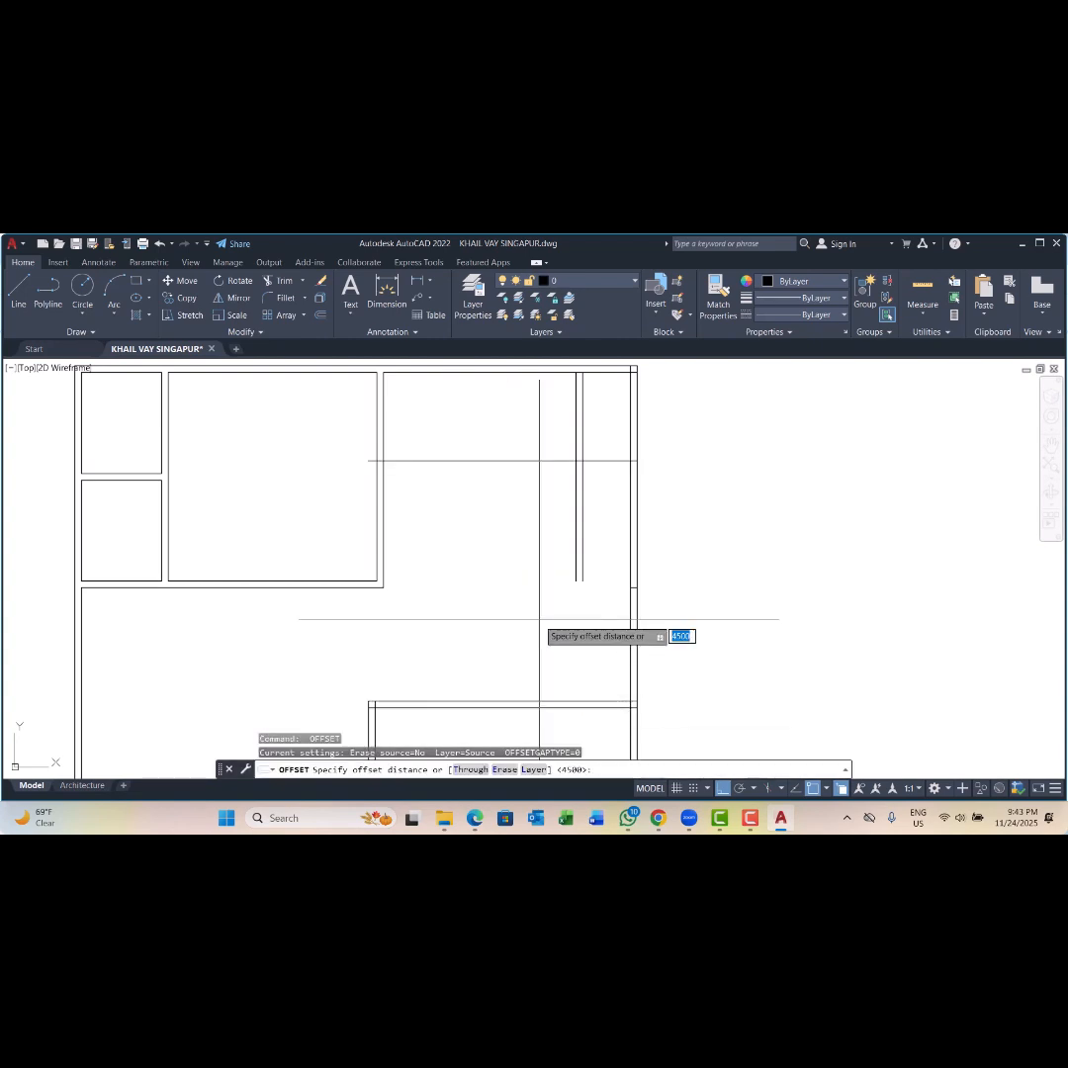
key(space)
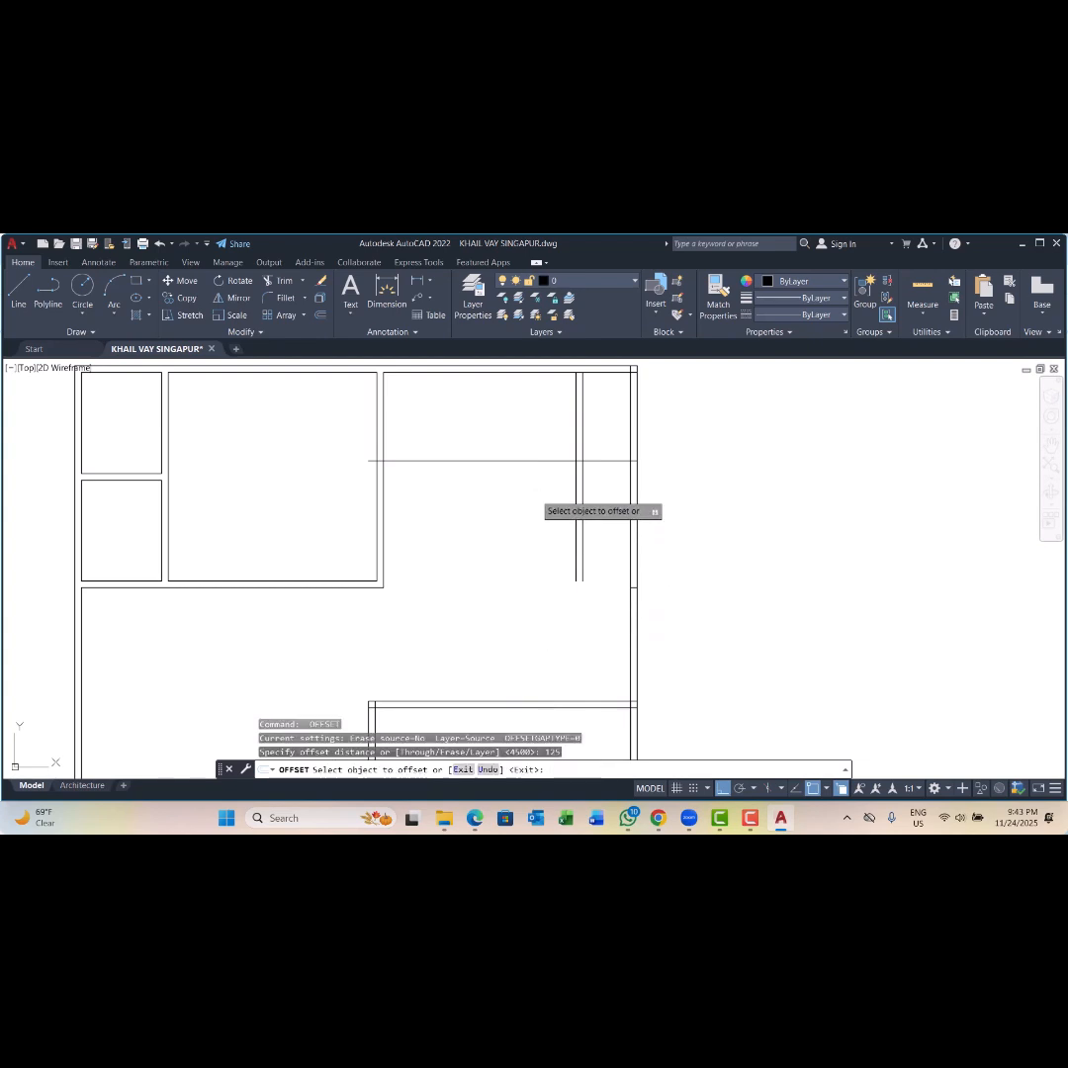
click(544, 460)
click(544, 429)
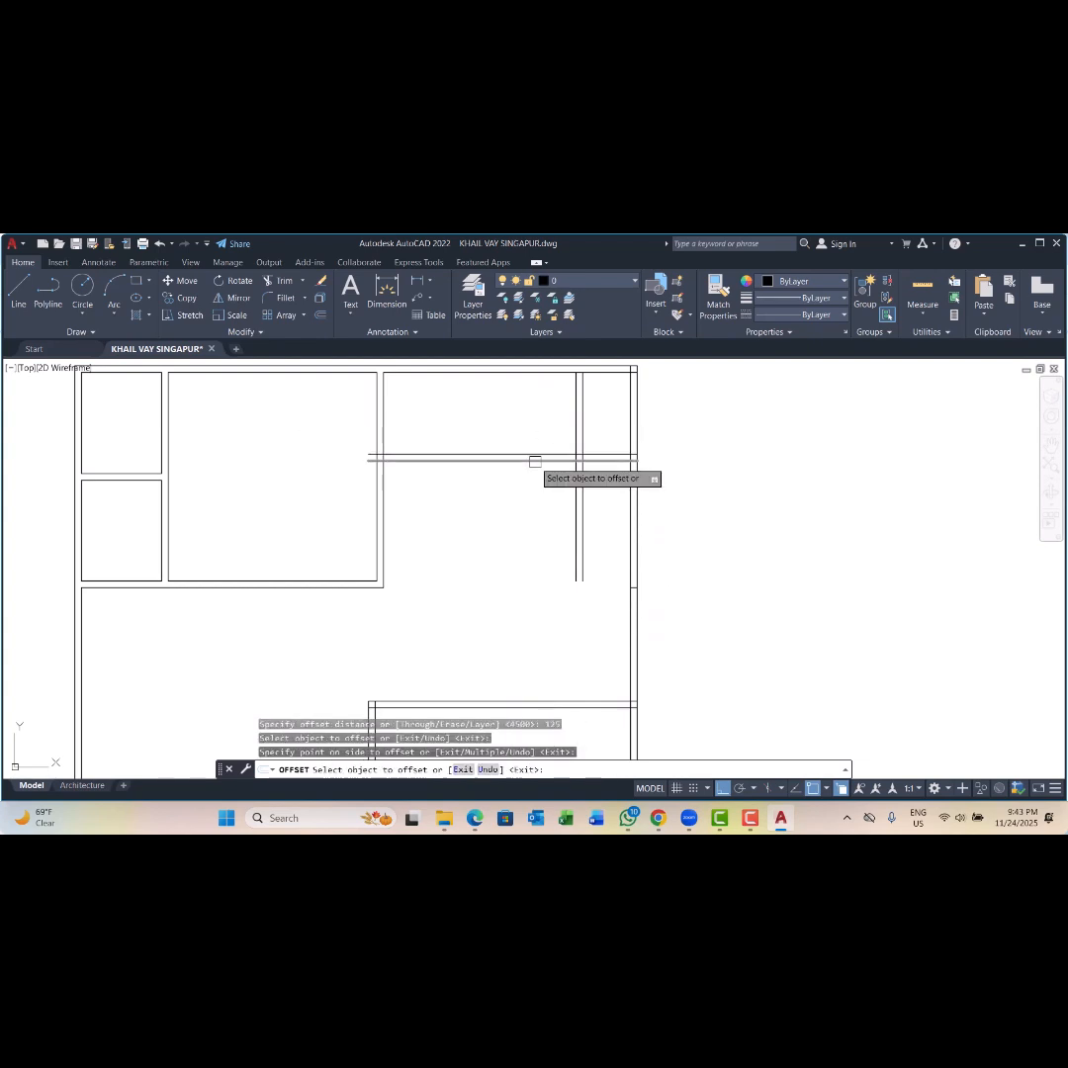
scroll(514, 475, down, 2)
key(Escape)
key(Escape)
key(Escape)
key(Escape)
Step: Extend both lines of the partition between the large upper rooms down to the upper line of the short middle wall
scroll(432, 588, up, 4)
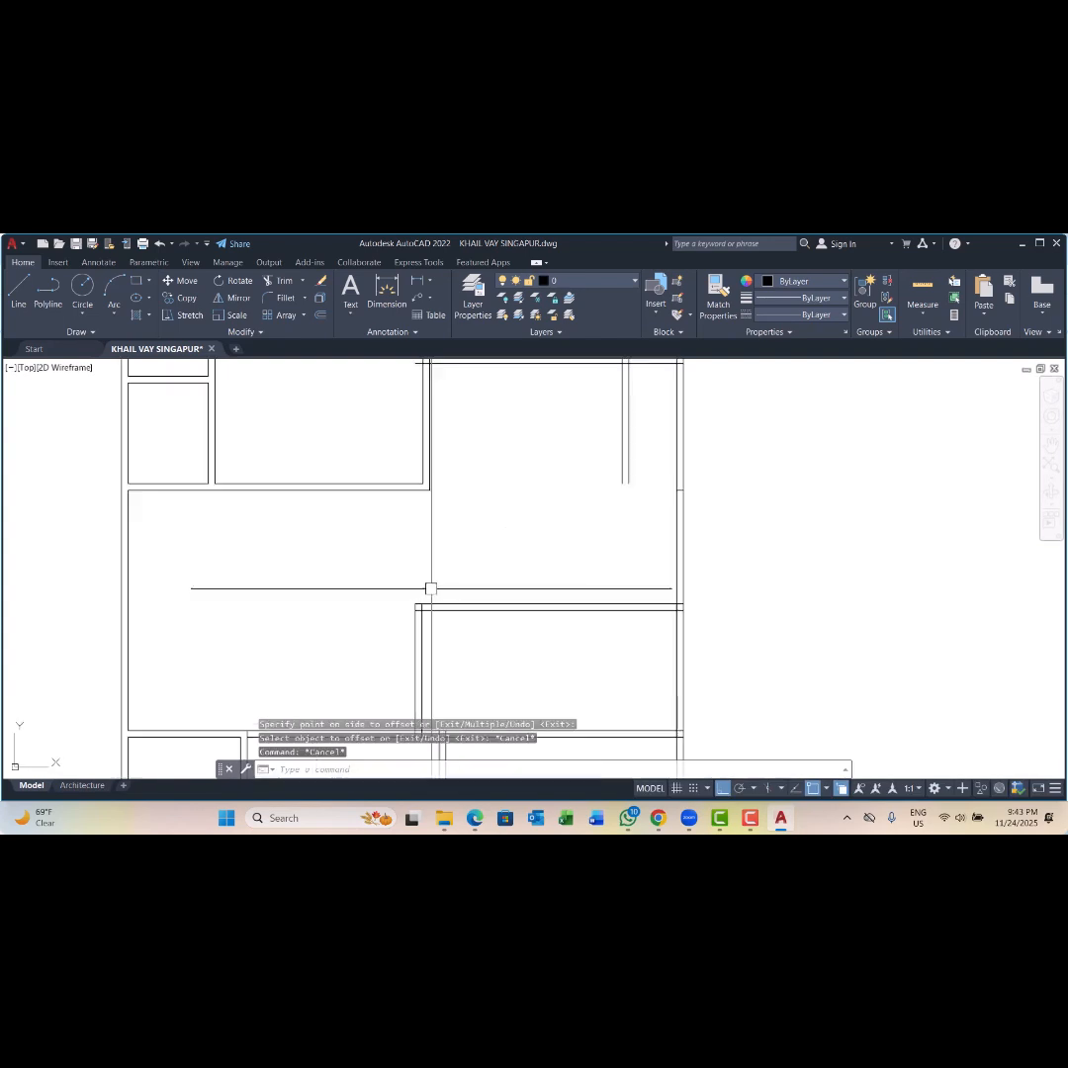
click(437, 613)
text(ex)
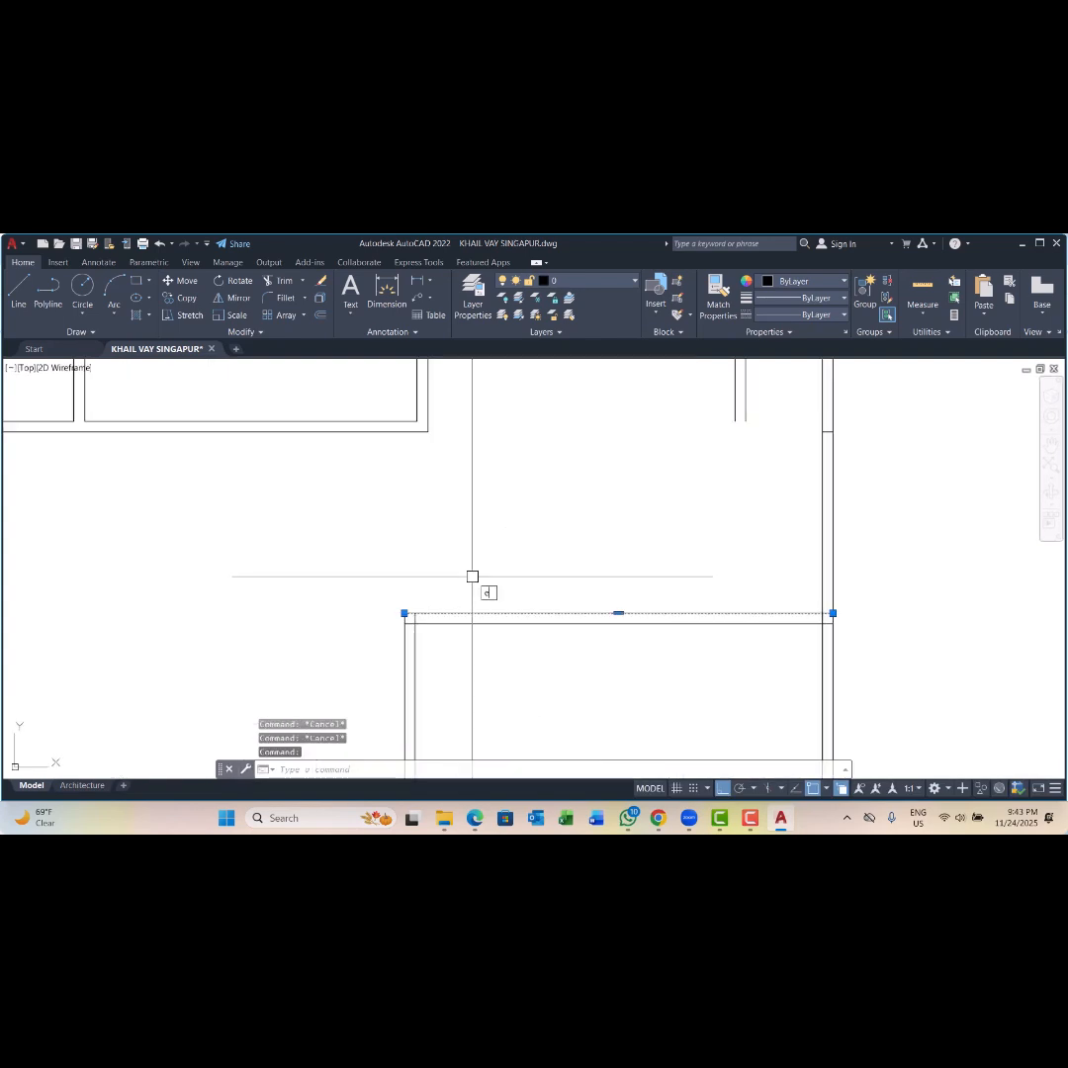
key(space)
scroll(470, 586, down, 4)
click(481, 486)
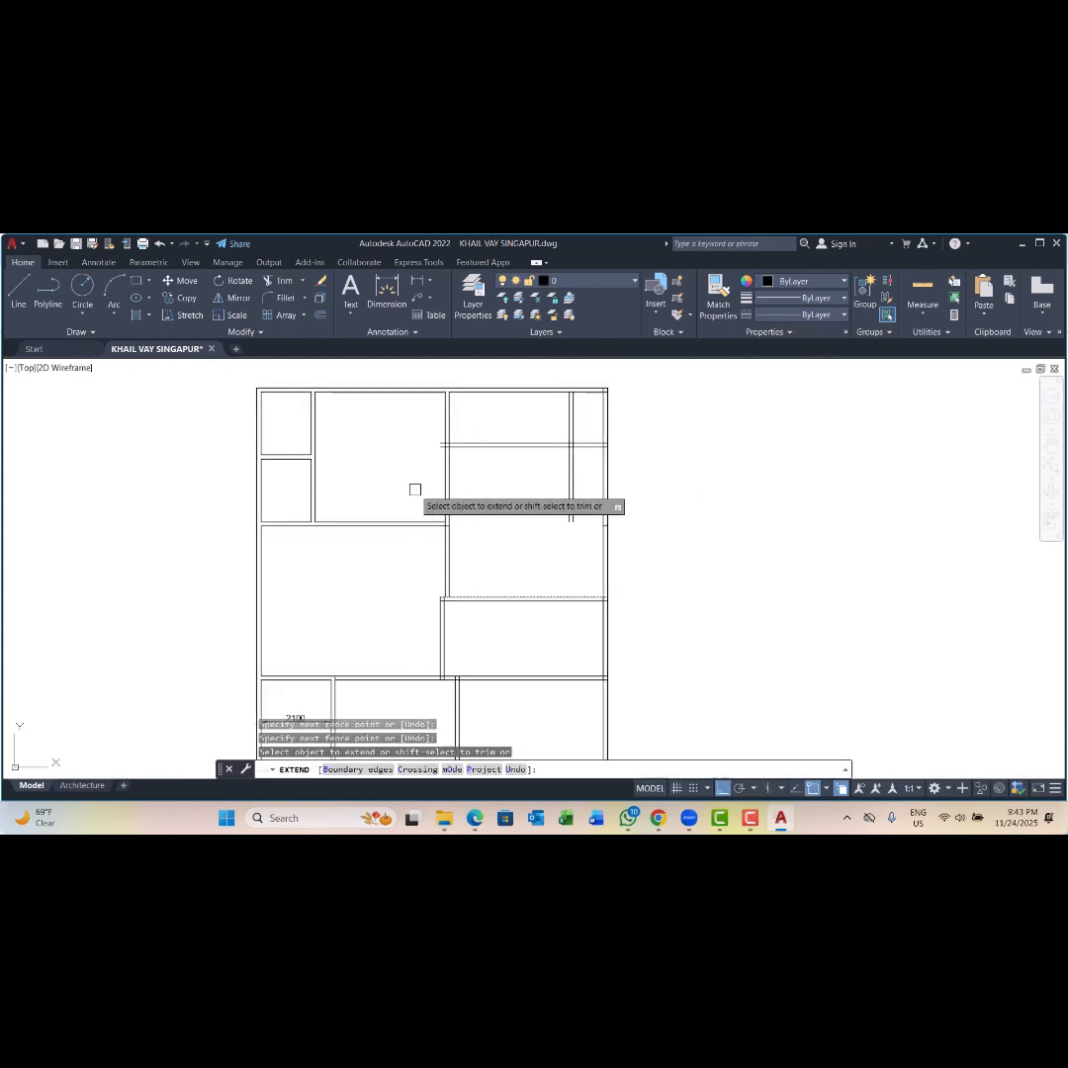
key(Escape)
key(Escape)
key(Escape)
Step: Extend both lines of the narrow upper right partition down to the lower line of the short middle wall
middle_drag(532, 550, 522, 599)
scroll(558, 506, up, 2)
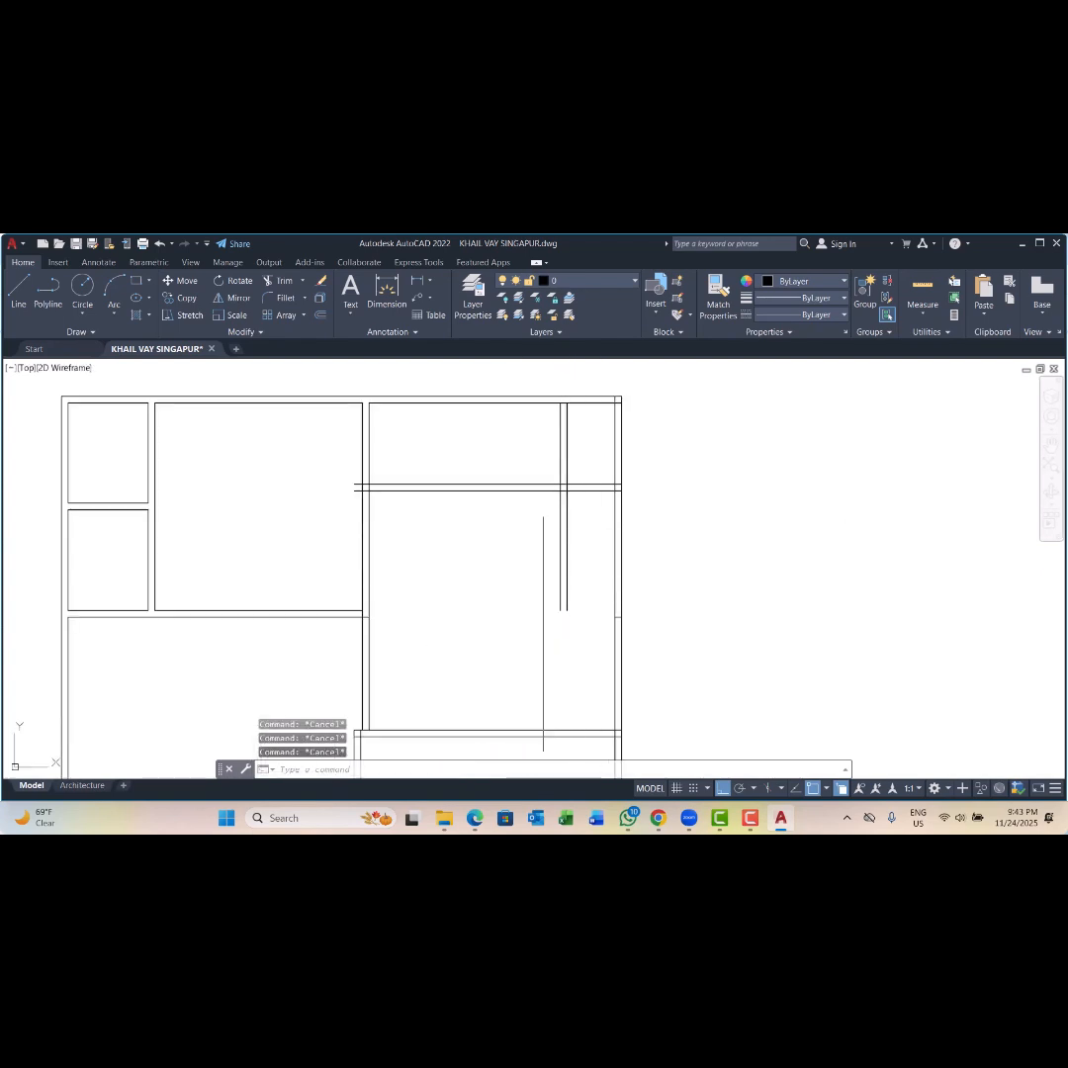
middle_drag(563, 608, 553, 549)
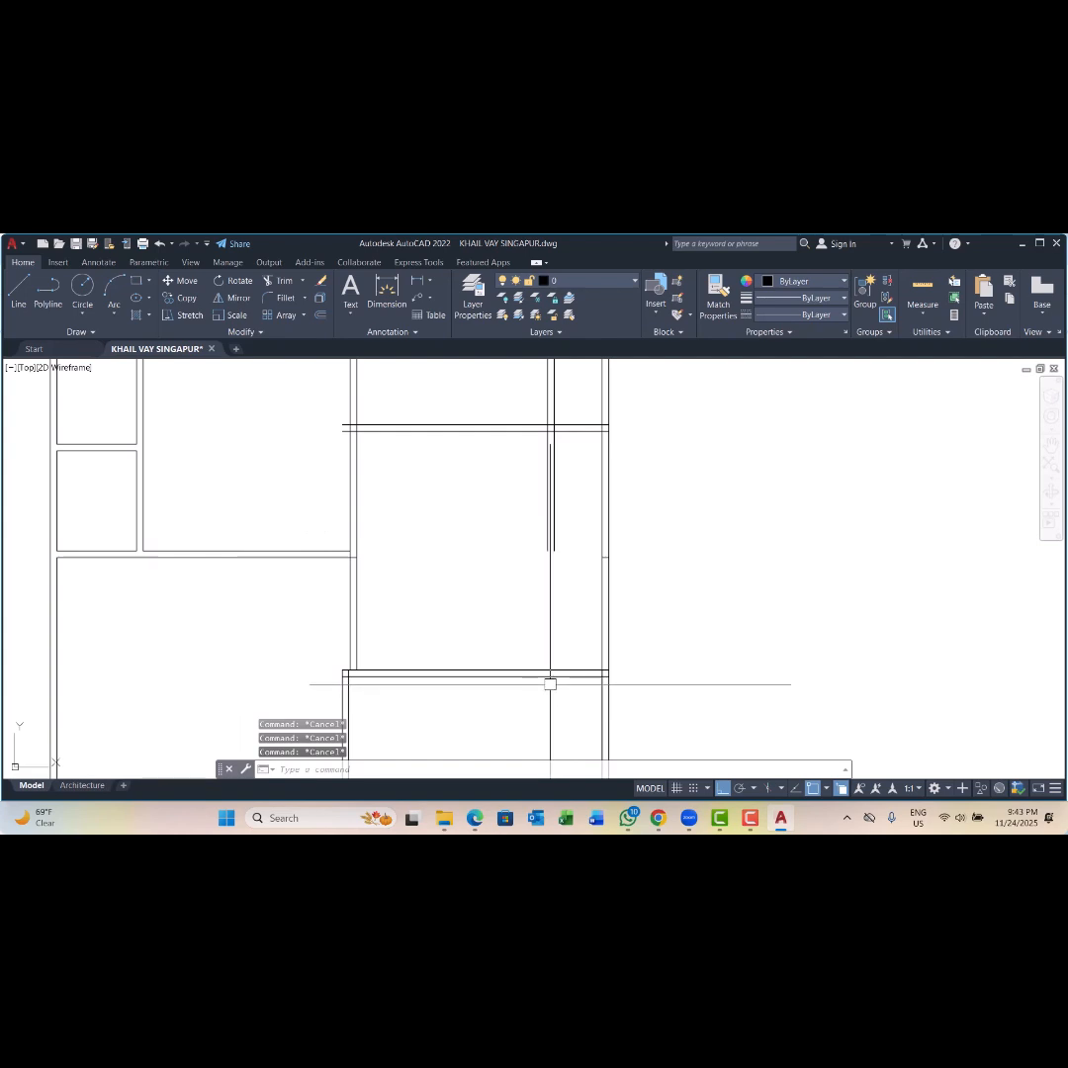
text(x)
key(Return)
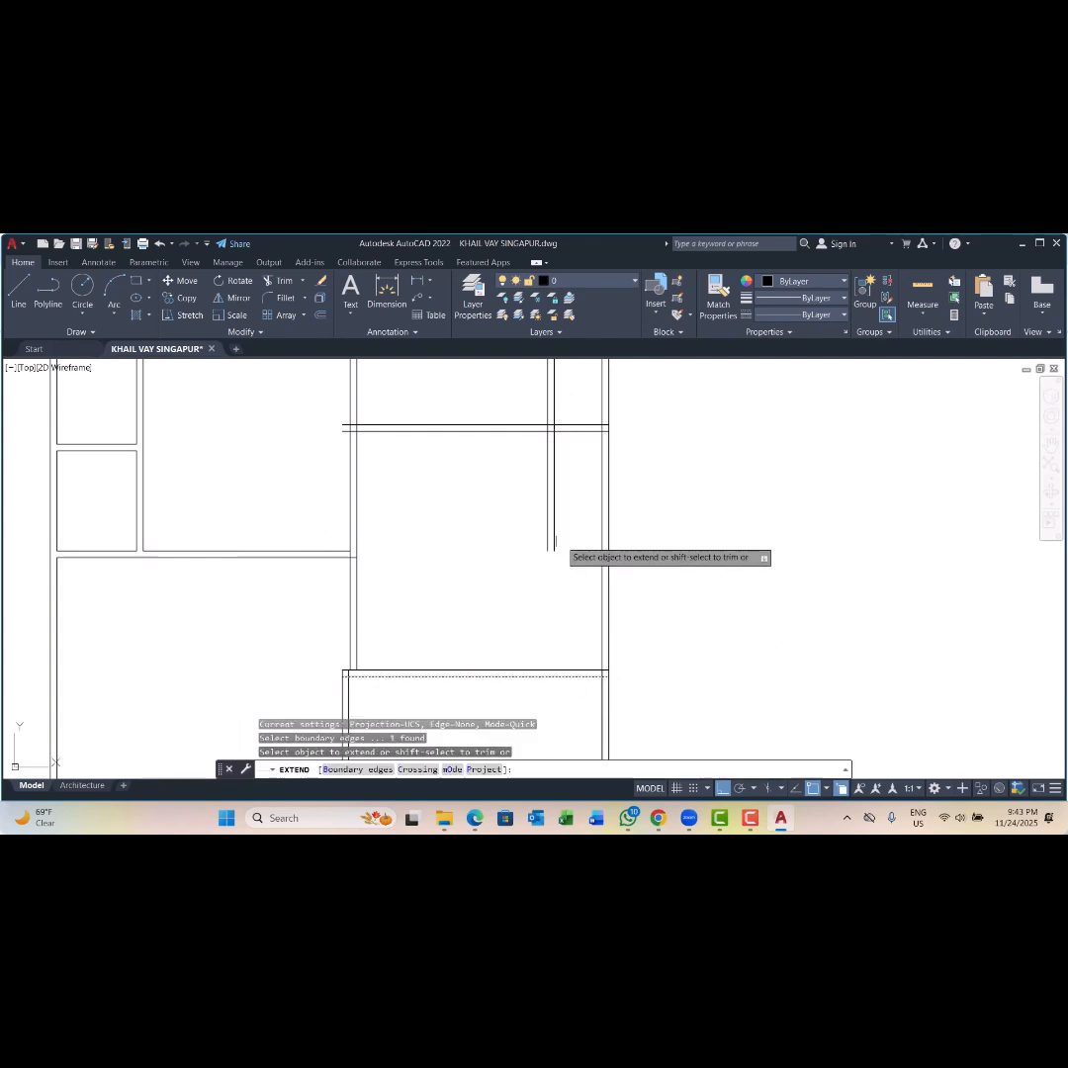
click(569, 497)
click(504, 534)
click(573, 507)
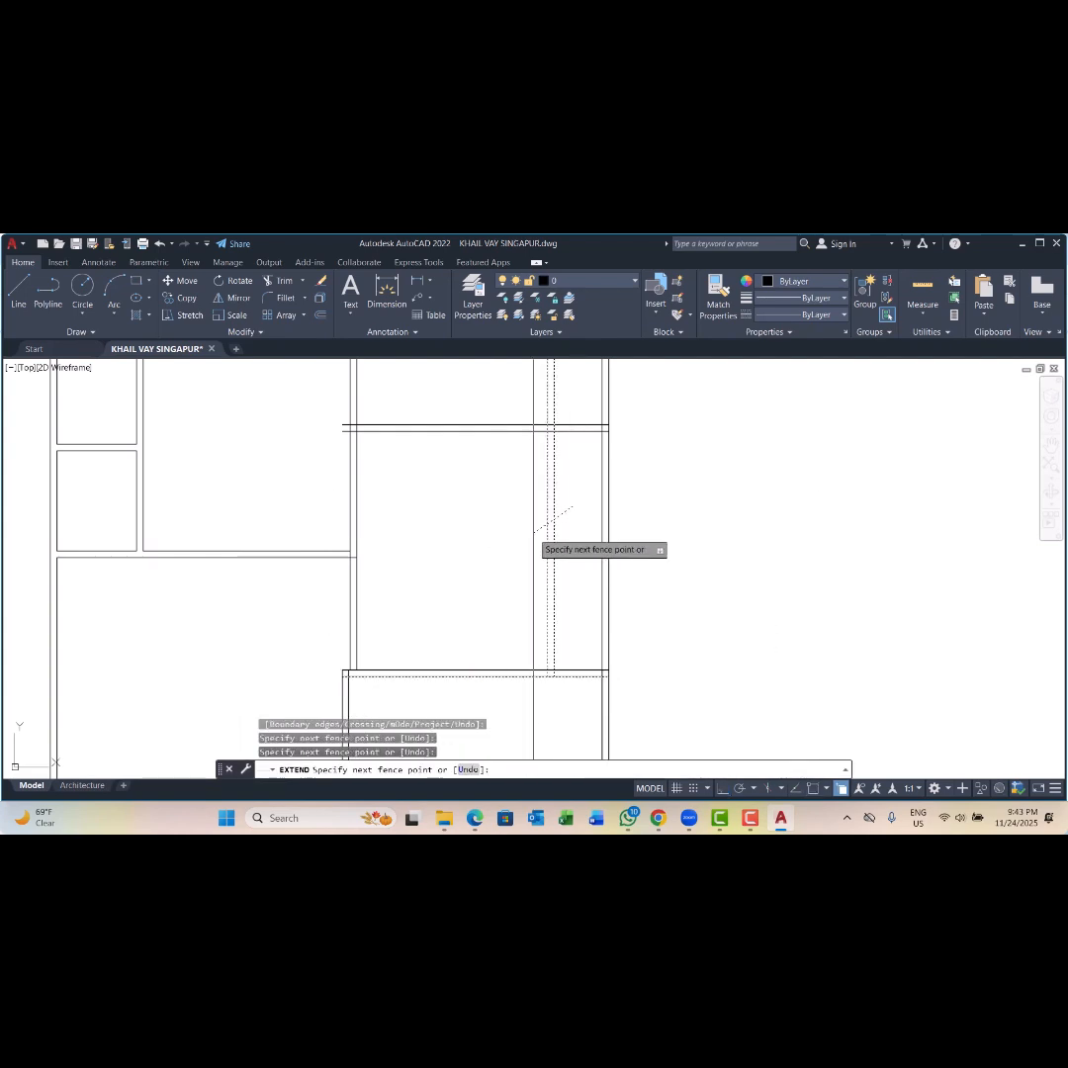
click(534, 534)
scroll(485, 663, down, 5)
scroll(502, 573, up, 7)
key(Escape)
key(Escape)
key(Escape)
key(Escape)
Step: Stretch the upper ends of the narrow right partition down to the lower line of the new upper horizontal wall
click(543, 393)
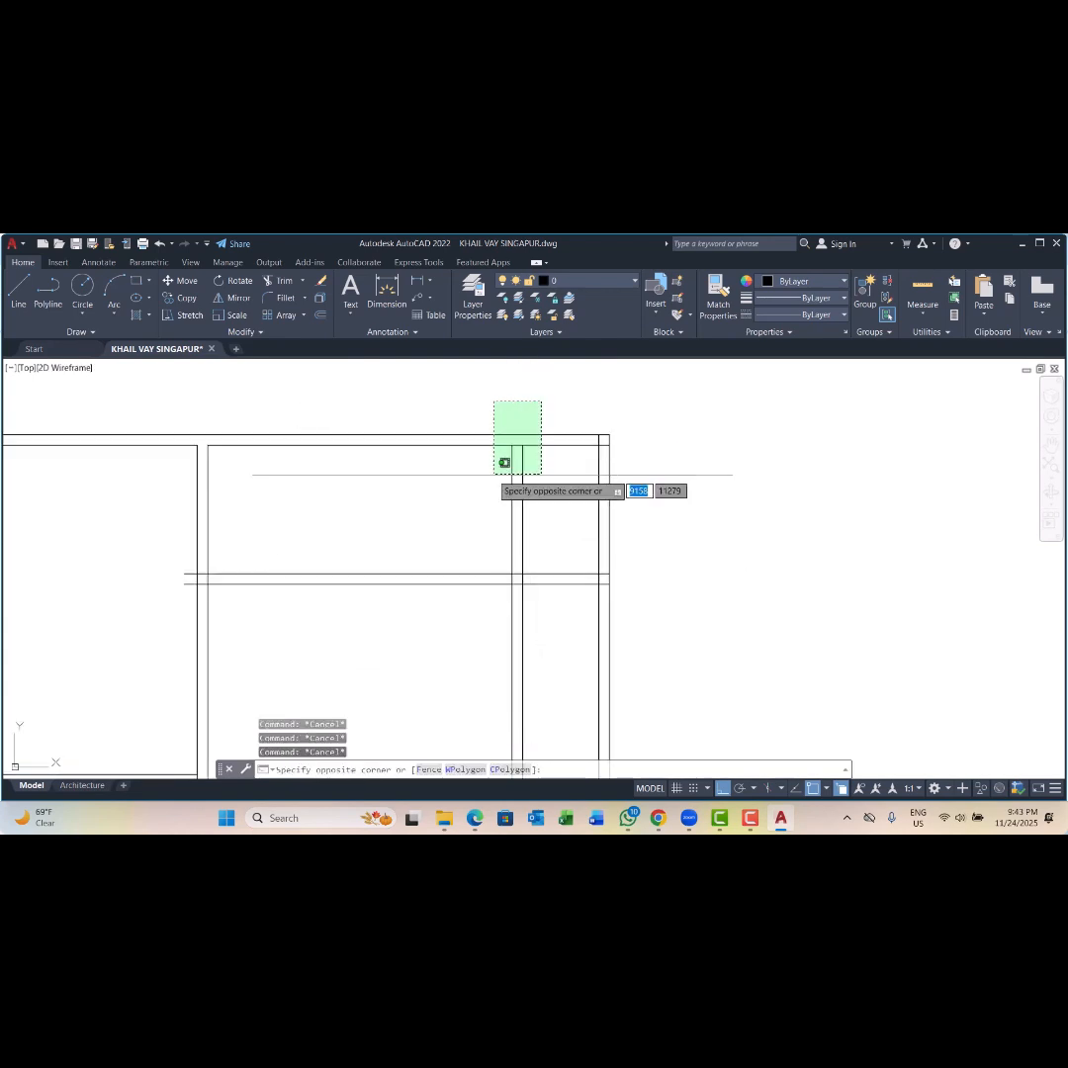
click(497, 477)
text(s)
key(Return)
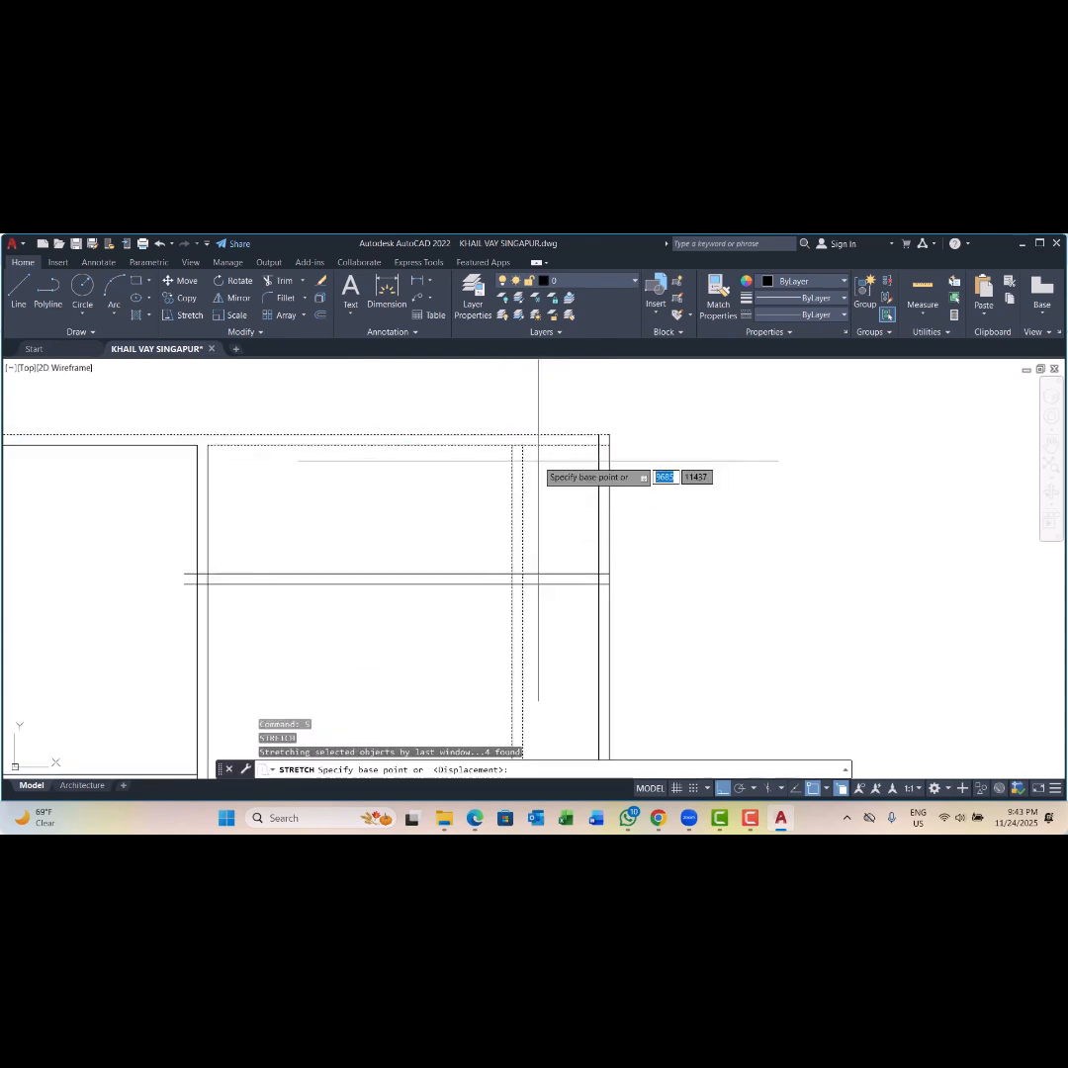
click(522, 445)
key(Escape)
key(Escape)
key(Escape)
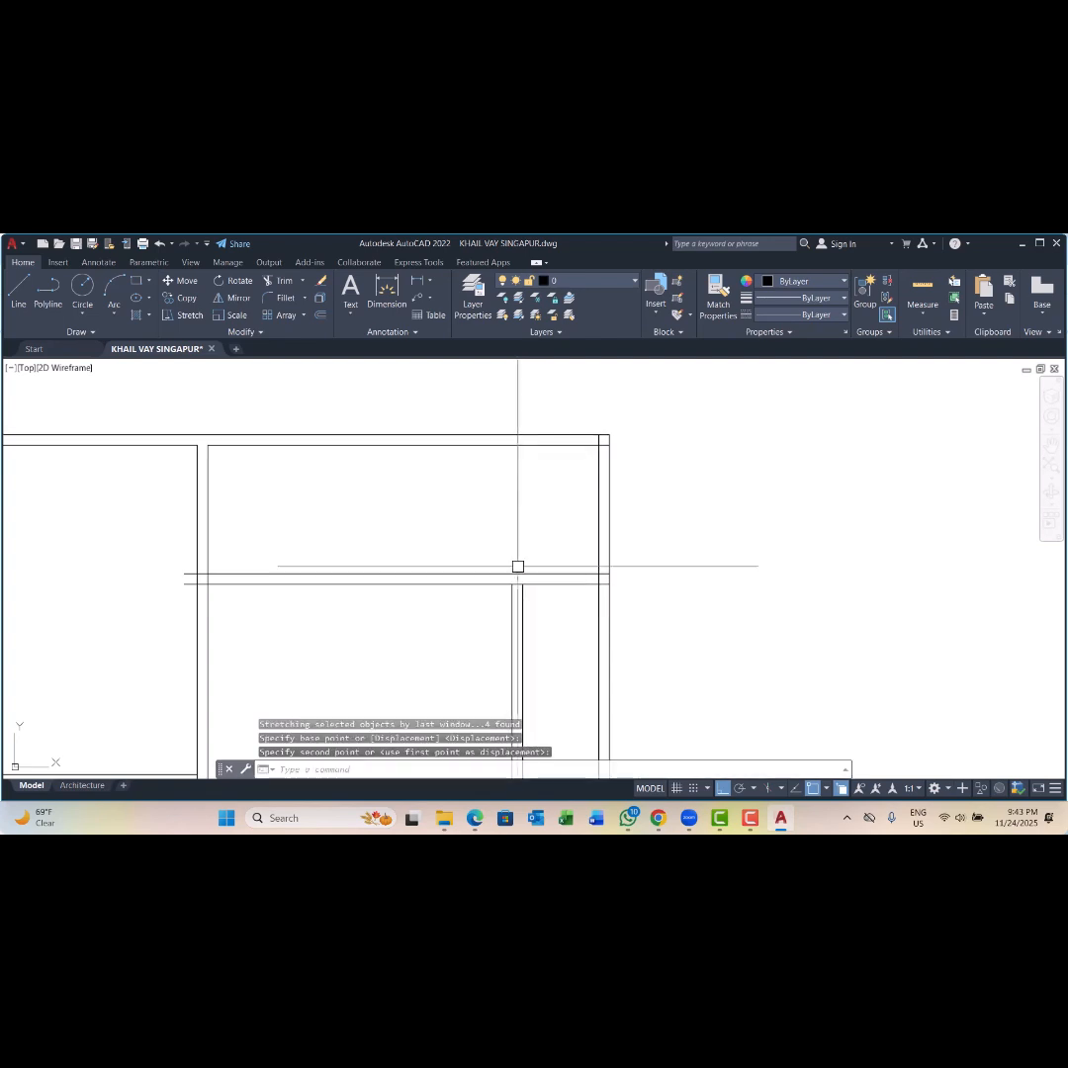
Step: Erase the leftover short horizontal line inside the outer right wall, beside the narrow right partition
scroll(517, 568, down, 5)
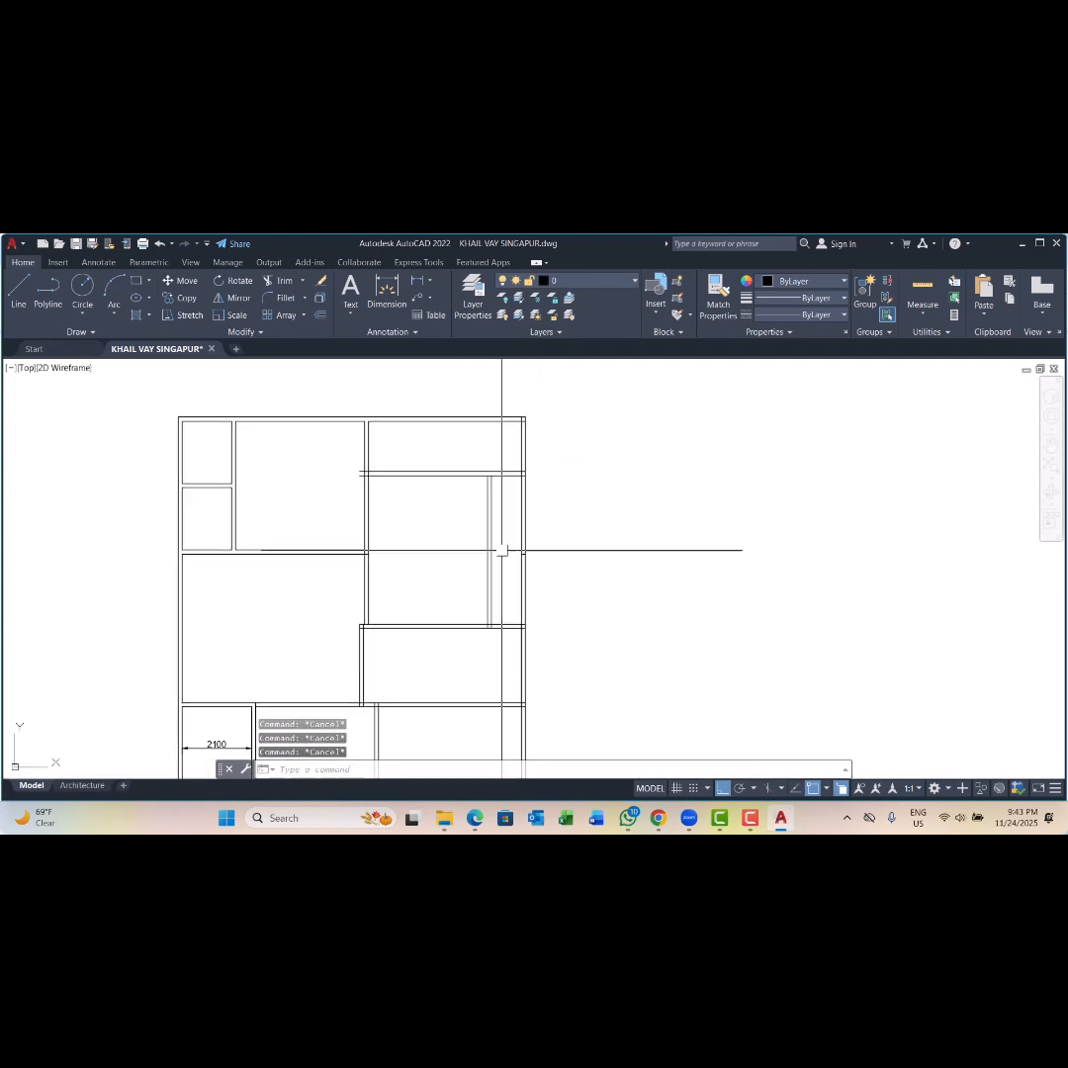
scroll(502, 544, down, 4)
scroll(534, 574, up, 2)
scroll(508, 531, up, 4)
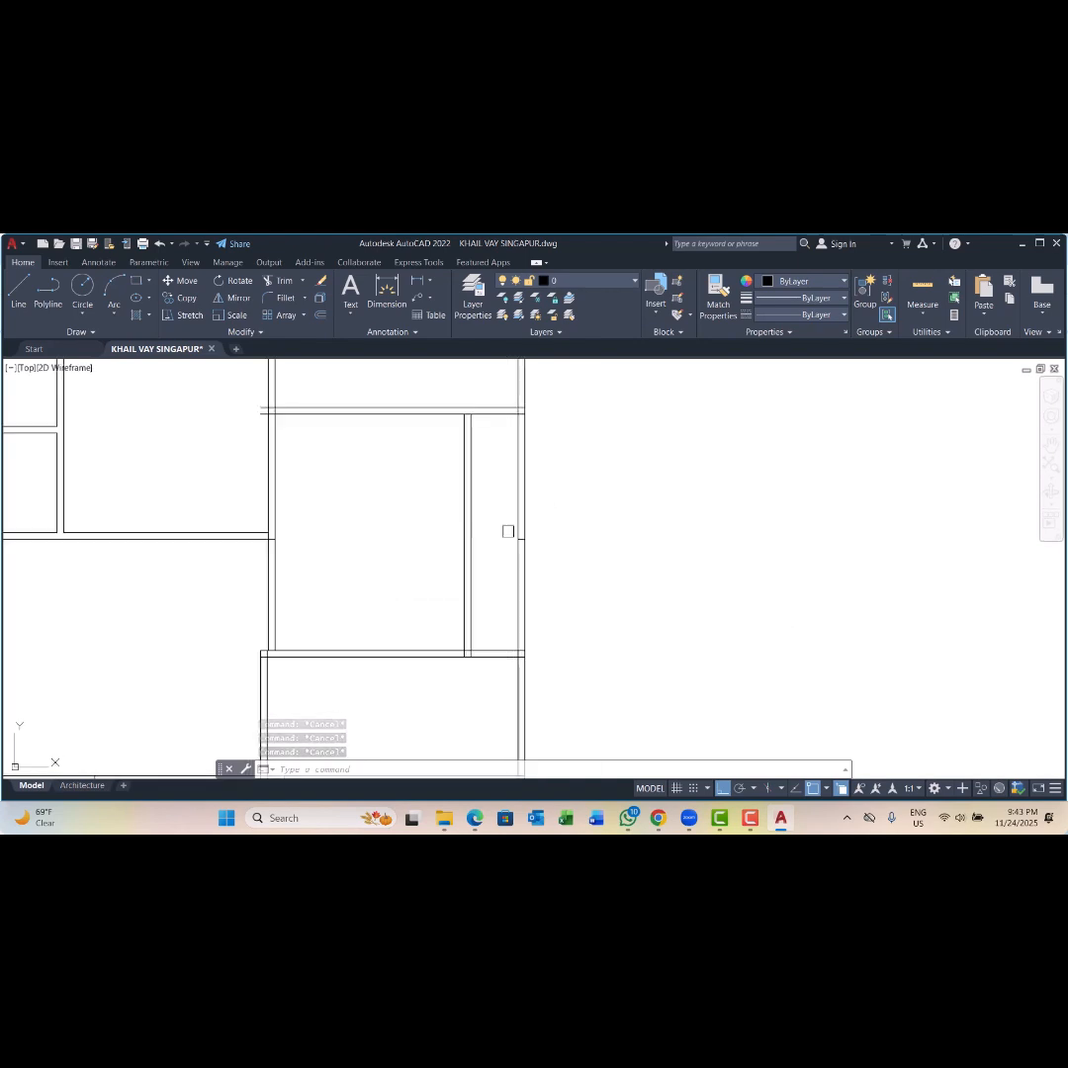
click(497, 523)
click(584, 574)
text(e)
key(Return)
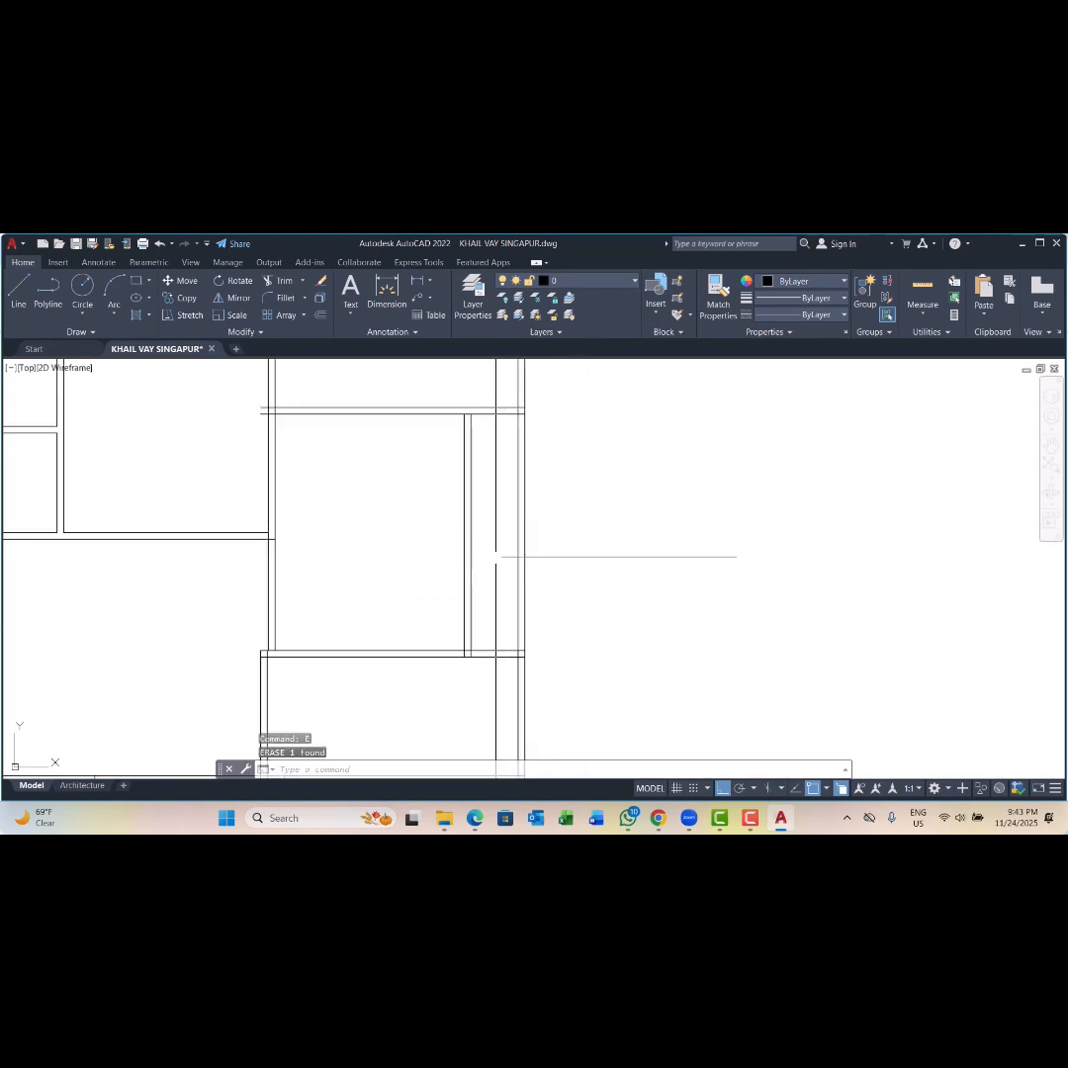
Step: Trim the overhanging ends of the upper horizontal wall's two lines where they project past the central vertical partition
scroll(498, 556, down, 2)
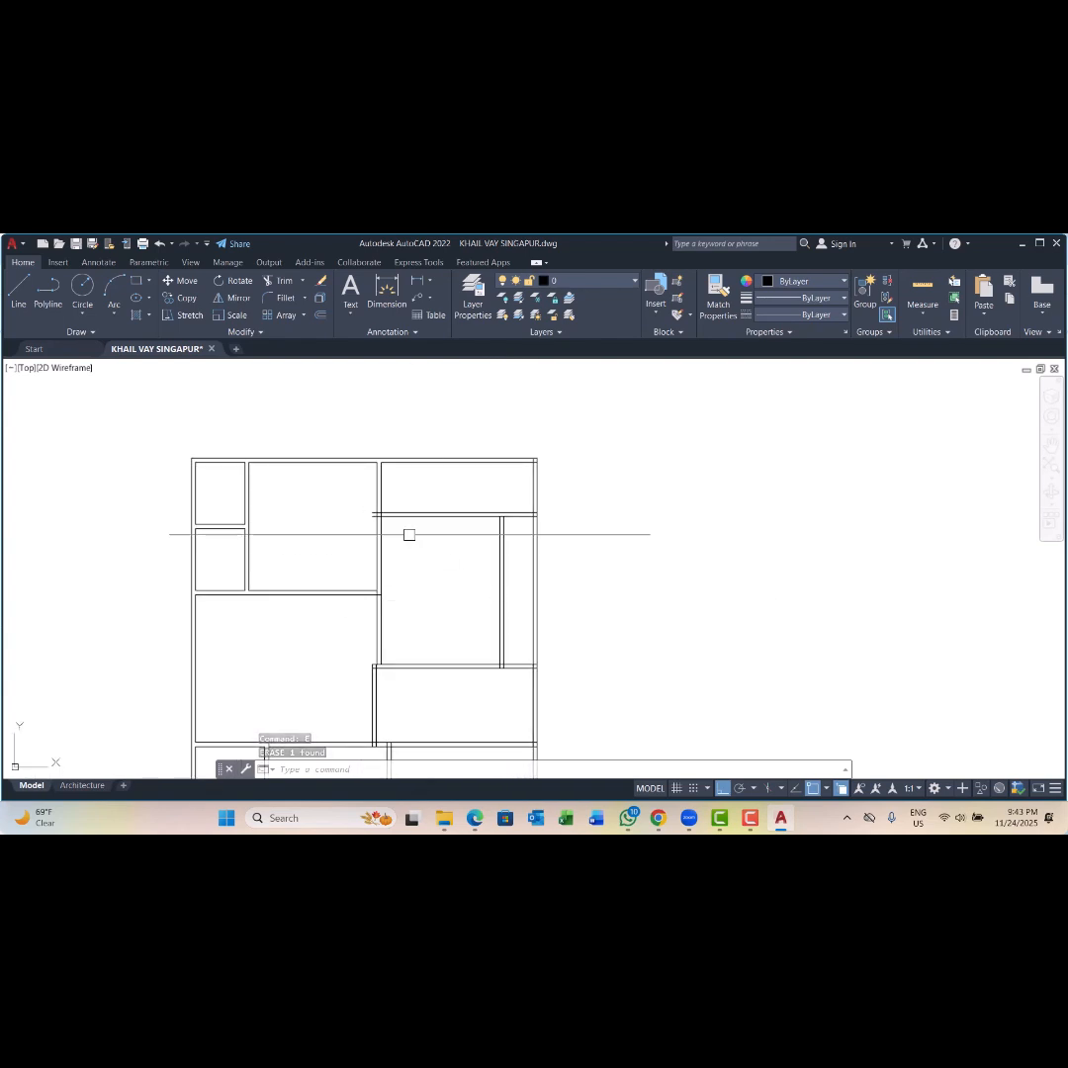
scroll(371, 512, up, 3)
text(tr)
key(Return)
scroll(374, 517, up, 1)
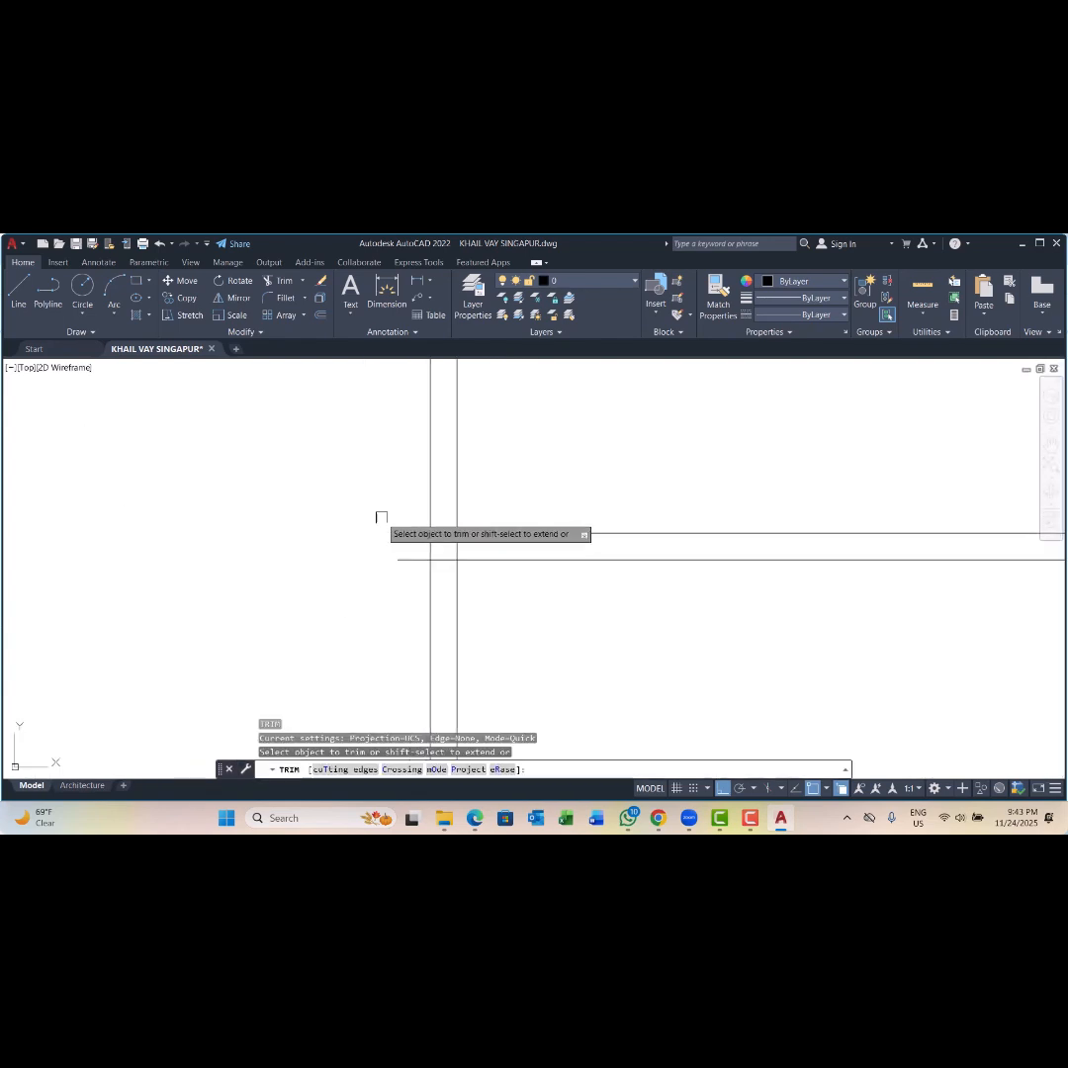
click(405, 506)
click(409, 580)
scroll(417, 518, down, 4)
key(Escape)
key(Escape)
key(Escape)
key(Escape)
scroll(444, 511, down, 4)
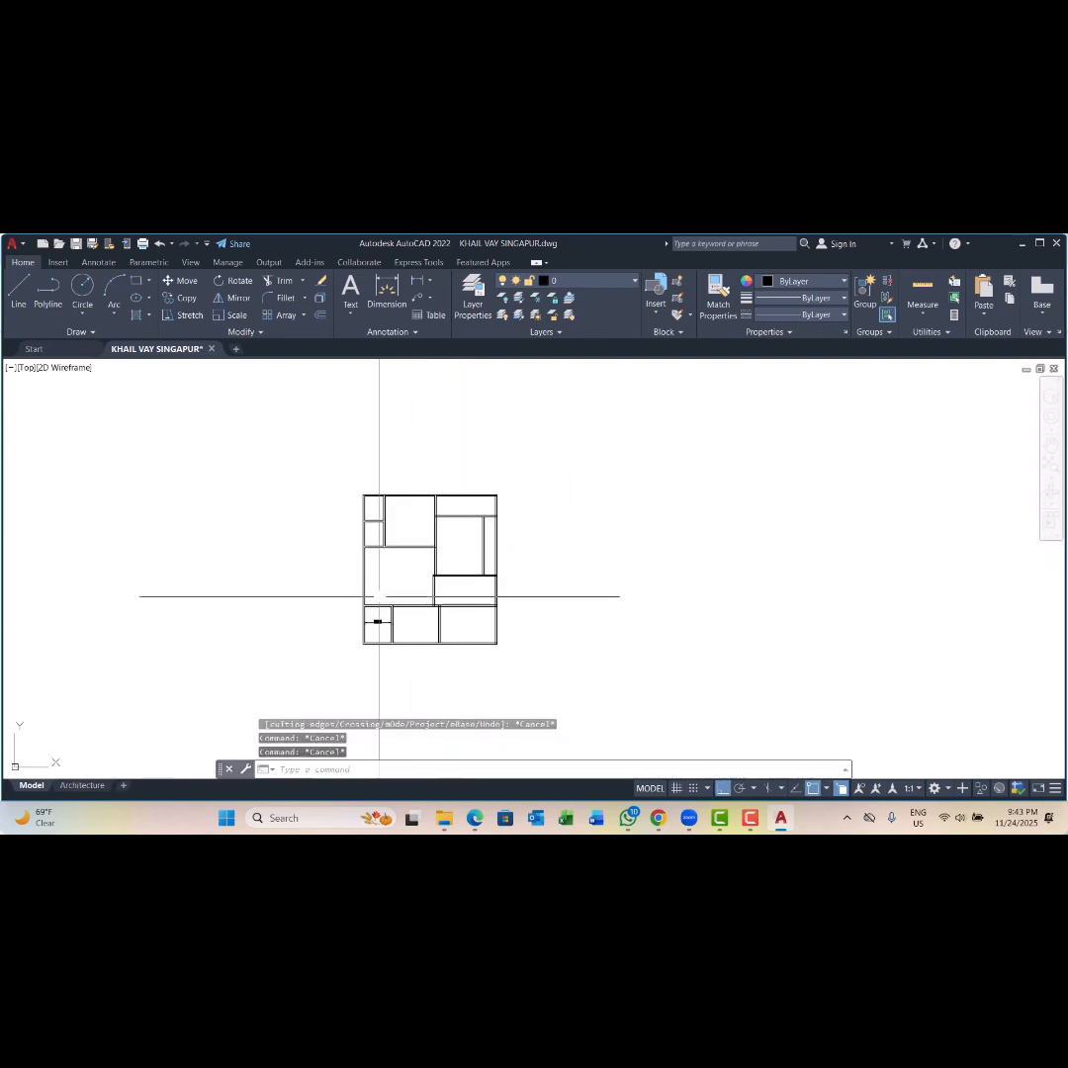
Step: Examine the room layout of the floor plan, from the lower rooms up to the upper right room
scroll(378, 602, up, 4)
middle_drag(402, 672, 414, 600)
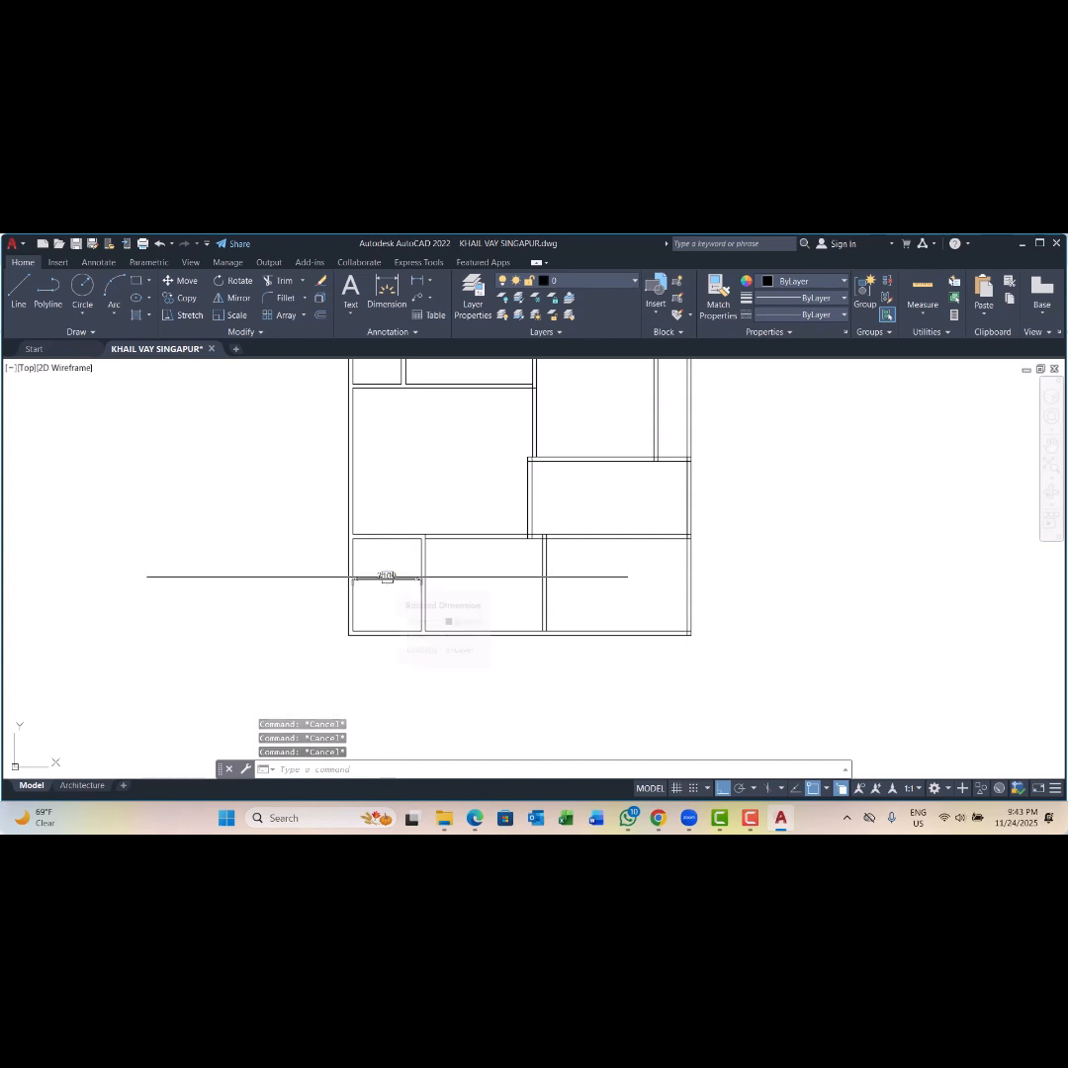
middle_drag(590, 556, 573, 683)
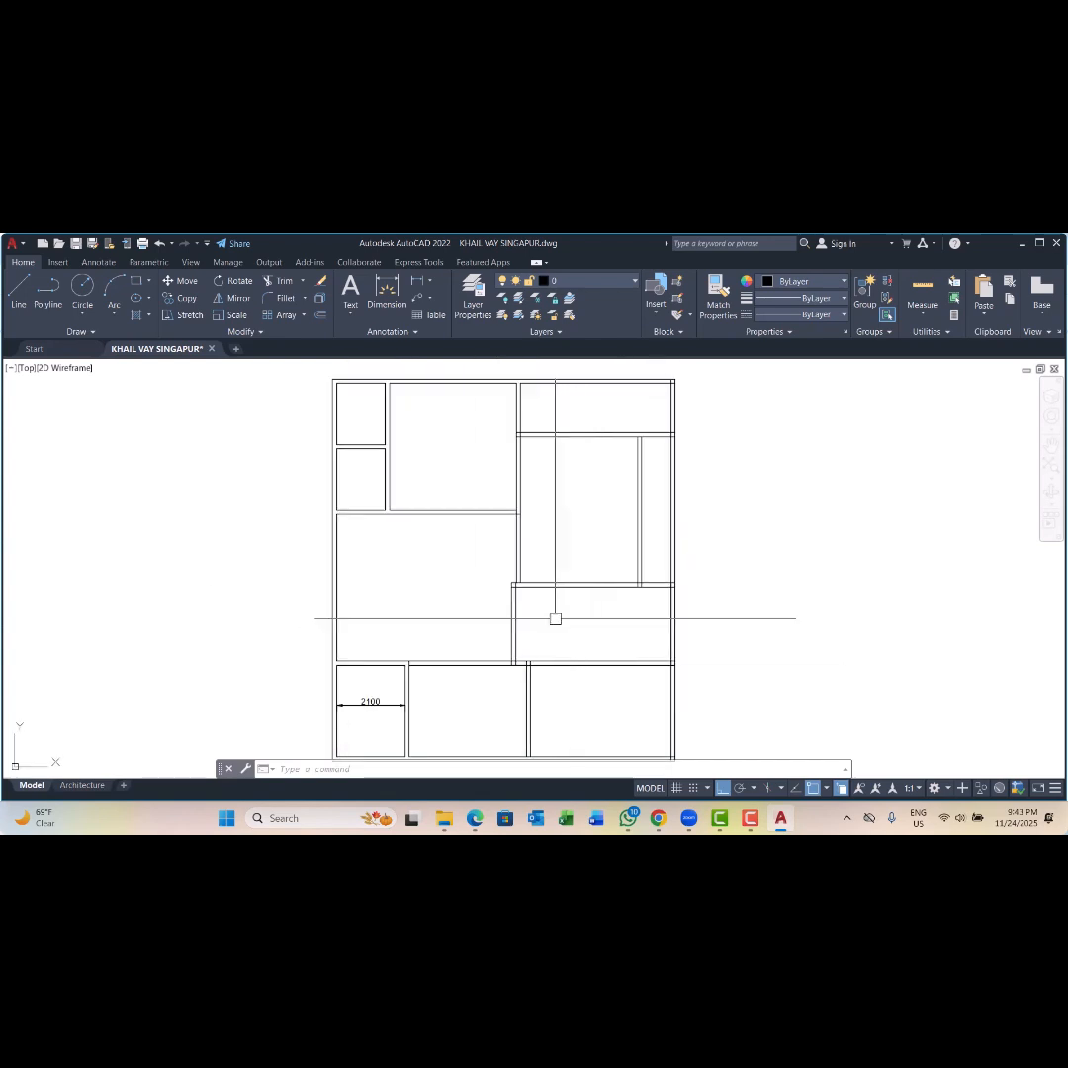
middle_drag(453, 464, 451, 528)
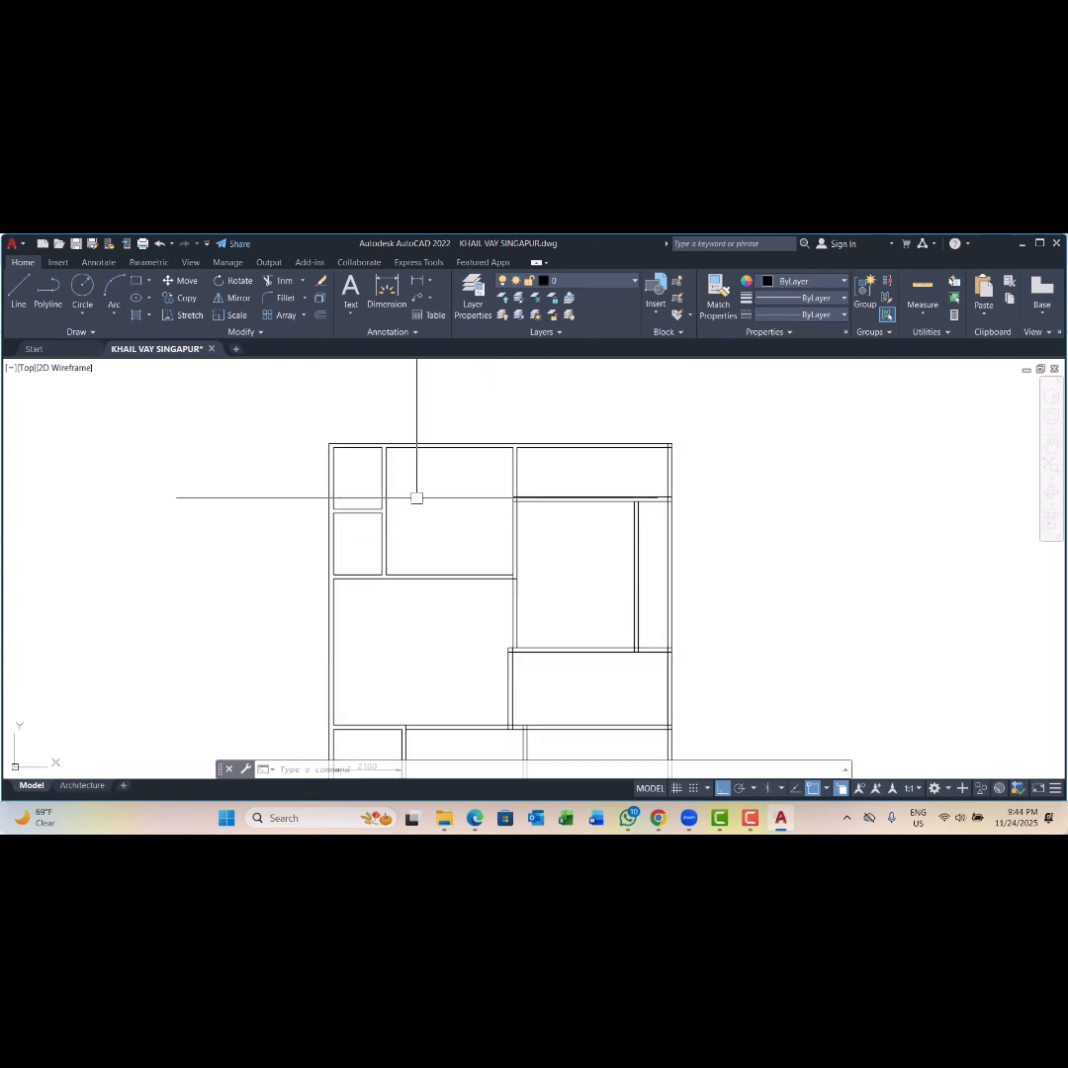
scroll(374, 475, up, 2)
scroll(372, 474, down, 4)
scroll(373, 588, up, 2)
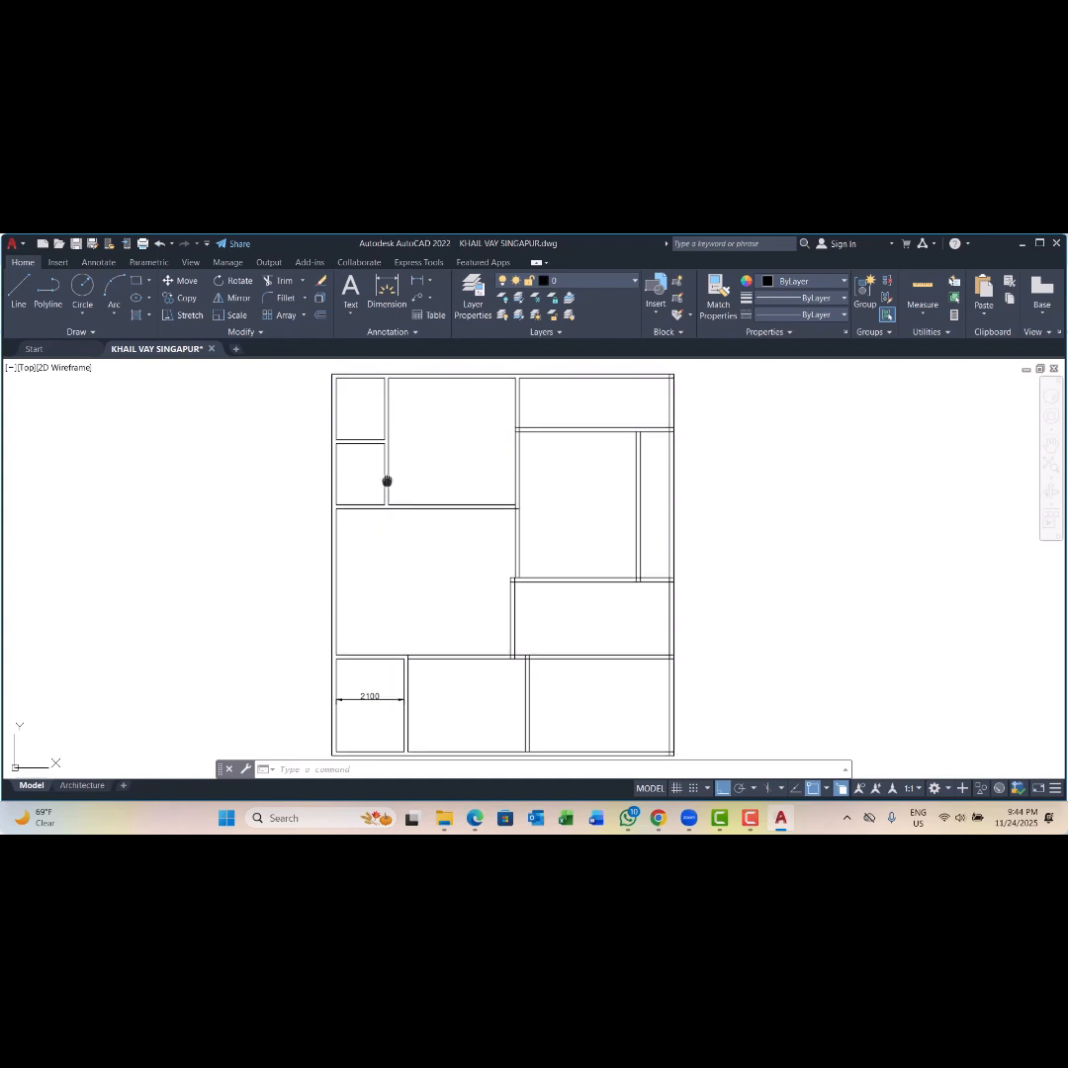
middle_drag(385, 481, 341, 581)
scroll(533, 495, up, 2)
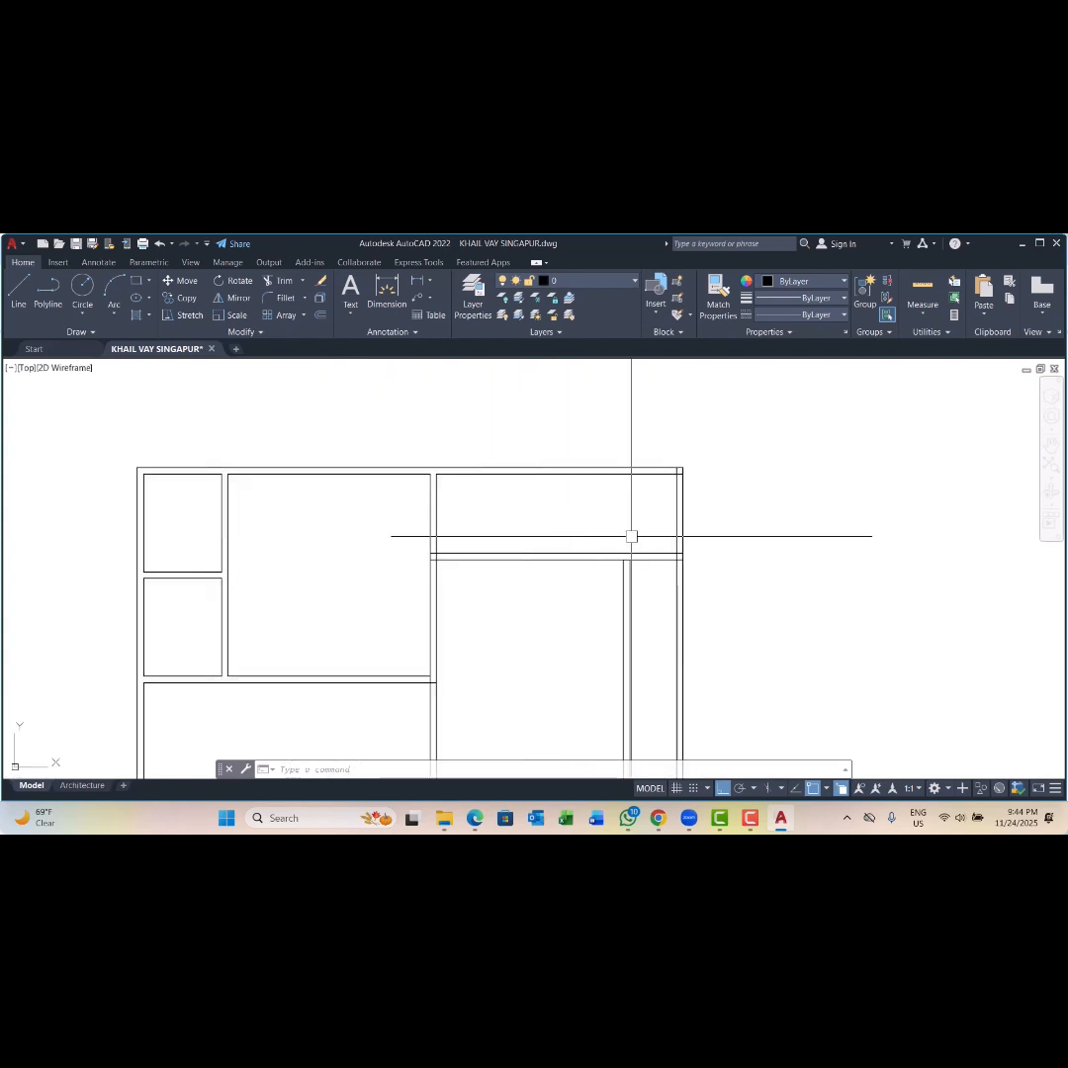
middle_drag(631, 536, 567, 620)
scroll(461, 592, down, 1)
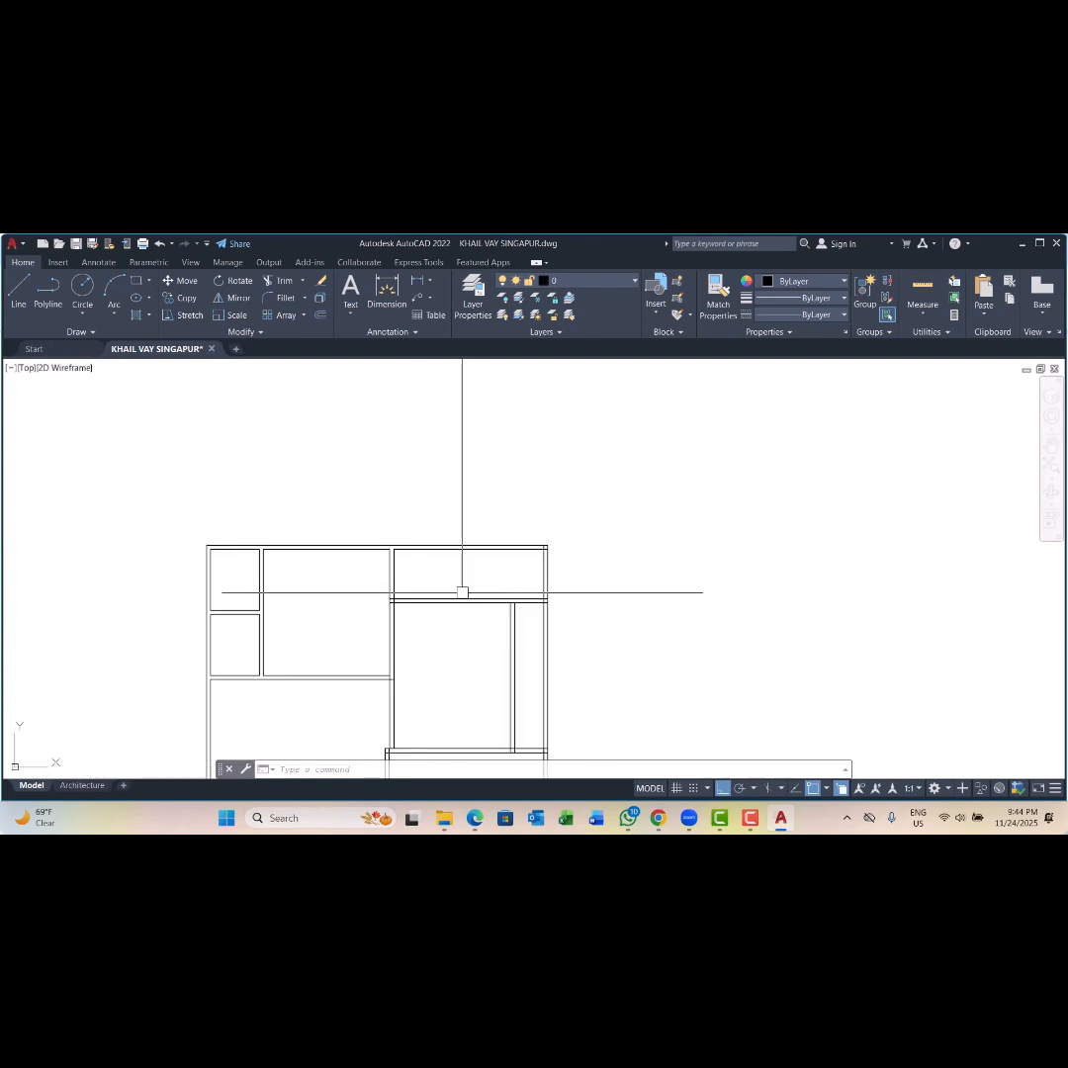
click(418, 281)
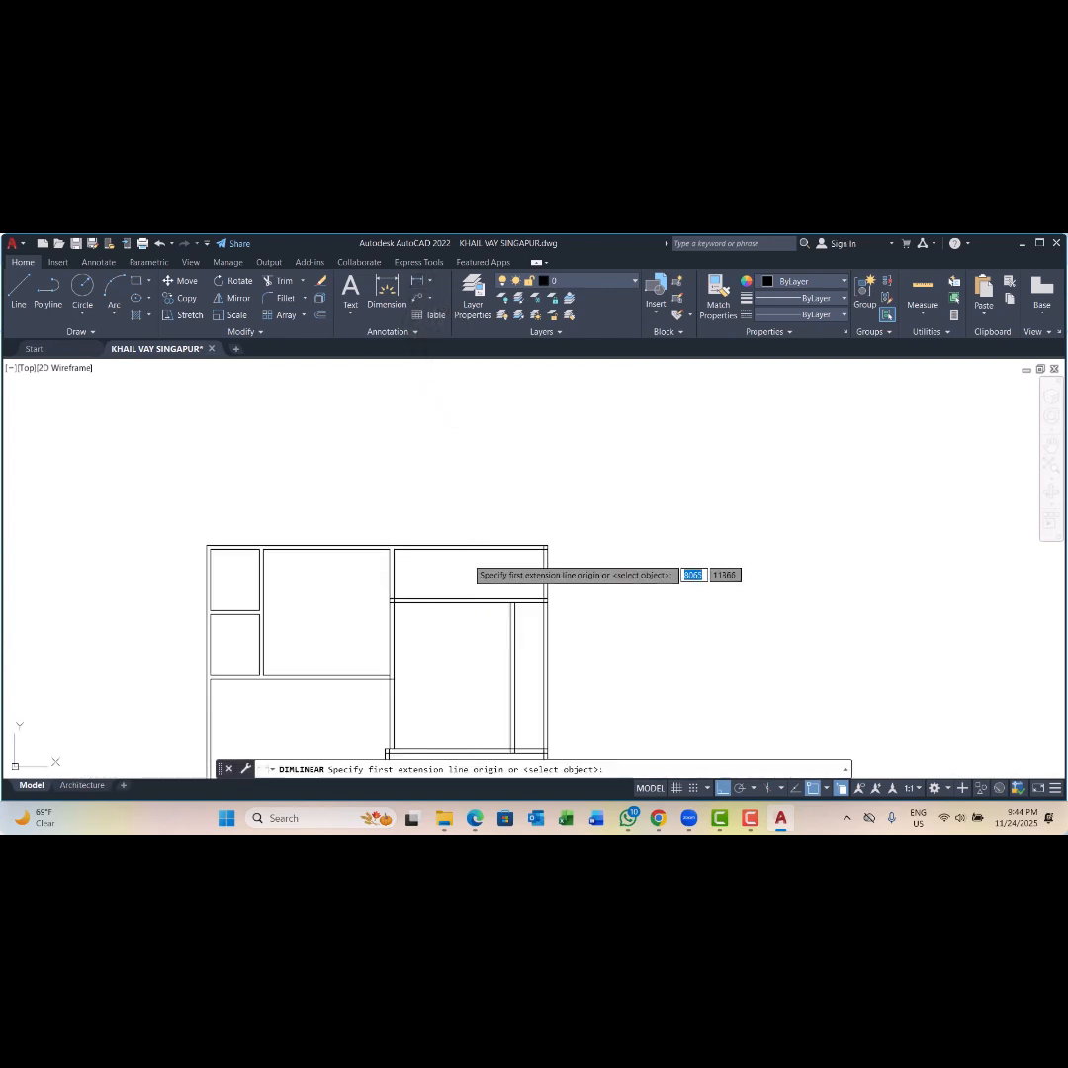
scroll(468, 557, up, 2)
key(Escape)
key(Escape)
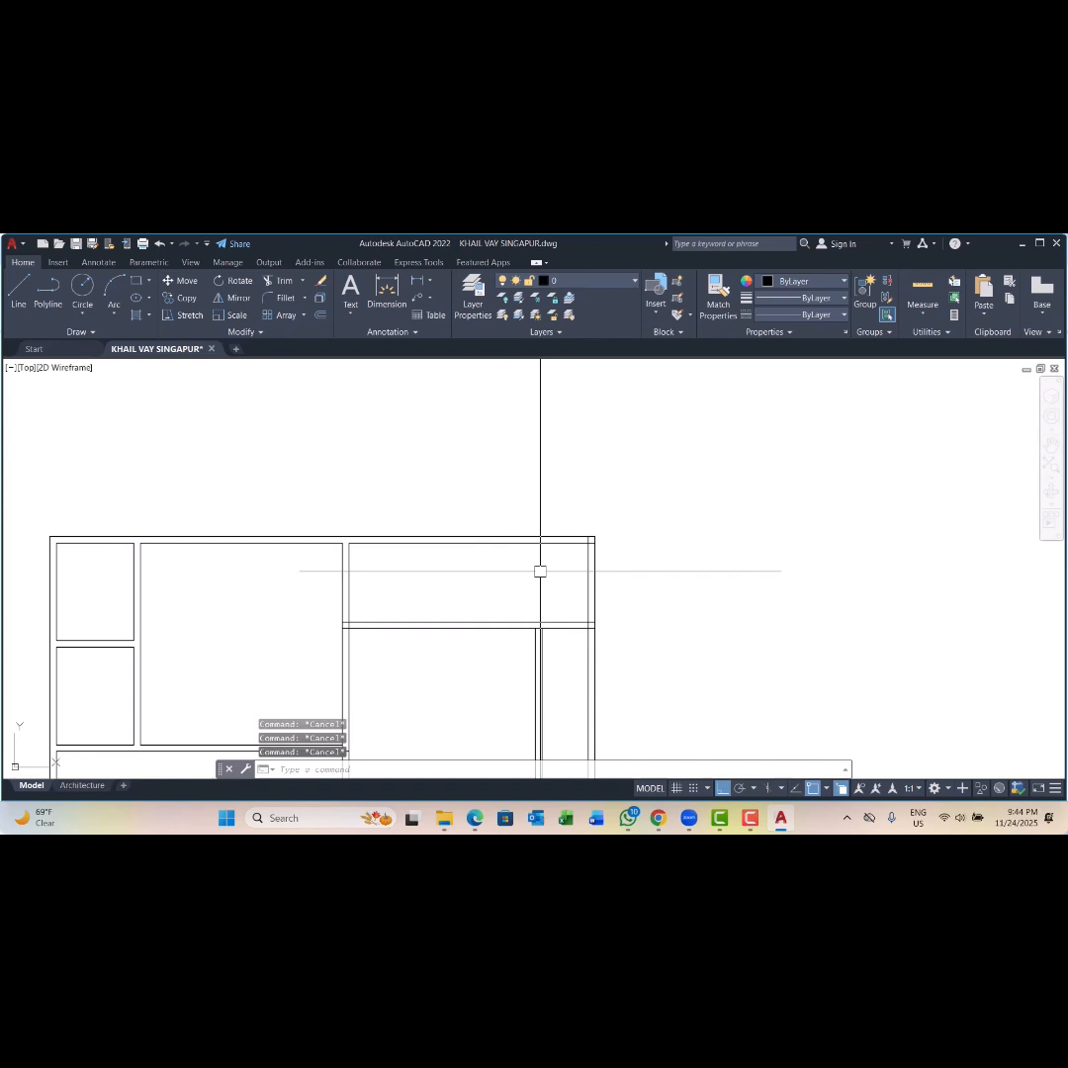
middle_drag(540, 571, 478, 562)
key(Return)
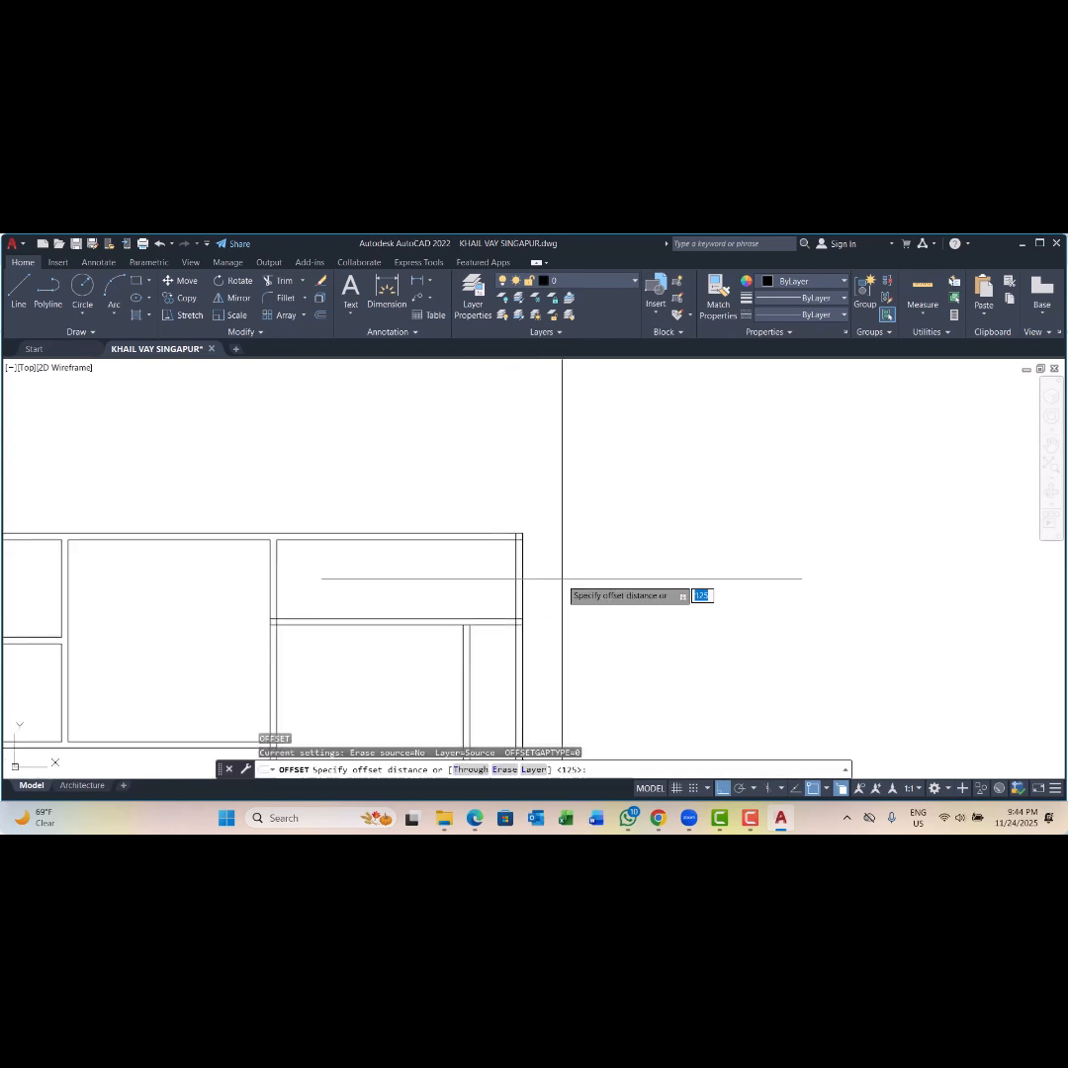
key(Escape)
Step: Draw a vertical polyline over the outer right wall's inner line, from the plan's top edge to the upper horizontal wall's lower line
text(pl)
key(Return)
scroll(522, 553, up, 2)
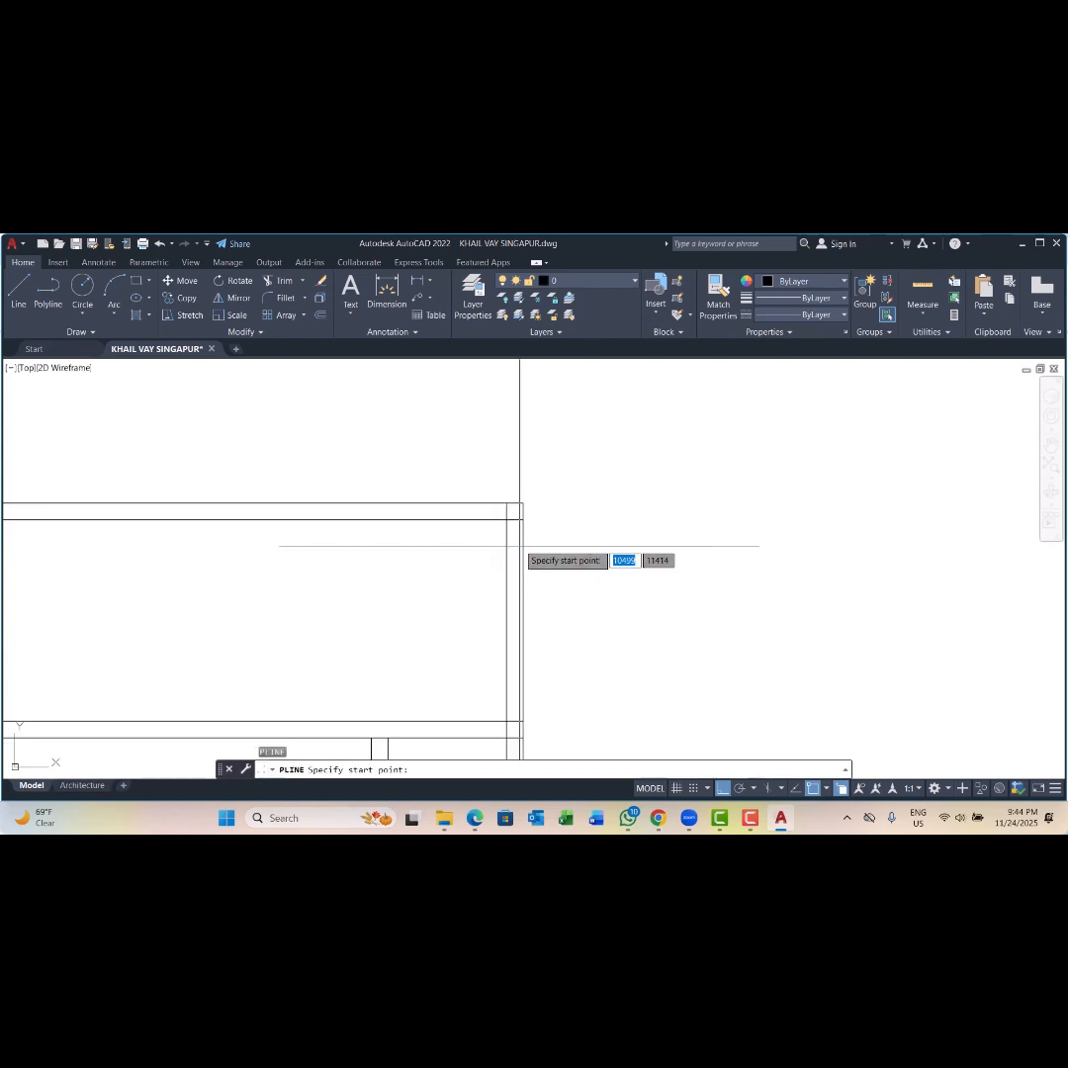
click(506, 502)
scroll(509, 533, down, 3)
scroll(512, 586, up, 2)
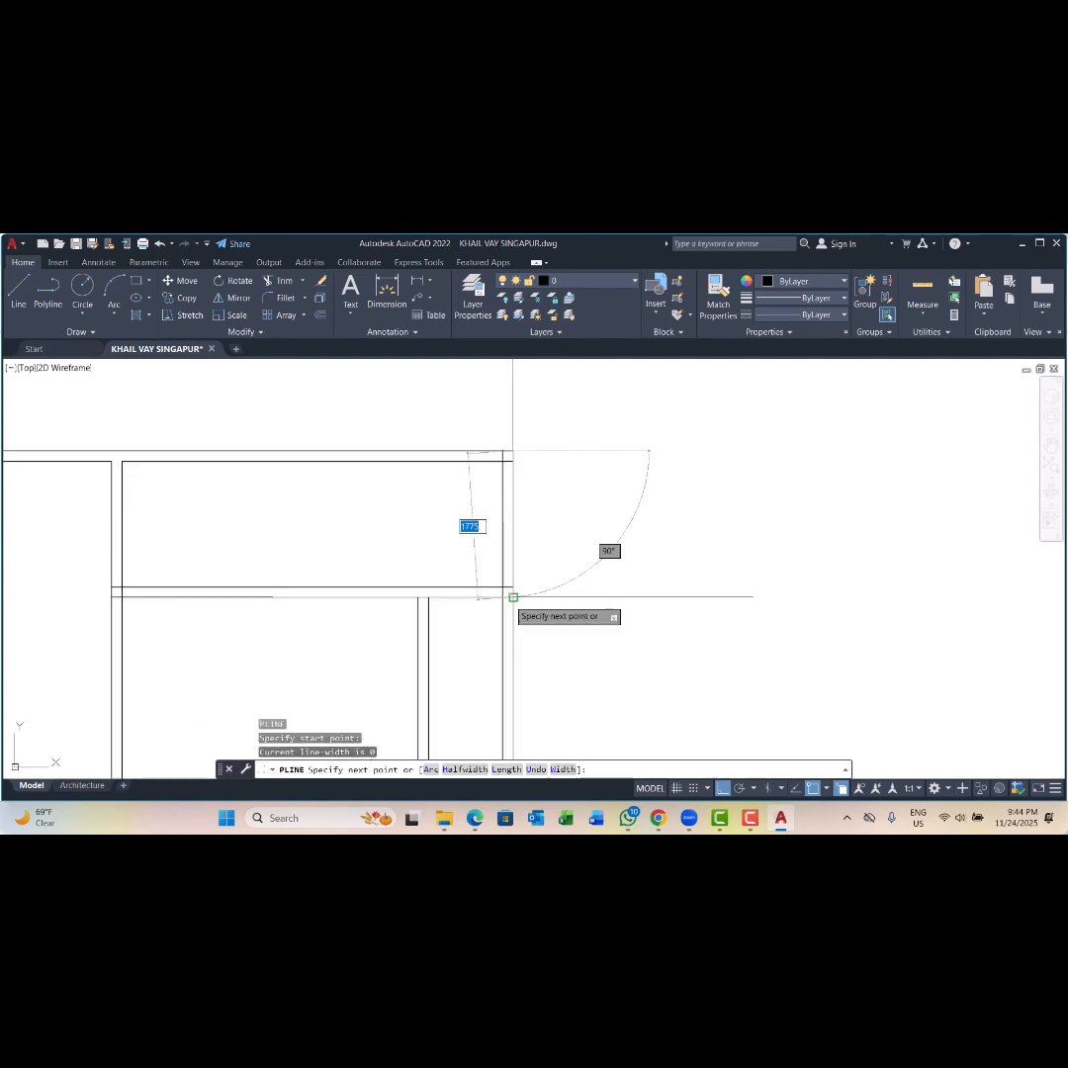
click(510, 596)
key(Escape)
key(Escape)
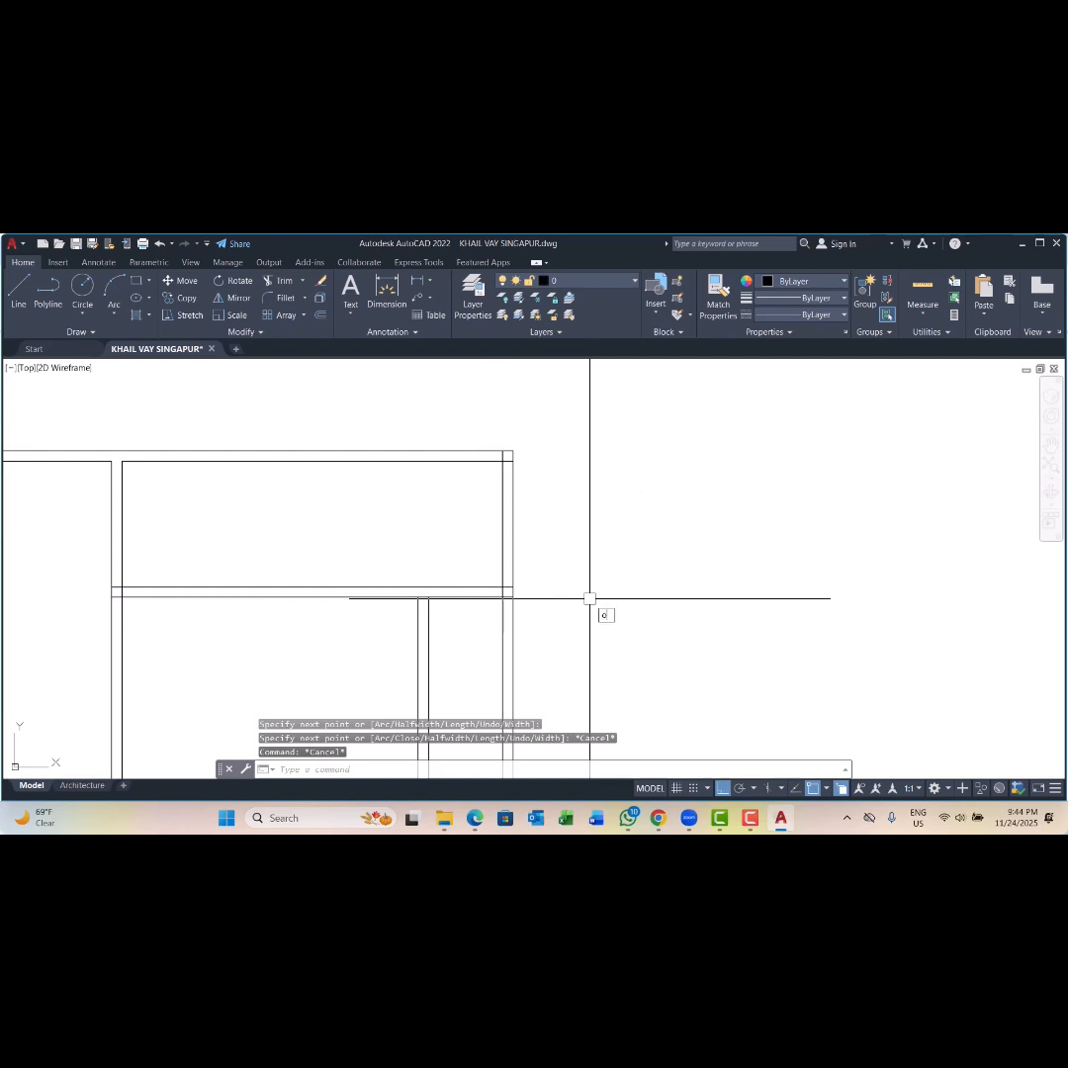
Step: Offset the new vertical polyline 2100 to the left, into the upper right room
text(o)
key(Return)
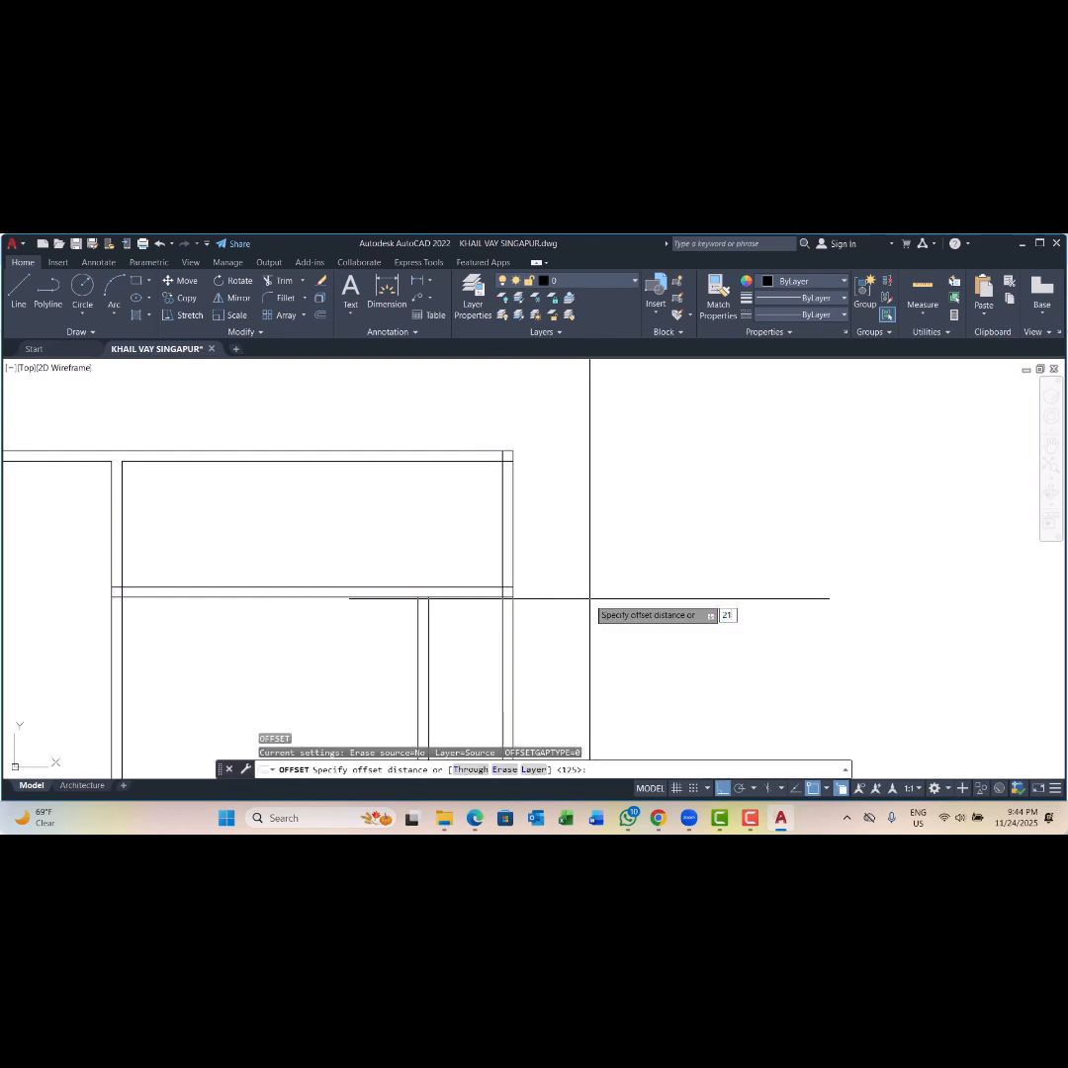
key(Return)
click(507, 522)
click(412, 526)
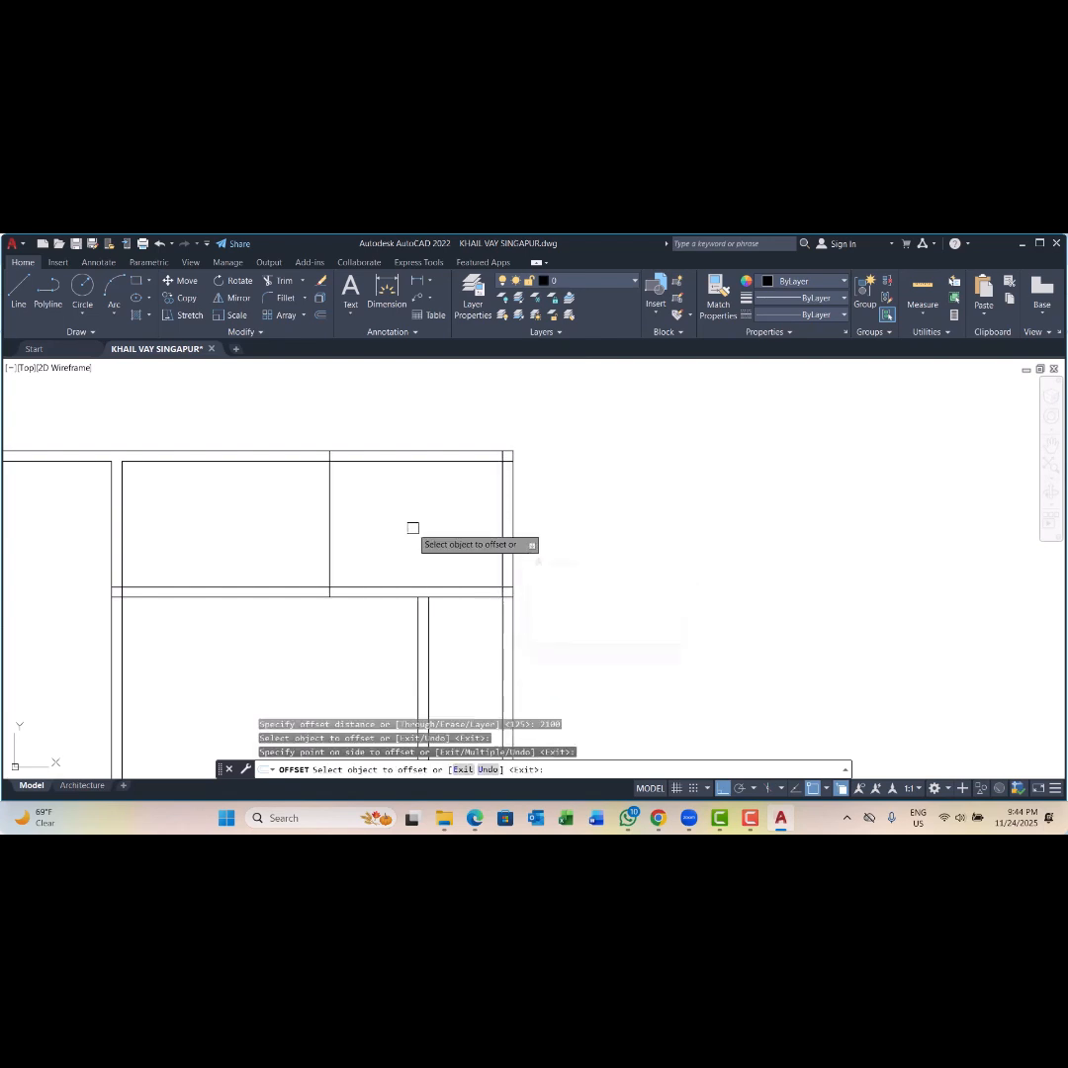
Step: Offset the new partition line 125 to the left to give the upper right partition its wall thickness
key(Return)
key(Return)
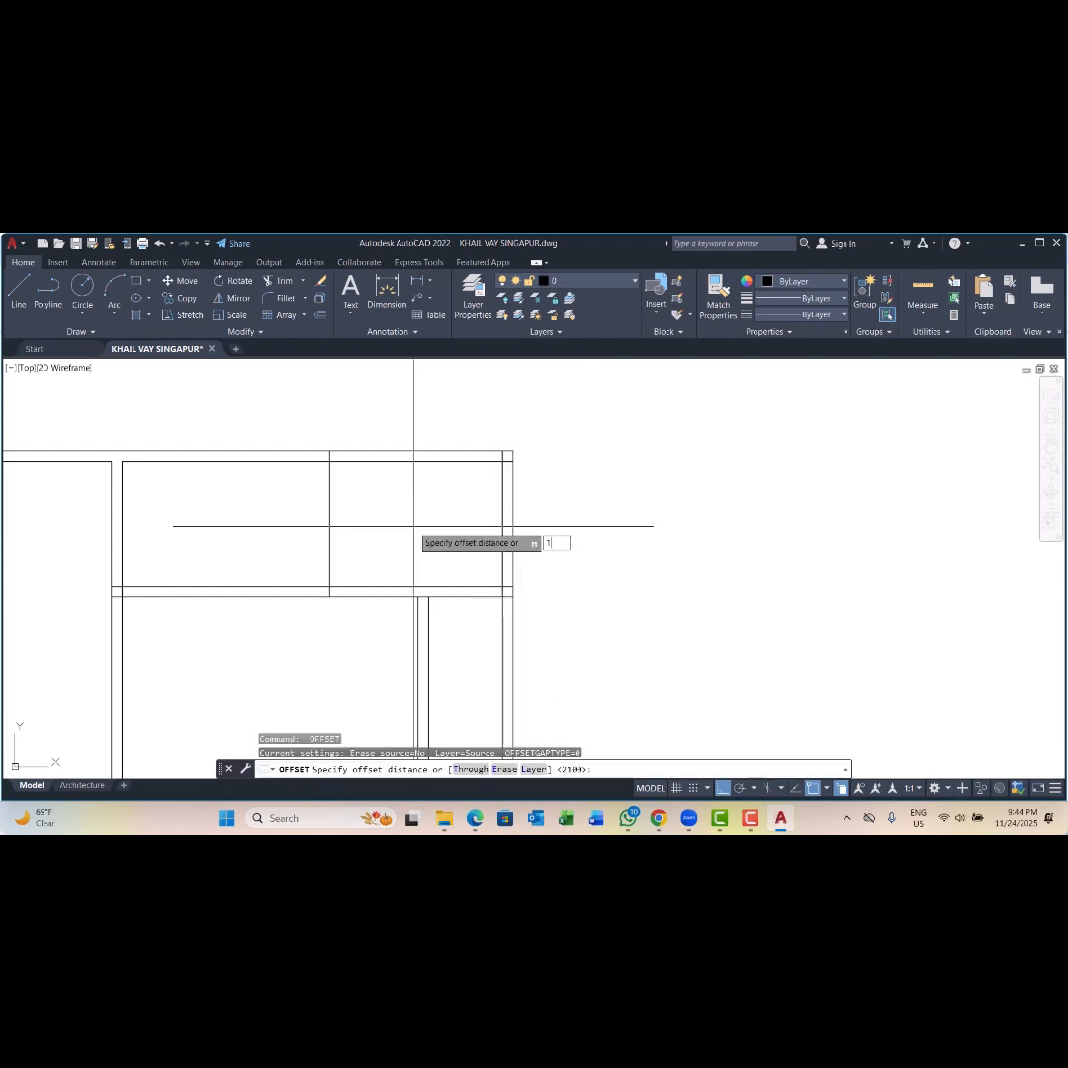
text(125)
key(Return)
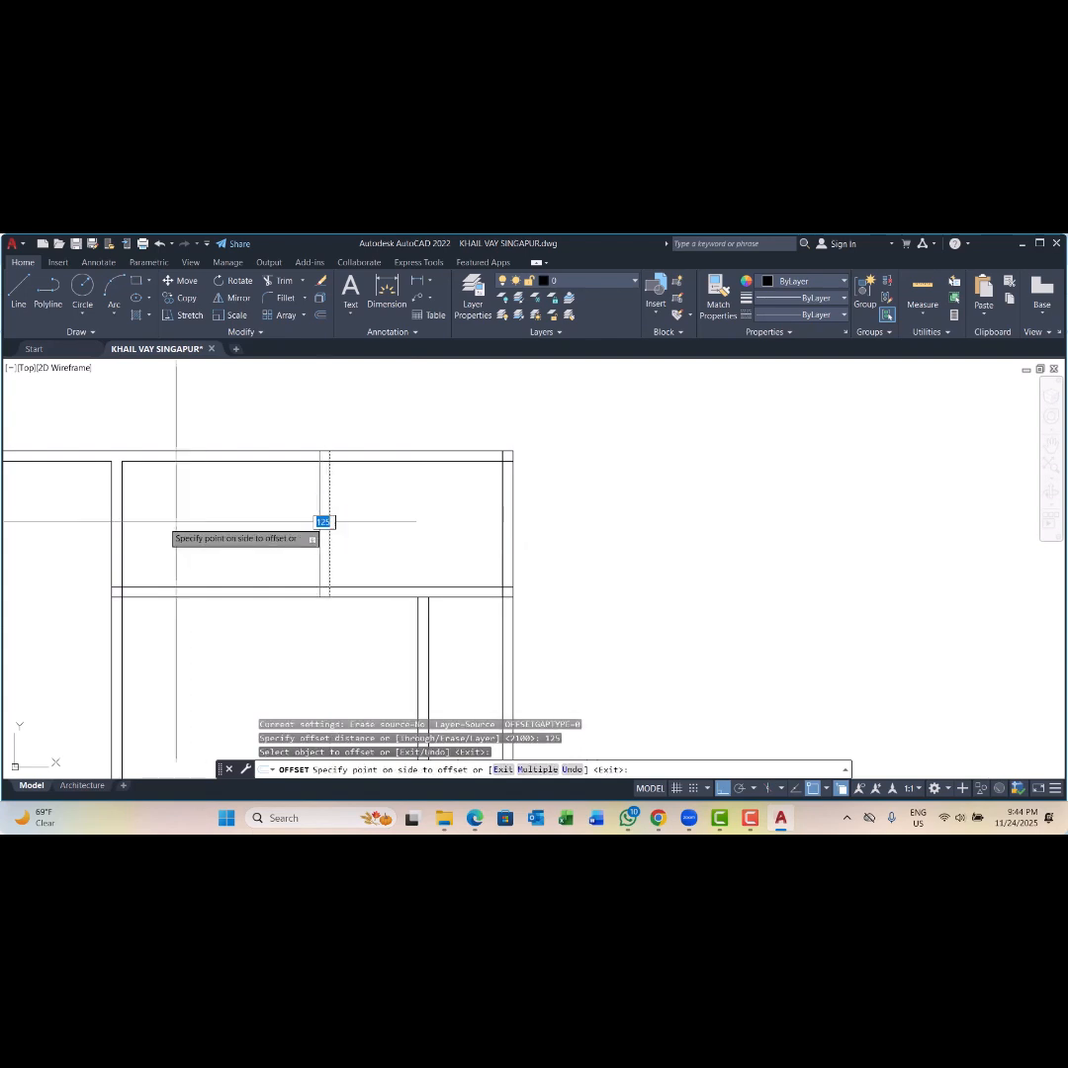
scroll(415, 504, down, 2)
key(Escape)
key(Escape)
scroll(363, 501, up, 2)
key(Escape)
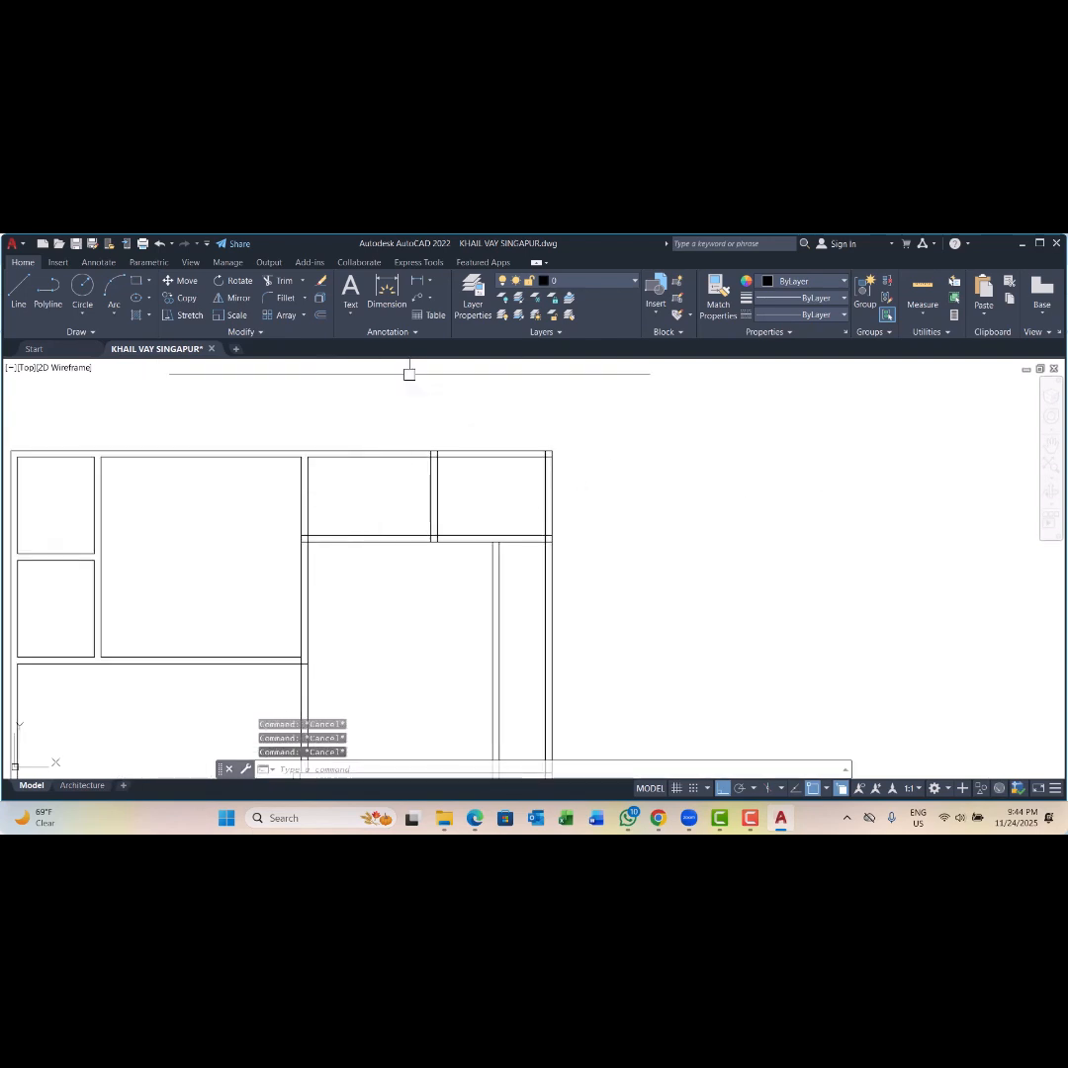
Step: Measure the clear height of the upper right corner room with a linear dimension, without placing it
click(416, 281)
scroll(484, 475, up, 2)
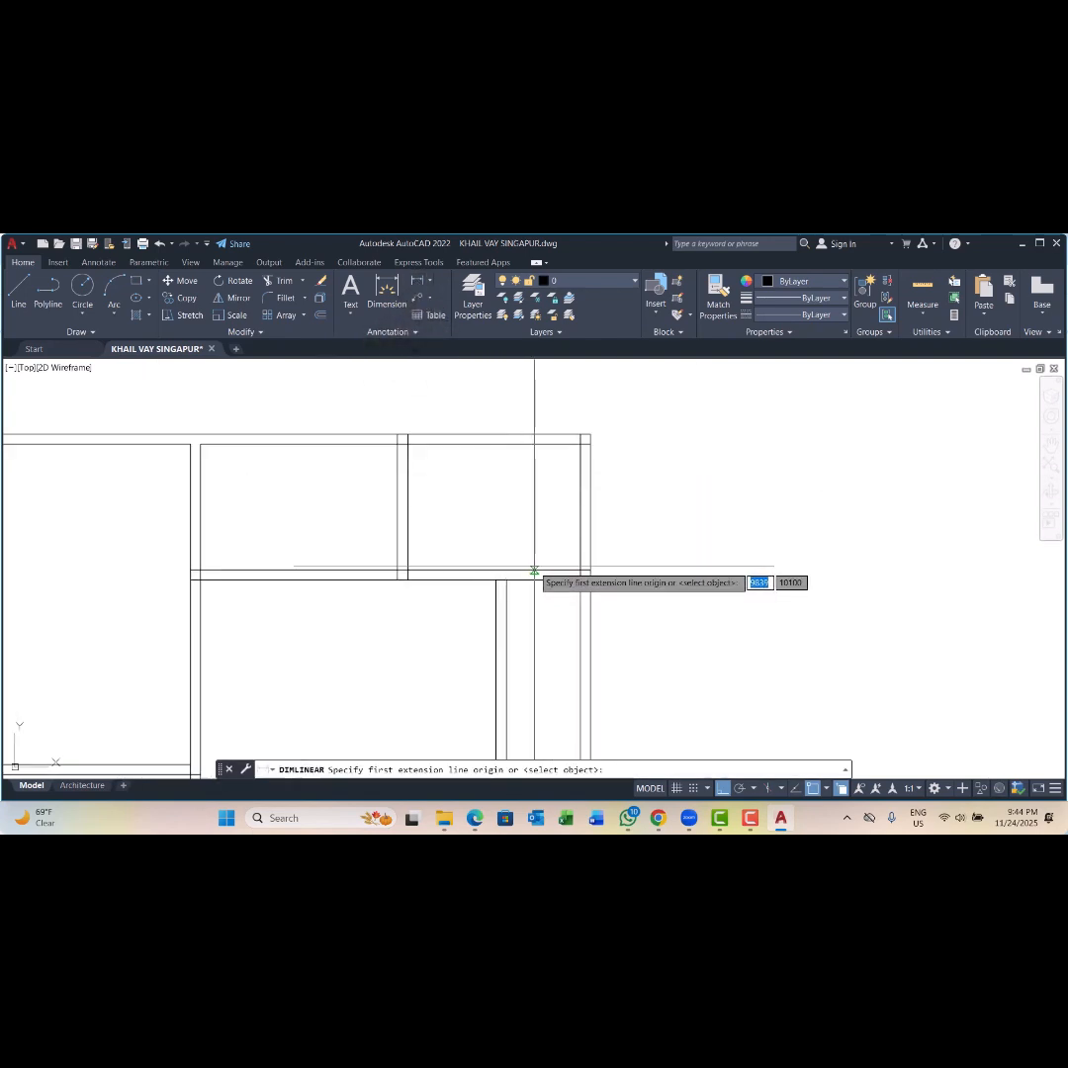
click(535, 570)
click(535, 445)
key(Escape)
key(Escape)
scroll(512, 481, down, 2)
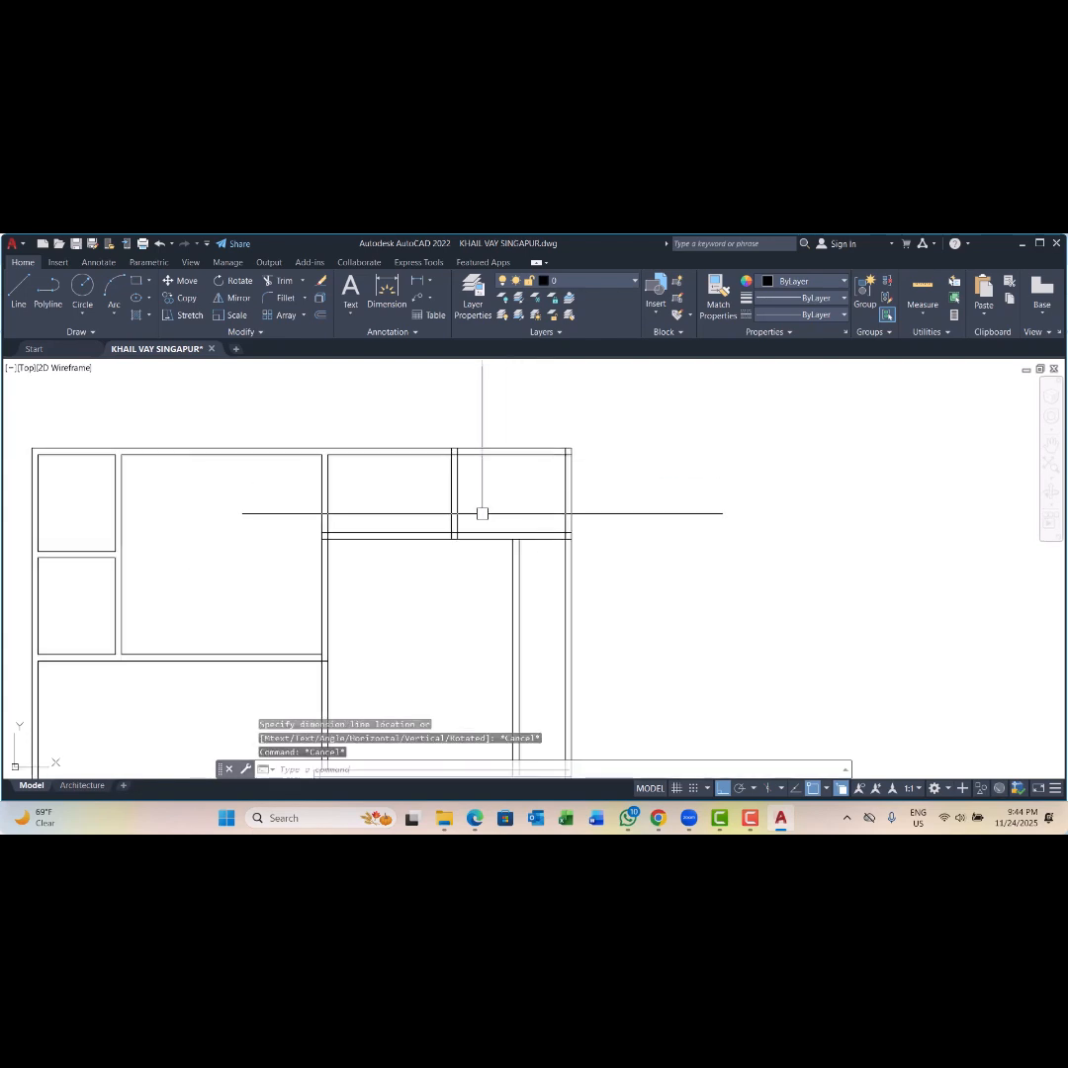
key(Escape)
key(Escape)
Step: Trim away both lines of the upper horizontal wall between the central vertical partition and the new upper right partition
scroll(380, 523, up, 2)
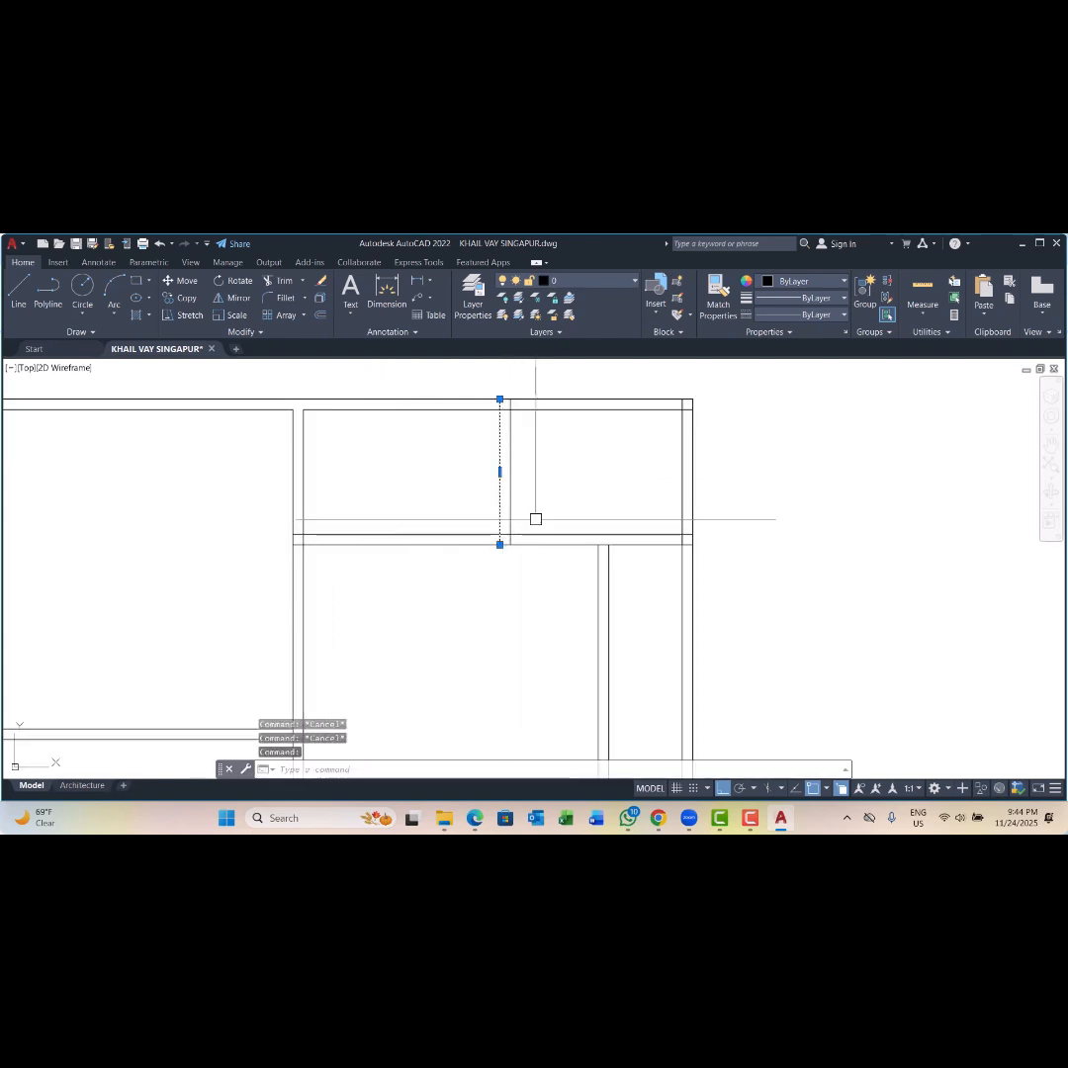
key(space)
mouse_move(421, 483)
mouse_down()
mouse_move(383, 605)
mouse_move(391, 499)
mouse_up()
key(Escape)
scroll(426, 551, down, 4)
key(Escape)
key(Escape)
key(Escape)
scroll(505, 553, up, 3)
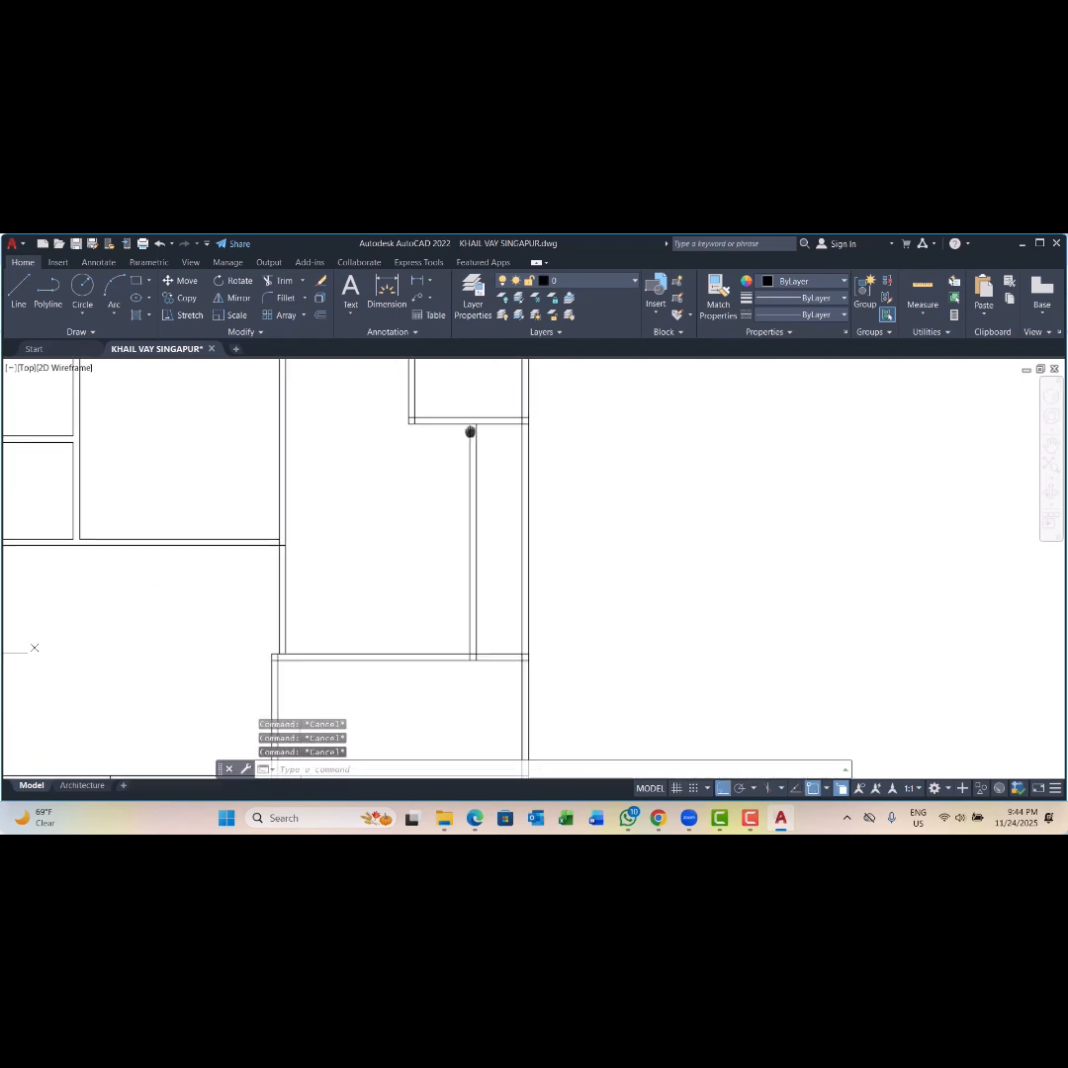
Step: Review the complete floor plan with the small upper right corner room in place
scroll(534, 509, down, 7)
scroll(436, 495, up, 4)
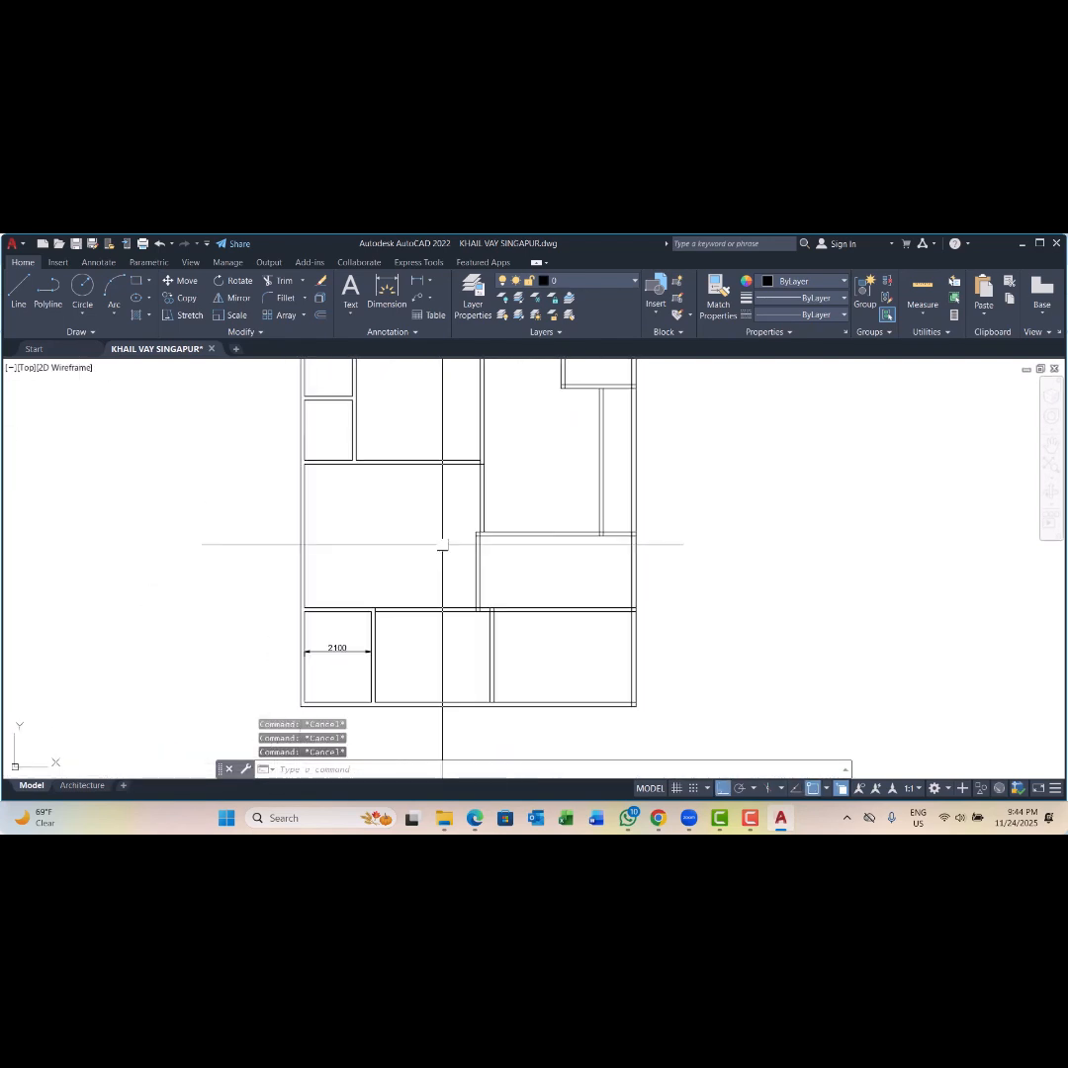
scroll(483, 515, down, 4)
scroll(458, 521, up, 2)
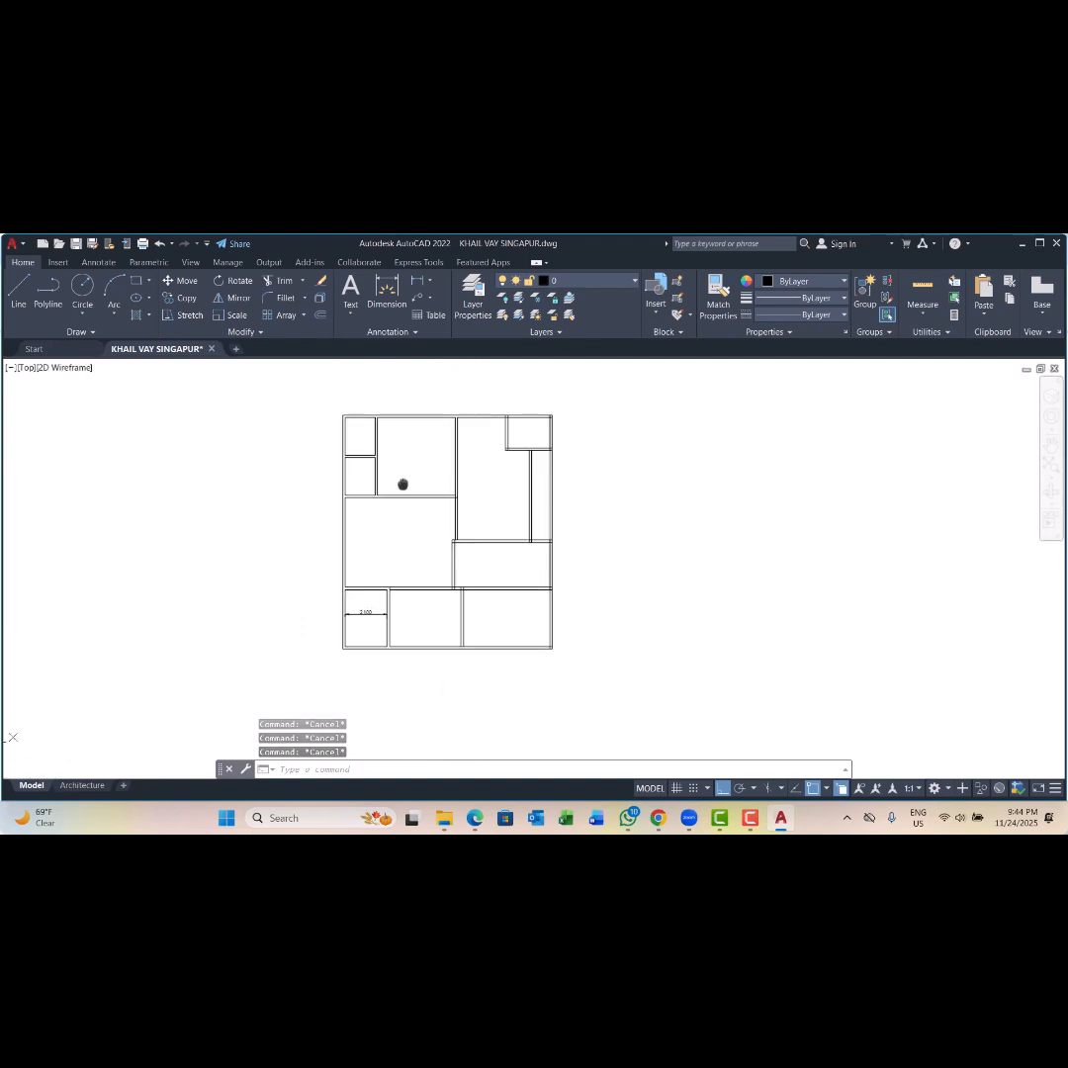
middle_drag(523, 504, 476, 515)
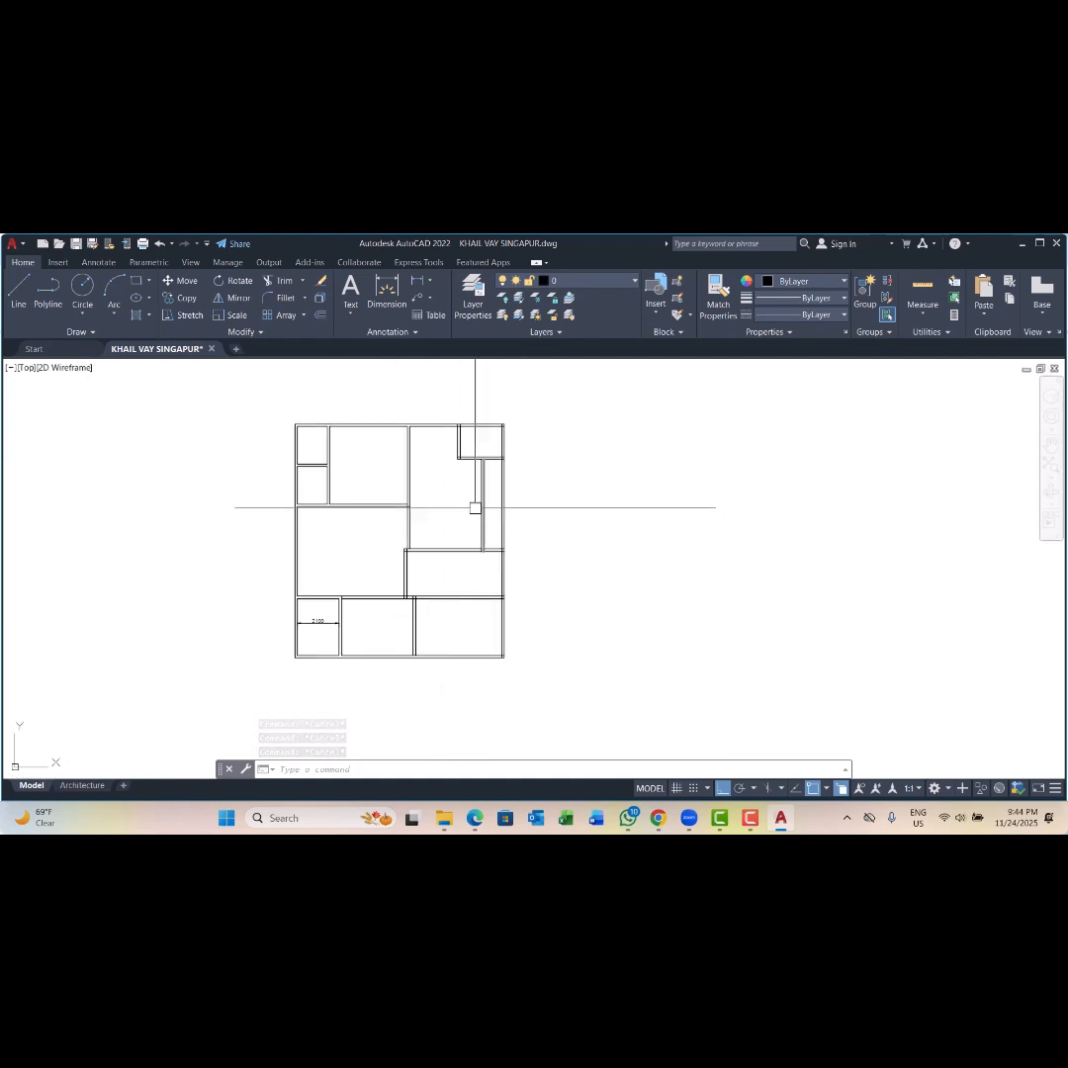
scroll(474, 507, down, 2)
scroll(465, 563, up, 4)
scroll(390, 564, down, 4)
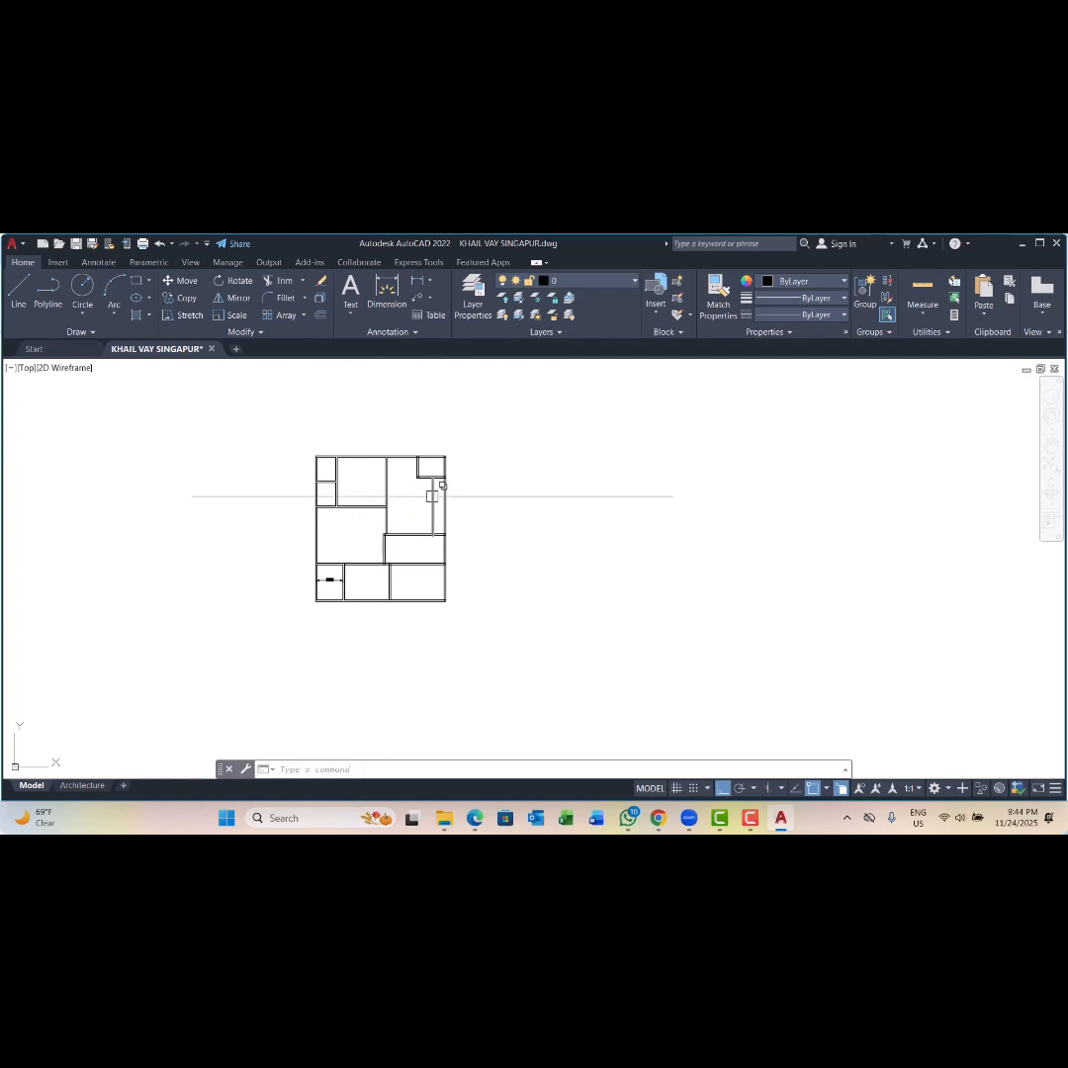
click(573, 283)
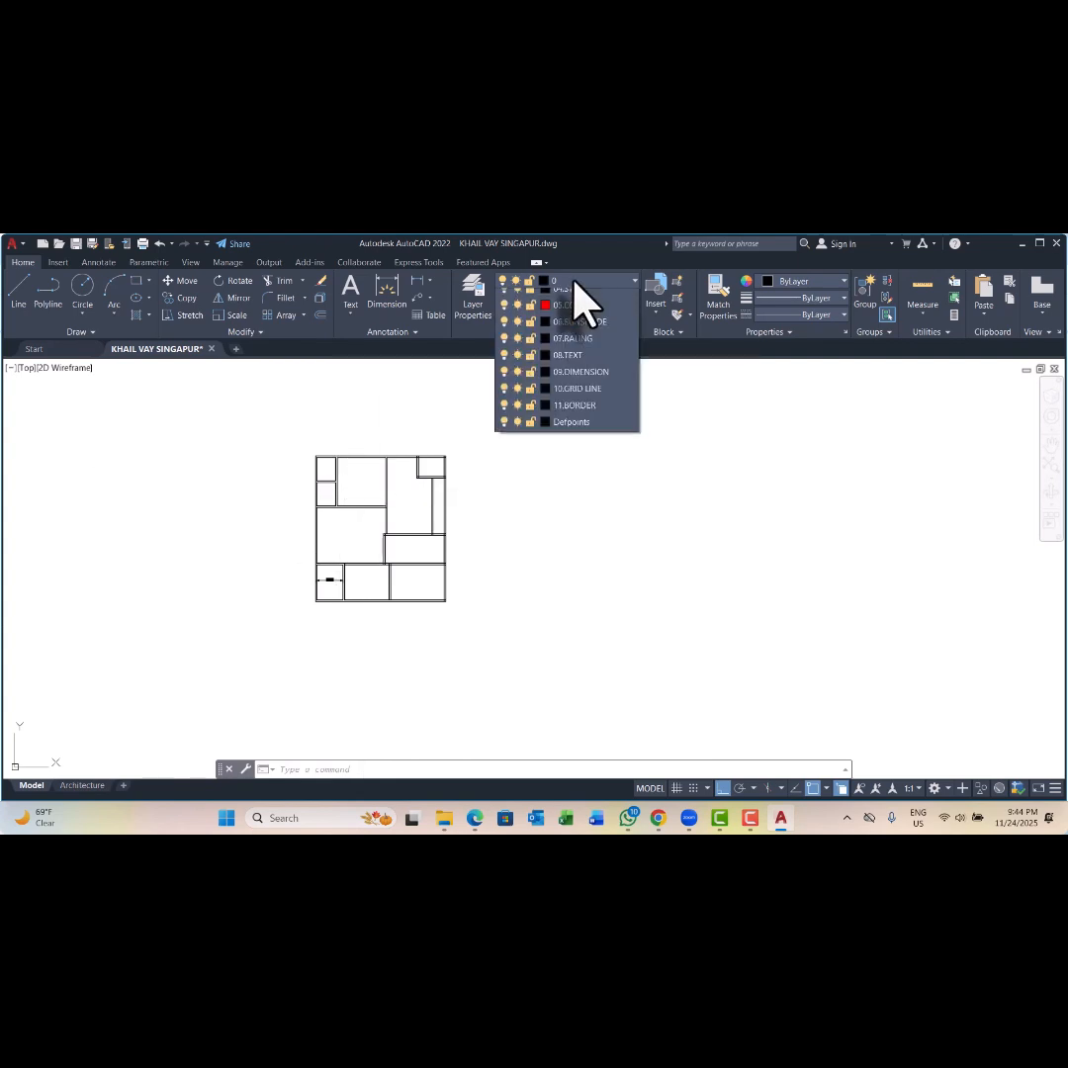
key(Escape)
key(Escape)
key(Escape)
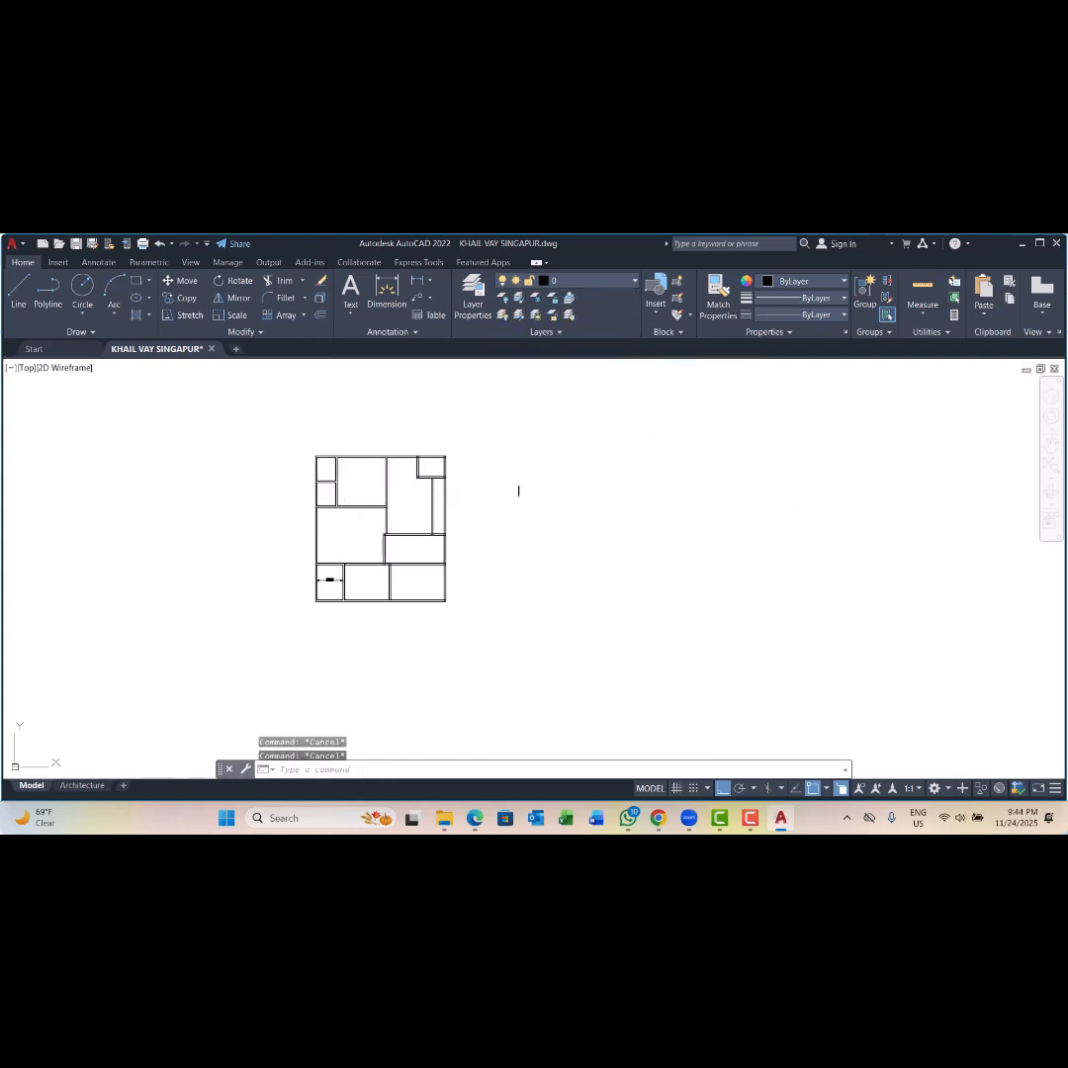
Step: Assign the entire floor plan, including the dimension in the lower left room, to the teal 01 wall layer
click(265, 400)
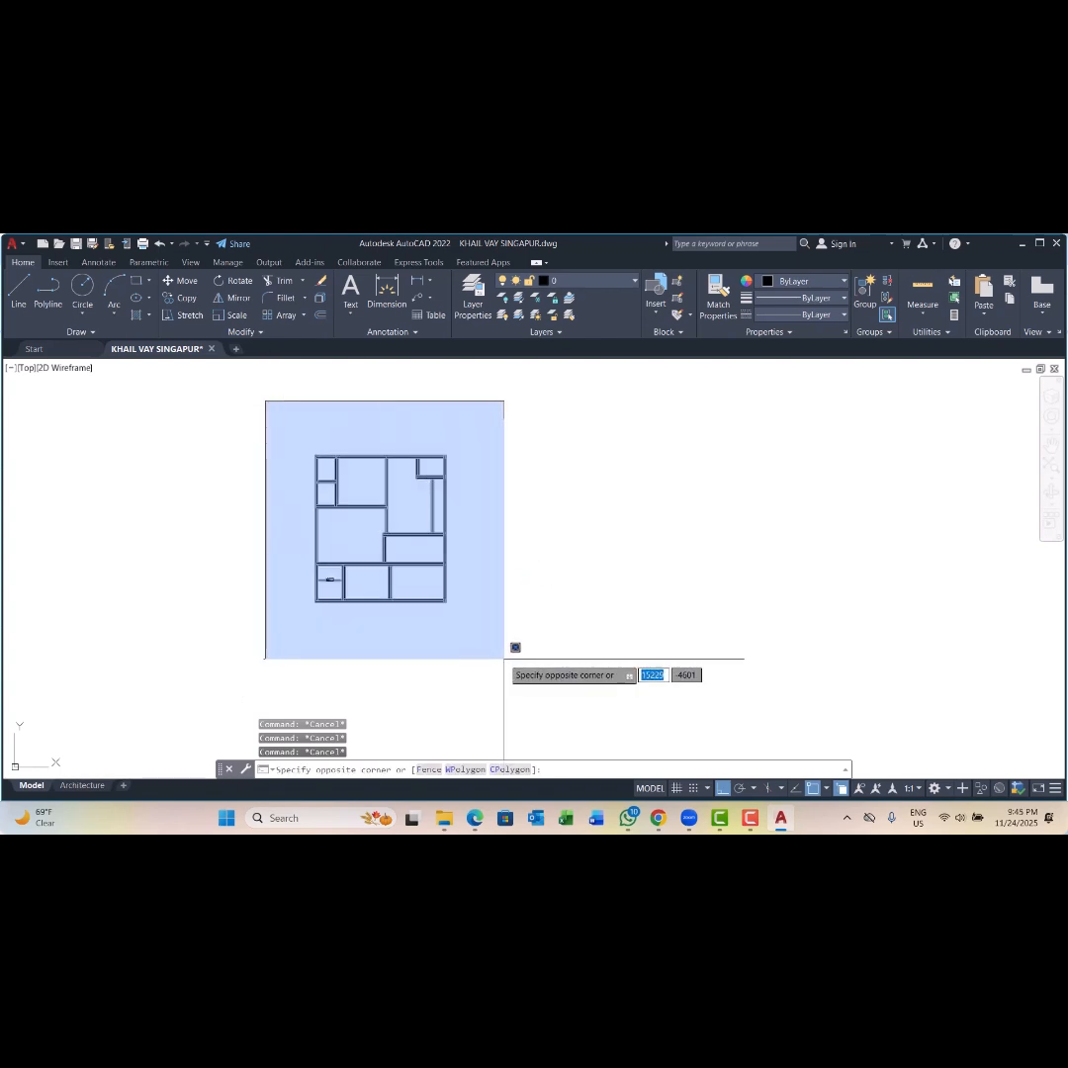
click(504, 657)
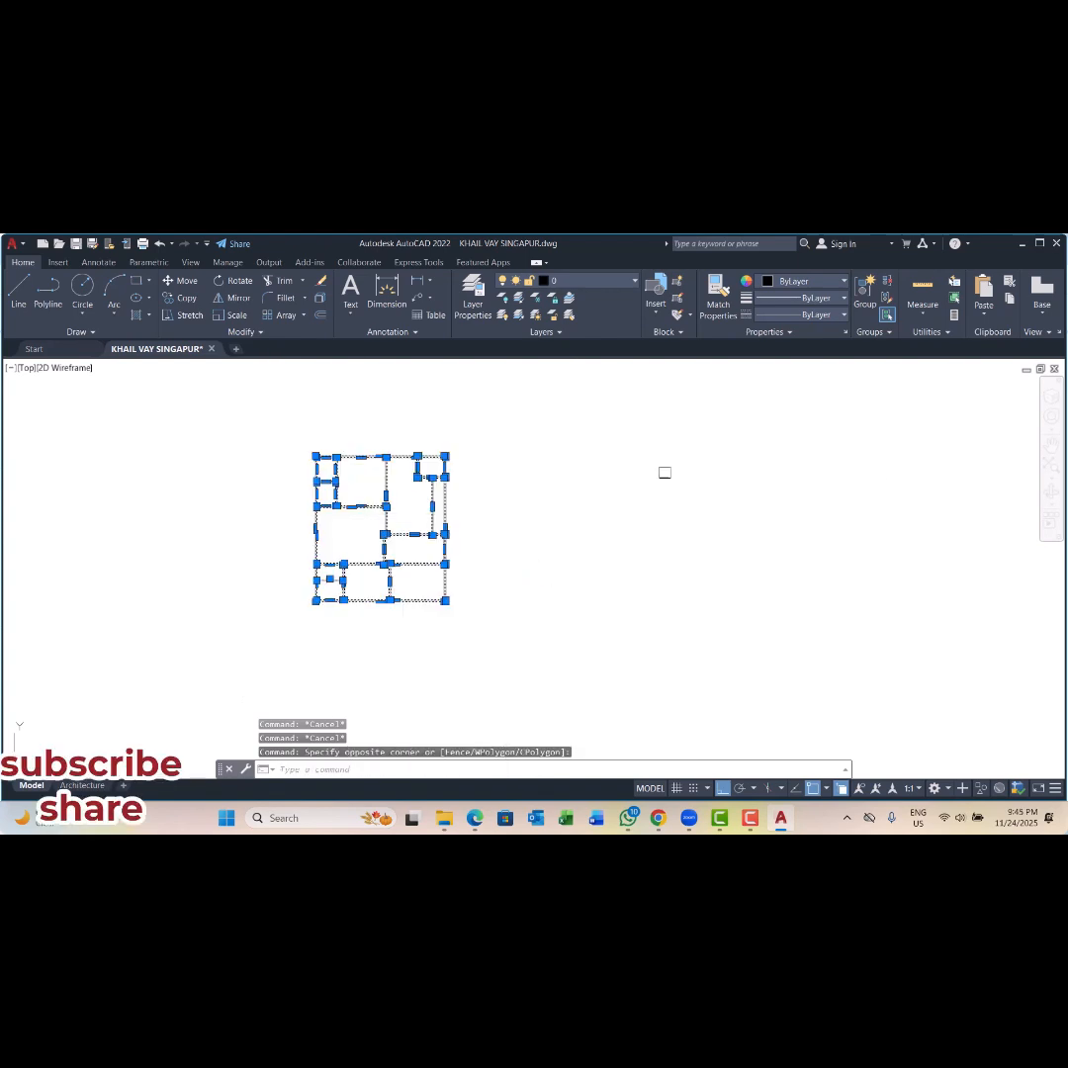
click(593, 298)
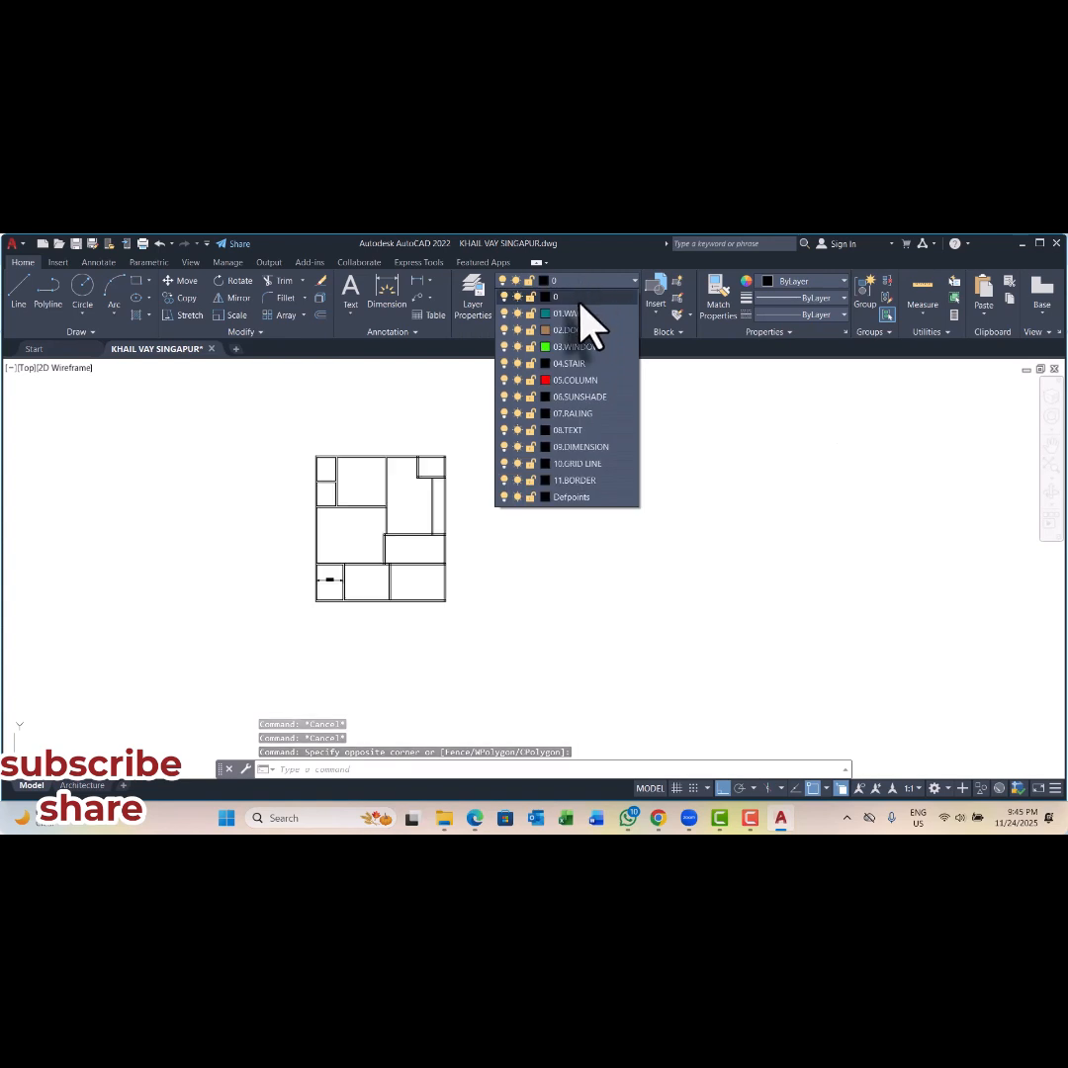
click(591, 333)
key(Escape)
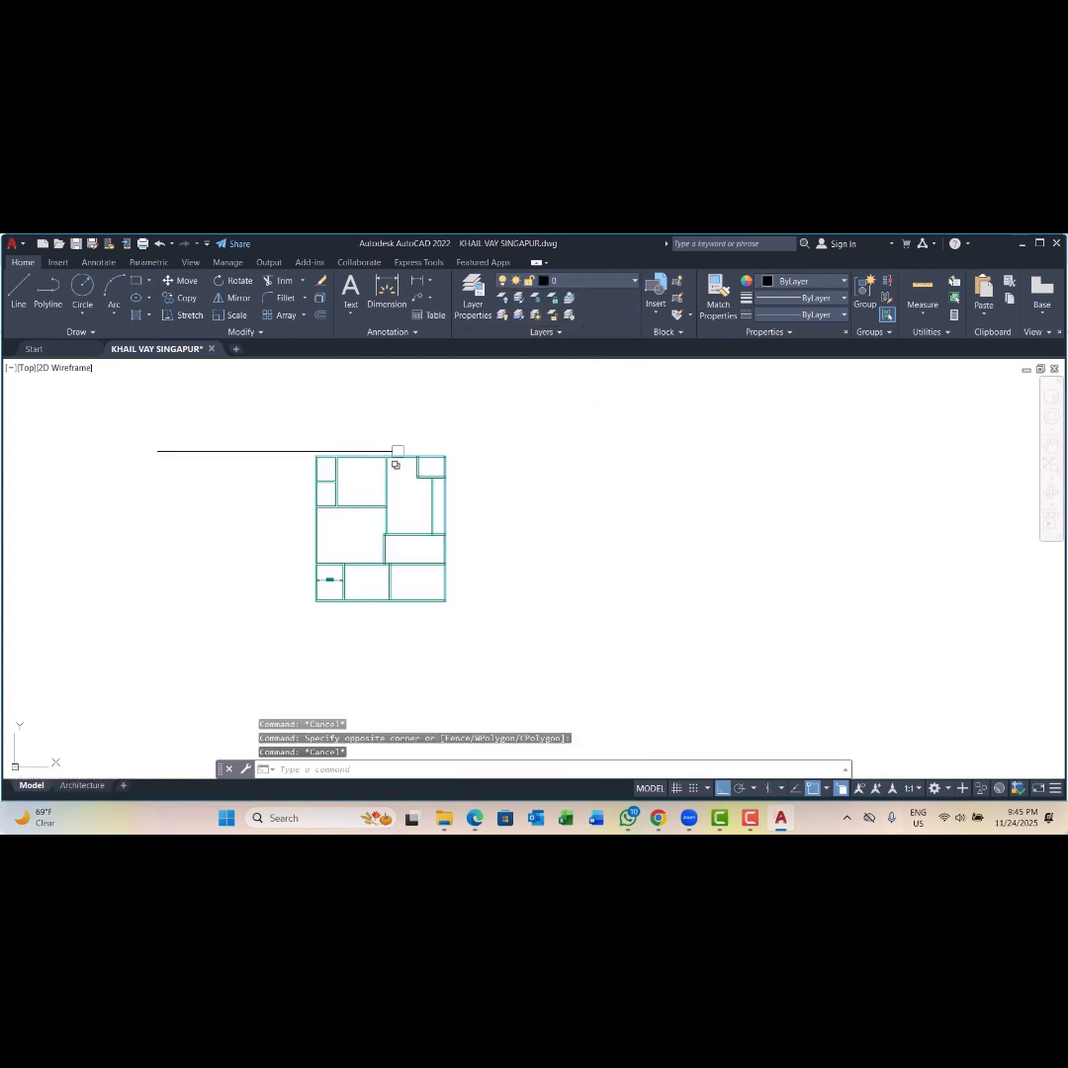
Step: Change the teal 01 wall layer's color to index color 7 (white)
click(603, 286)
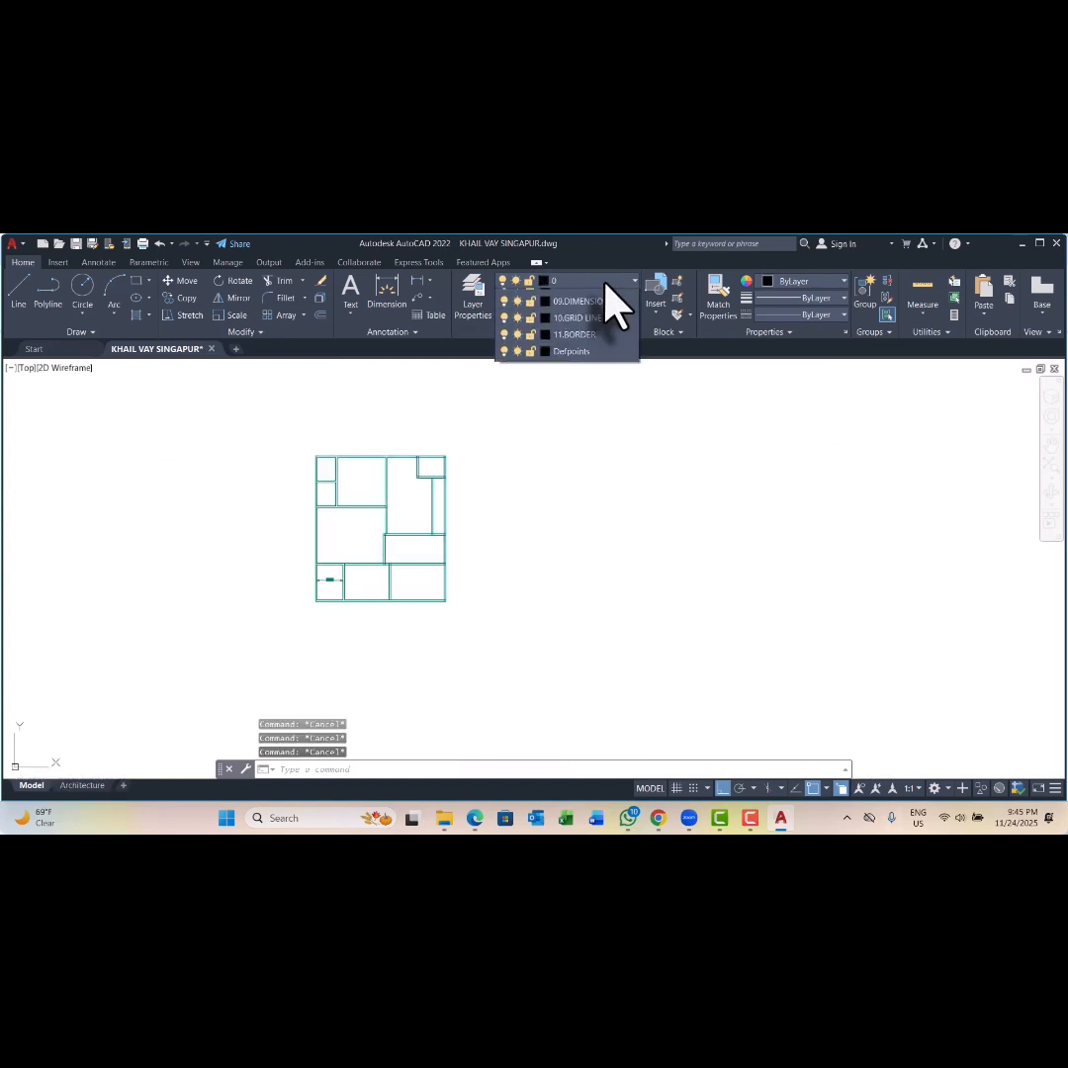
click(544, 333)
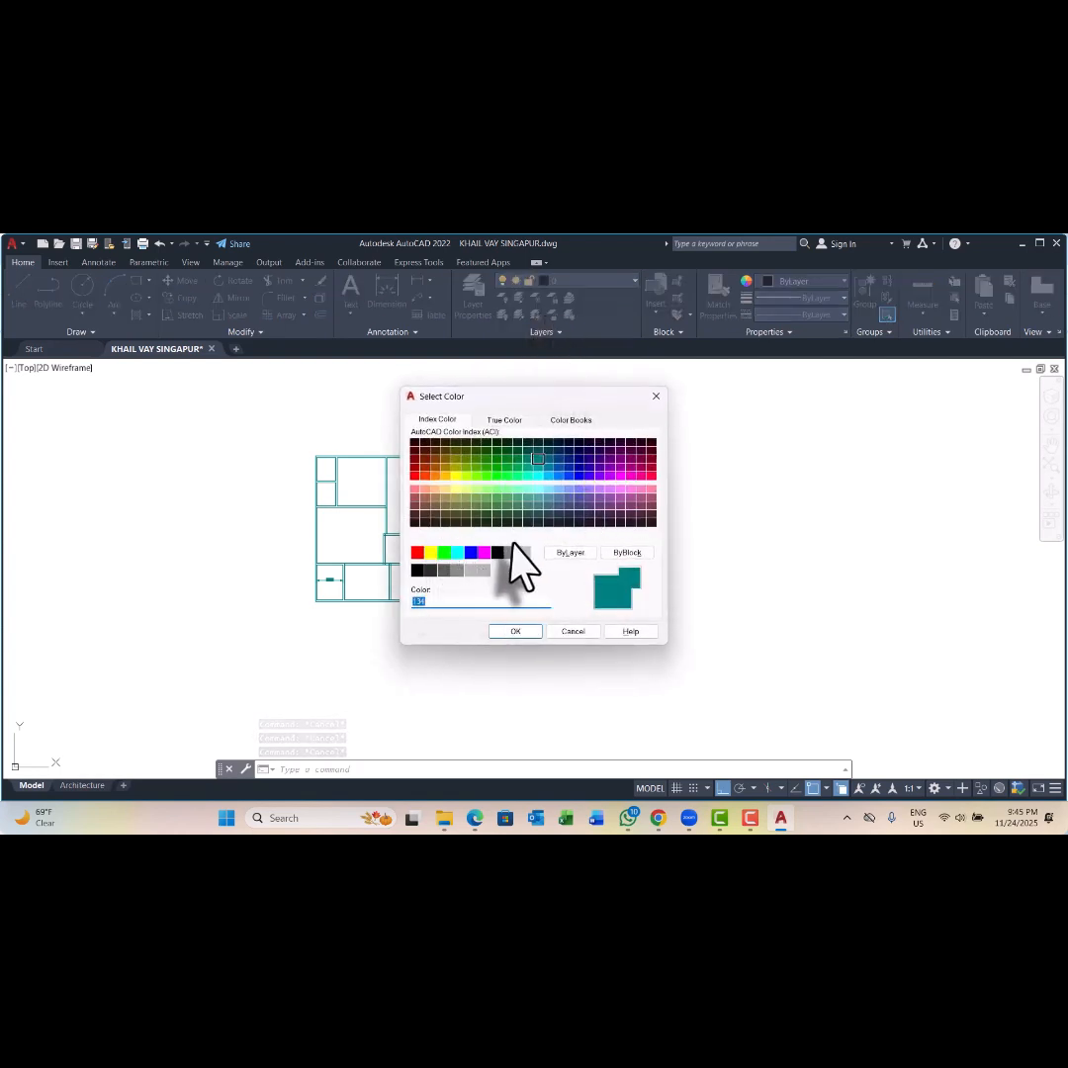
click(498, 552)
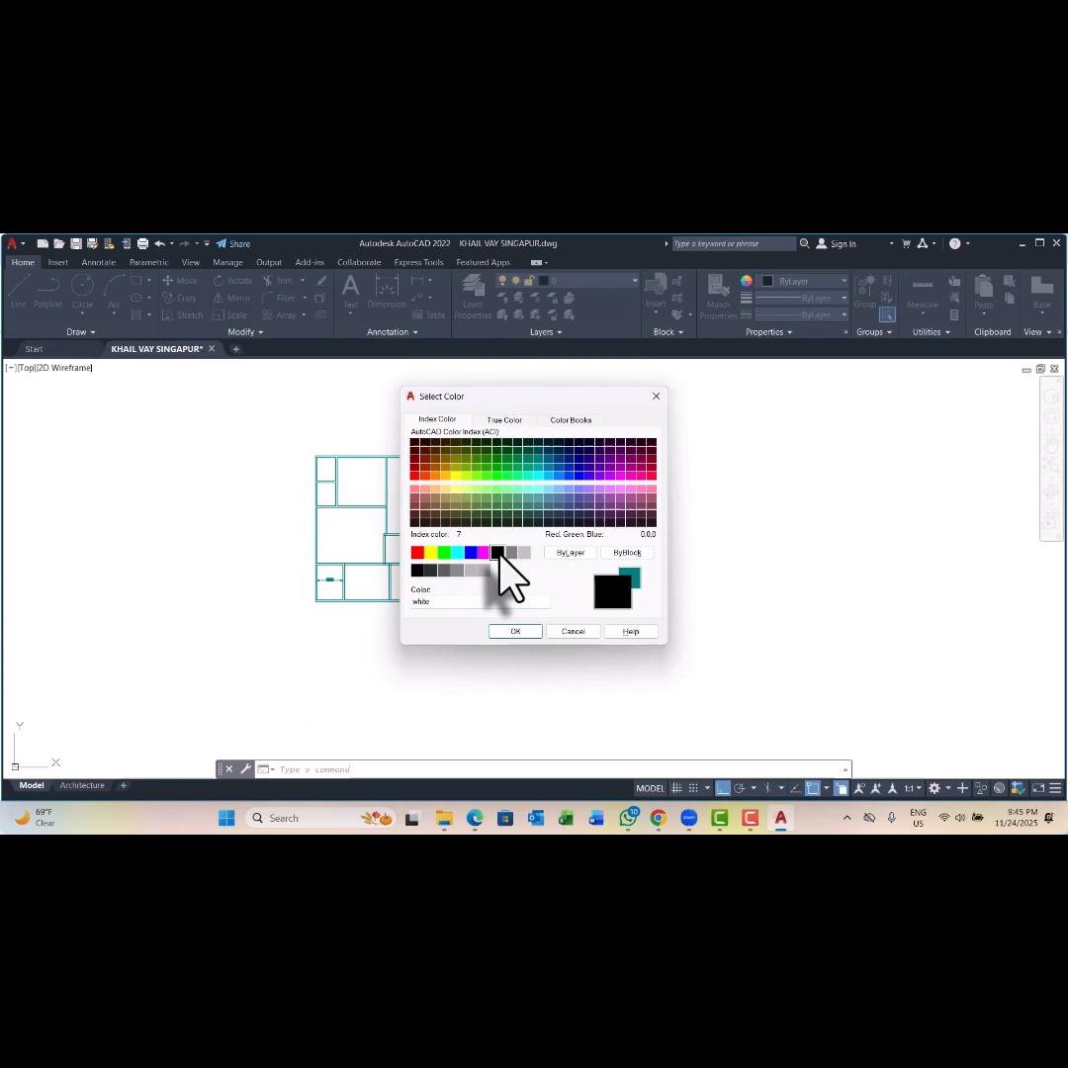
click(515, 631)
scroll(477, 740, up, 5)
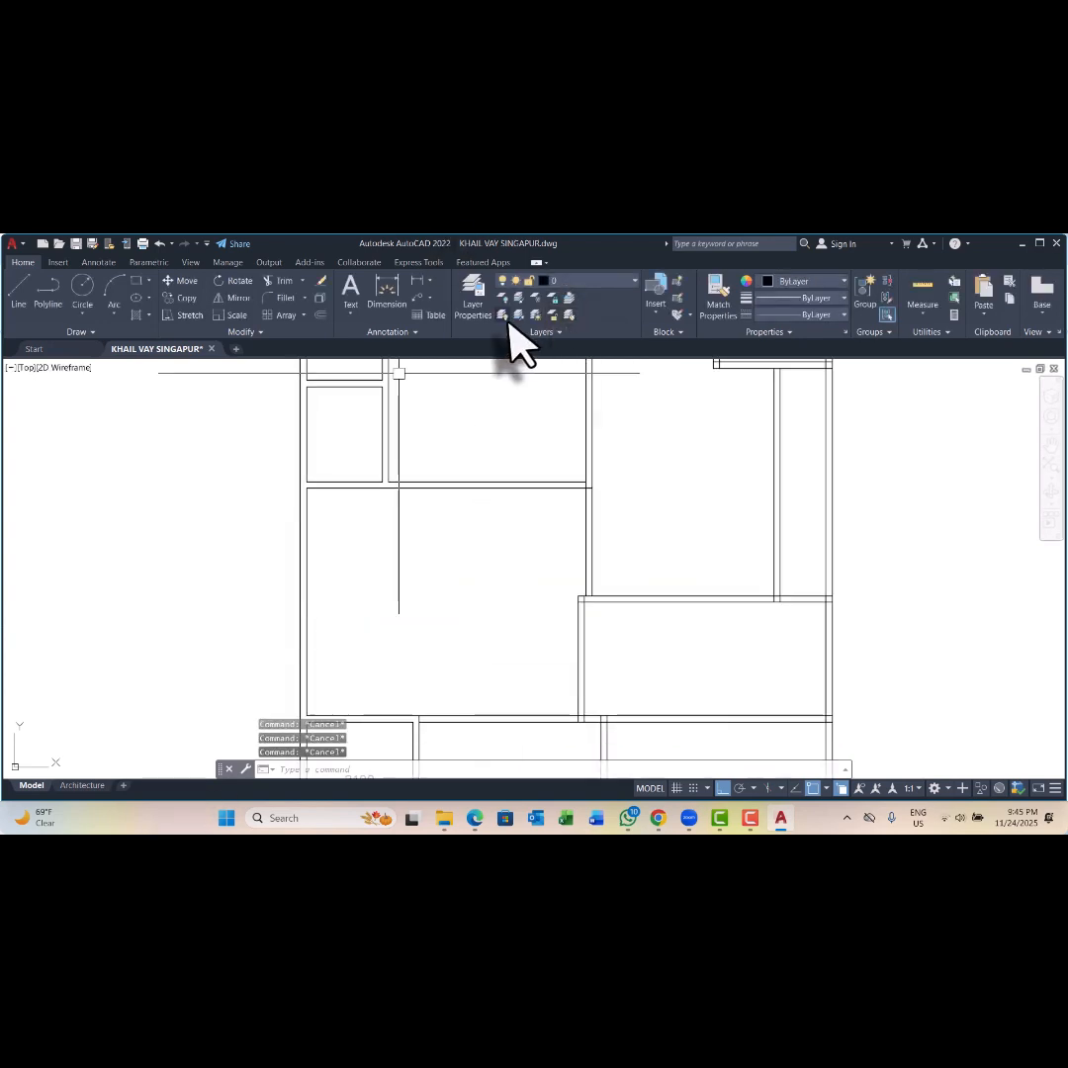
scroll(480, 601, down, 5)
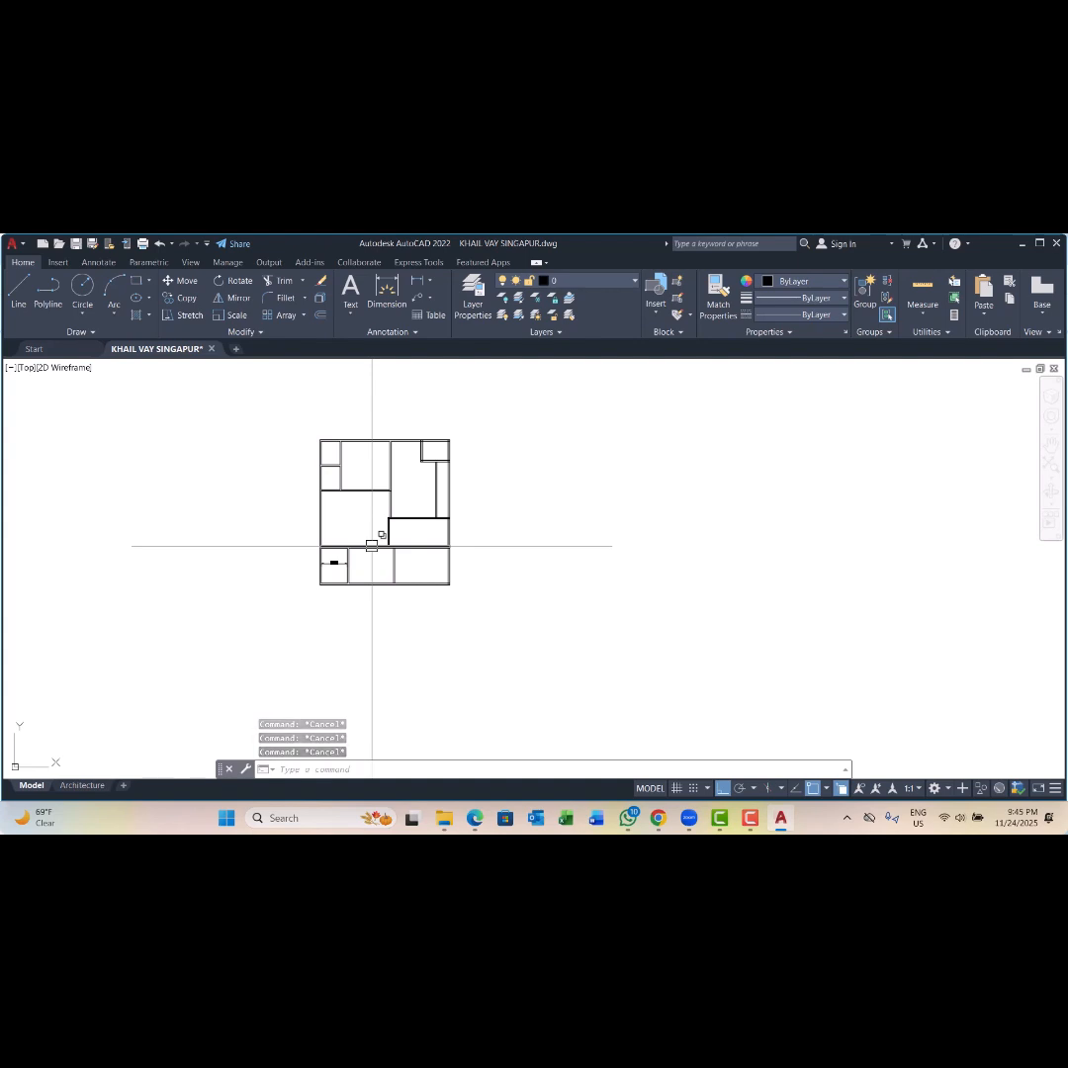
Step: Draw a closed 300 x 300 square column with a polyline in the empty area just outside the plan's lower right corner
mouse_move(454, 527)
middle_down()
mouse_move(452, 581)
mouse_move(489, 562)
middle_up()
scroll(447, 571, up, 4)
key(Escape)
key(Escape)
key(Escape)
scroll(489, 570, down, 3)
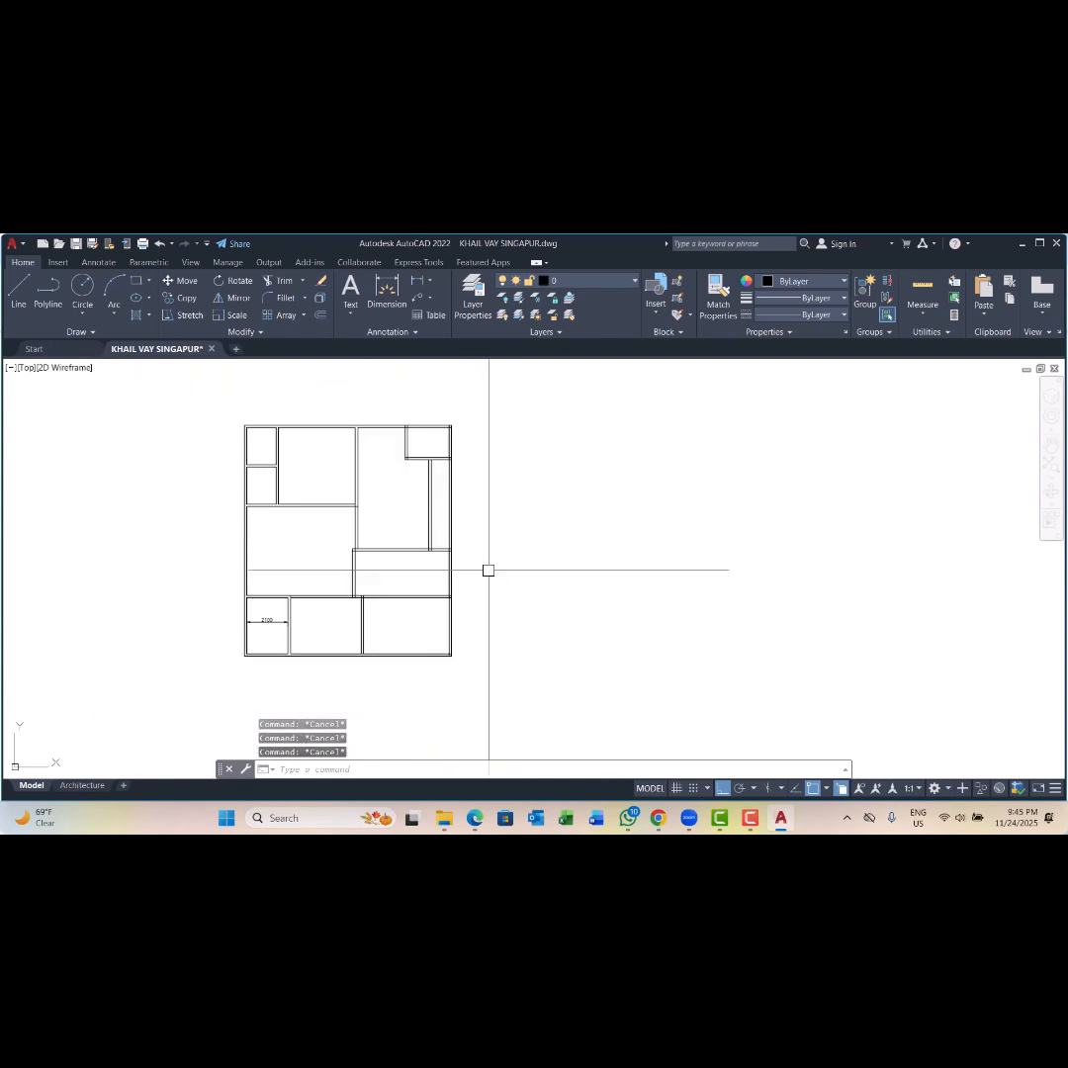
text(pl)
key(Return)
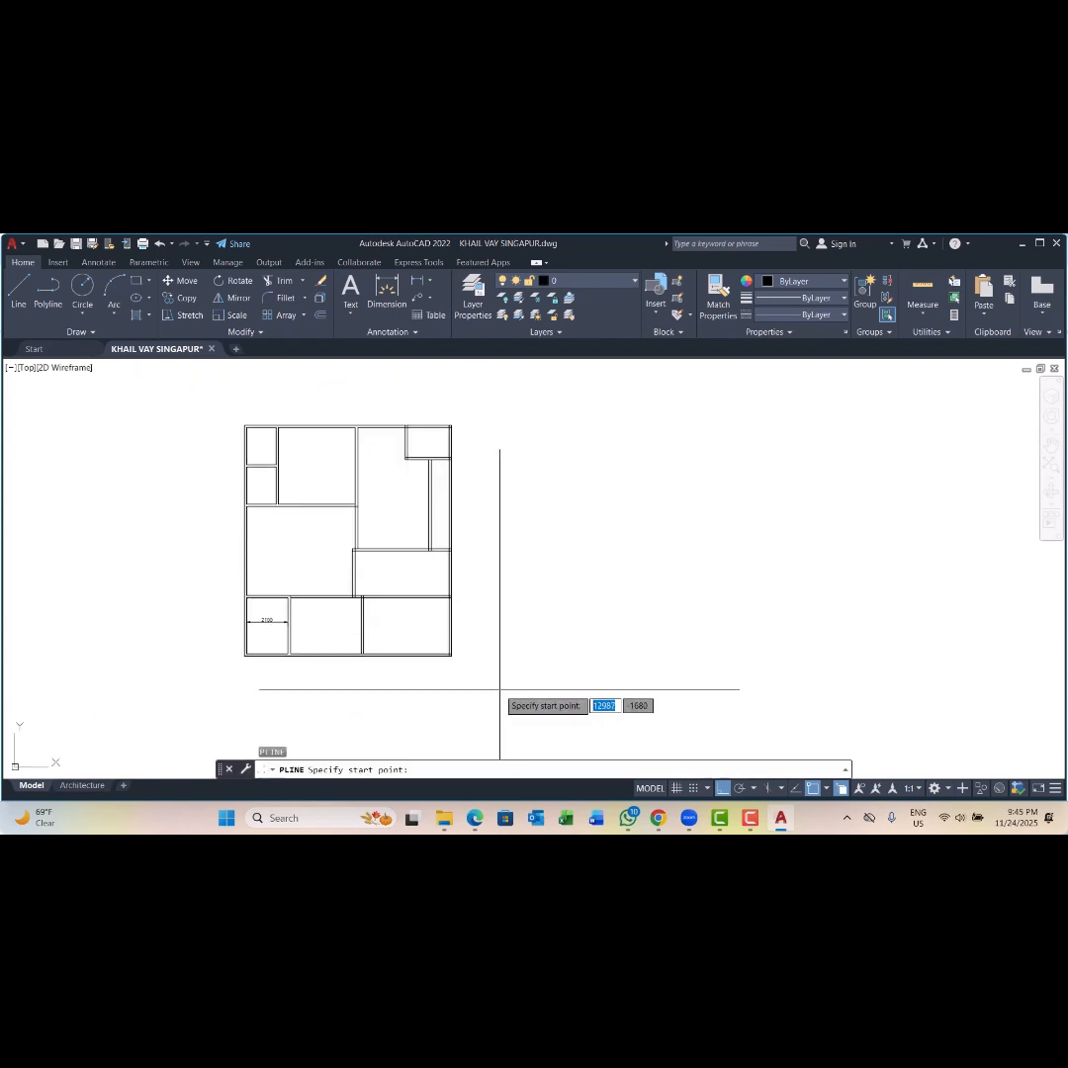
scroll(501, 682, up, 2)
click(465, 657)
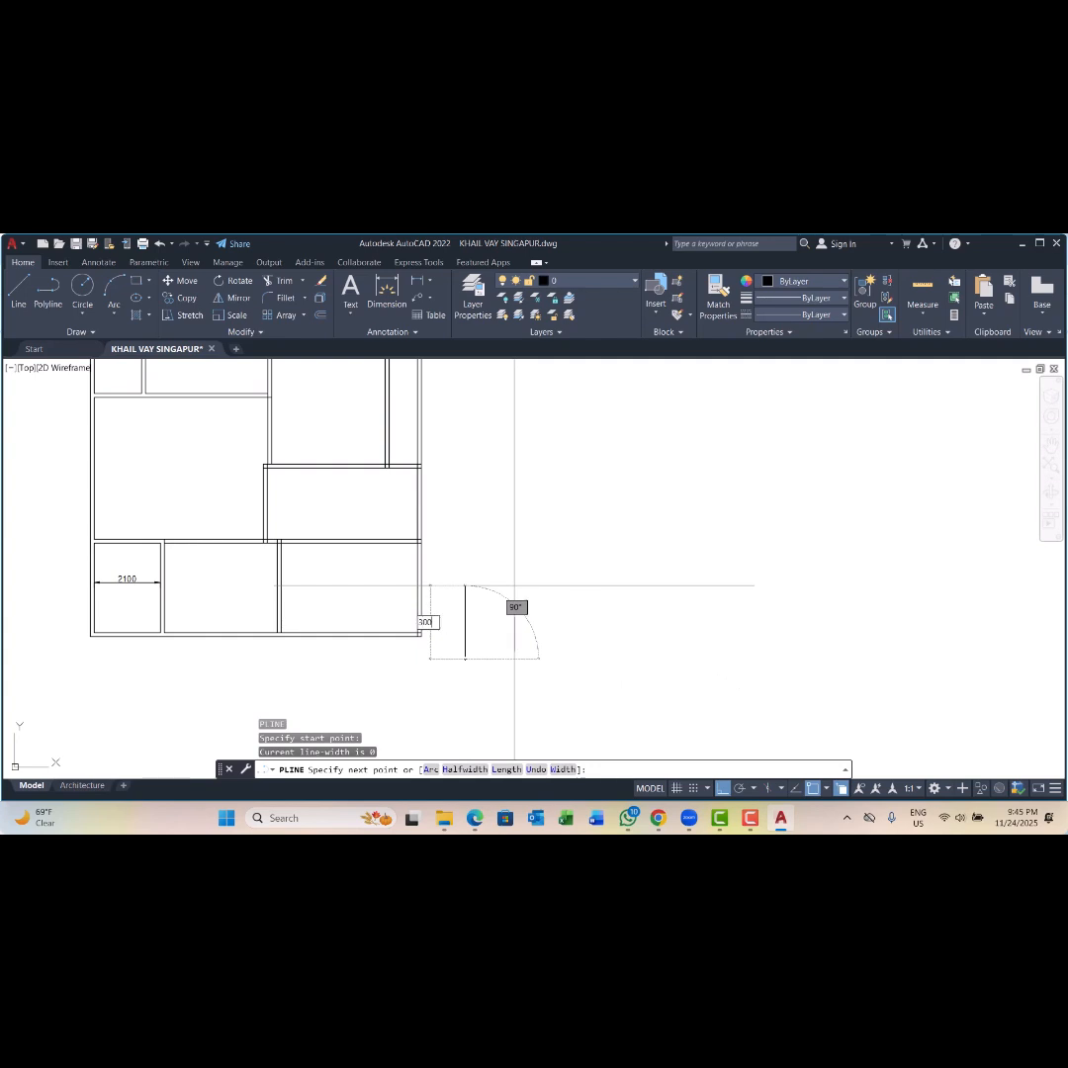
text(300)
key(Return)
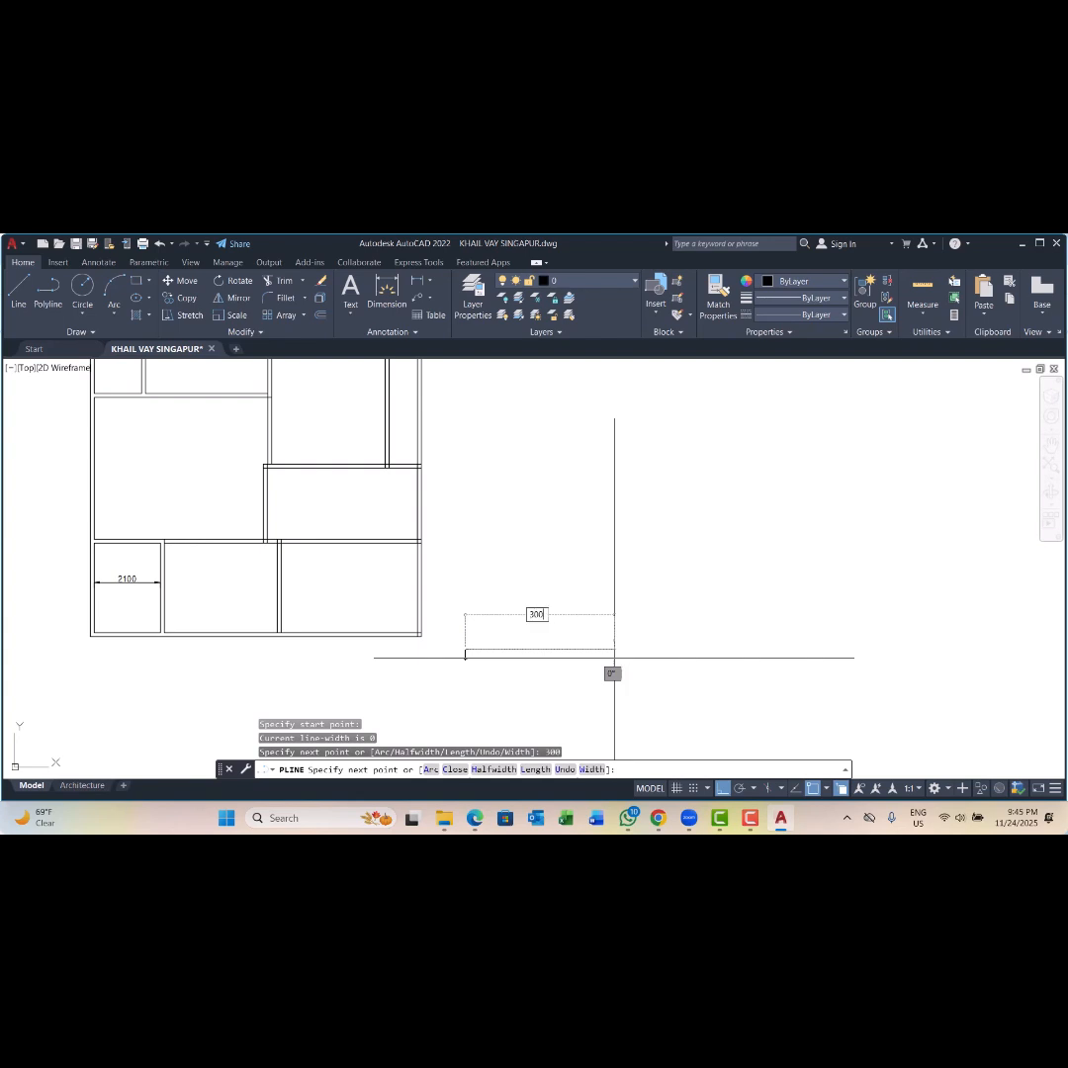
key(Return)
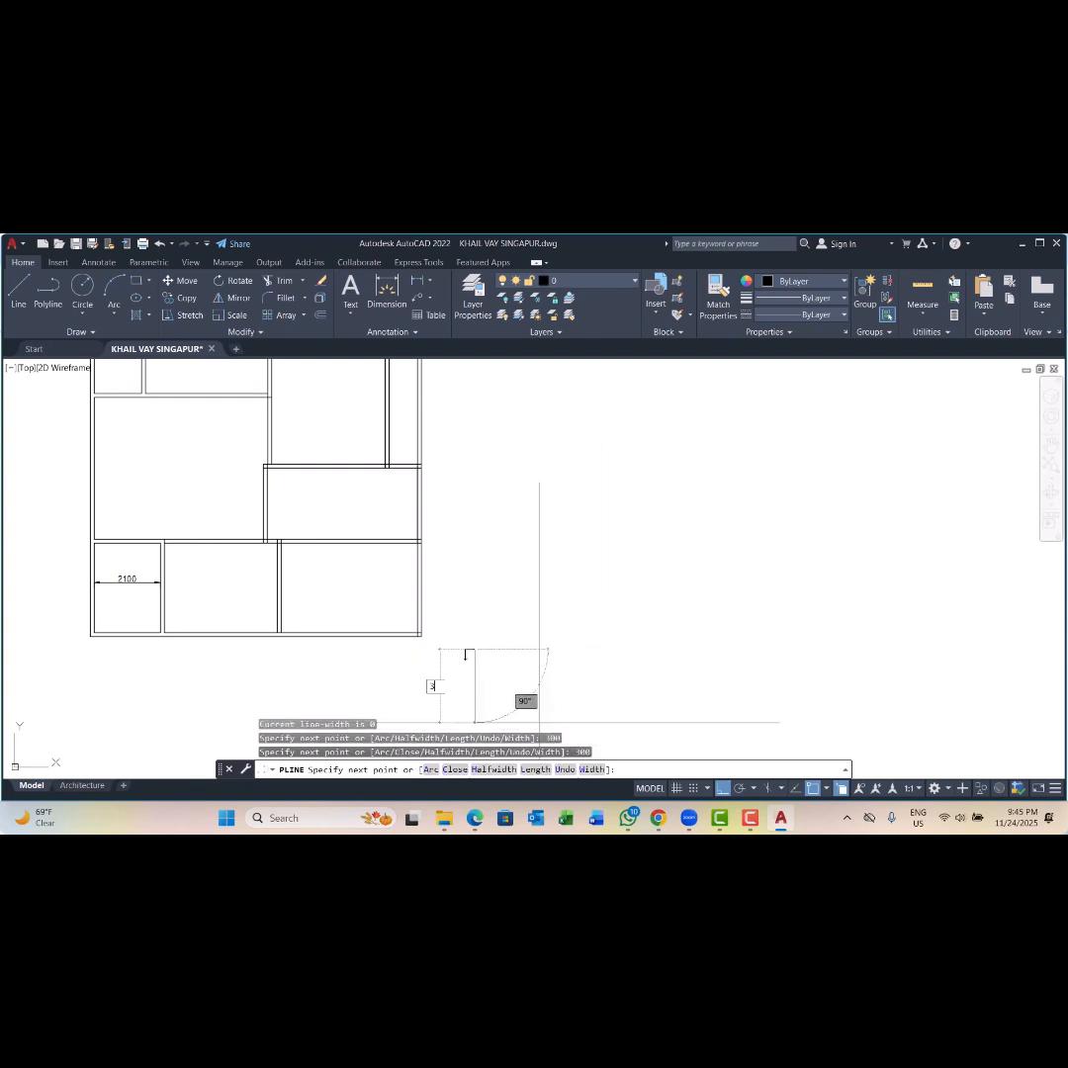
scroll(443, 693, up, 2)
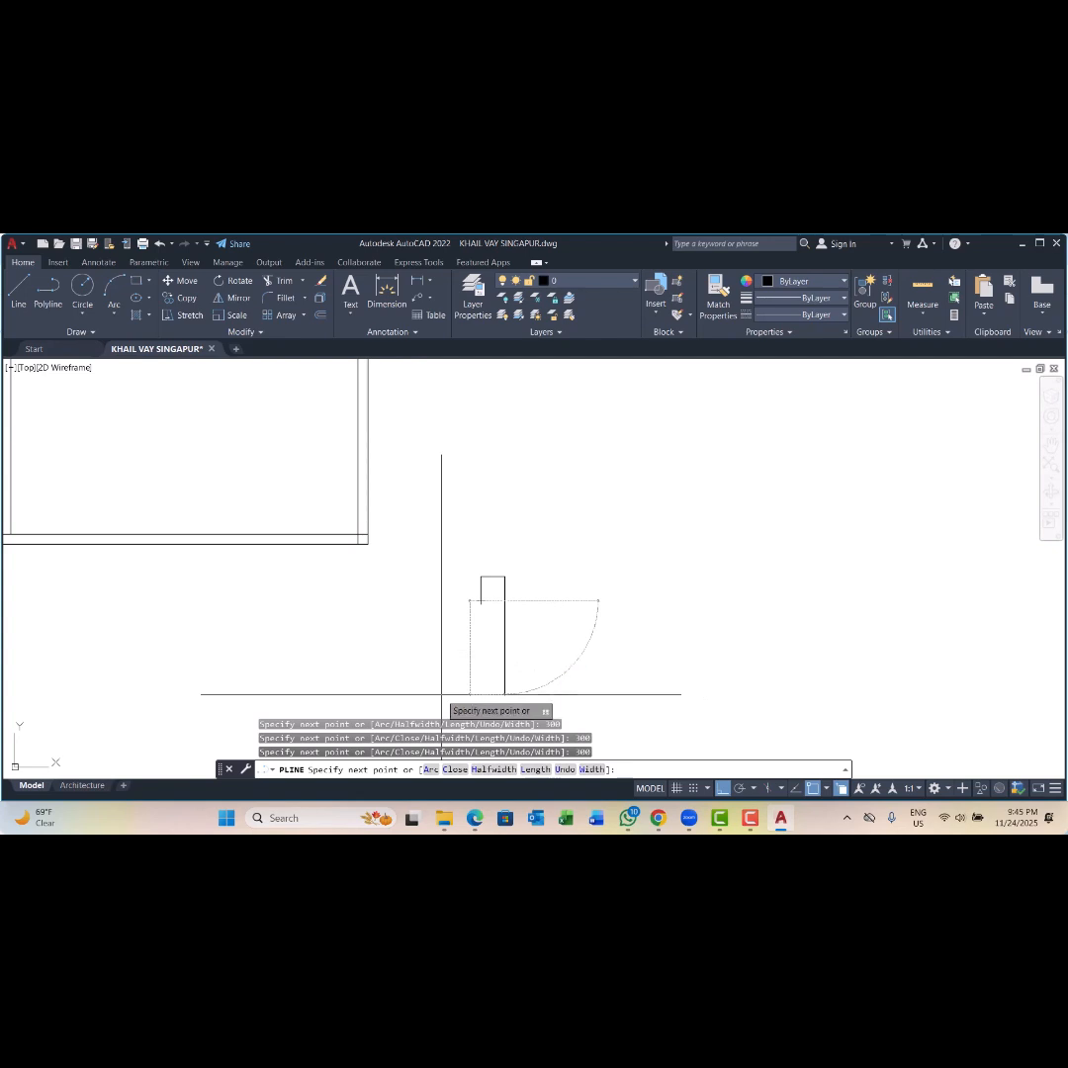
key(Escape)
scroll(497, 564, up, 2)
Step: Move the square column by its lower right corner to the lower right outer corner of the middle right room
click(548, 560)
click(488, 605)
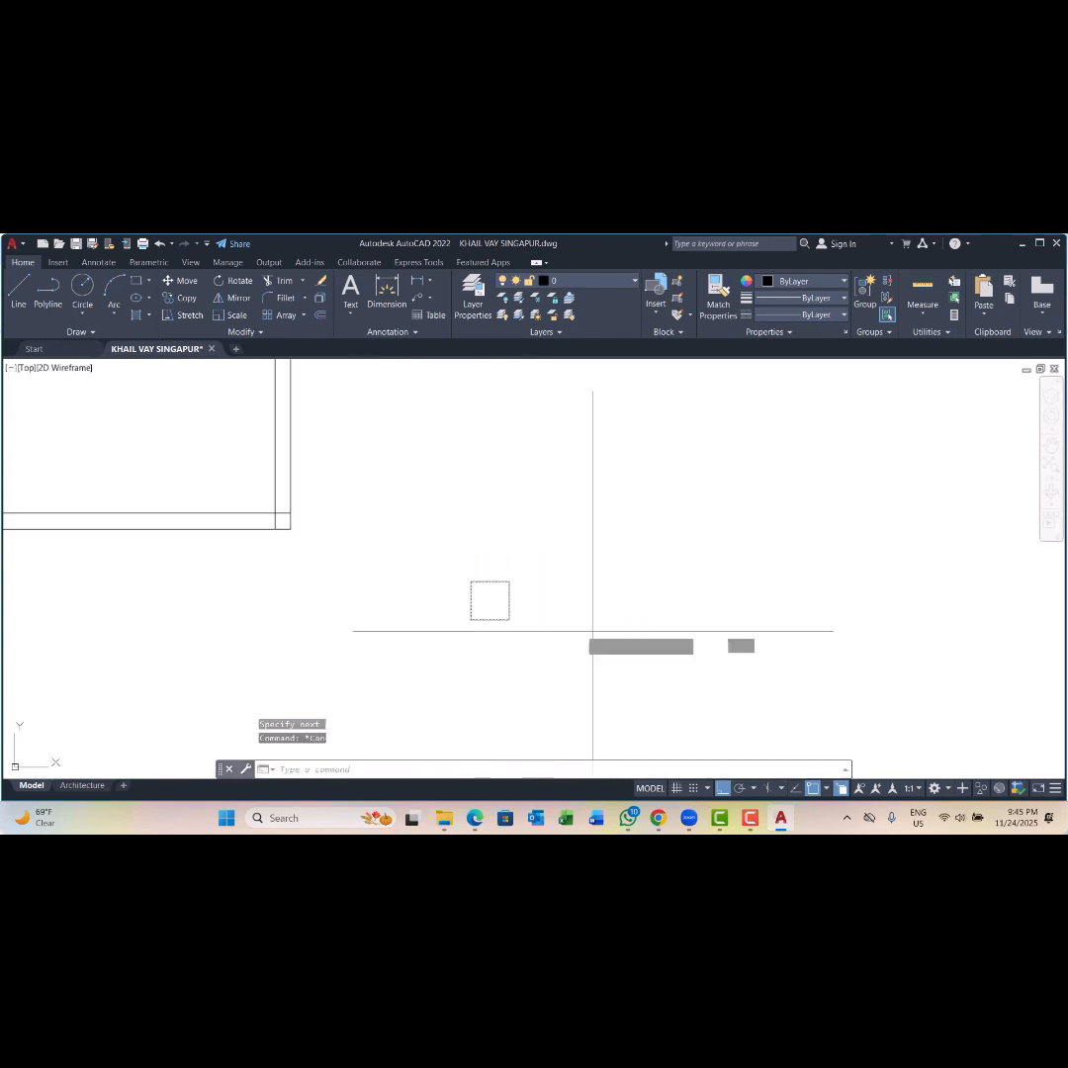
text(m)
key(Return)
click(509, 620)
scroll(339, 733, down, 4)
scroll(319, 696, up, 4)
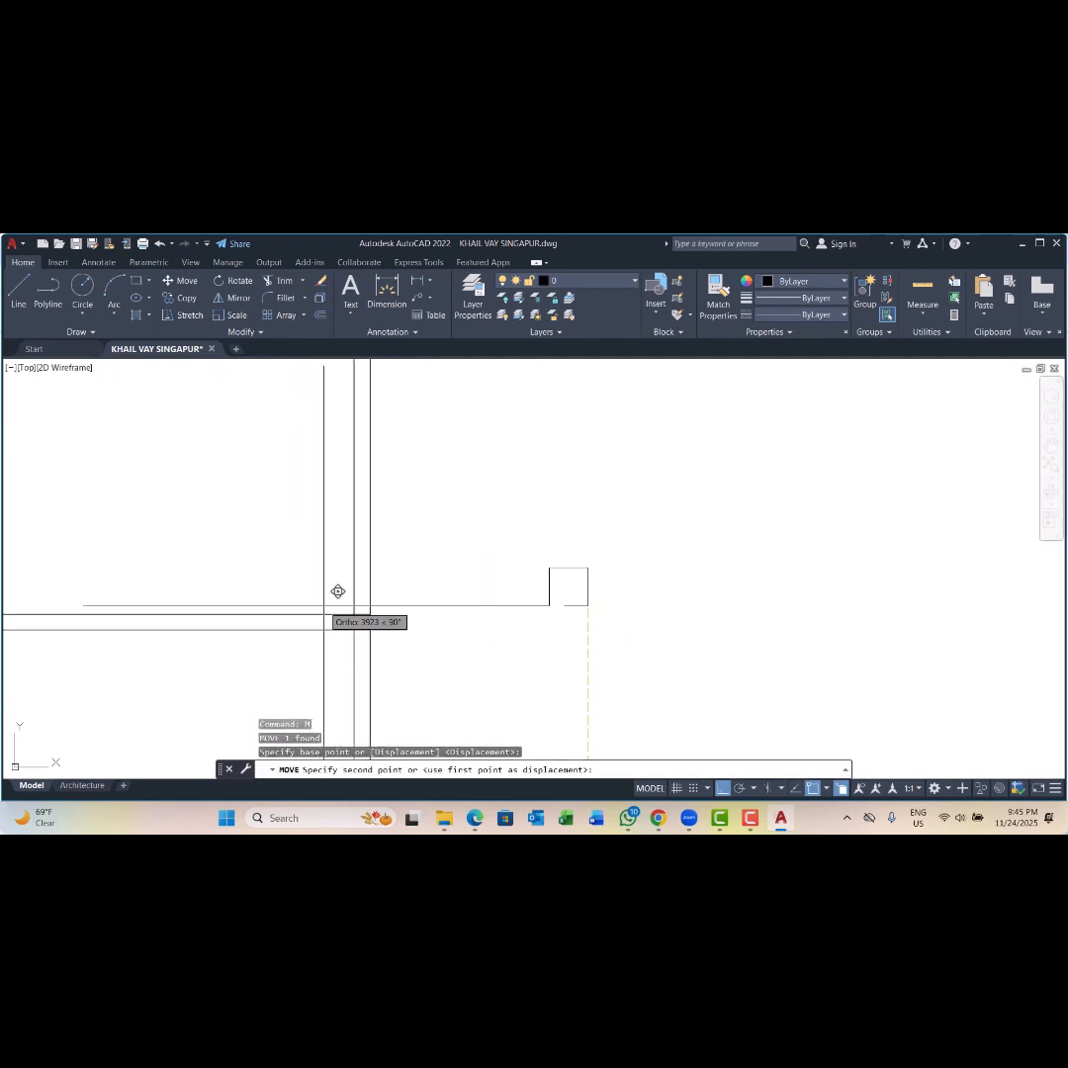
scroll(381, 622, up, 2)
click(392, 633)
key(Escape)
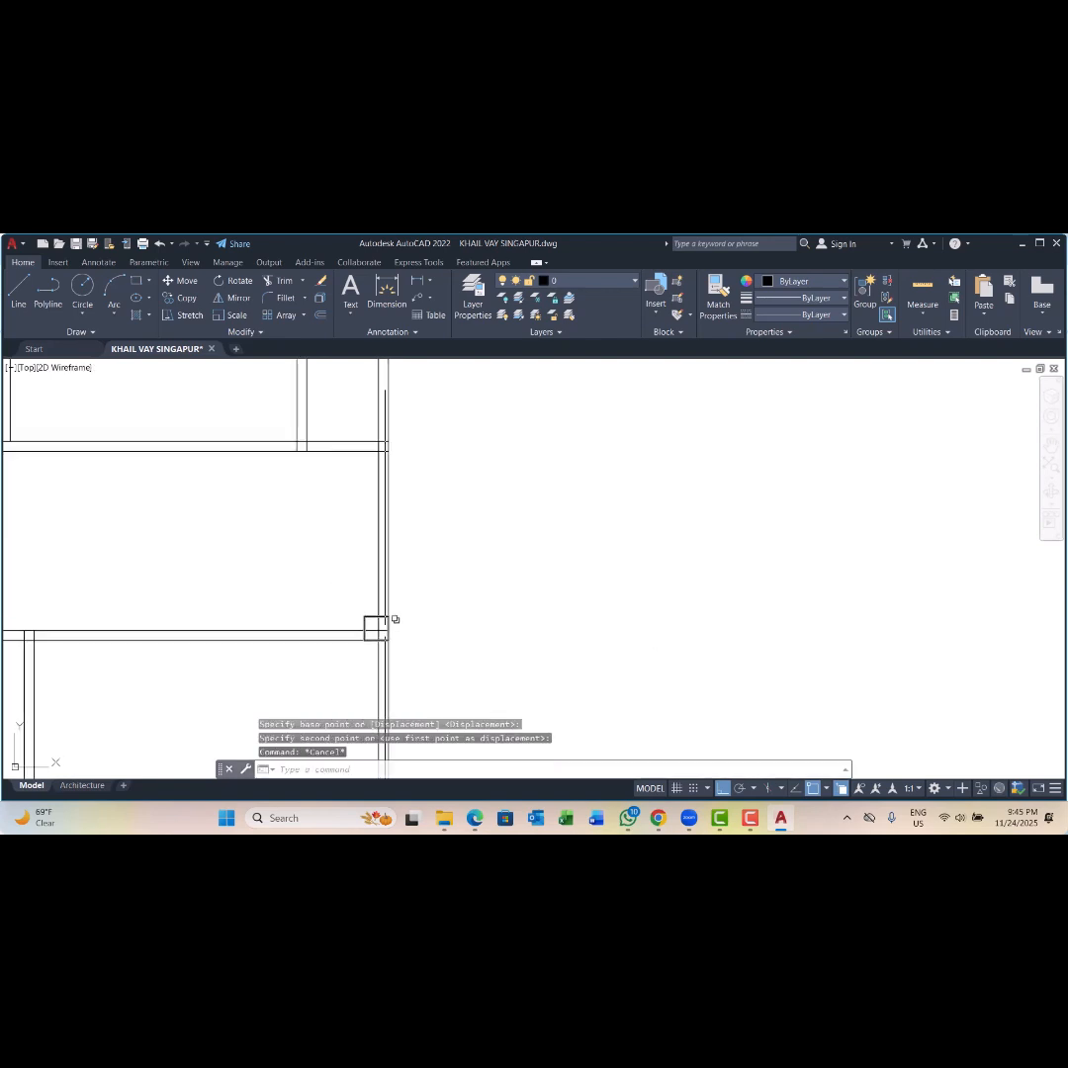
Step: Copy the square column straight up to the upper right outer corner of the middle right room
key(Escape)
key(Escape)
scroll(381, 616, up, 4)
click(367, 617)
text(co)
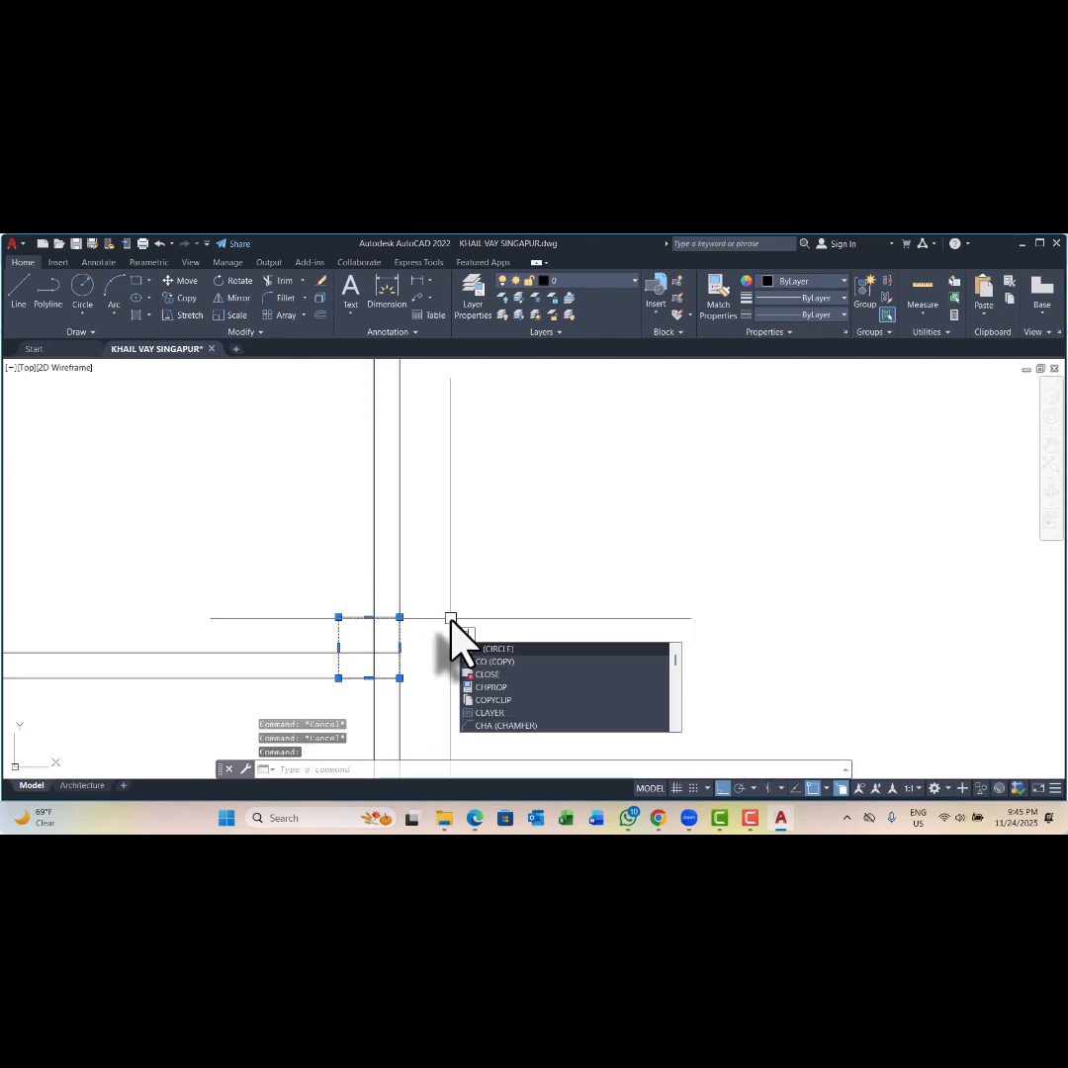
key(Return)
click(397, 618)
scroll(386, 646, down, 3)
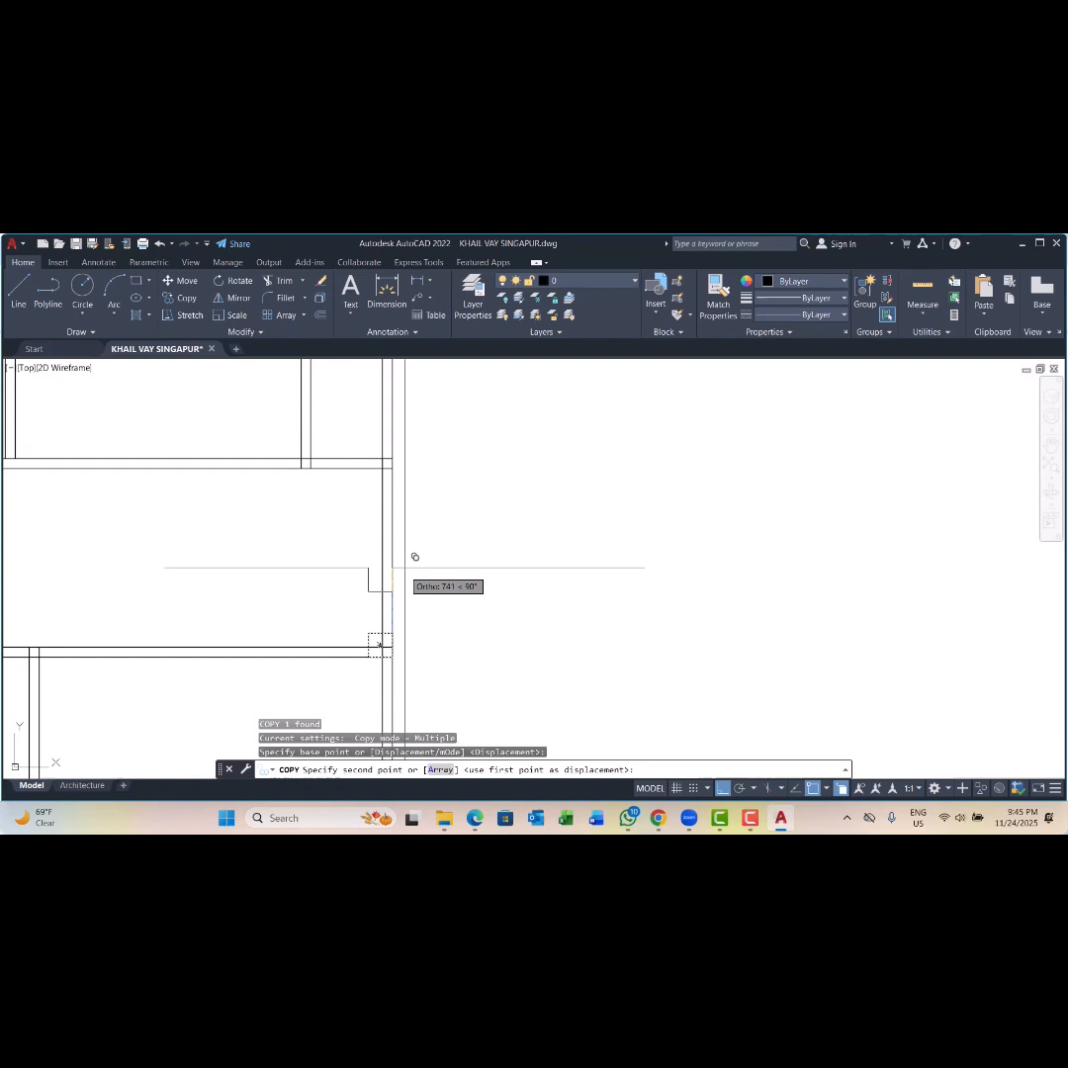
click(394, 459)
key(Escape)
key(Escape)
Step: Copy both square columns from the right wall to the matching left outer corners of the middle right room
scroll(456, 549, down, 4)
scroll(420, 529, up, 2)
scroll(414, 520, up, 2)
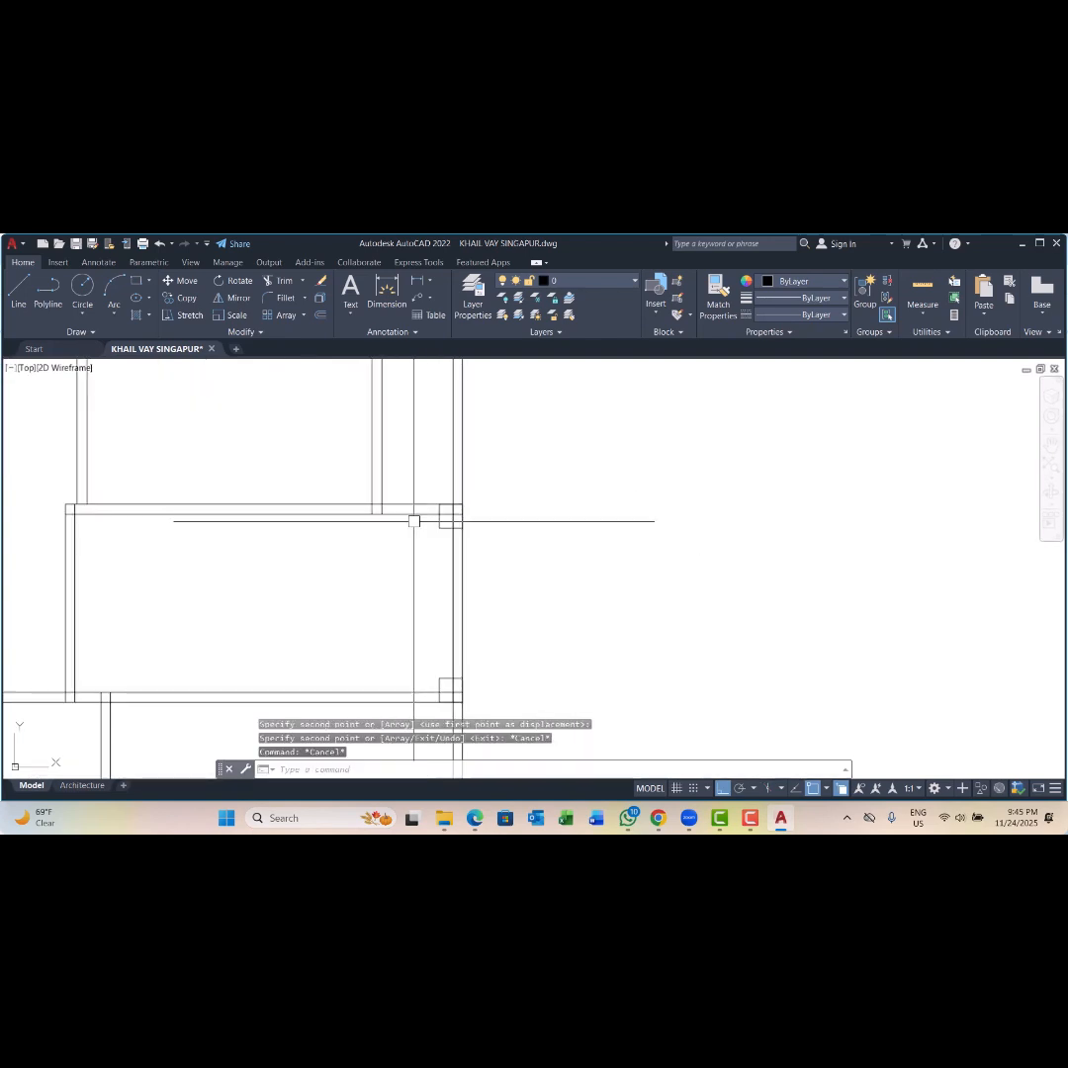
scroll(440, 533, up, 4)
click(441, 519)
scroll(399, 525, down, 8)
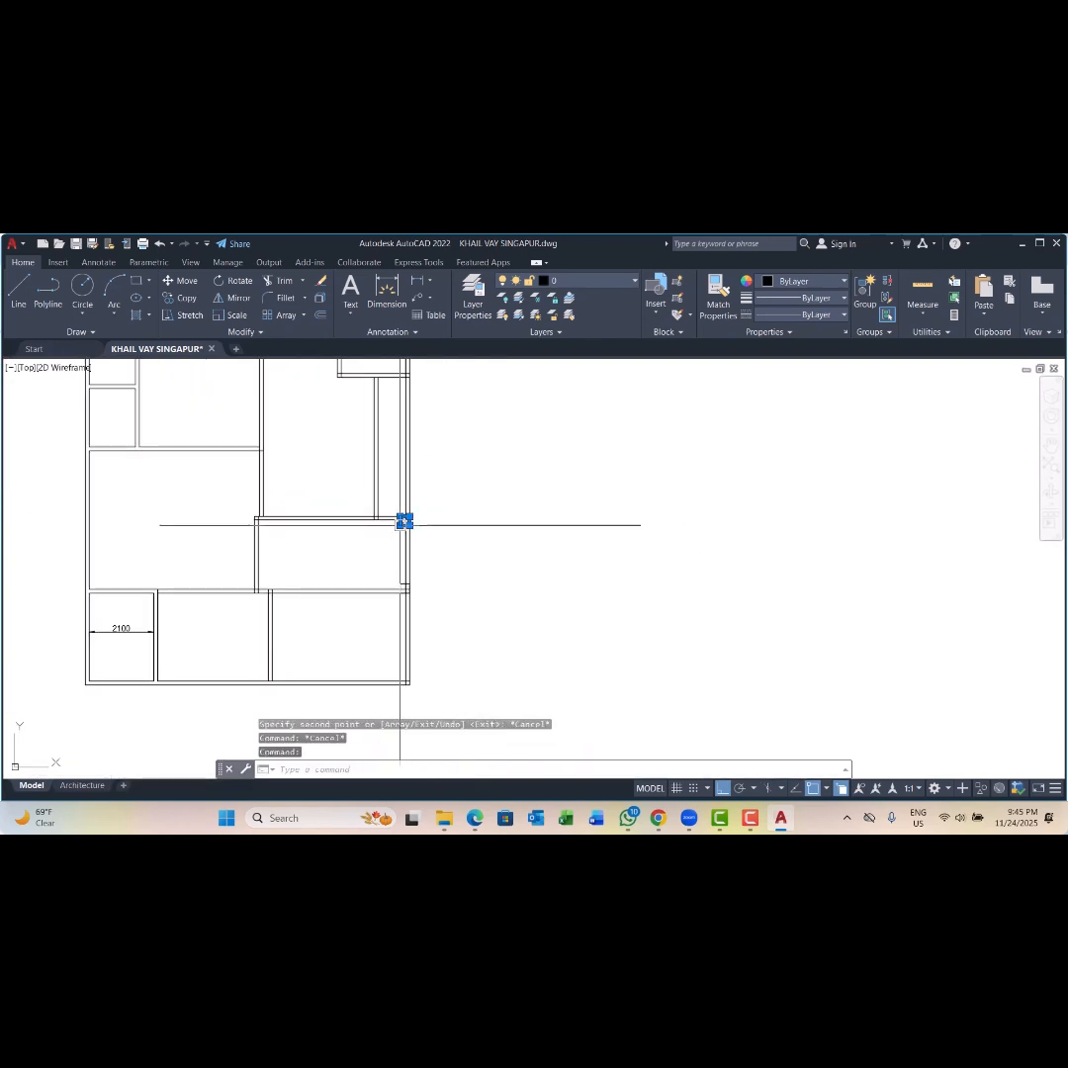
scroll(399, 602, up, 6)
click(399, 527)
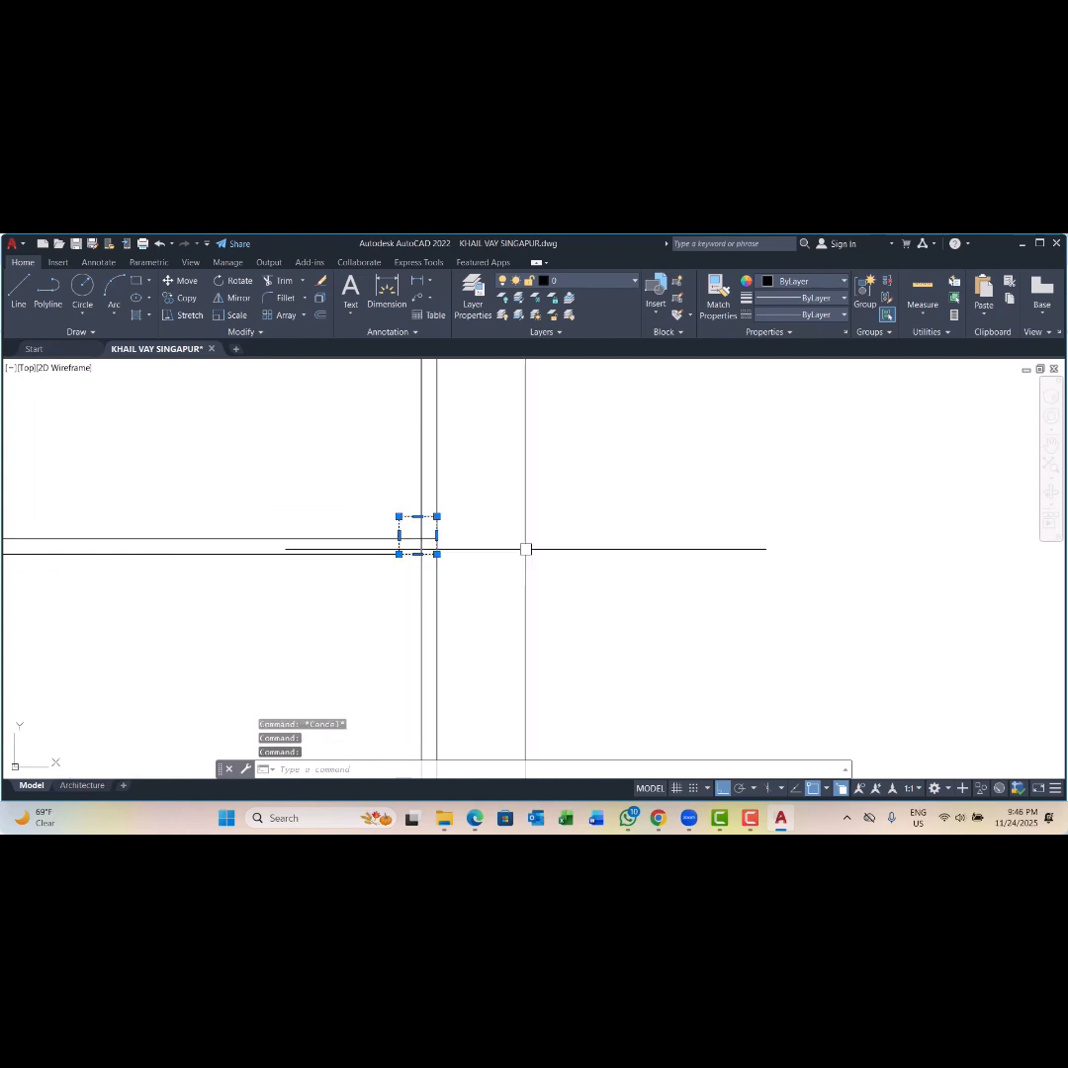
text(co)
key(Return)
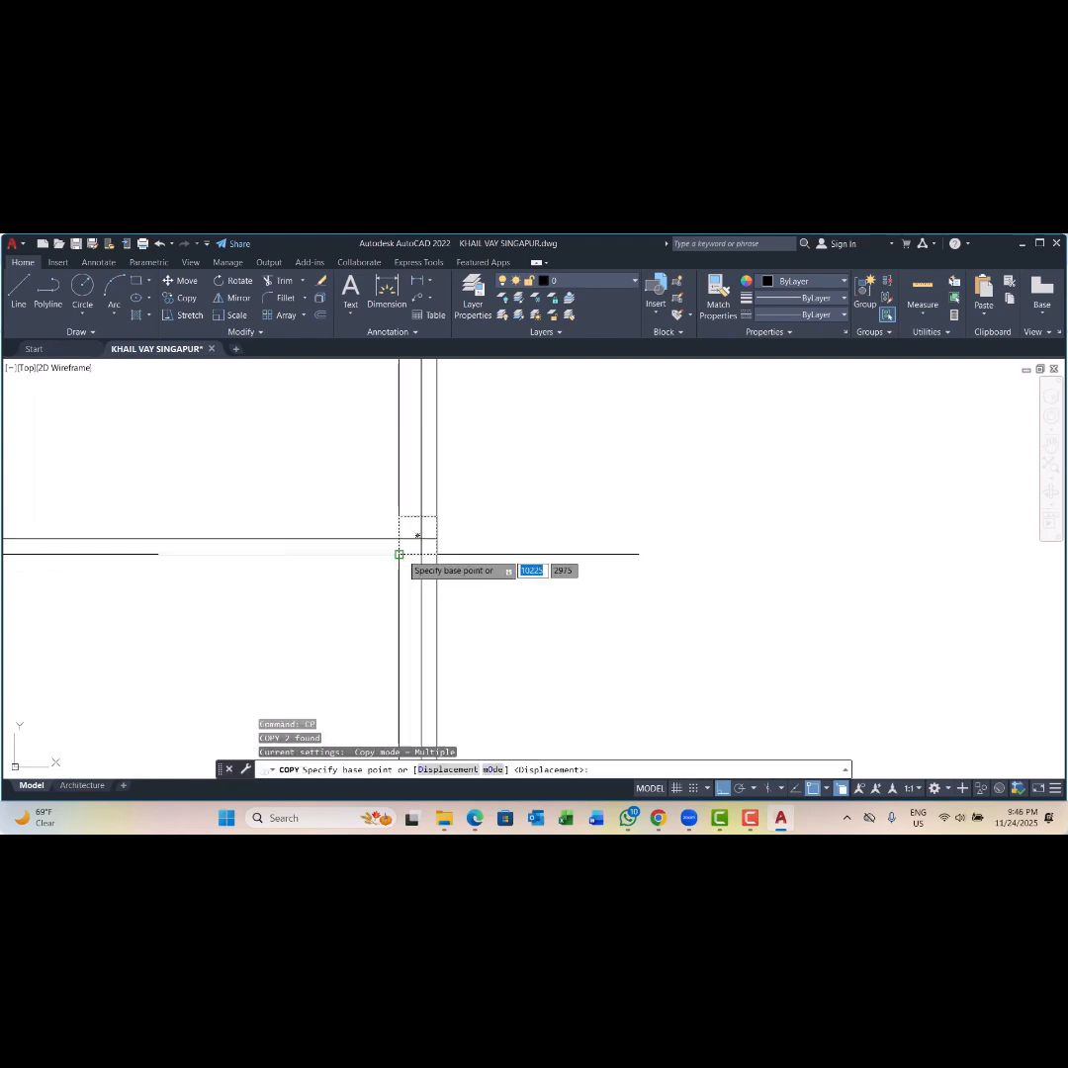
click(399, 554)
scroll(432, 551, down, 4)
scroll(434, 551, down, 2)
scroll(284, 549, up, 6)
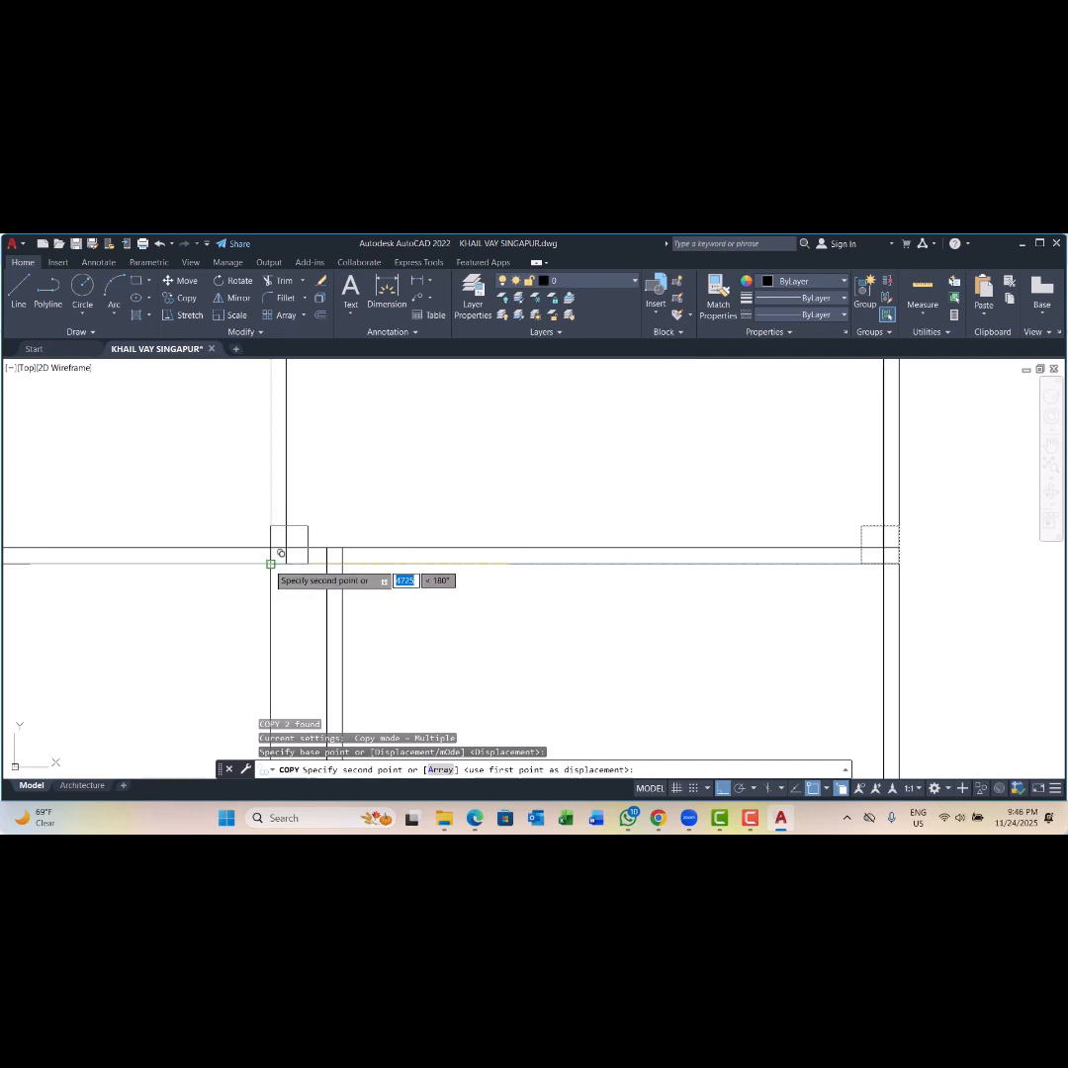
click(271, 563)
scroll(357, 558, down, 6)
key(Escape)
key(Escape)
key(Escape)
key(Escape)
Step: Draw a closed rectangular column 300 wide and 375 high with a polyline outside the plan's lower right corner
middle_drag(501, 632, 458, 578)
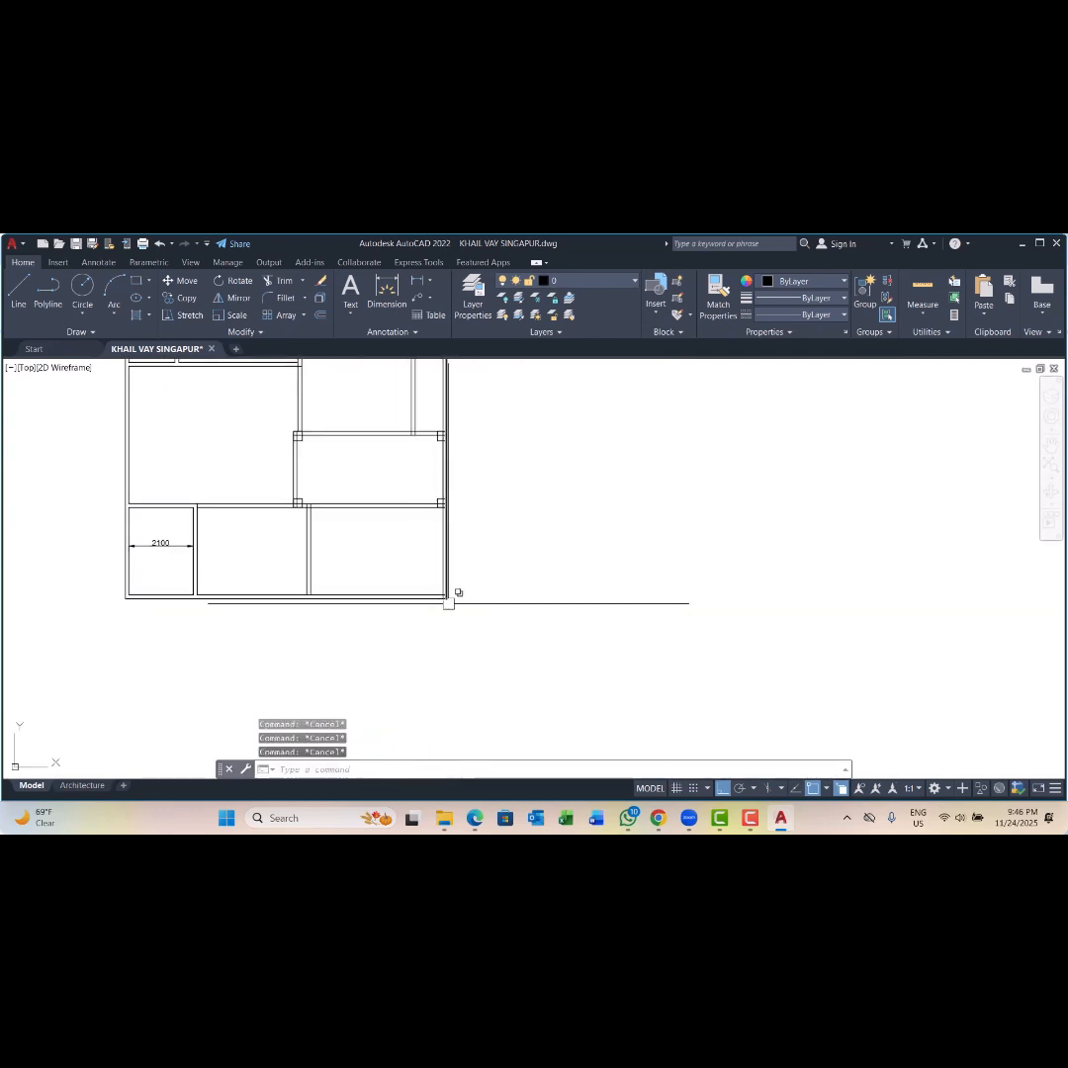
scroll(448, 603, down, 2)
scroll(452, 411, up, 2)
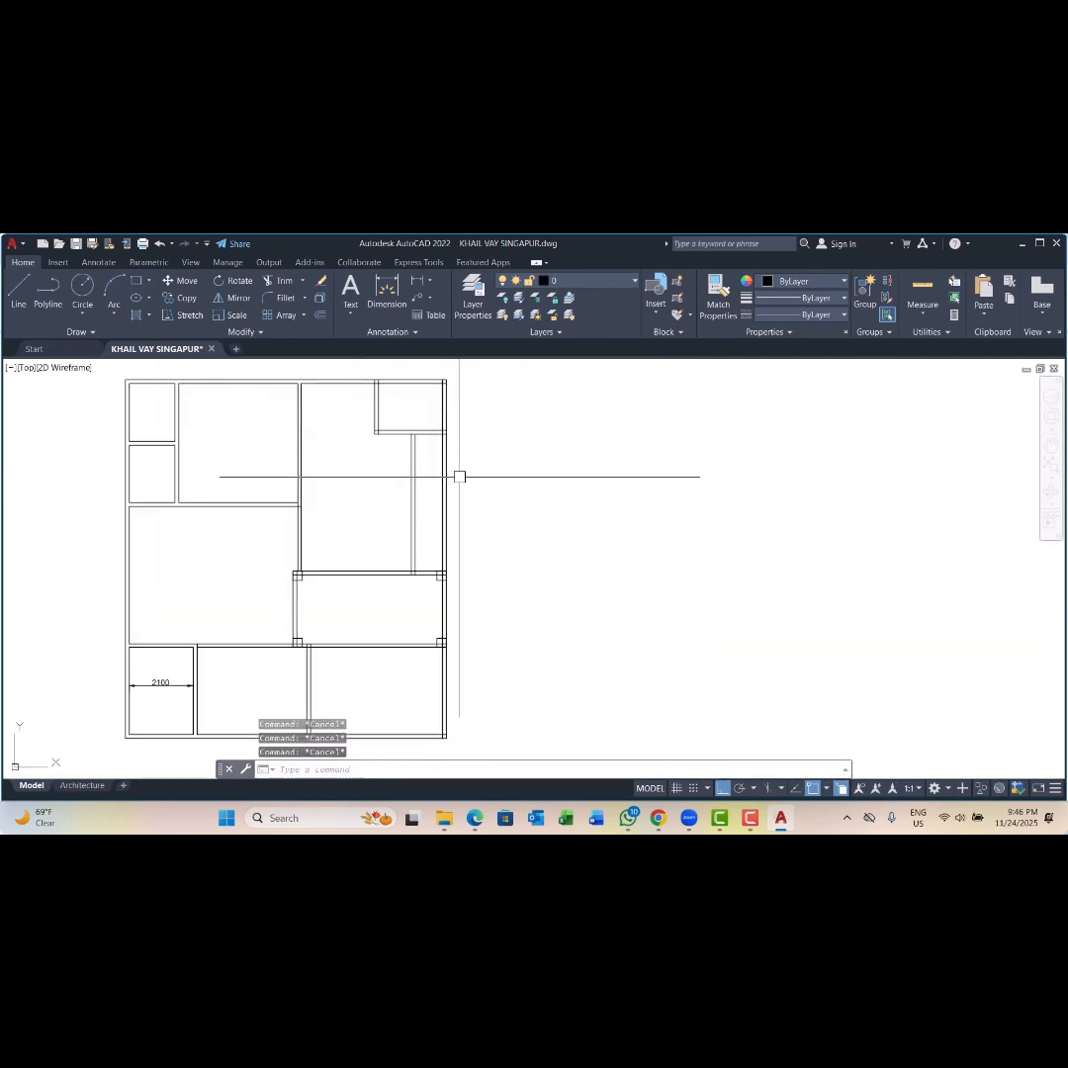
scroll(450, 650, up, 2)
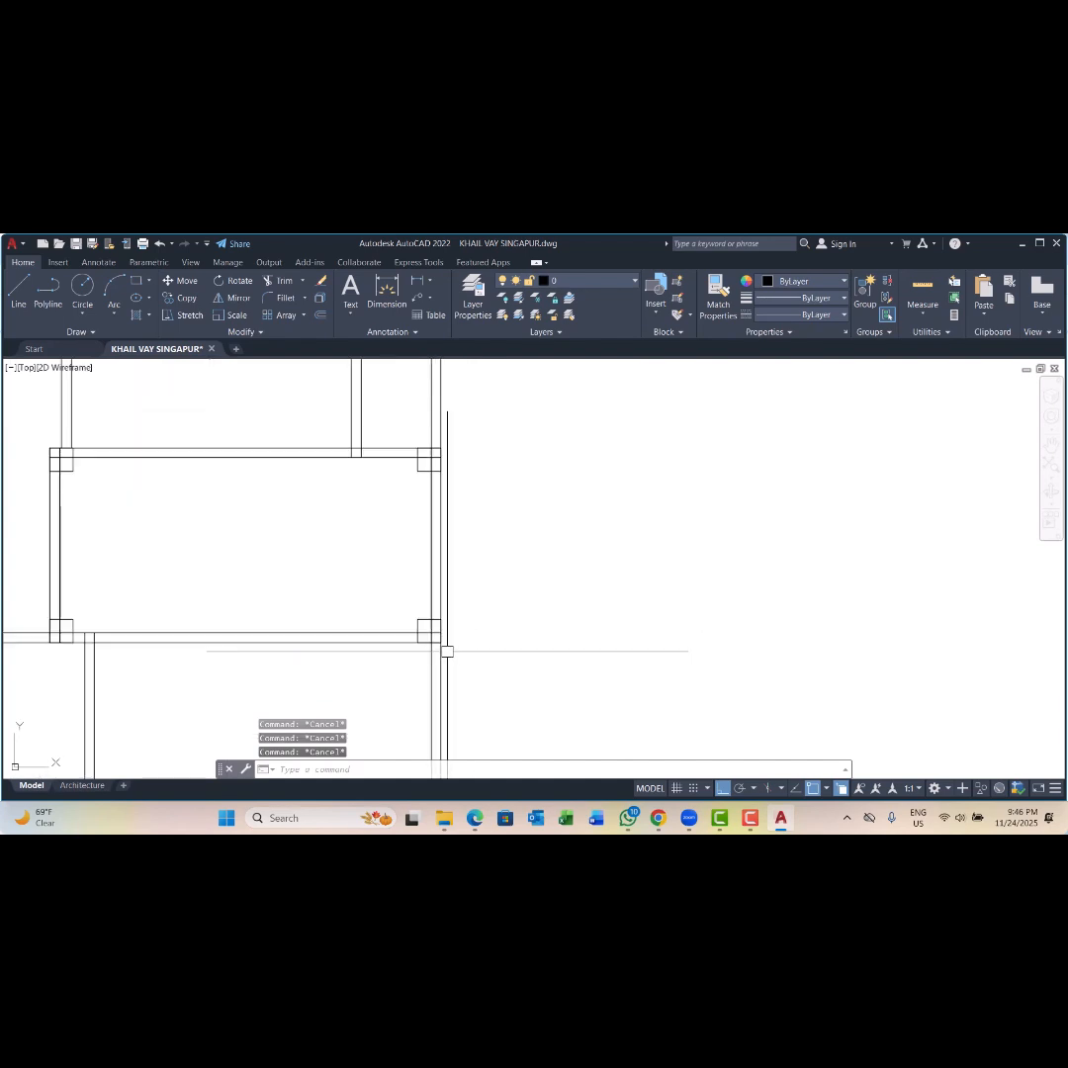
scroll(477, 524, down, 3)
scroll(491, 588, up, 2)
middle_drag(488, 595, 485, 605)
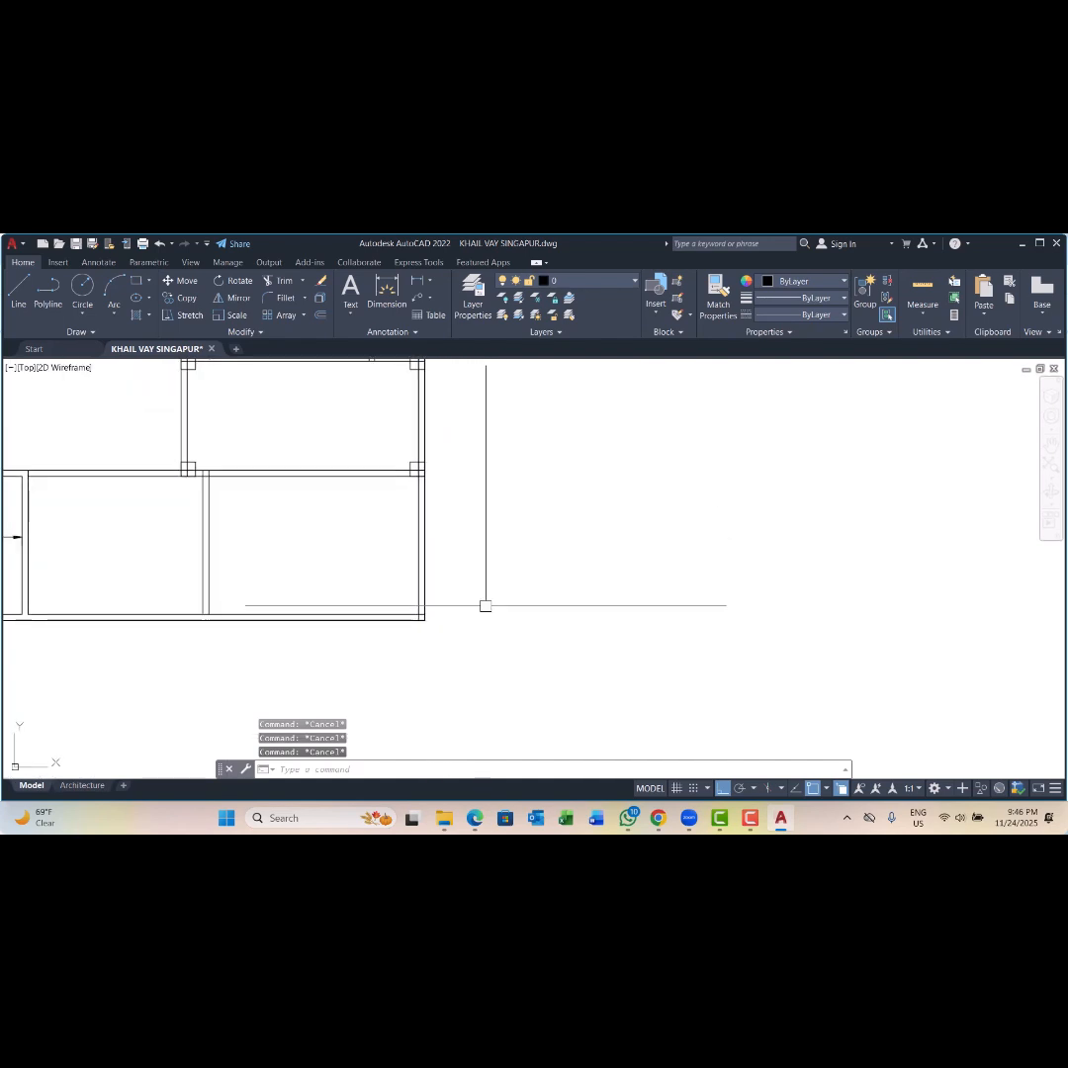
text(l)
key(Return)
scroll(476, 607, up, 3)
click(443, 636)
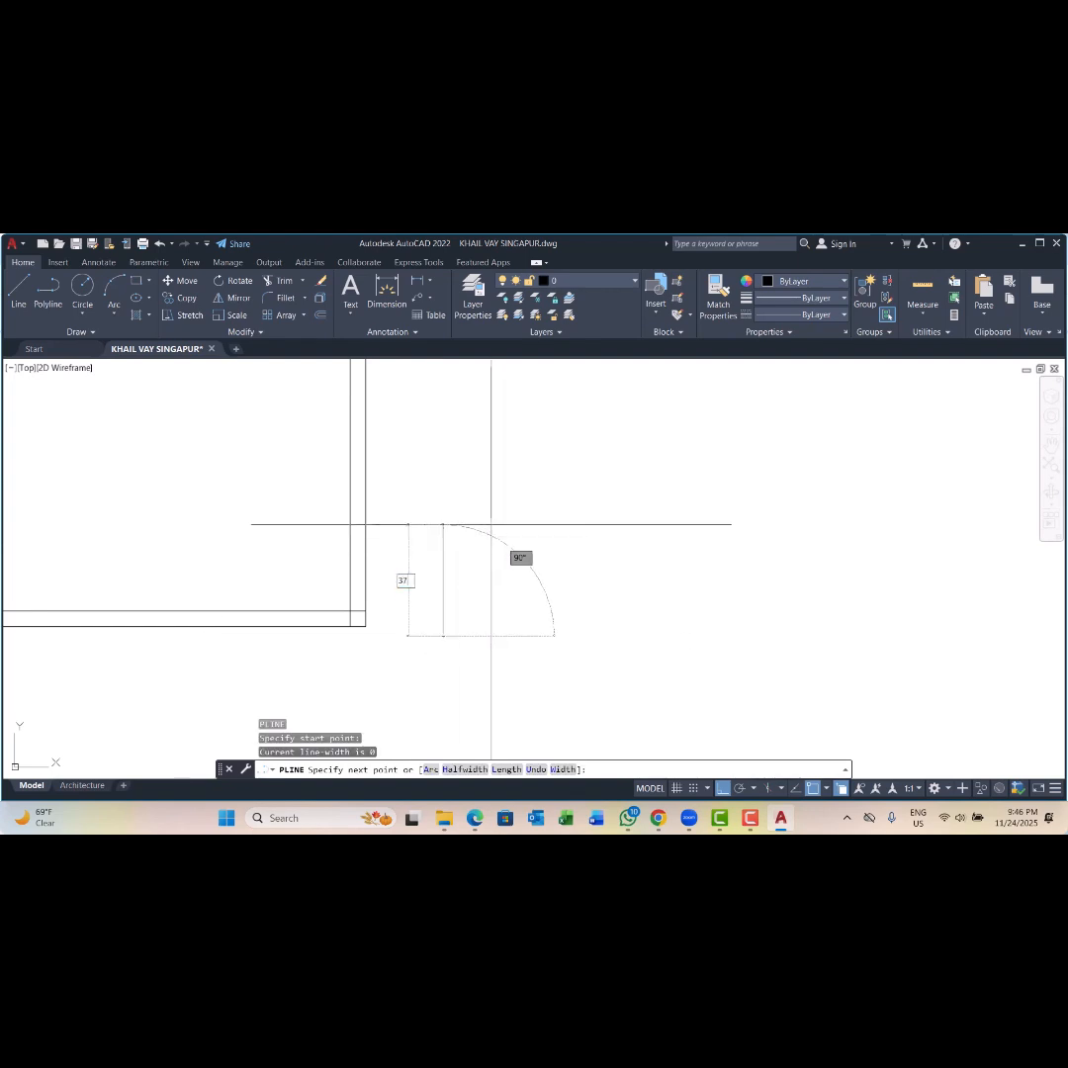
key(Return)
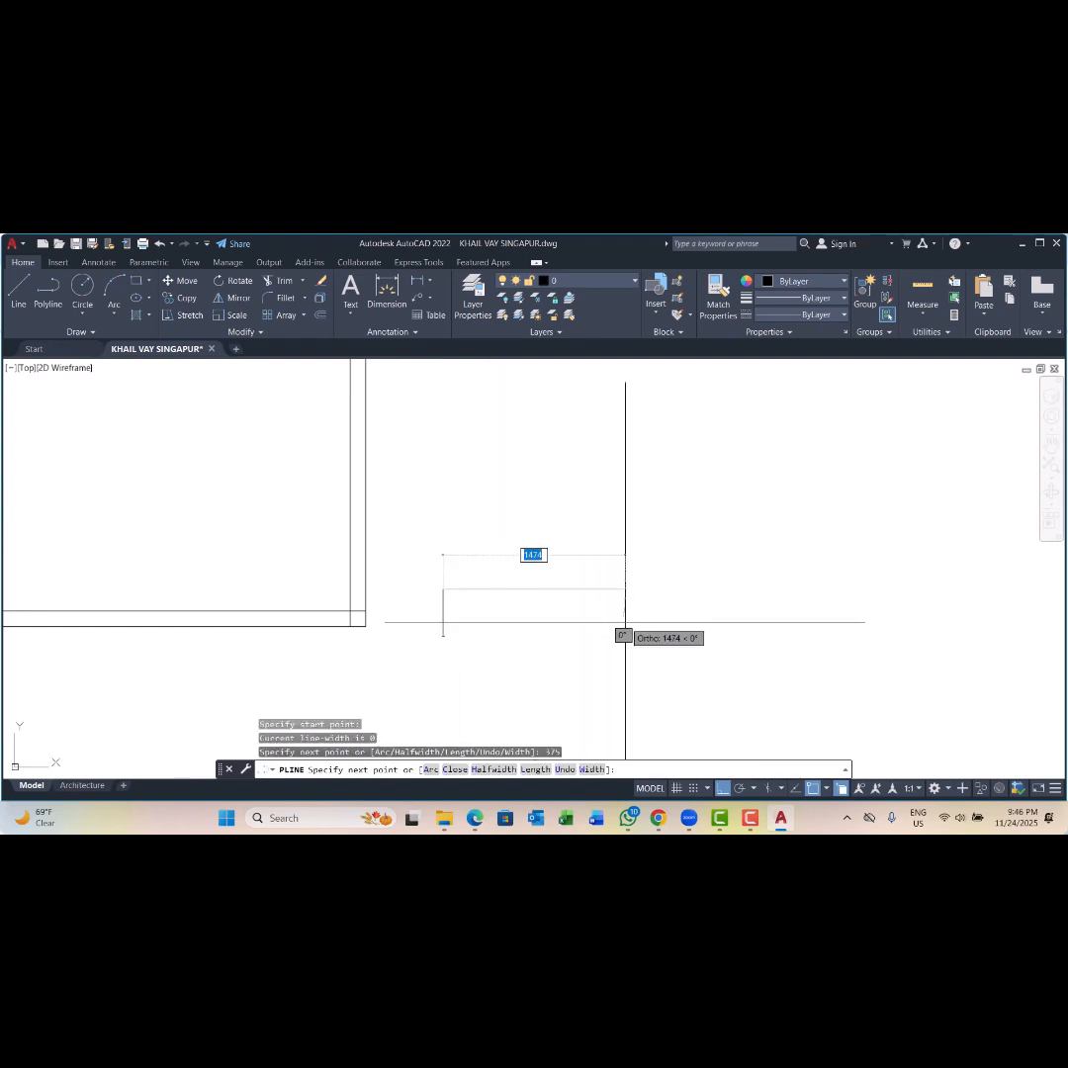
text(300)
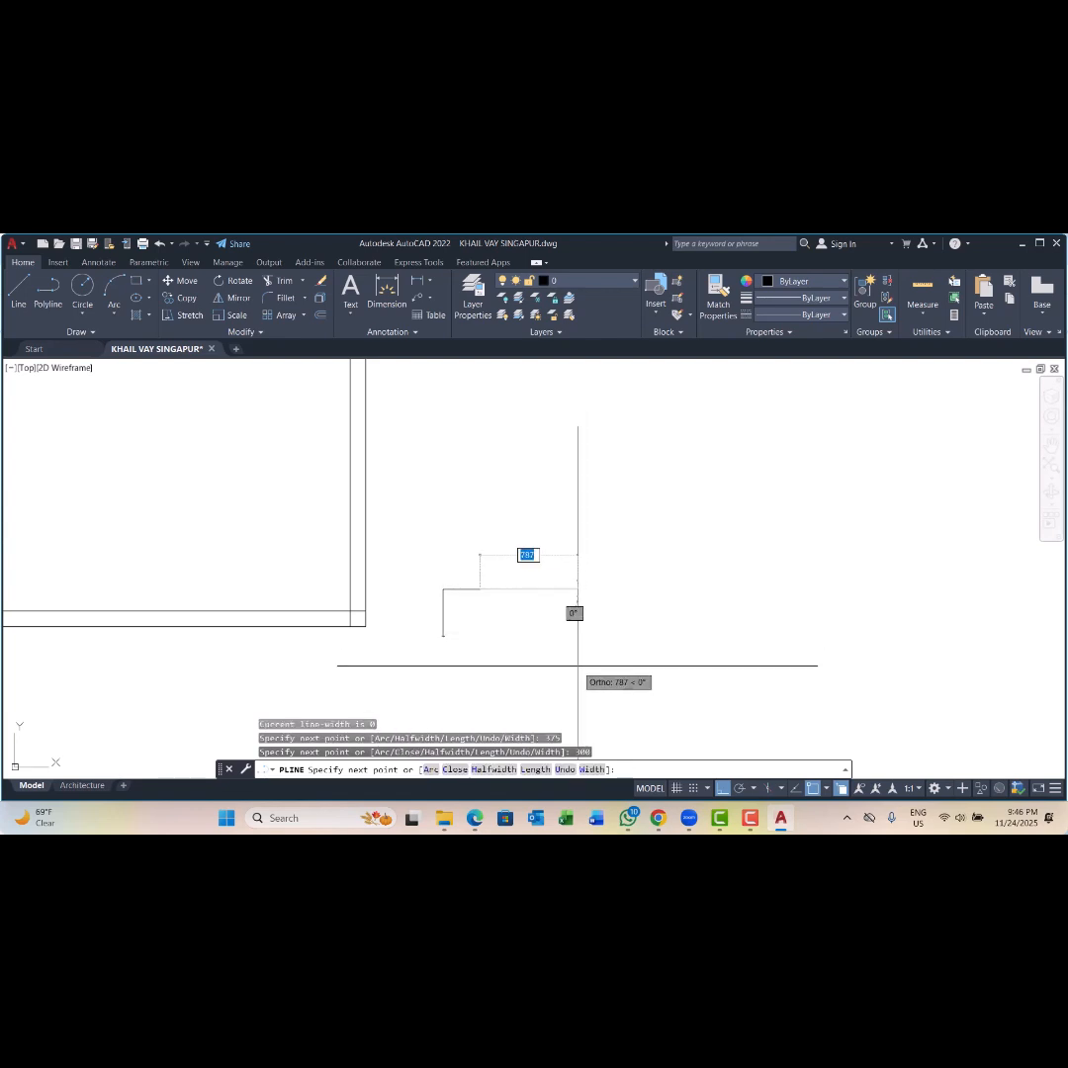
key(Return)
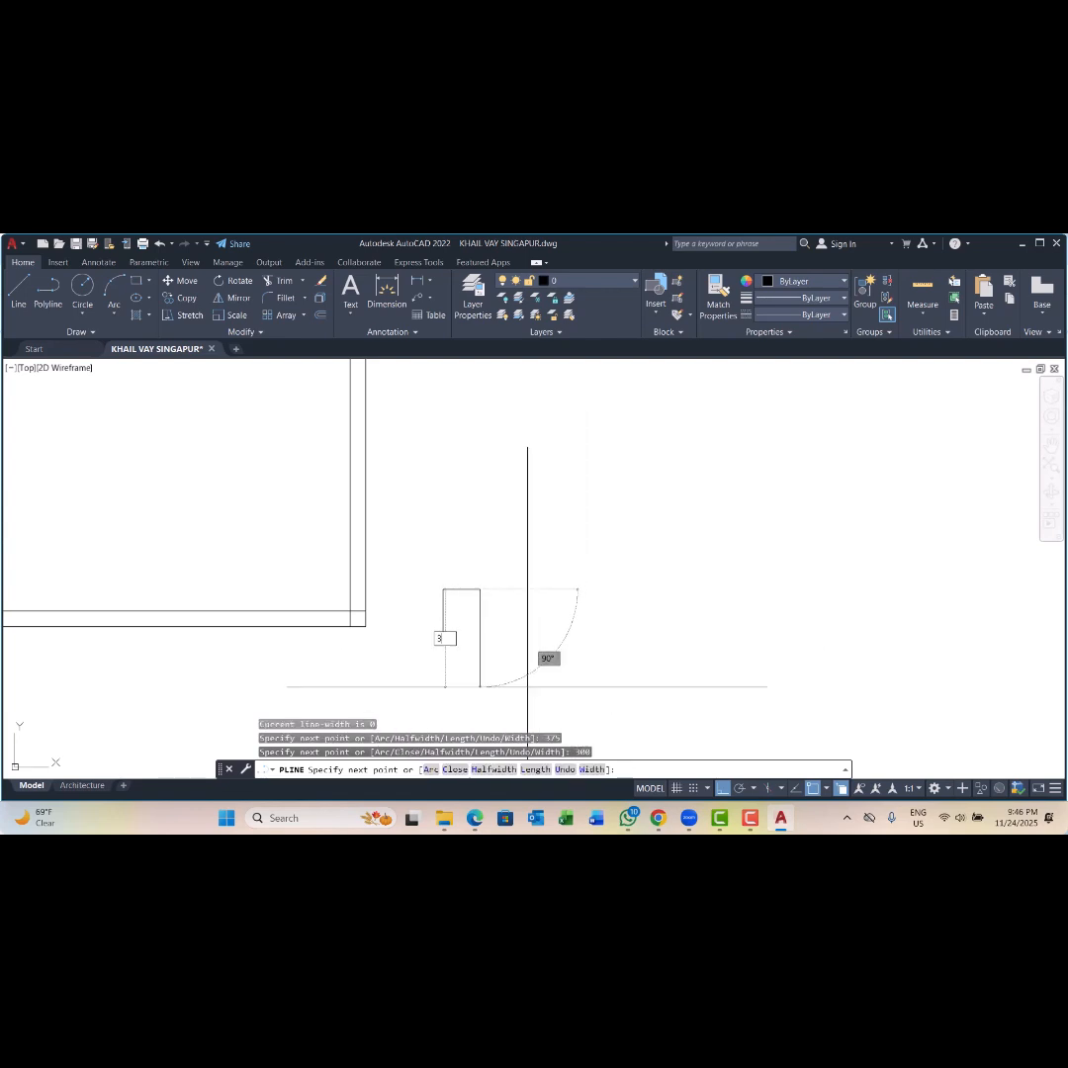
text(375)
key(Return)
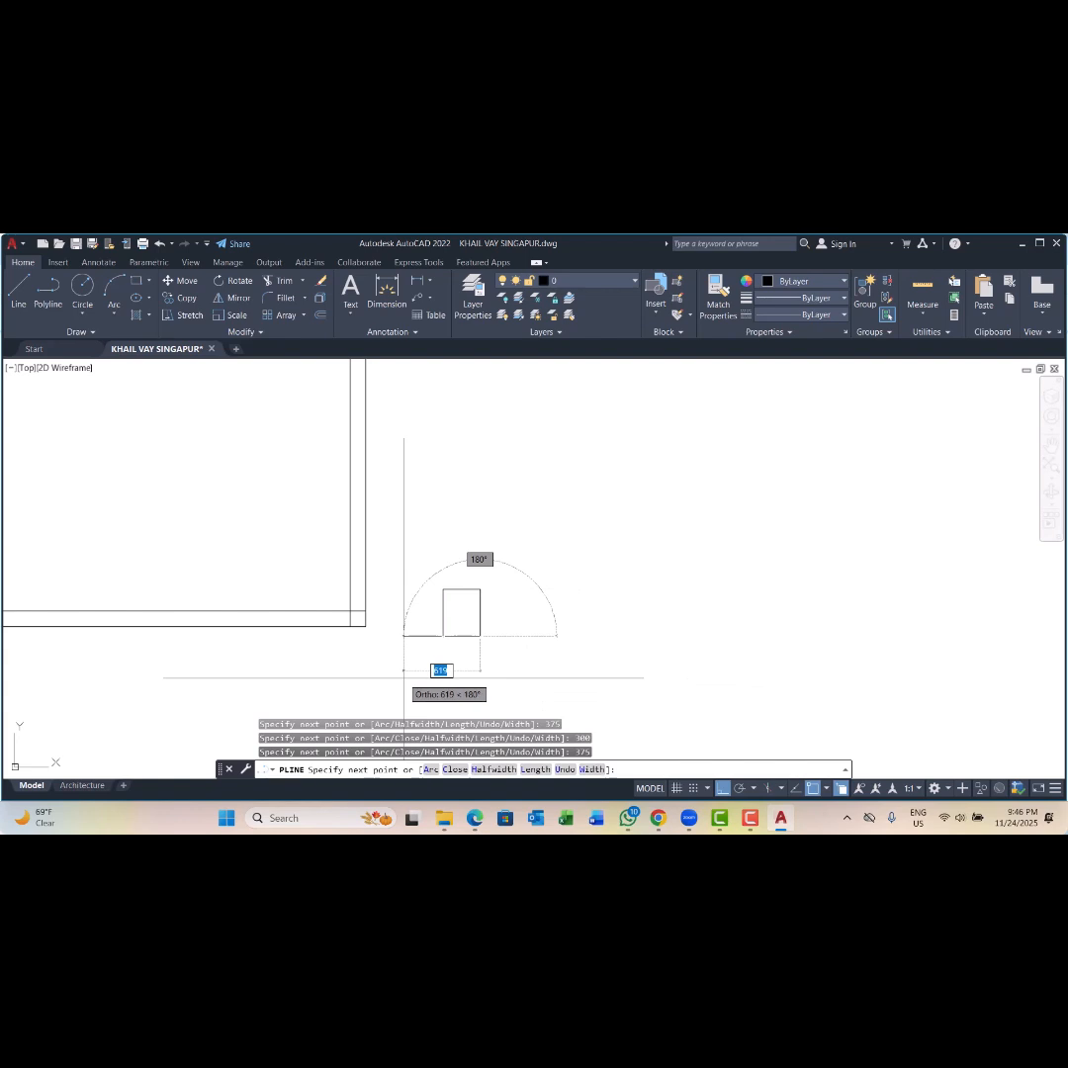
text(c)
key(Return)
Step: Move the 300 x 375 column by its lower right corner to the lower right outer corner of the house
click(480, 620)
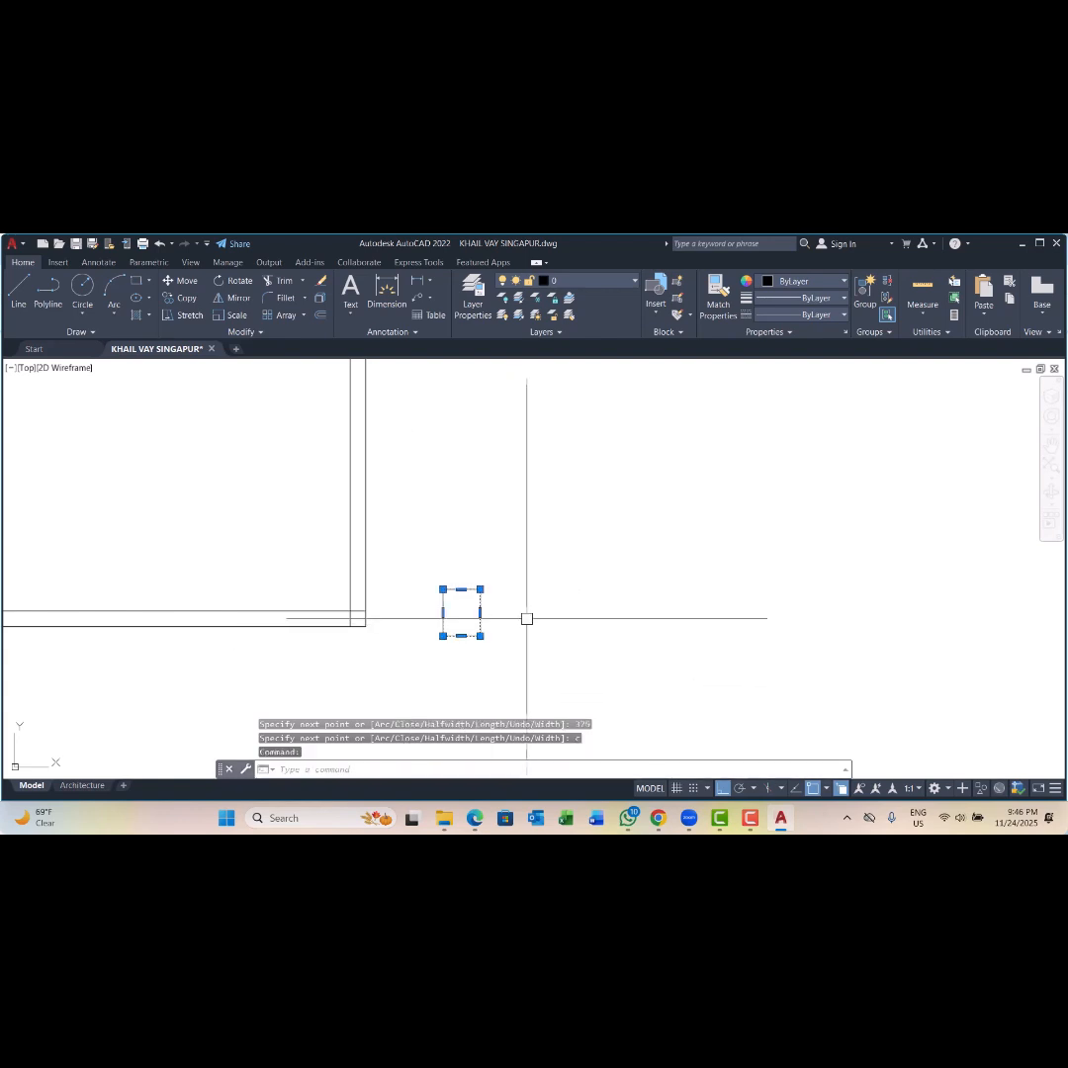
text(m)
key(Return)
click(480, 627)
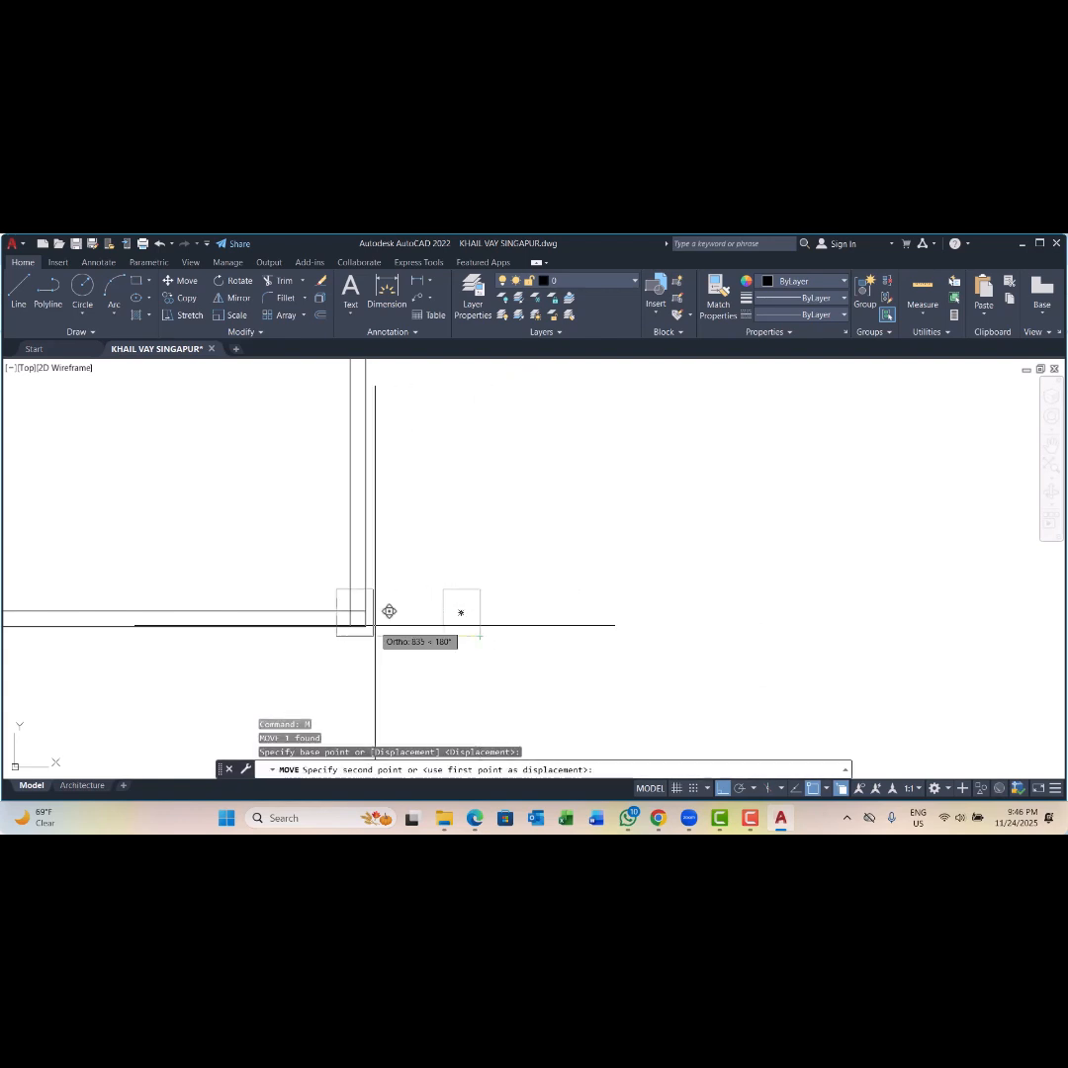
scroll(425, 588, down, 6)
key(Escape)
key(Escape)
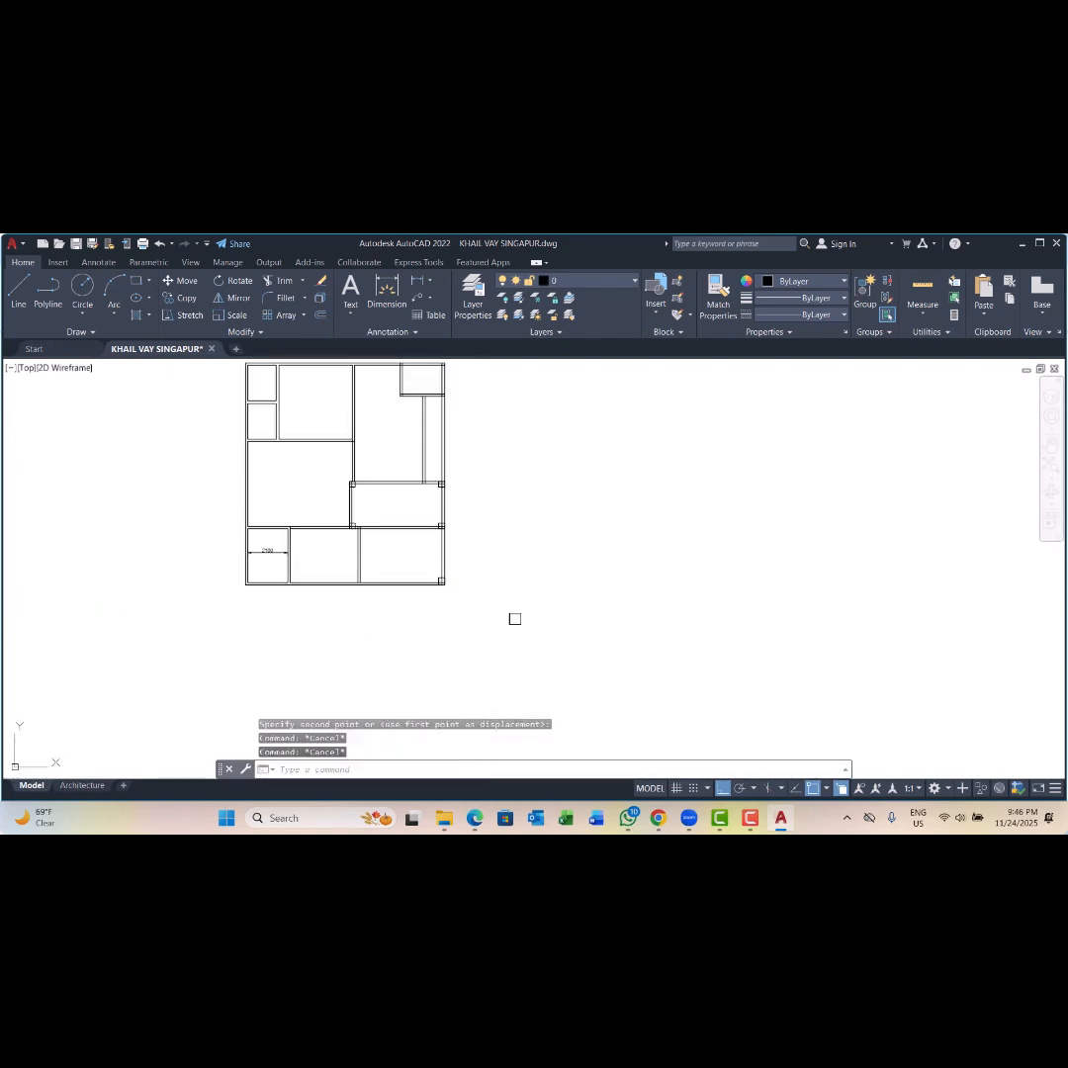
middle_drag(493, 541, 485, 603)
scroll(435, 451, up, 3)
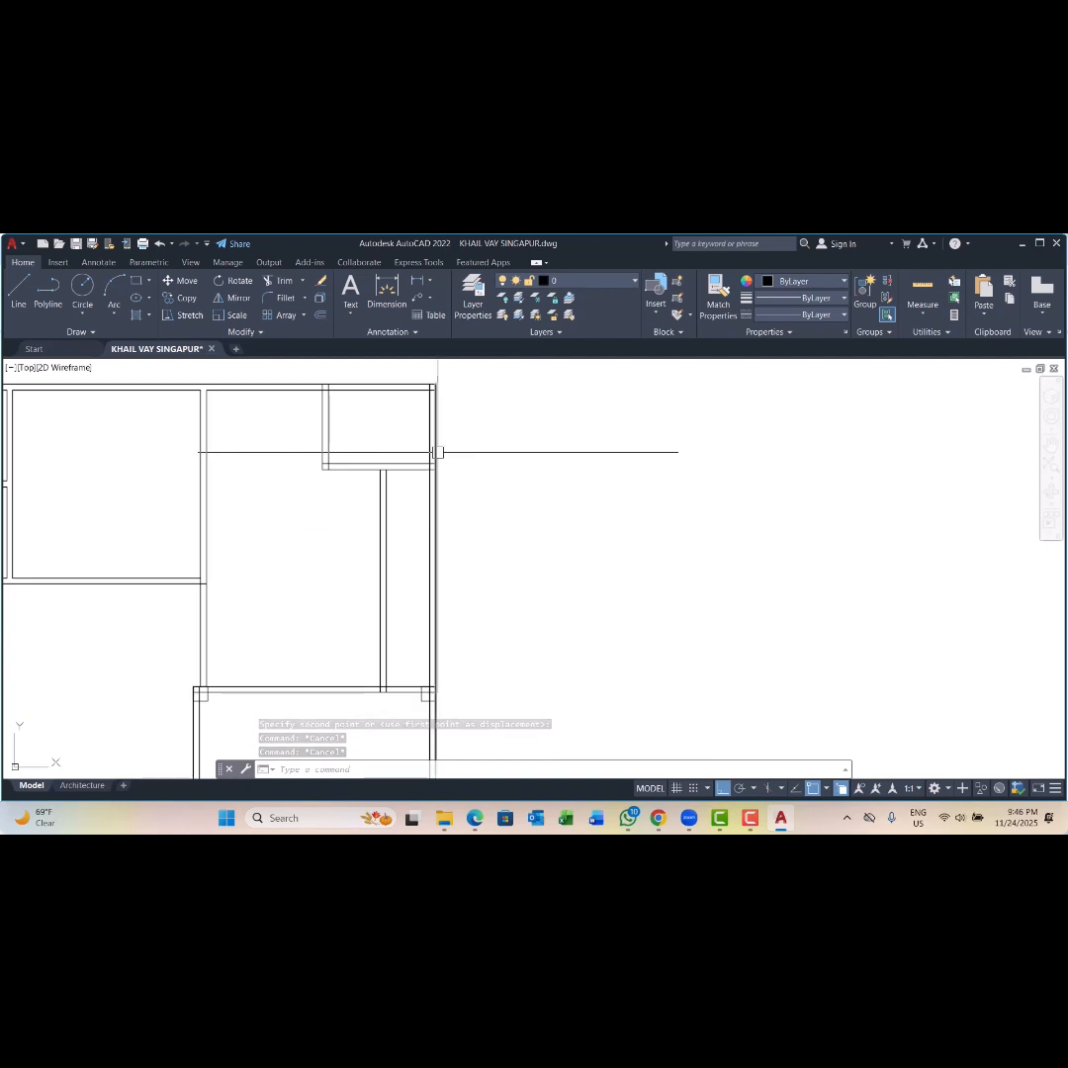
scroll(439, 451, down, 3)
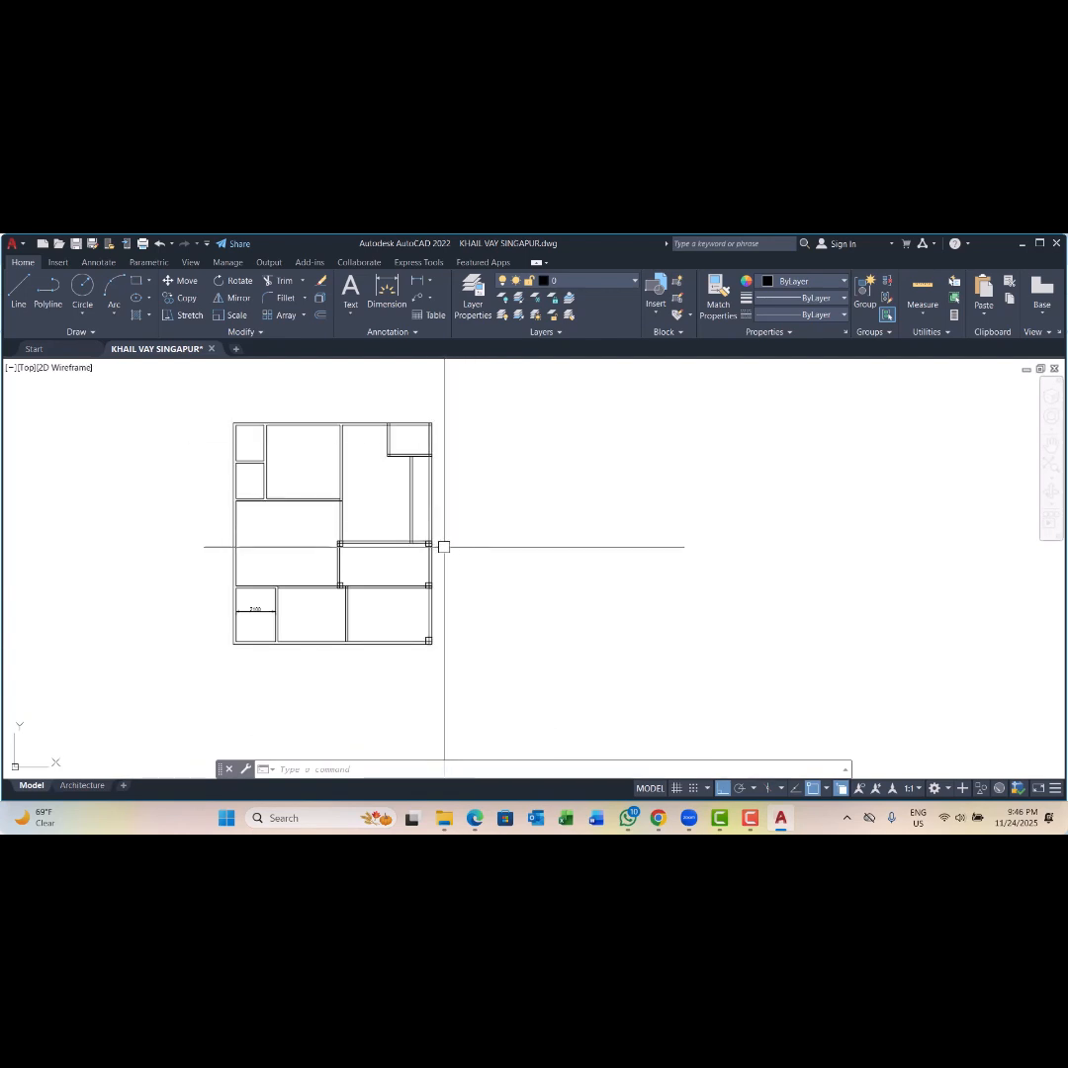
Step: Copy the square column from the middle right room's upper right corner up to the top right room's lower right corner and the house's upper right corner
scroll(443, 547, up, 5)
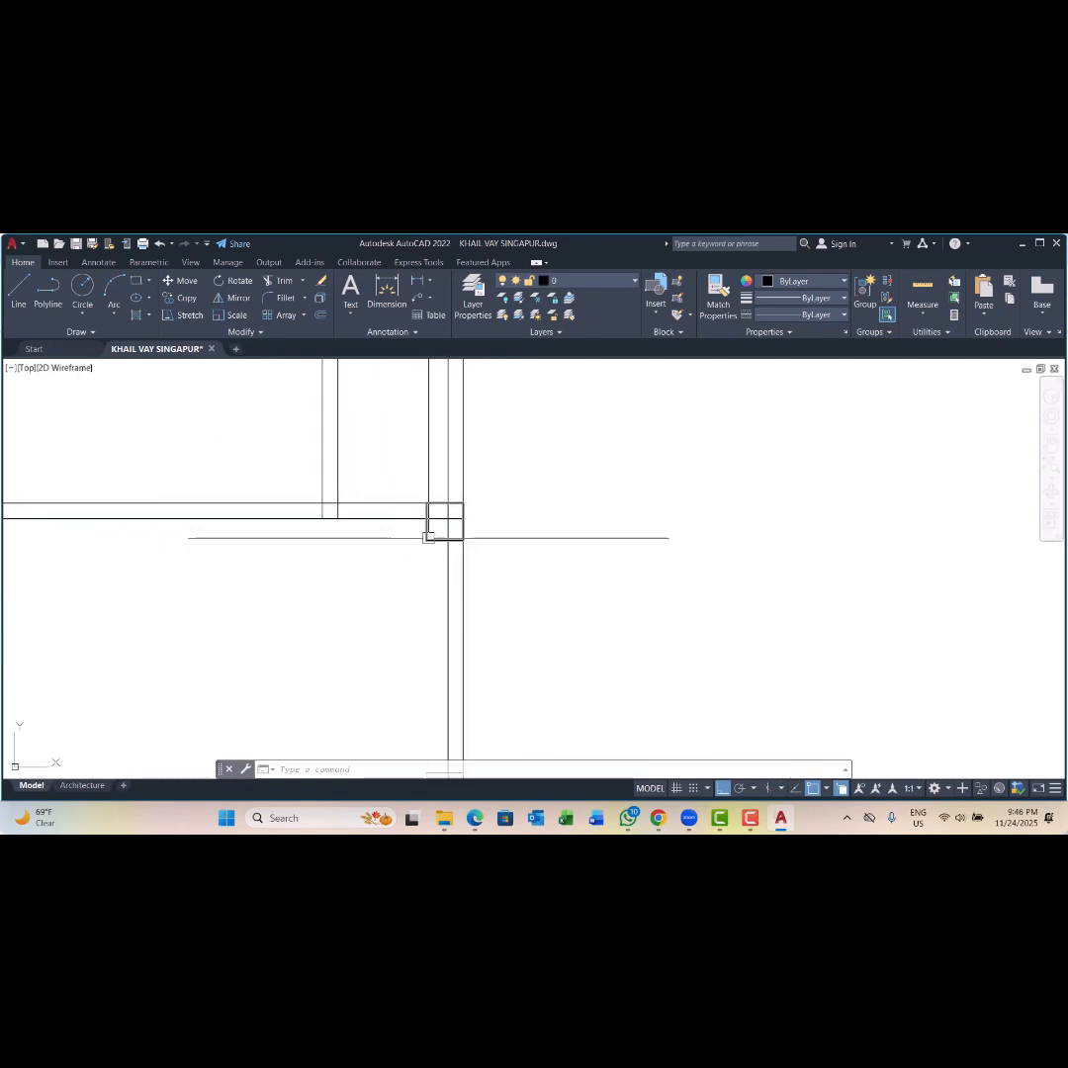
click(444, 505)
click(182, 296)
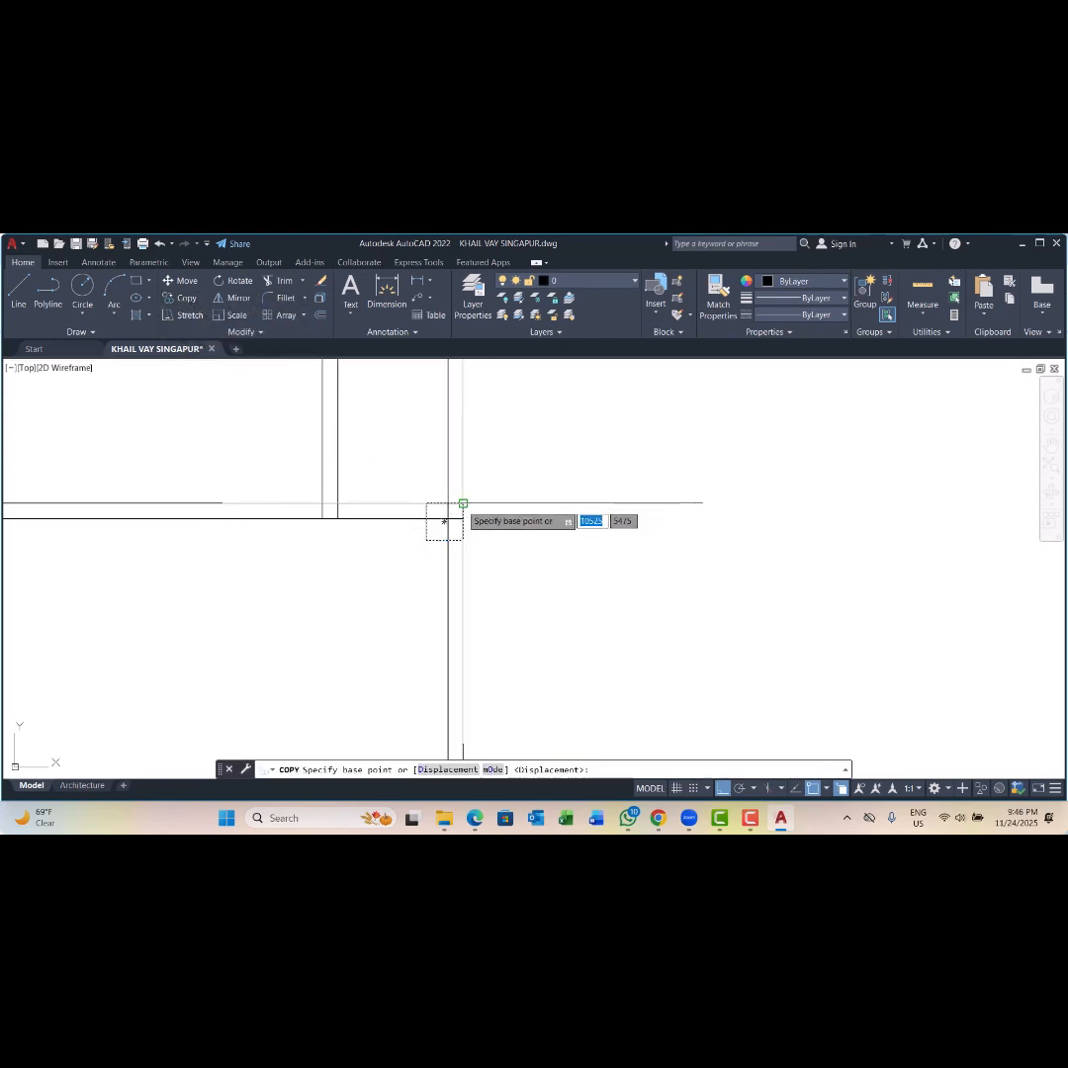
click(444, 504)
scroll(430, 514, down, 5)
scroll(436, 420, up, 5)
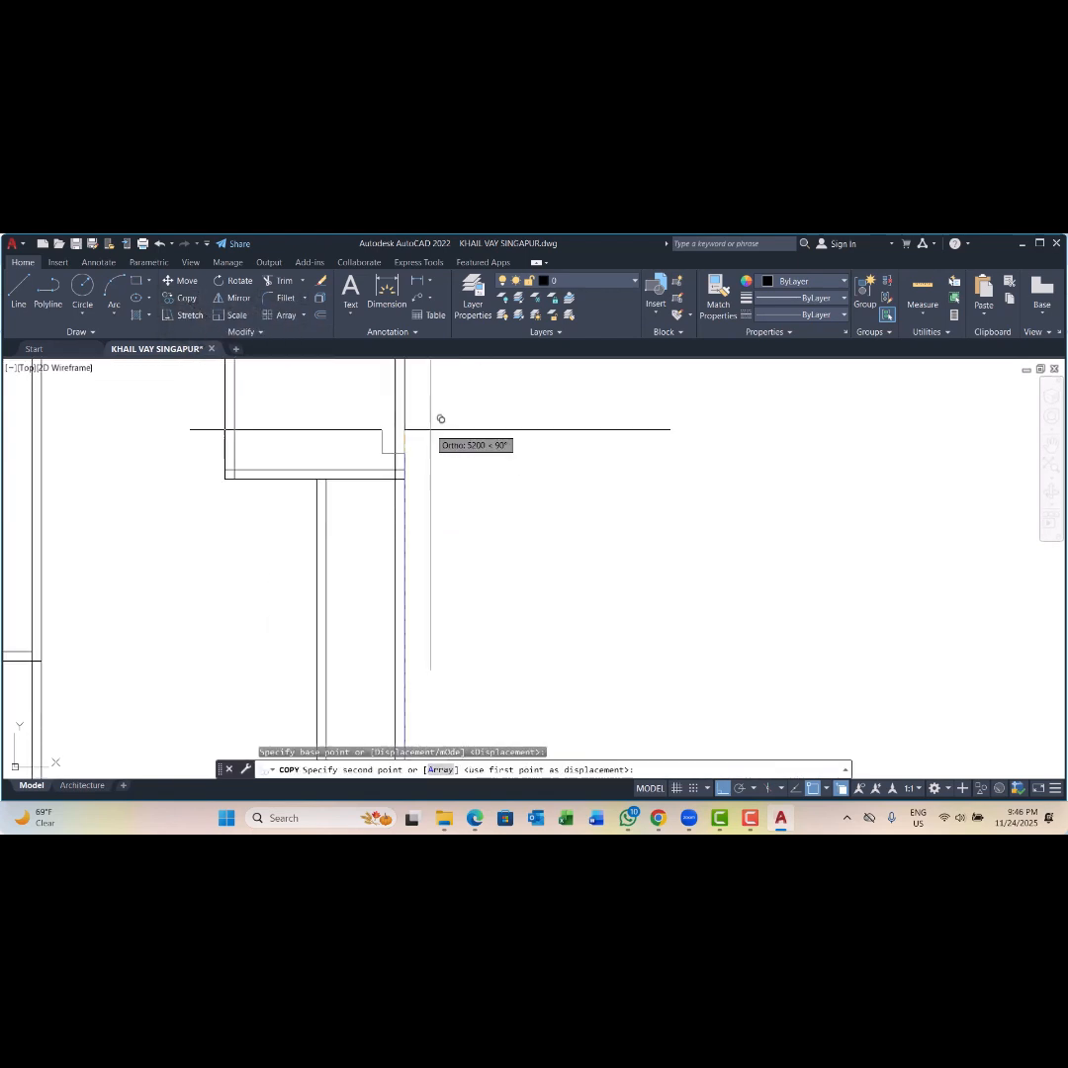
click(404, 470)
scroll(372, 551, down, 5)
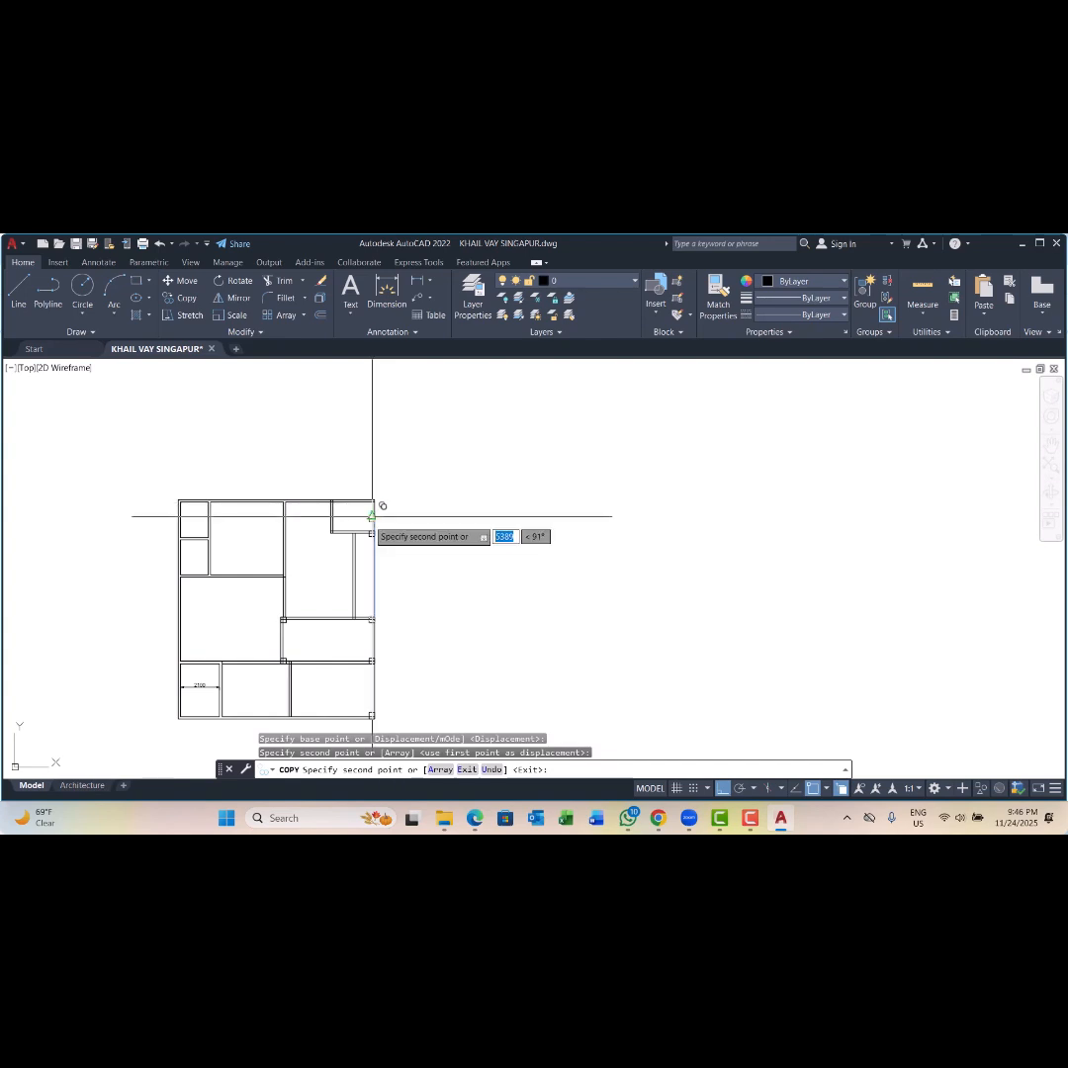
scroll(395, 476, up, 4)
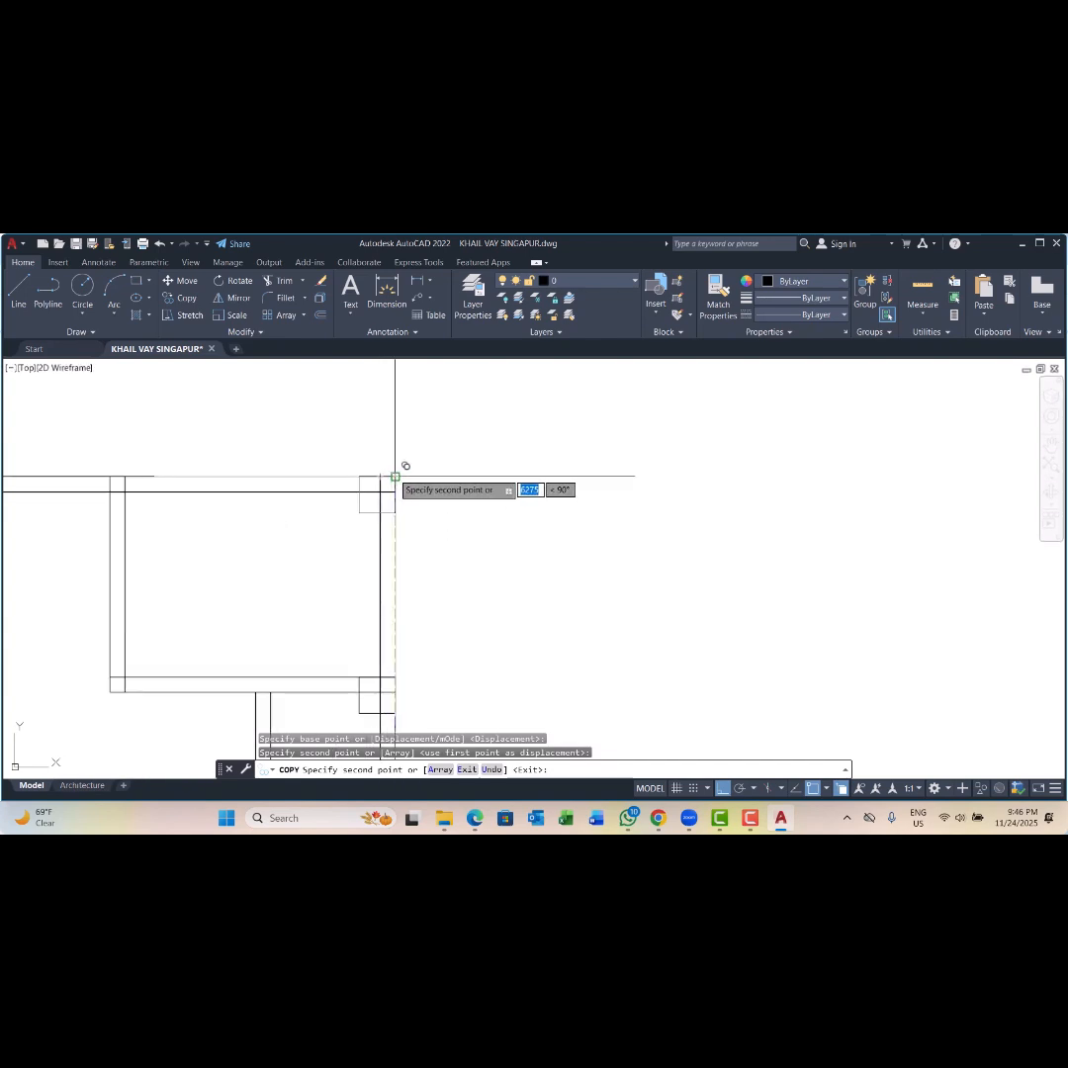
click(395, 476)
key(Escape)
scroll(400, 452, down, 5)
key(Escape)
key(Escape)
Step: Erase the copied square column at the lower right corner of the small top right room
scroll(382, 522, up, 5)
key(Escape)
click(413, 492)
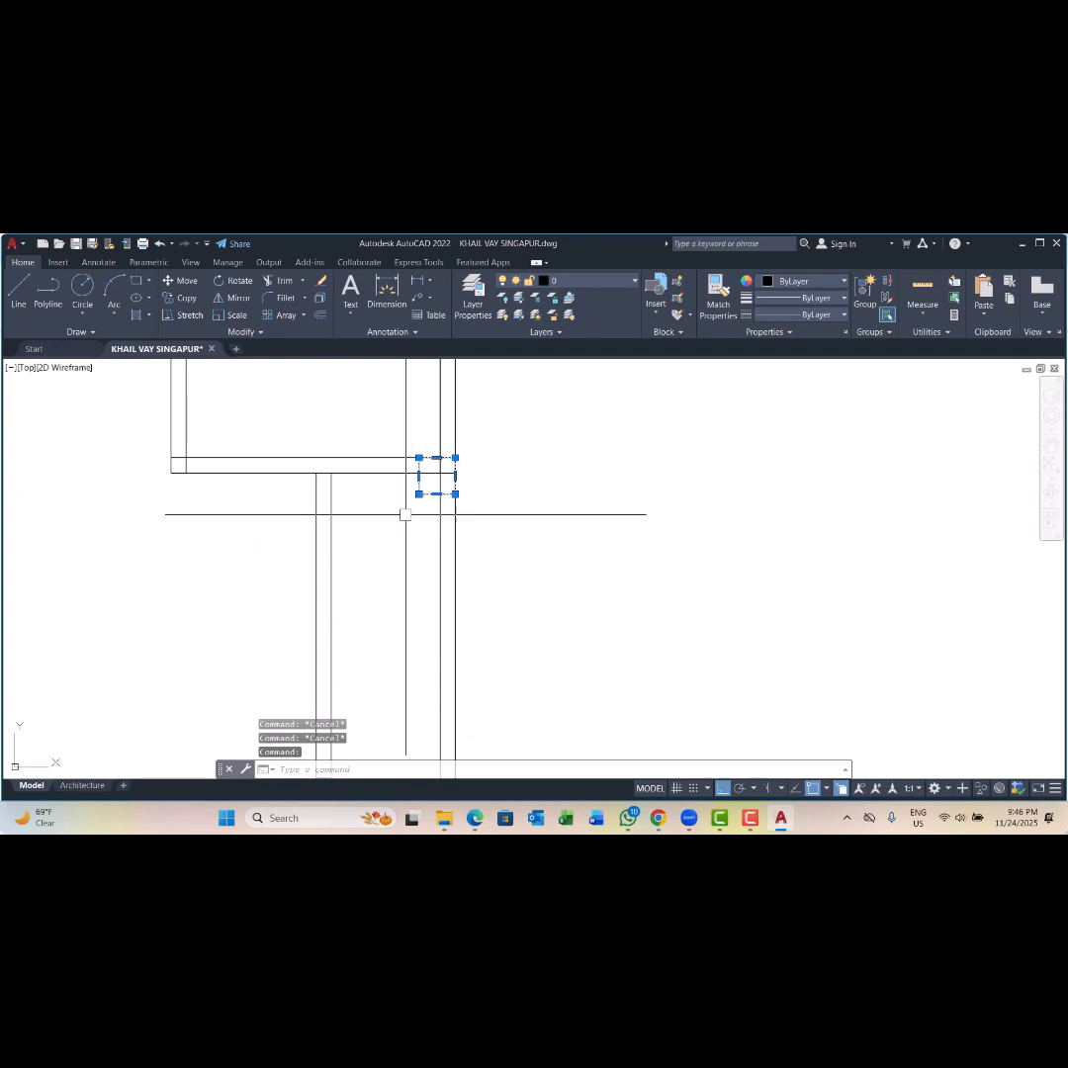
text(e)
key(Return)
scroll(430, 514, down, 6)
middle_drag(495, 563, 493, 579)
scroll(360, 521, down, 4)
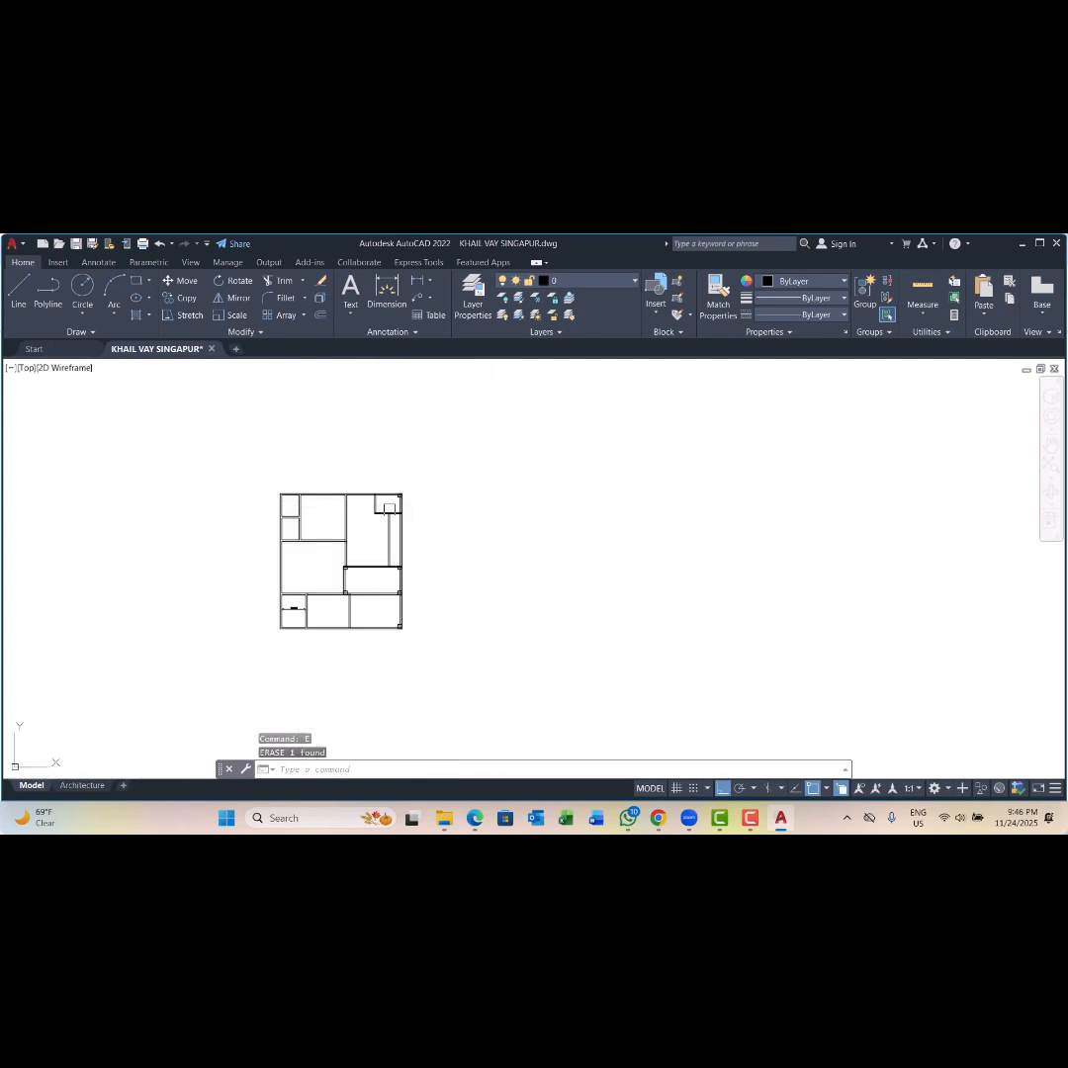
Step: Erase the copied square column at the upper right outer corner of the house
scroll(401, 615, up, 8)
scroll(409, 611, down, 4)
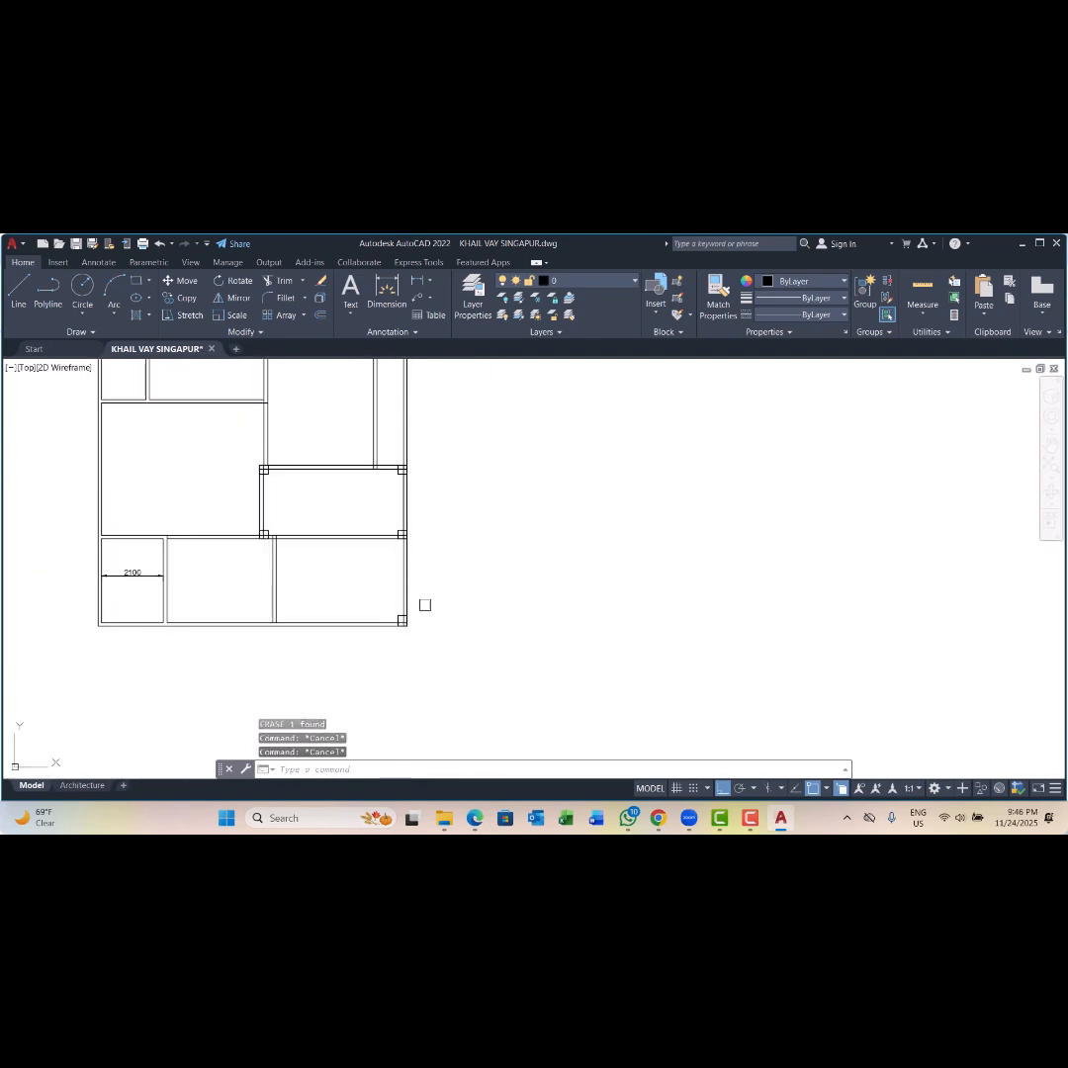
middle_drag(424, 605, 434, 684)
scroll(416, 427, up, 5)
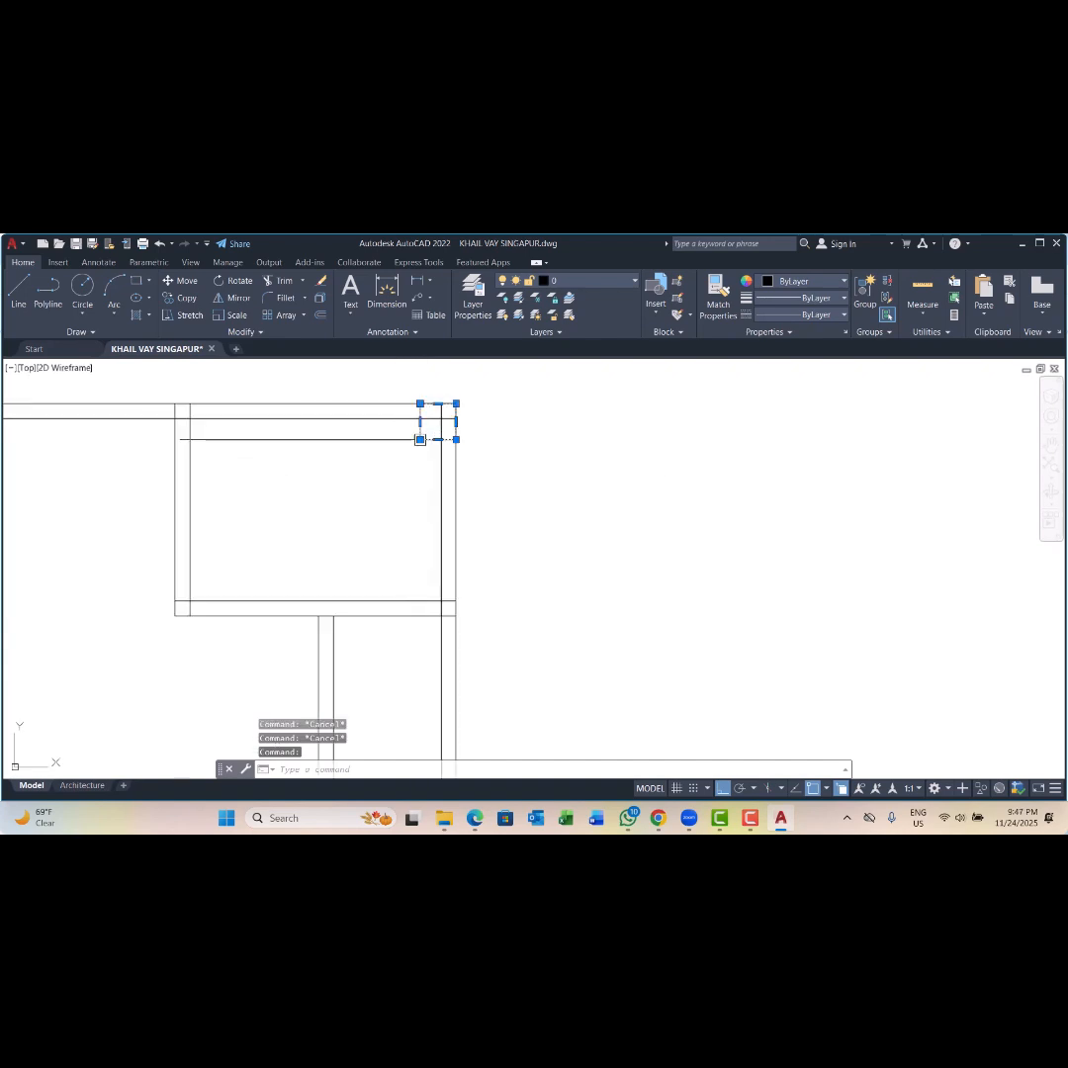
key(Return)
Step: Copy the 300 x 375 column by its upper right corner from the house's lower right corner to the upper right outer corner
scroll(414, 450, down, 4)
scroll(407, 446, up, 8)
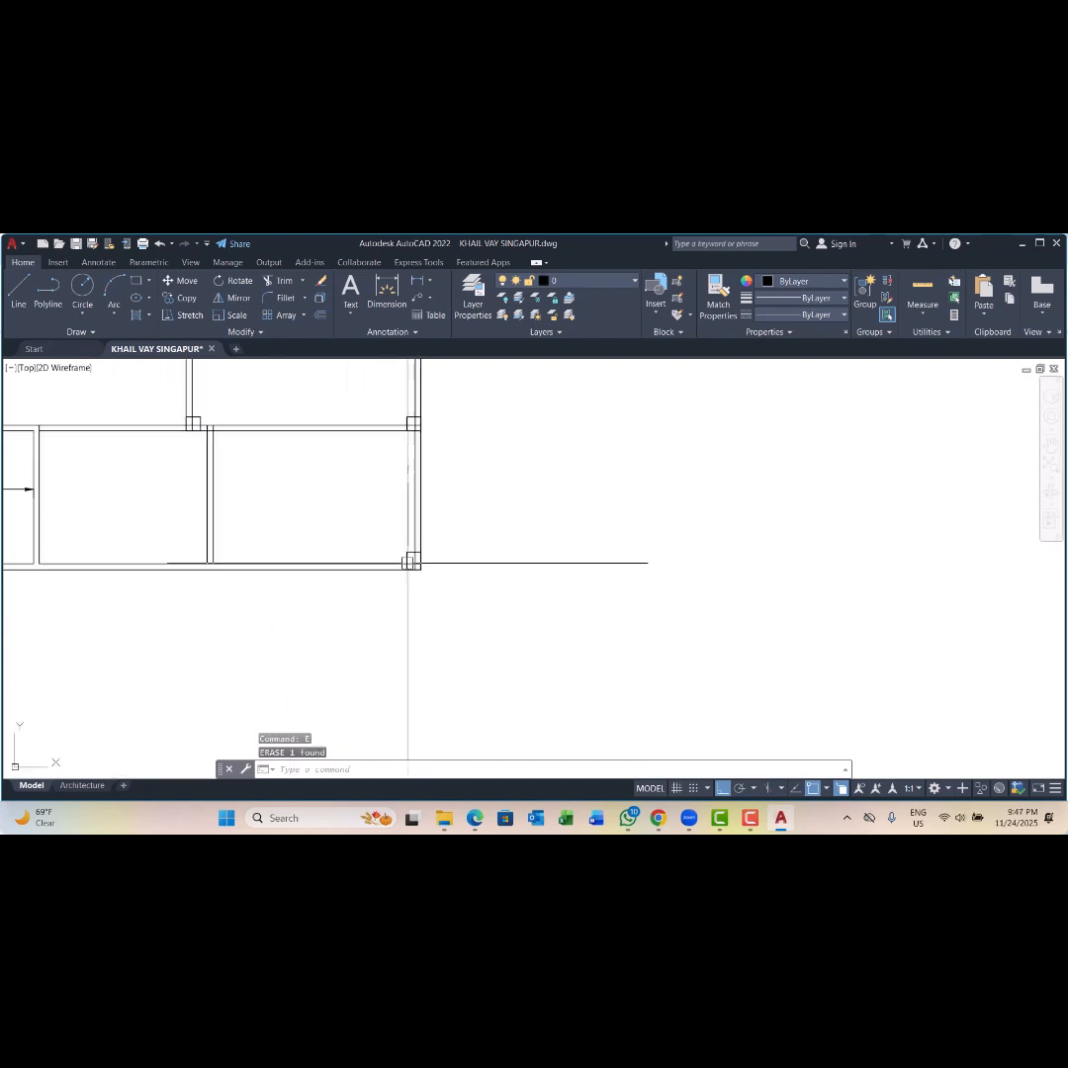
click(408, 559)
text(c)
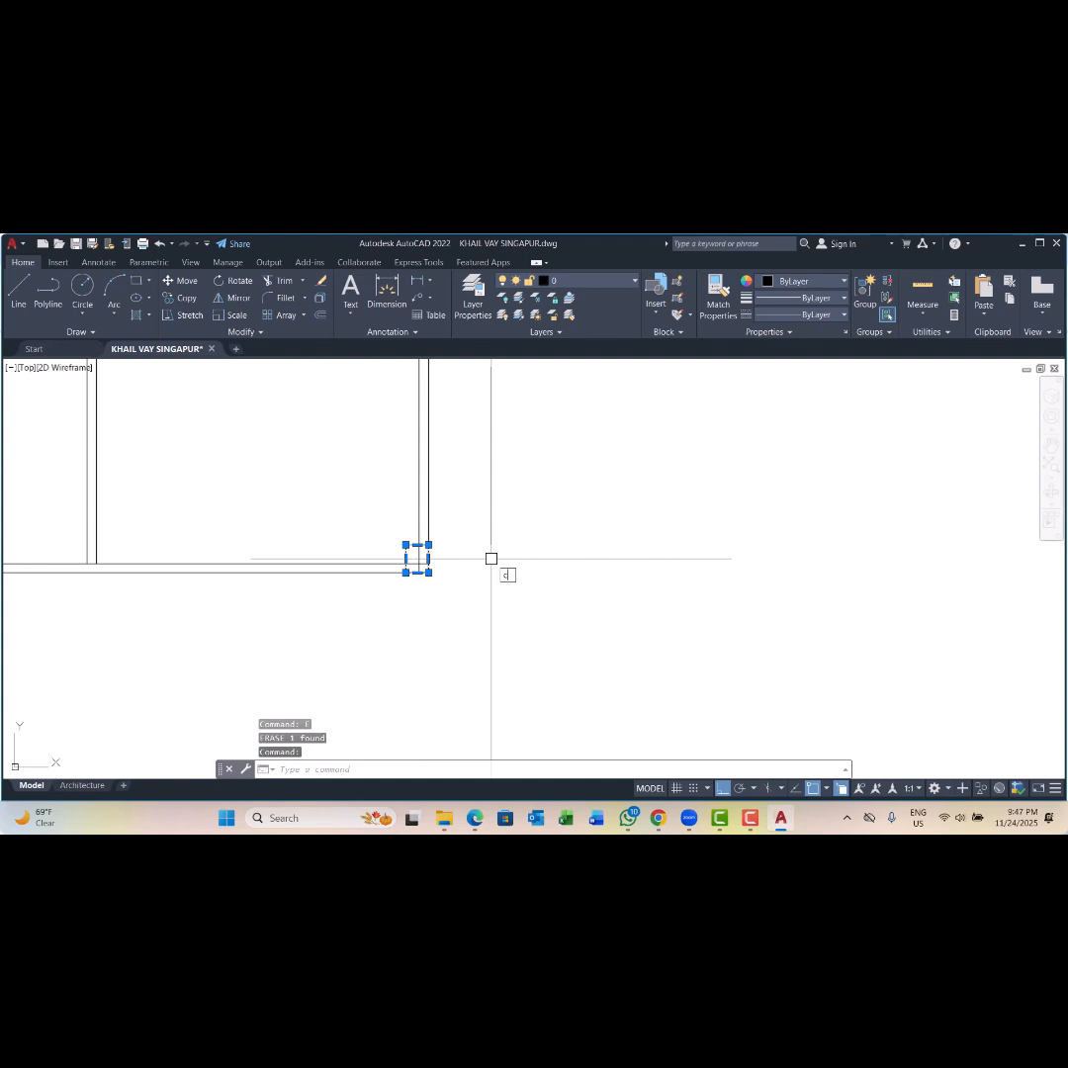
text(o)
key(Return)
click(428, 544)
scroll(447, 648, down, 7)
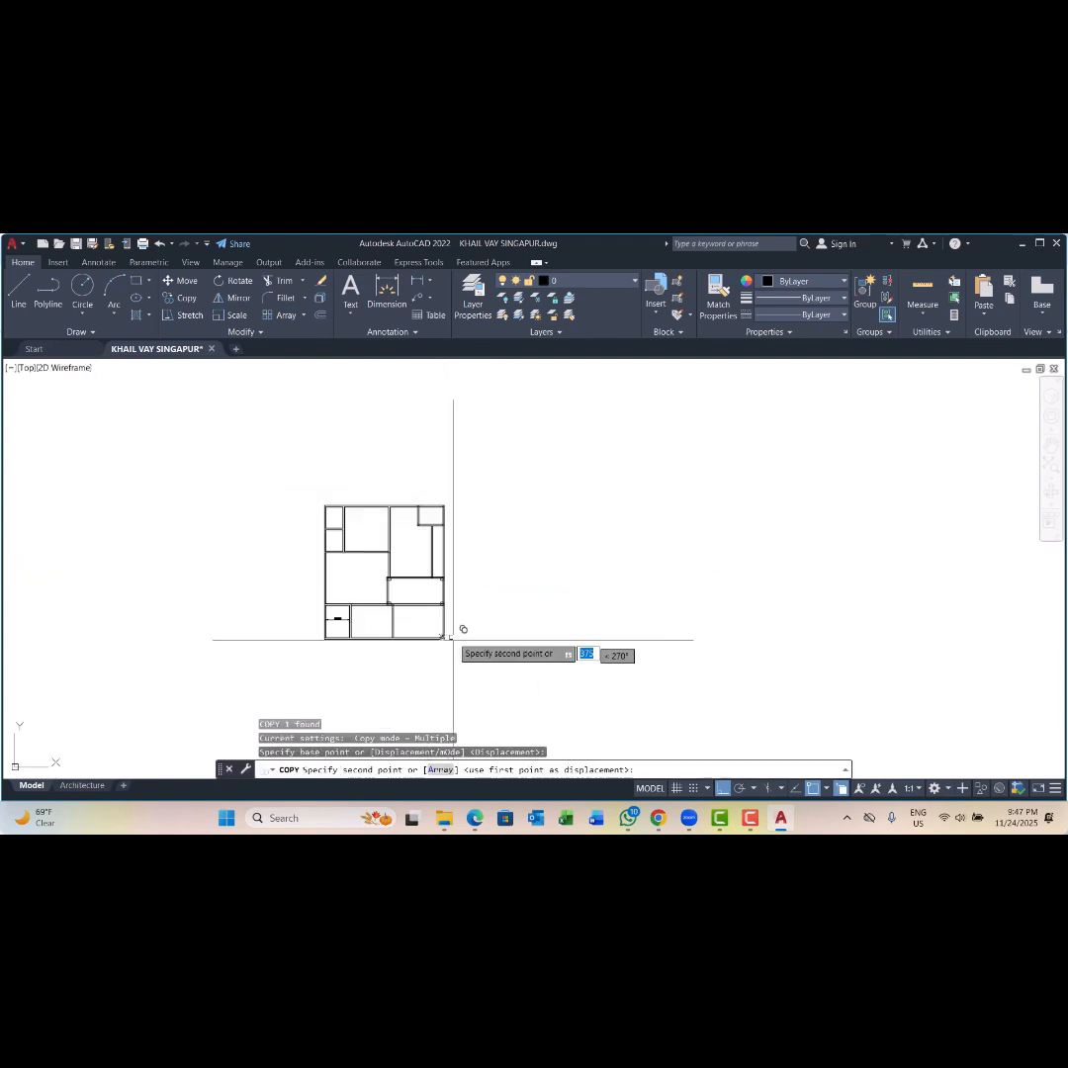
scroll(457, 484, up, 8)
click(393, 532)
scroll(404, 476, down, 4)
key(Escape)
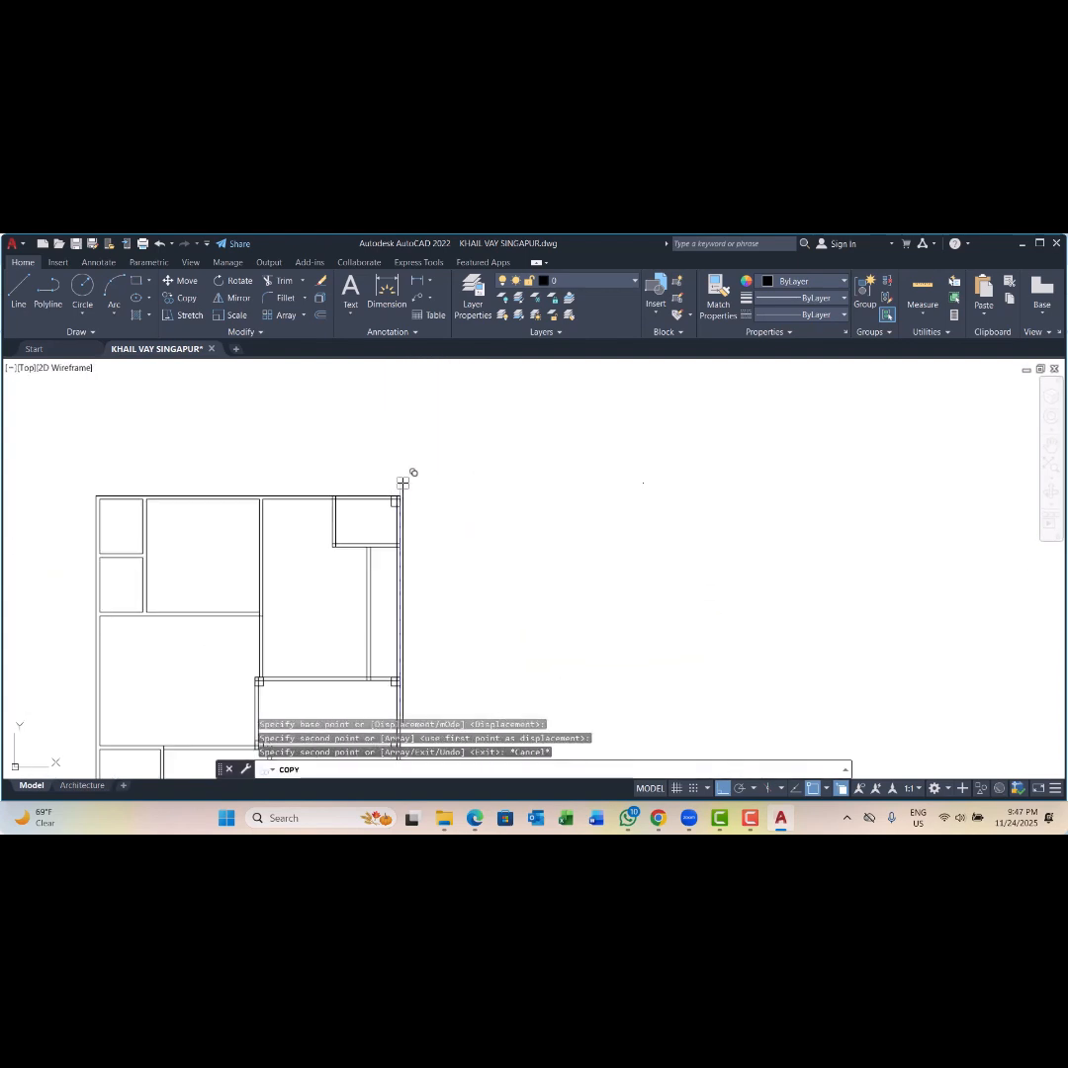
key(Escape)
scroll(401, 463, down, 2)
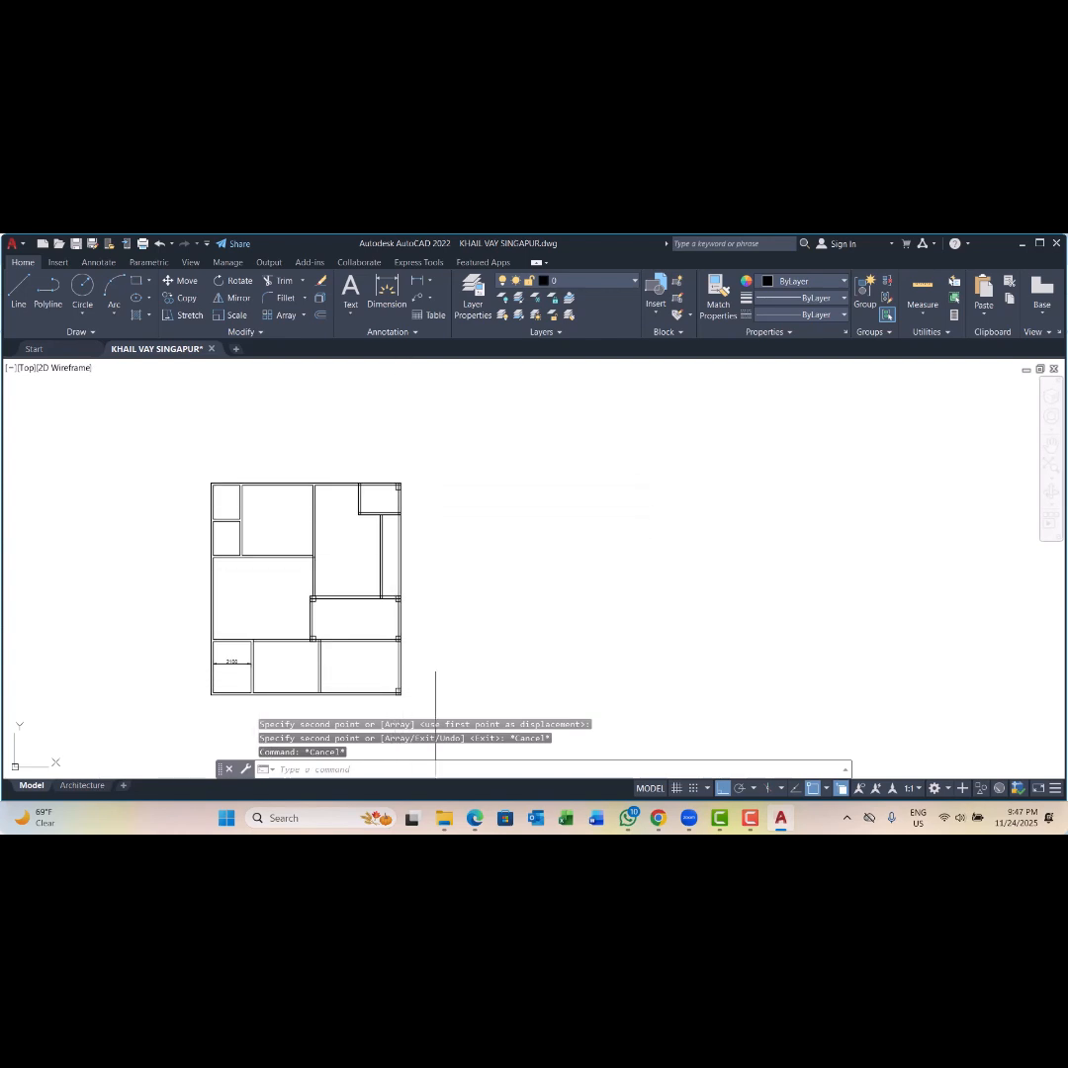
scroll(285, 645, up, 6)
click(350, 635)
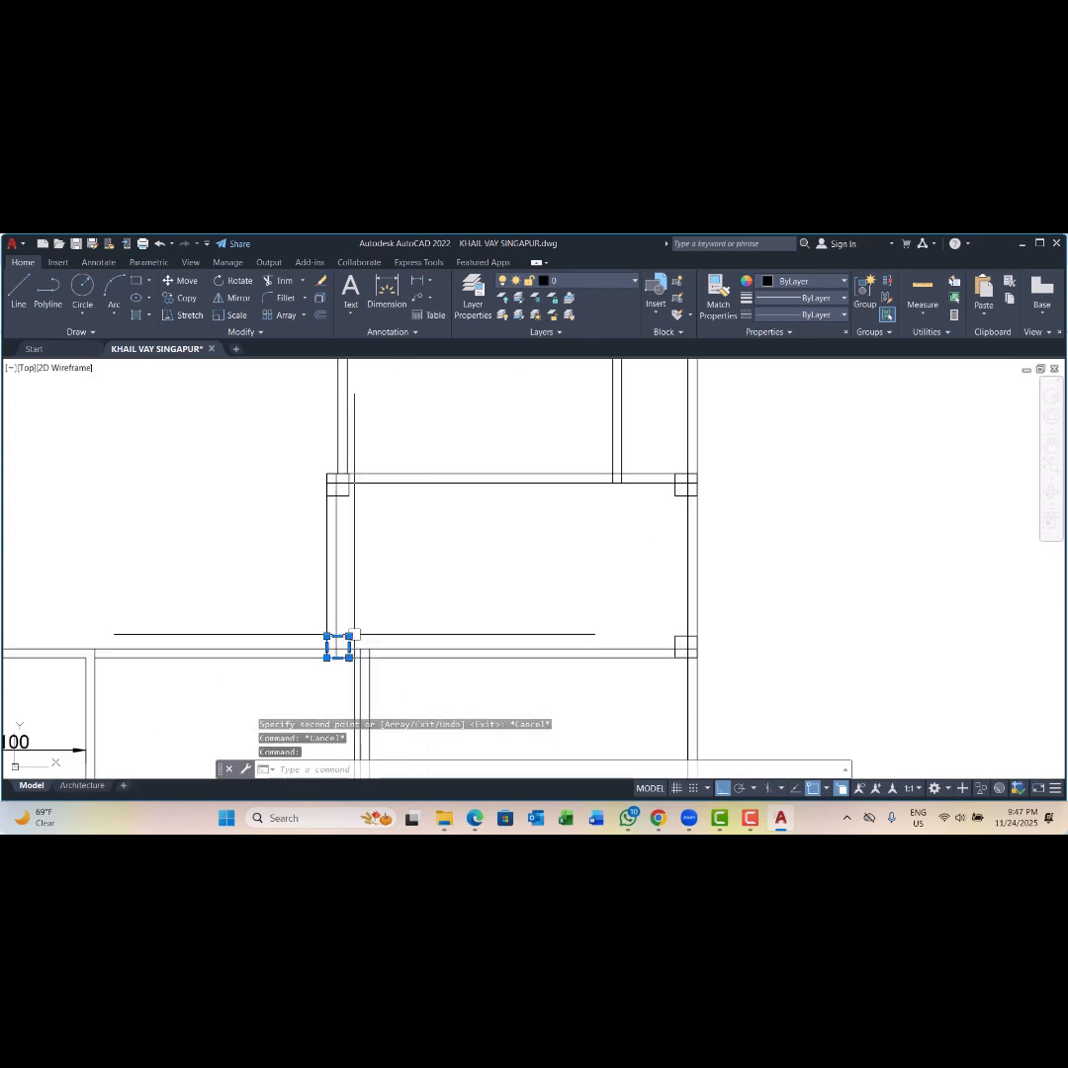
text(cp)
key(Return)
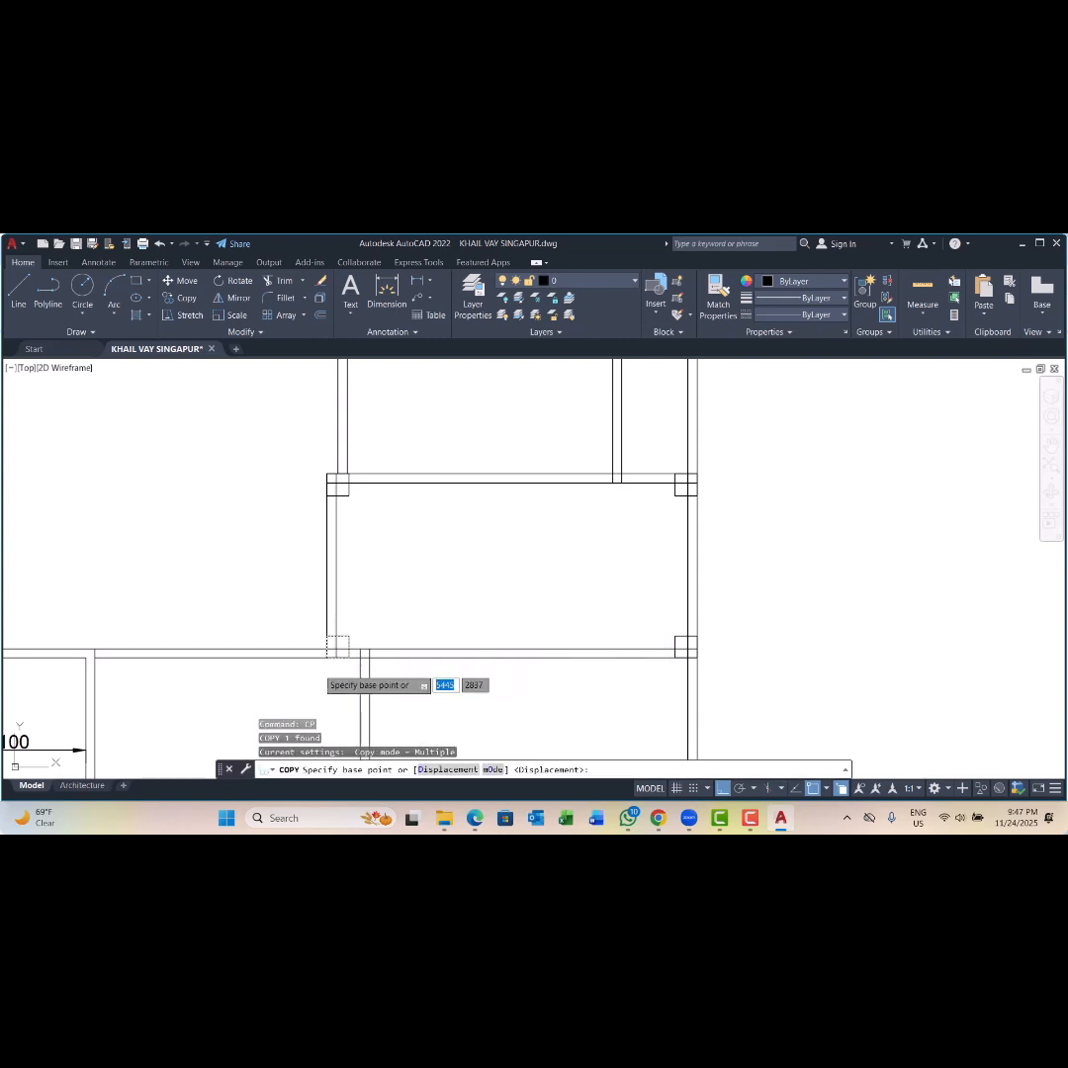
scroll(375, 614, up, 5)
scroll(365, 631, down, 6)
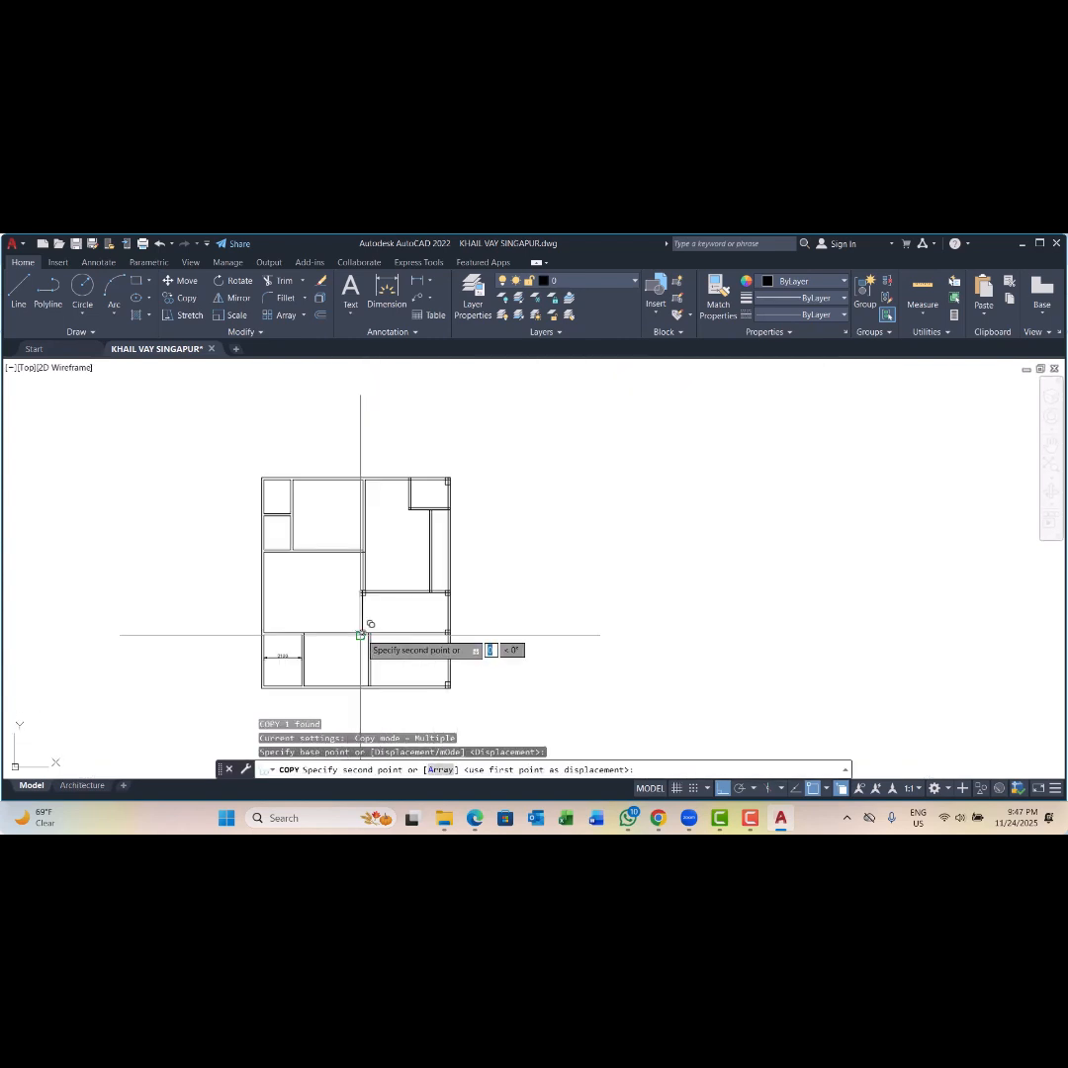
key(Escape)
key(Escape)
key(Escape)
Step: Copy the 300 x 375 column by its lower left corner from the house's lower right corner to the lower left outer corner
scroll(507, 709, up, 6)
click(492, 702)
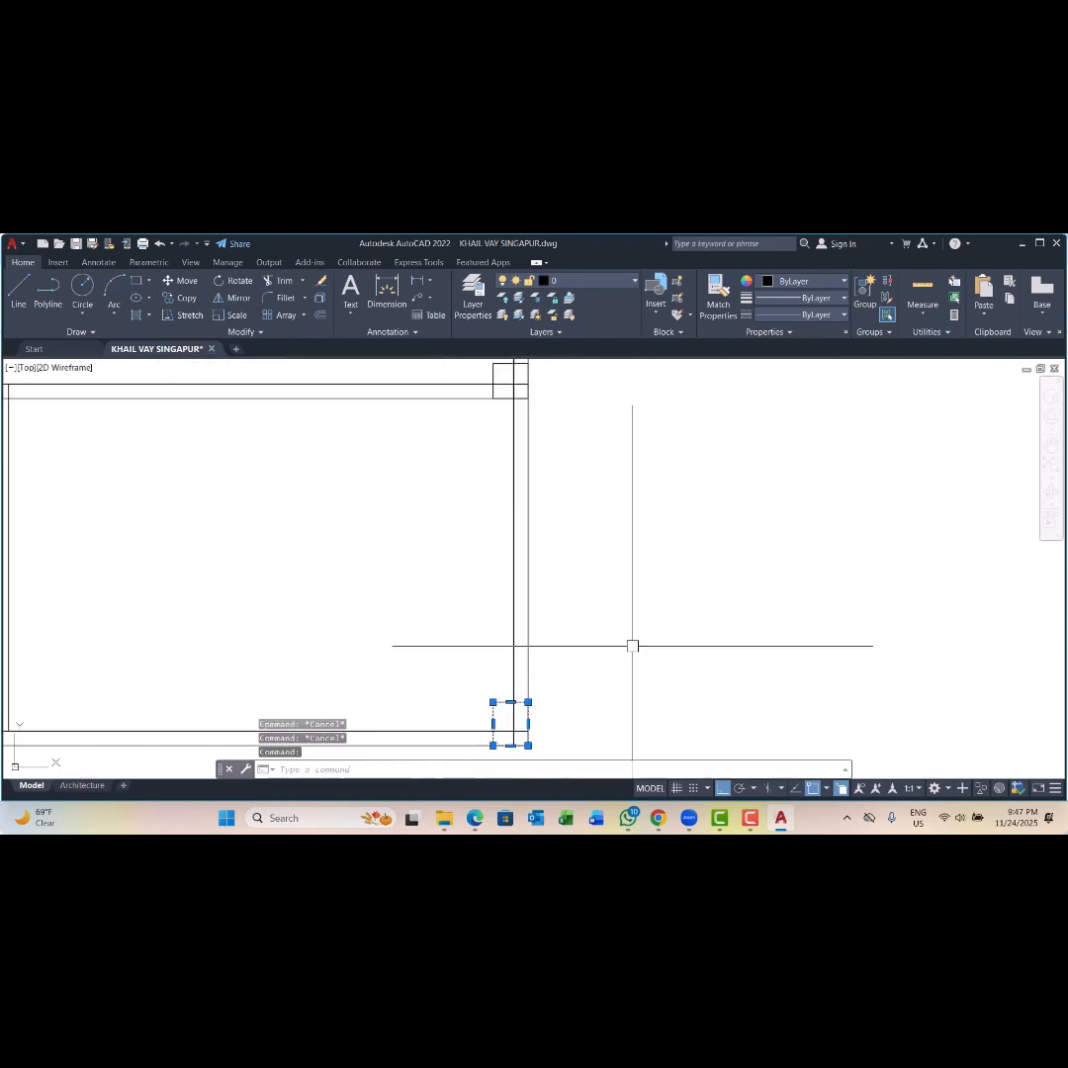
text(cp)
key(Return)
scroll(544, 638, down, 4)
scroll(545, 665, up, 2)
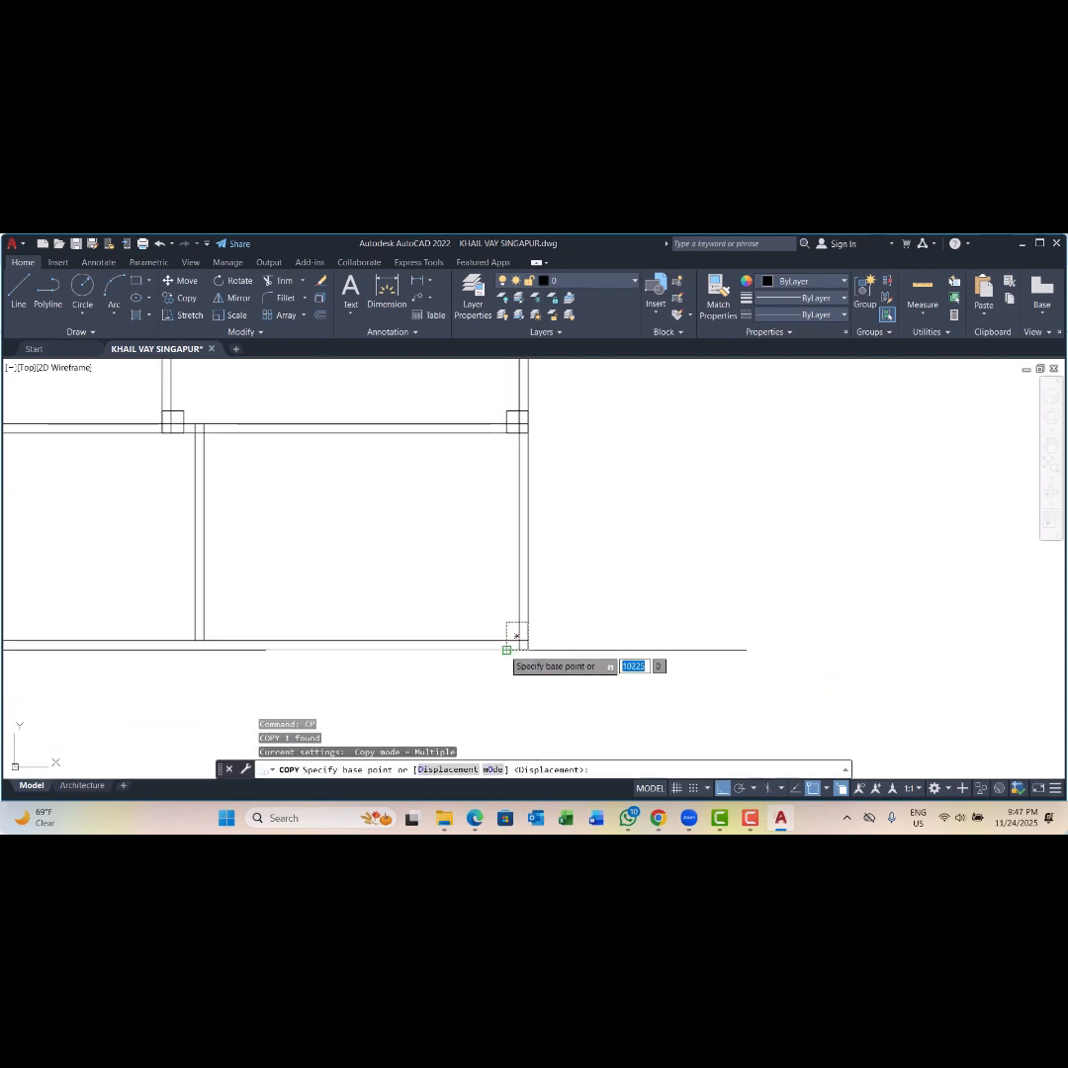
click(507, 648)
scroll(518, 646, down, 6)
scroll(318, 643, up, 6)
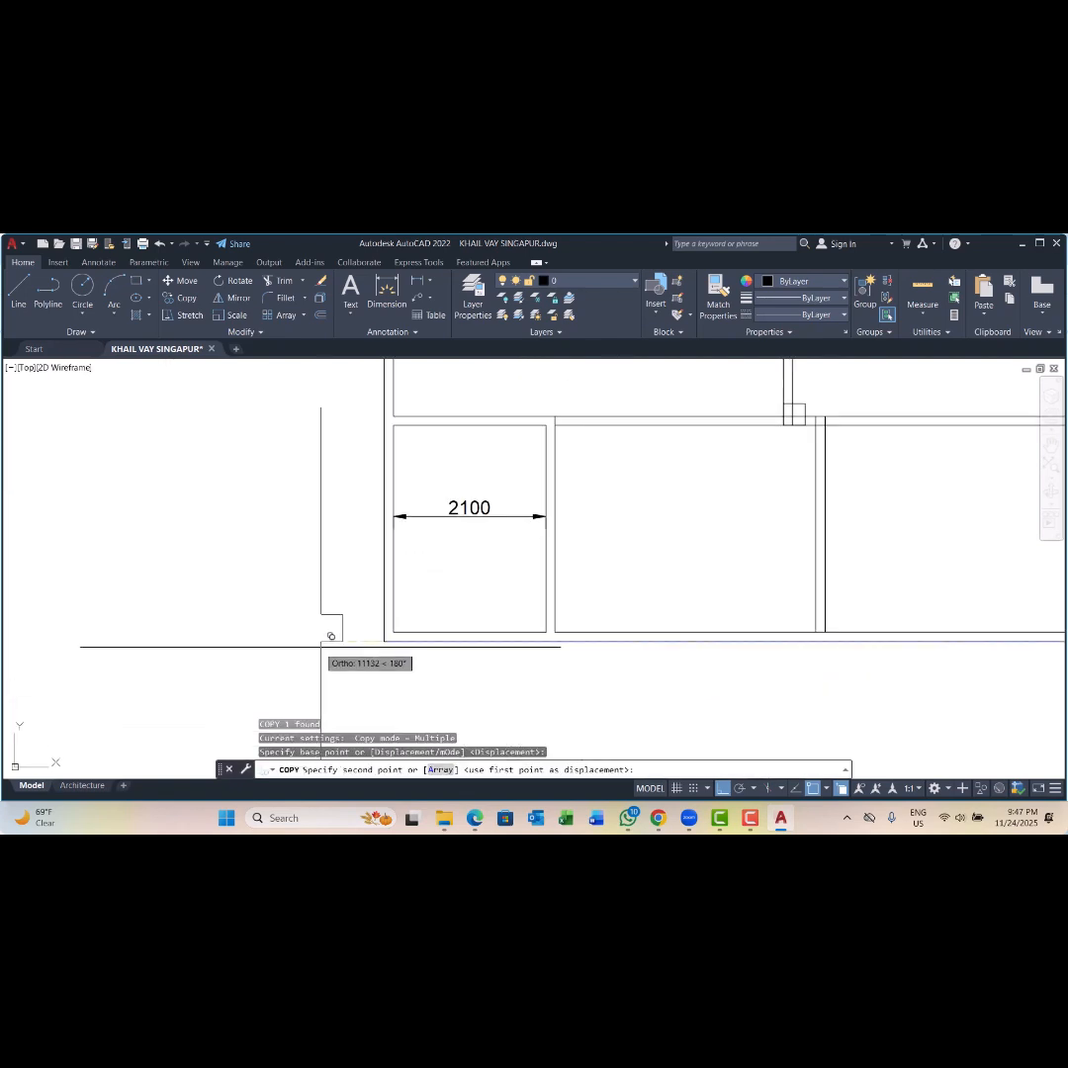
click(395, 633)
scroll(380, 647, down, 7)
scroll(682, 648, up, 5)
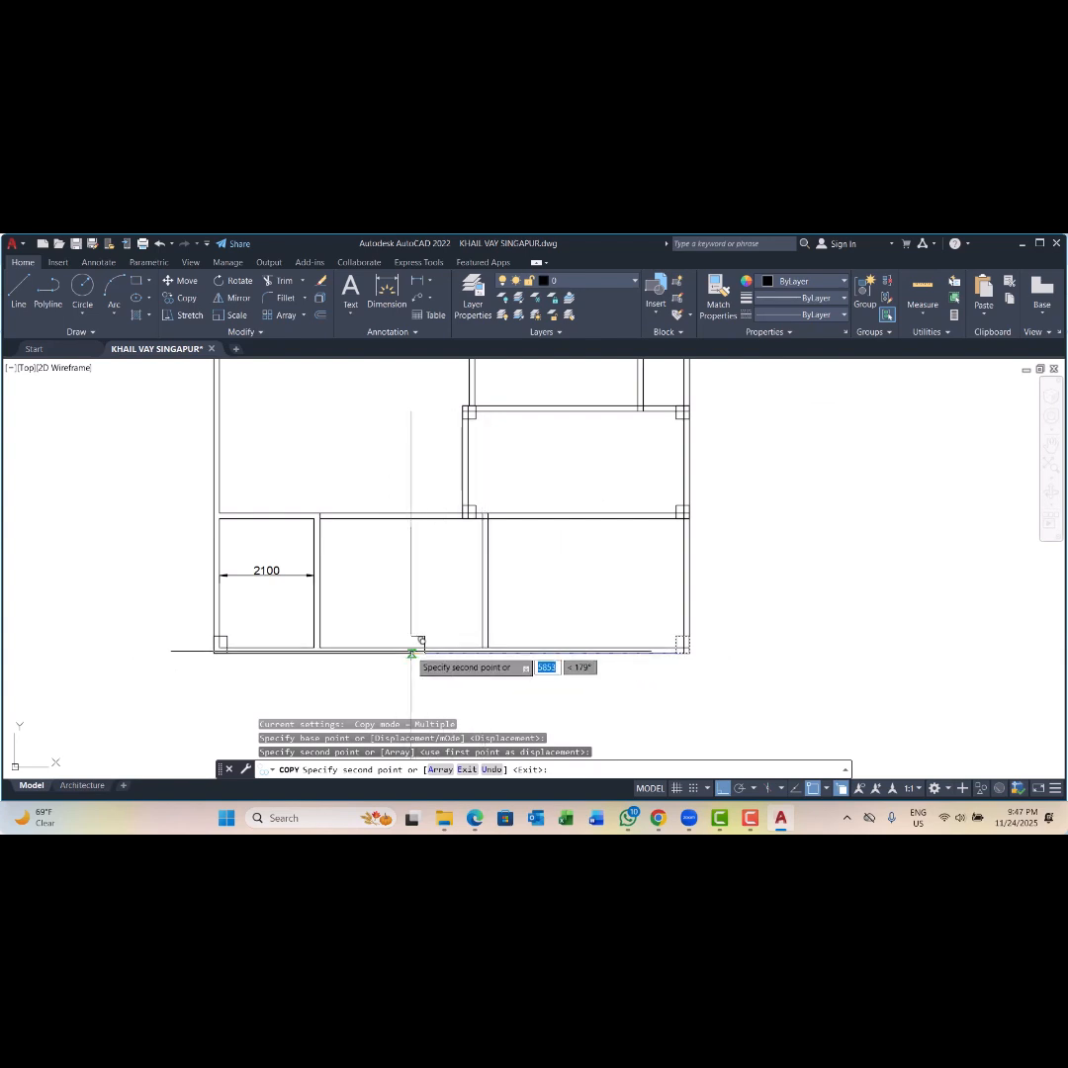
scroll(416, 651, up, 3)
scroll(441, 640, down, 5)
key(Escape)
key(Escape)
key(Escape)
Step: Copy the lower right 300 x 375 column by its bottom edge midpoint to the midpoint of the house's bottom outer wall line
scroll(445, 641, up, 2)
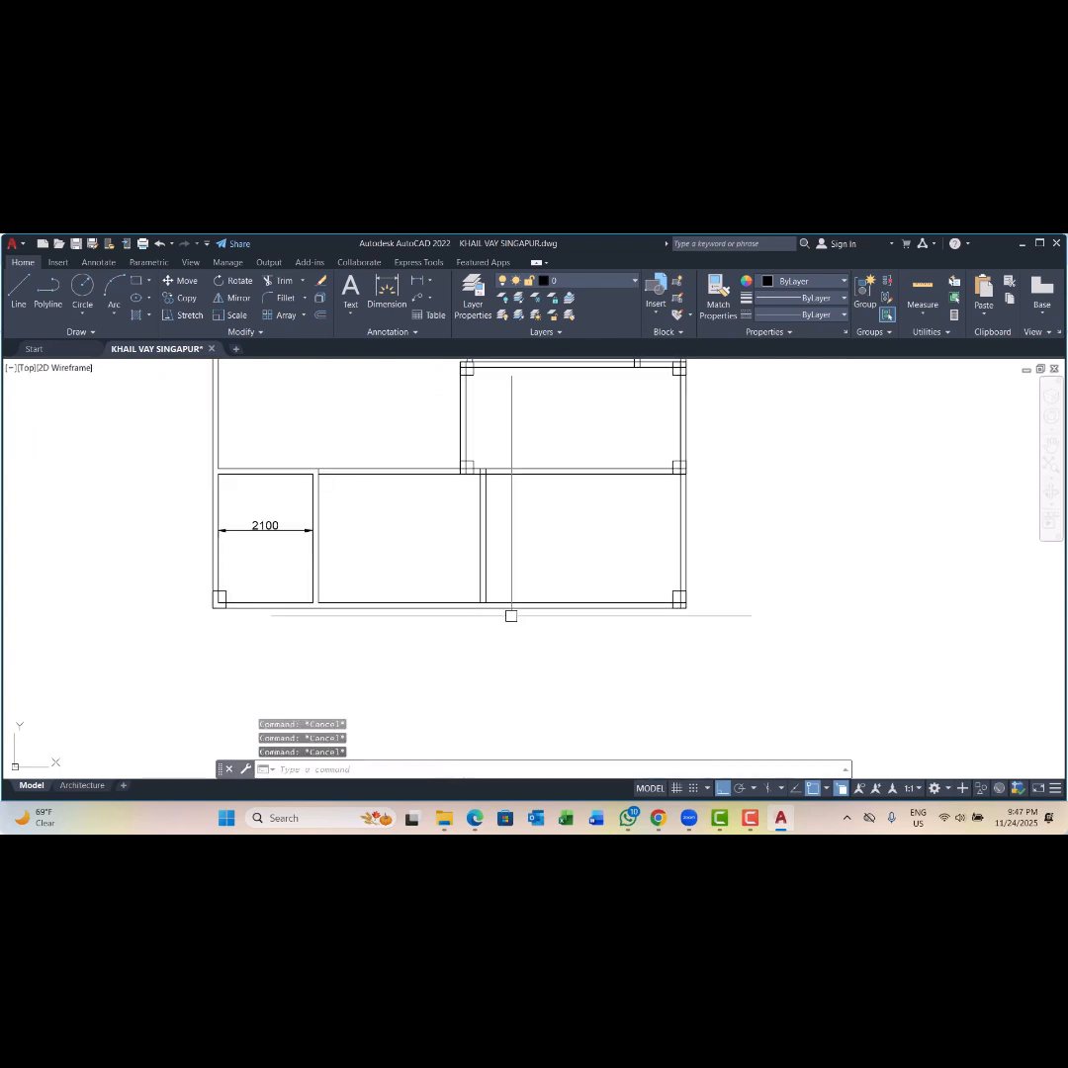
click(521, 613)
scroll(657, 605, up, 4)
key(Escape)
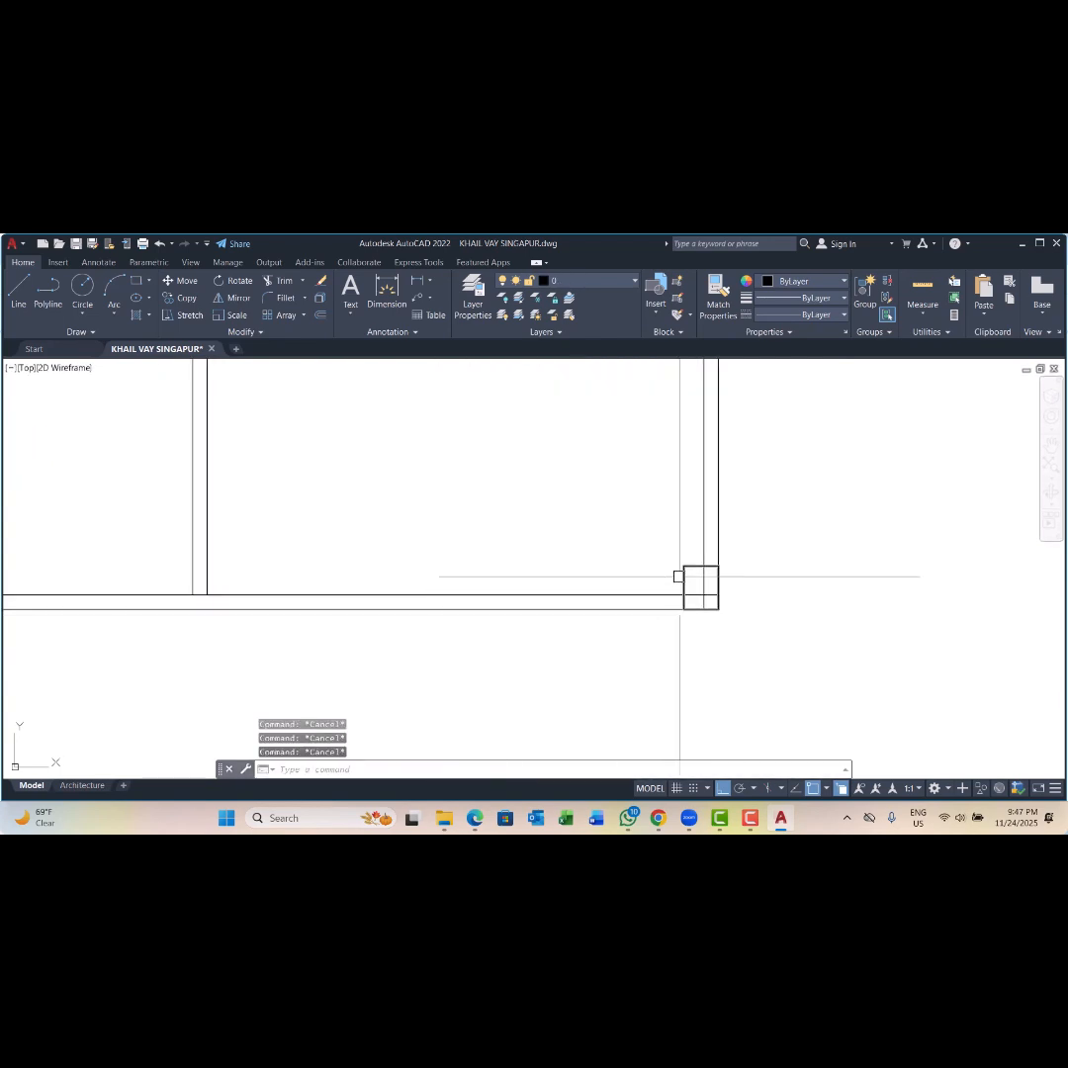
text(co)
key(Return)
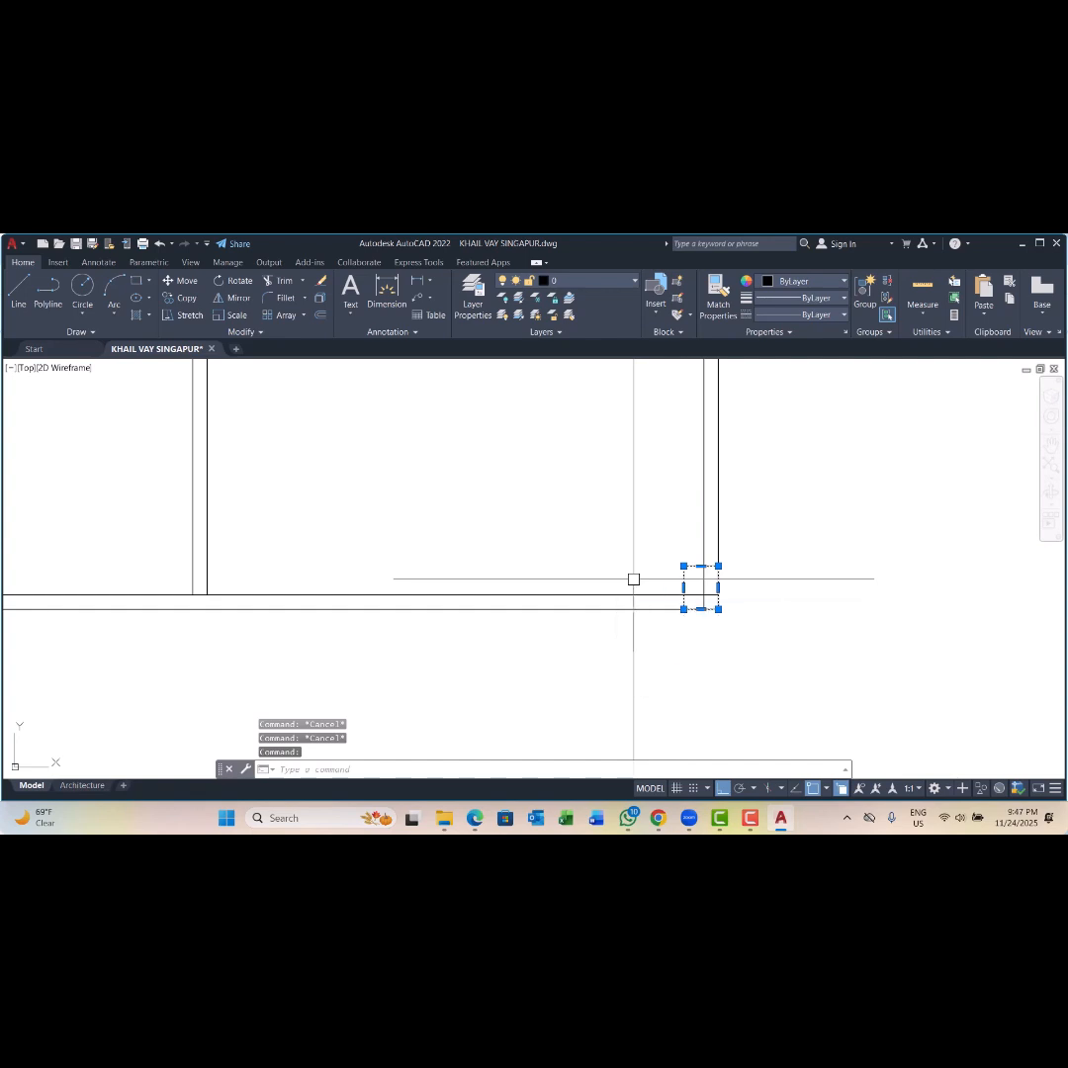
click(701, 609)
scroll(689, 606, down, 4)
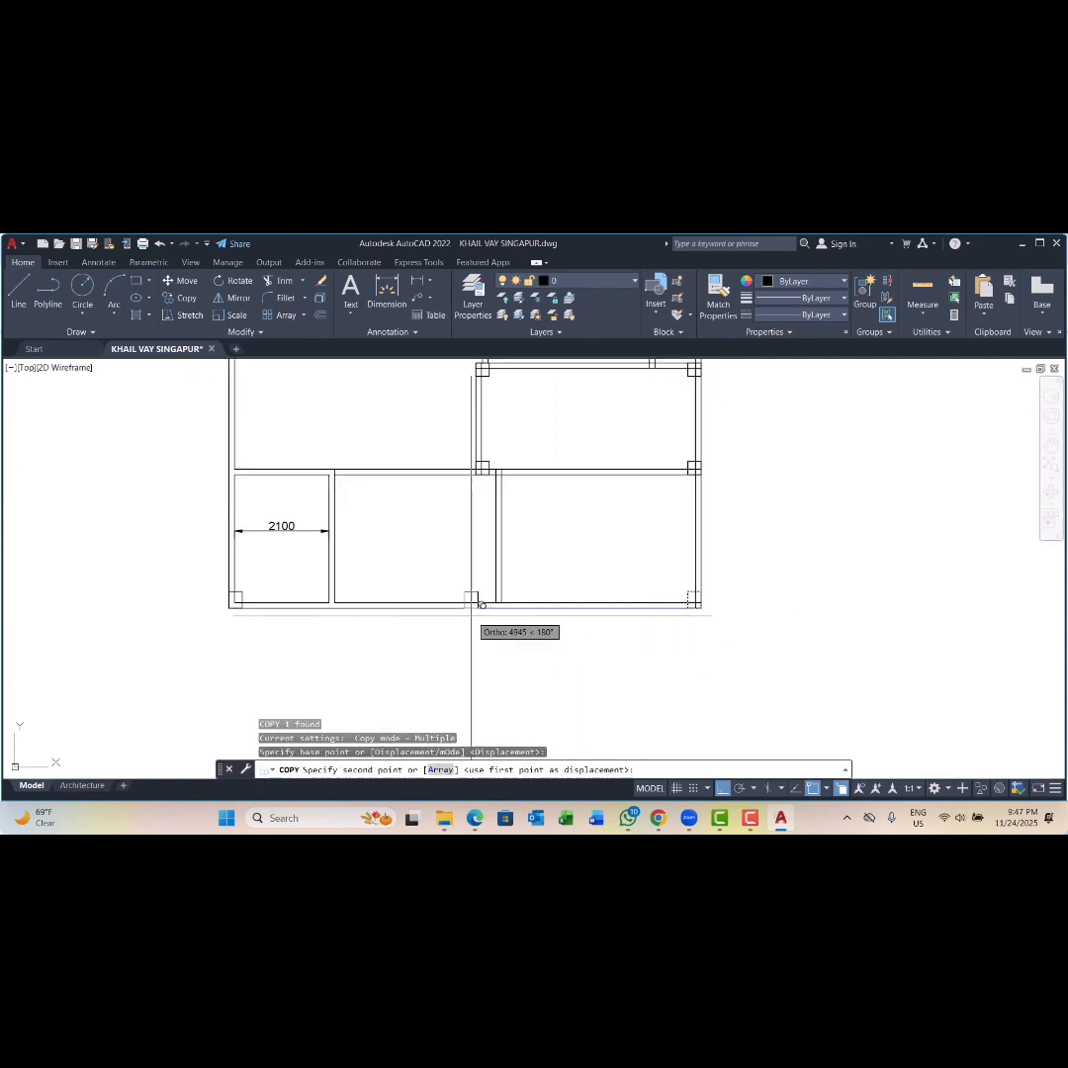
click(471, 603)
key(Escape)
key(Escape)
key(Escape)
scroll(489, 611, down, 2)
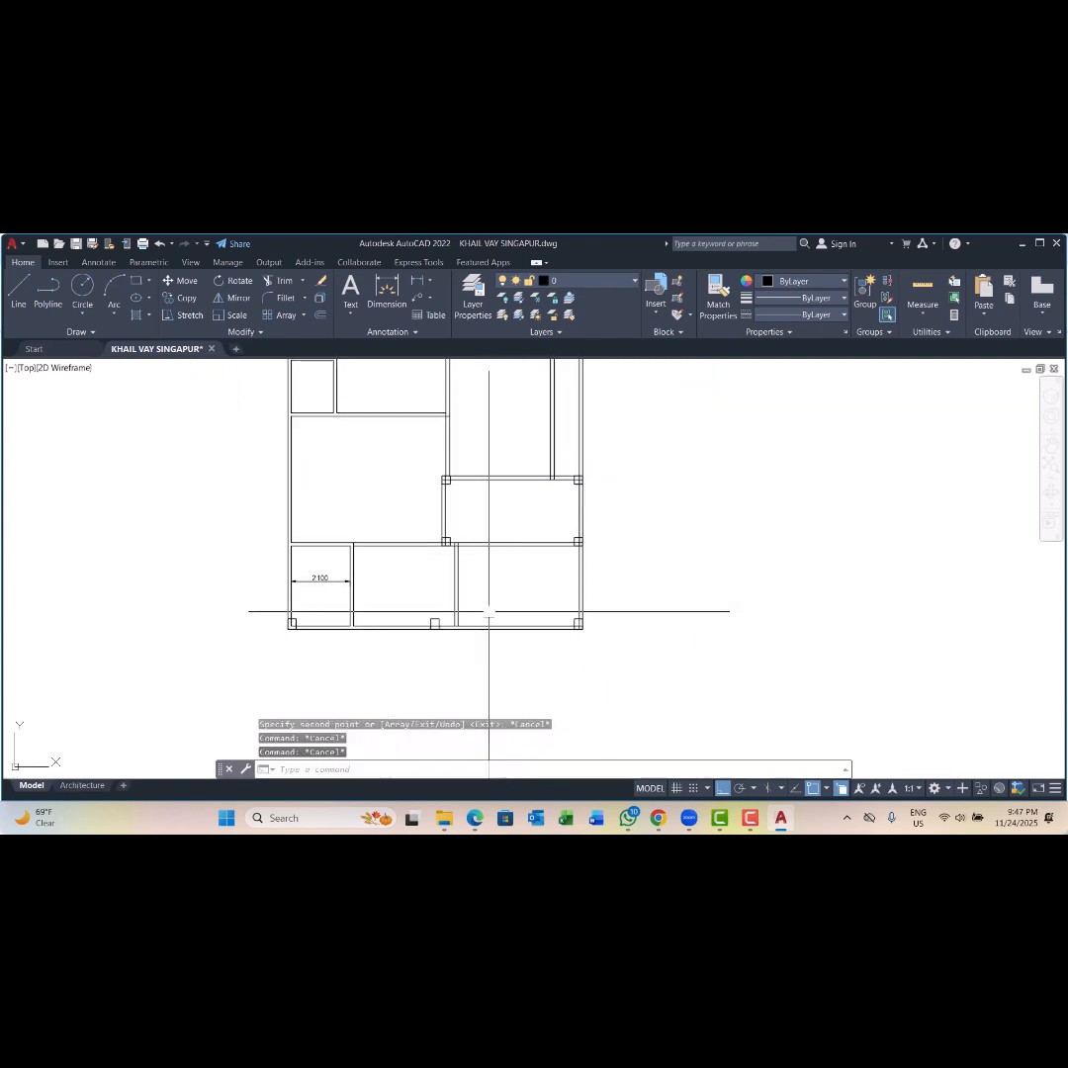
Step: Draw a vertical construction line through the centre of the square column at the middle right room's lower left corner
scroll(446, 581, down, 3)
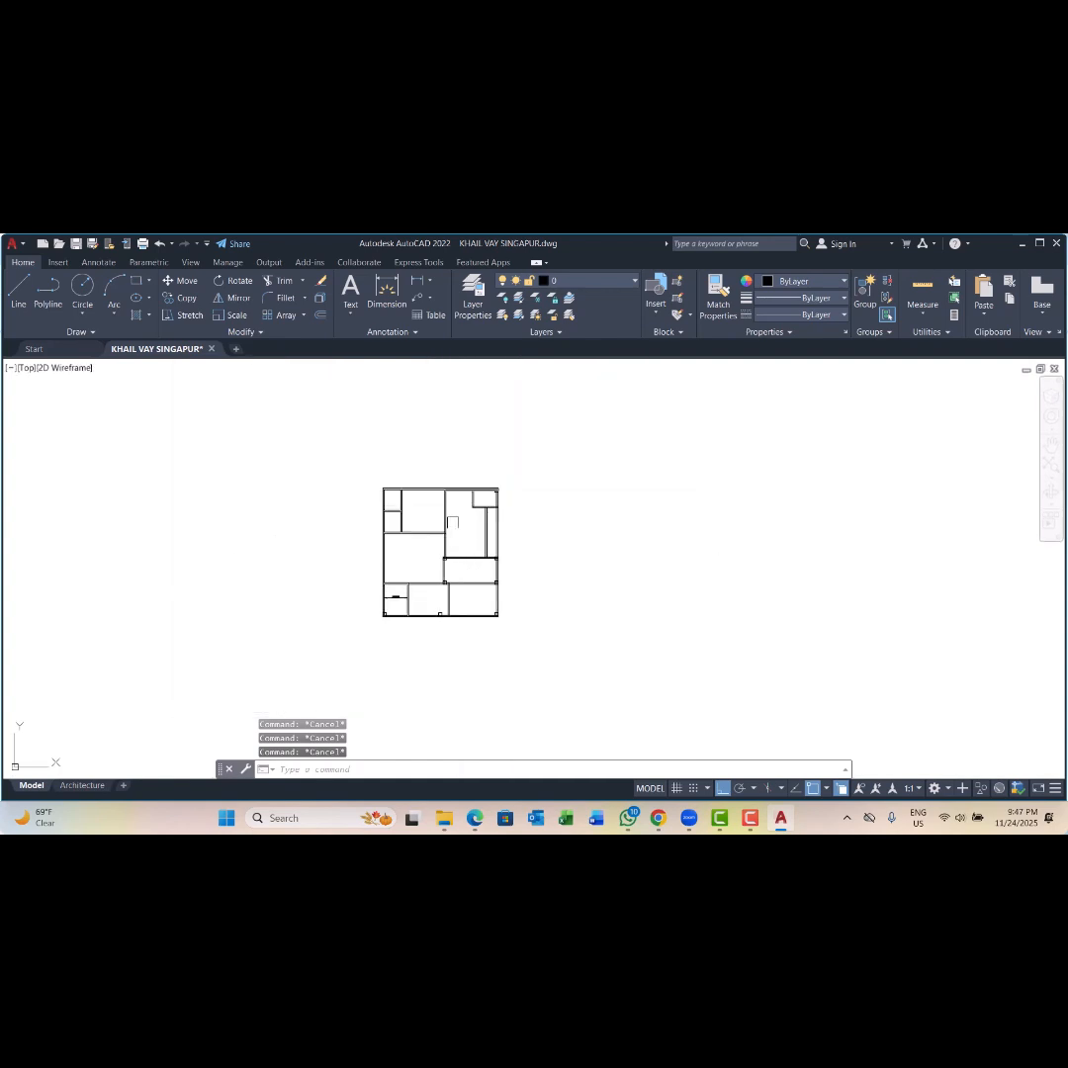
scroll(443, 617, up, 6)
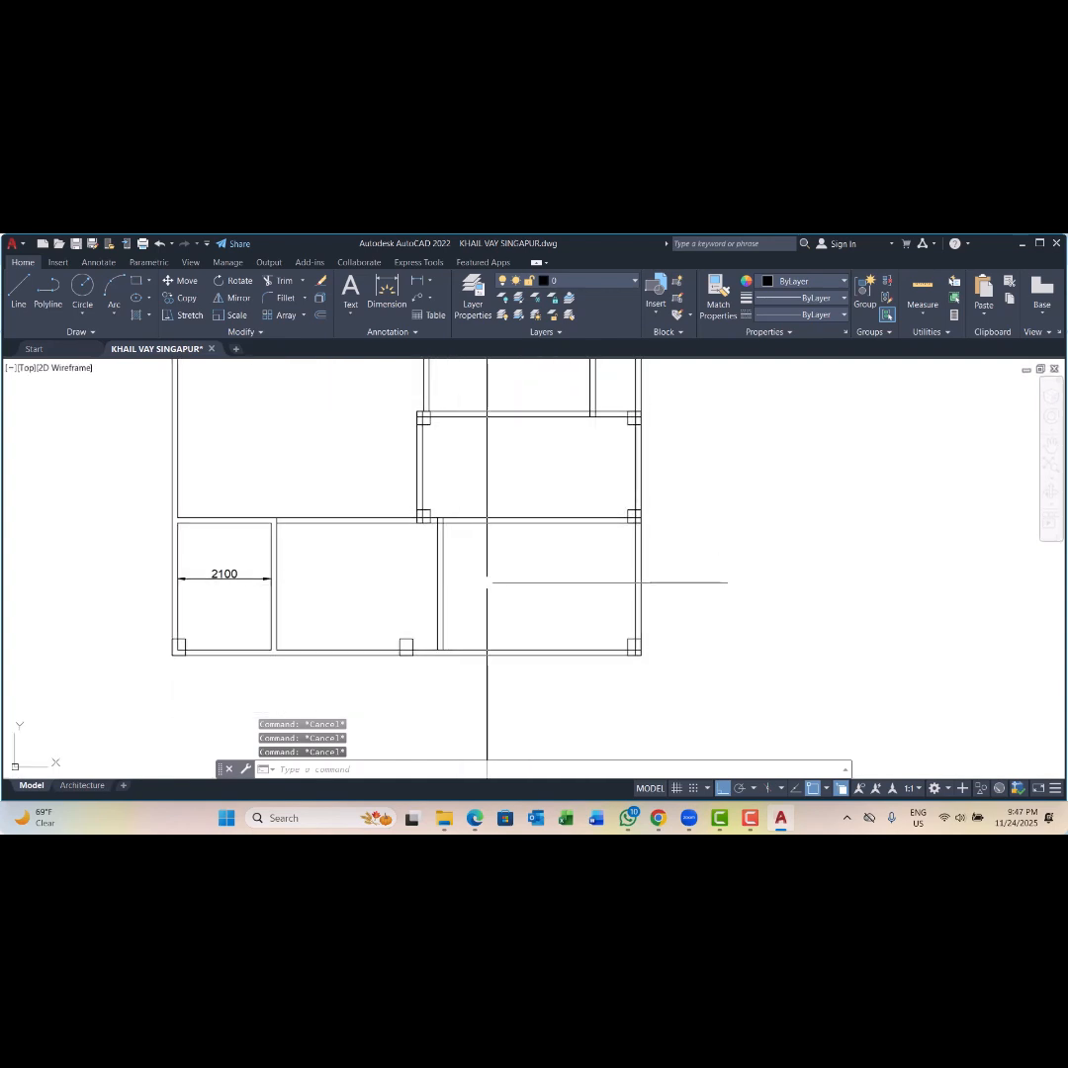
text(o)
key(Return)
text(xl)
key(Return)
text(v)
key(Return)
scroll(405, 535, up, 5)
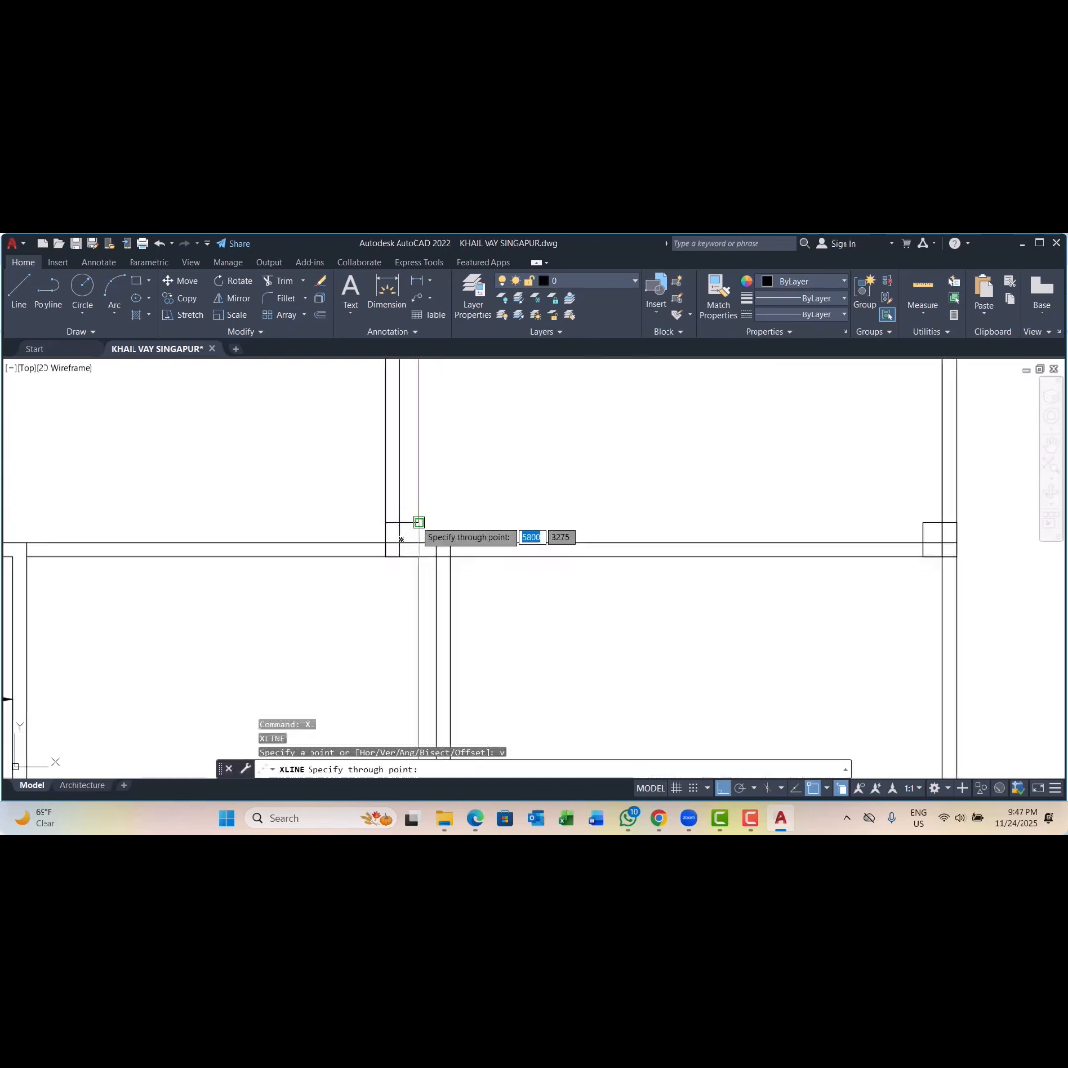
click(405, 535)
key(Escape)
scroll(413, 492, down, 6)
key(Escape)
Step: Move the middle column on the bottom wall horizontally so it is centred on the vertical construction line
scroll(424, 568, up, 4)
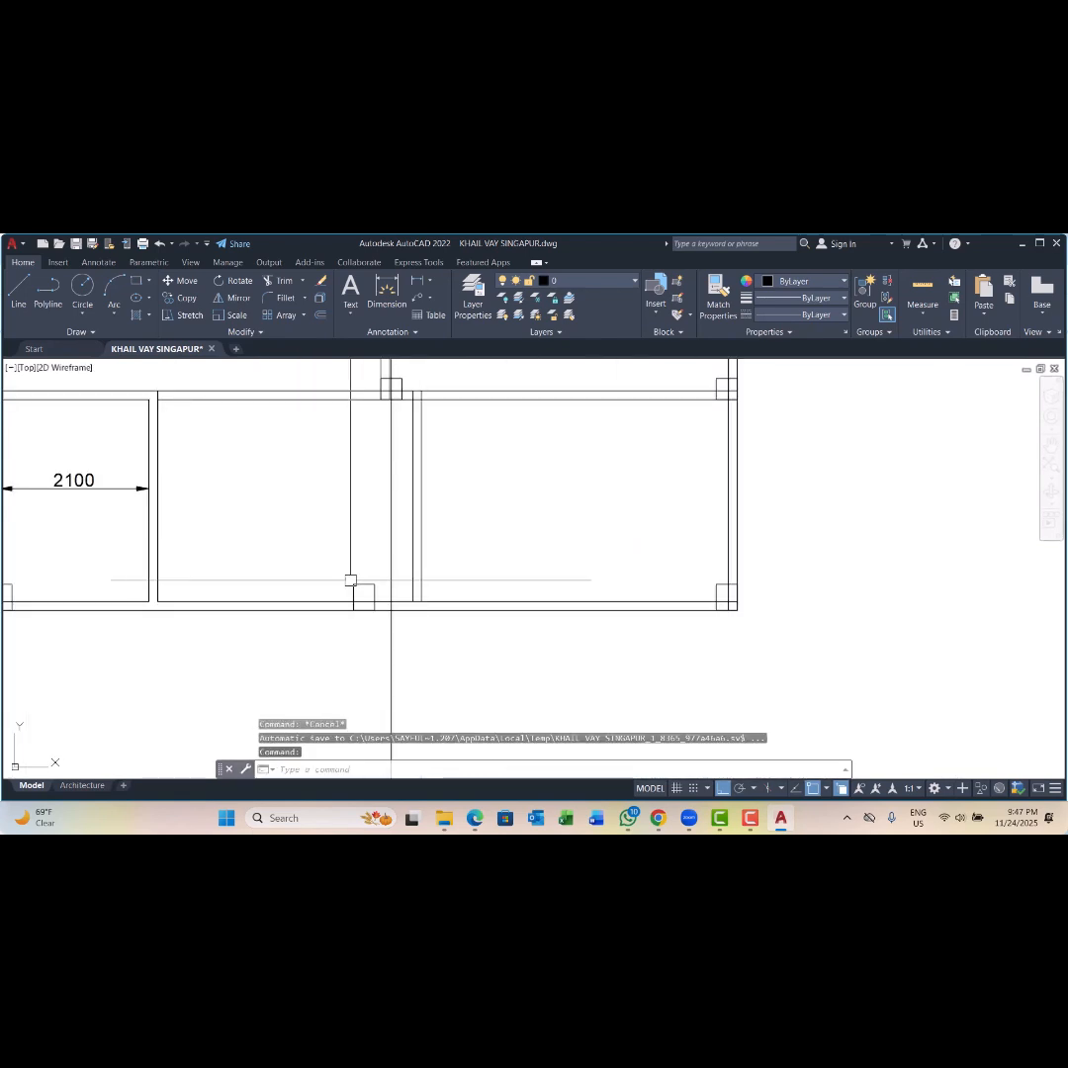
click(354, 583)
text(m)
key(Return)
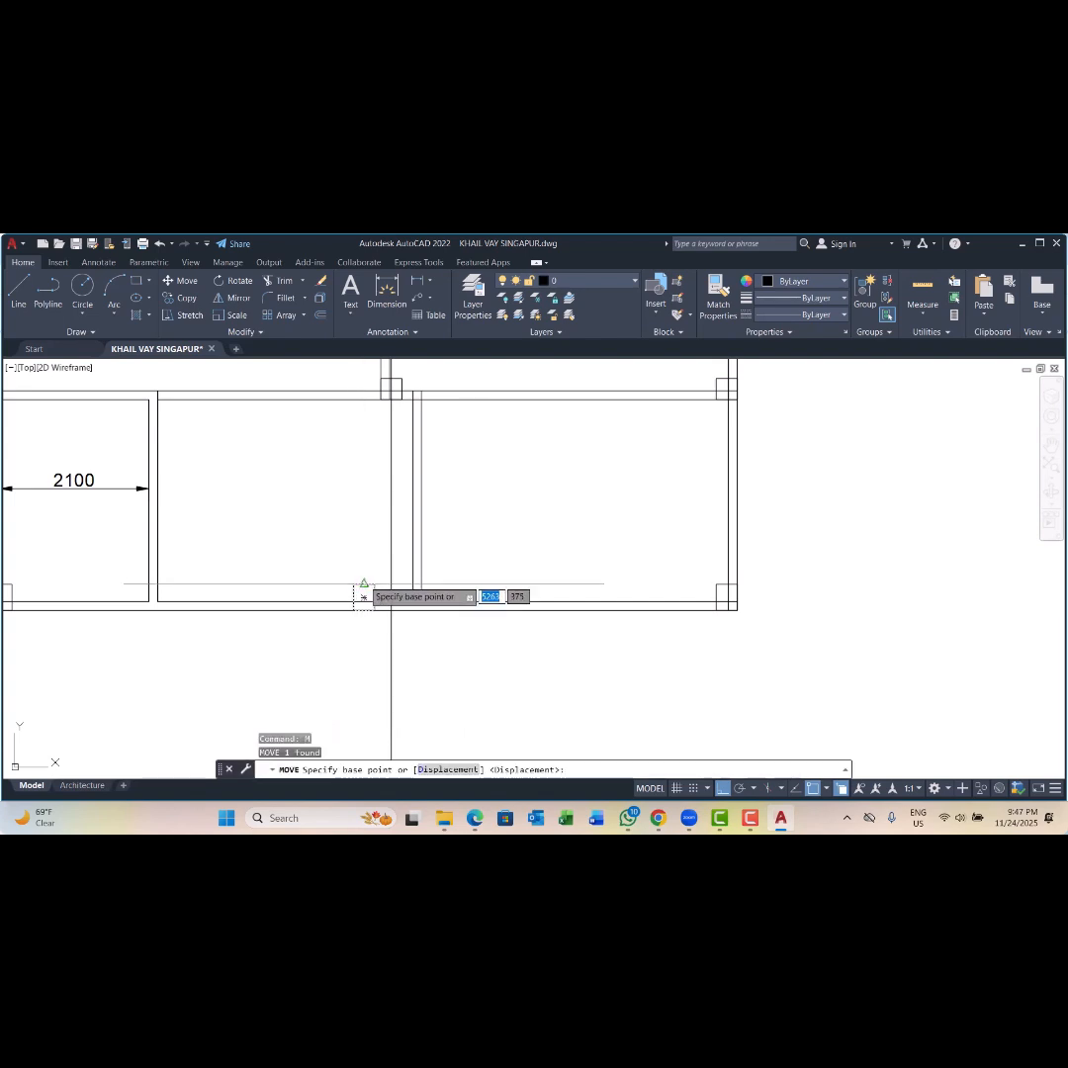
click(375, 584)
click(405, 569)
Step: Copy the square column at the middle right room's upper left corner by its top edge midpoint to the top outer wall on the vertical construction line
scroll(435, 563, down, 6)
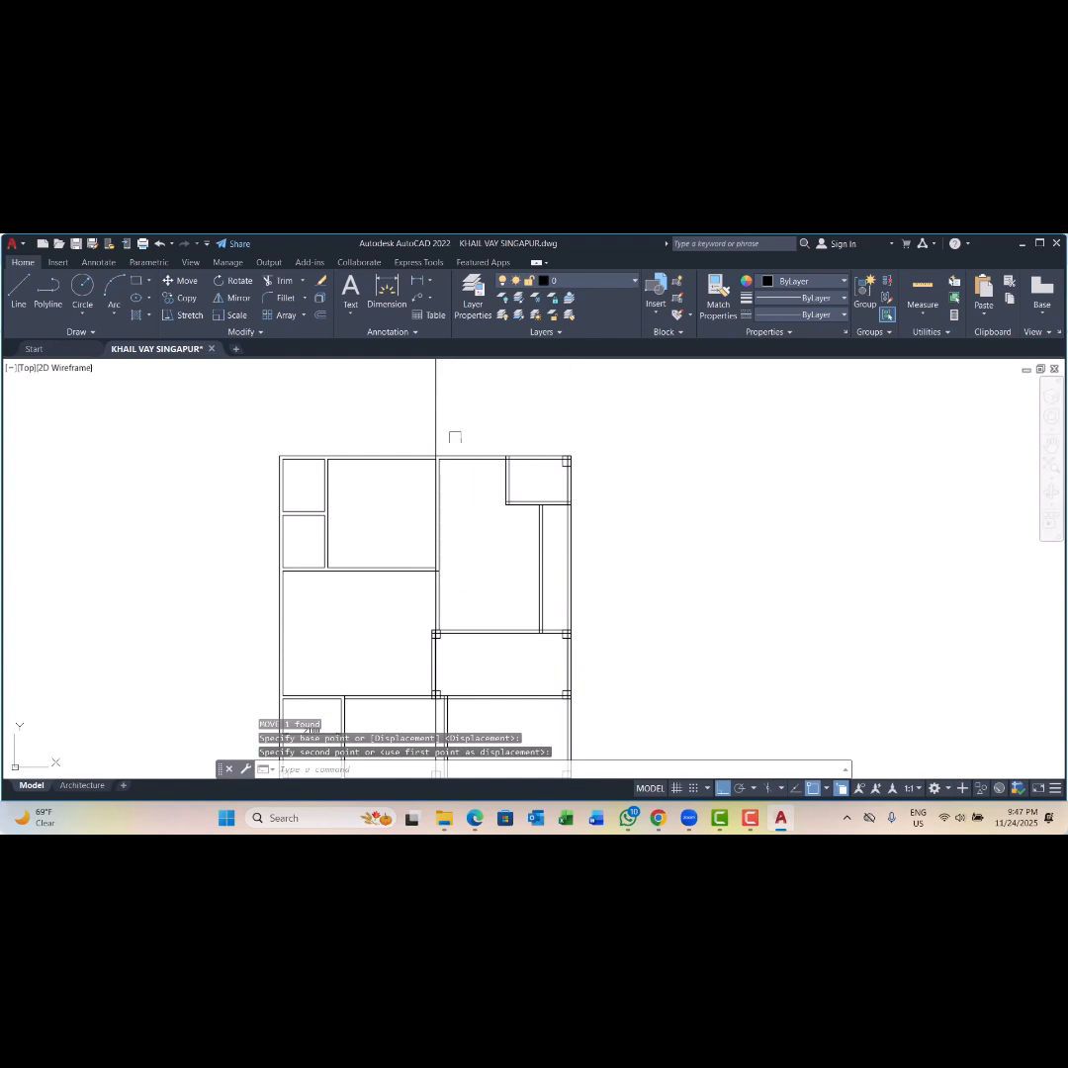
scroll(446, 639, up, 6)
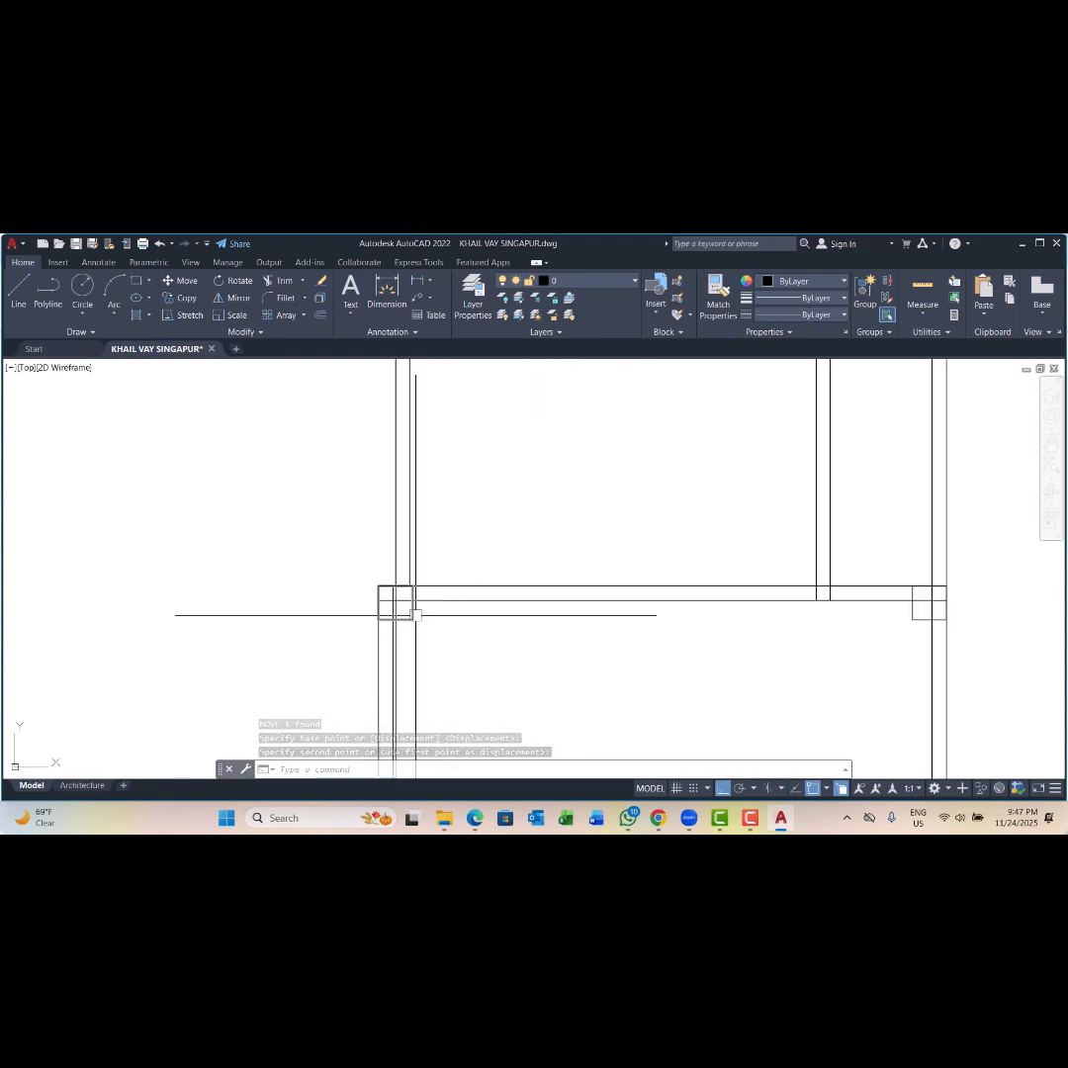
click(413, 612)
scroll(494, 634, down, 6)
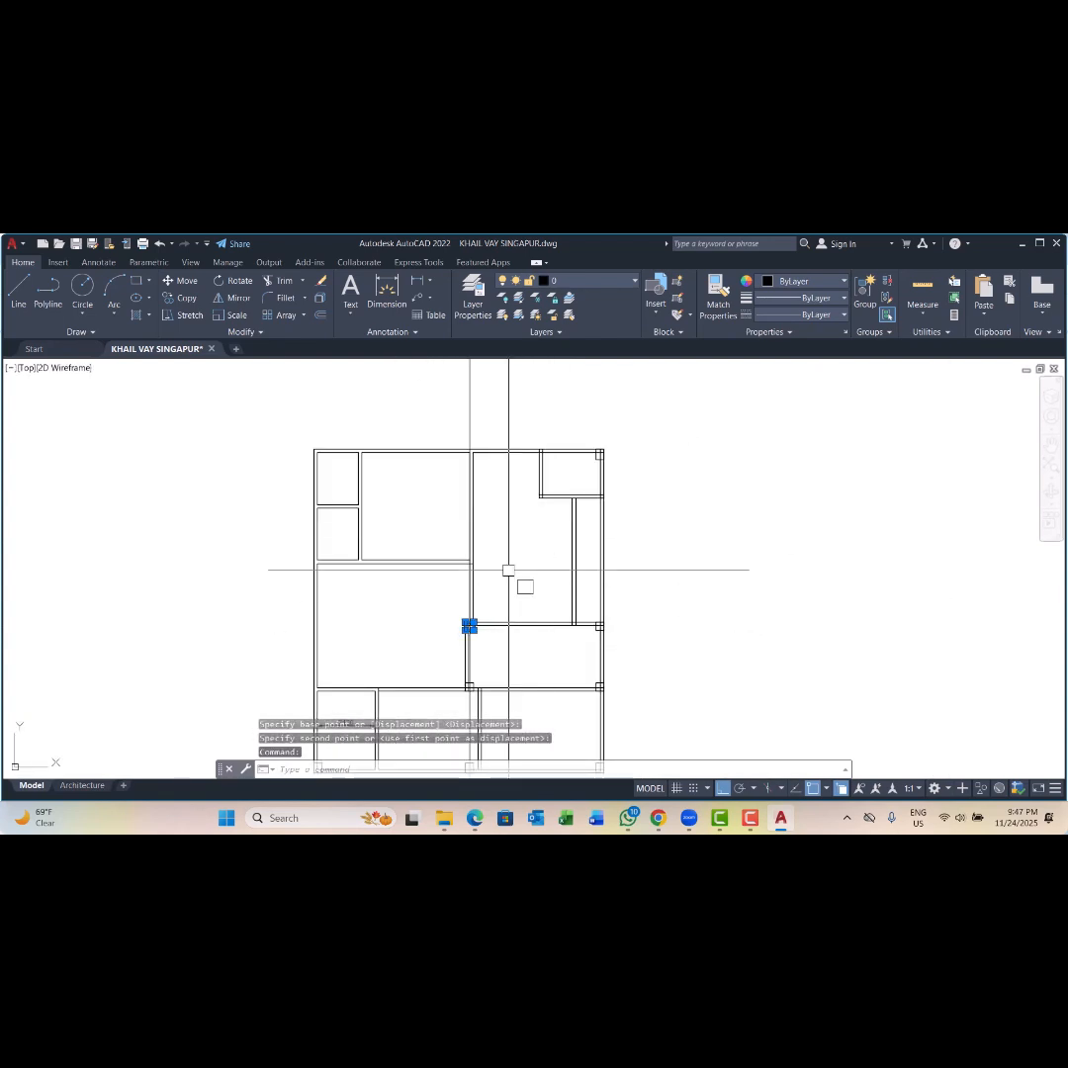
text(cp)
key(Return)
scroll(455, 618, up, 6)
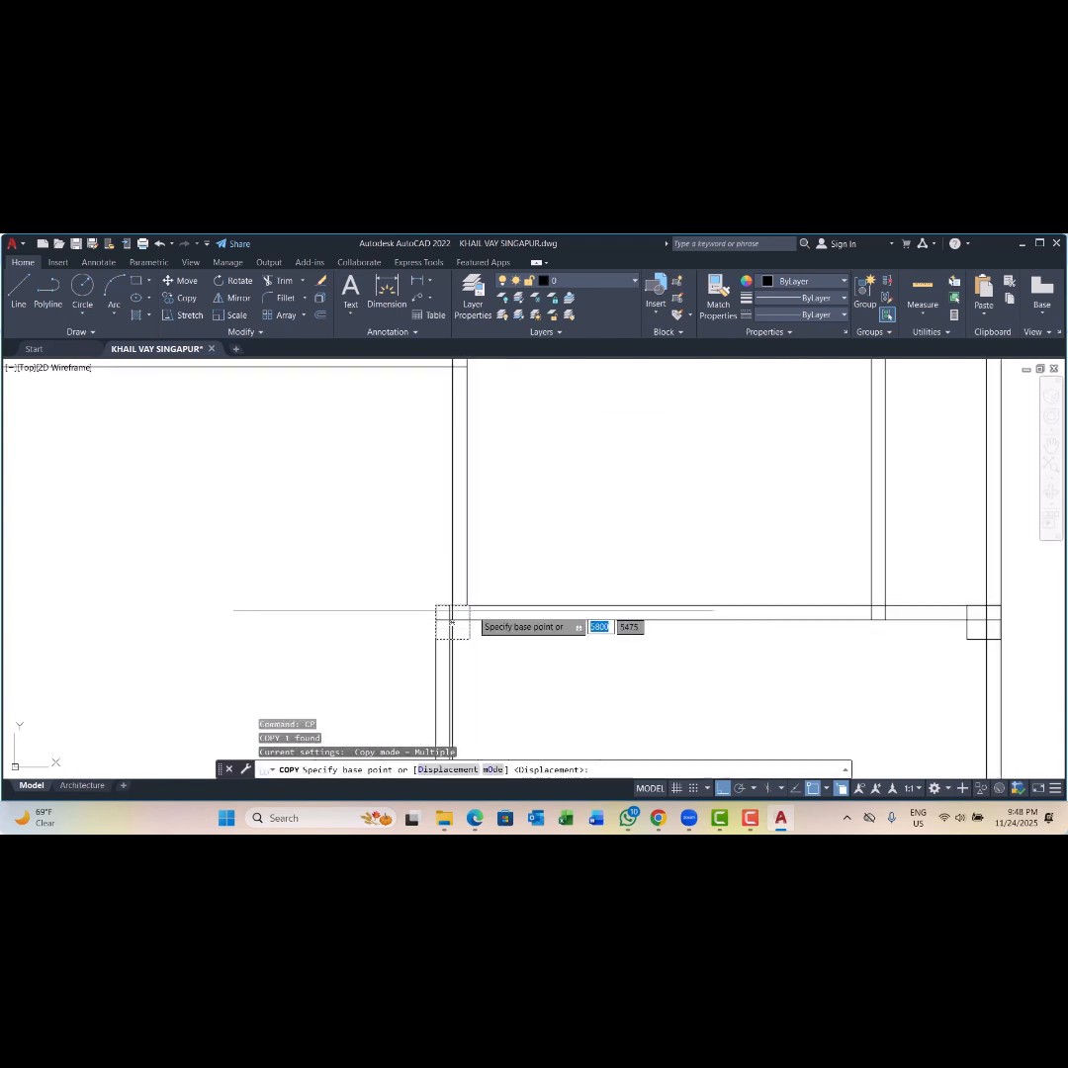
click(451, 610)
scroll(489, 509, down, 5)
scroll(465, 494, up, 6)
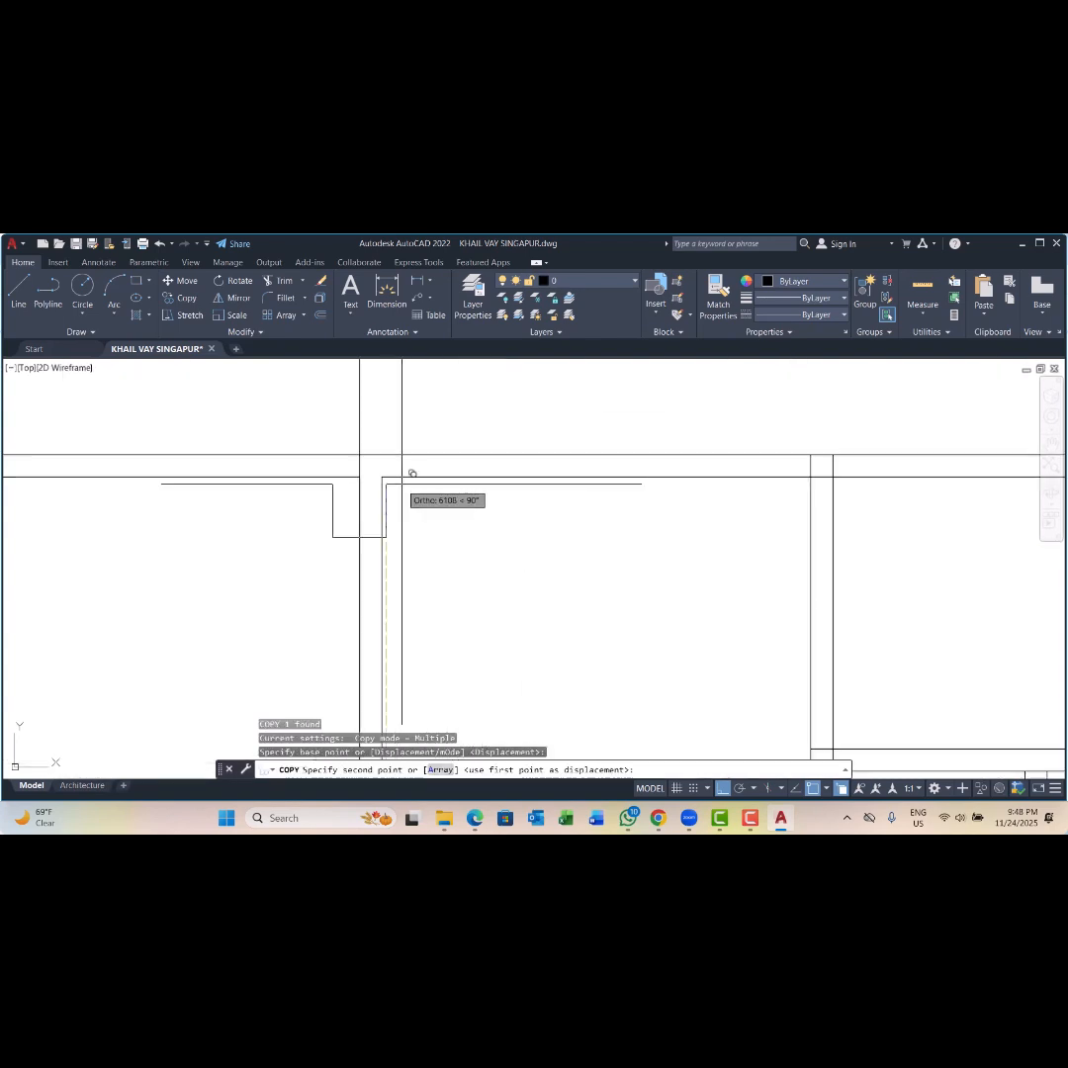
click(395, 445)
scroll(527, 548, down, 5)
key(Escape)
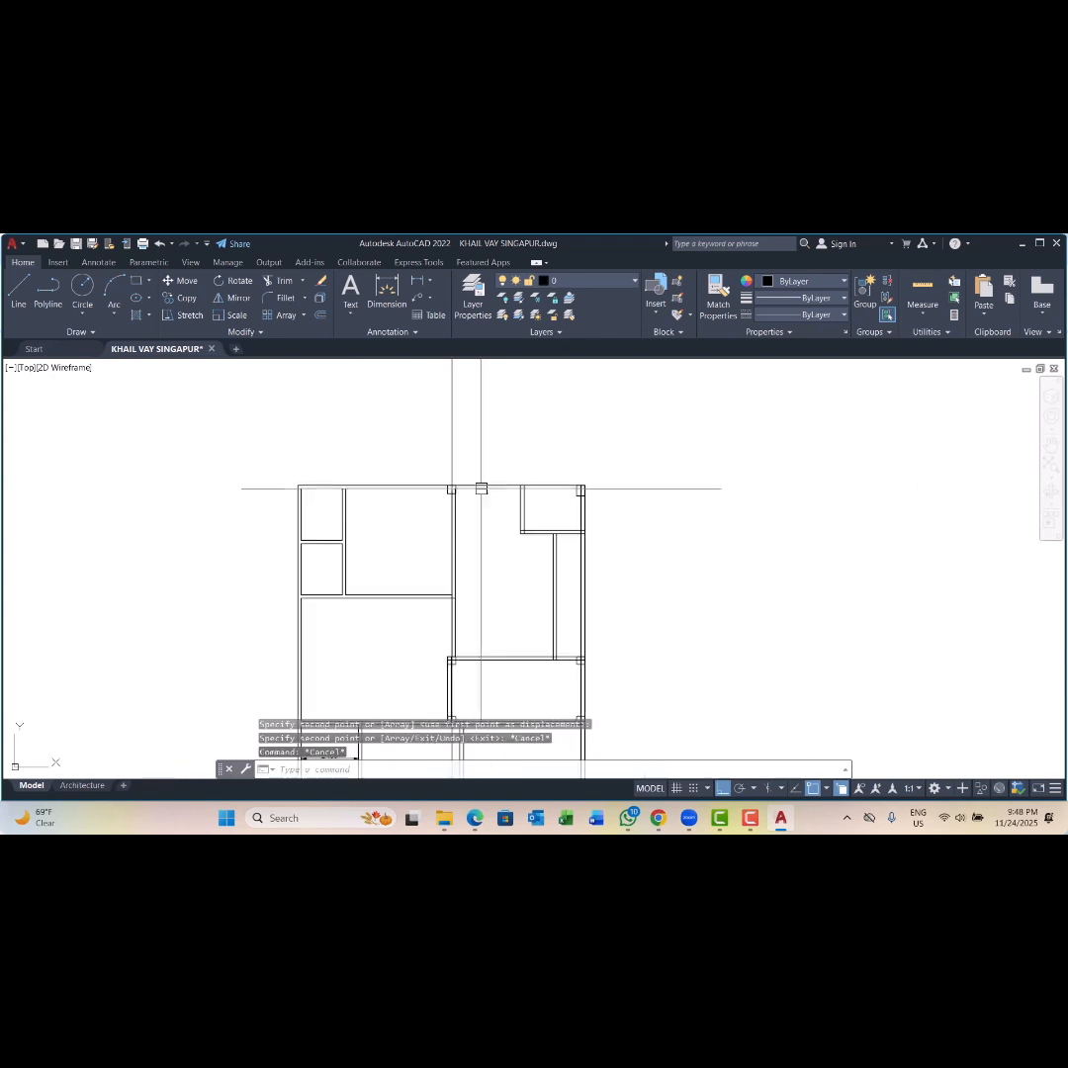
key(Escape)
key(Escape)
Step: Copy the 300 x 375 column by its upper left corner from the house's upper right corner to the upper left outer corner
scroll(531, 516, up, 5)
scroll(524, 539, down, 5)
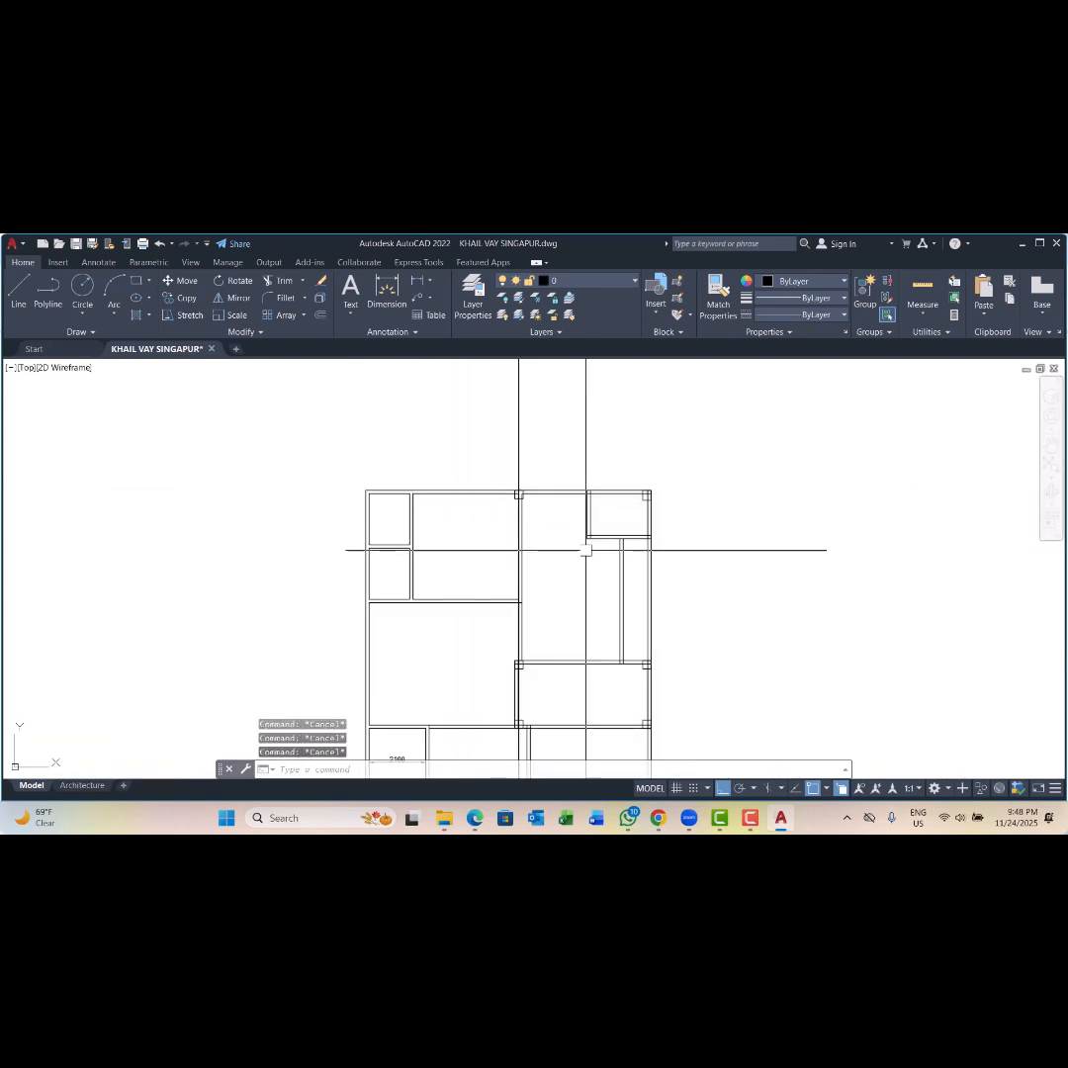
scroll(643, 425, up, 5)
click(640, 416)
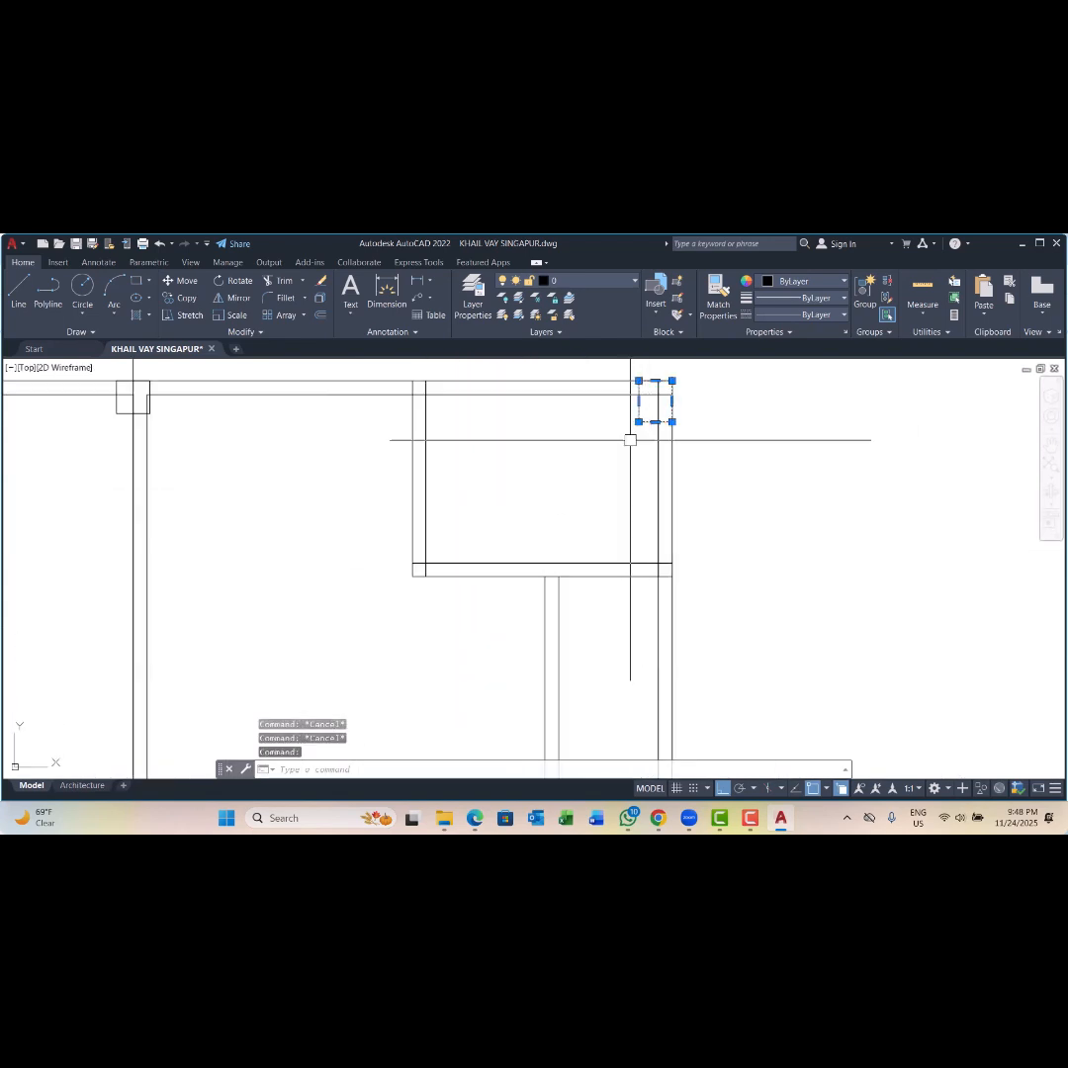
text(CO)
key(Return)
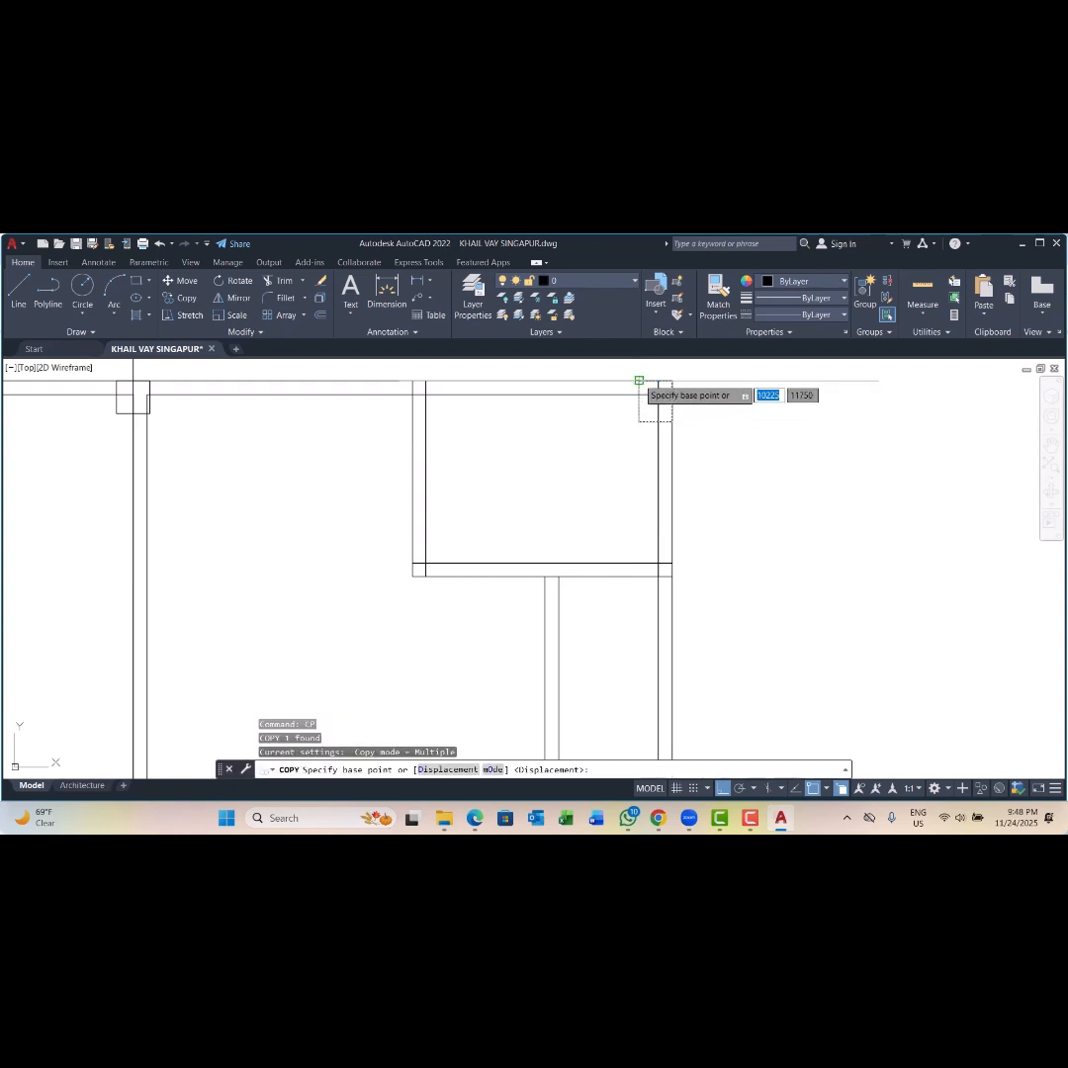
click(639, 380)
scroll(597, 419, down, 6)
scroll(364, 402, up, 2)
scroll(364, 402, up, 1)
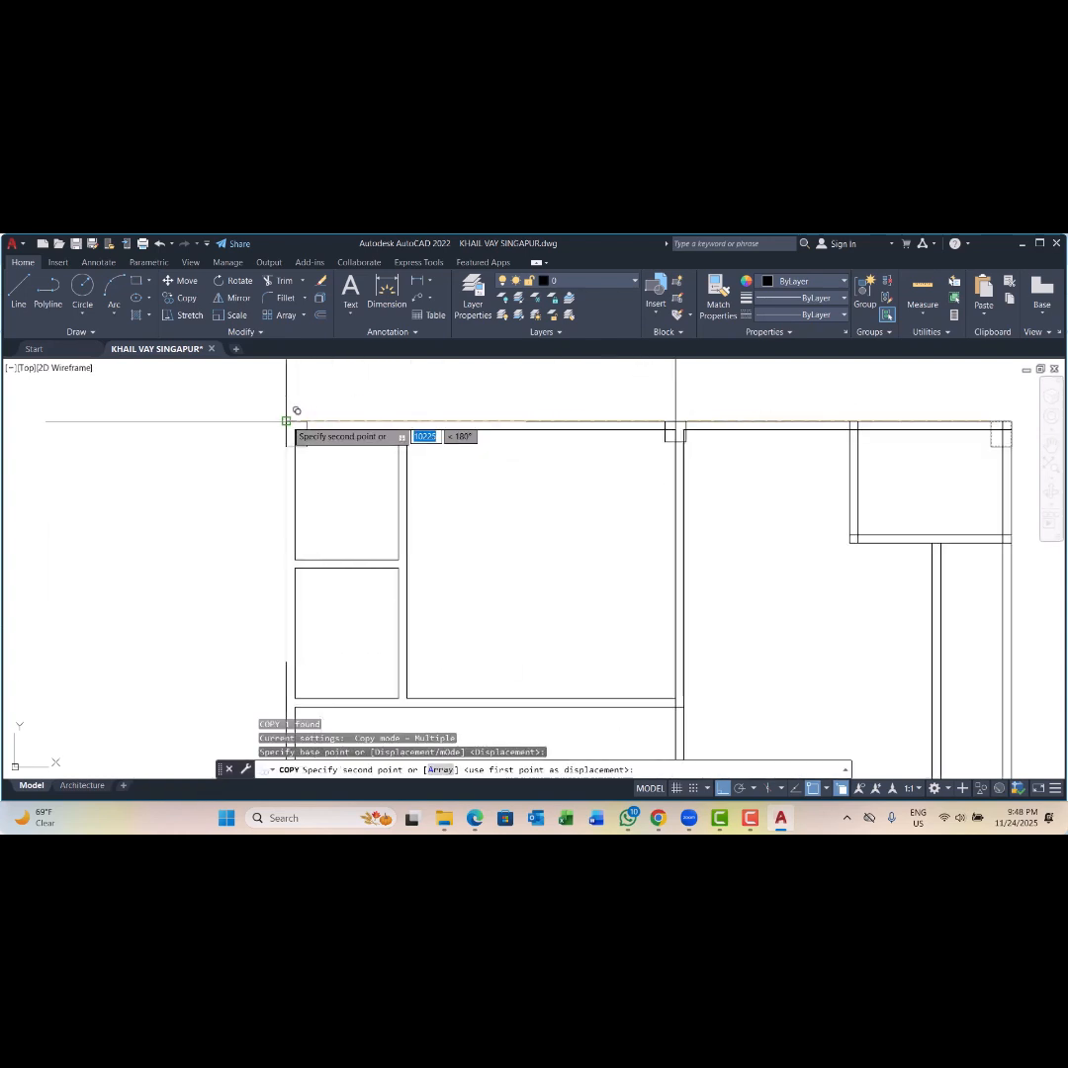
click(285, 422)
scroll(408, 406, down, 2)
key(Escape)
key(Escape)
Step: Draw a closed 375 x 375 polyline square for a new column in the large left room above the 2100 wide room
middle_drag(493, 558, 455, 483)
scroll(456, 485, down, 2)
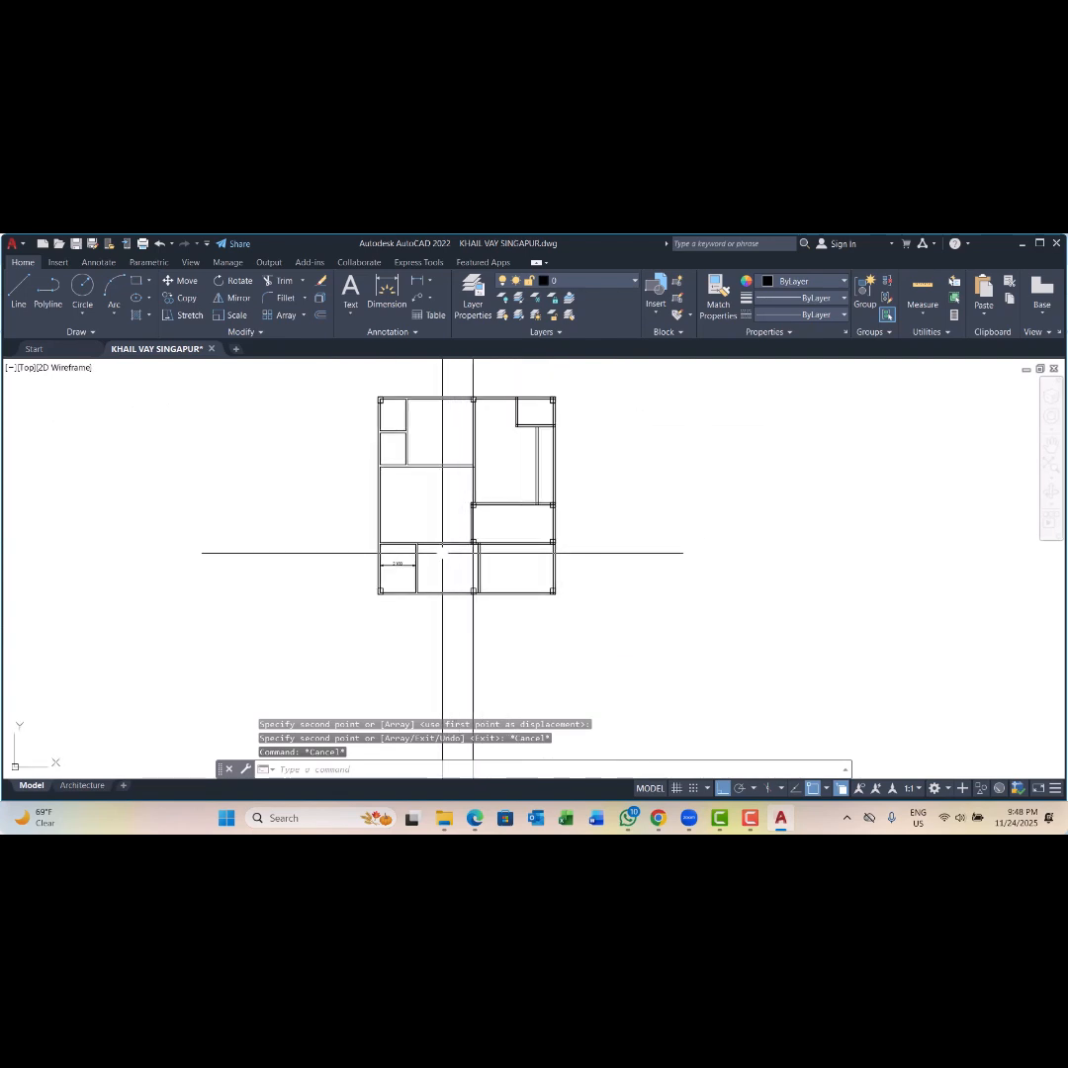
scroll(436, 578, up, 2)
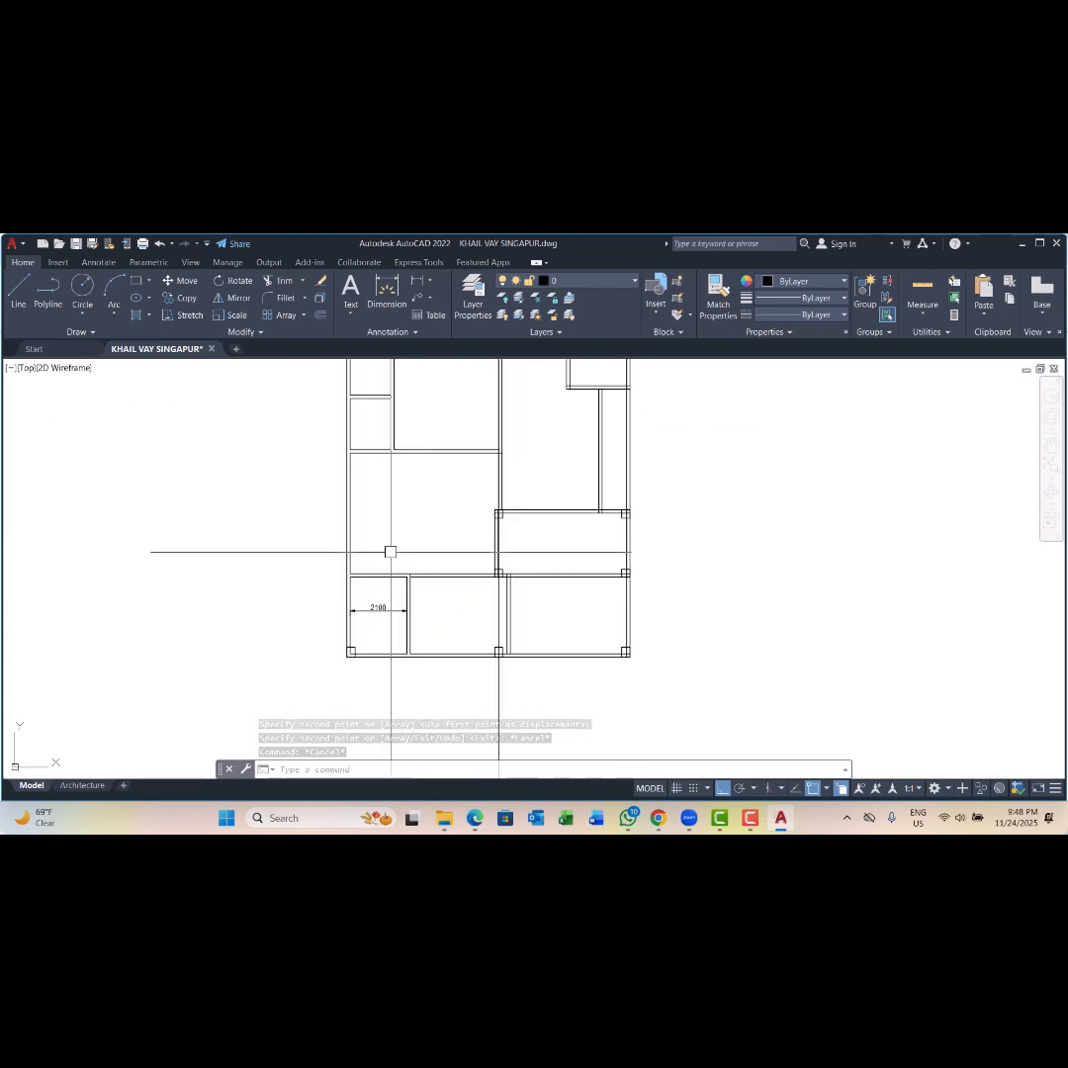
key(Escape)
text(pl)
key(Return)
scroll(399, 537, up, 3)
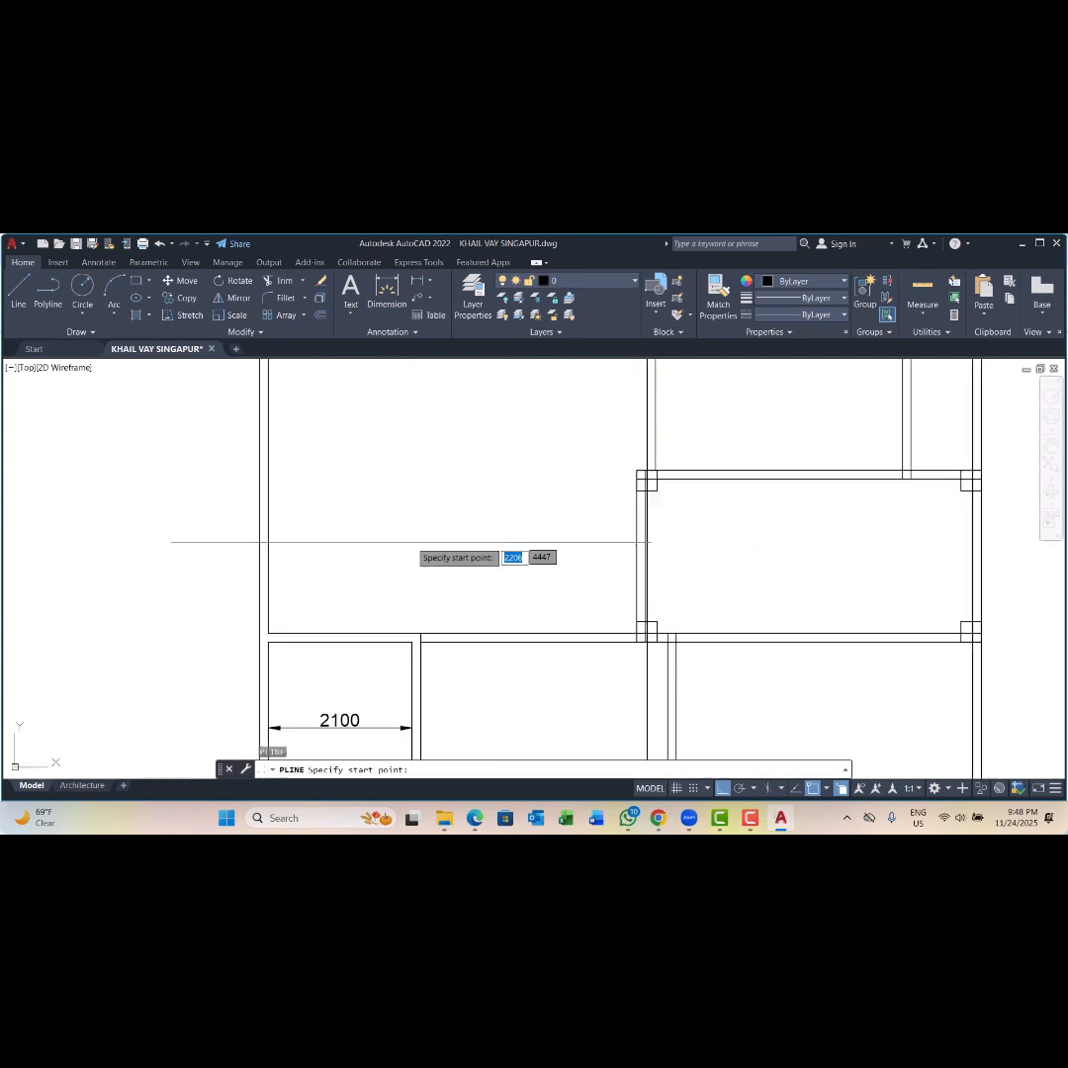
click(420, 568)
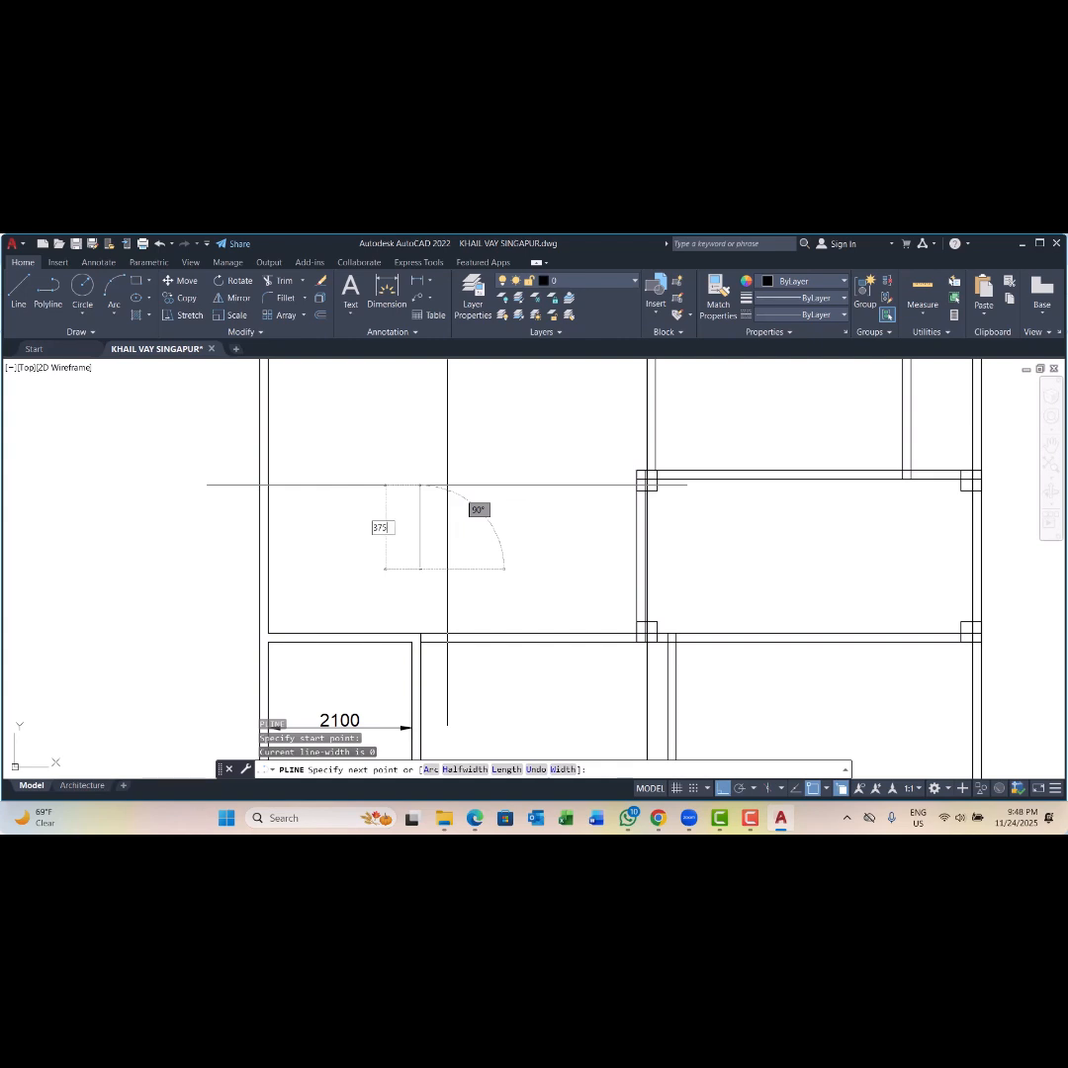
key(Return)
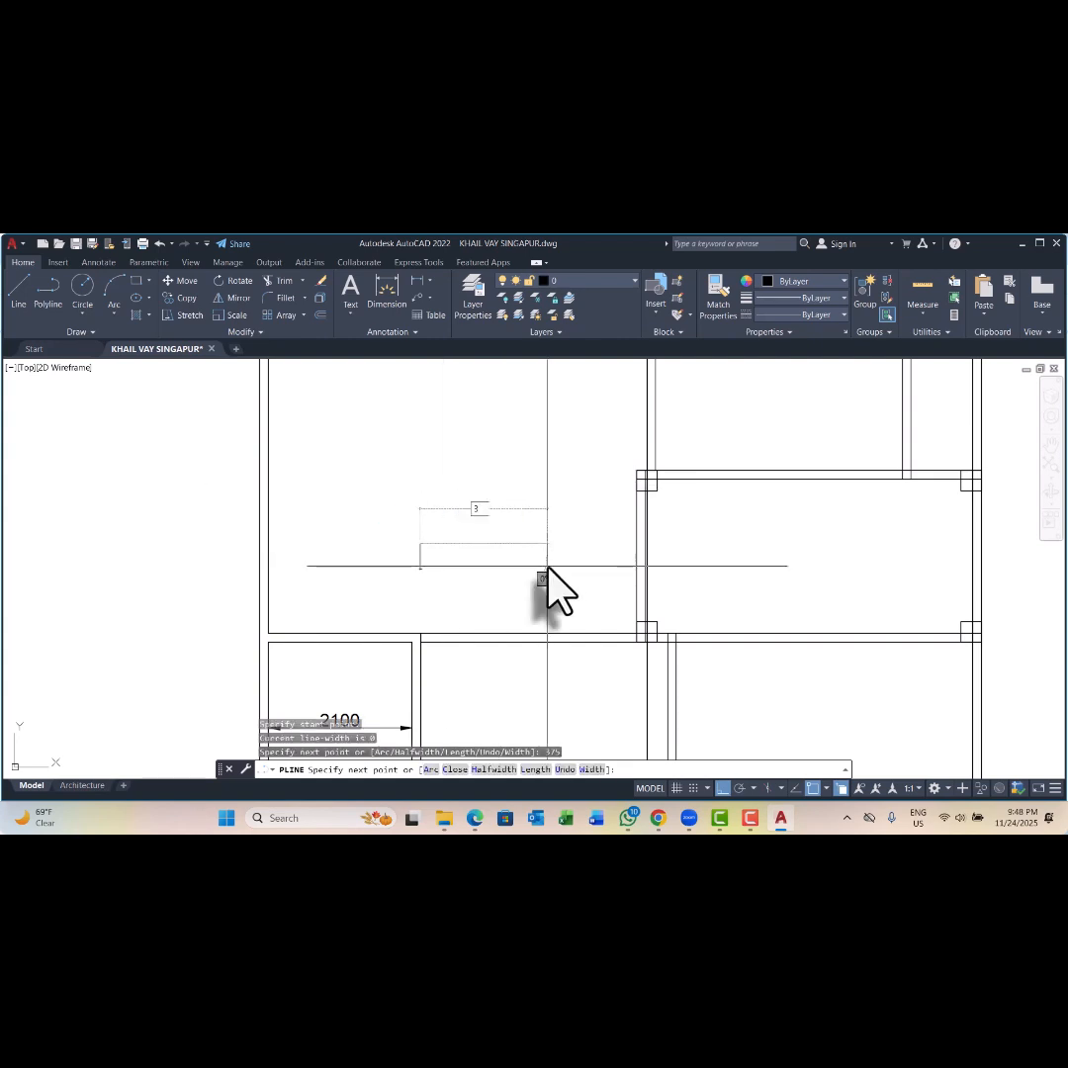
key(Return)
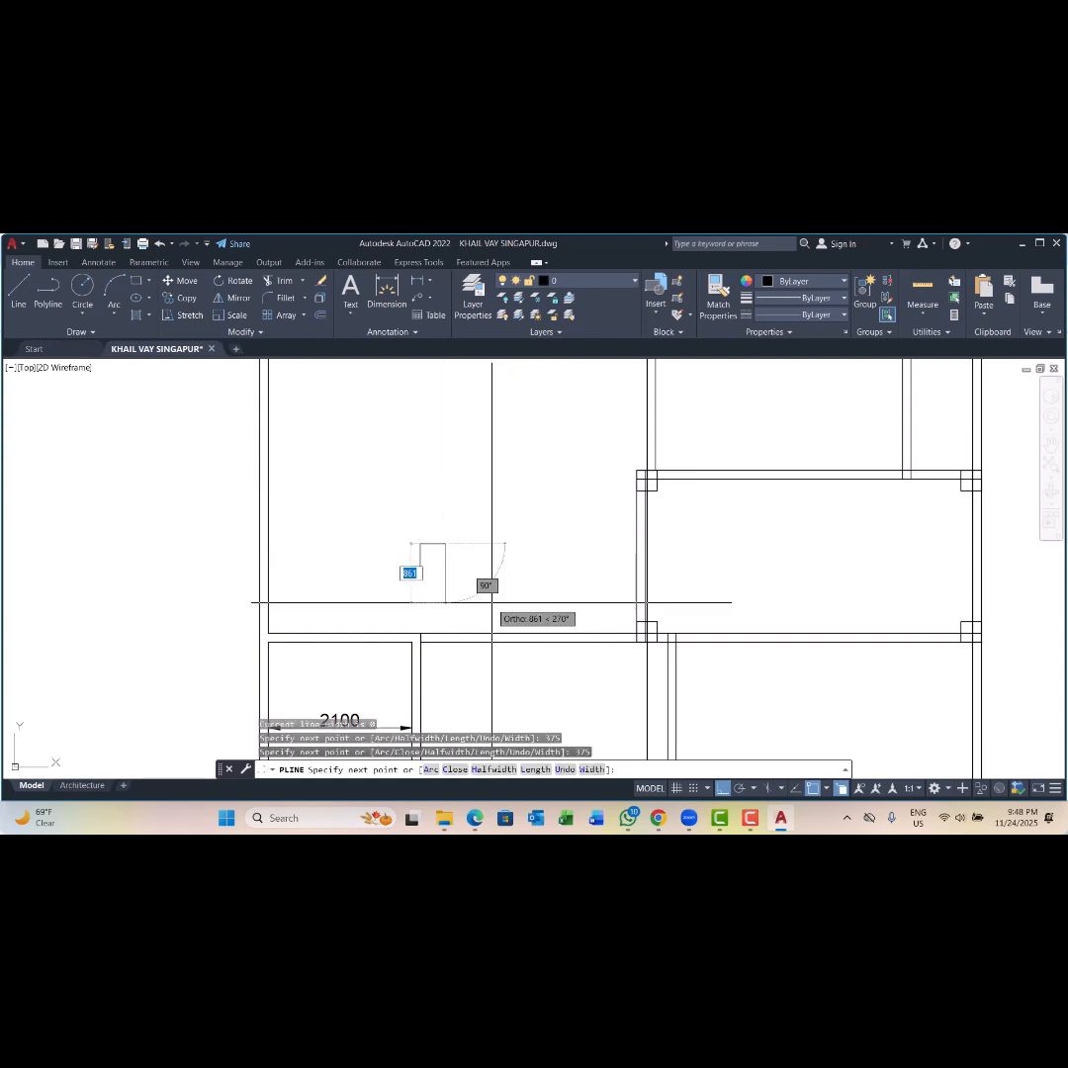
text(375)
key(Return)
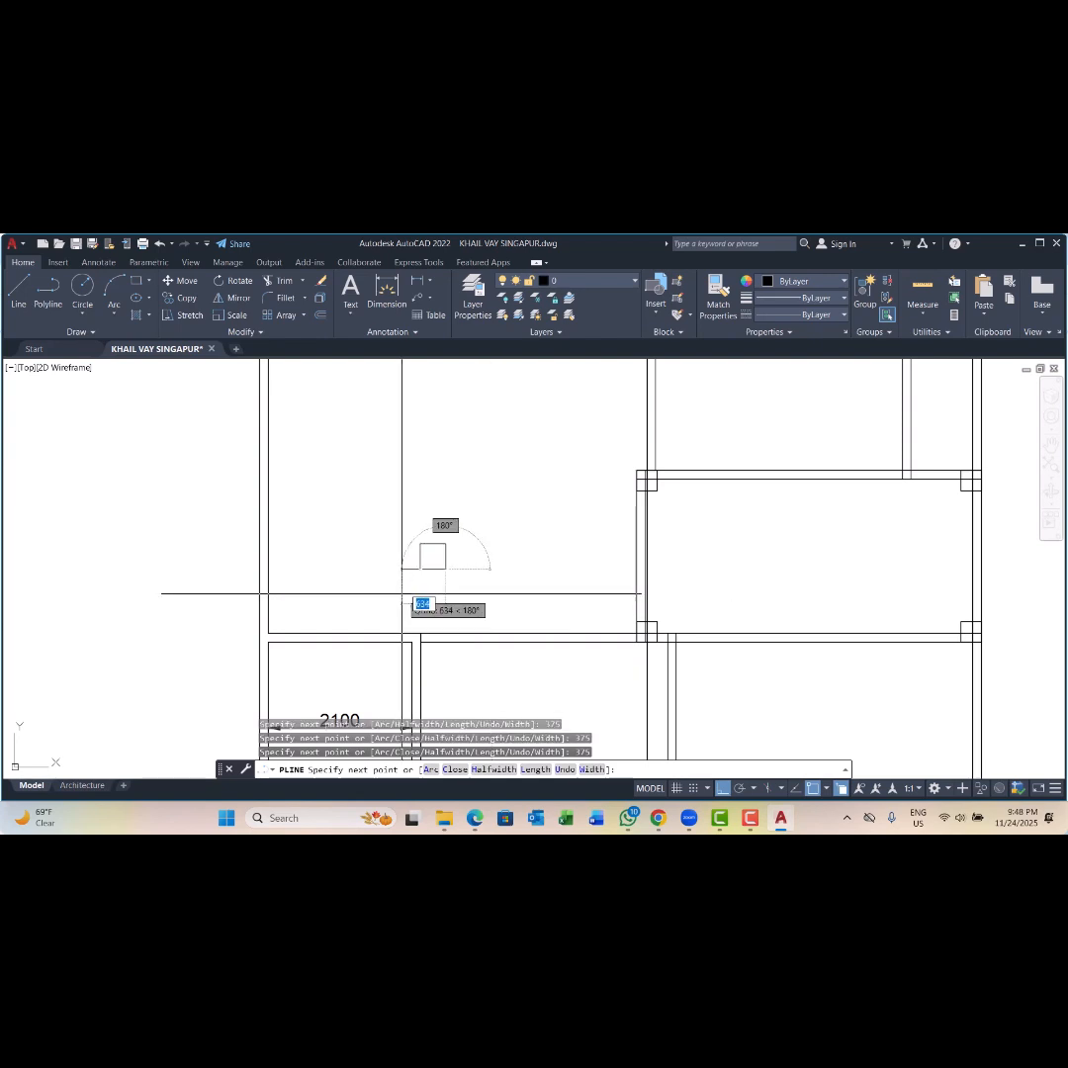
text(c)
key(Return)
Step: Draw a horizontal construction line through the centre of the square column at the middle right room's upper left corner
scroll(425, 583, down, 5)
scroll(434, 576, up, 4)
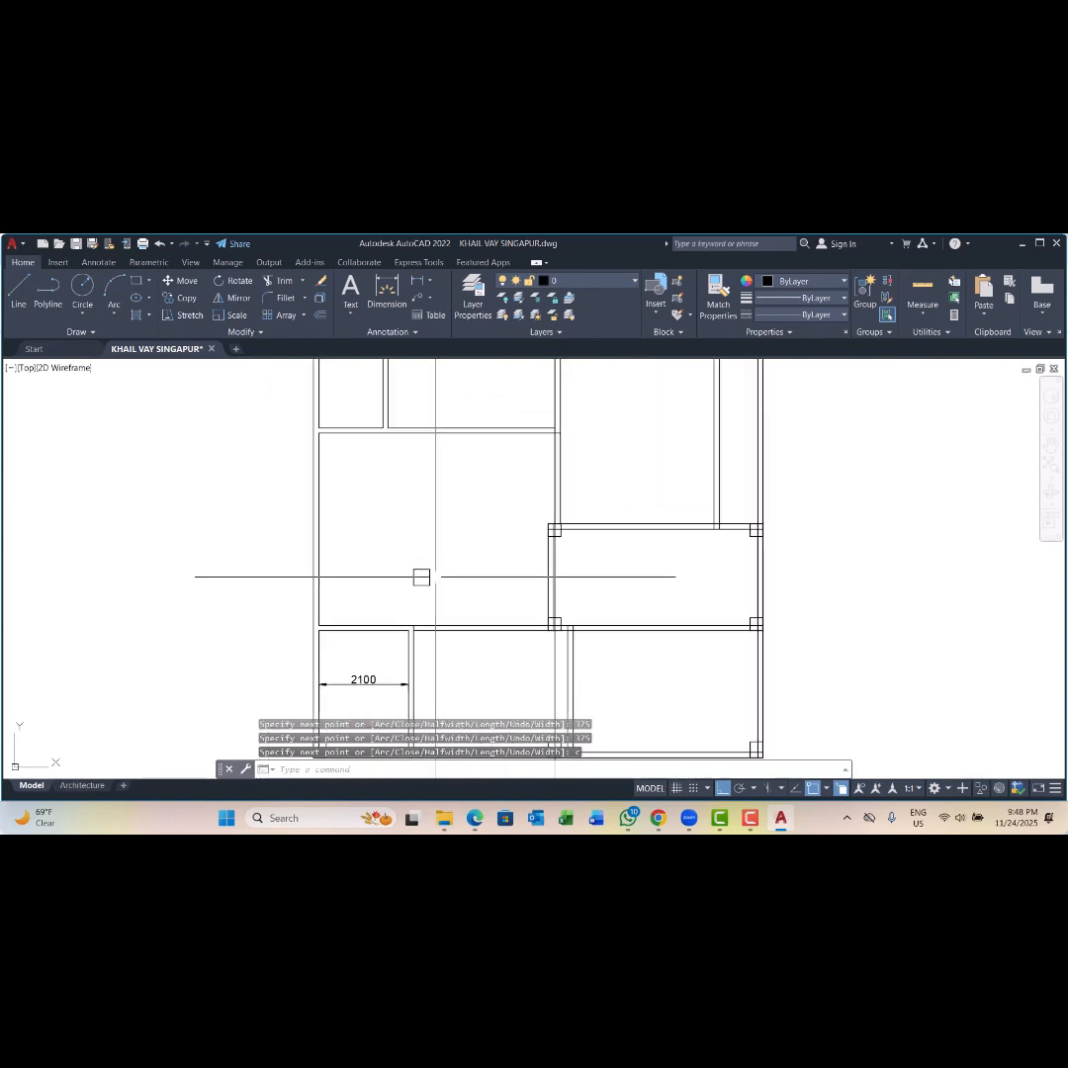
text(xl)
key(Return)
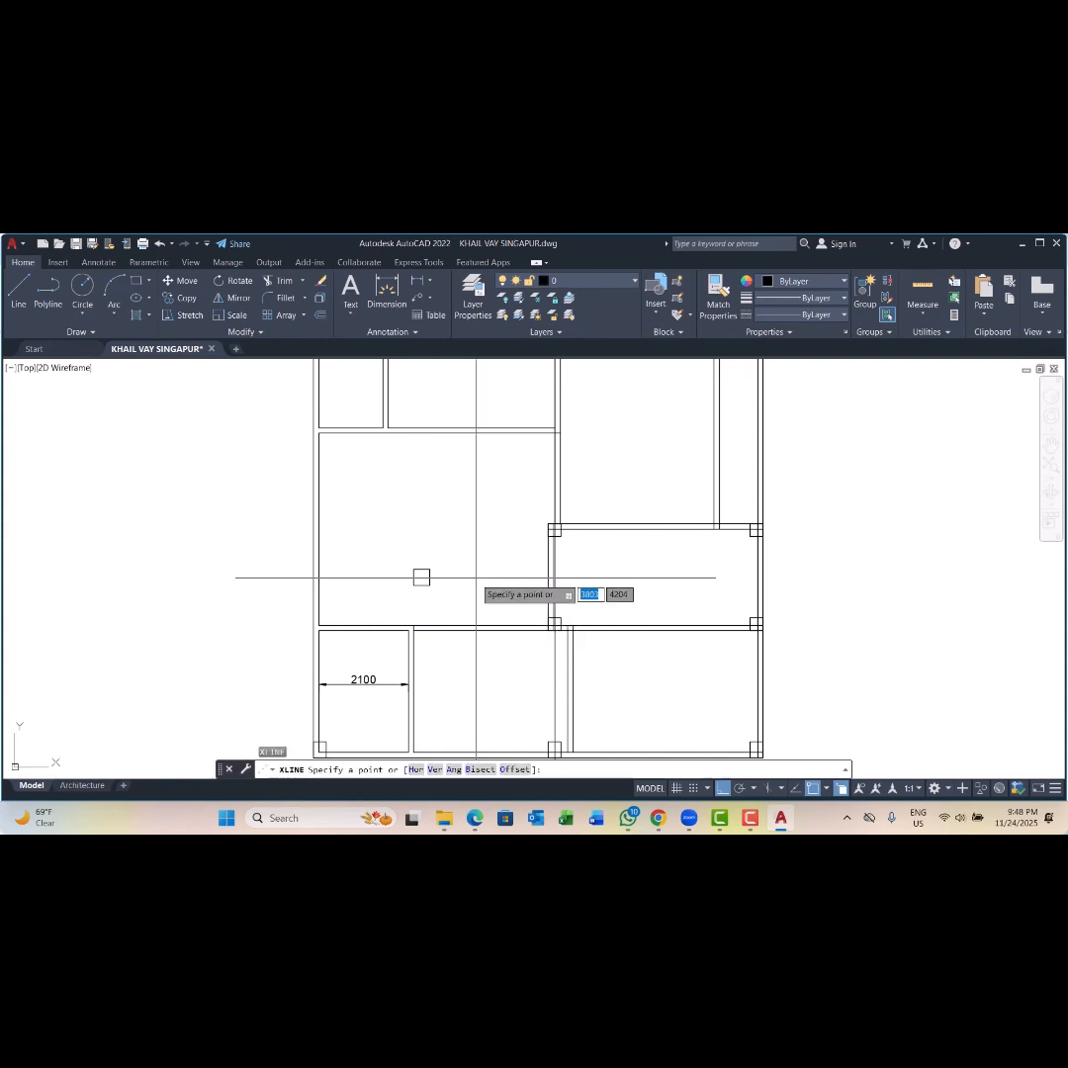
text(h)
key(Return)
scroll(554, 554, up, 6)
click(537, 507)
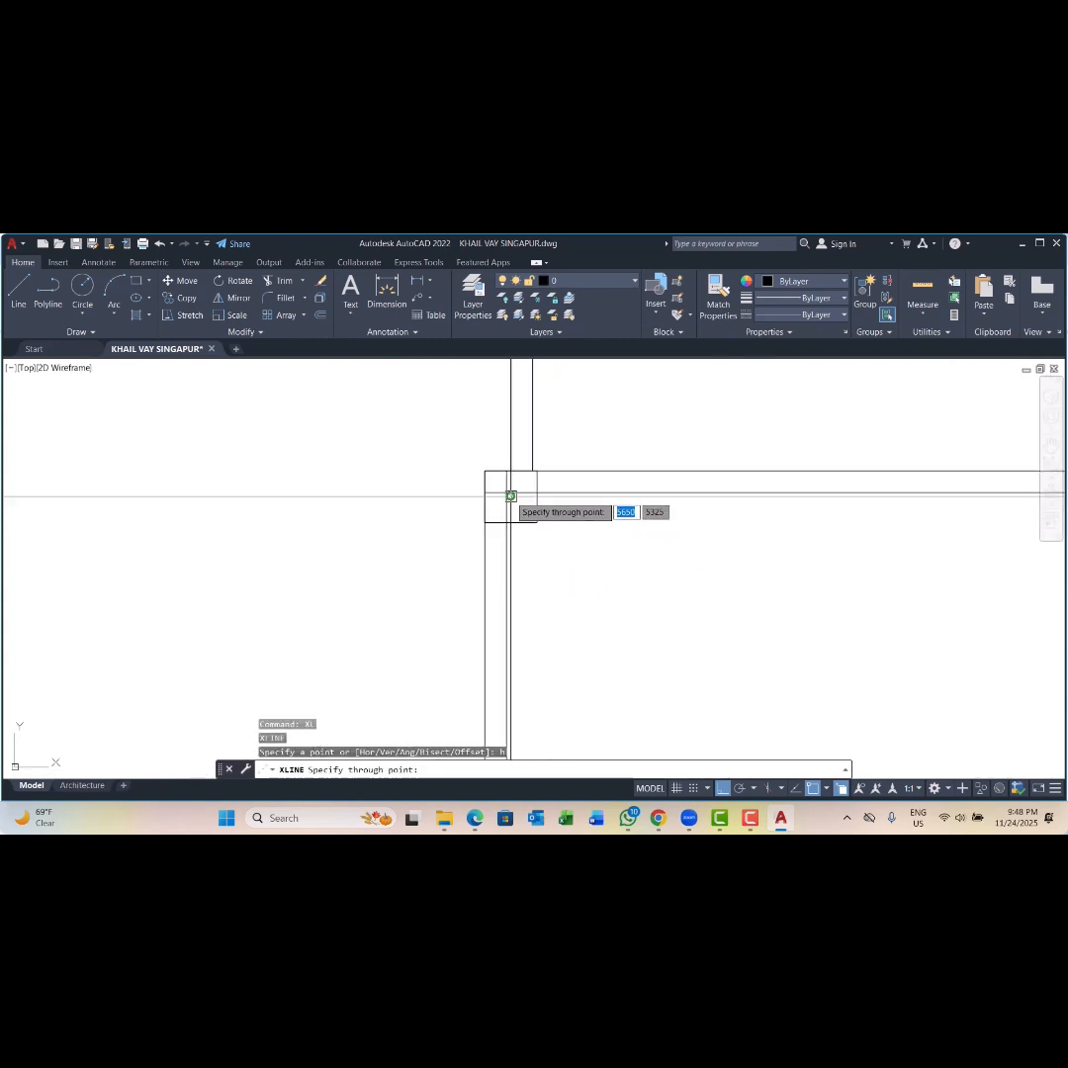
scroll(538, 507, down, 3)
key(Escape)
key(Escape)
Step: Move the 375 x 375 column by its left edge midpoint to where the horizontal construction line crosses the left outer wall line
click(464, 520)
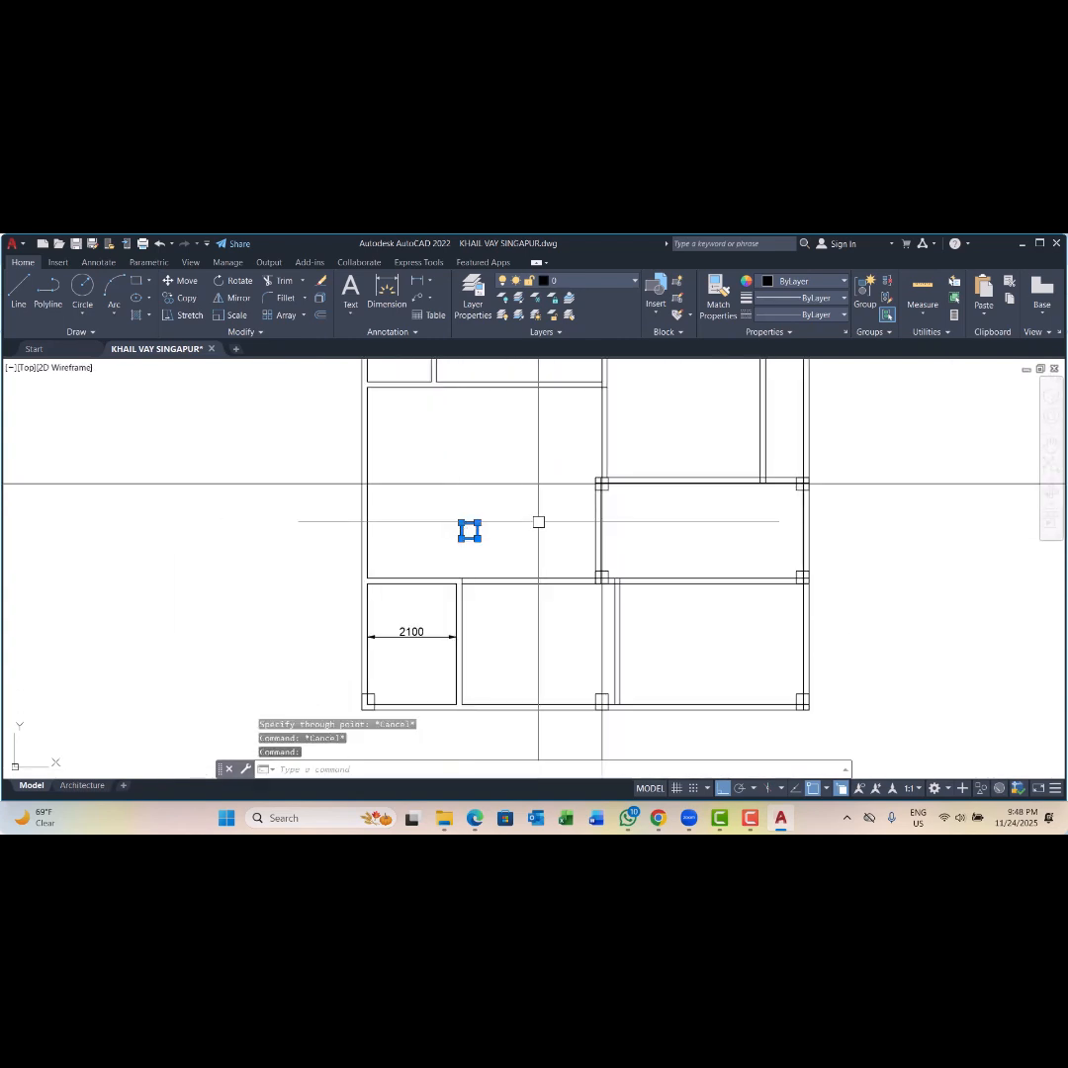
text(m)
key(Return)
scroll(469, 529, up, 2)
click(467, 532)
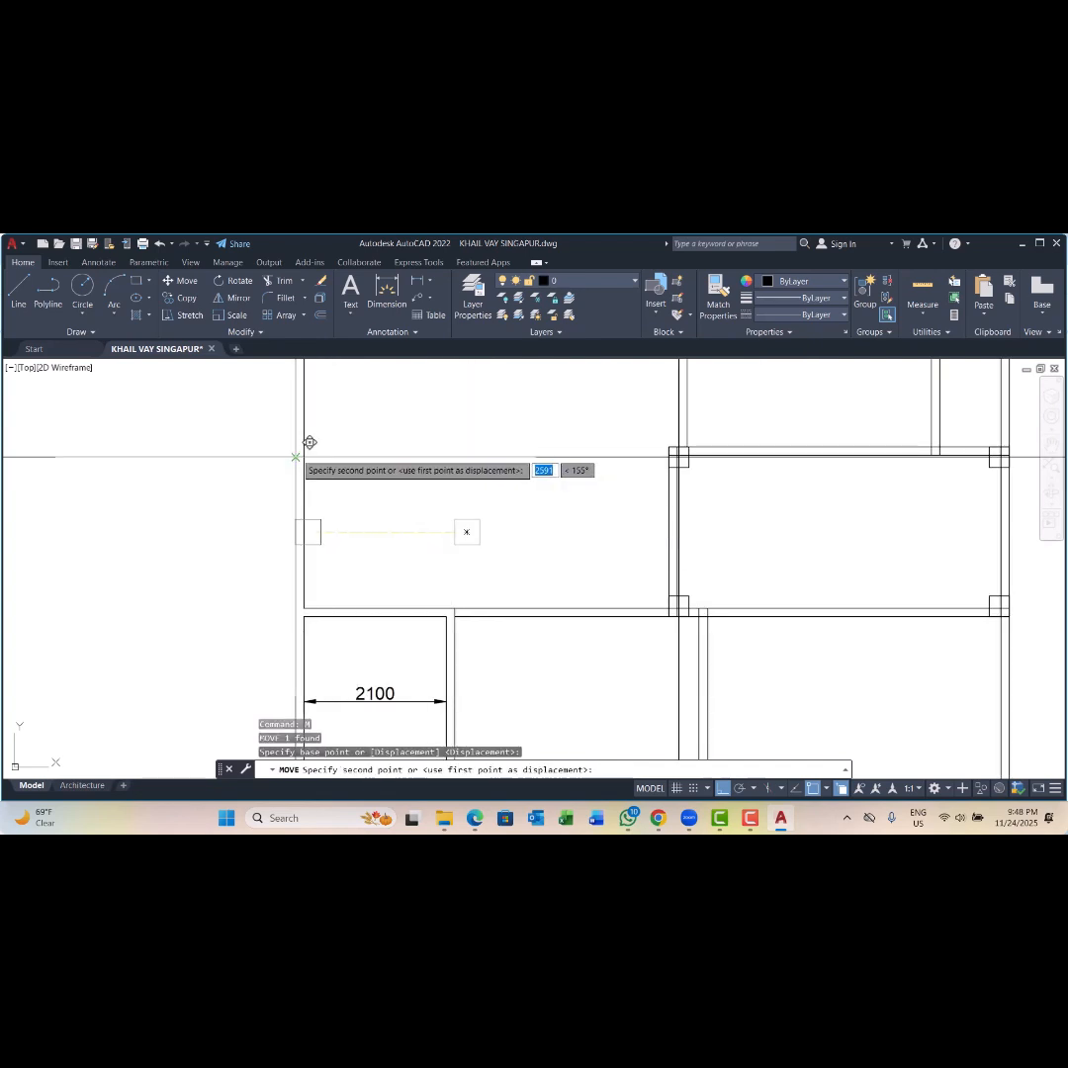
key(Escape)
Step: Add a vertical linear dimension outside the left wall between the upper left column's bottom edge and the 375 x 375 column's top edge
scroll(470, 480, down, 6)
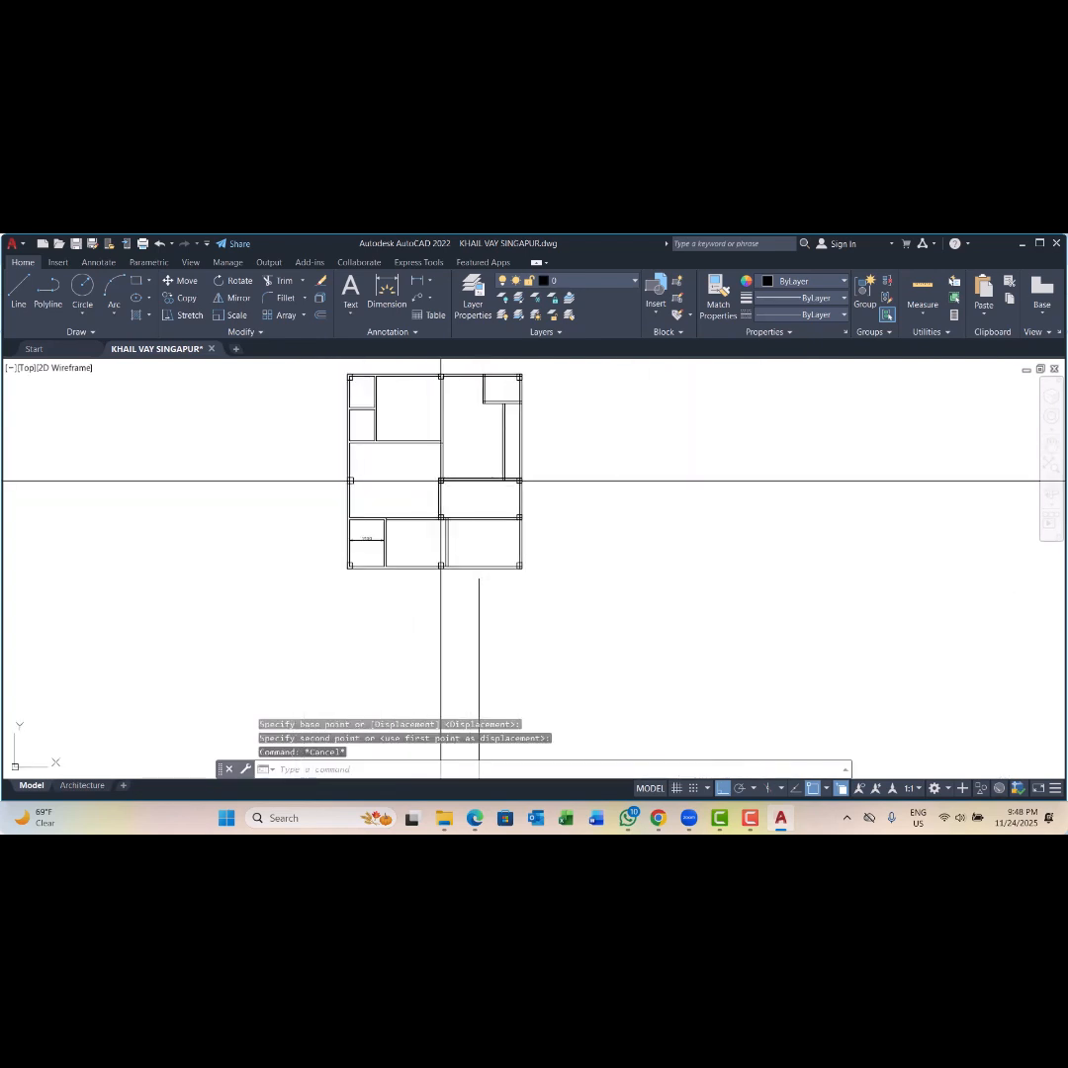
middle_drag(480, 423, 469, 484)
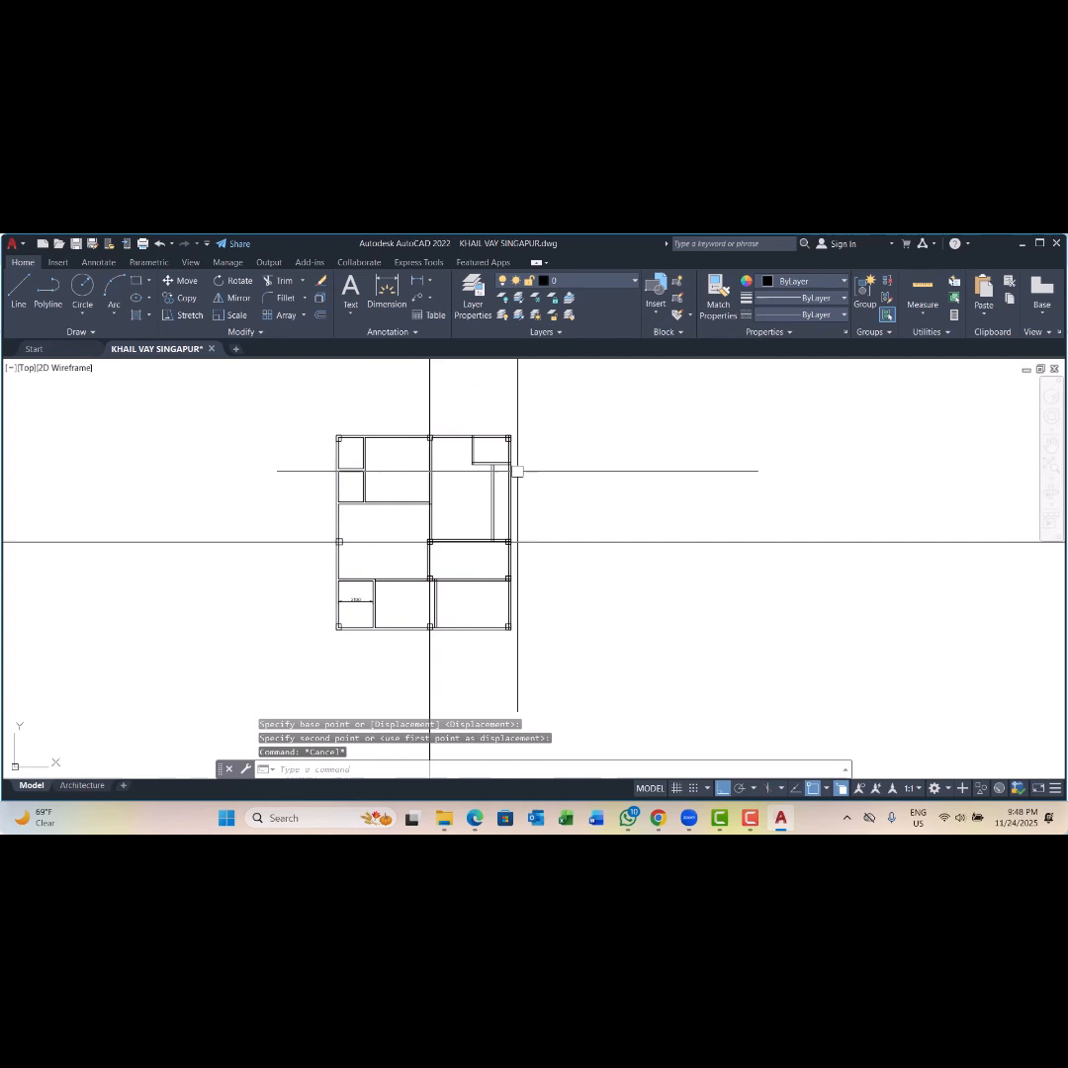
click(419, 282)
scroll(341, 435, up, 5)
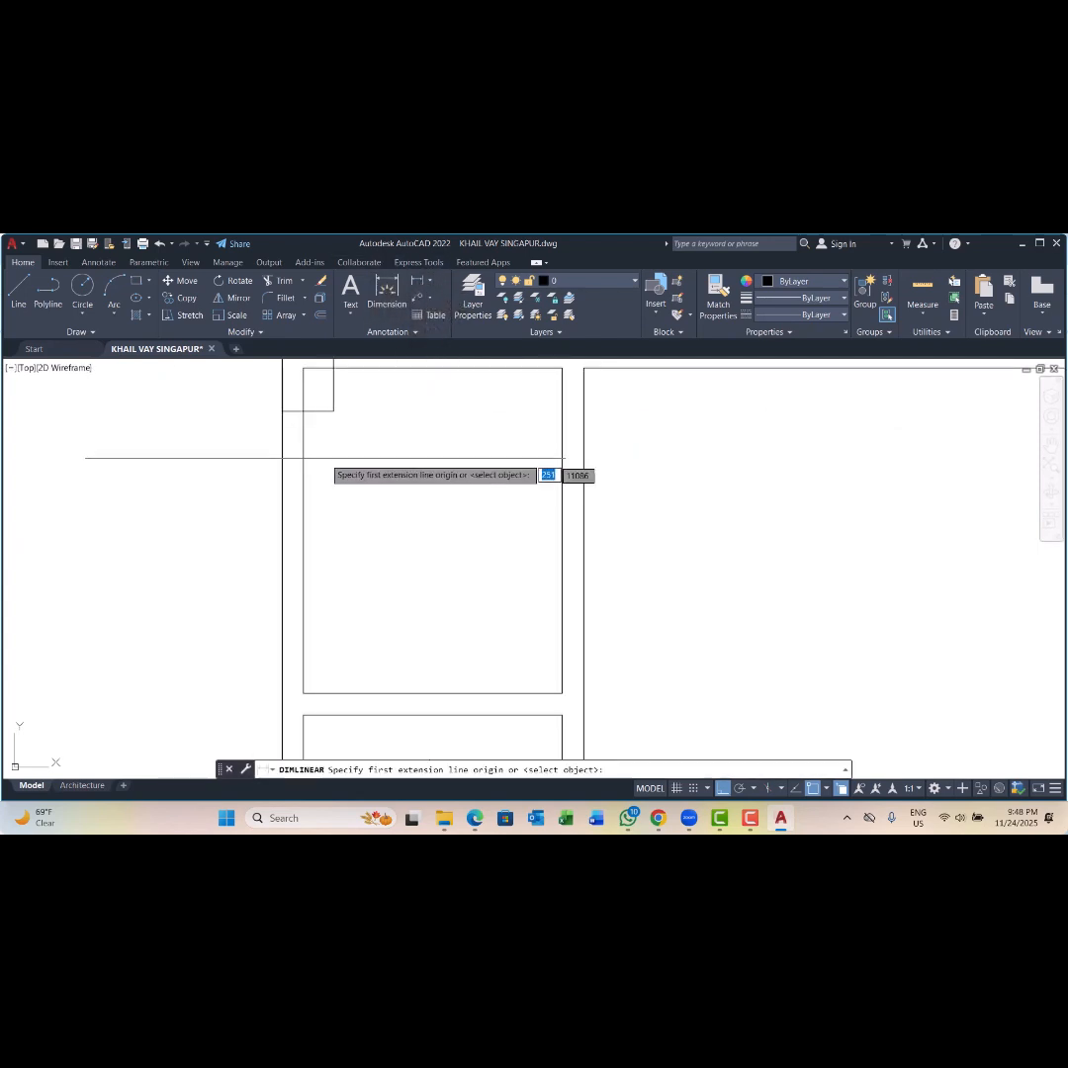
click(319, 412)
scroll(321, 527, down, 4)
scroll(316, 644, up, 4)
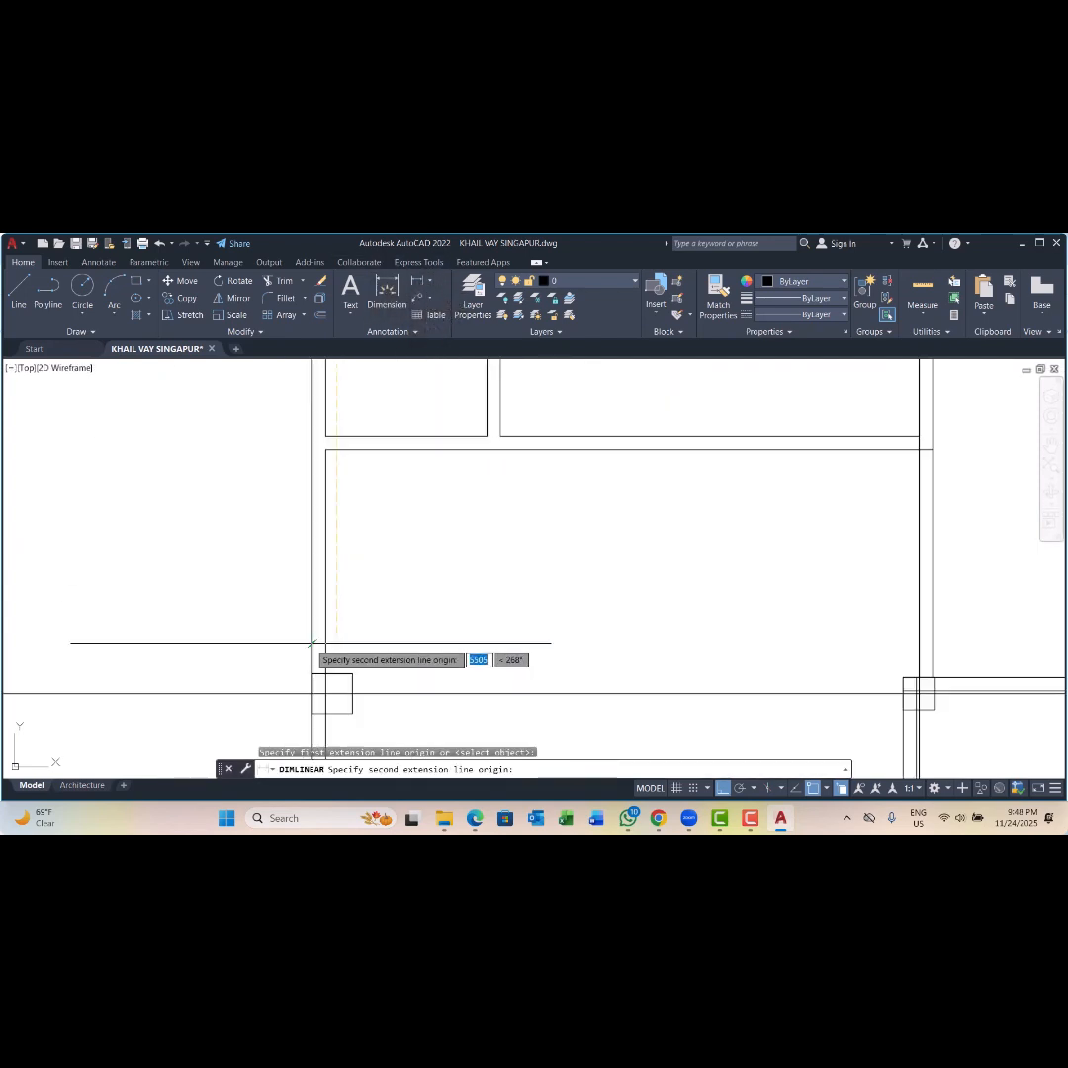
click(332, 693)
scroll(326, 613, down, 3)
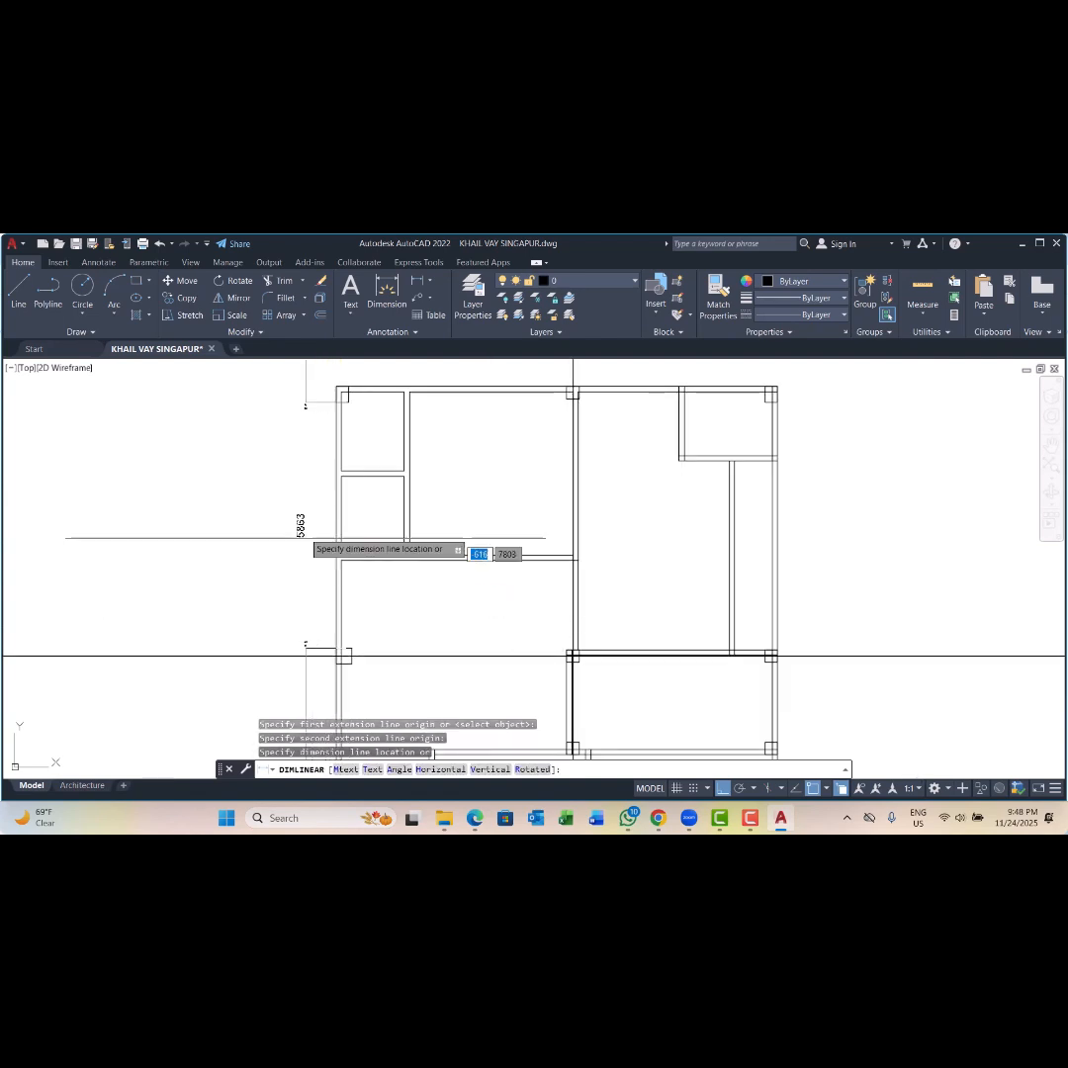
scroll(309, 534, up, 3)
scroll(465, 572, down, 4)
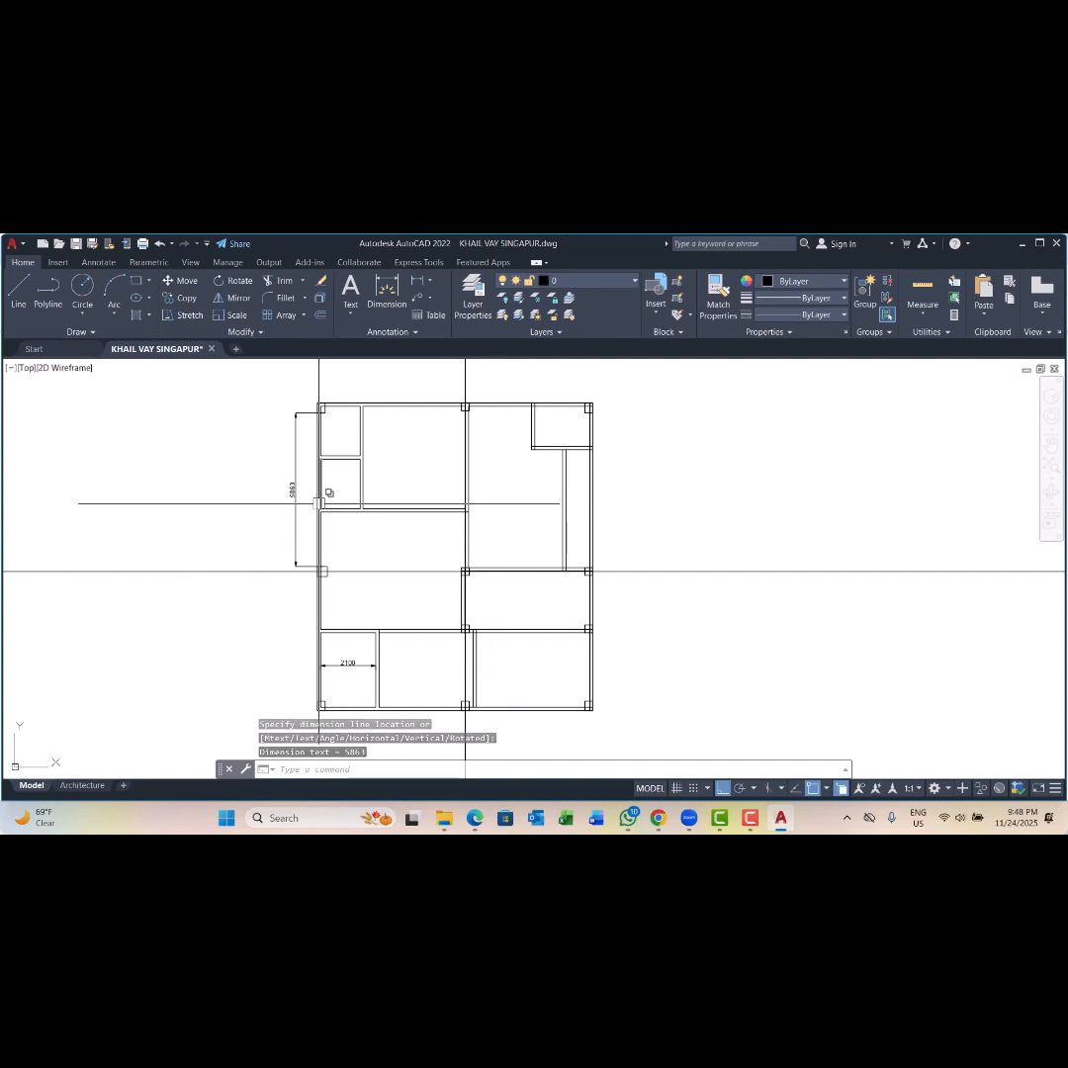
Step: Erase the vertical dimension between the two columns on the left wall
scroll(297, 499, up, 5)
scroll(325, 497, down, 5)
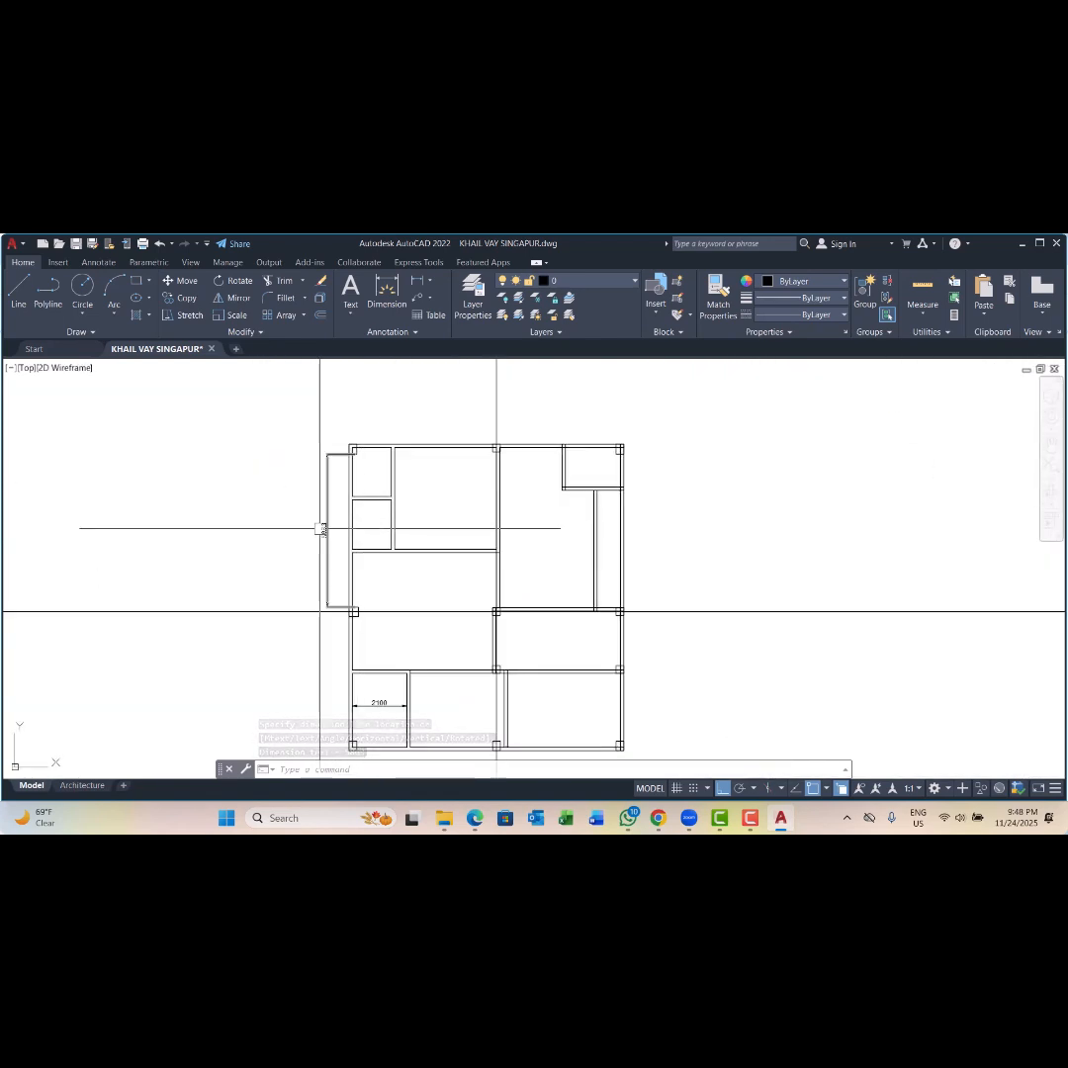
scroll(325, 497, up, 2)
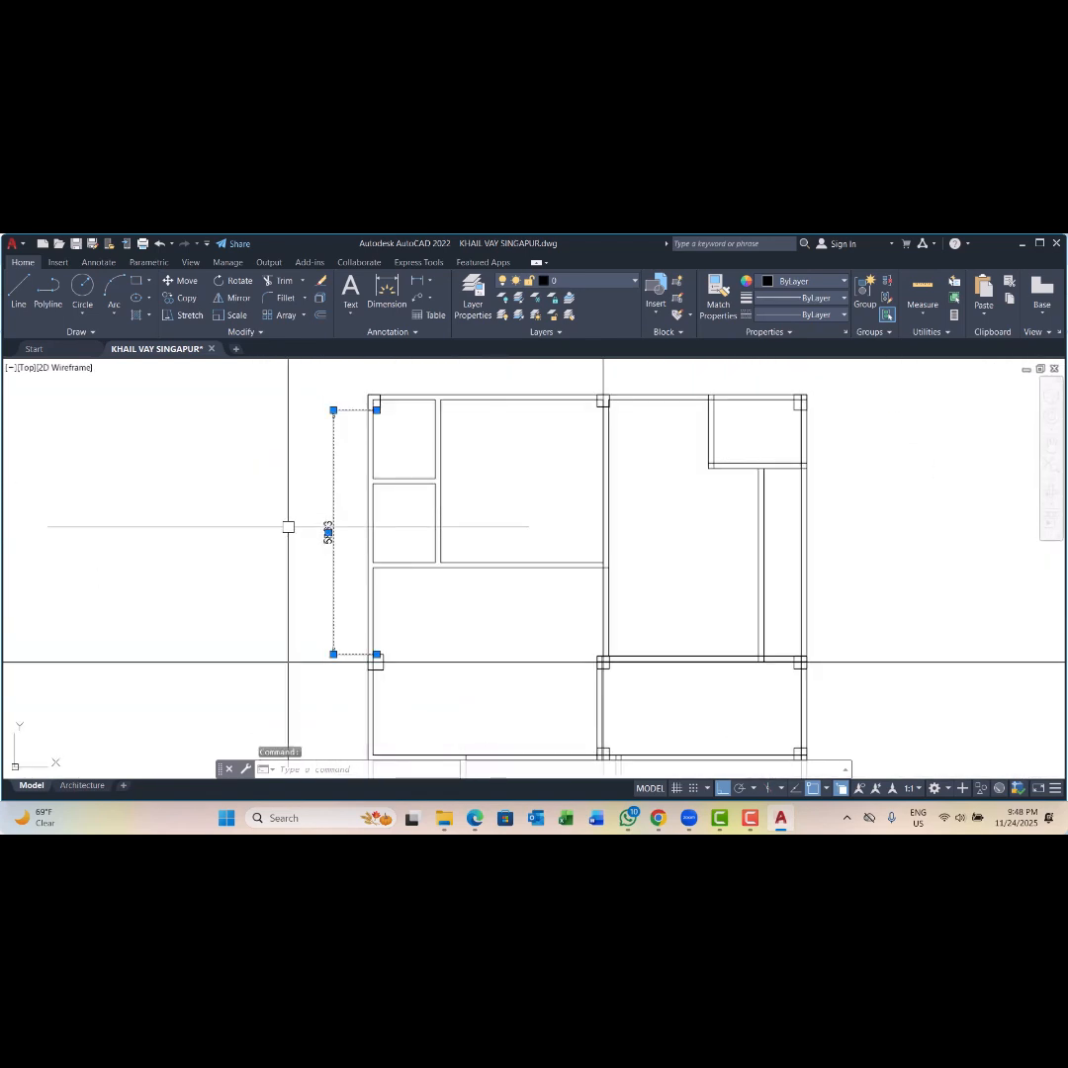
scroll(311, 499, down, 2)
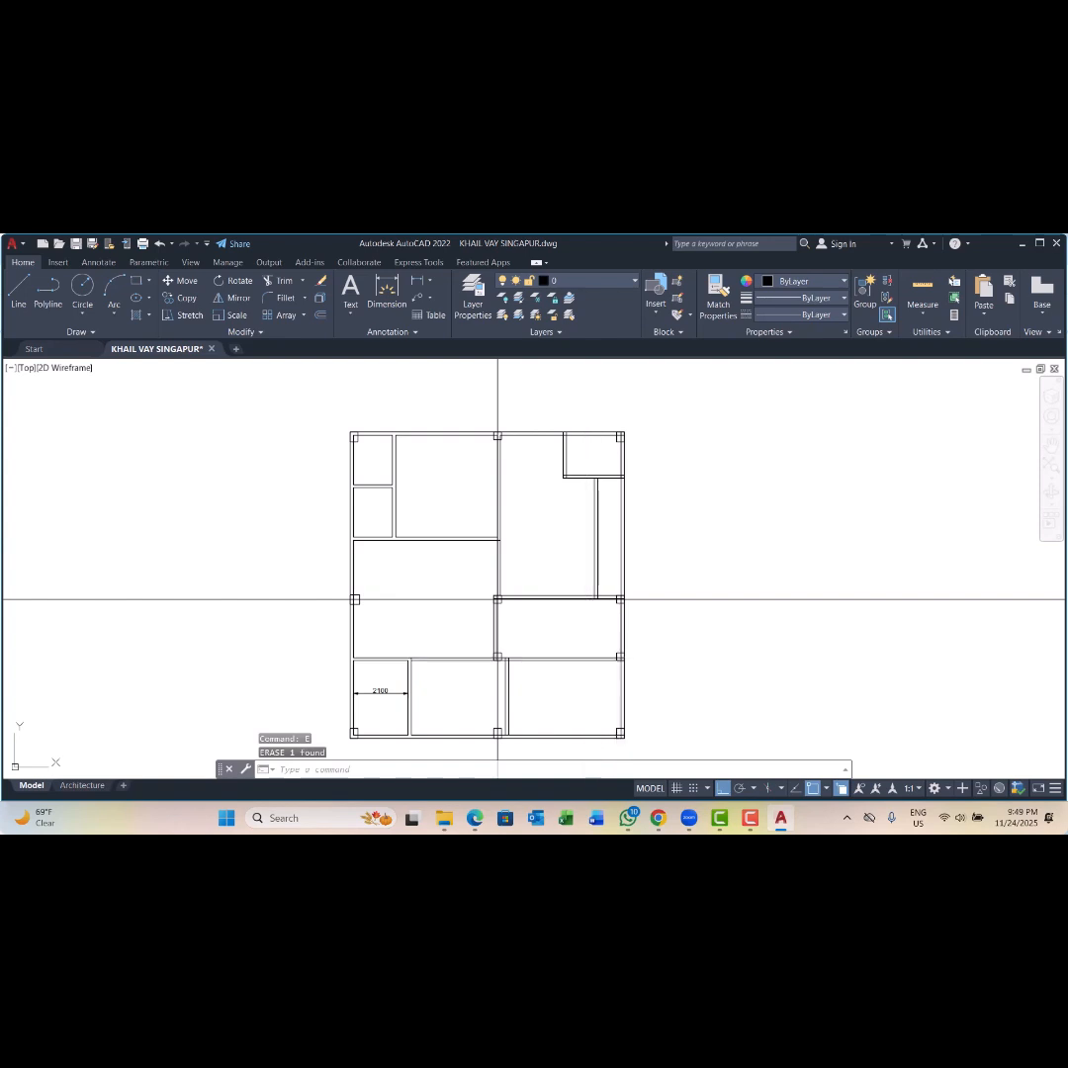
Step: Draw a vertical polyline from the left wall's 375 x 375 column's top edge midpoint up to the bottom edge of the upper left column
text(pl)
key(Return)
scroll(347, 565, up, 3)
click(379, 686)
scroll(390, 674, down, 2)
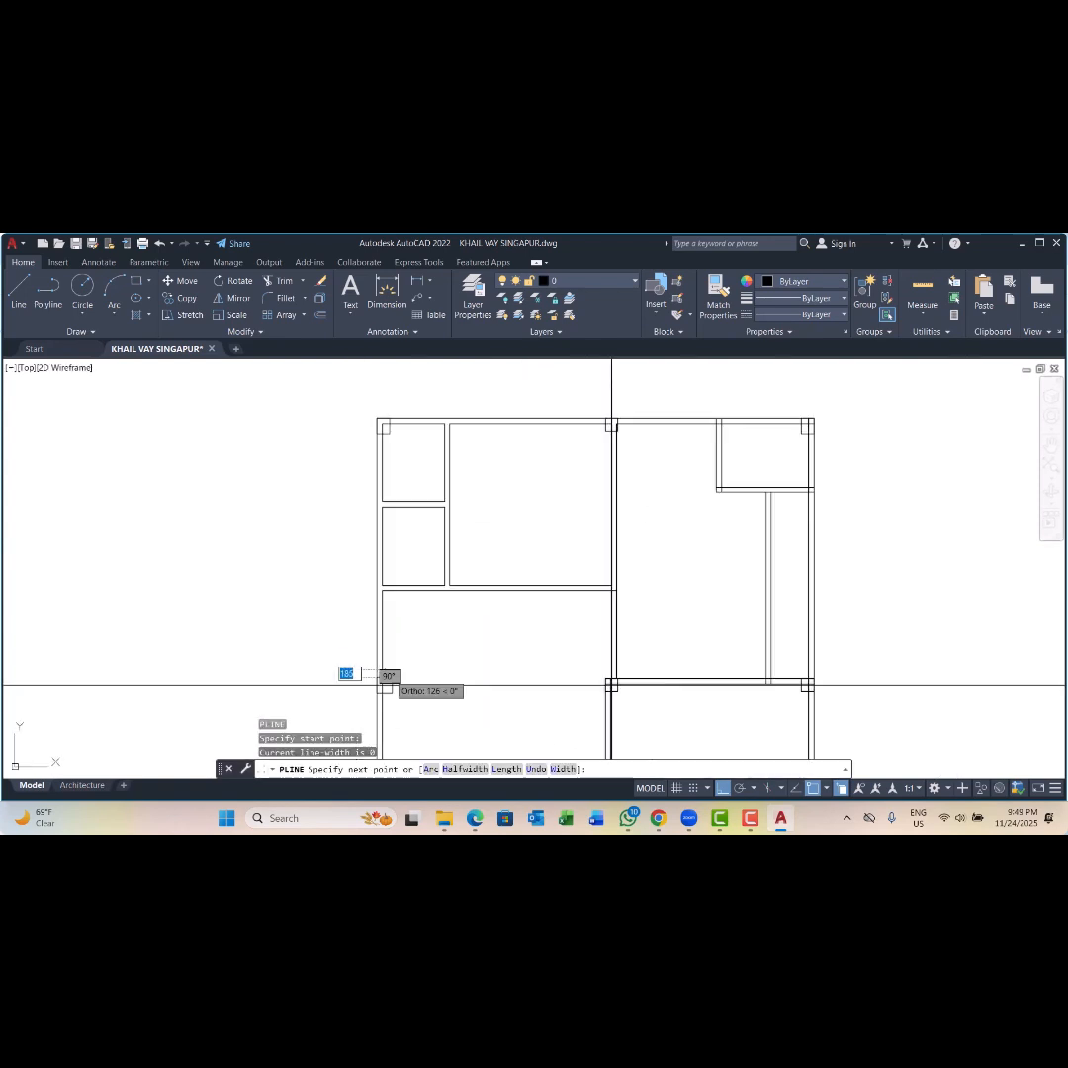
scroll(386, 683, down, 1)
scroll(380, 544, up, 4)
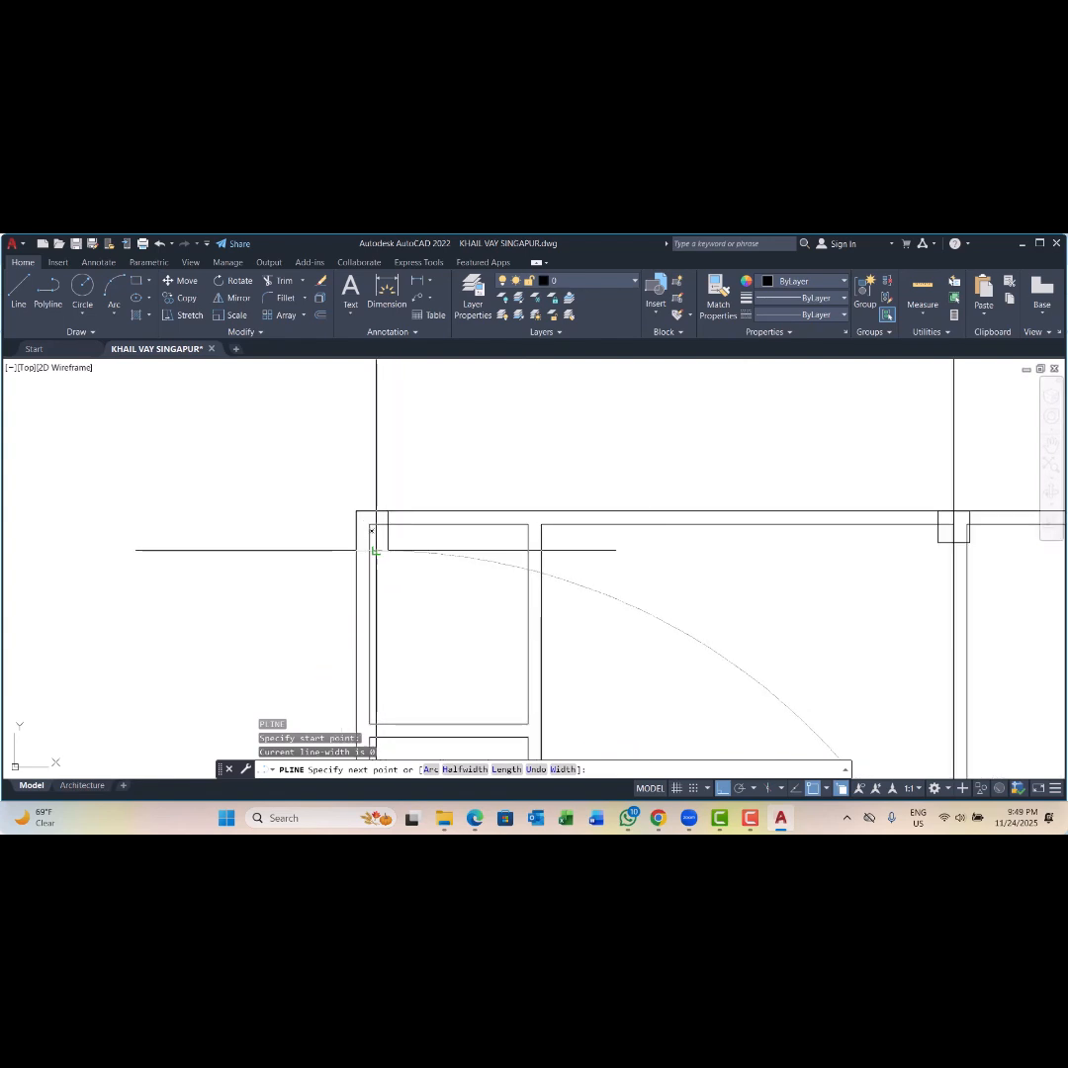
scroll(374, 551, down, 3)
key(Escape)
key(Escape)
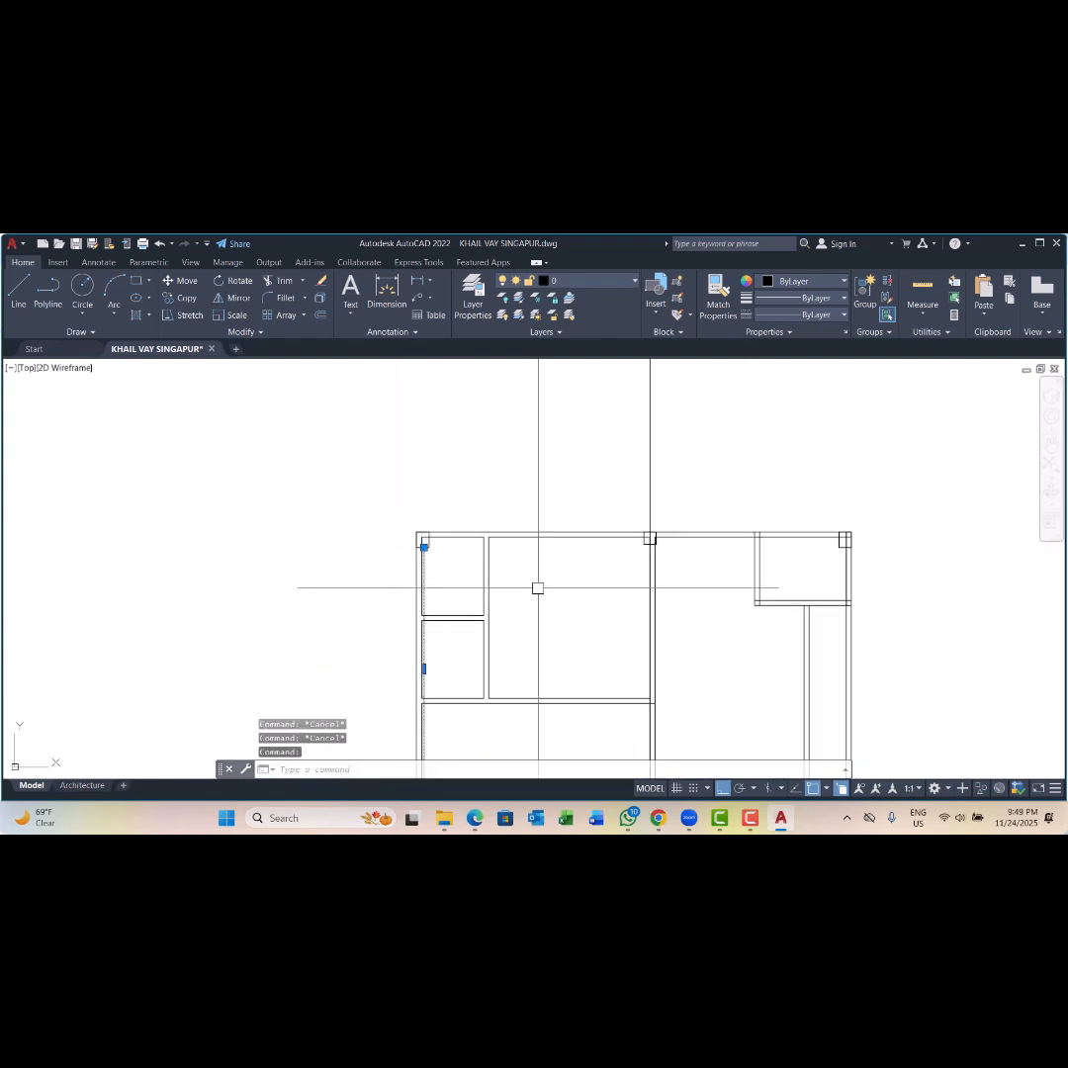
Step: Move the vertical polyline between the left wall's columns horizontally to just outside the house's left wall
text(m)
key(Return)
click(599, 598)
click(549, 599)
key(Escape)
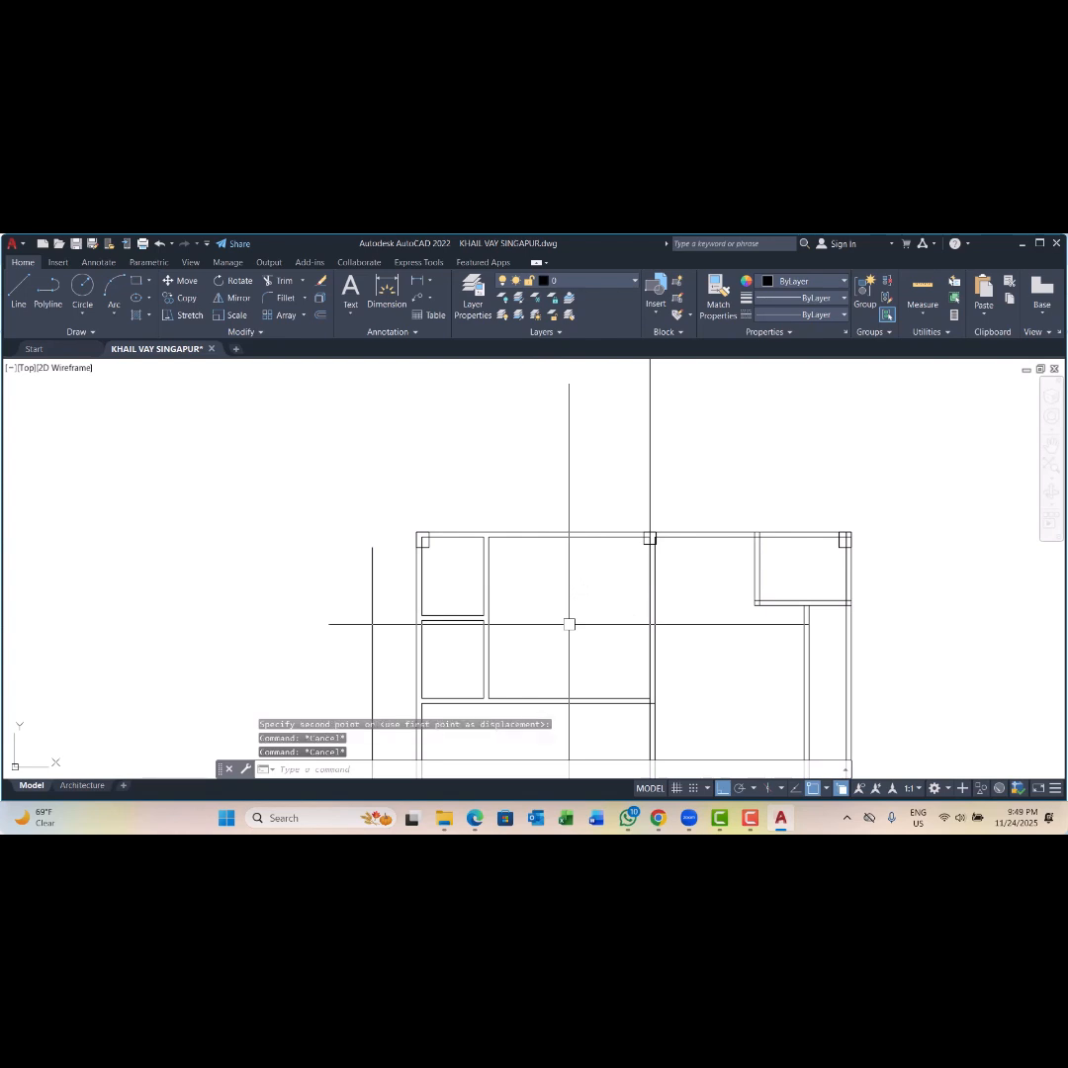
Step: Draw a horizontal construction line through the midpoint of the vertical polyline outside the left wall
text(xl)
key(Return)
text(h)
key(Return)
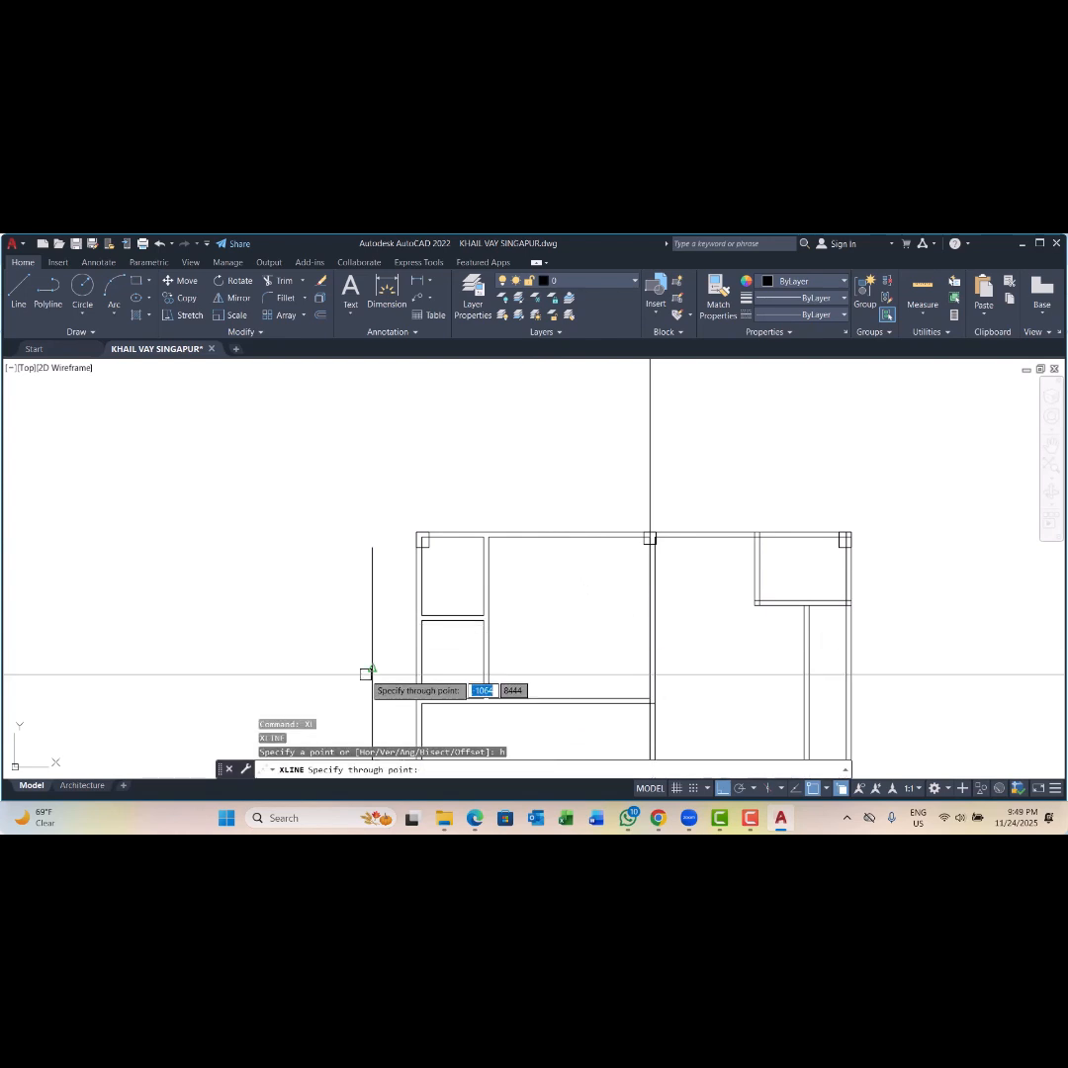
scroll(373, 661, down, 2)
scroll(393, 640, down, 4)
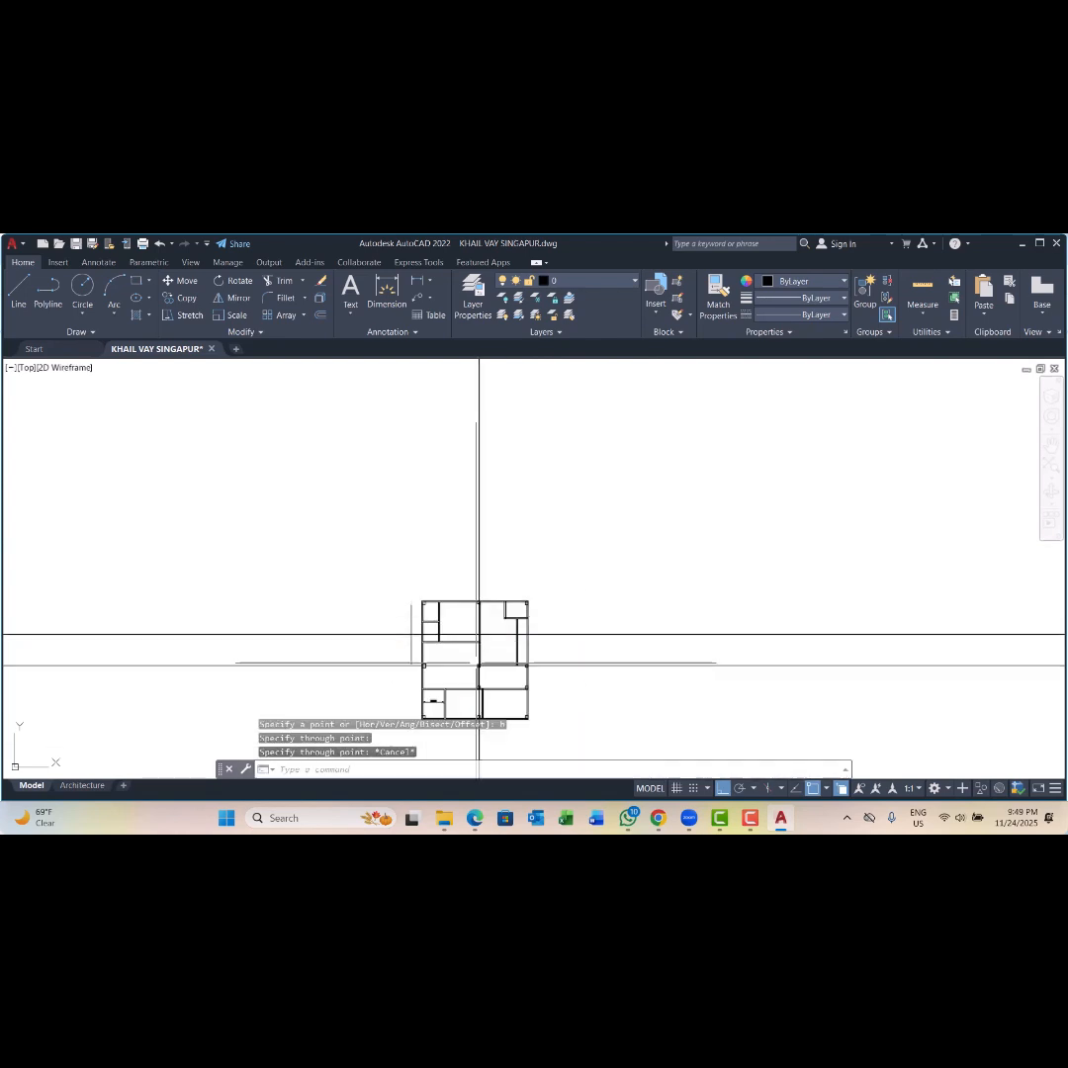
scroll(459, 648, up, 3)
key(Escape)
key(Escape)
key(Escape)
scroll(410, 615, up, 2)
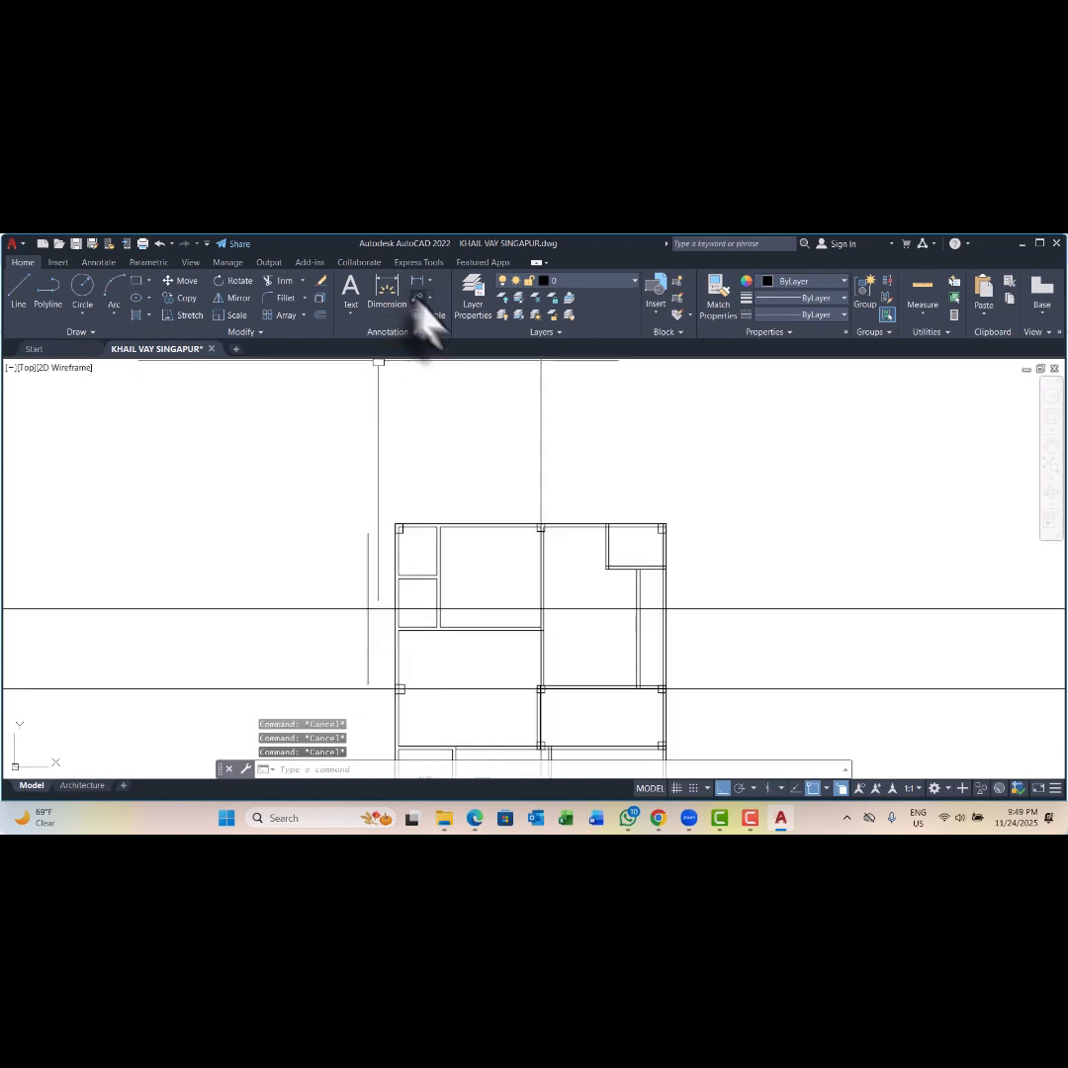
Step: Measure the vertical distance between the two horizontal construction lines with a temporary linear dimension, without placing it
scroll(440, 537, down, 2)
scroll(425, 687, up, 2)
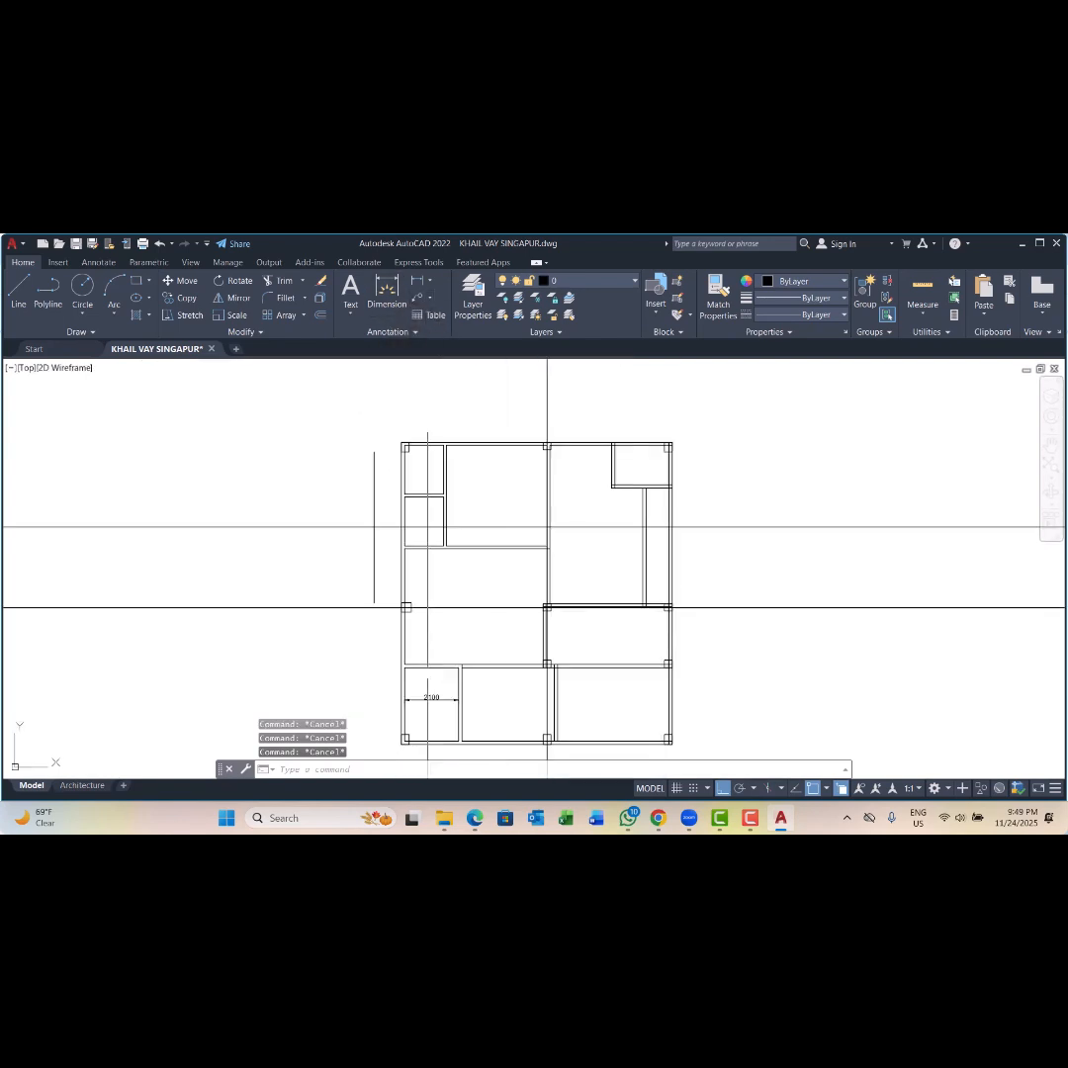
middle_drag(431, 648, 429, 575)
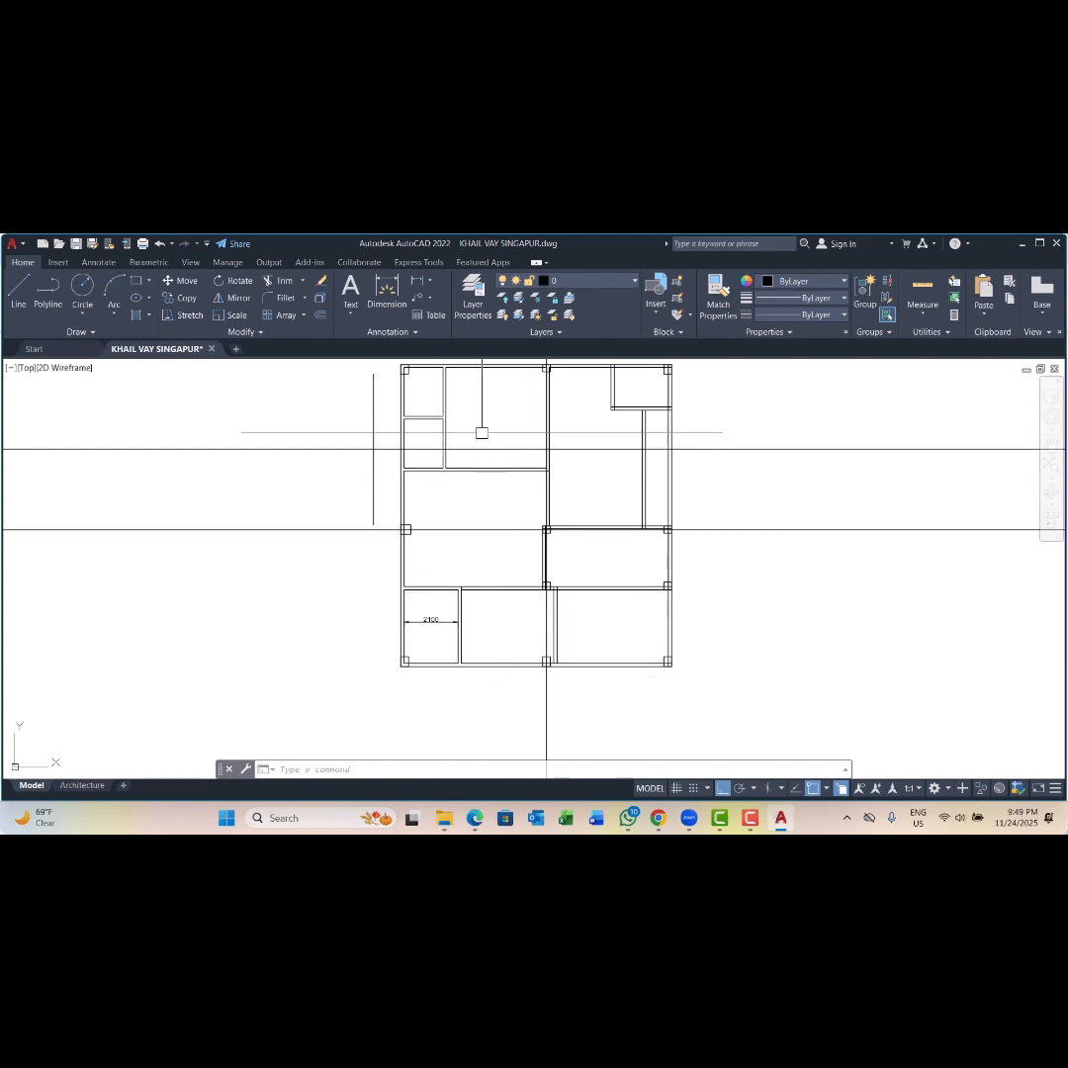
click(419, 282)
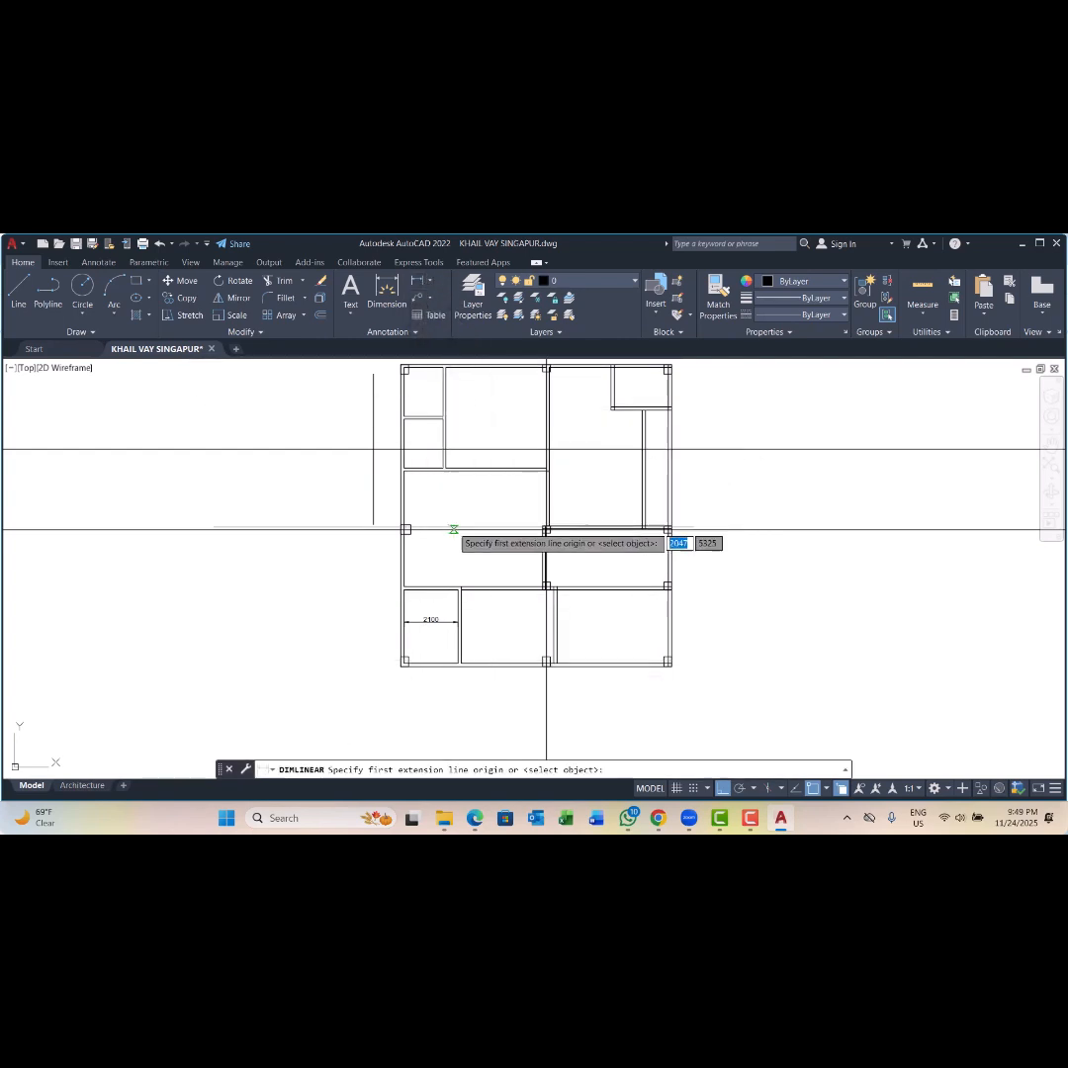
scroll(351, 534, up, 2)
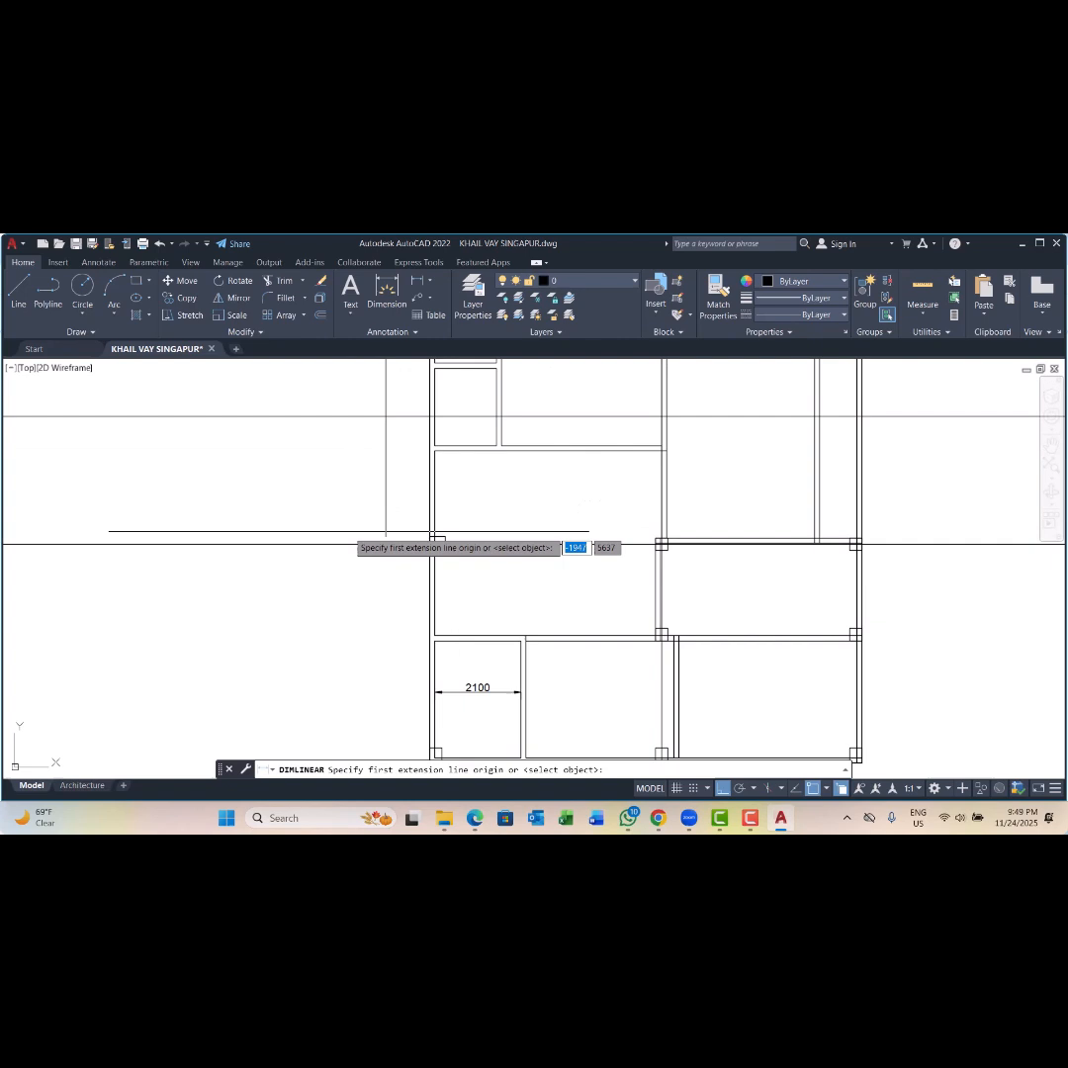
click(341, 543)
click(339, 417)
scroll(334, 482, up, 3)
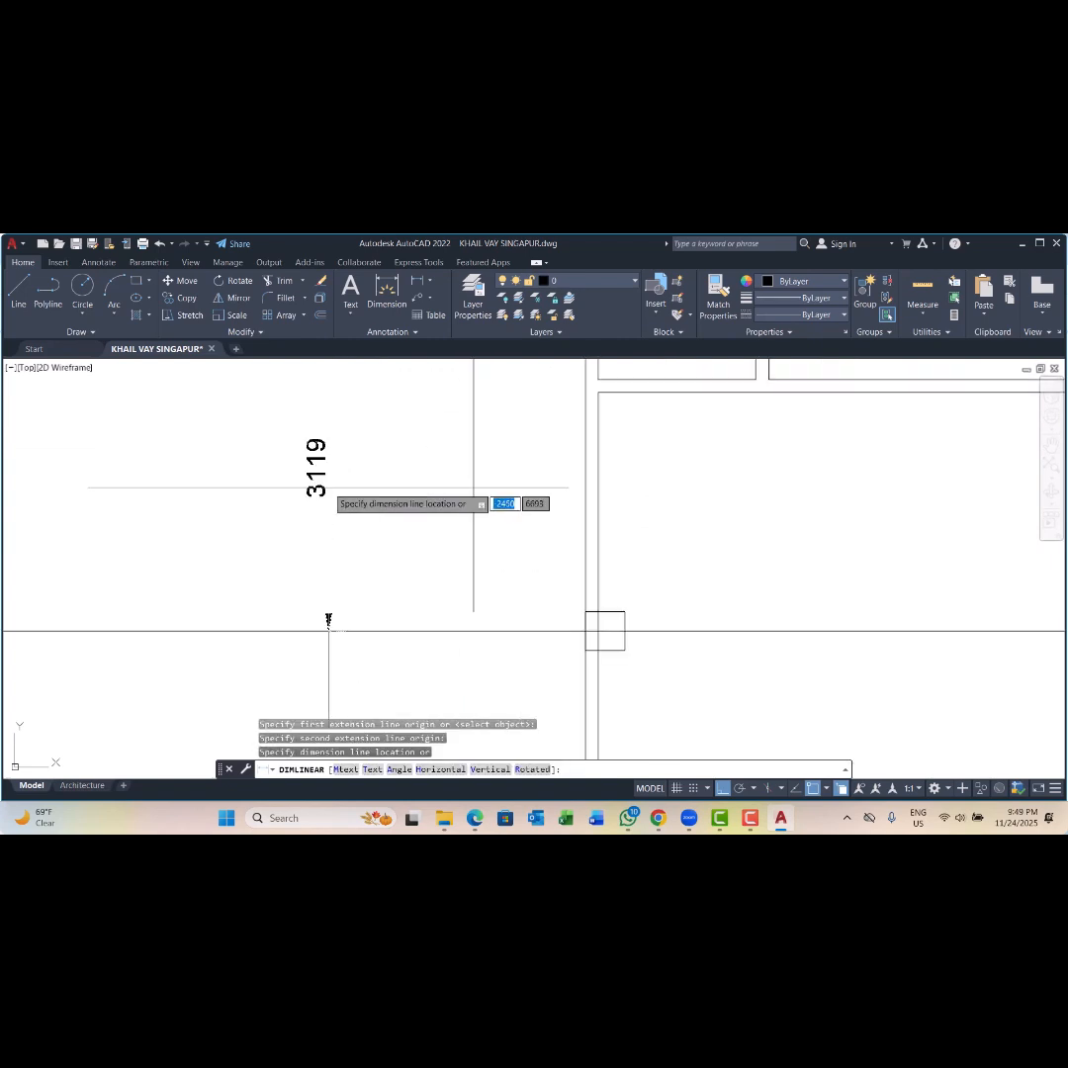
key(Escape)
key(Escape)
key(Escape)
scroll(328, 620, down, 4)
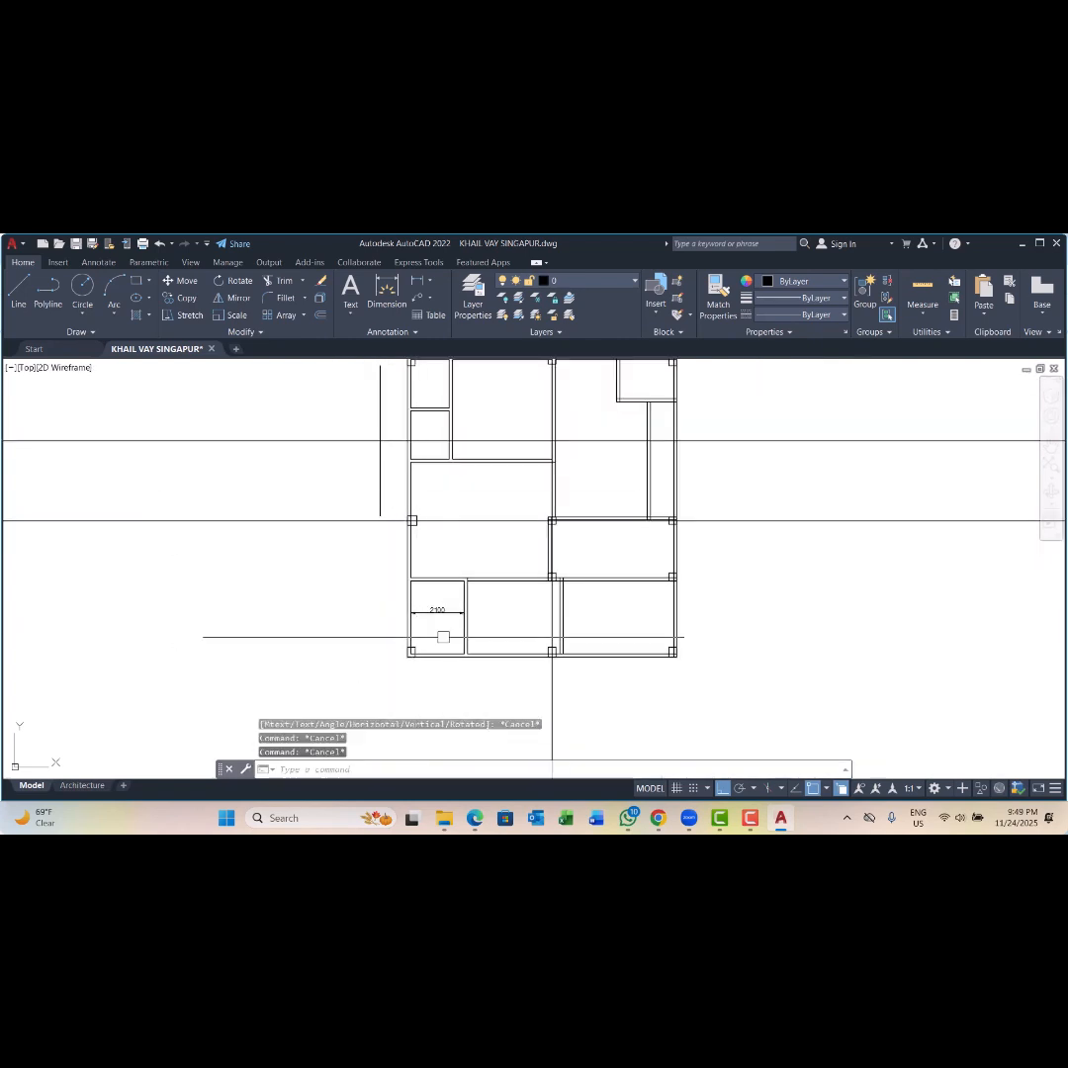
Step: Measure the vertical spacing on the left wall from the lower corner column to the 375 x 375 column's bottom edge, without placing the dimension
scroll(414, 640, up, 3)
key(space)
click(402, 673)
scroll(407, 645, down, 2)
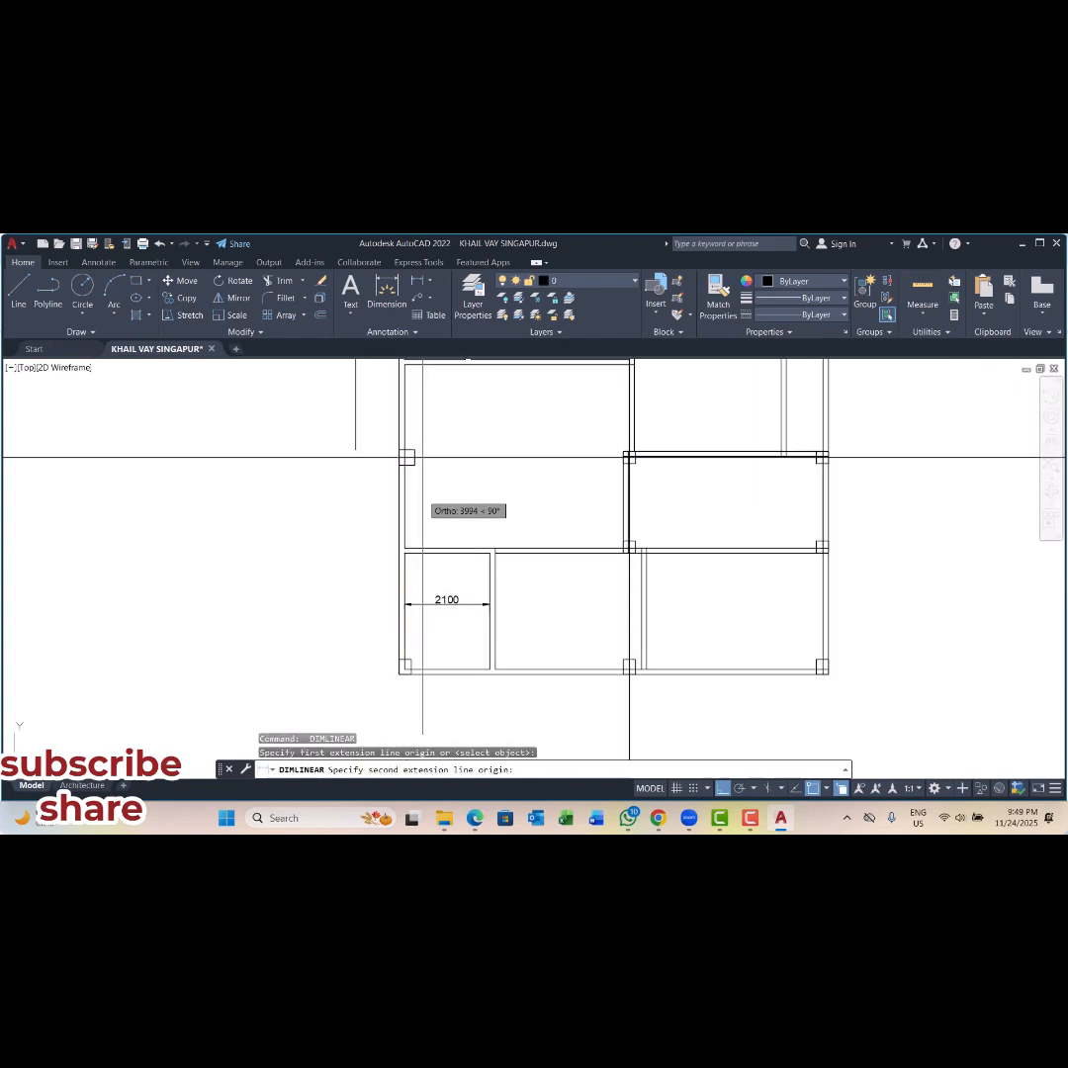
scroll(342, 463, up, 4)
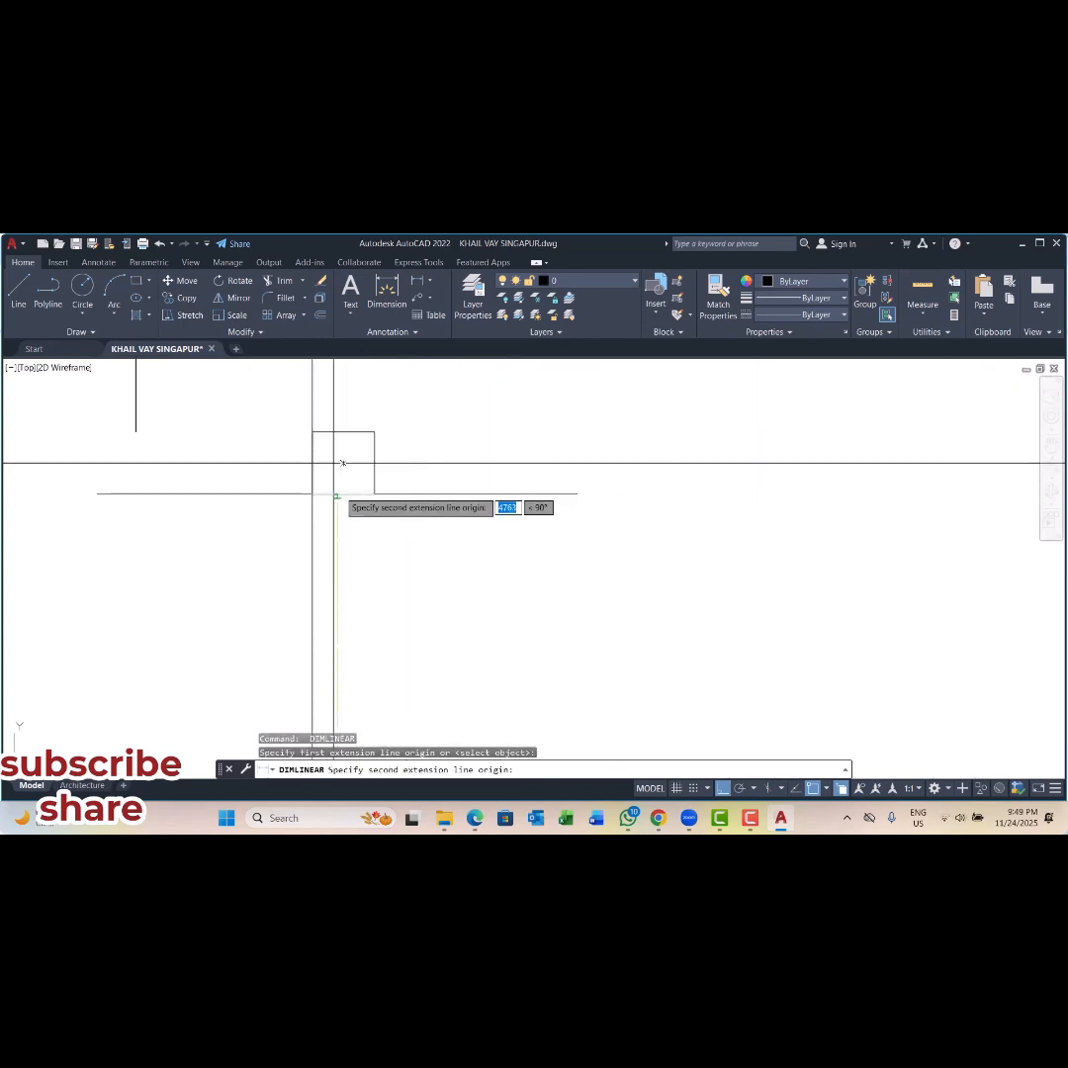
click(336, 496)
scroll(330, 495, down, 3)
scroll(324, 509, down, 1)
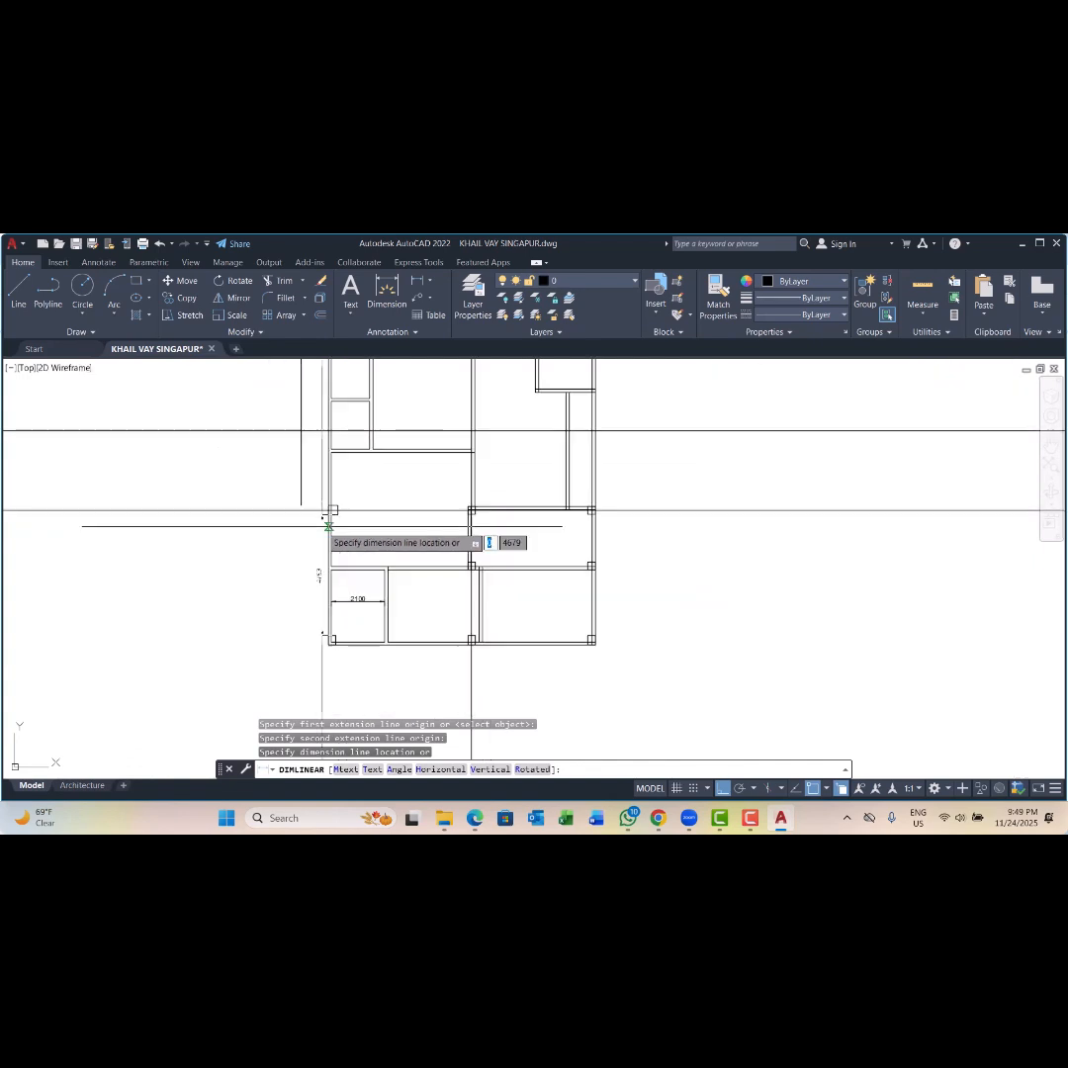
key(Escape)
key(Escape)
key(Escape)
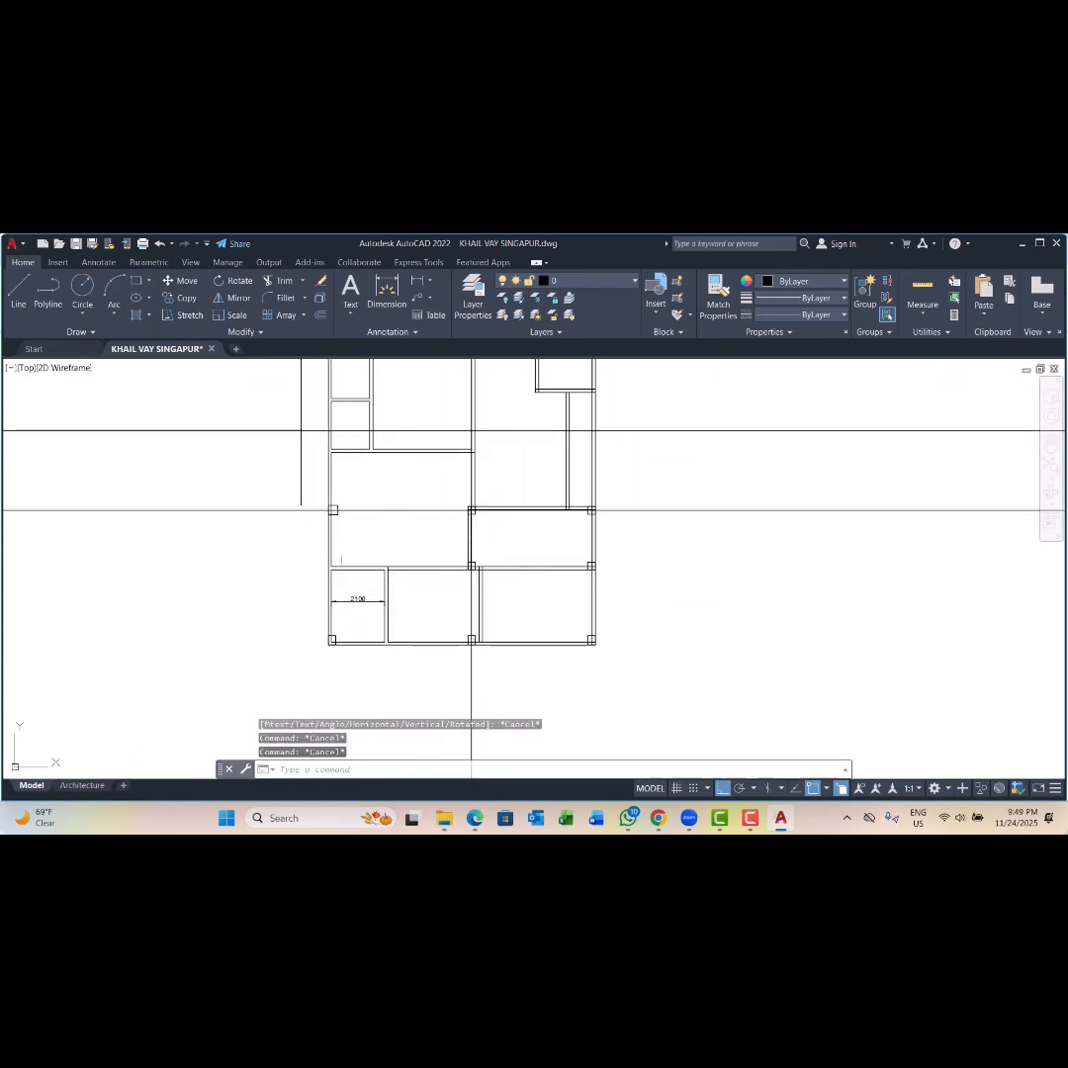
Step: Copy the left wall's 375 x 375 column vertically from the lower horizontal construction line up to the upper one
scroll(394, 573, down, 2)
scroll(361, 582, up, 5)
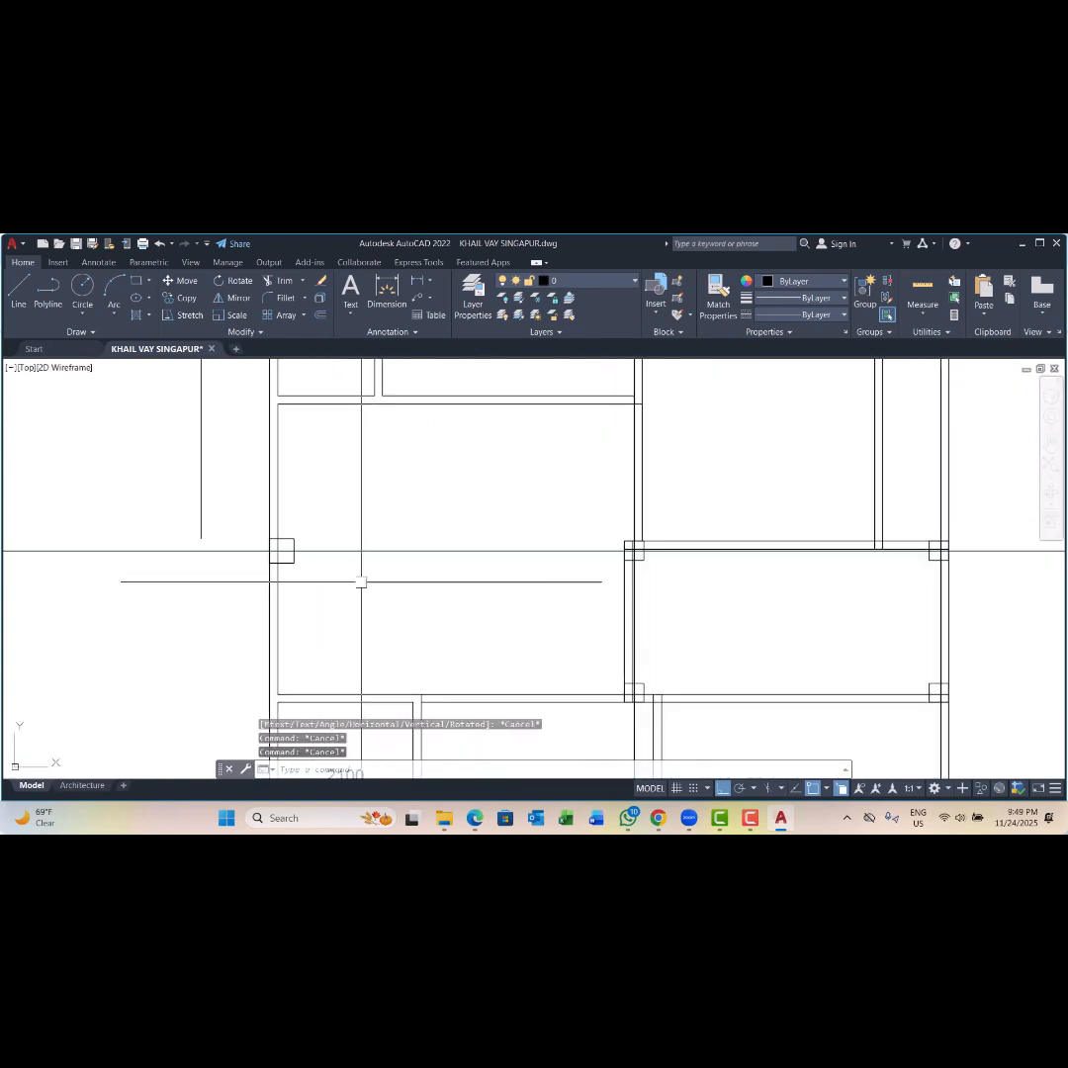
click(319, 531)
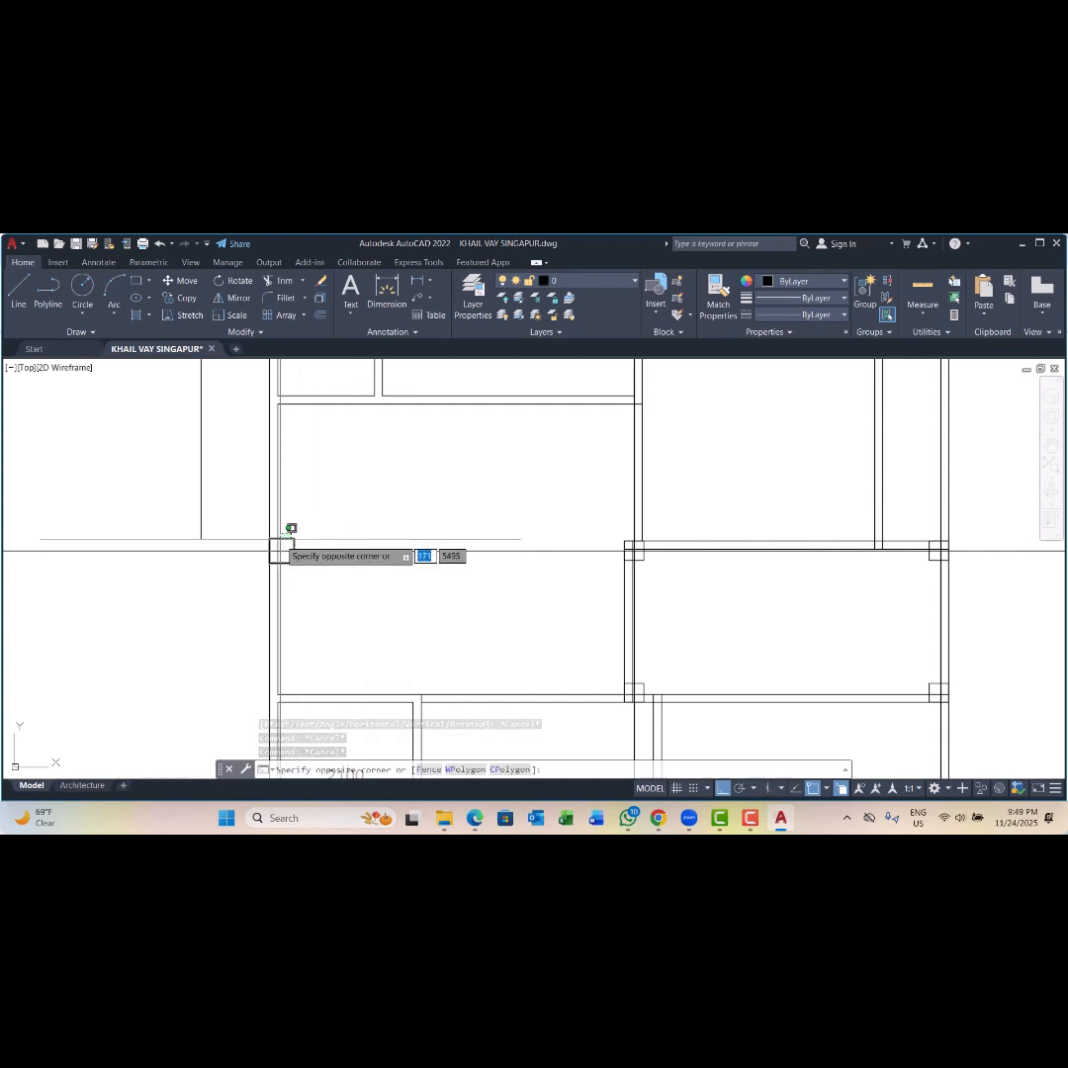
click(282, 540)
text(co)
key(Return)
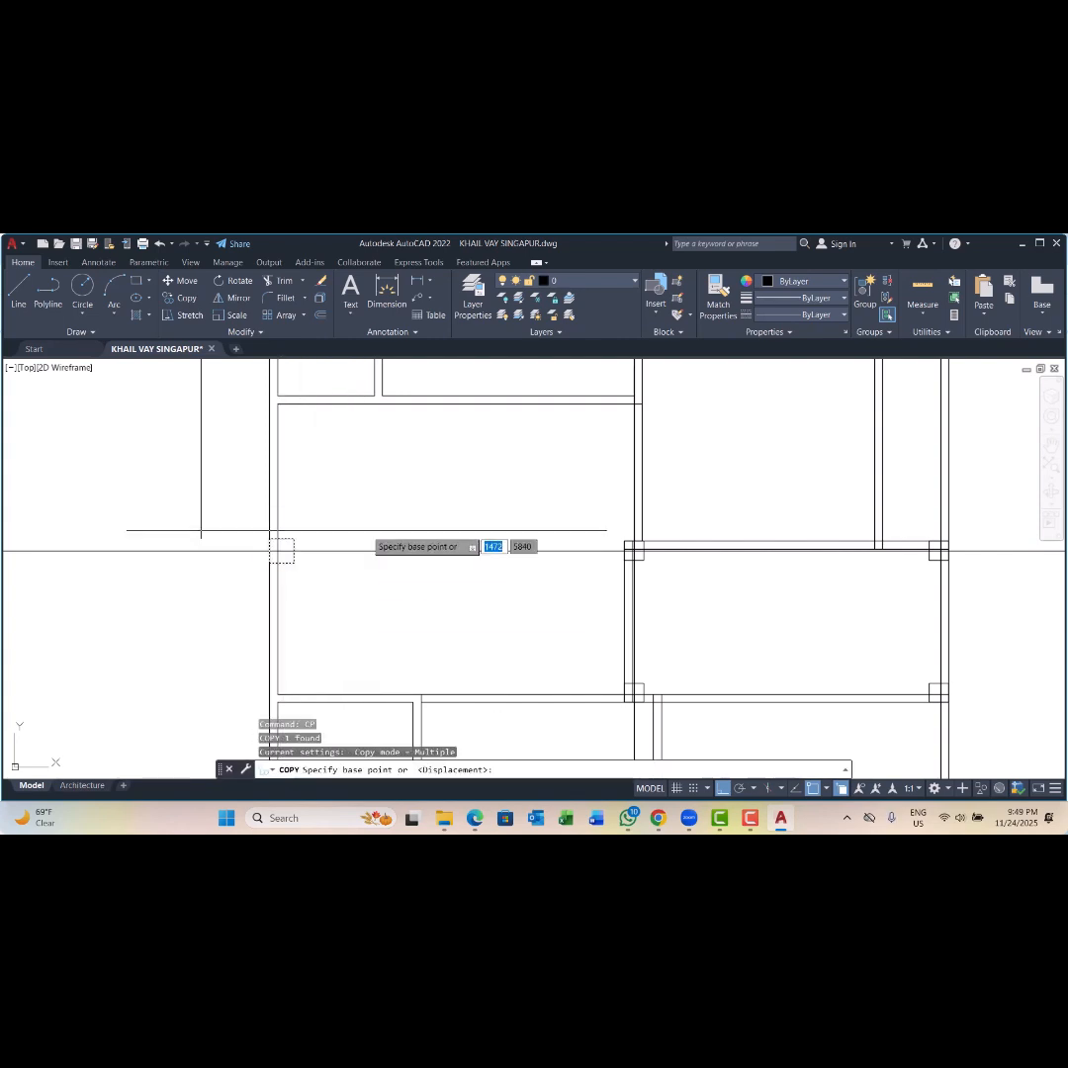
click(369, 552)
scroll(372, 550, down, 3)
scroll(391, 493, up, 3)
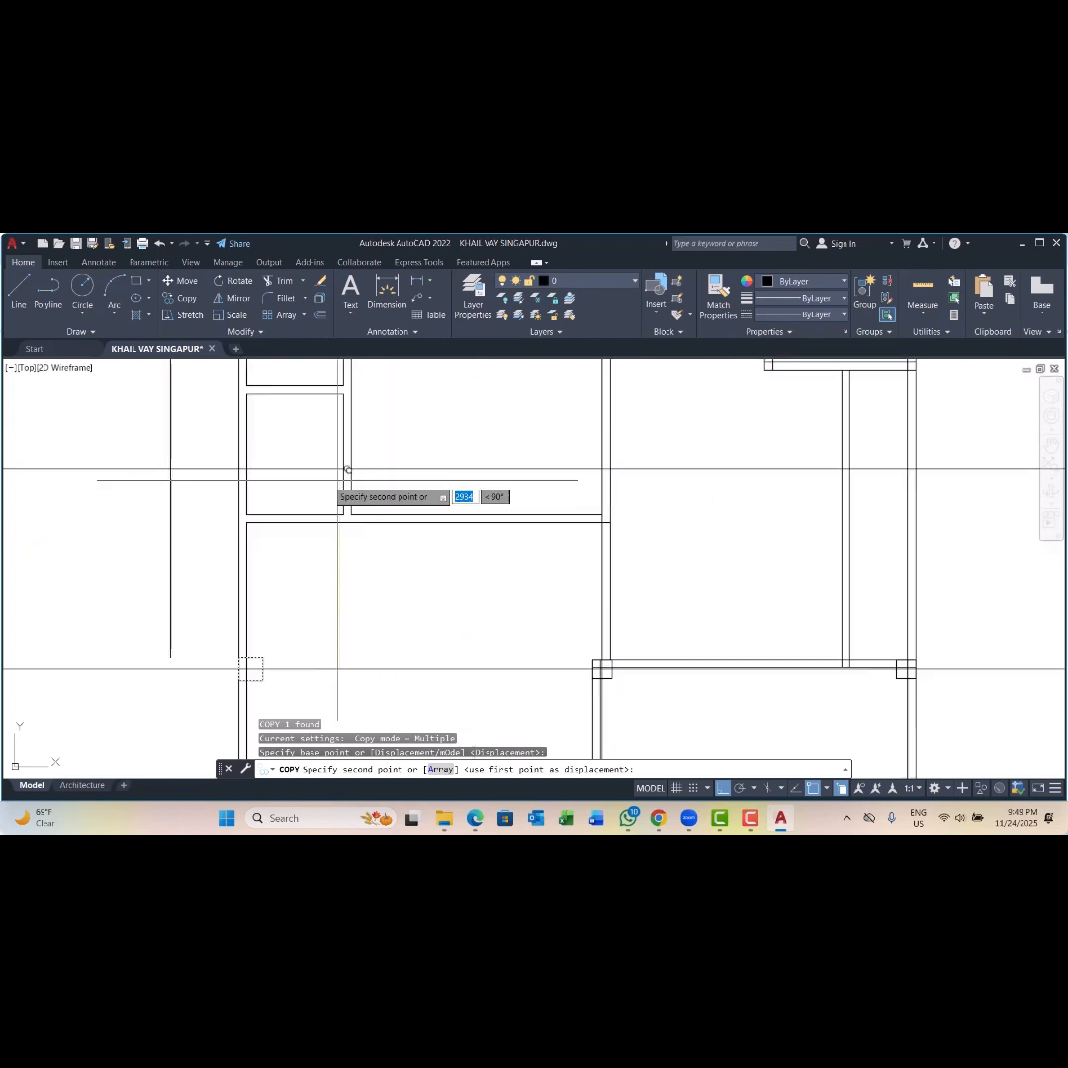
click(331, 475)
scroll(429, 564, down, 3)
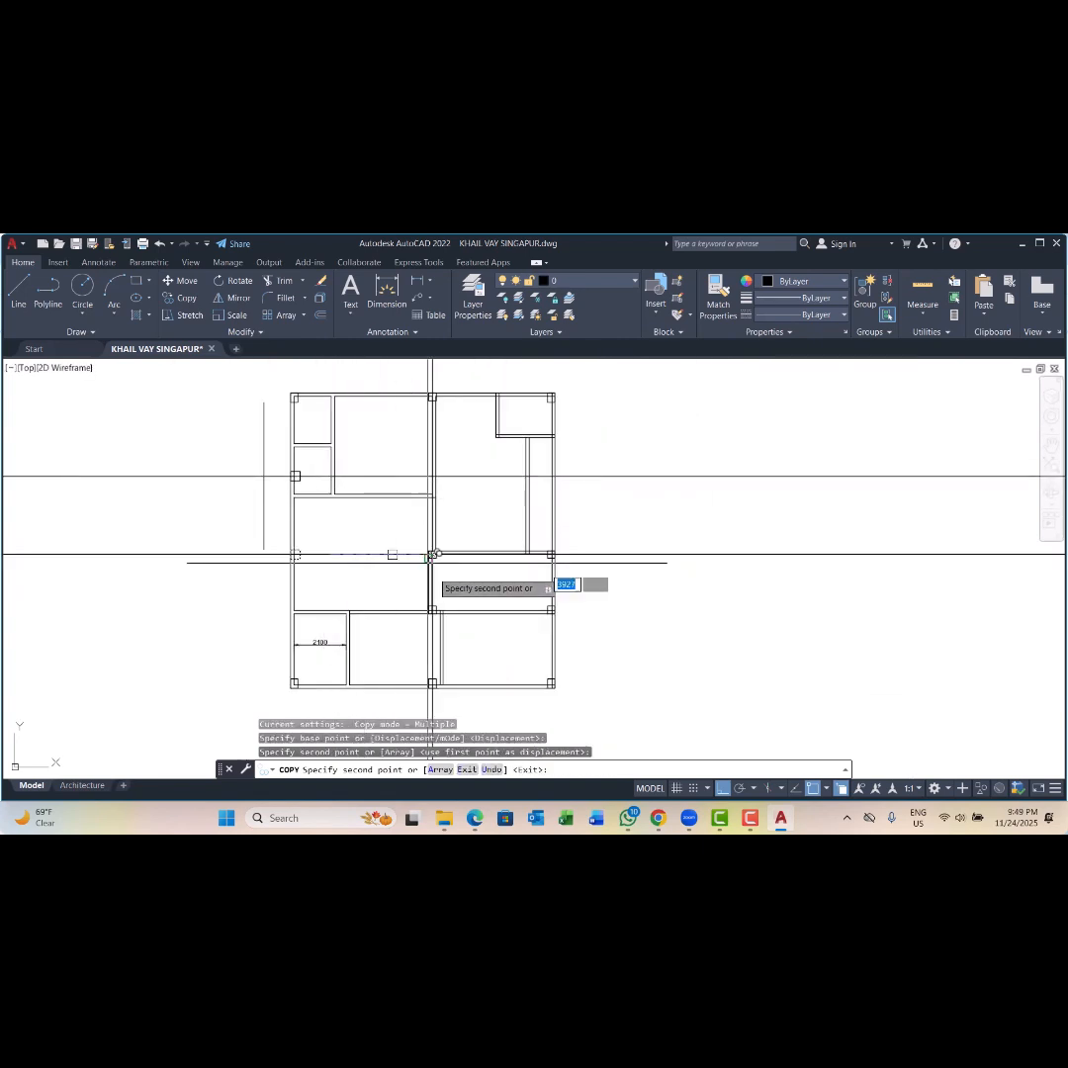
key(Escape)
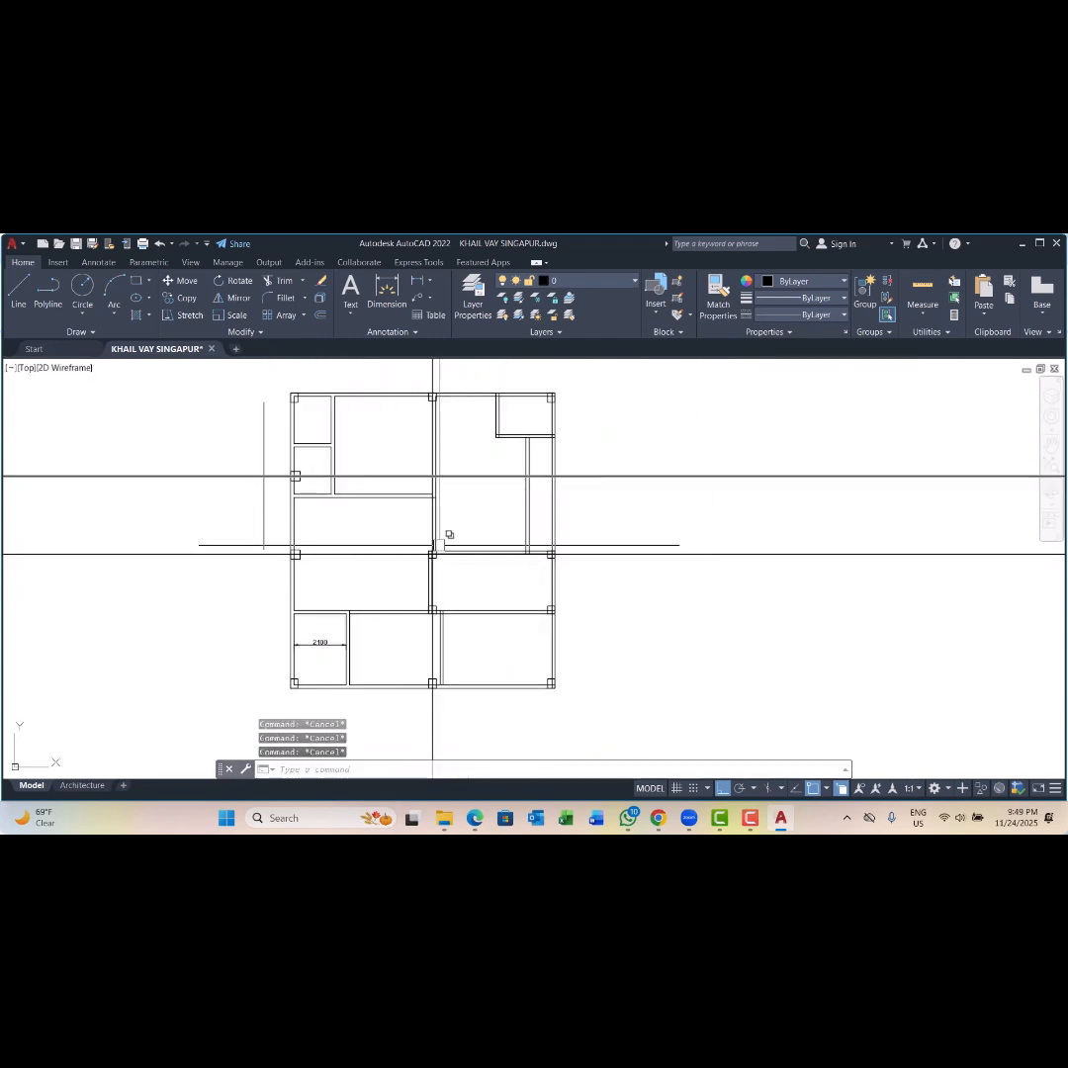
Step: Copy the middle-wall and right-wall columns from the lower horizontal construction line straight up to the upper one
scroll(457, 560, up, 5)
scroll(383, 537, down, 4)
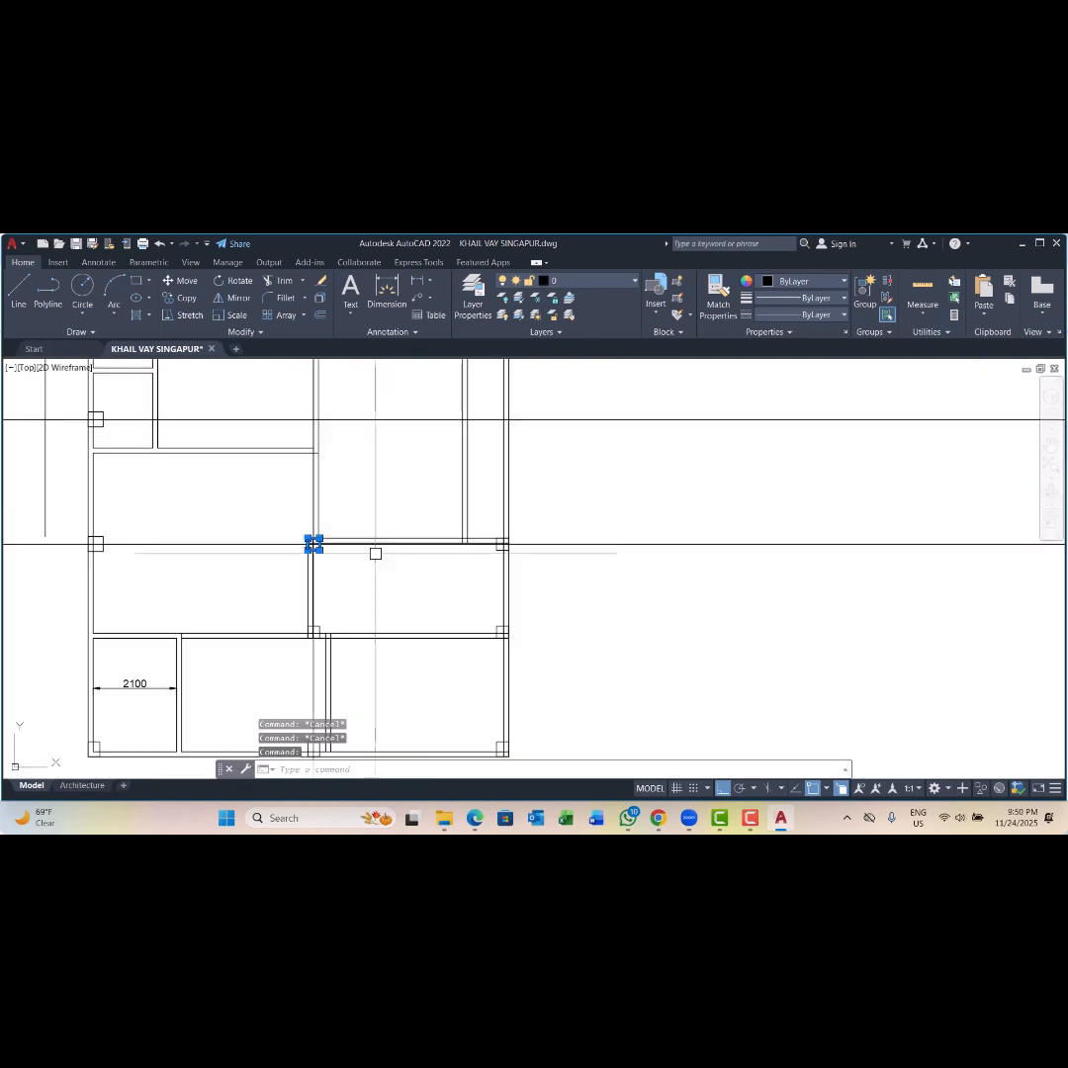
scroll(312, 543, up, 4)
scroll(460, 565, up, 3)
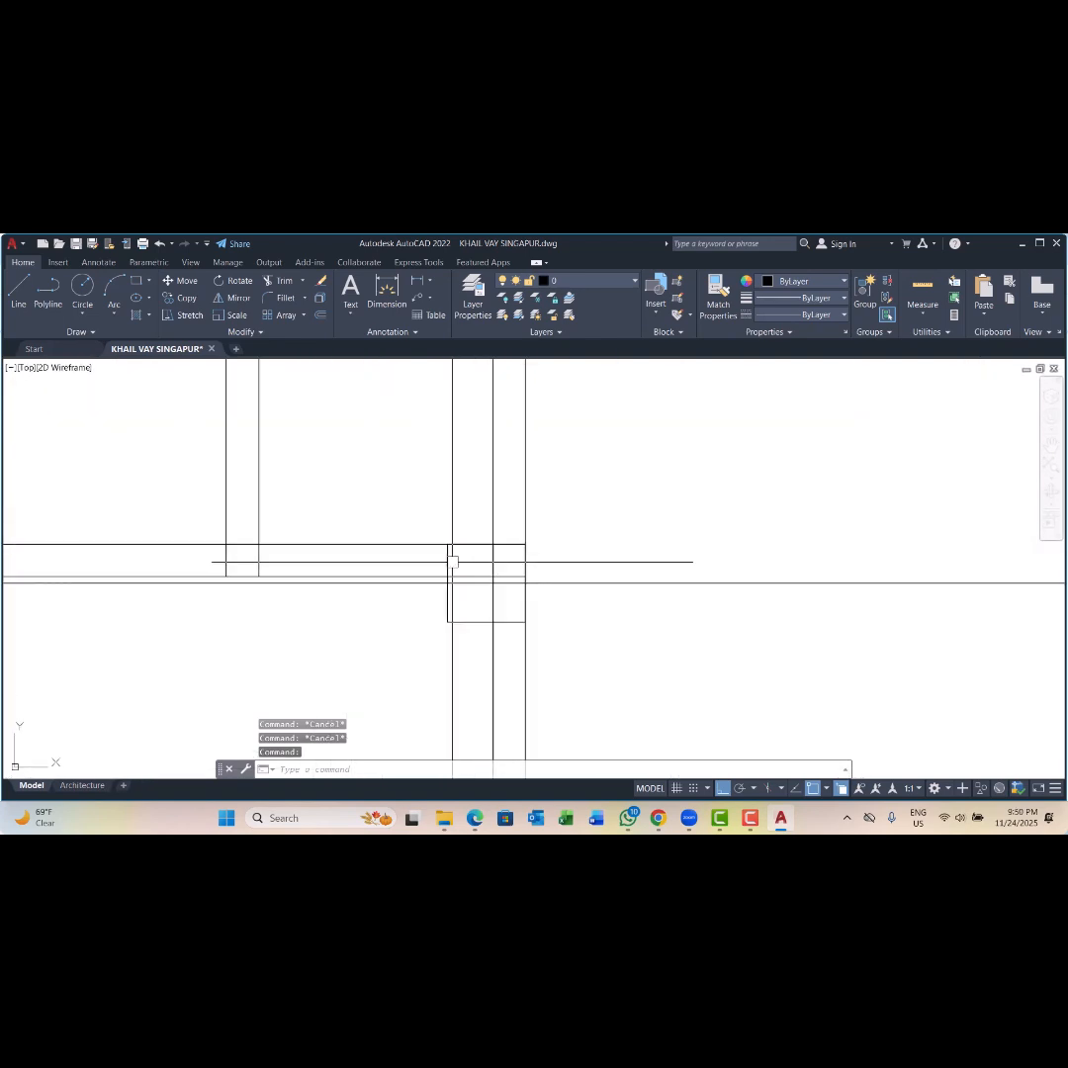
scroll(269, 564, down, 5)
text(o)
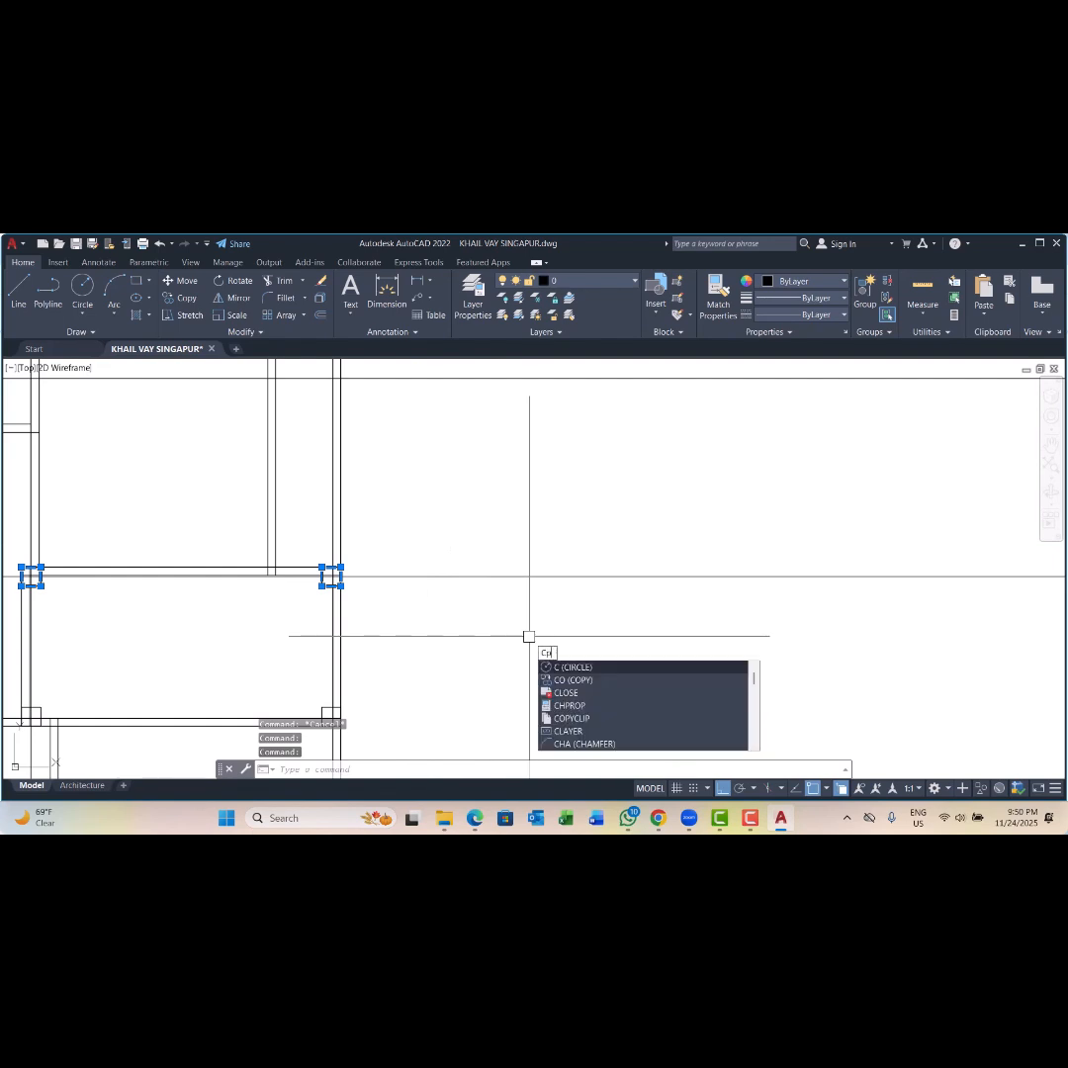
key(space)
click(482, 576)
scroll(483, 580, down, 4)
scroll(483, 579, down, 3)
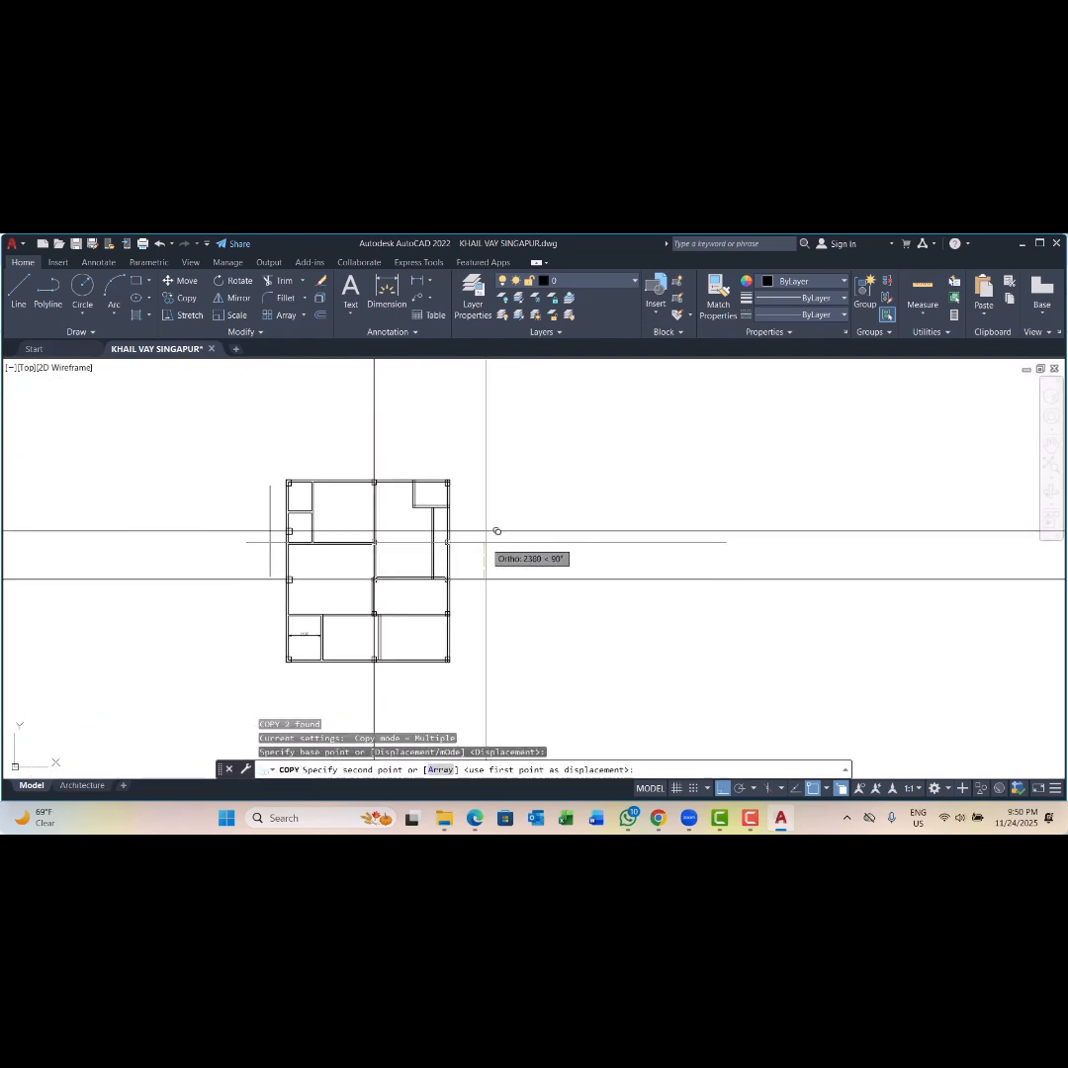
click(495, 531)
key(Escape)
key(Escape)
key(Escape)
Step: Erase the two horizontal construction lines and the vertical construction line through the middle columns
scroll(383, 532, up, 3)
key(Escape)
middle_drag(383, 532, 416, 497)
click(677, 630)
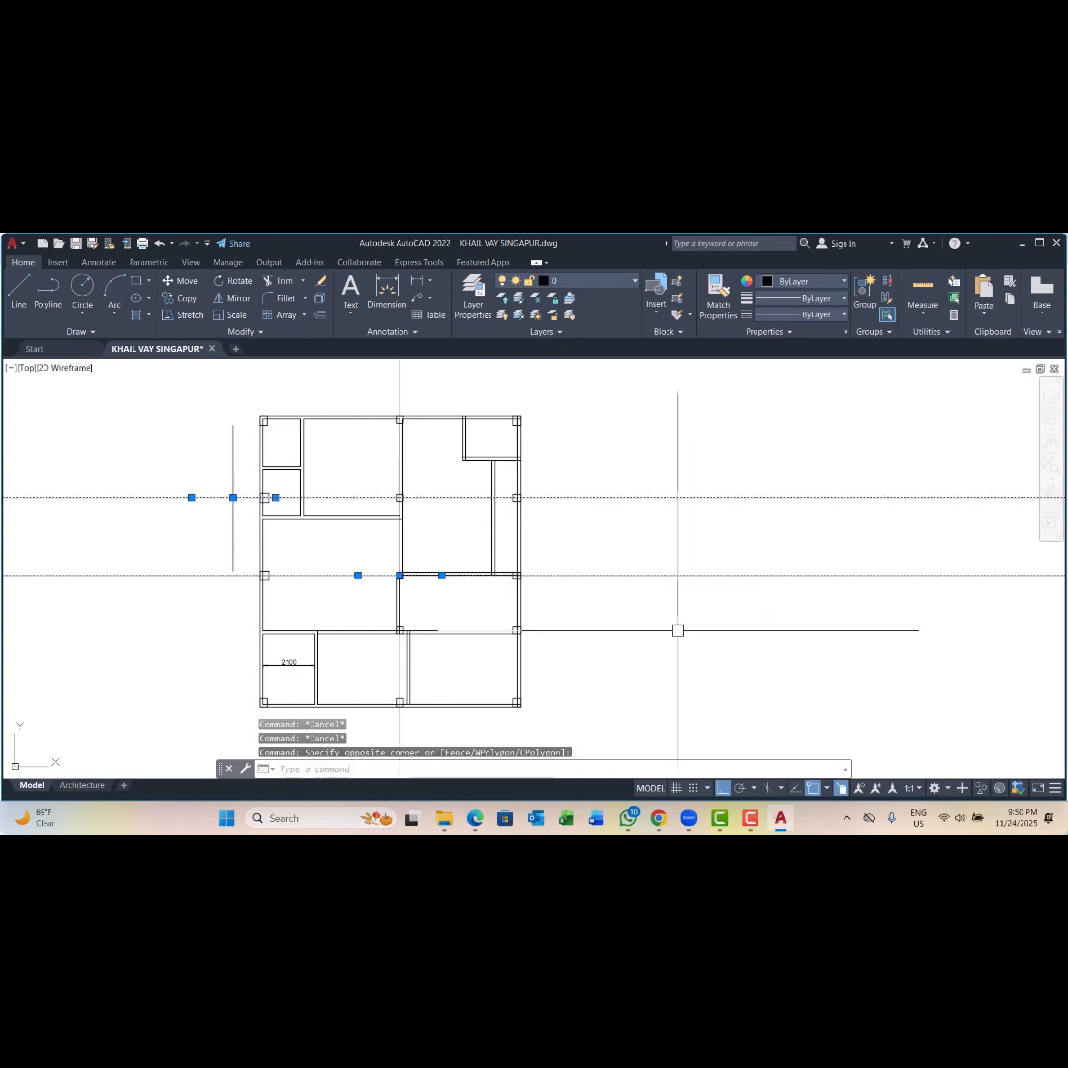
key(Return)
middle_drag(541, 629, 476, 534)
scroll(347, 569, down, 3)
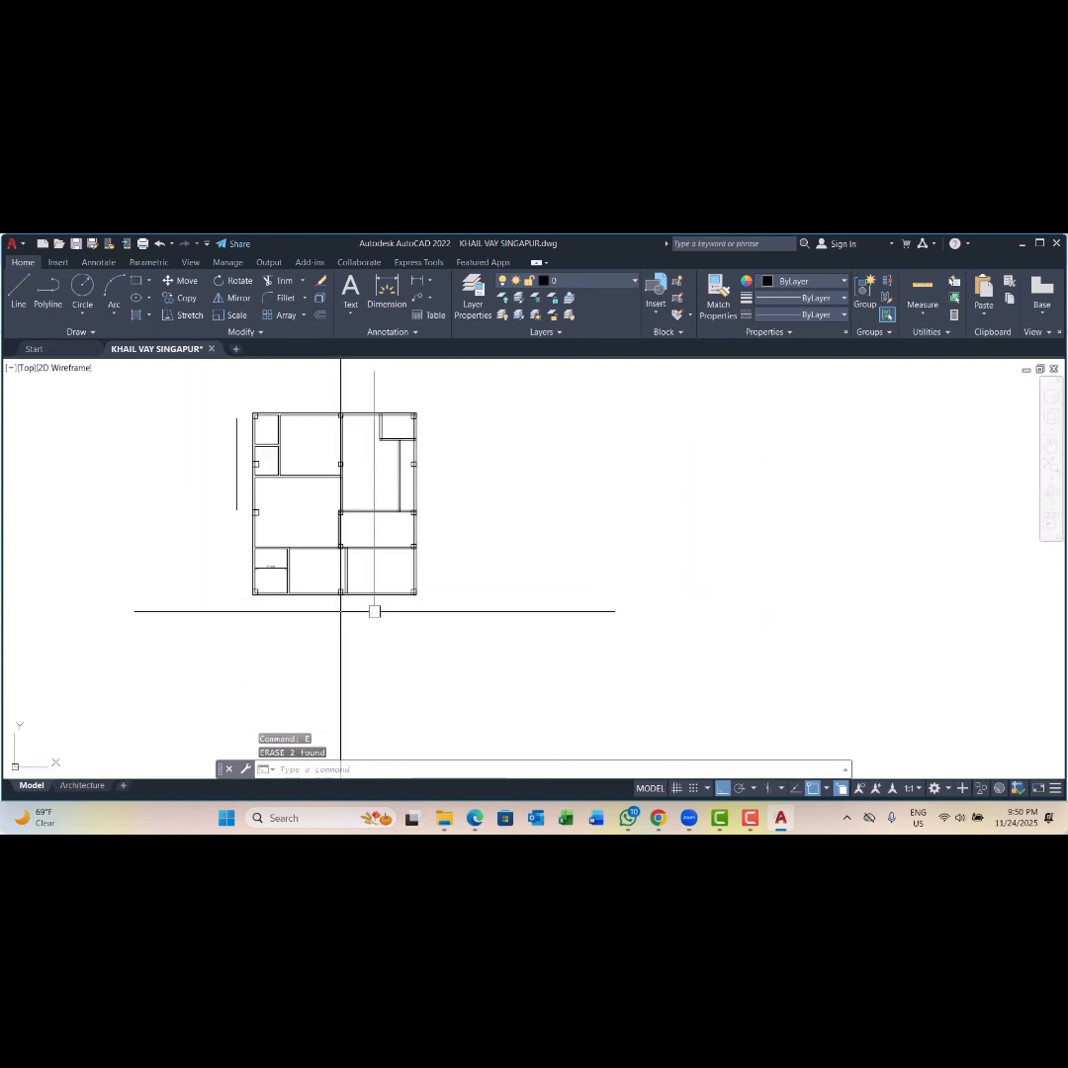
click(389, 624)
click(297, 632)
key(Return)
scroll(327, 445, up, 3)
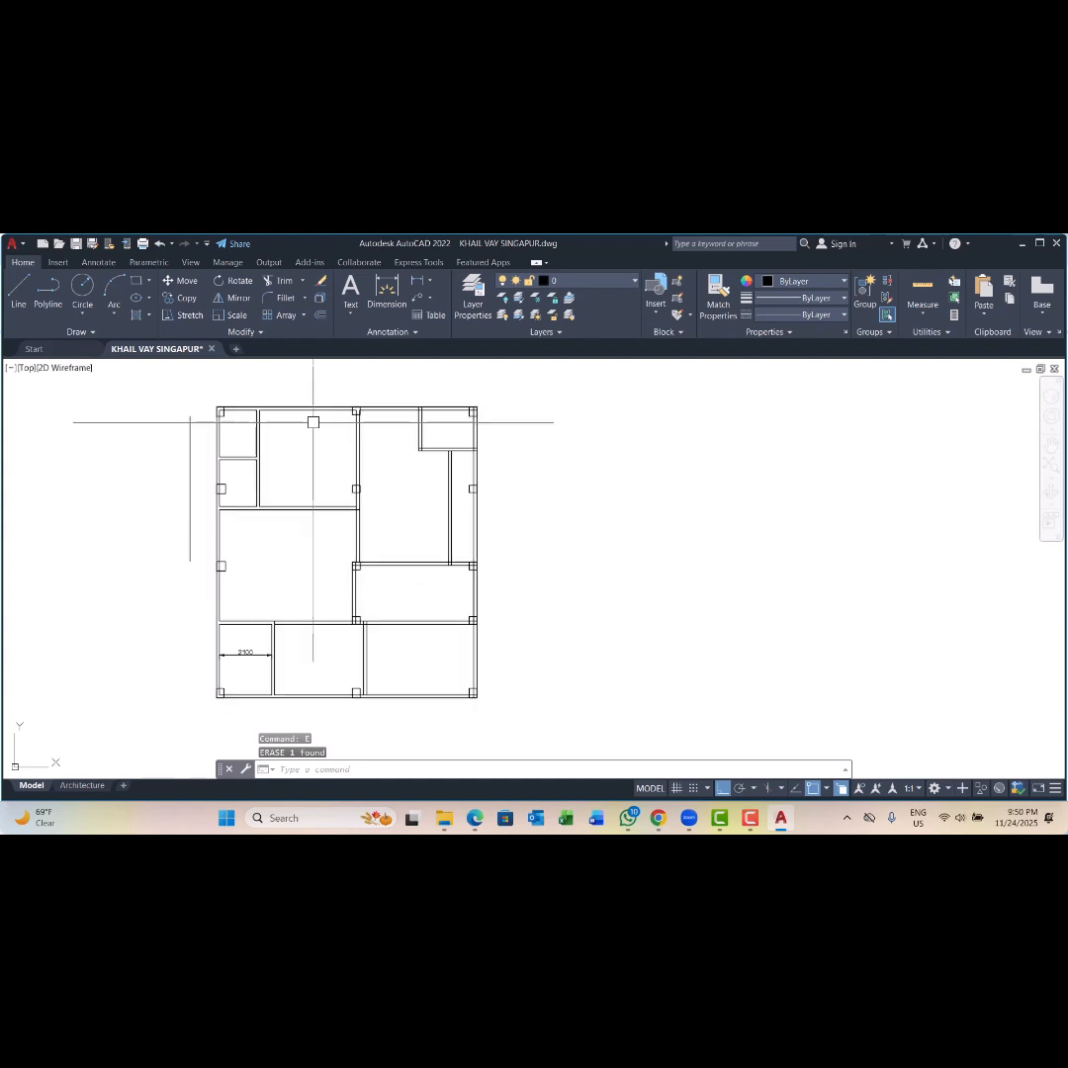
Step: Examine the column positions along the left, middle and right walls in the upper half of the plan
middle_drag(355, 467, 366, 483)
scroll(376, 524, up, 4)
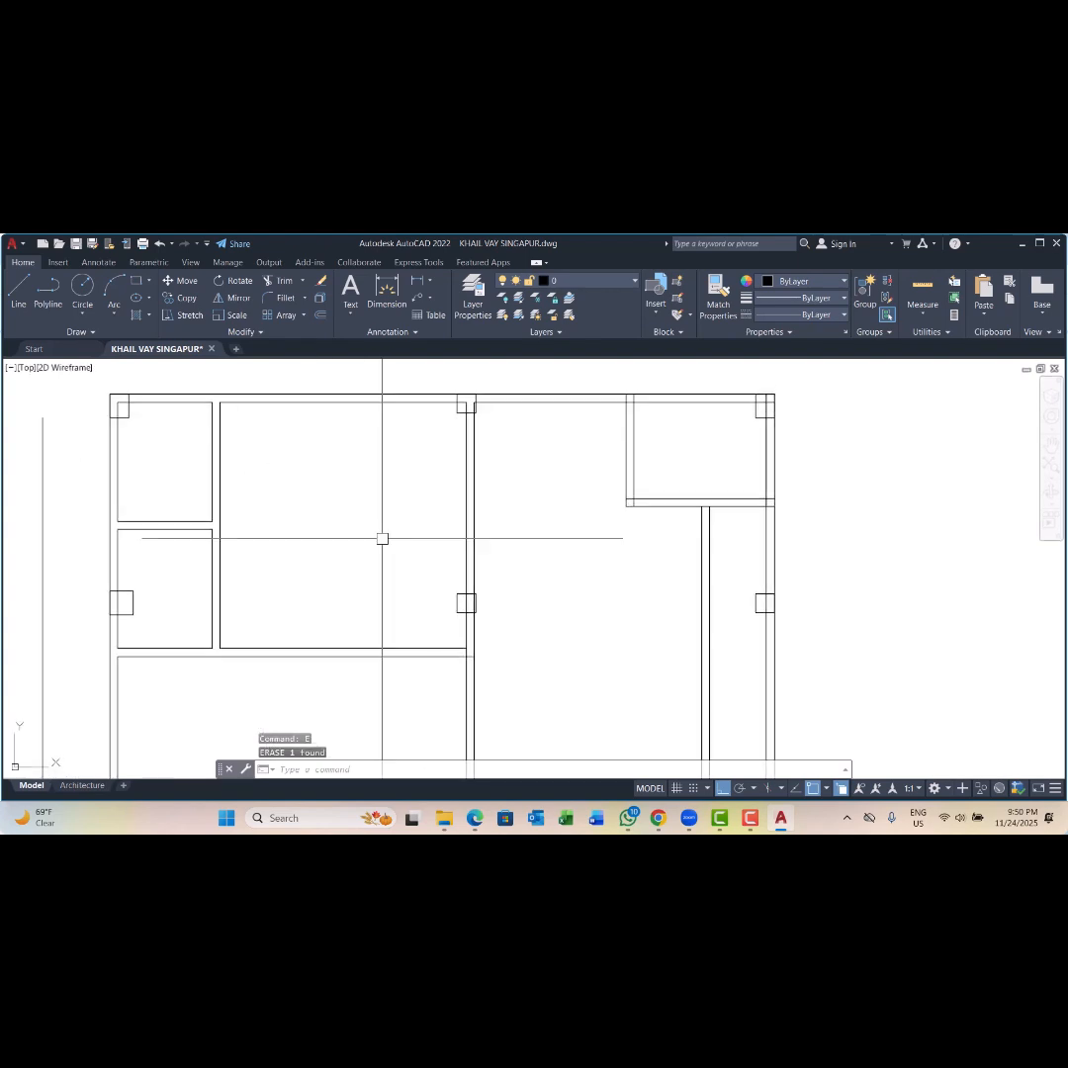
scroll(491, 519, down, 2)
mouse_move(504, 560)
middle_down()
mouse_move(489, 473)
mouse_move(471, 522)
middle_up()
scroll(454, 465, down, 4)
key(Escape)
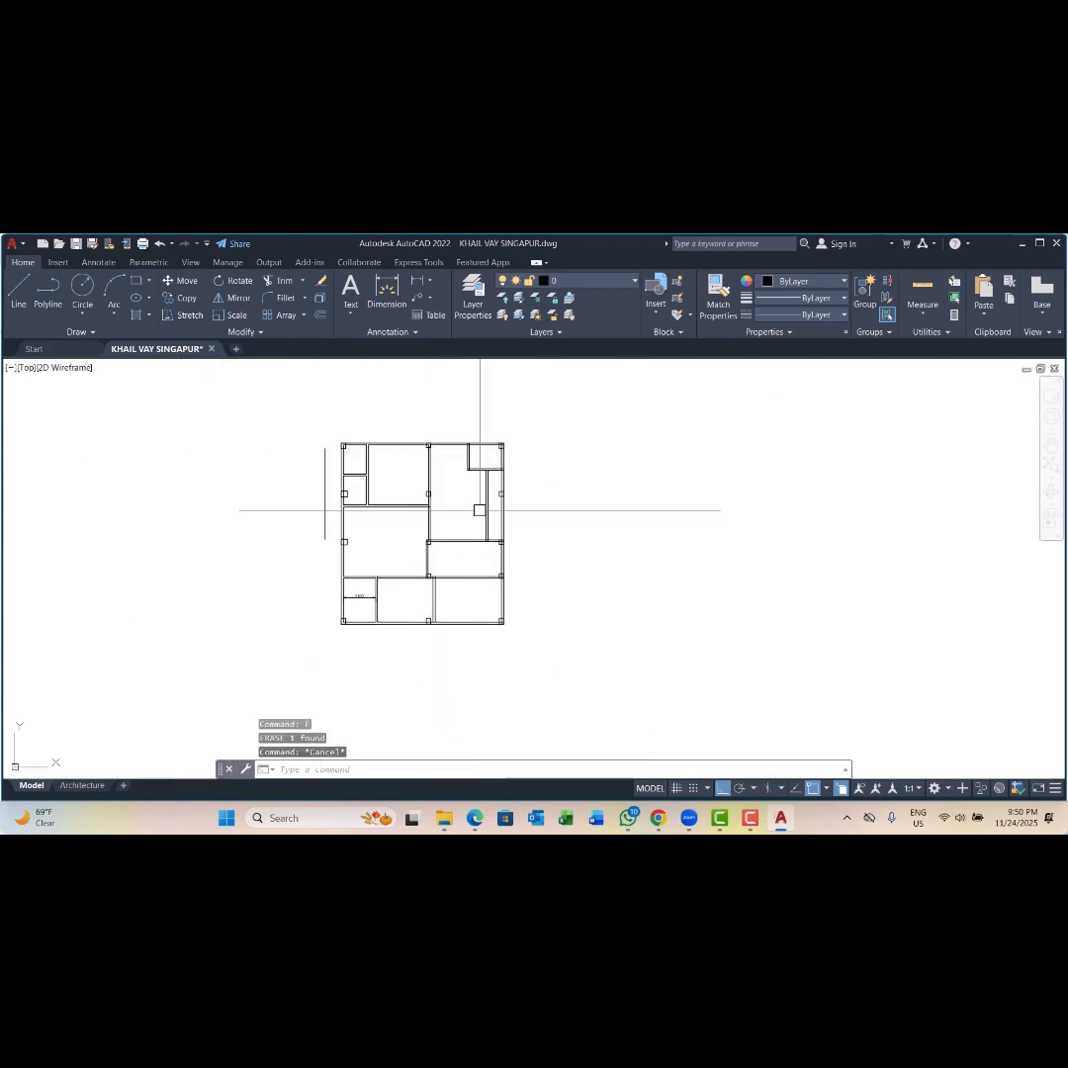
scroll(466, 473, up, 4)
key(Escape)
key(Escape)
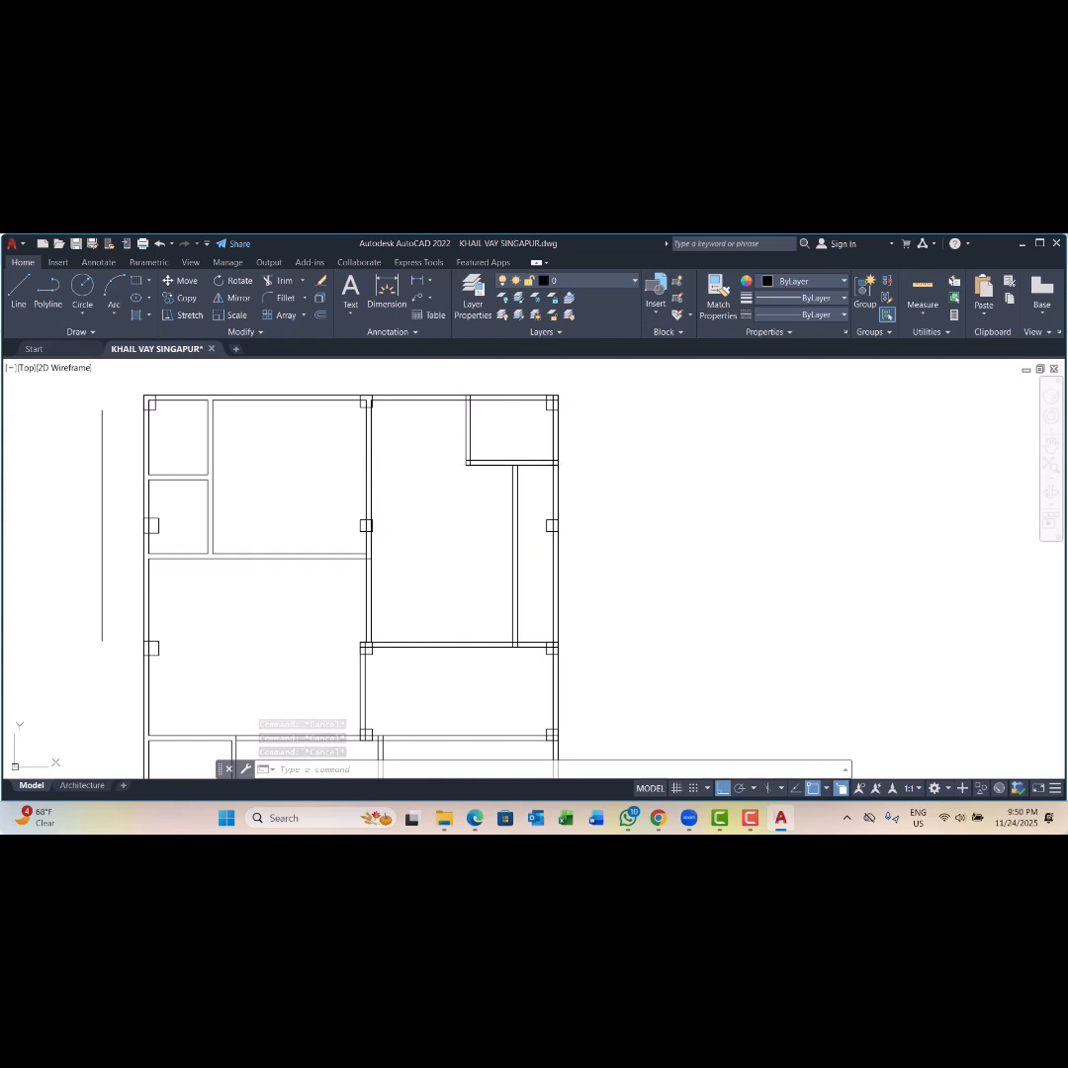
mouse_move(260, 450)
middle_down()
mouse_move(279, 397)
mouse_move(257, 494)
middle_up()
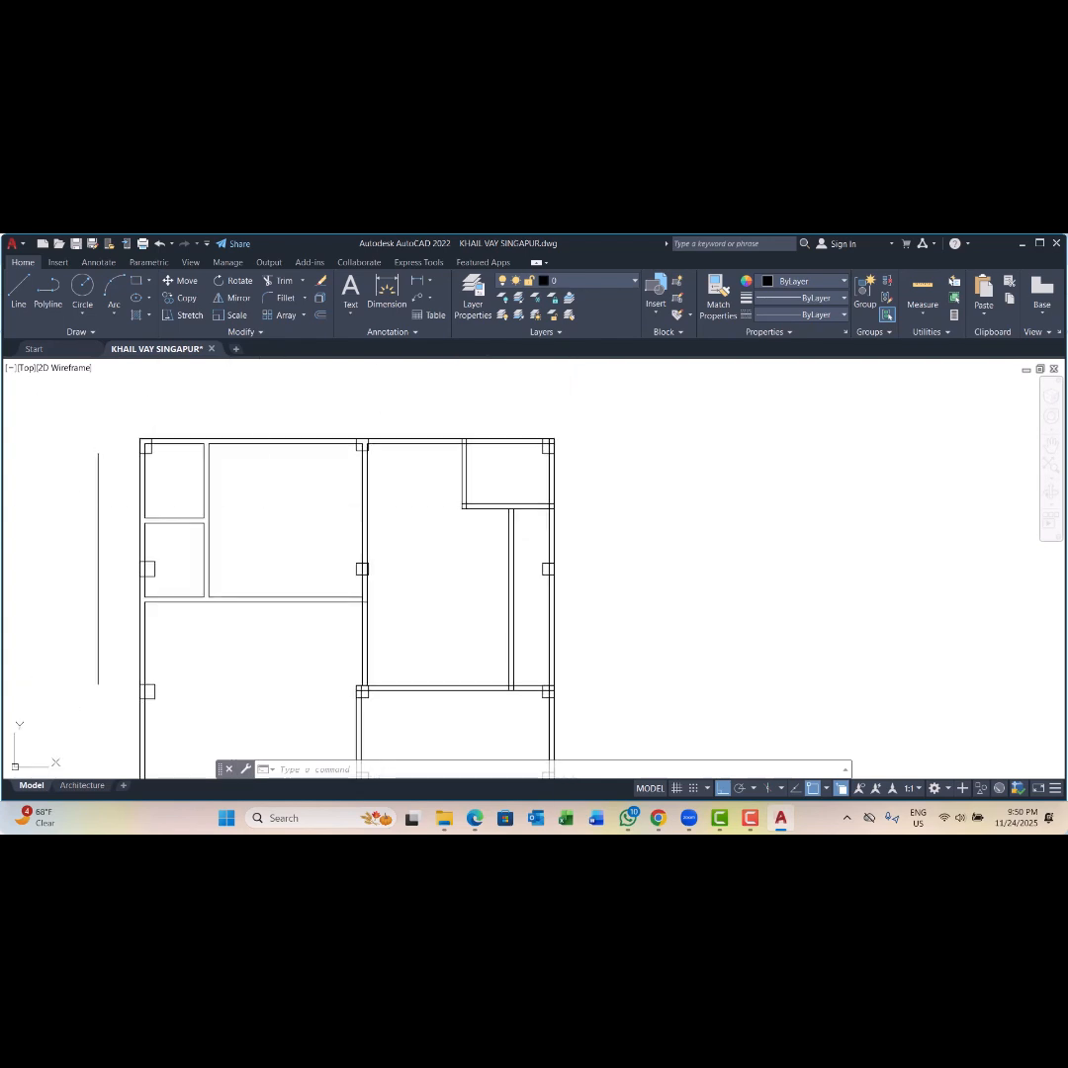
middle_drag(363, 492, 327, 465)
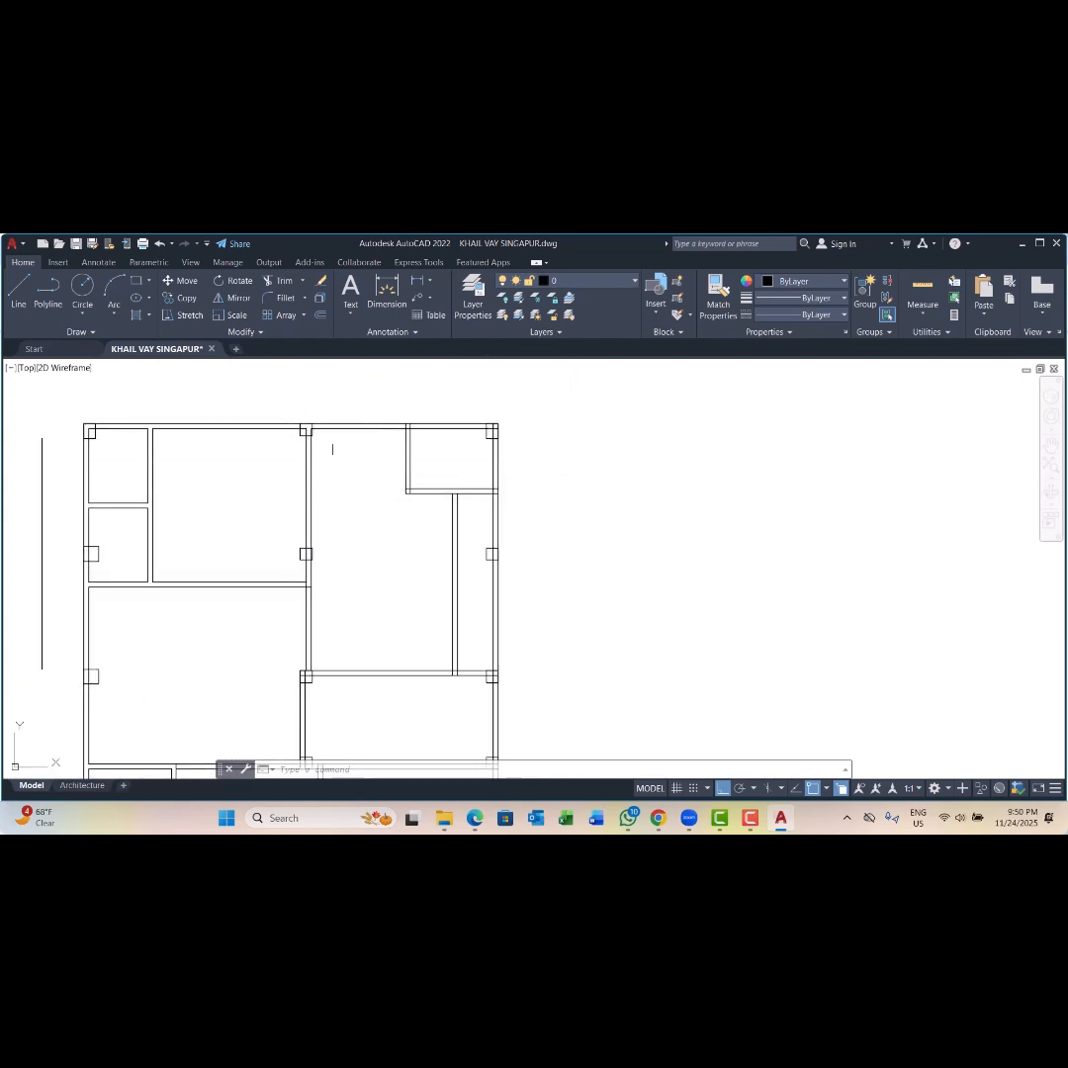
scroll(290, 560, up, 4)
click(285, 502)
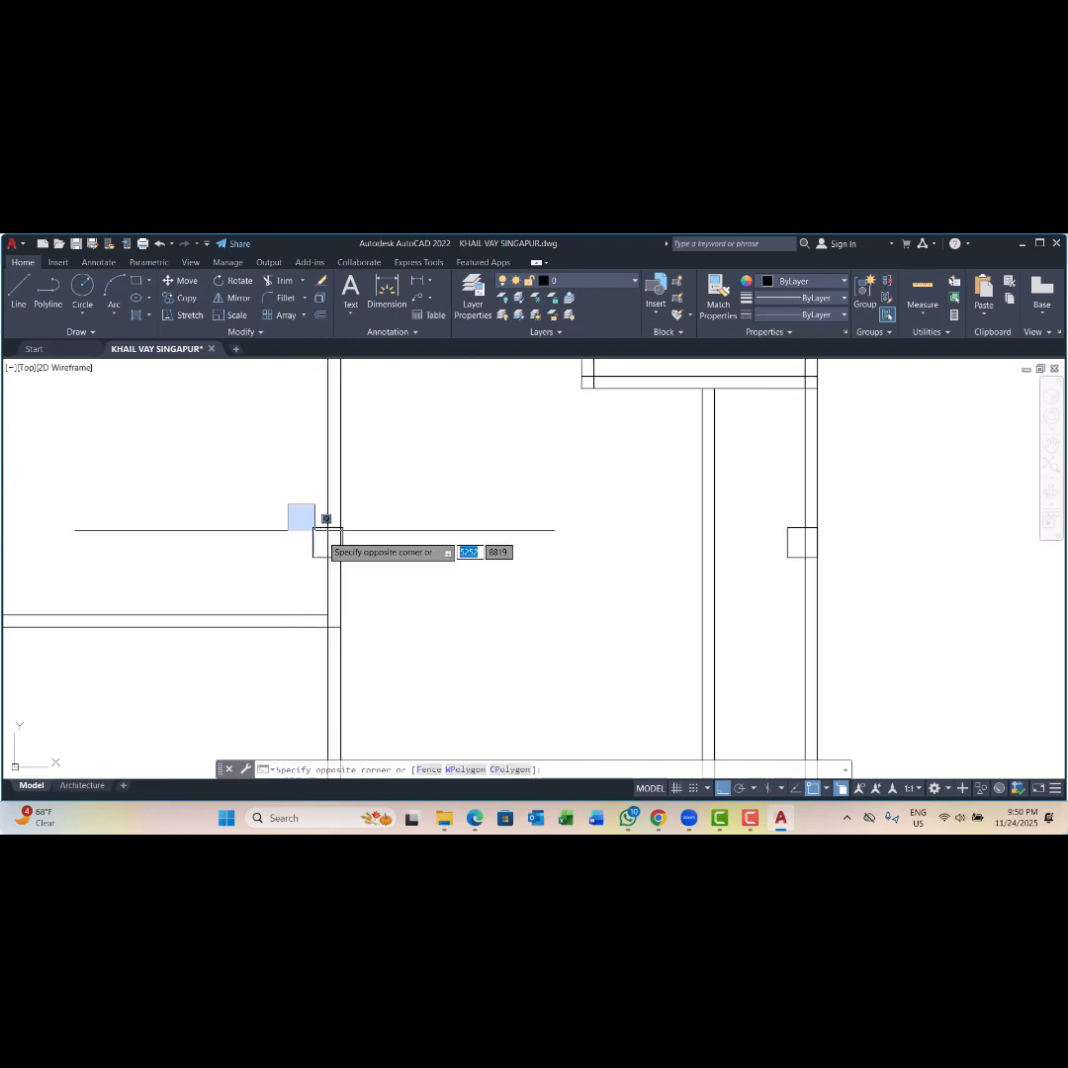
click(351, 563)
scroll(424, 558, down, 3)
scroll(209, 524, up, 2)
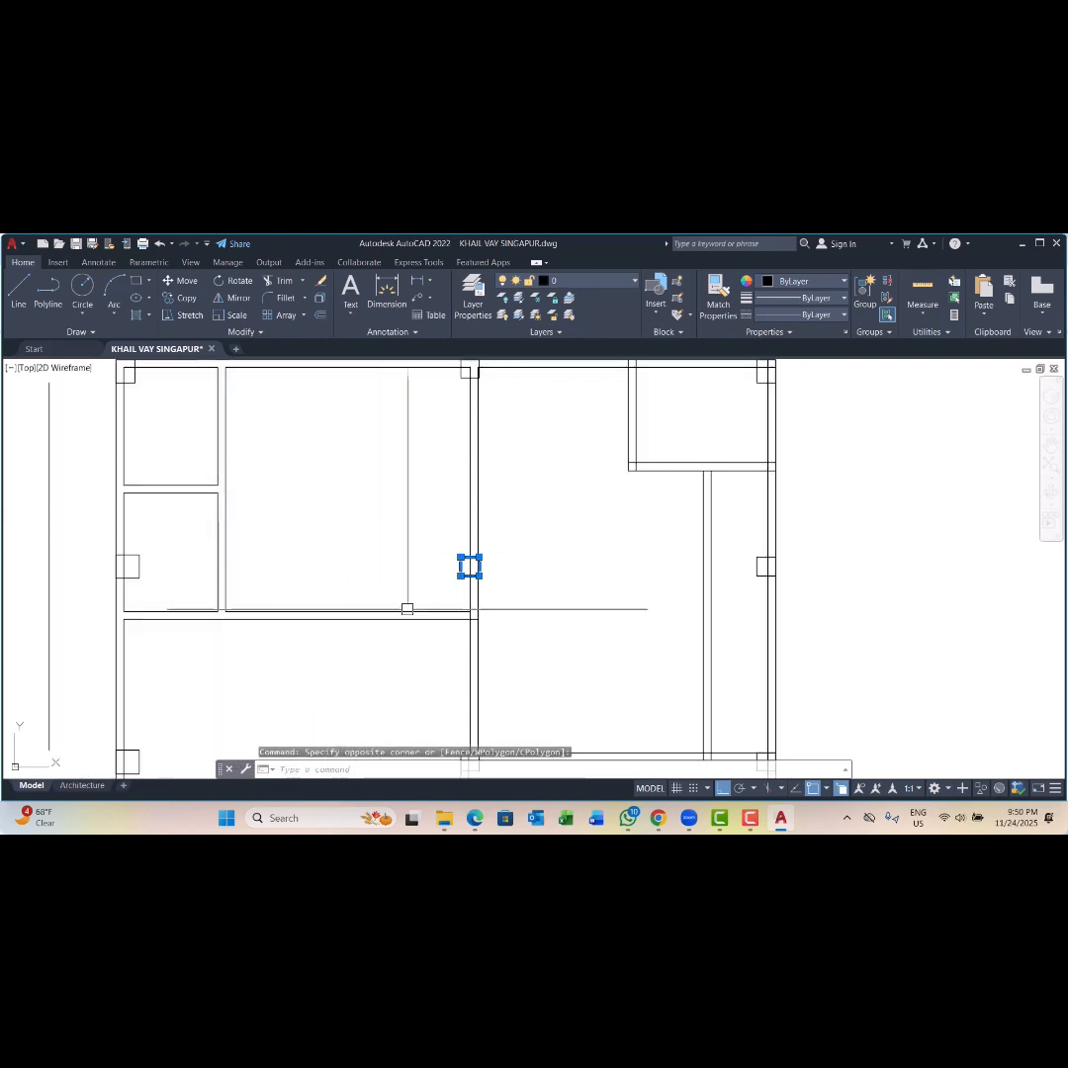
scroll(453, 576, up, 2)
key(Escape)
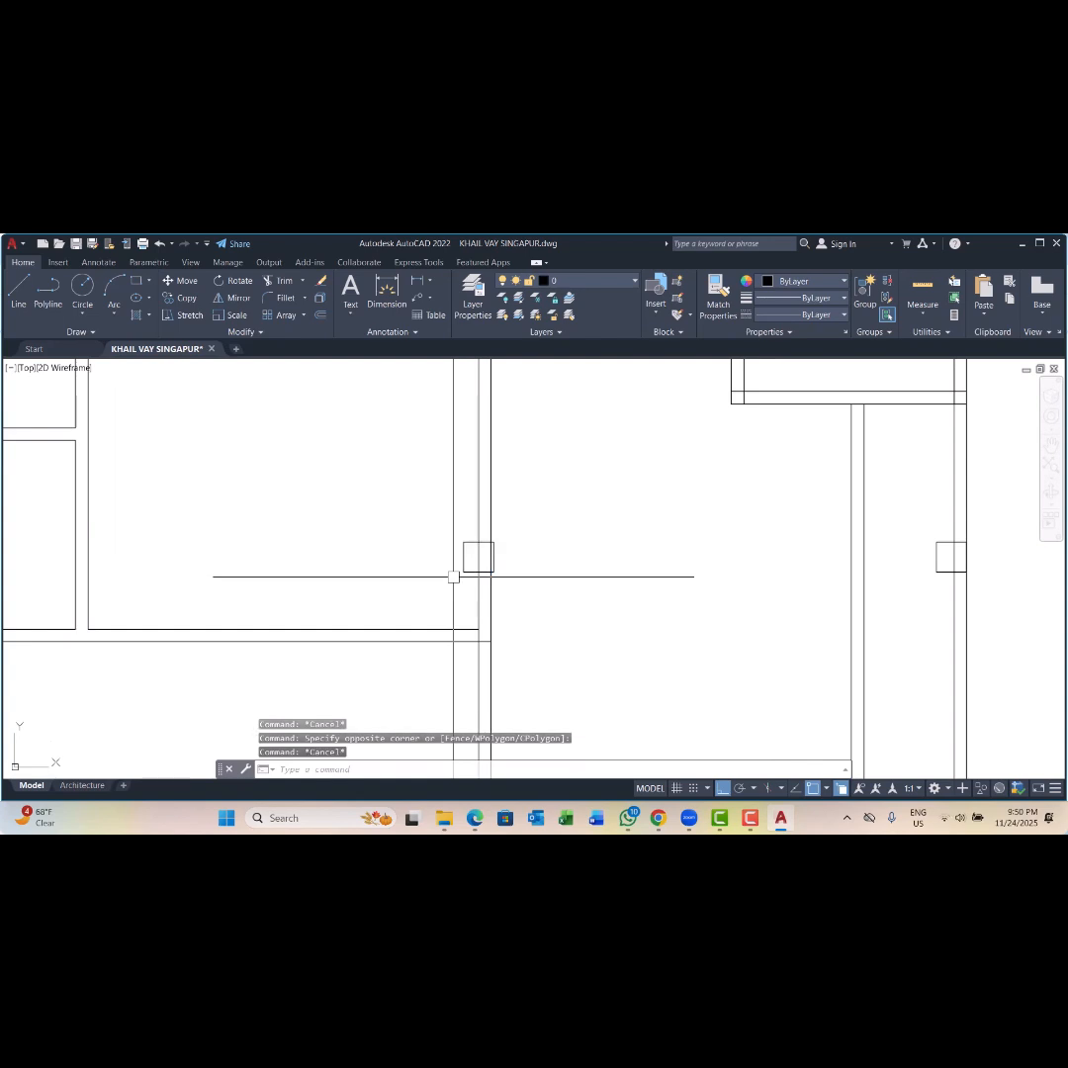
scroll(465, 430, down, 5)
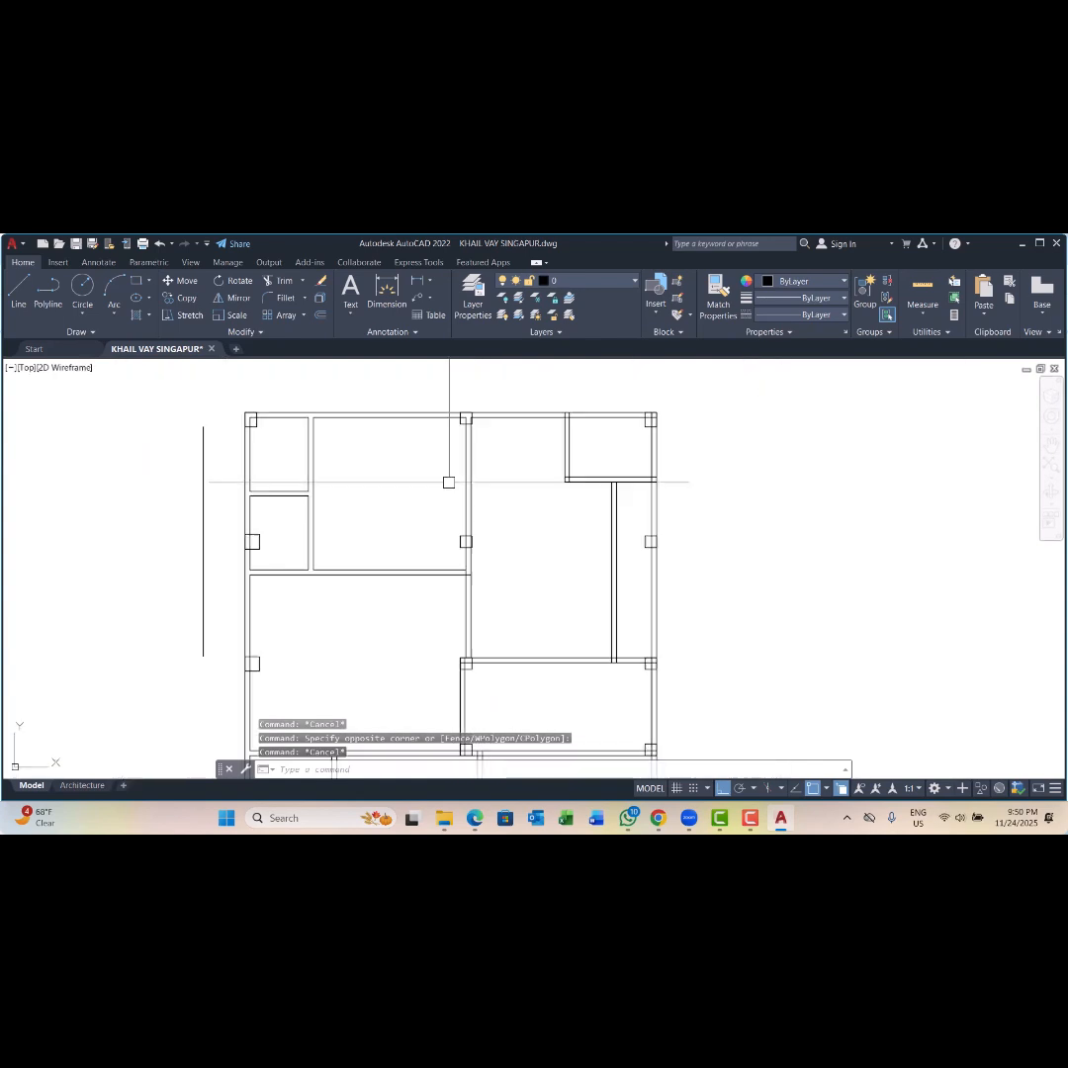
Step: Check the clear distance from the column in the left wall's lower small room to that room's partition with a linear dimension
scroll(296, 546, up, 6)
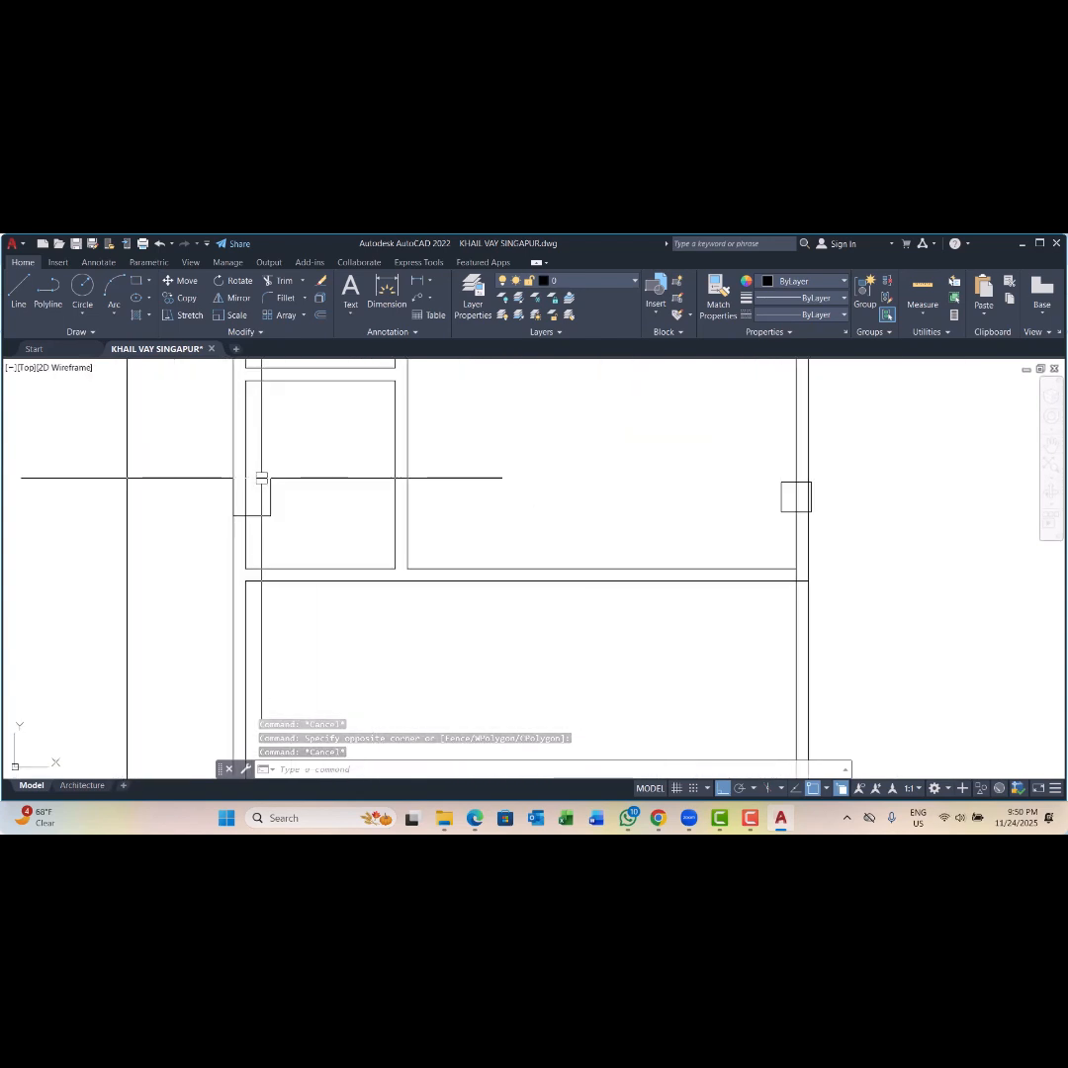
middle_drag(297, 472, 305, 551)
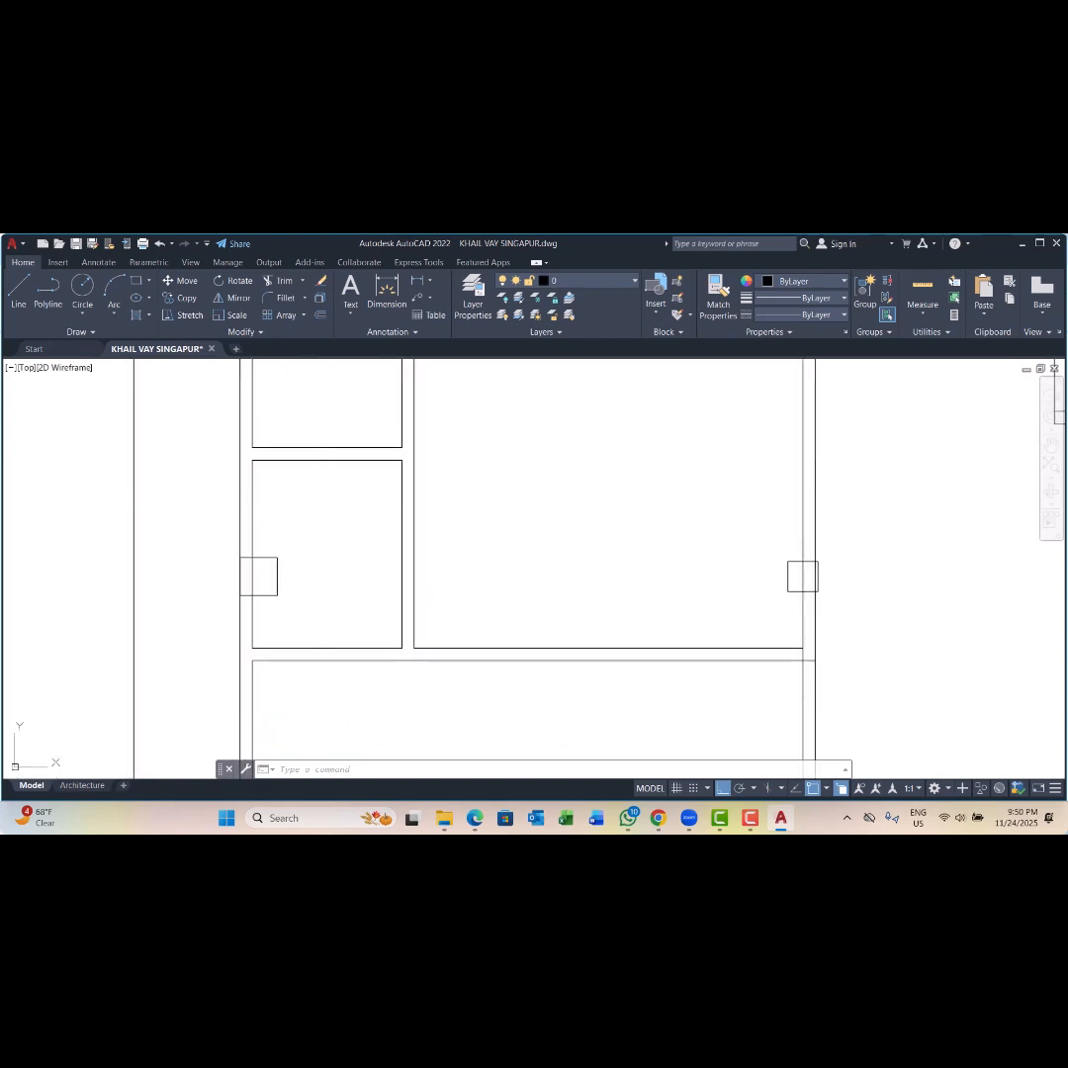
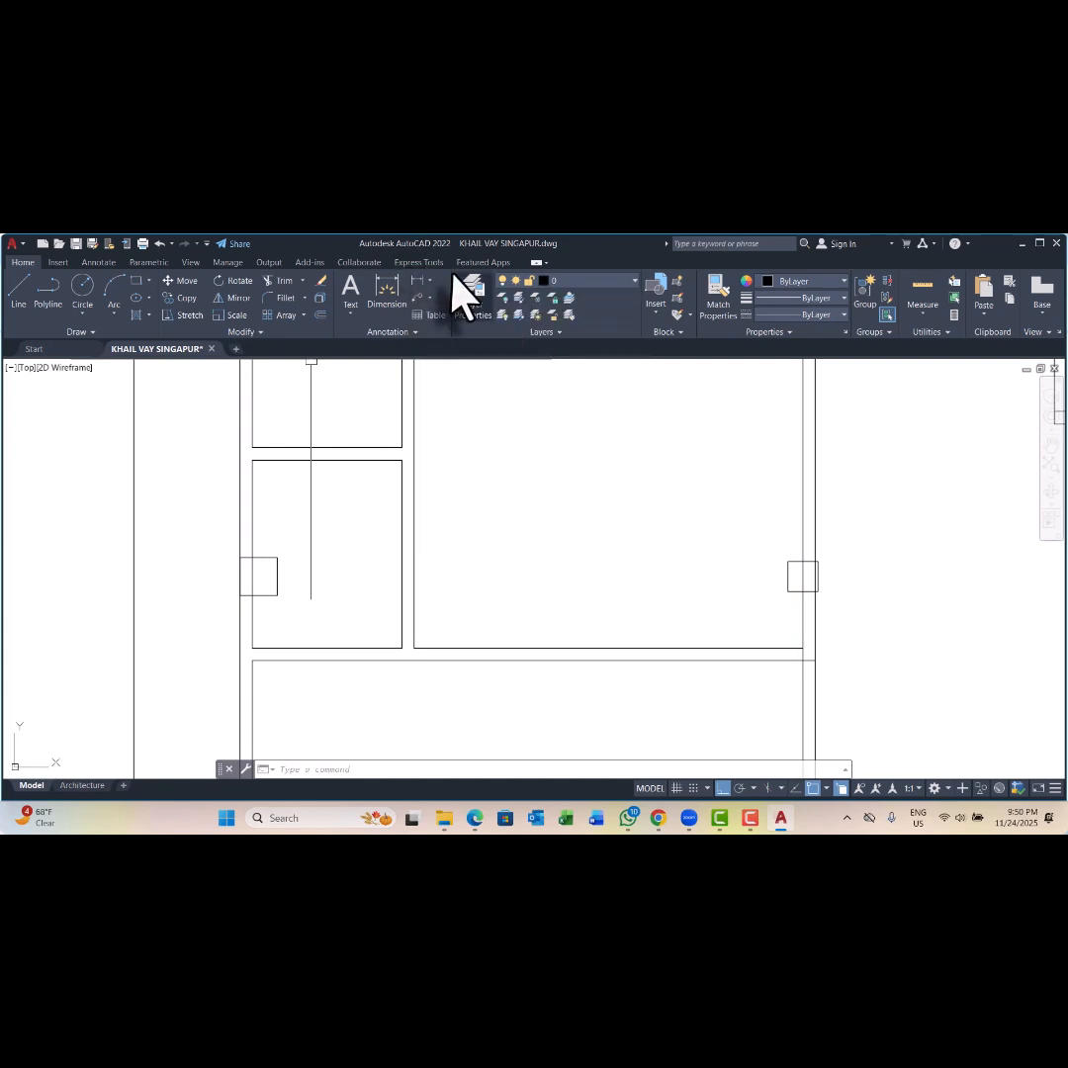
scroll(259, 534, down, 3)
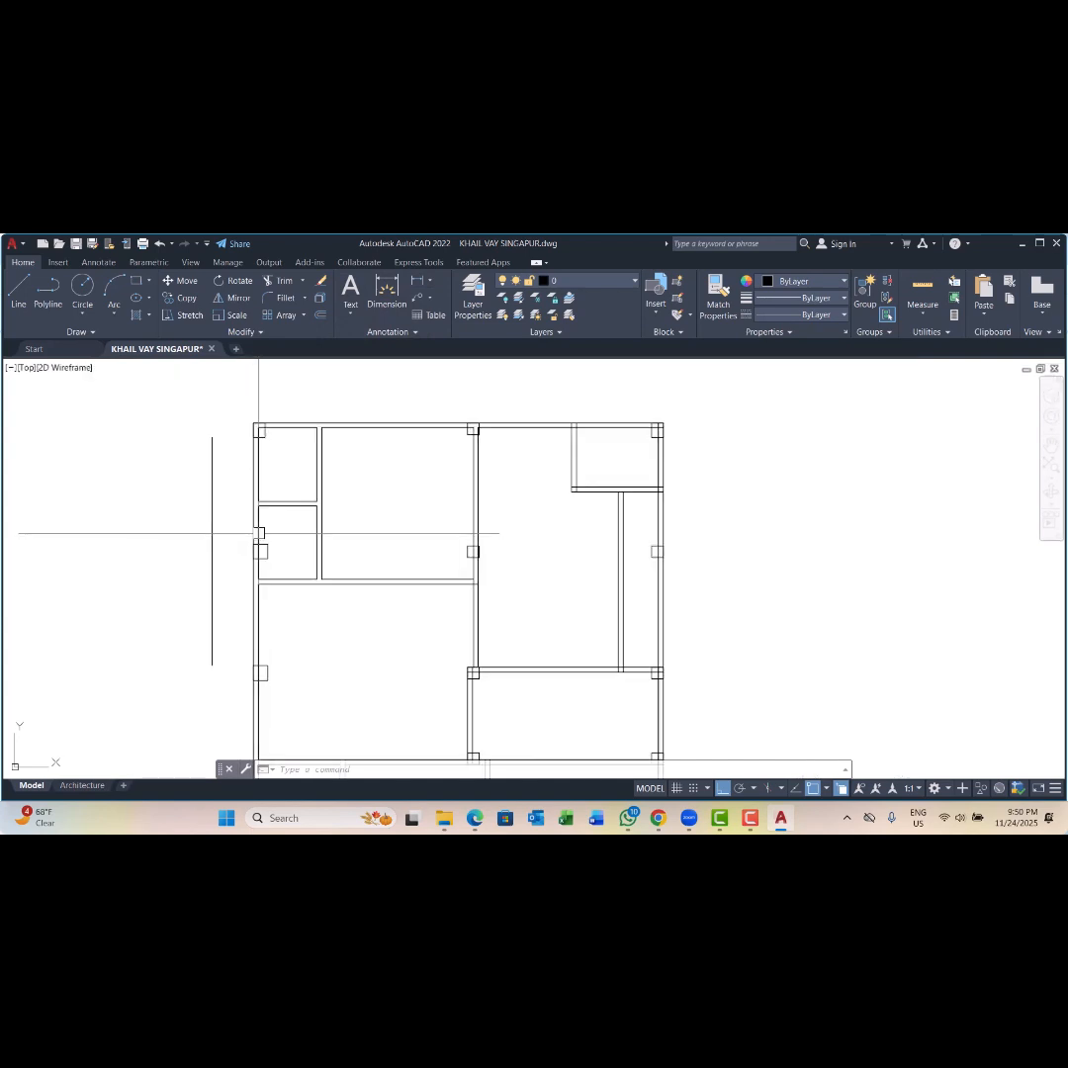
click(419, 280)
scroll(297, 560, up, 4)
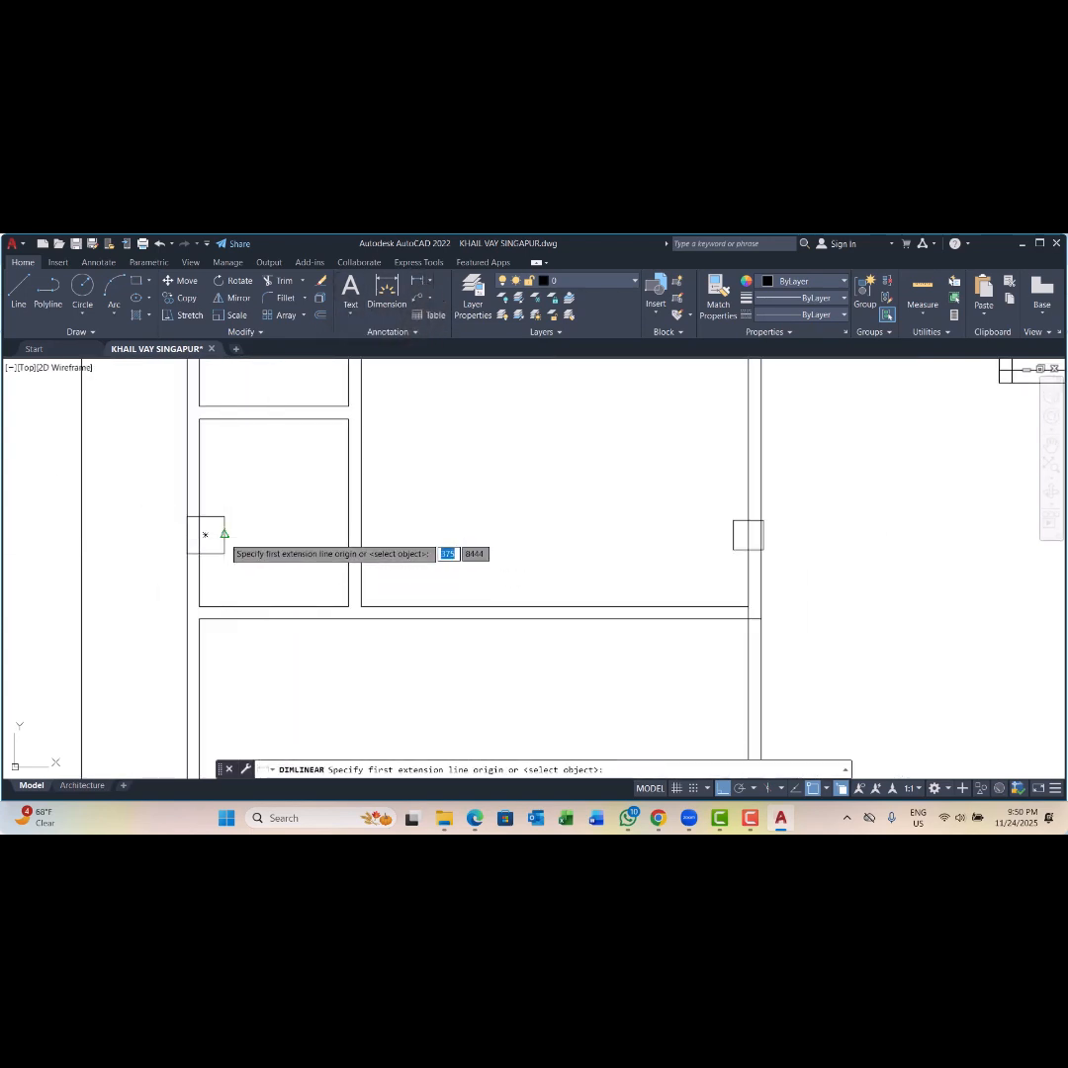
click(224, 534)
click(348, 535)
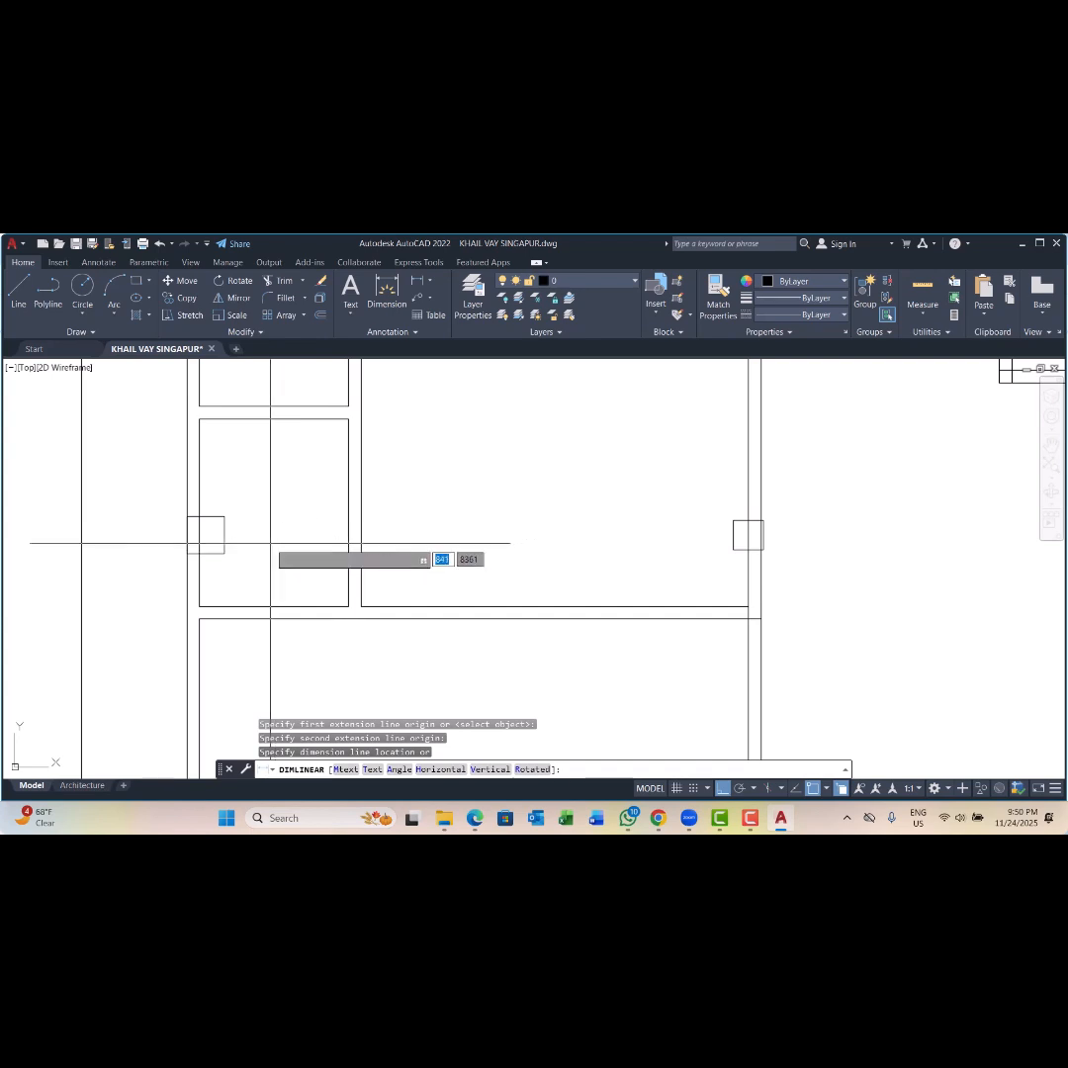
key(Escape)
scroll(282, 541, down, 6)
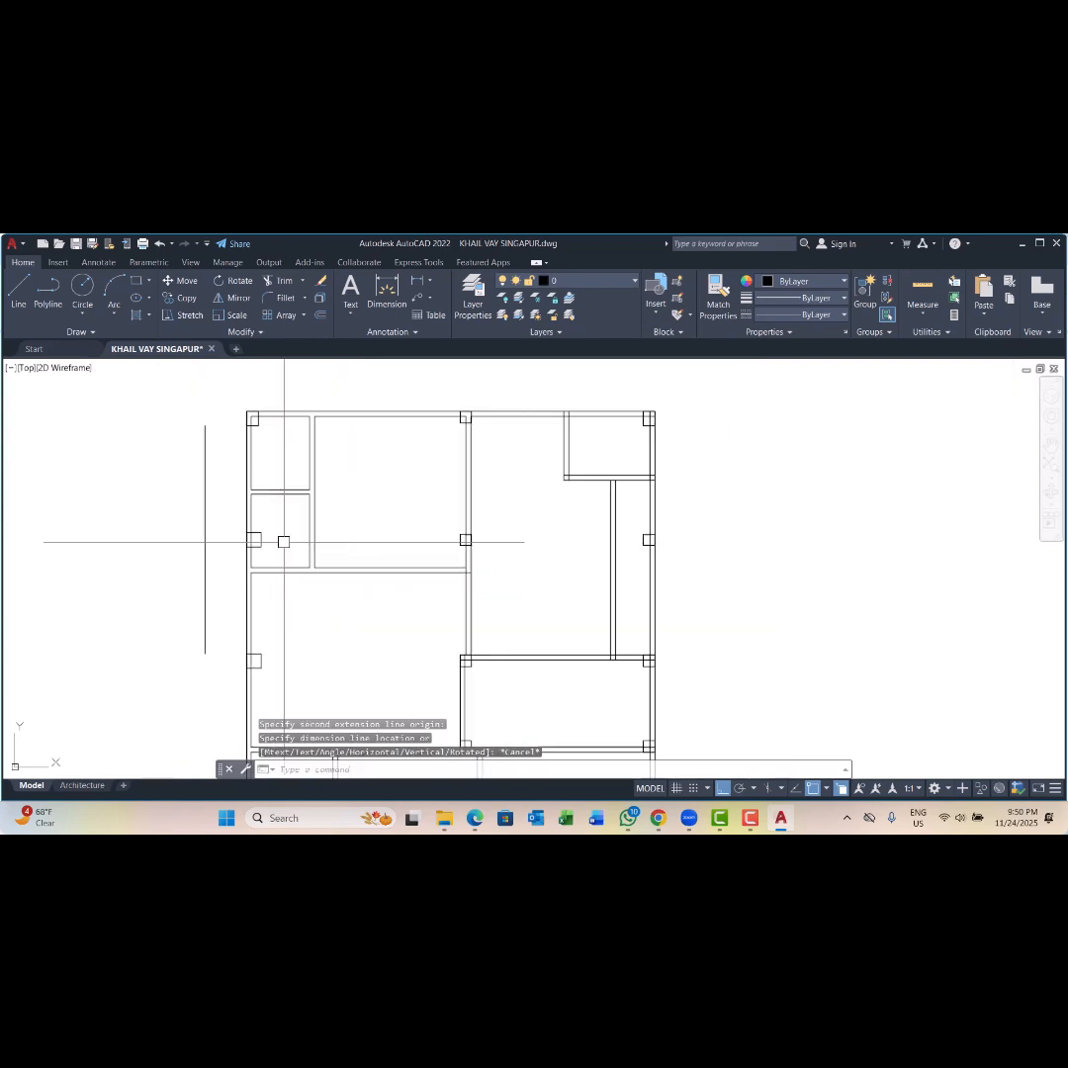
Step: Turn off the 01.WALL layer so that only the columns and the leftover construction line are displayed
middle_drag(419, 530, 385, 553)
scroll(445, 485, up, 4)
scroll(605, 483, up, 4)
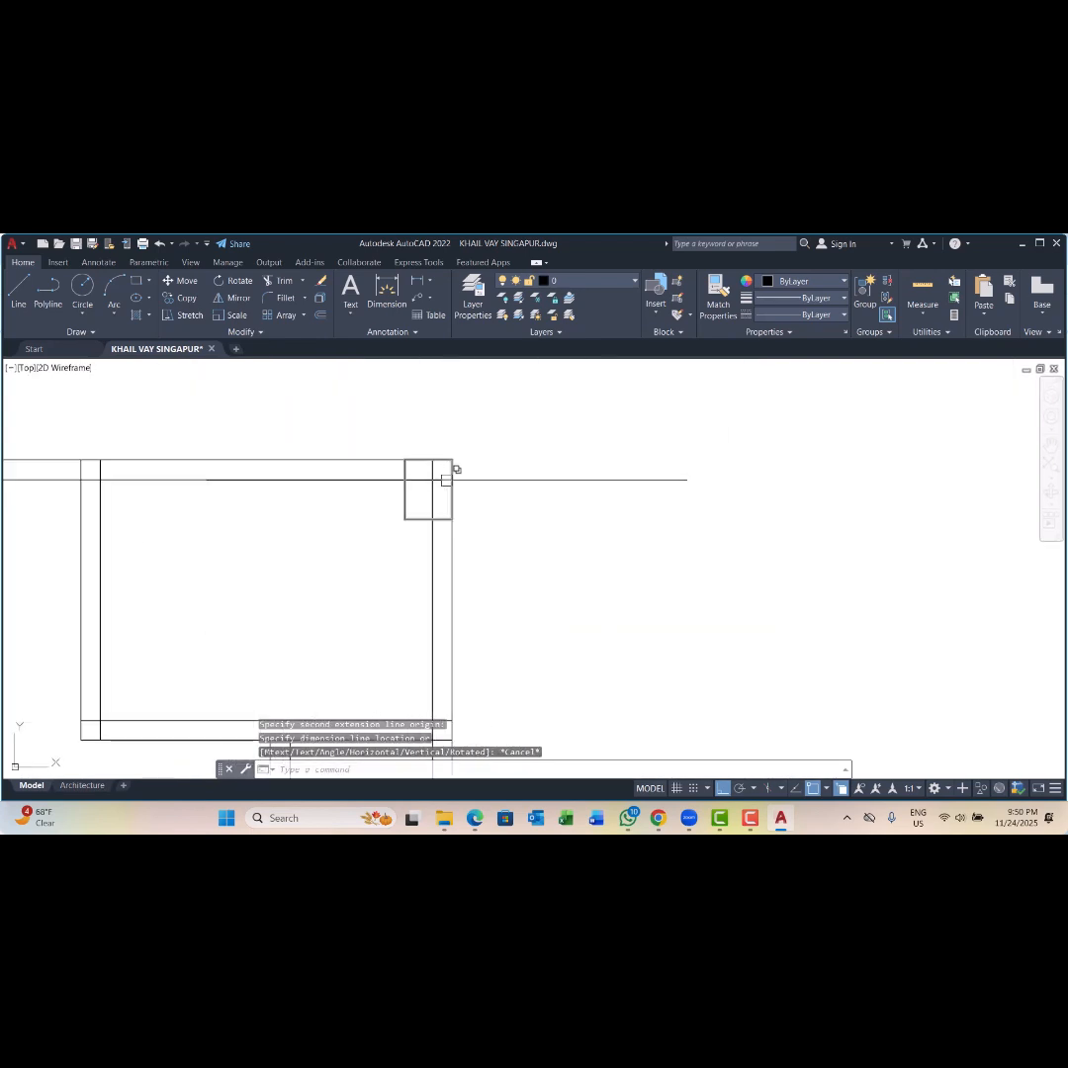
scroll(446, 480, down, 4)
scroll(434, 485, up, 2)
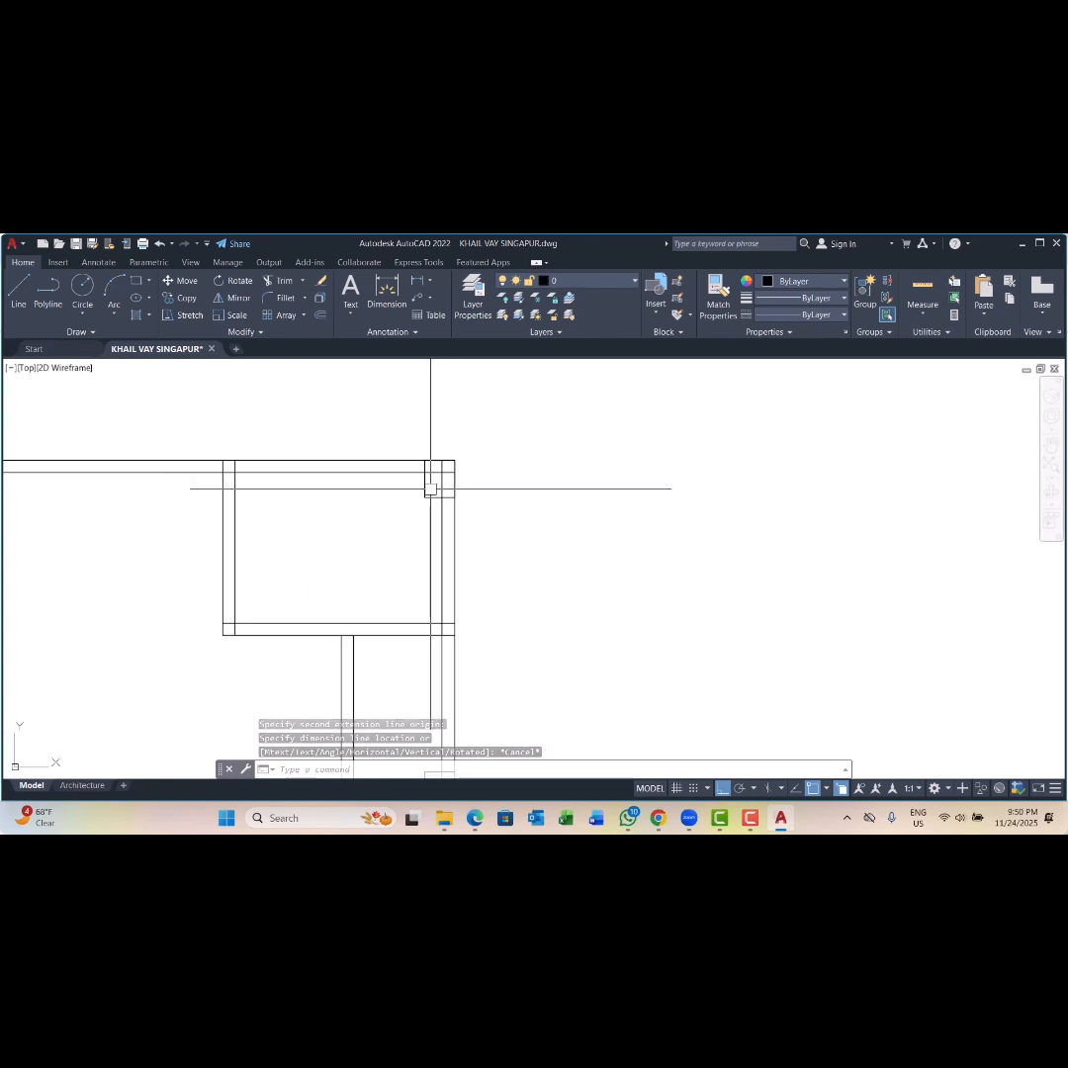
click(589, 282)
click(505, 315)
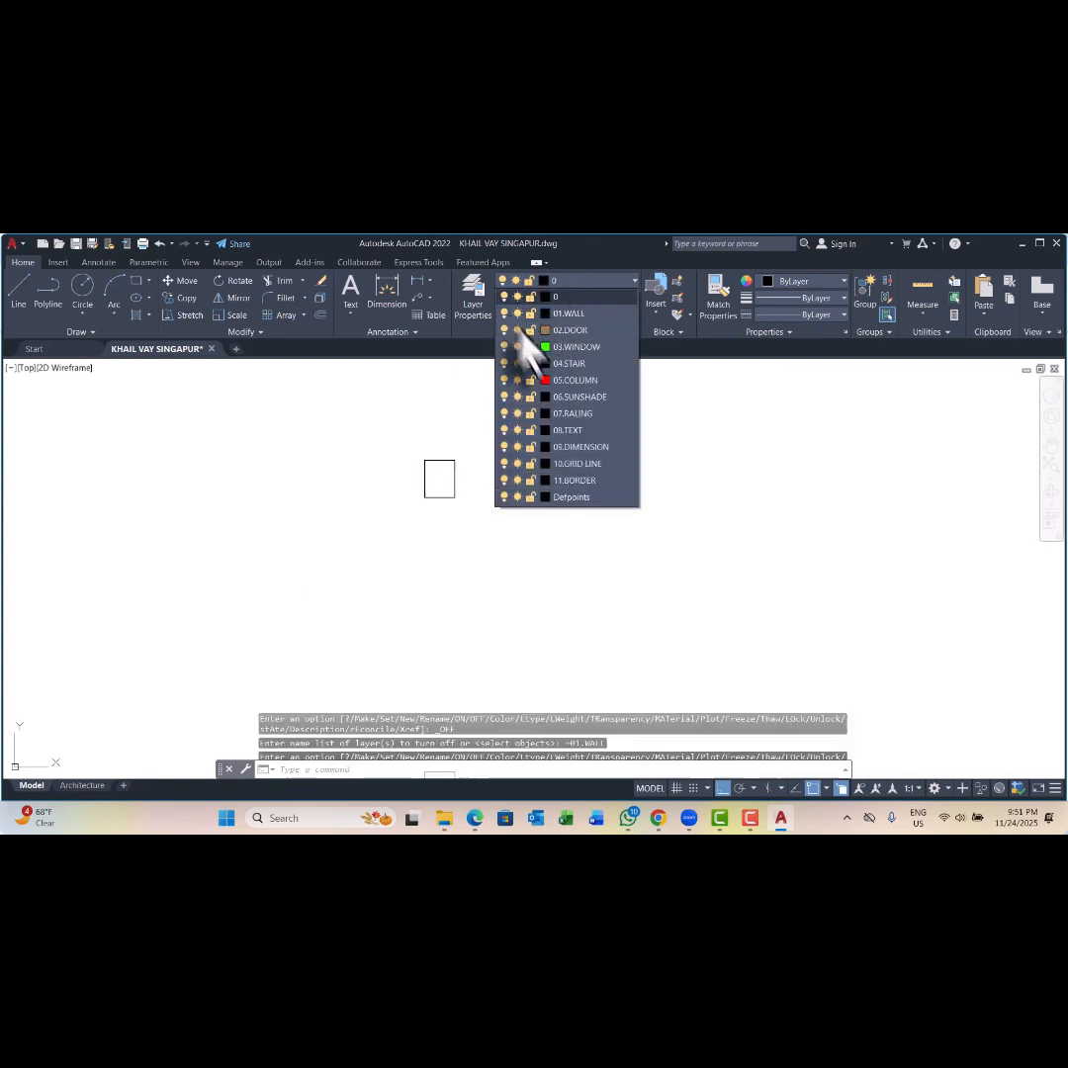
click(617, 577)
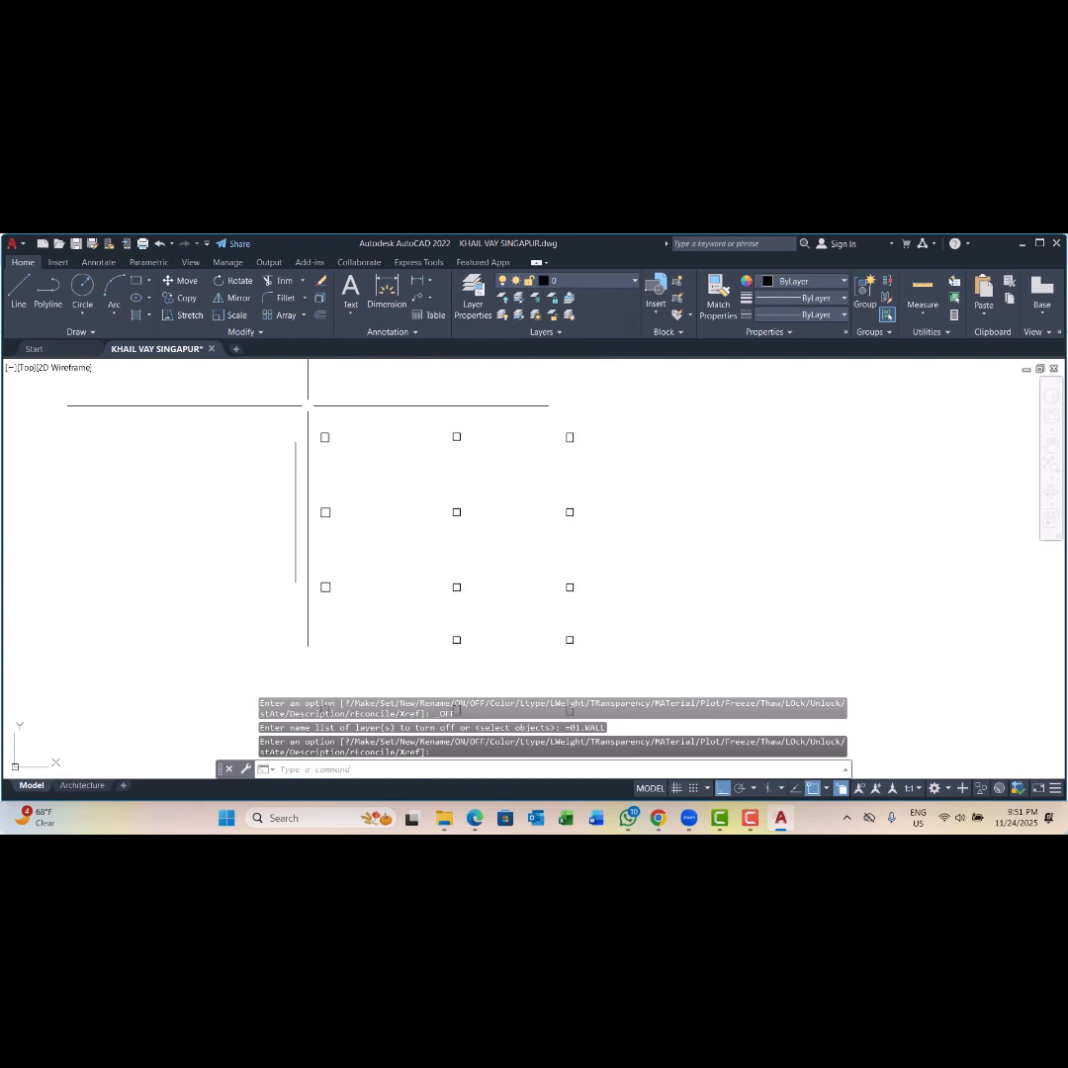
Step: Erase the leftover vertical construction line beside the left row of columns
key(Return)
click(297, 442)
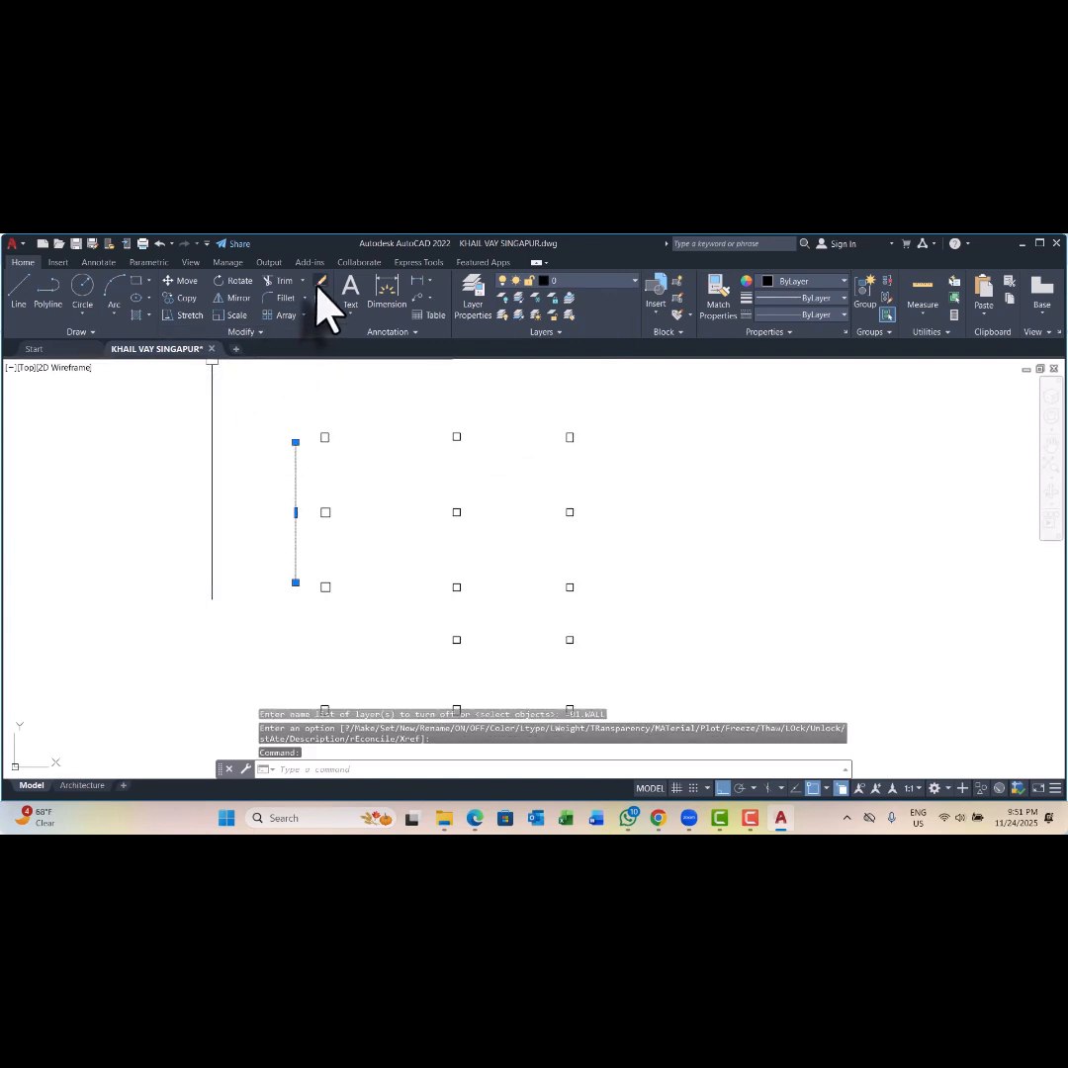
click(321, 282)
Step: Select all the columns of the plan and assign them to the 05.COLUMN layer
scroll(320, 416, down, 3)
click(454, 565)
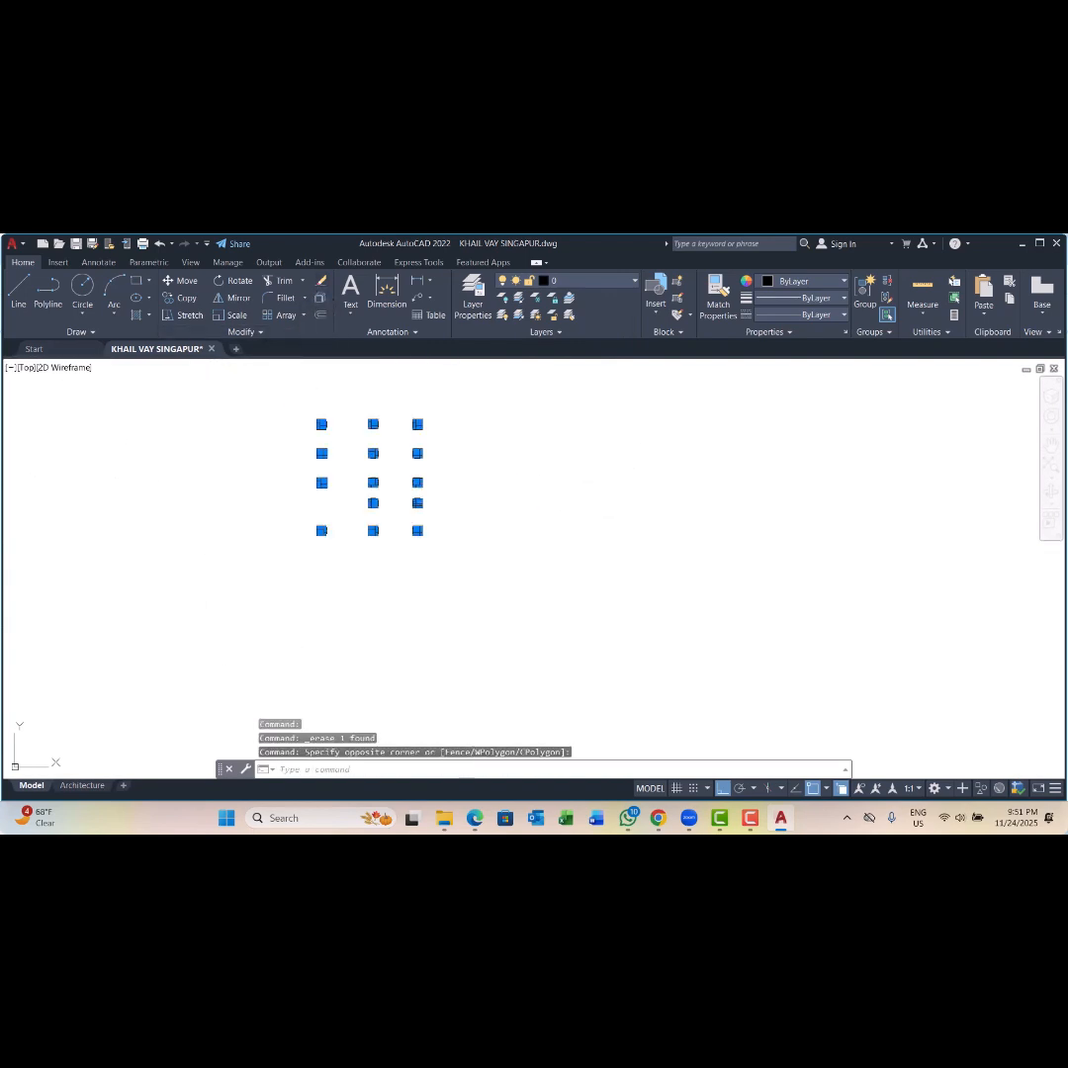
click(565, 282)
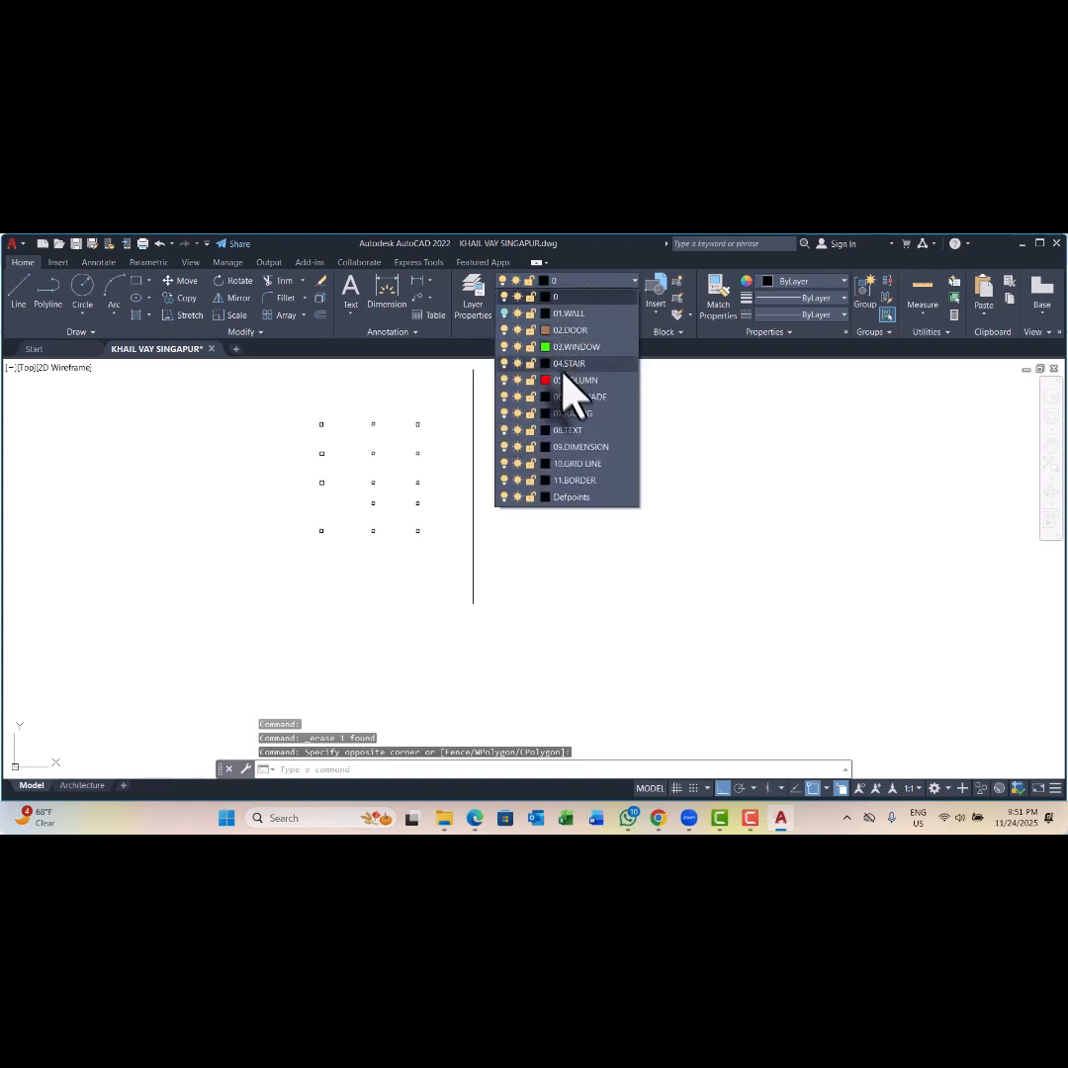
click(572, 380)
Step: Turn the 01.WALL layer back on and clear the column selection
click(605, 281)
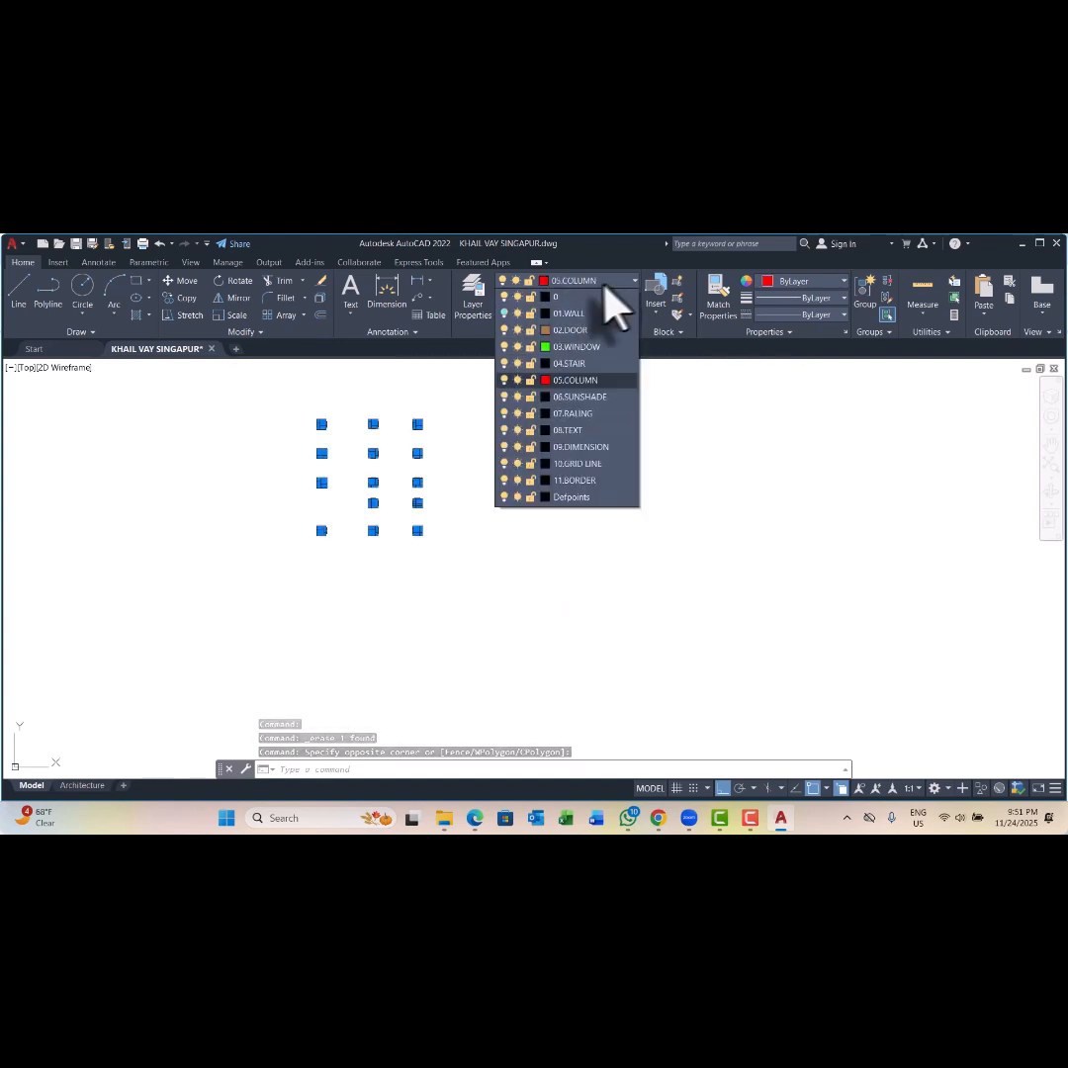
click(504, 314)
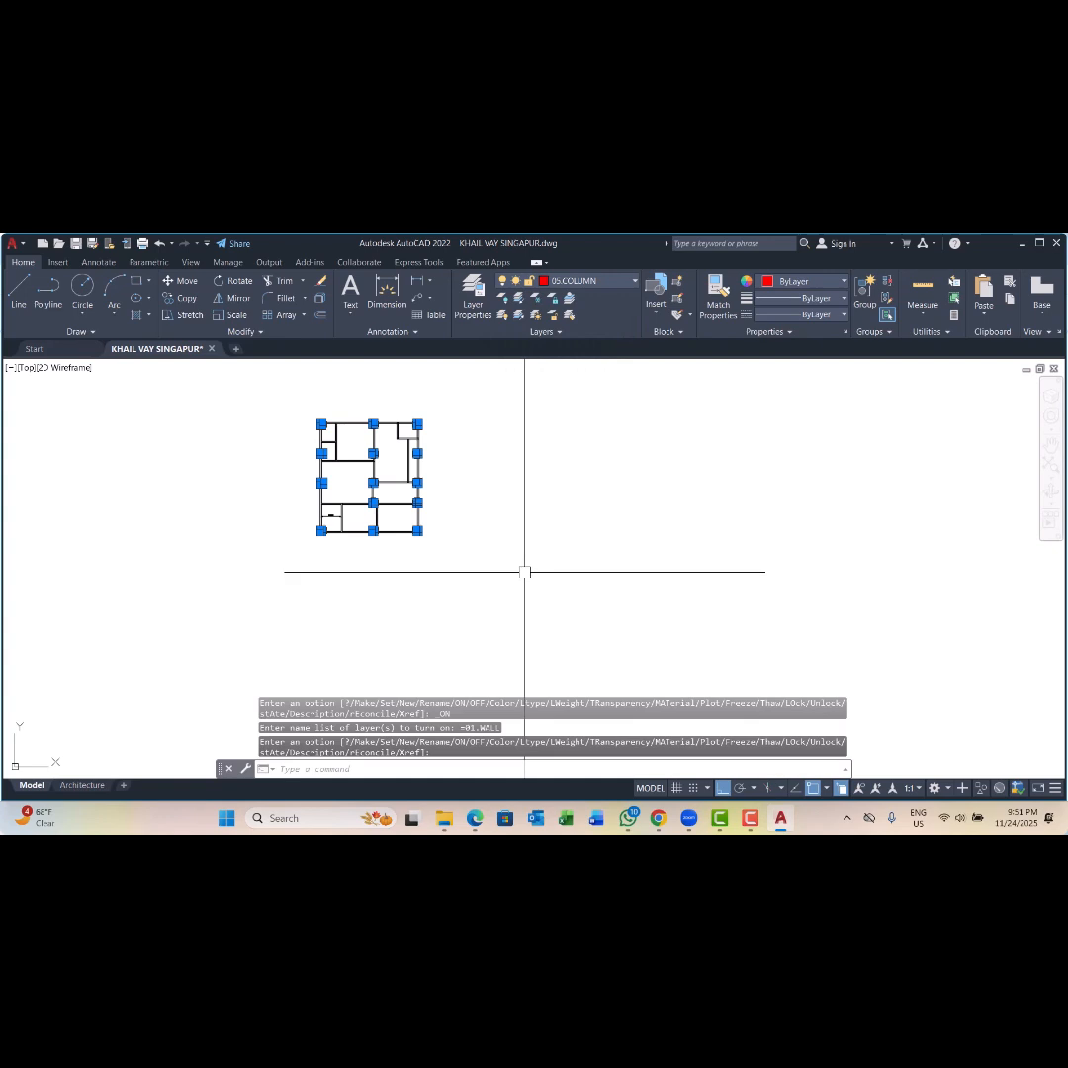
key(Escape)
Step: Trim the inner wall lines that cross inside the column at the plan's upper right corner
scroll(425, 435, up, 5)
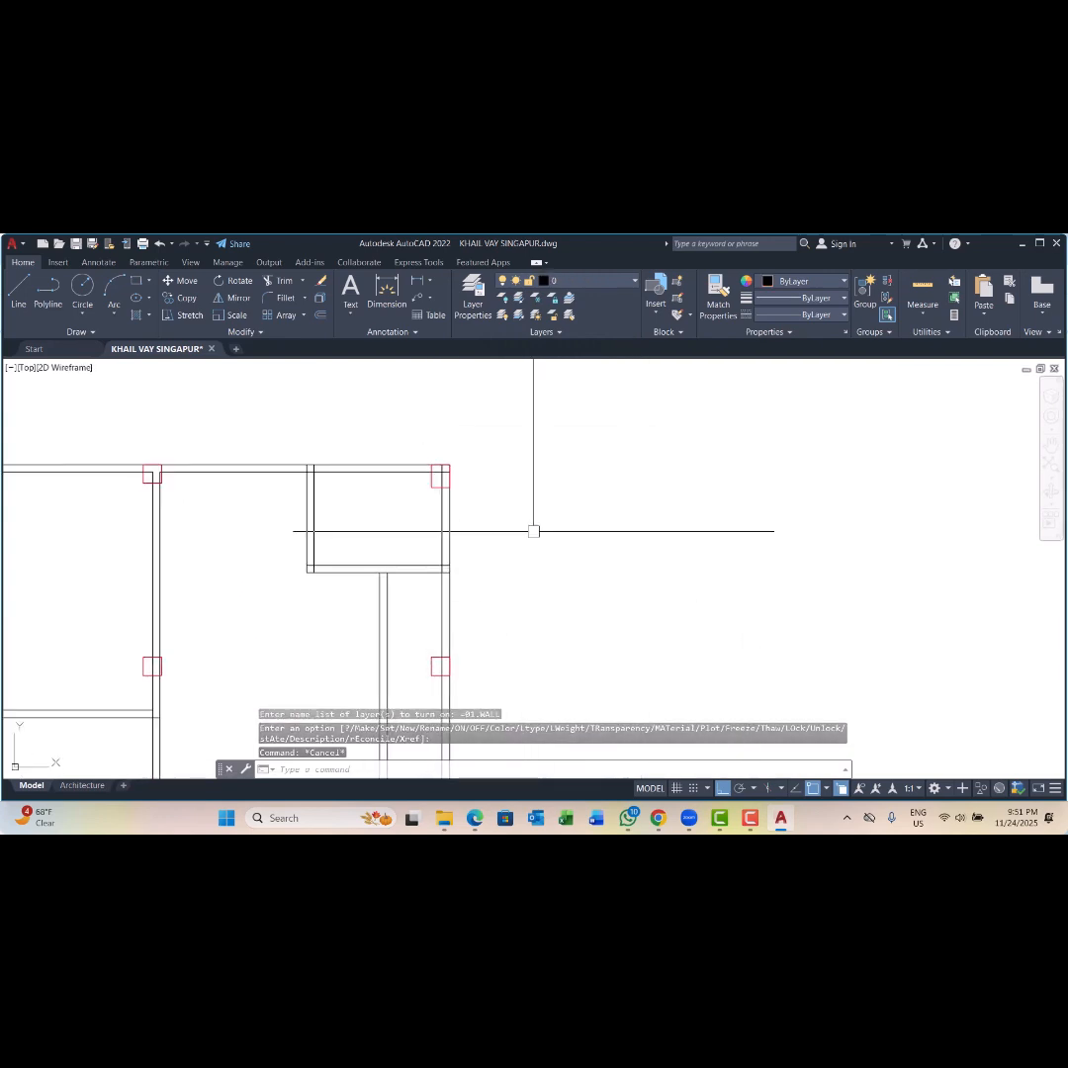
scroll(534, 528, up, 3)
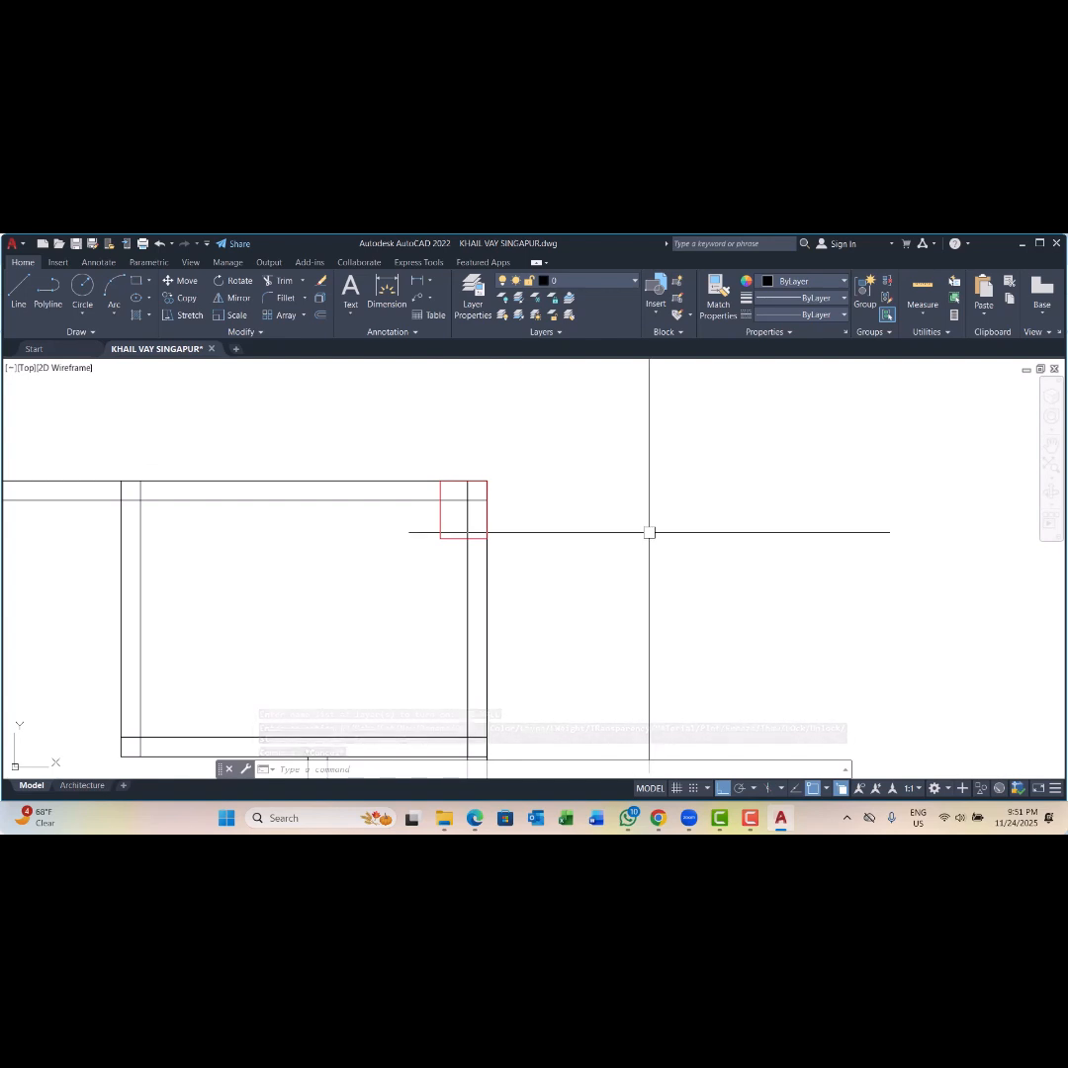
text(tr)
key(Return)
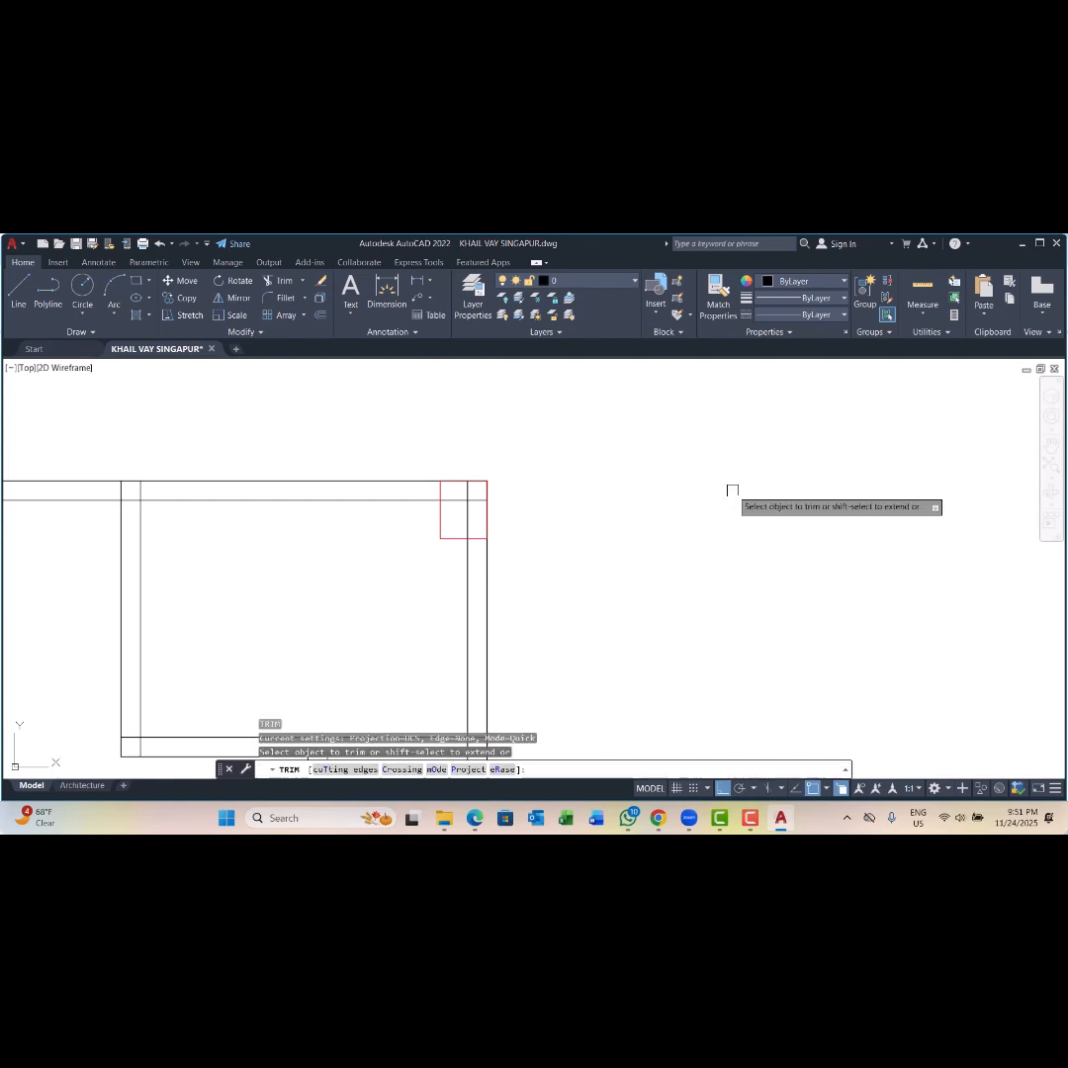
scroll(488, 514, up, 2)
click(428, 514)
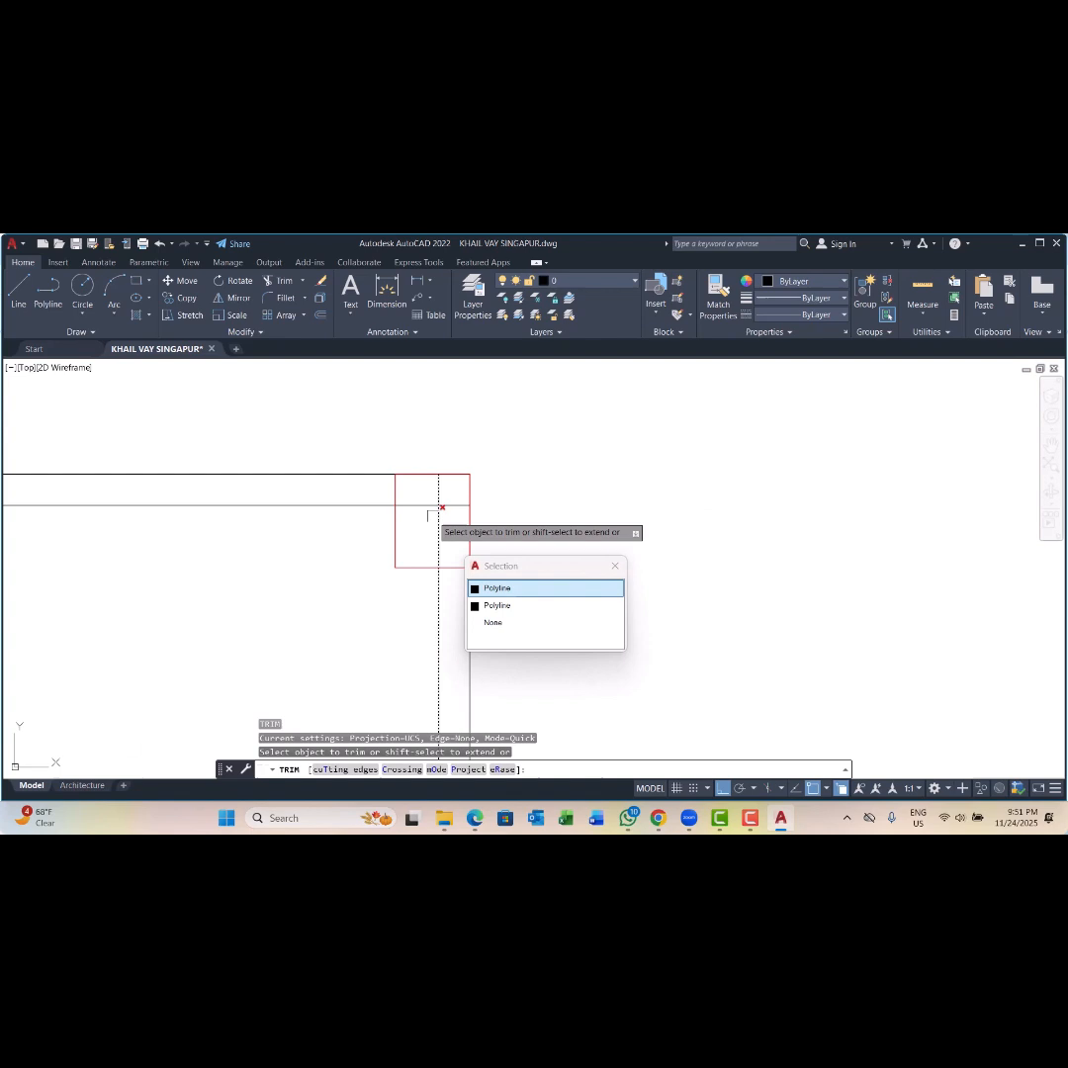
click(489, 590)
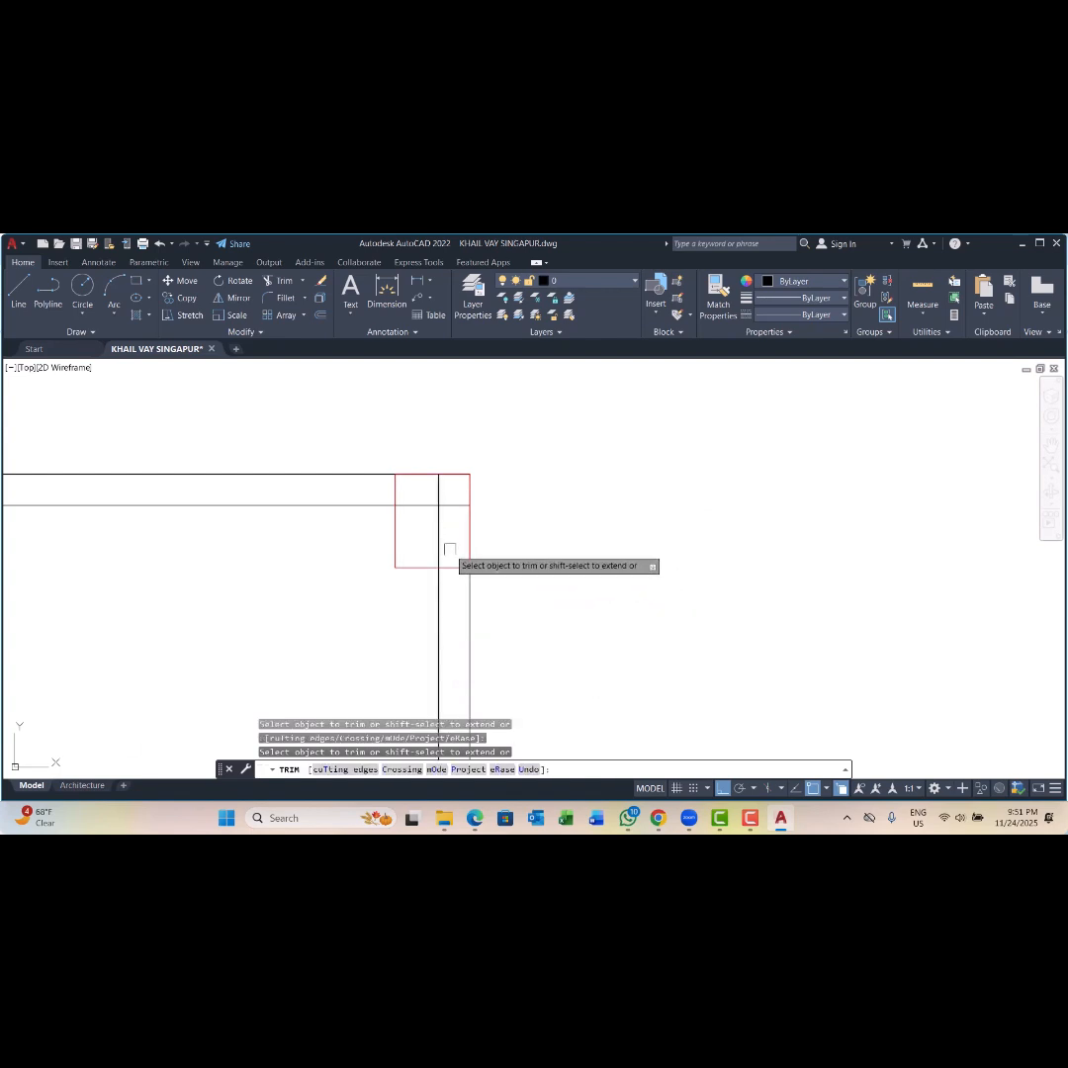
scroll(441, 541, up, 3)
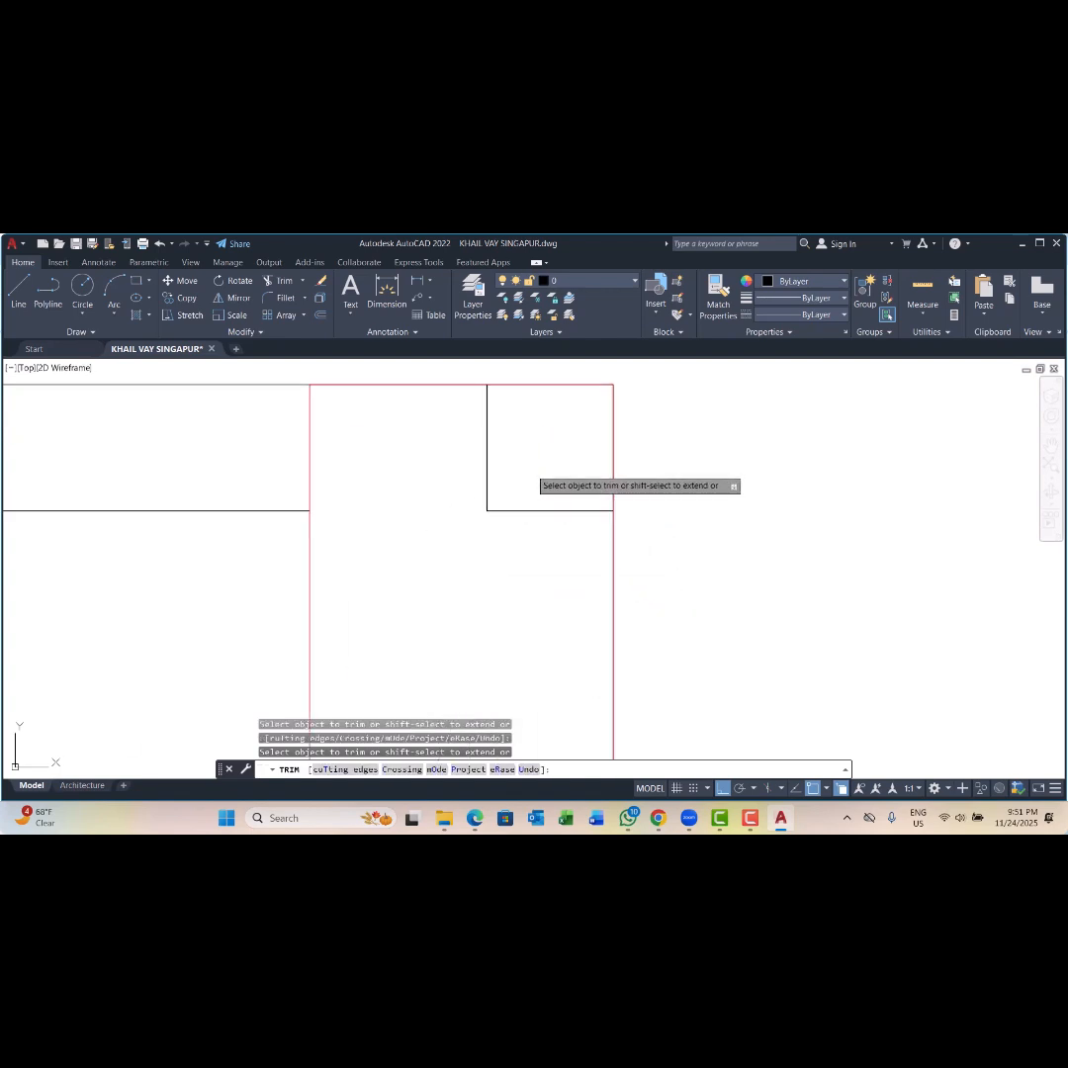
click(525, 574)
click(527, 487)
click(522, 448)
click(459, 451)
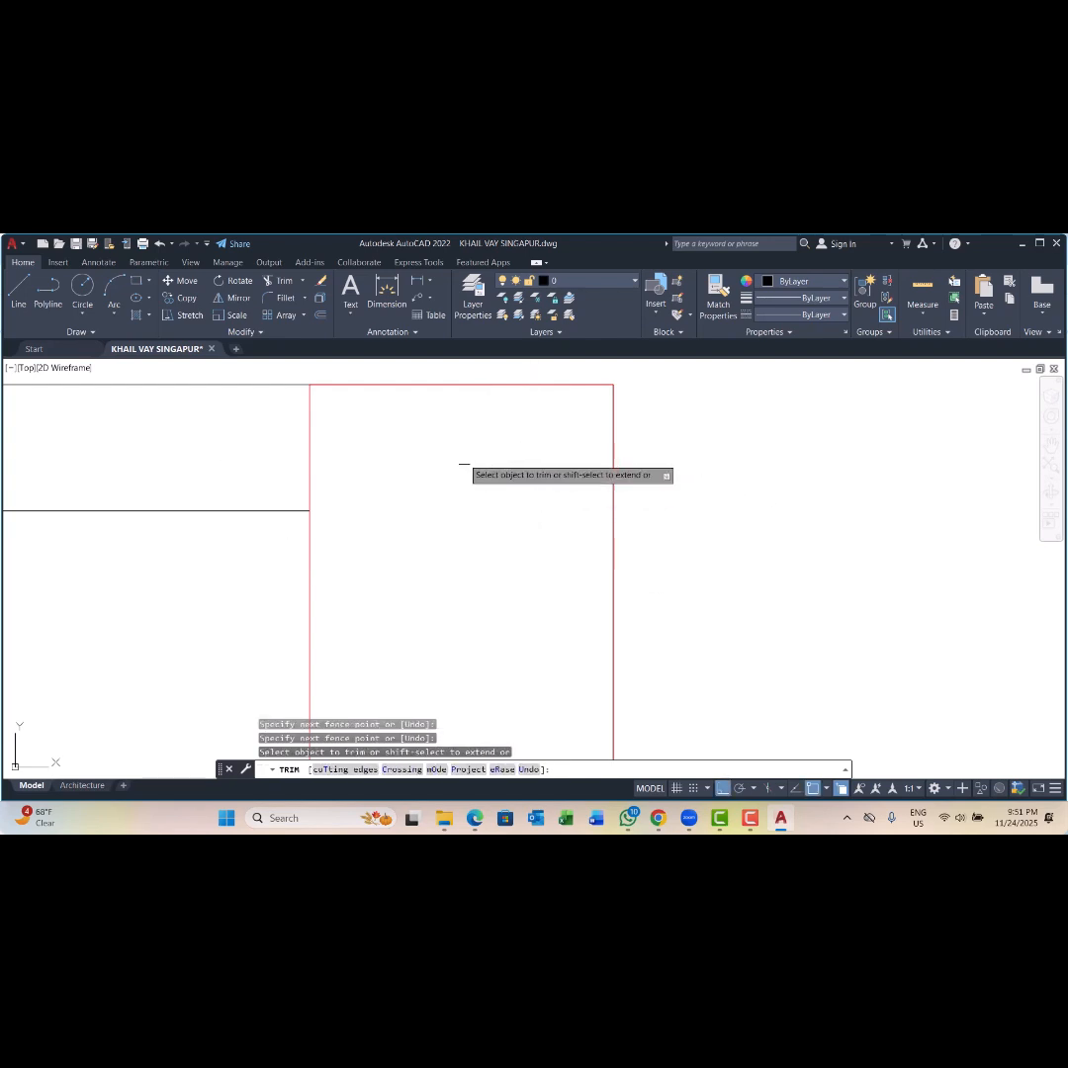
Step: Trim the outer wall lines that overlap the upper and right edges of the upper right corner column
scroll(464, 456, down, 3)
scroll(459, 430, up, 2)
click(460, 440)
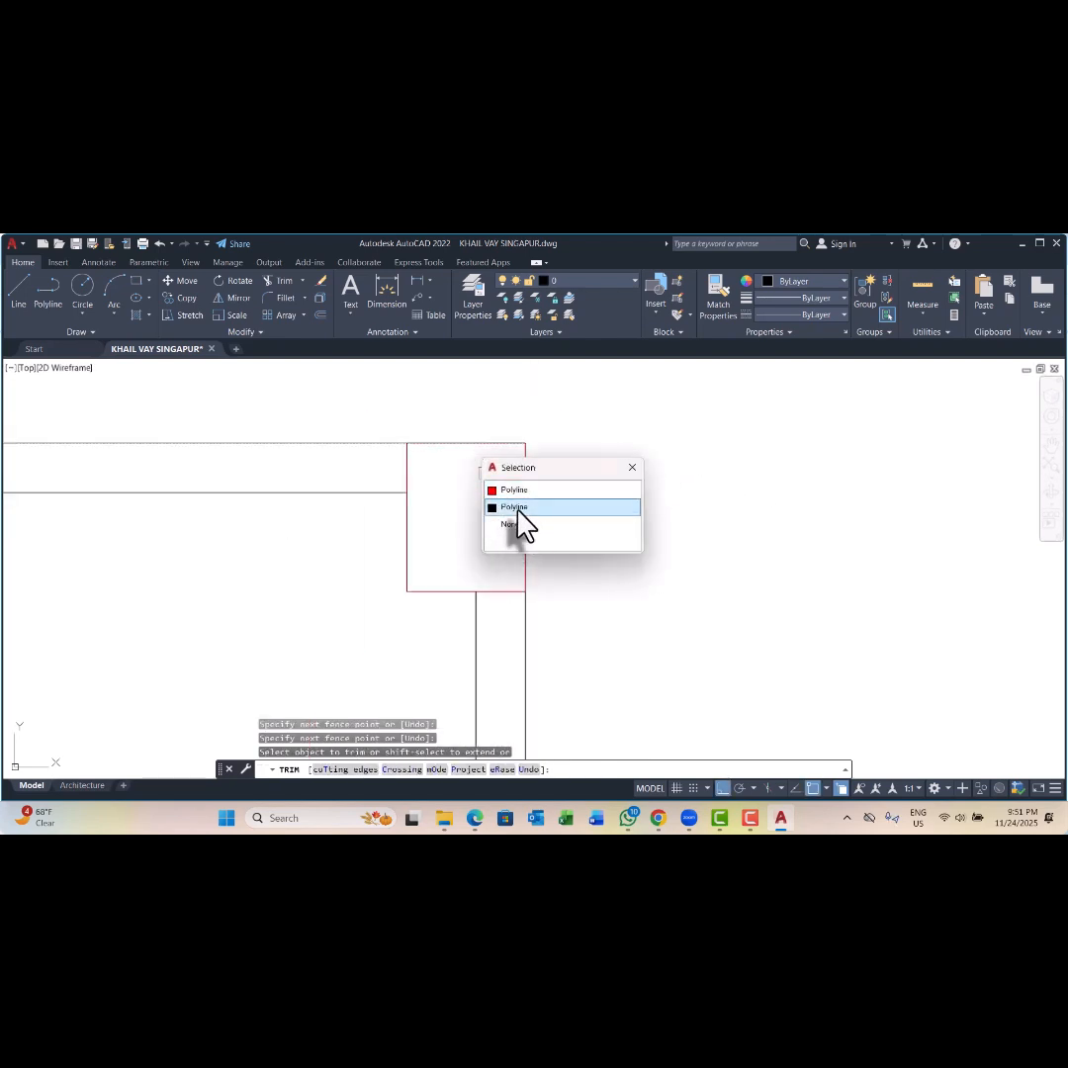
click(518, 510)
click(534, 488)
click(577, 564)
scroll(582, 525, down, 3)
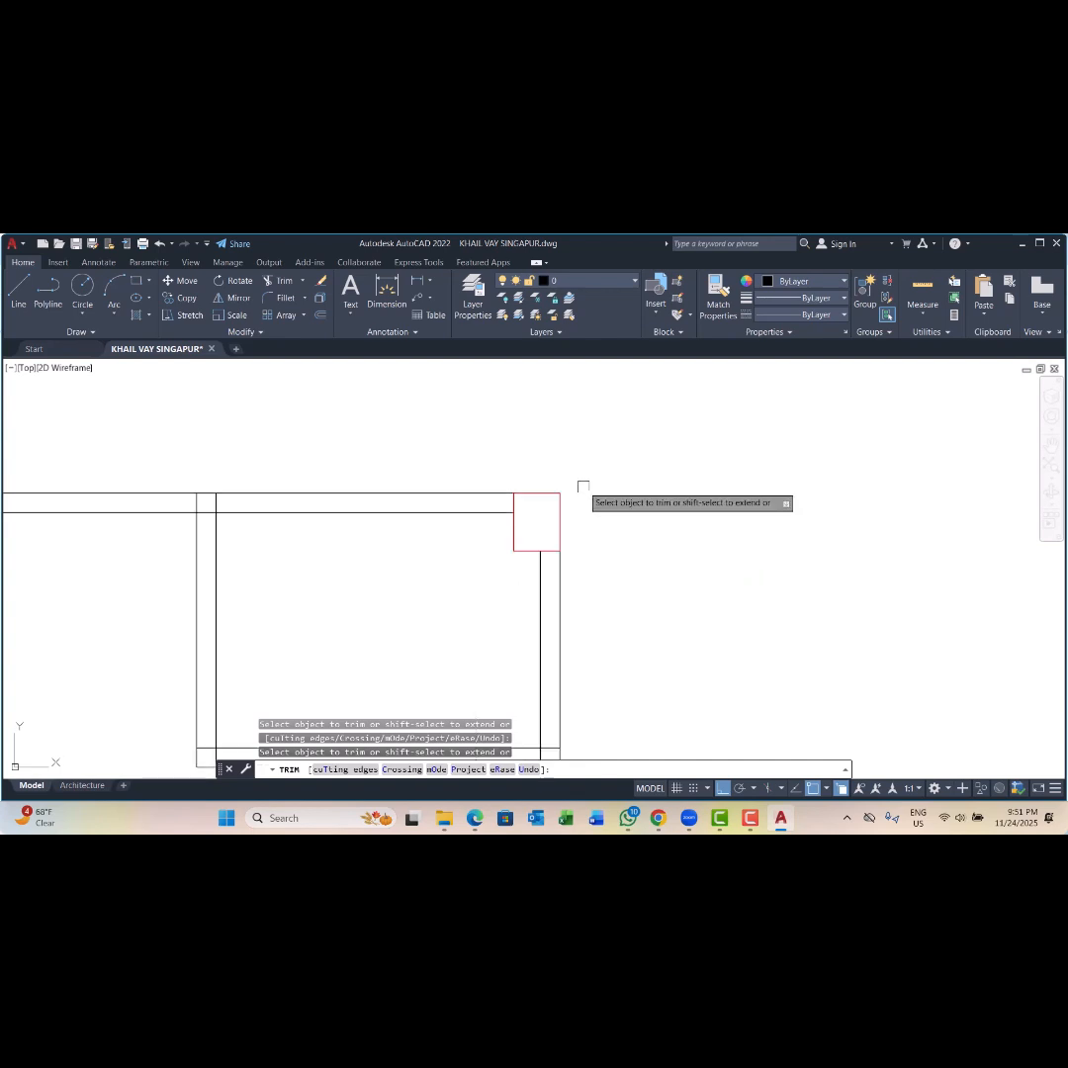
Step: Trim the inner and outer wall lines within the column where the upper exterior wall meets the middle wall
scroll(612, 494, down, 2)
scroll(438, 487, up, 6)
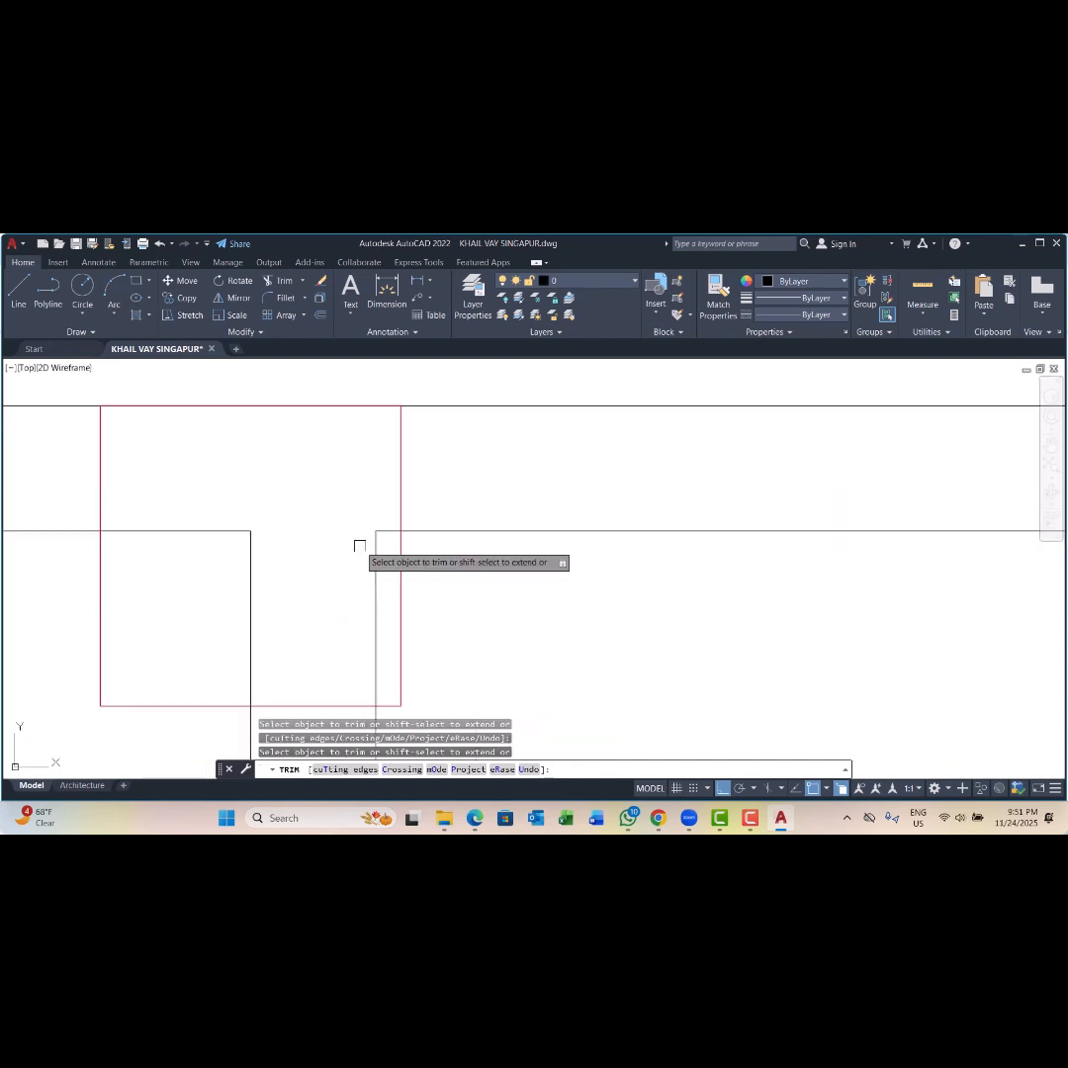
scroll(336, 556, down, 4)
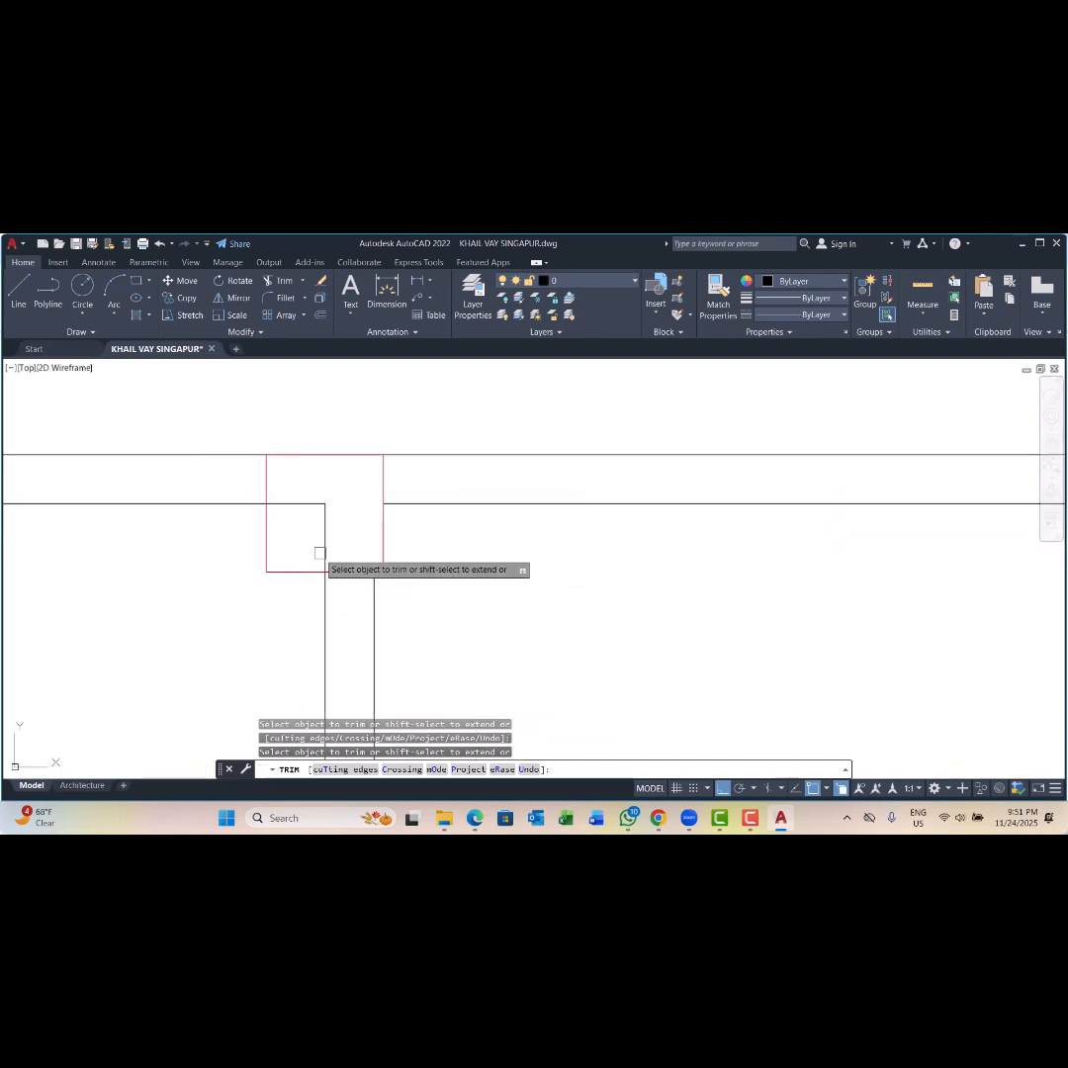
click(319, 553)
drag(307, 495, 299, 508)
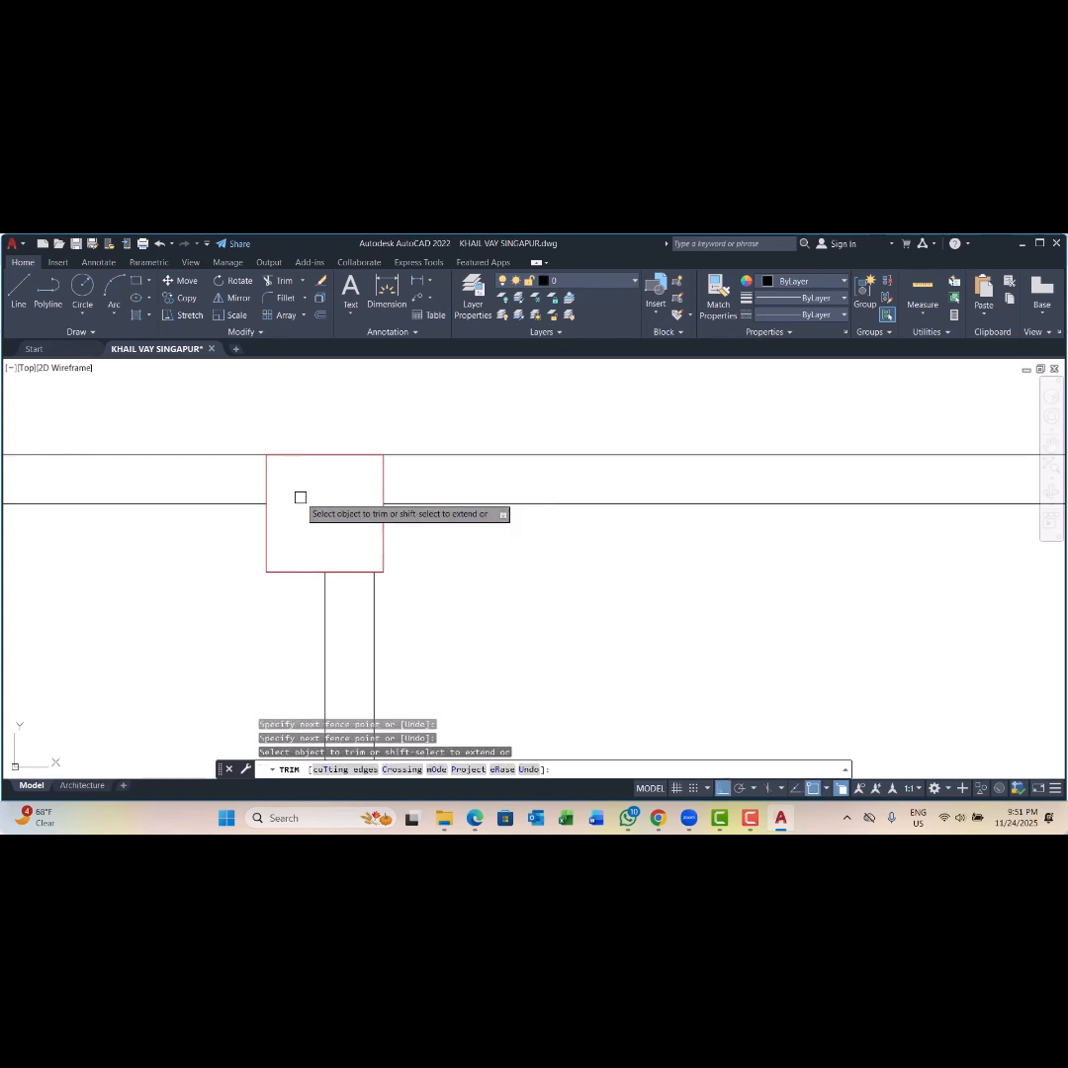
click(317, 455)
click(368, 525)
scroll(425, 440, down, 5)
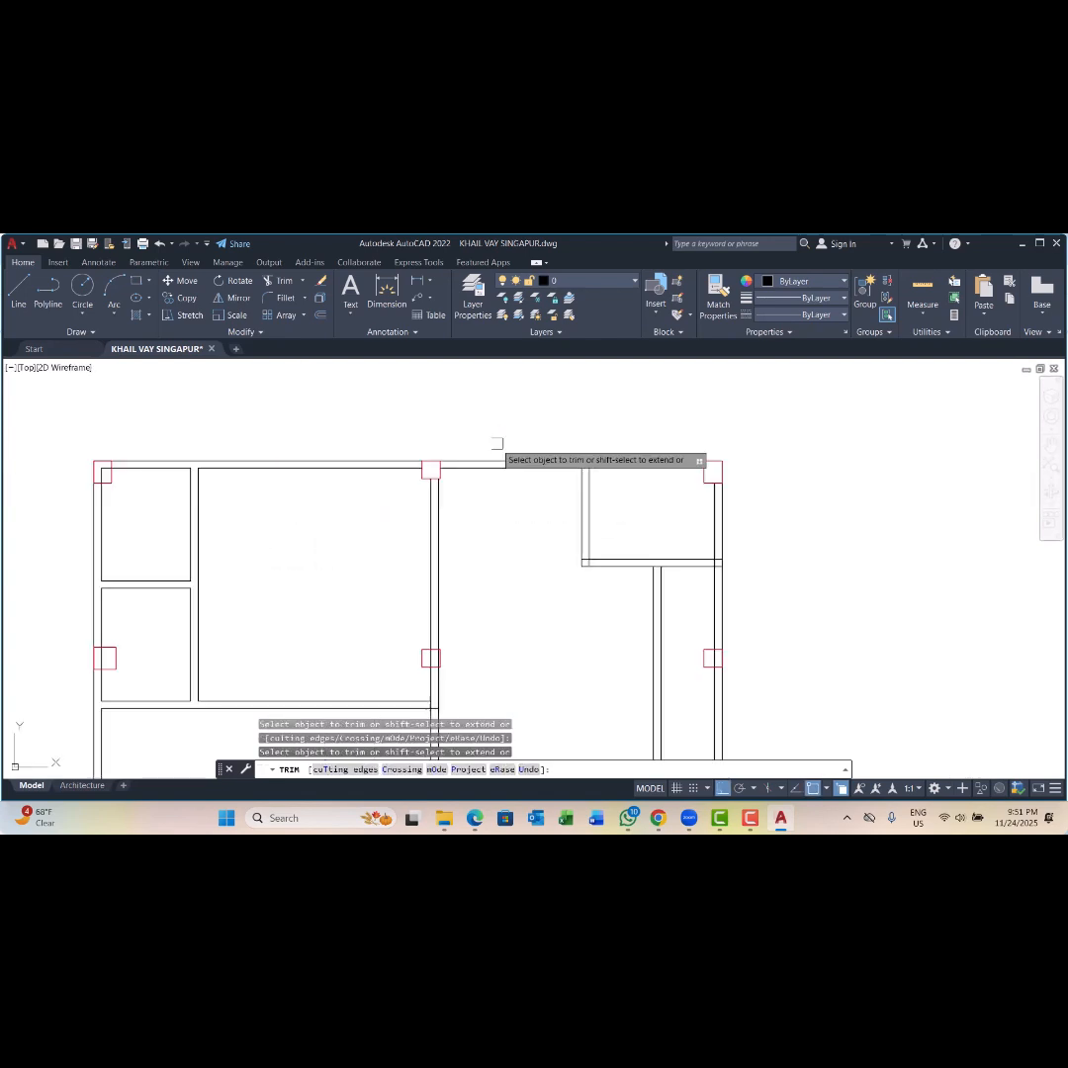
Step: Trim the inner and outer wall lines within the column at the plan's upper left corner
scroll(308, 463, up, 6)
click(311, 454)
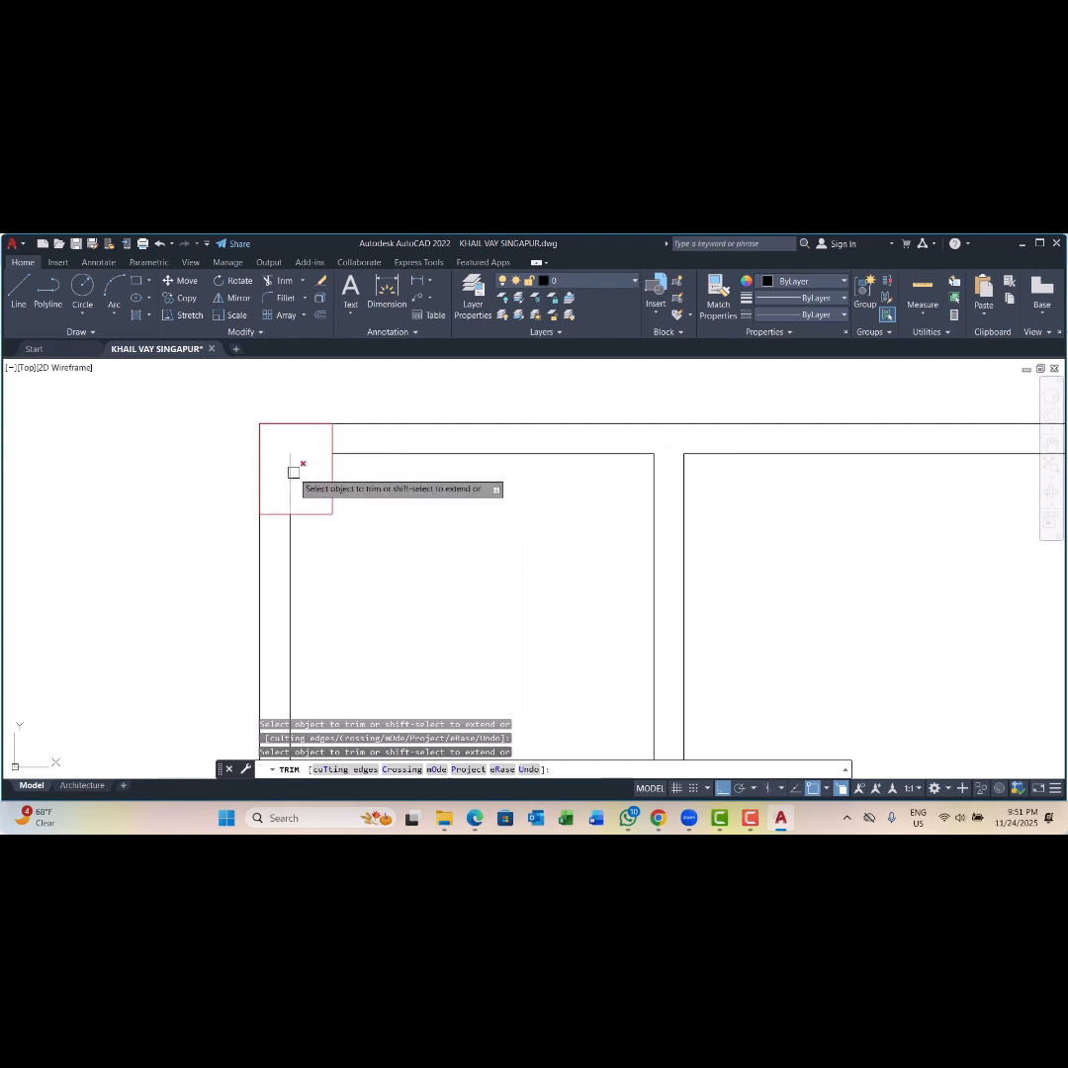
click(262, 465)
click(305, 541)
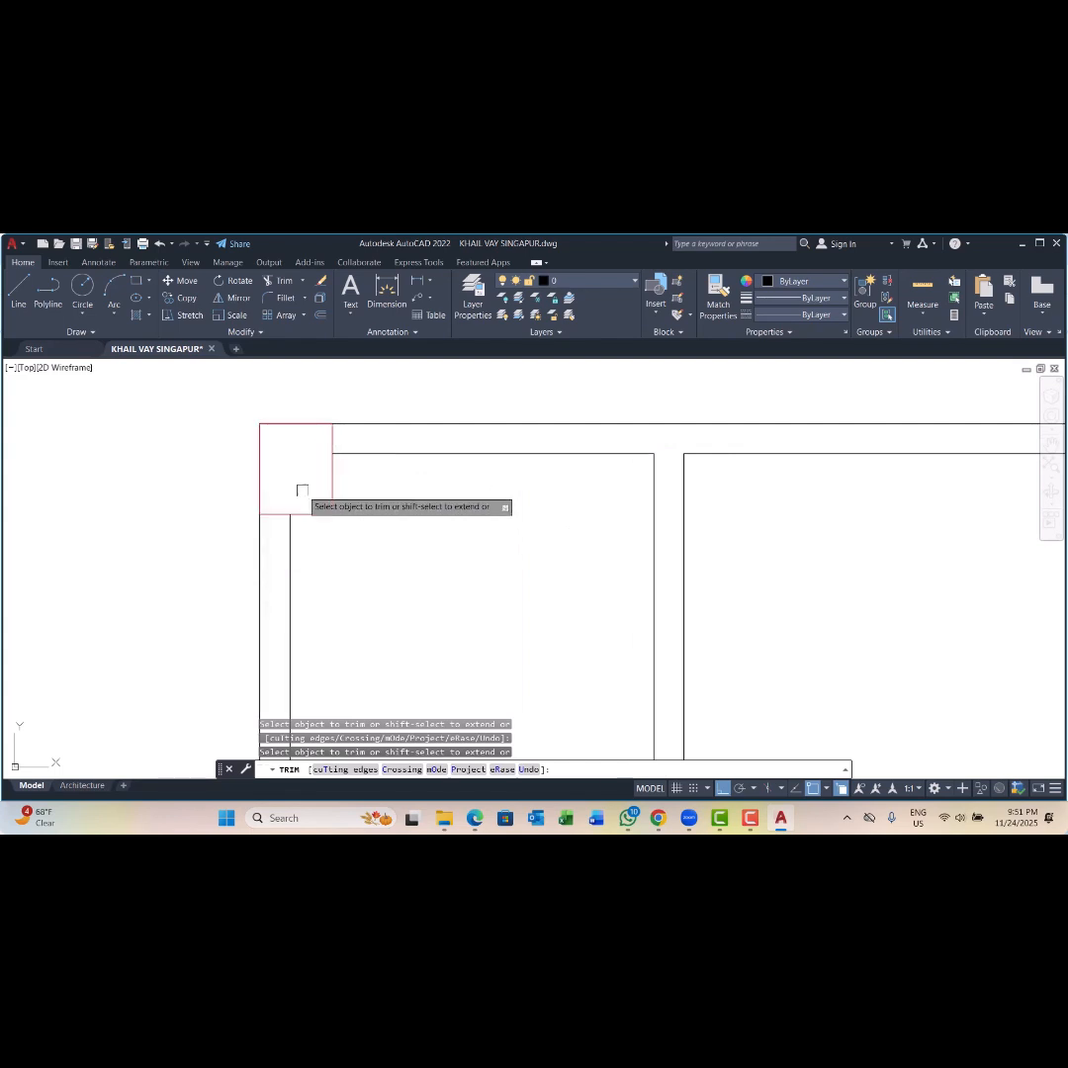
click(290, 425)
click(344, 494)
scroll(336, 435, down, 5)
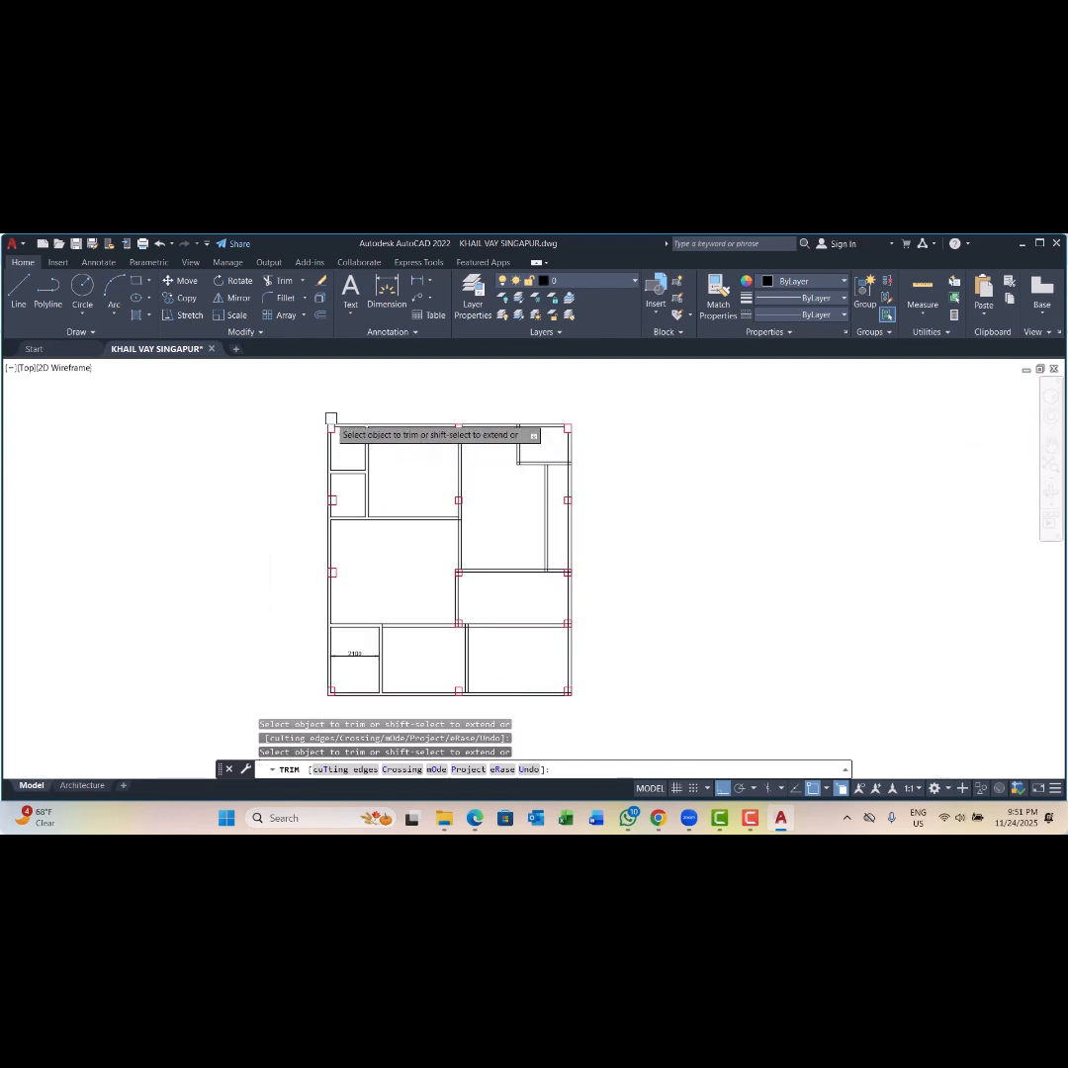
Step: Trim both wall lines within the upper intermediate column on the left exterior wall, beside the lower small room
scroll(323, 463, up, 5)
scroll(341, 491, up, 4)
click(351, 531)
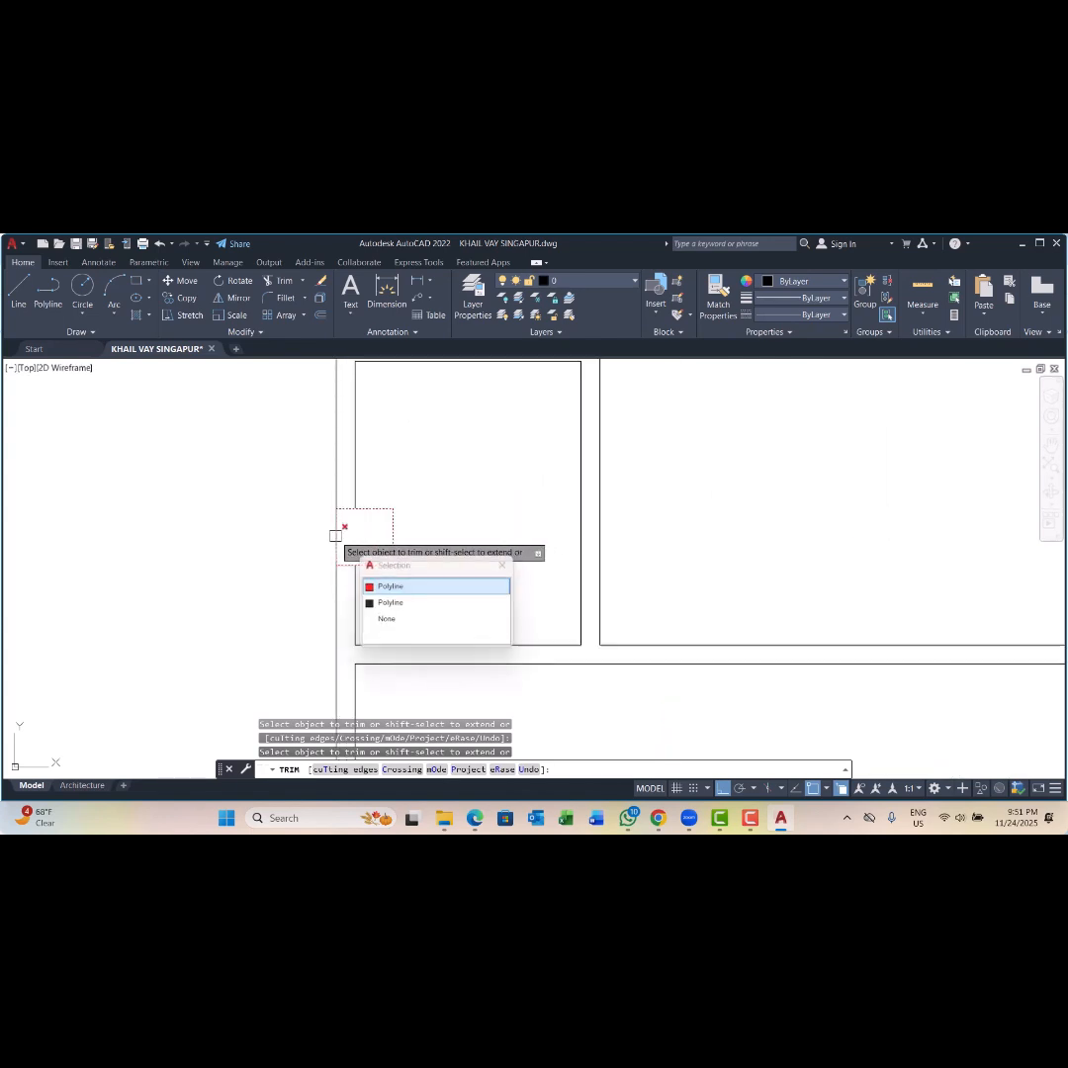
click(387, 603)
scroll(353, 511, down, 4)
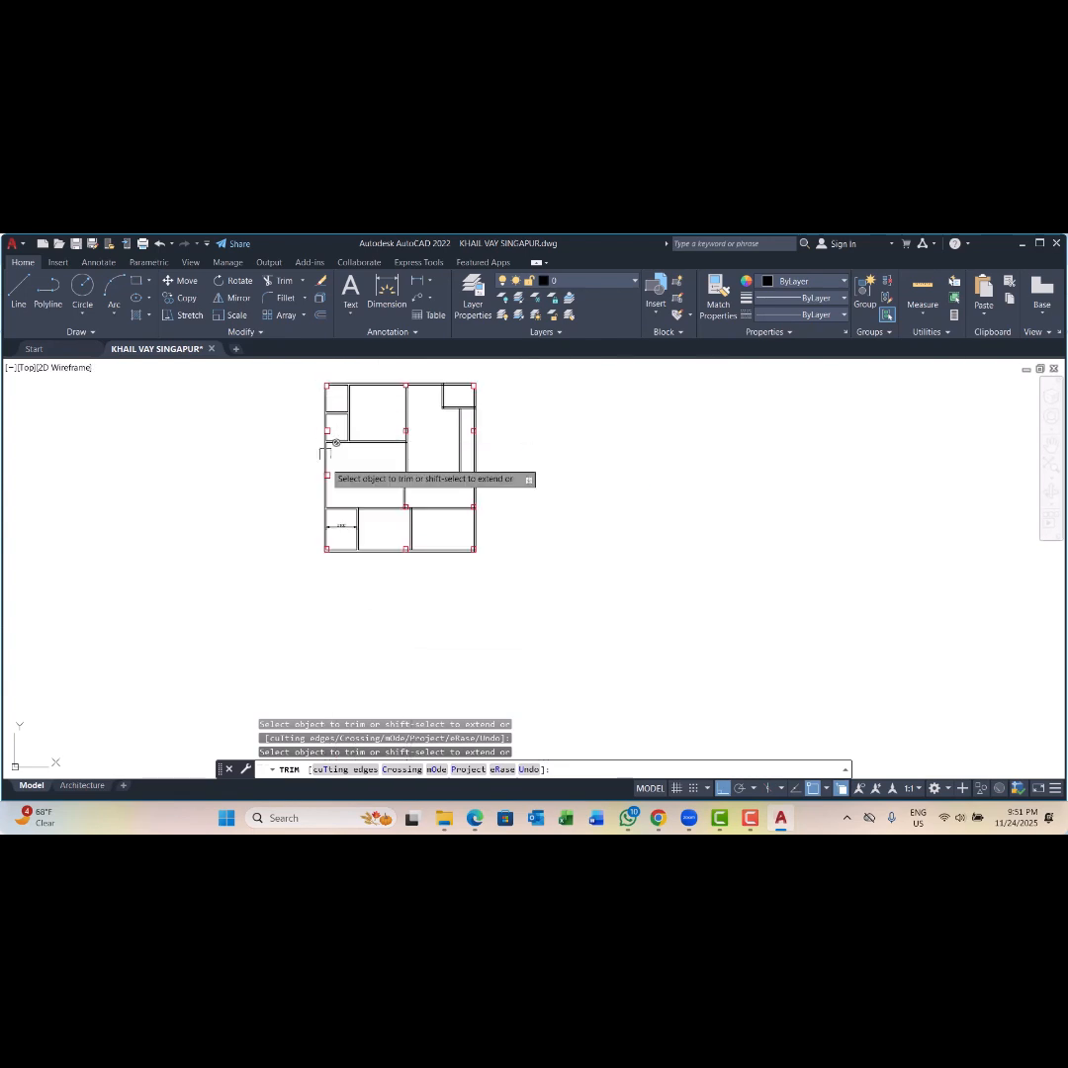
scroll(326, 476, up, 6)
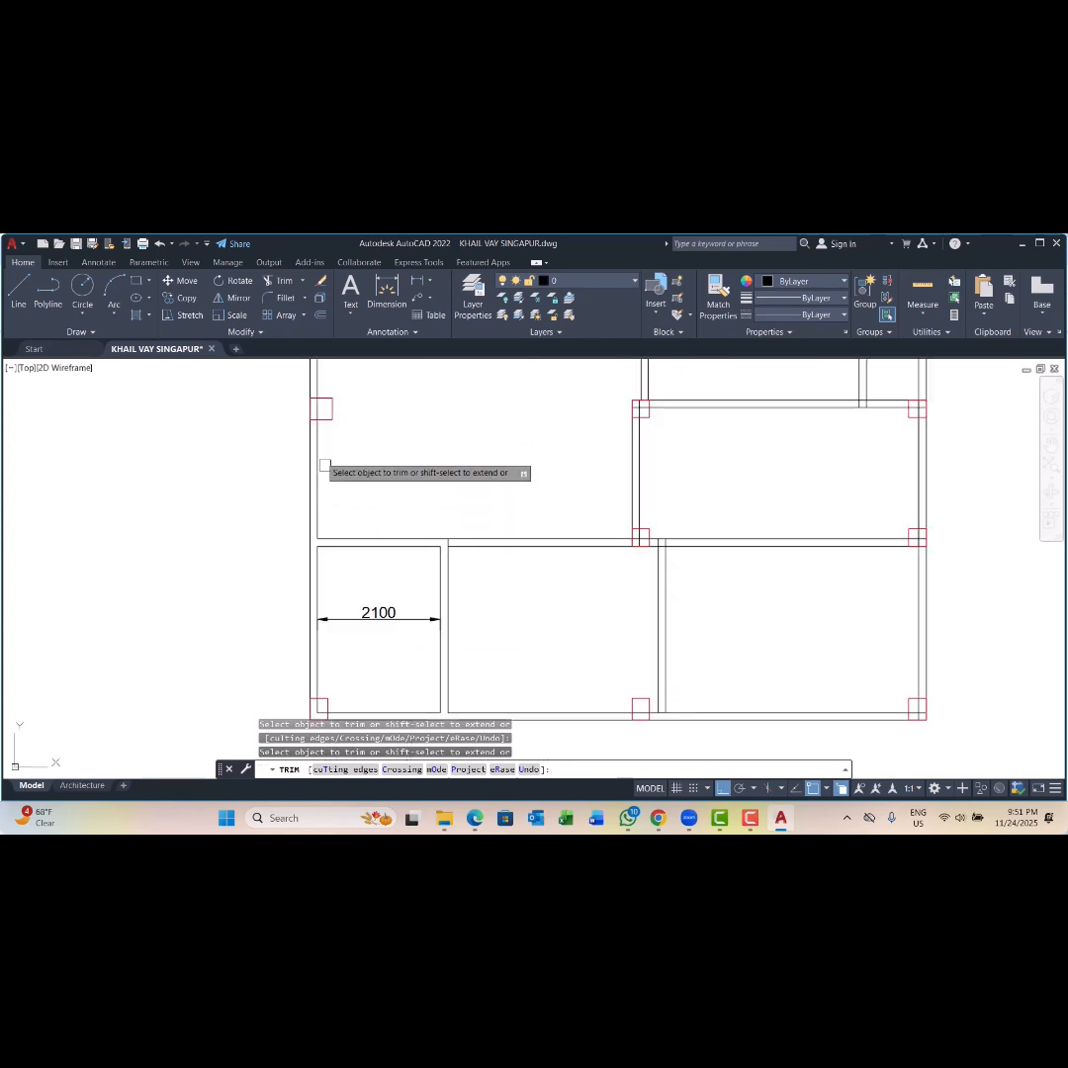
Step: Trim the wall lines out of the lower intermediate column on the left exterior wall and the plan's lower left corner column
click(303, 405)
click(344, 471)
scroll(332, 513, down, 3)
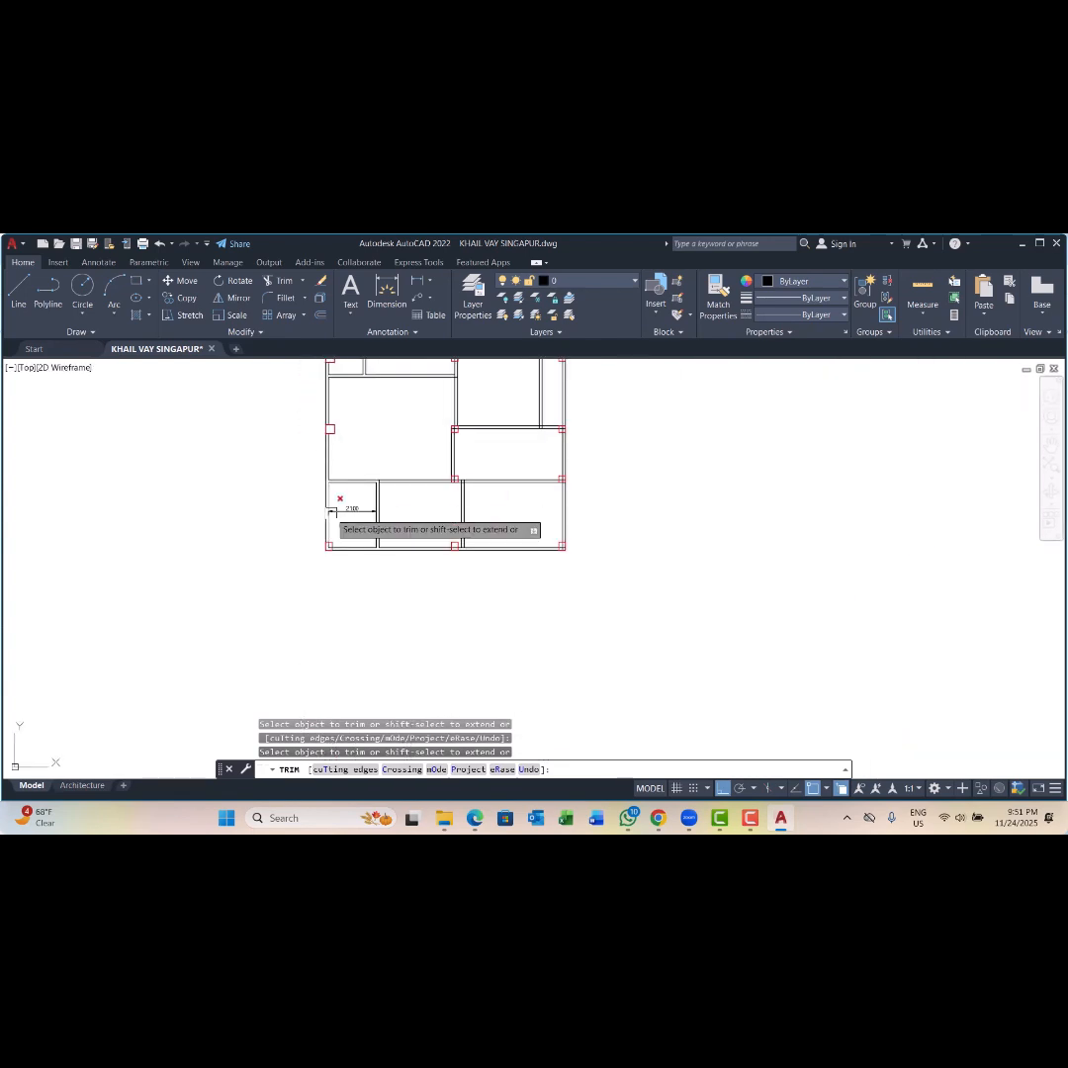
scroll(332, 512, up, 6)
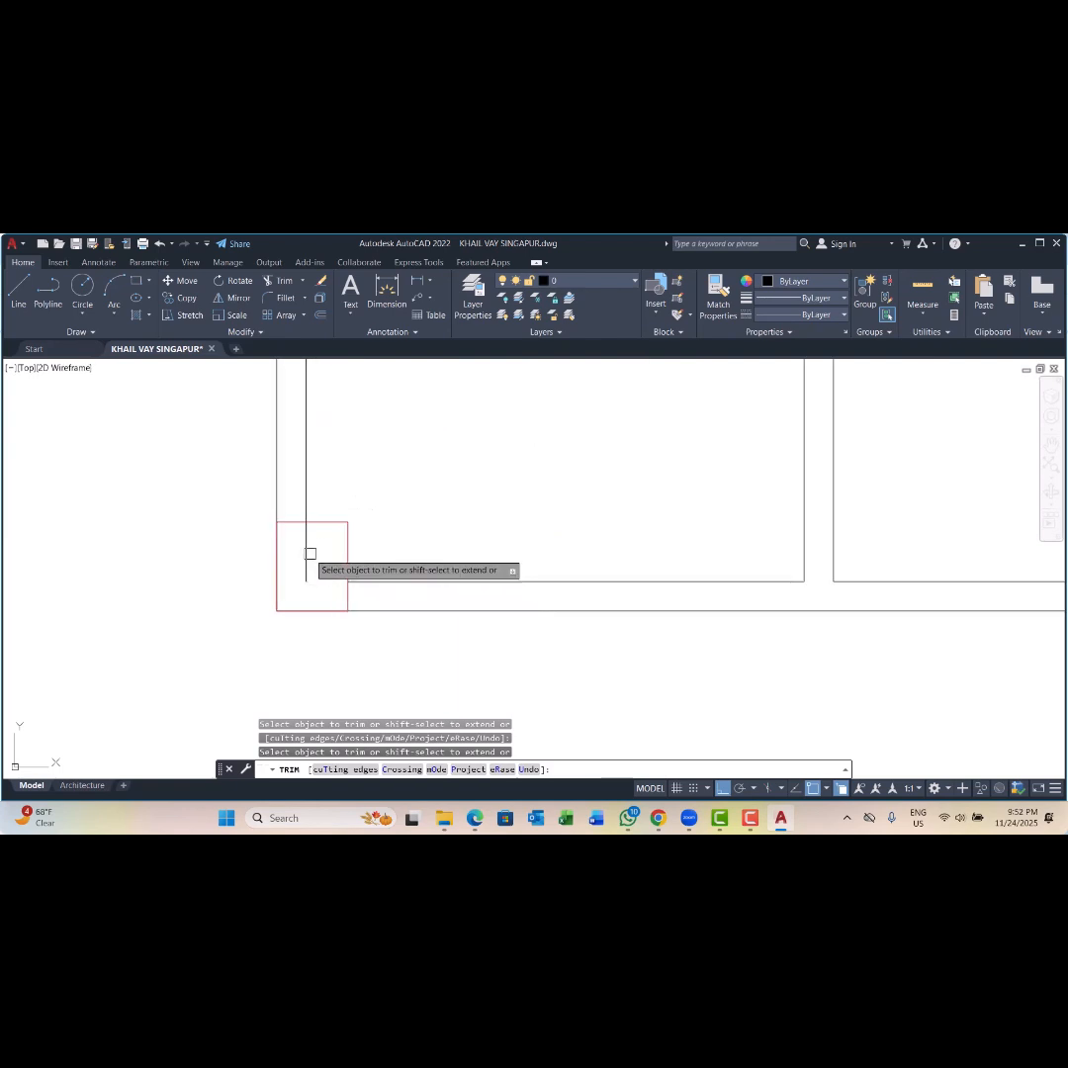
click(281, 555)
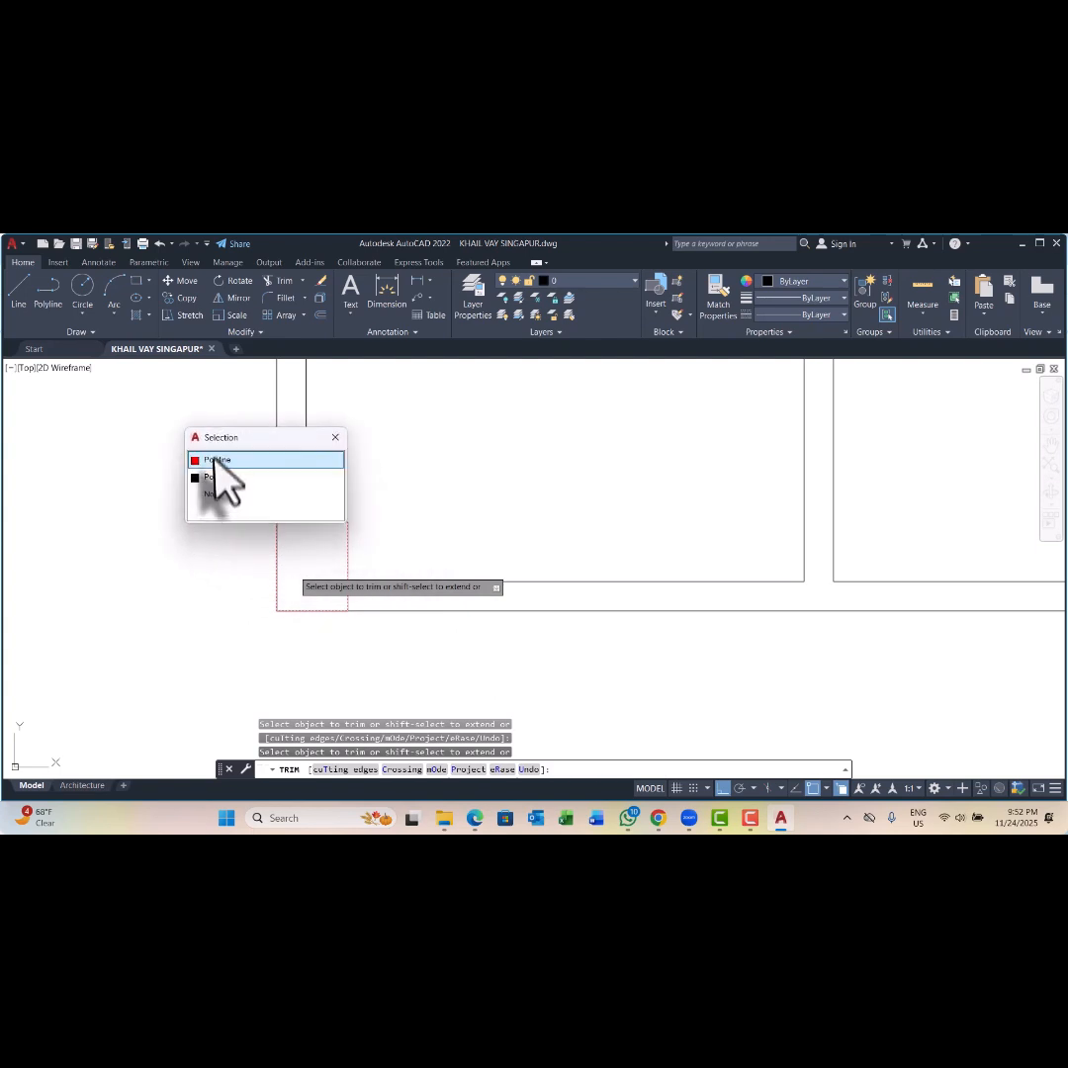
click(216, 479)
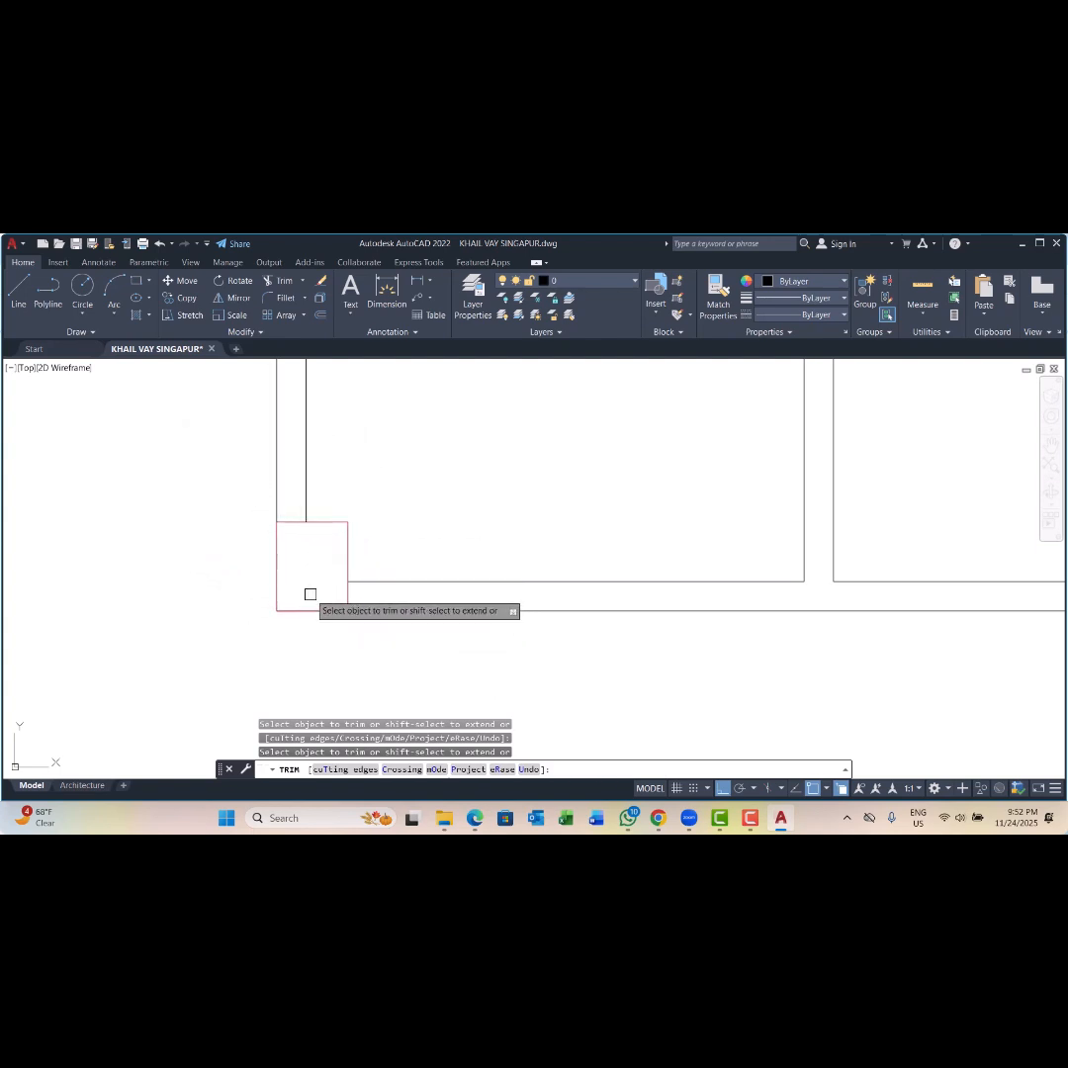
Step: Trim the wall lines out of the middle column on the plan's lower exterior wall
scroll(309, 593, down, 4)
scroll(552, 571, up, 4)
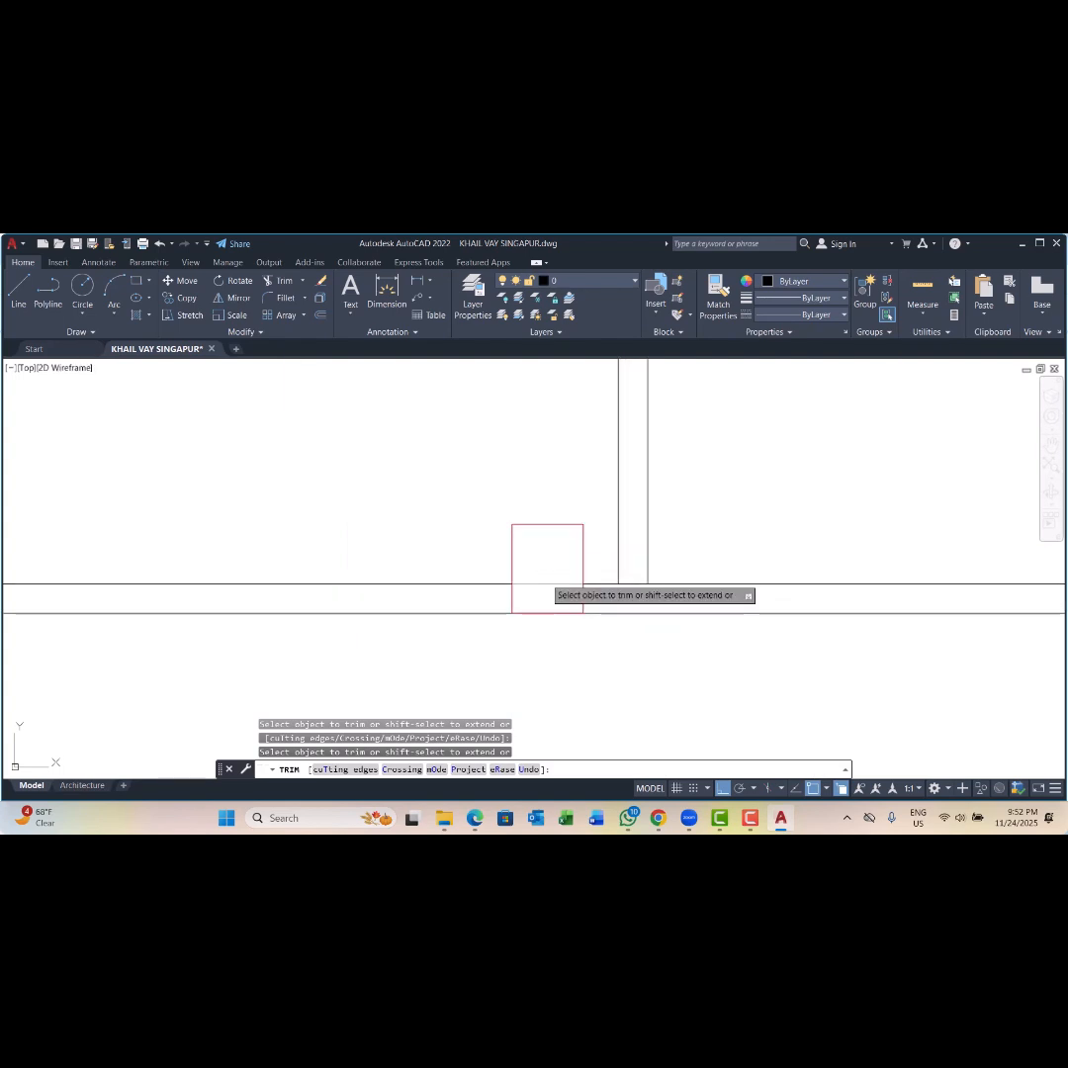
click(549, 612)
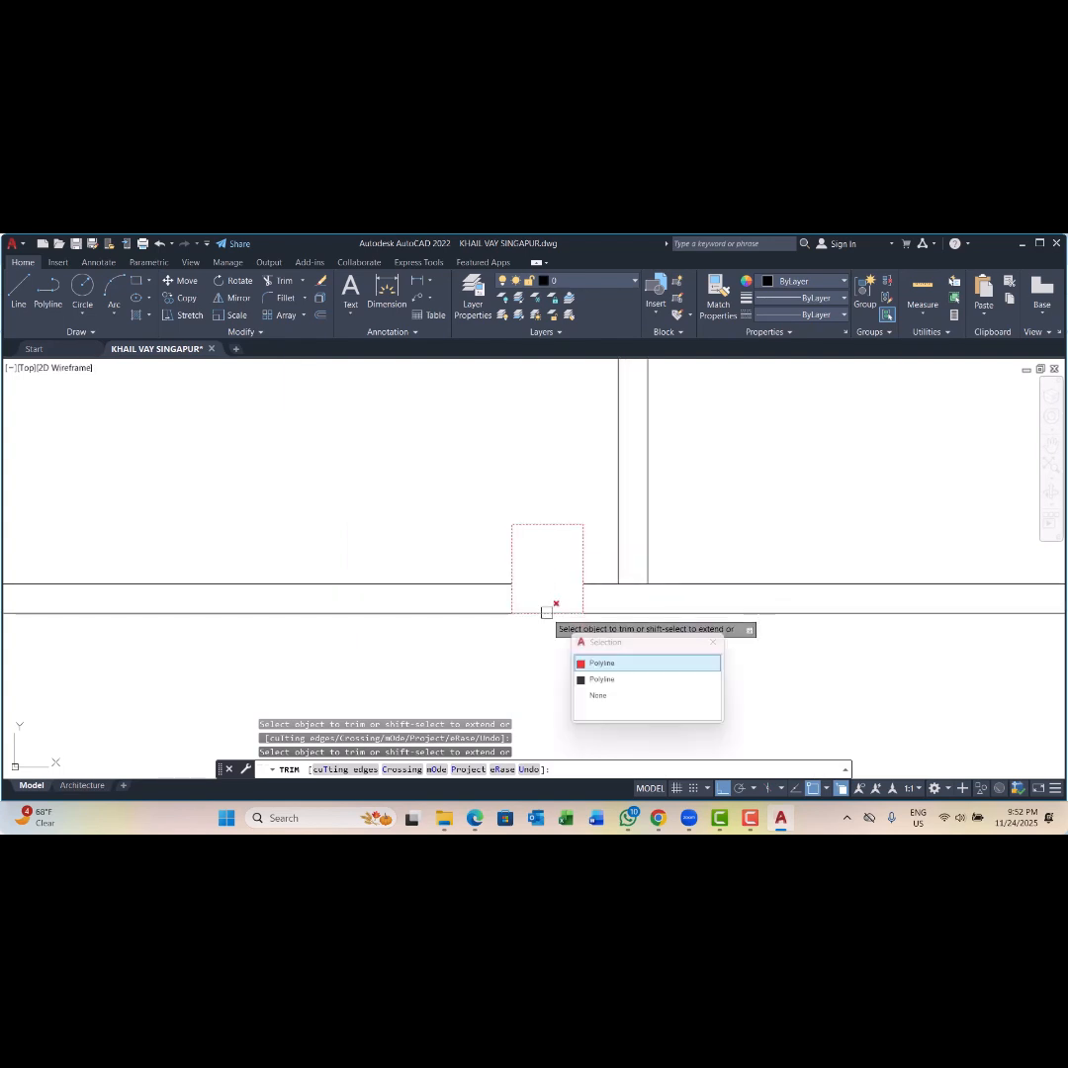
click(605, 681)
Step: Trim the wall lines within the lower right corner column and the outer lines overlapping its right and lower edges
scroll(379, 573, down, 3)
scroll(579, 581, up, 4)
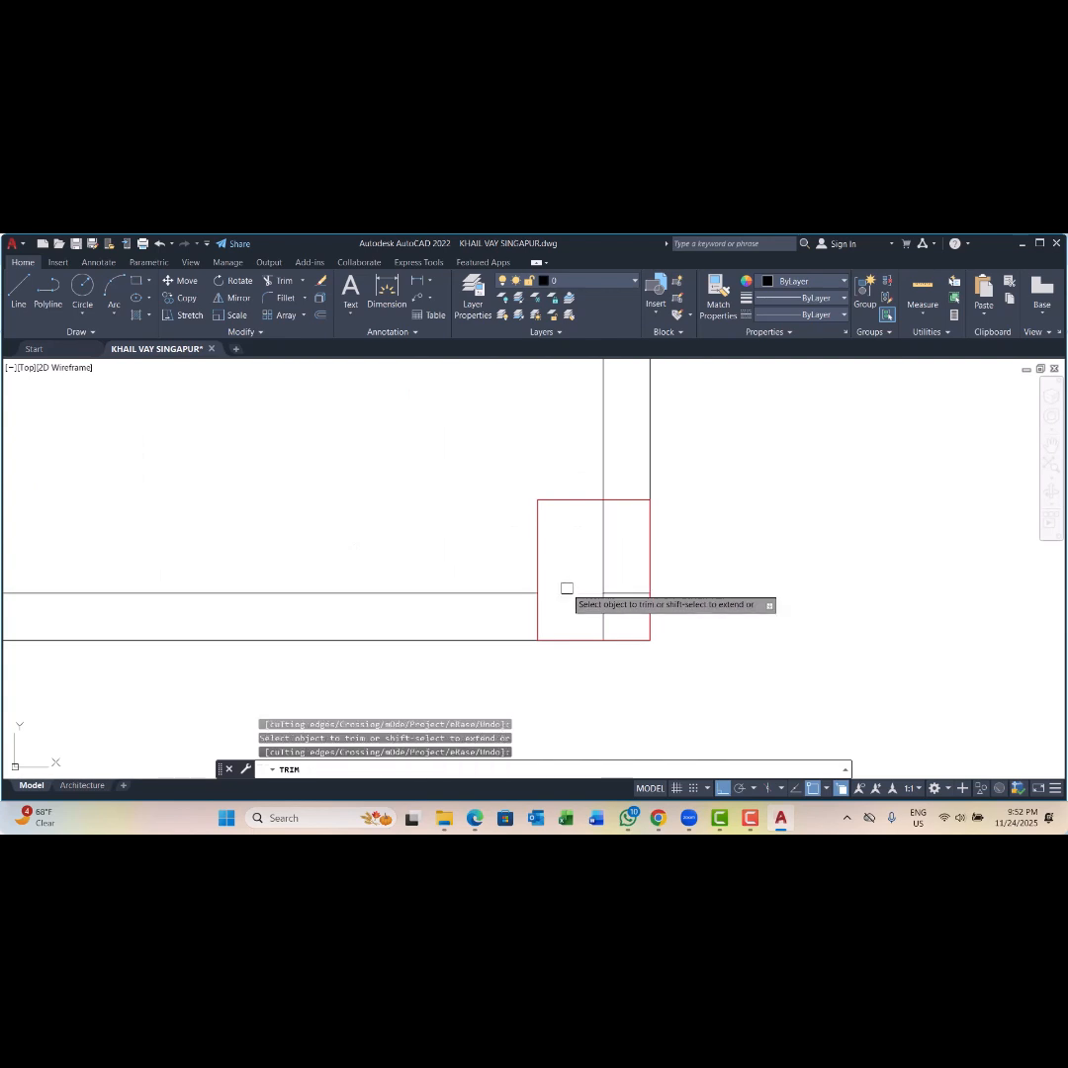
click(566, 589)
click(603, 544)
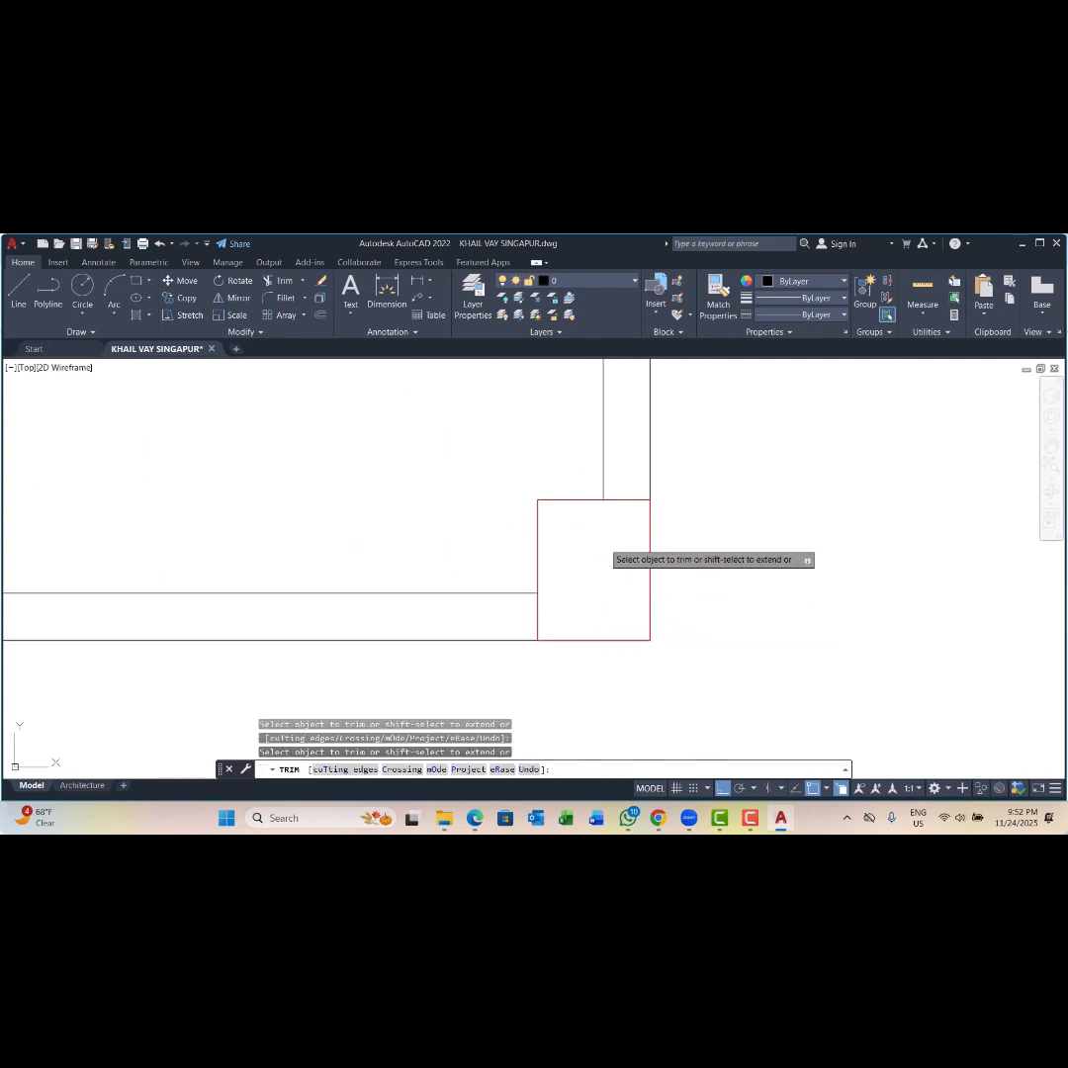
click(652, 553)
click(704, 624)
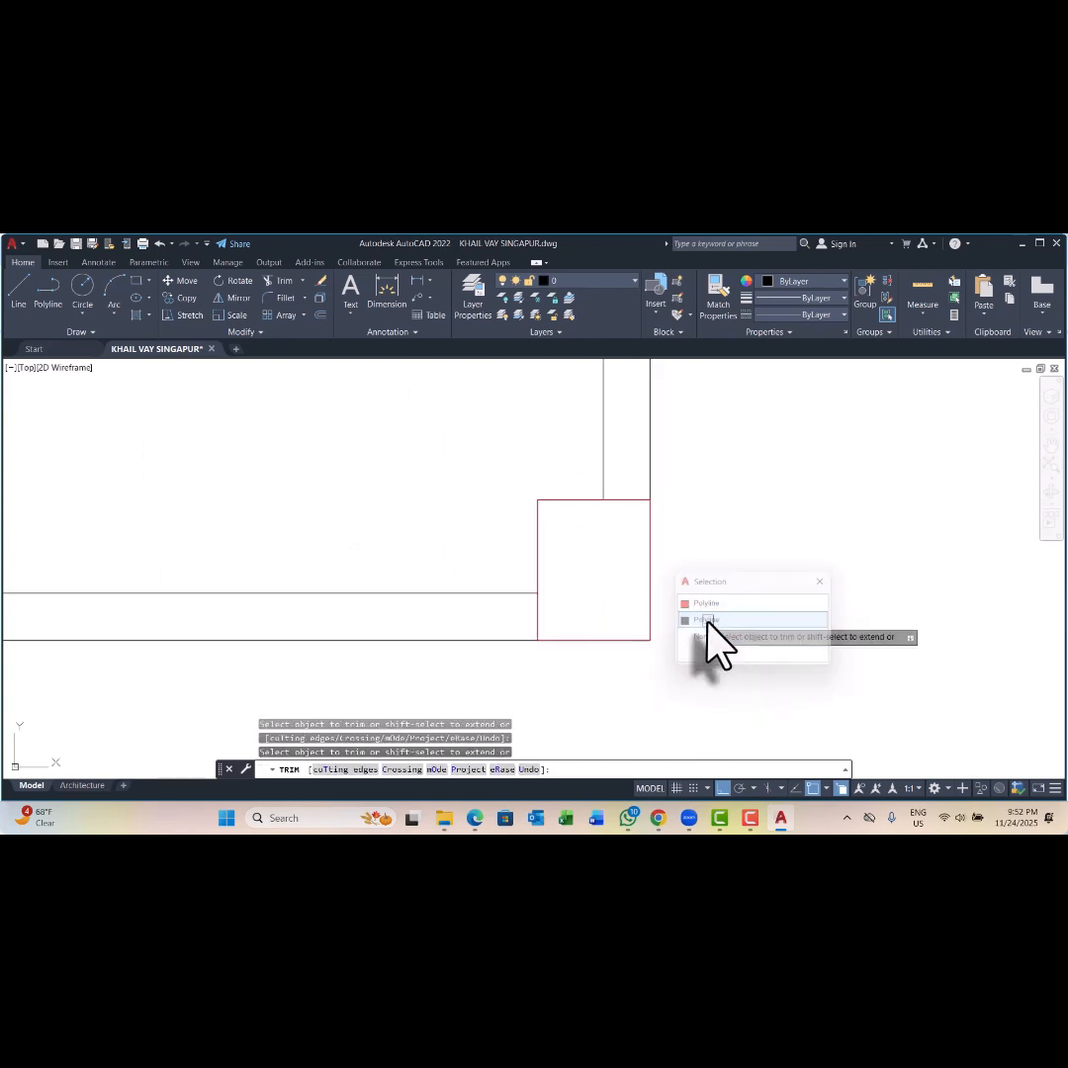
scroll(715, 641, down, 3)
scroll(670, 647, up, 5)
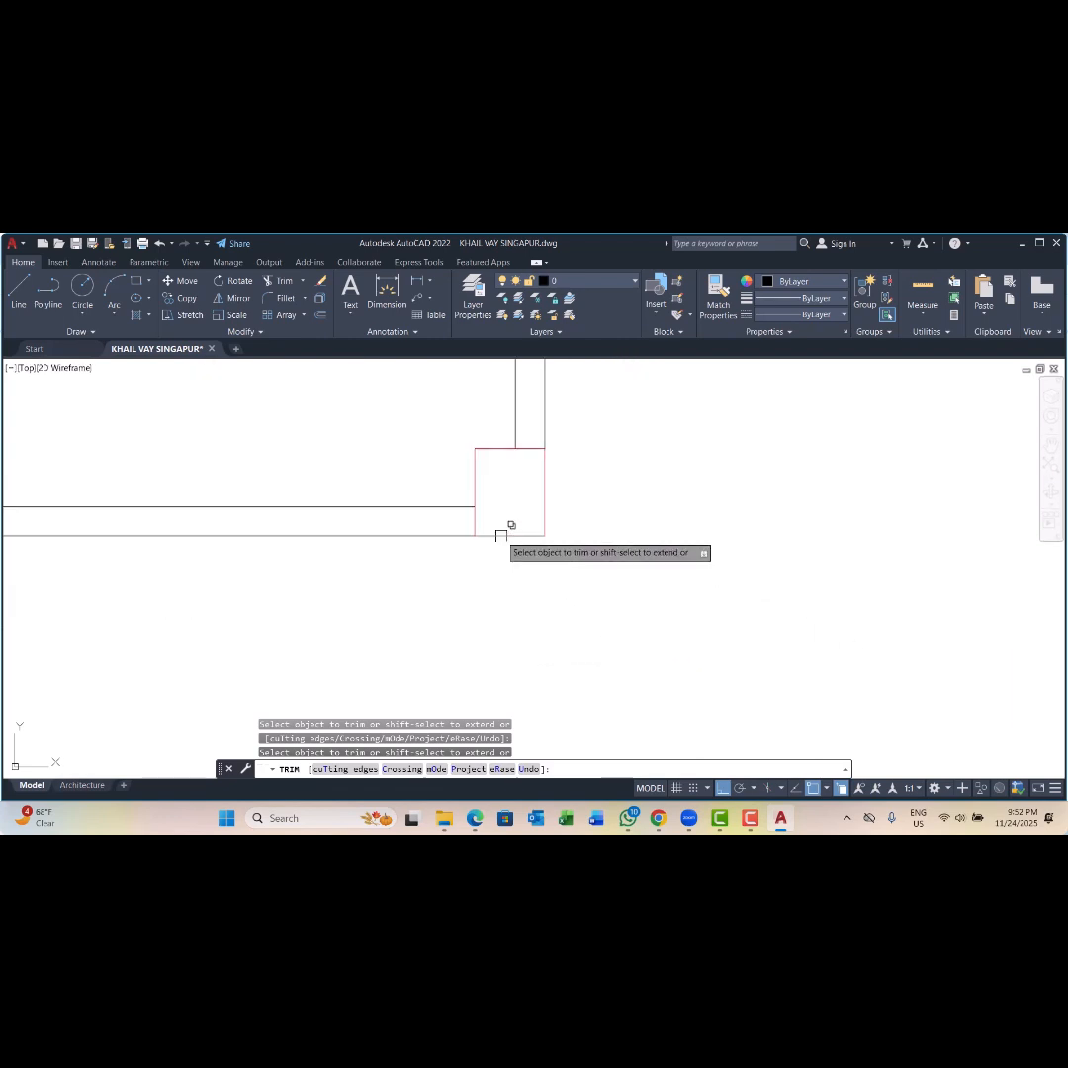
click(506, 533)
click(548, 601)
Step: Trim the inner and outer wall lines out of the right exterior column where the lower horizontal wall meets it
scroll(524, 618, down, 4)
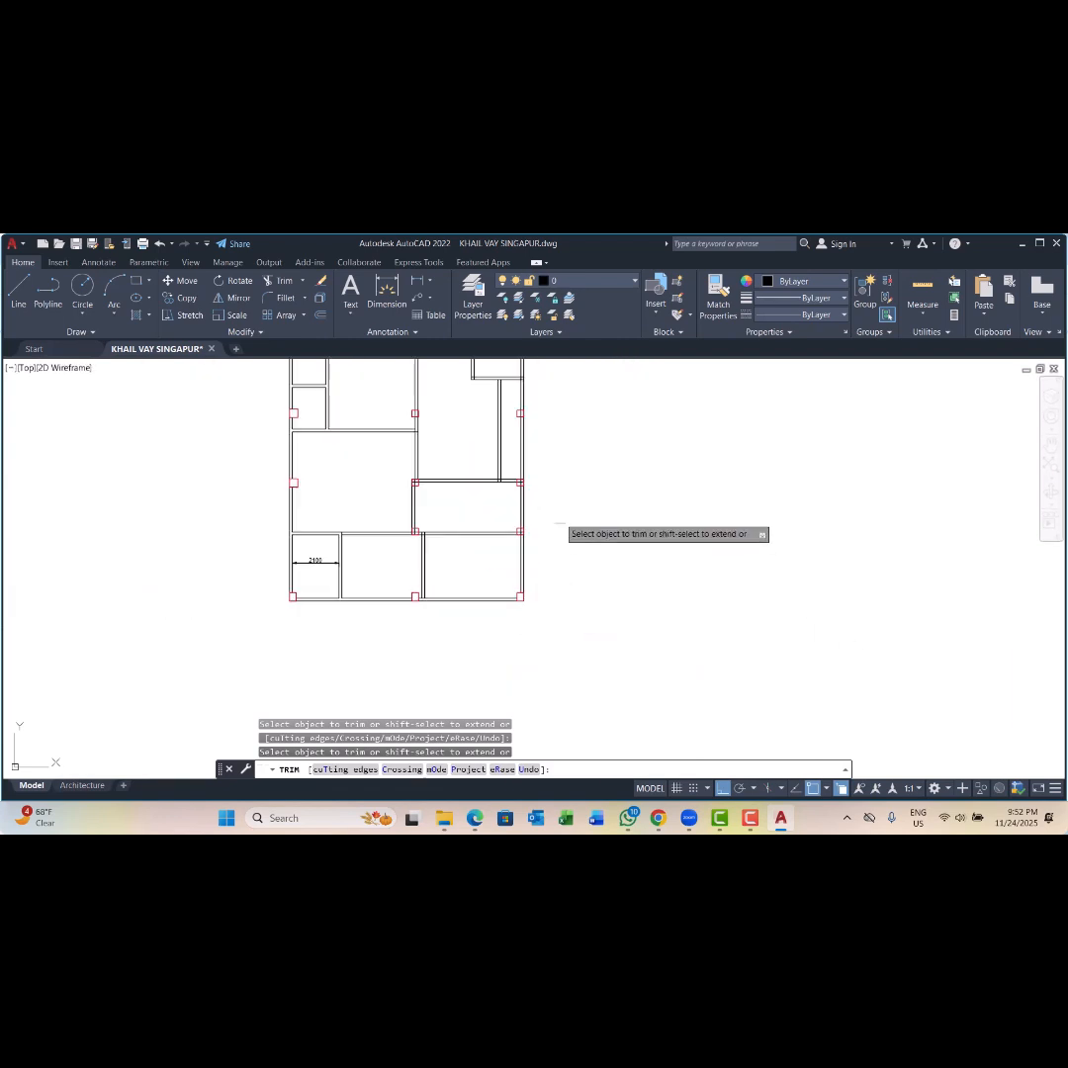
scroll(534, 573, up, 5)
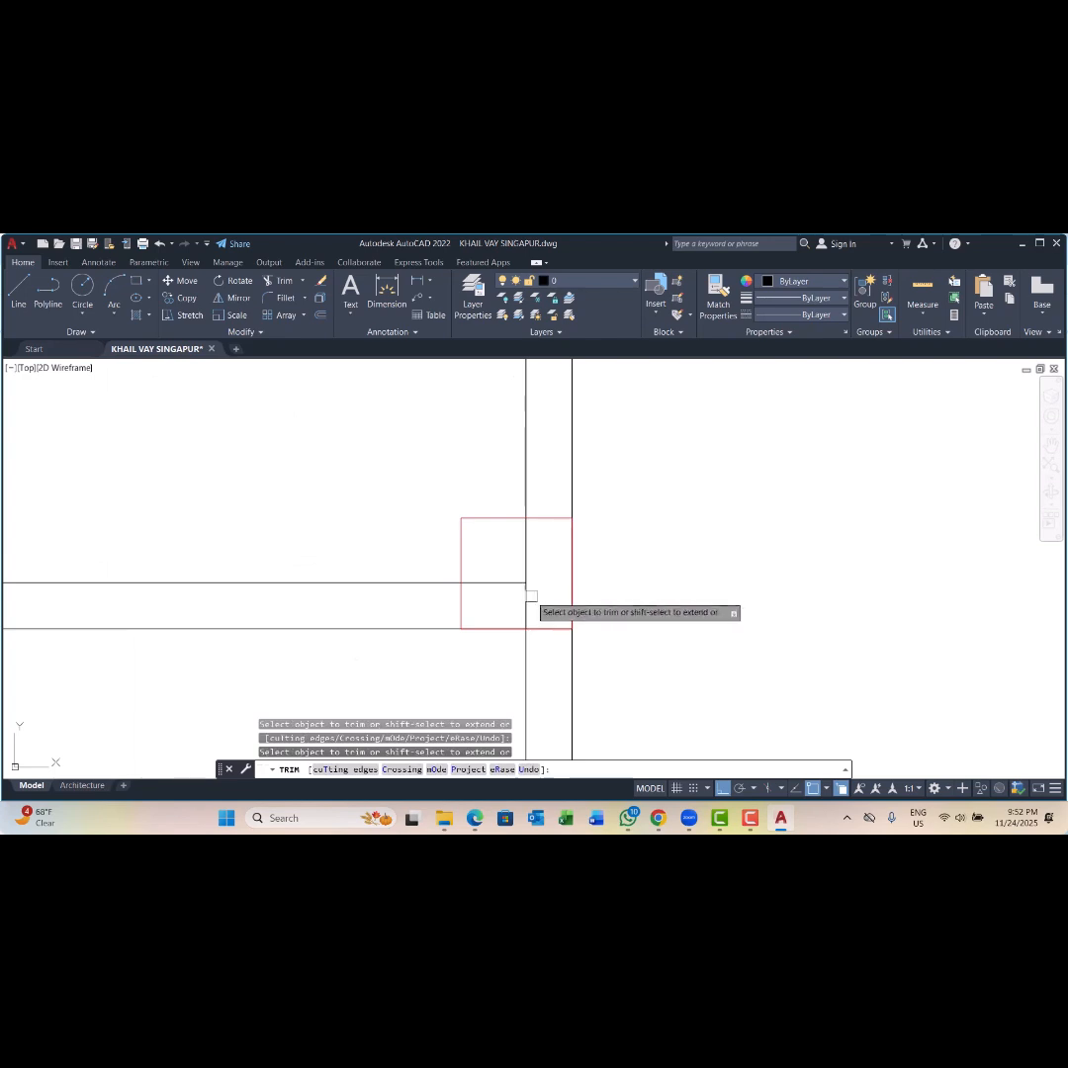
click(525, 593)
click(578, 651)
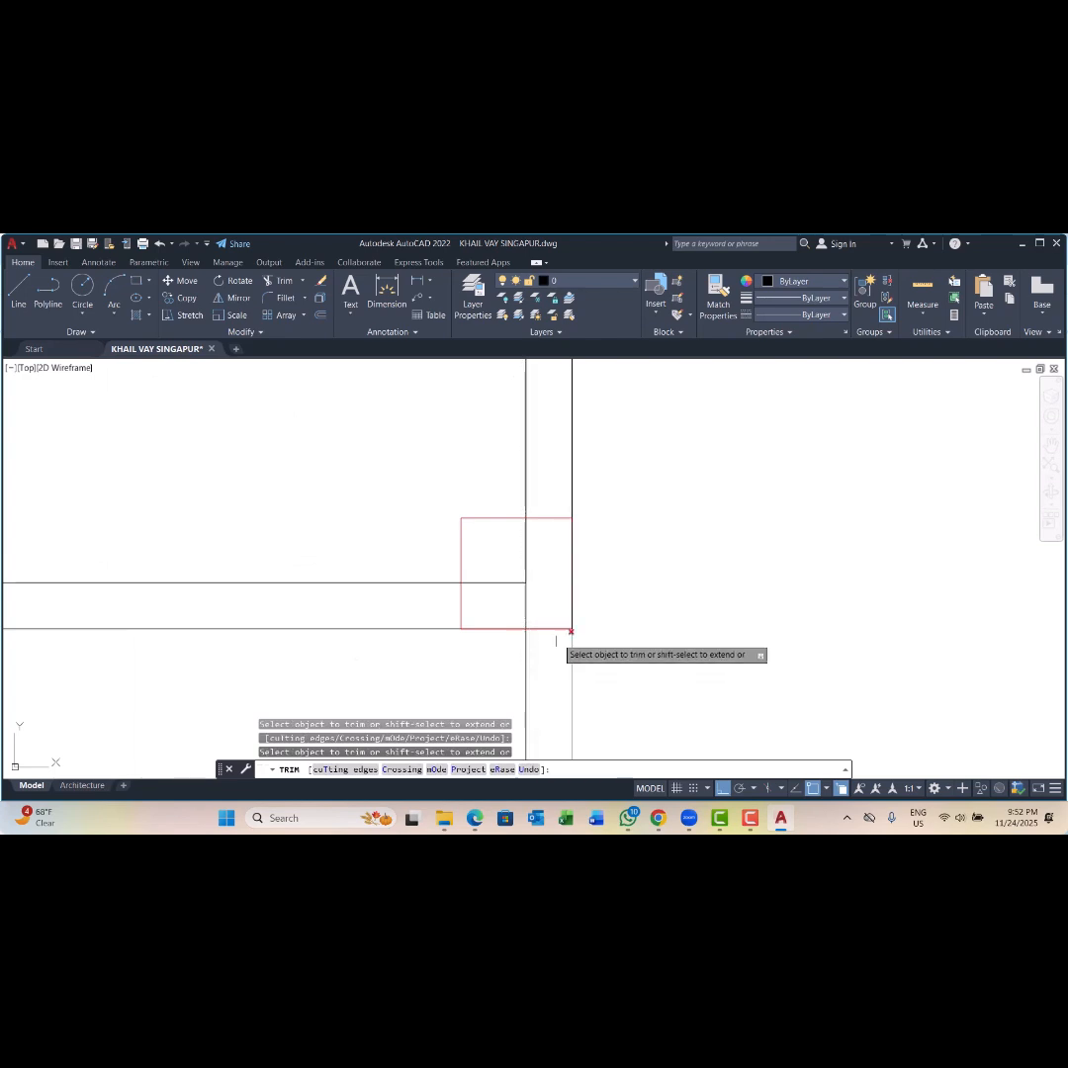
click(475, 582)
click(523, 539)
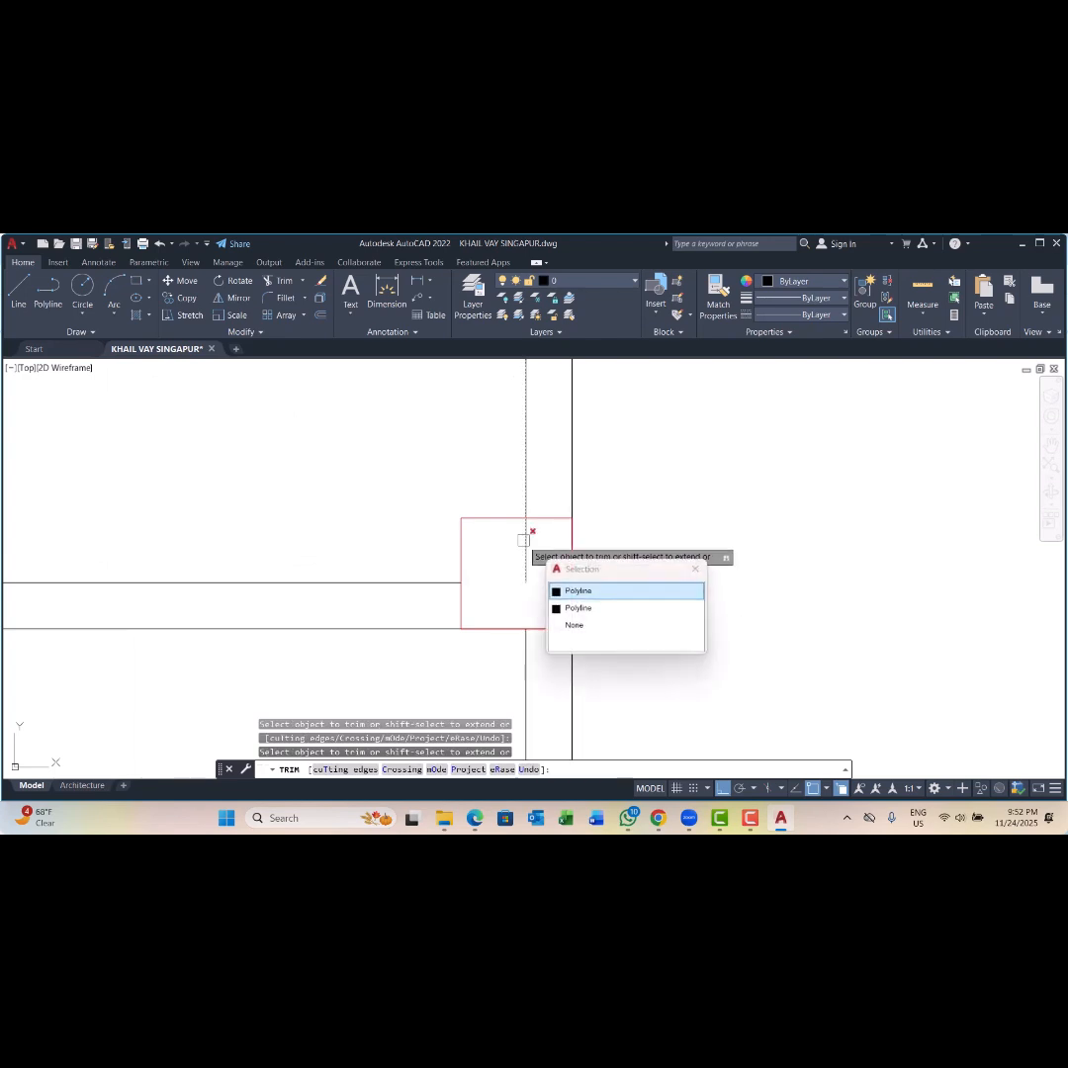
click(576, 589)
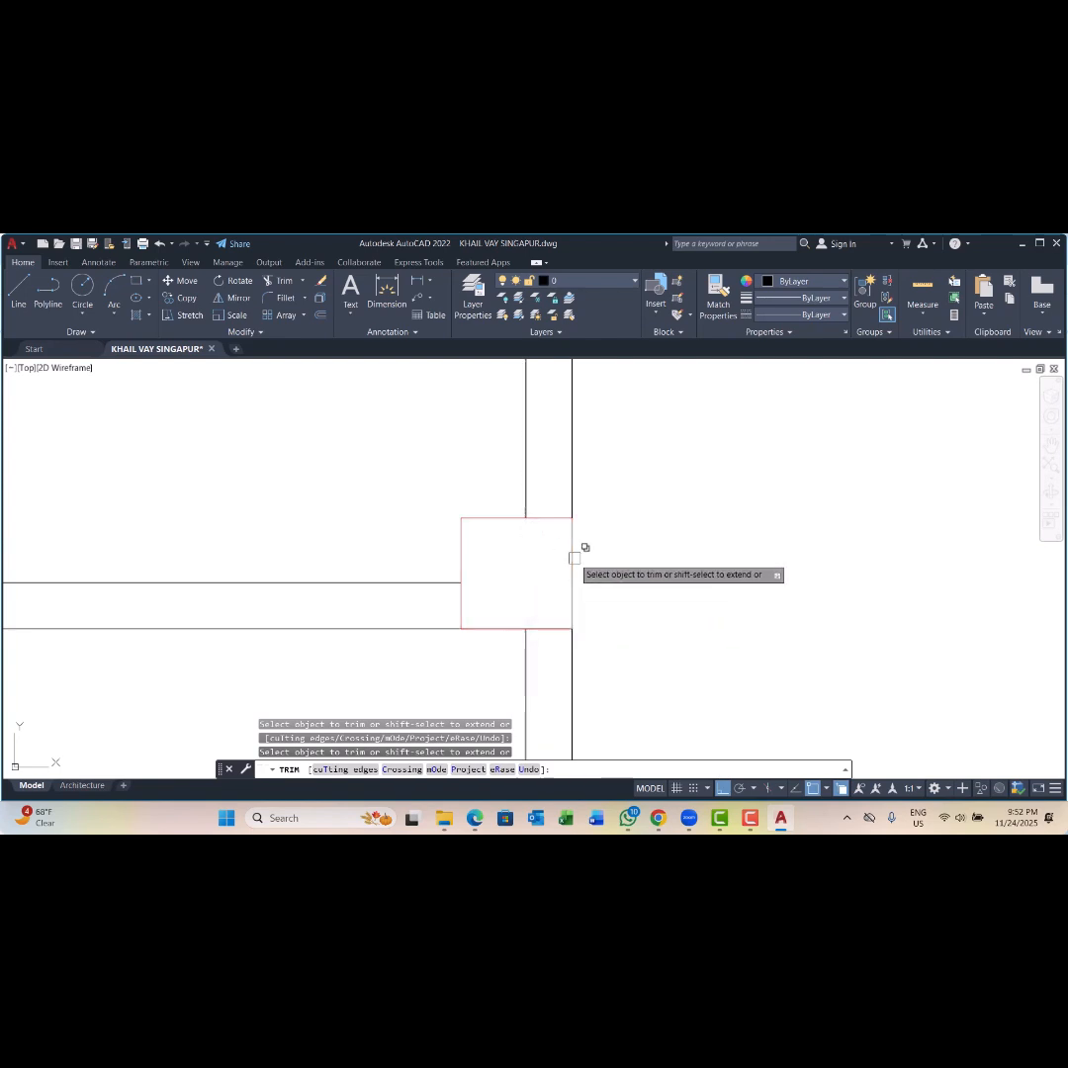
click(572, 558)
click(632, 639)
Step: Trim the upper horizontal wall line and the lower vertical stub within the interior column at the middle right room's lower left corner
scroll(621, 598, down, 5)
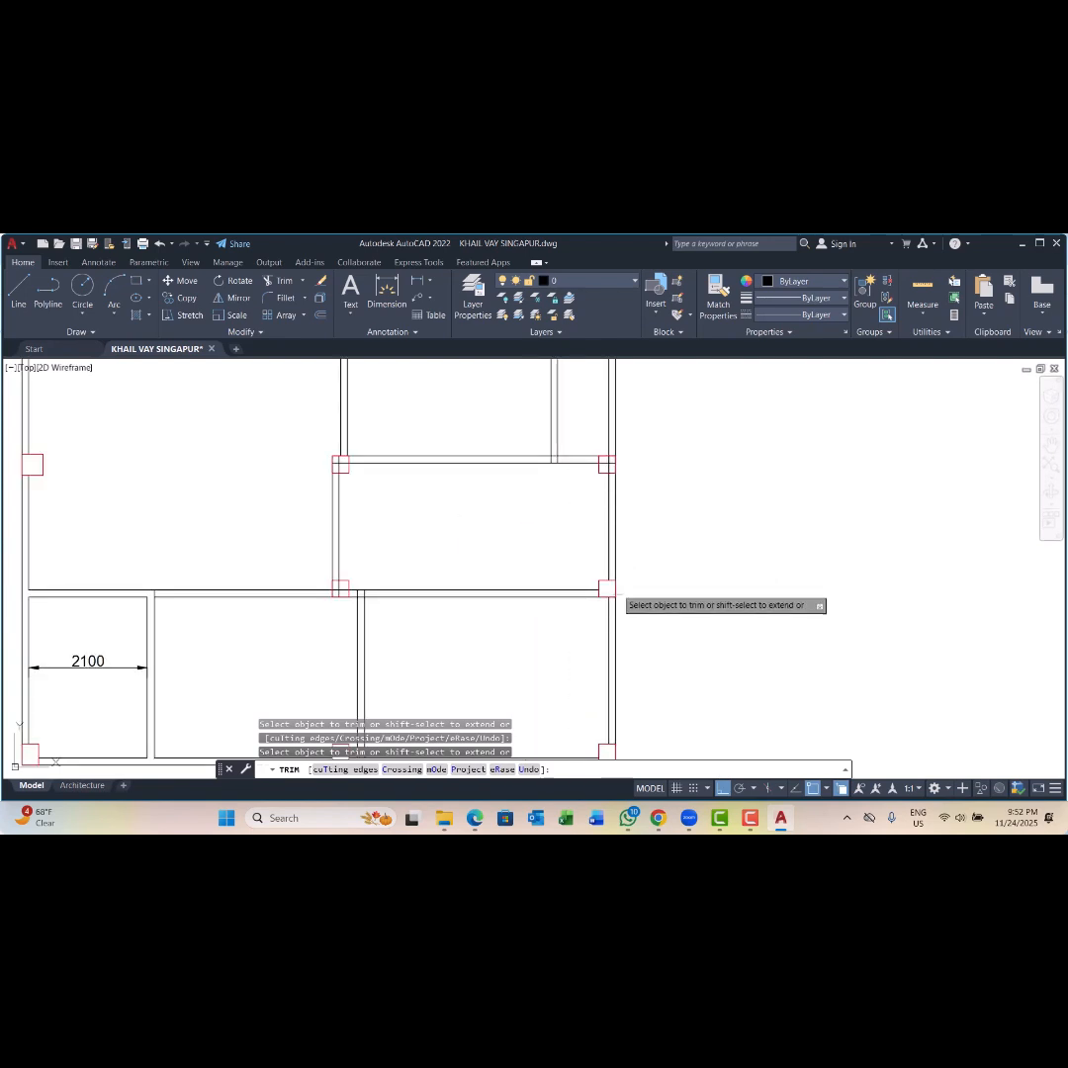
scroll(344, 587, up, 10)
click(360, 584)
click(339, 636)
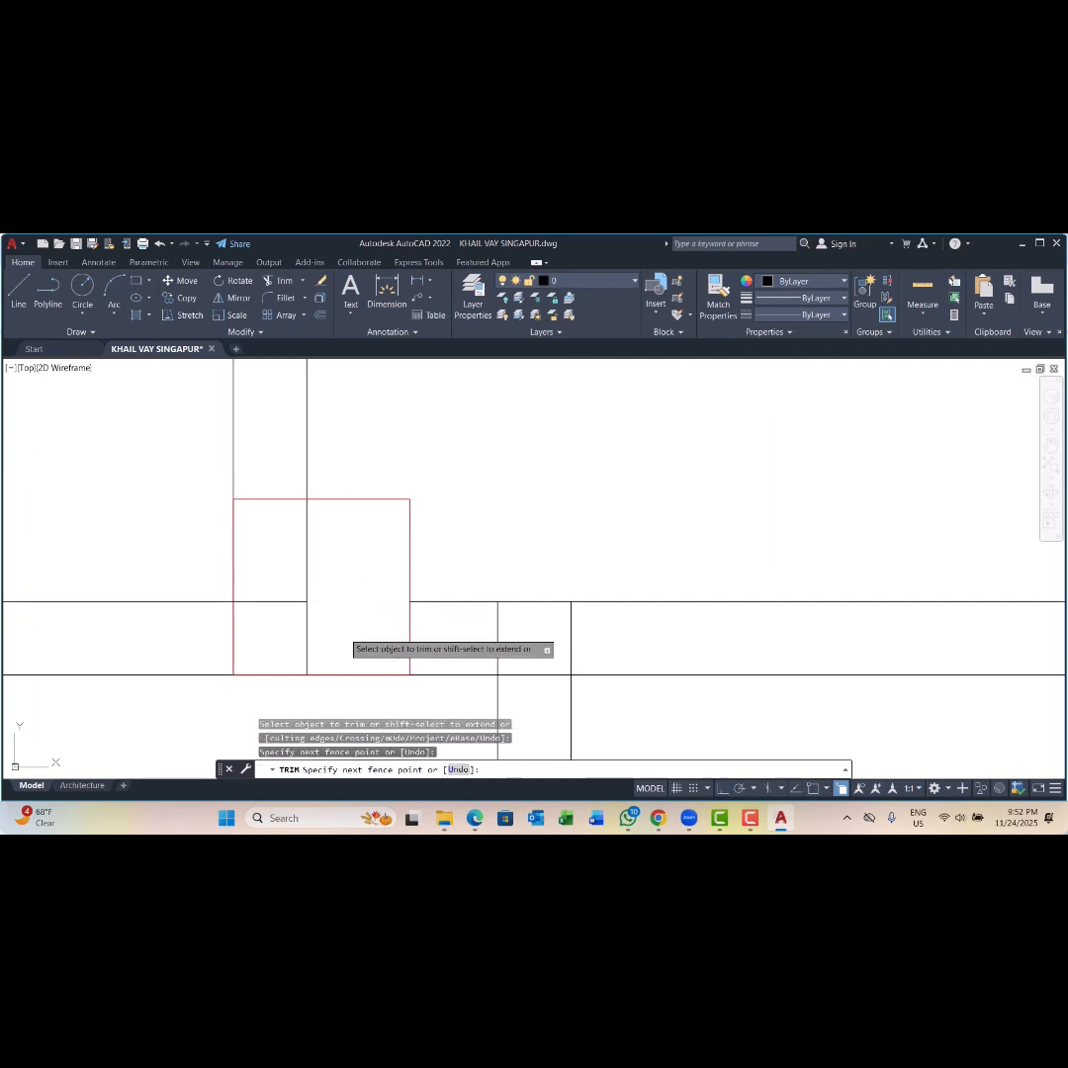
click(342, 633)
click(278, 633)
click(269, 624)
click(269, 593)
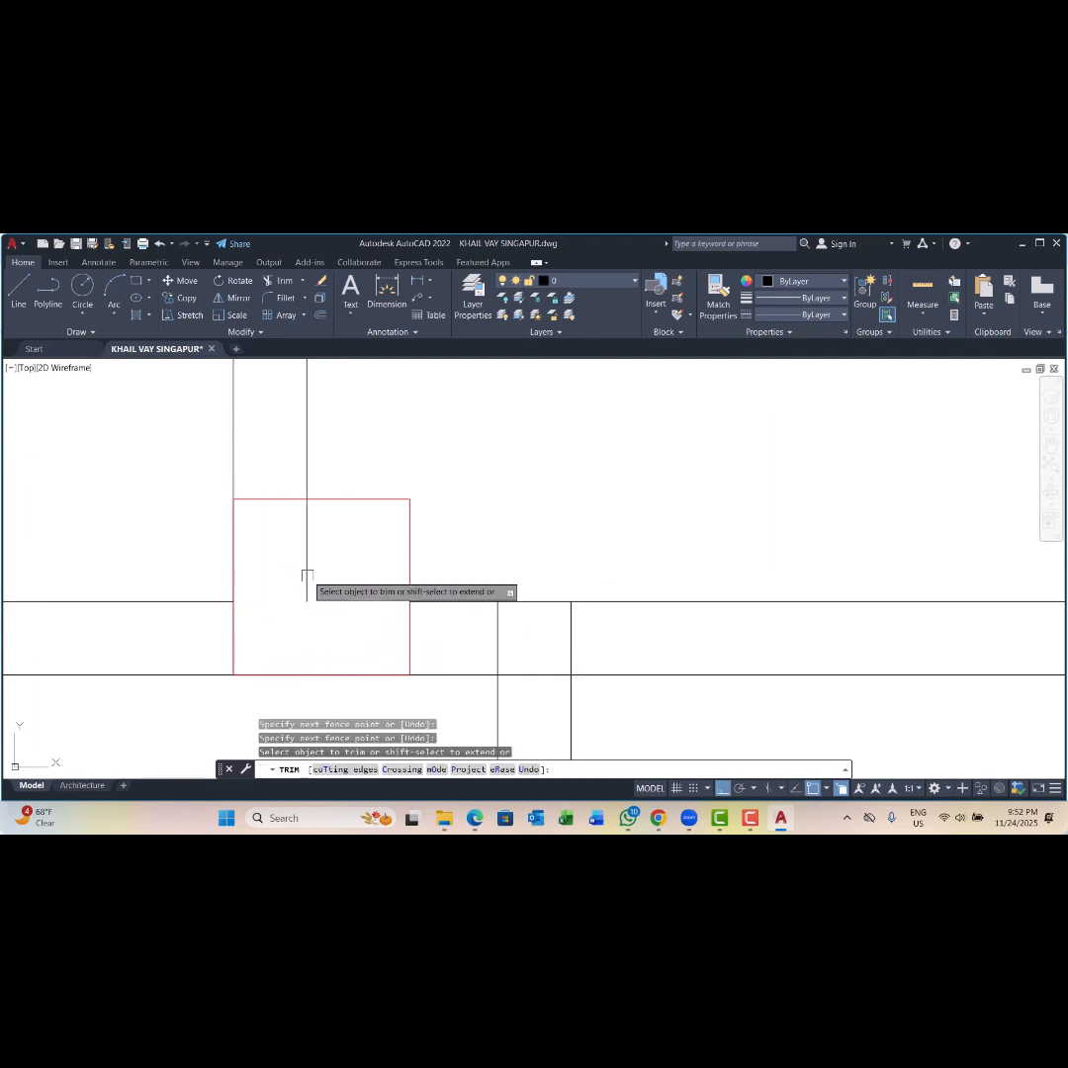
Step: Trim the remaining vertical stub and the wall lines overlapping the left and lower edges of that interior column
click(338, 543)
click(286, 553)
click(233, 556)
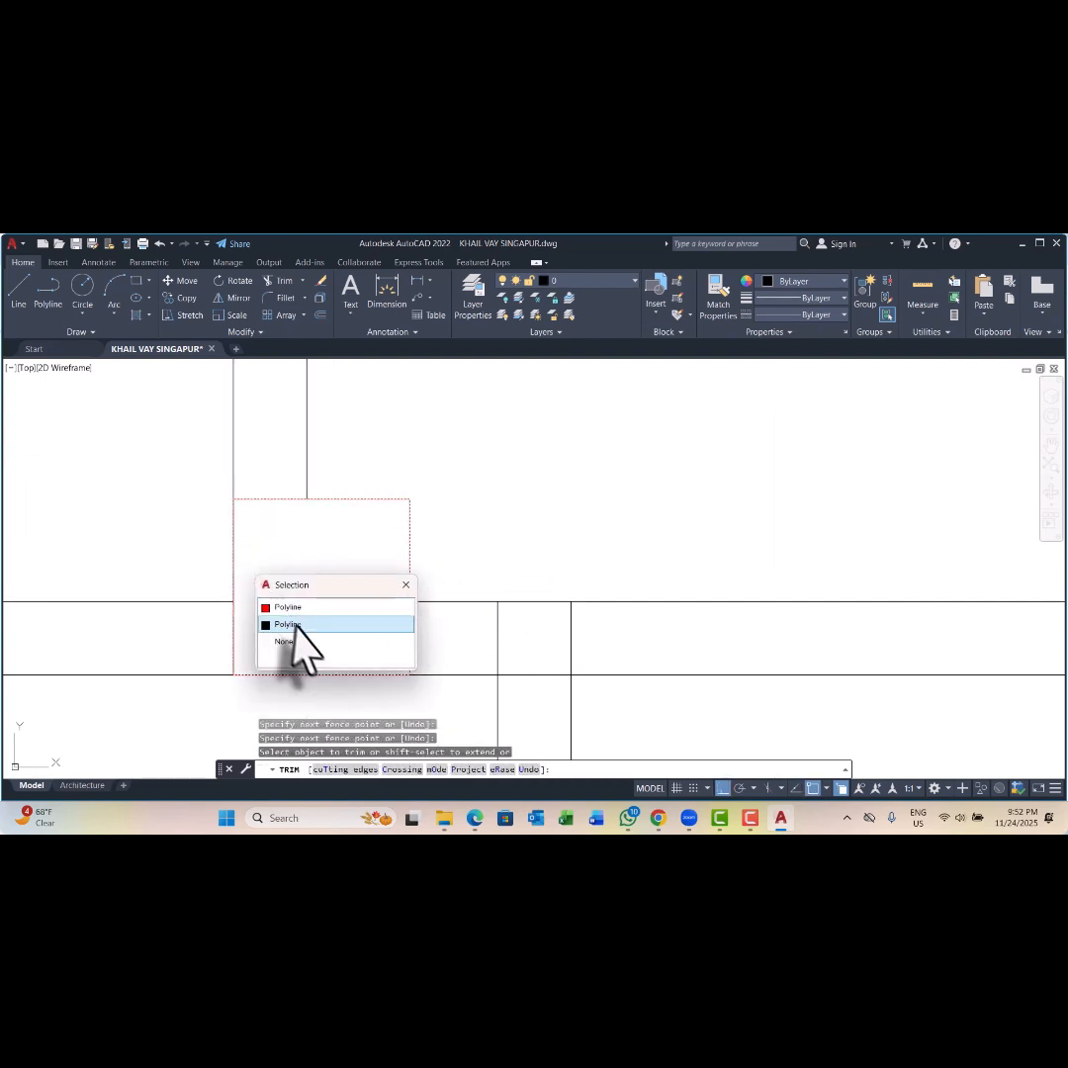
click(298, 627)
scroll(313, 583, down, 4)
scroll(332, 591, up, 2)
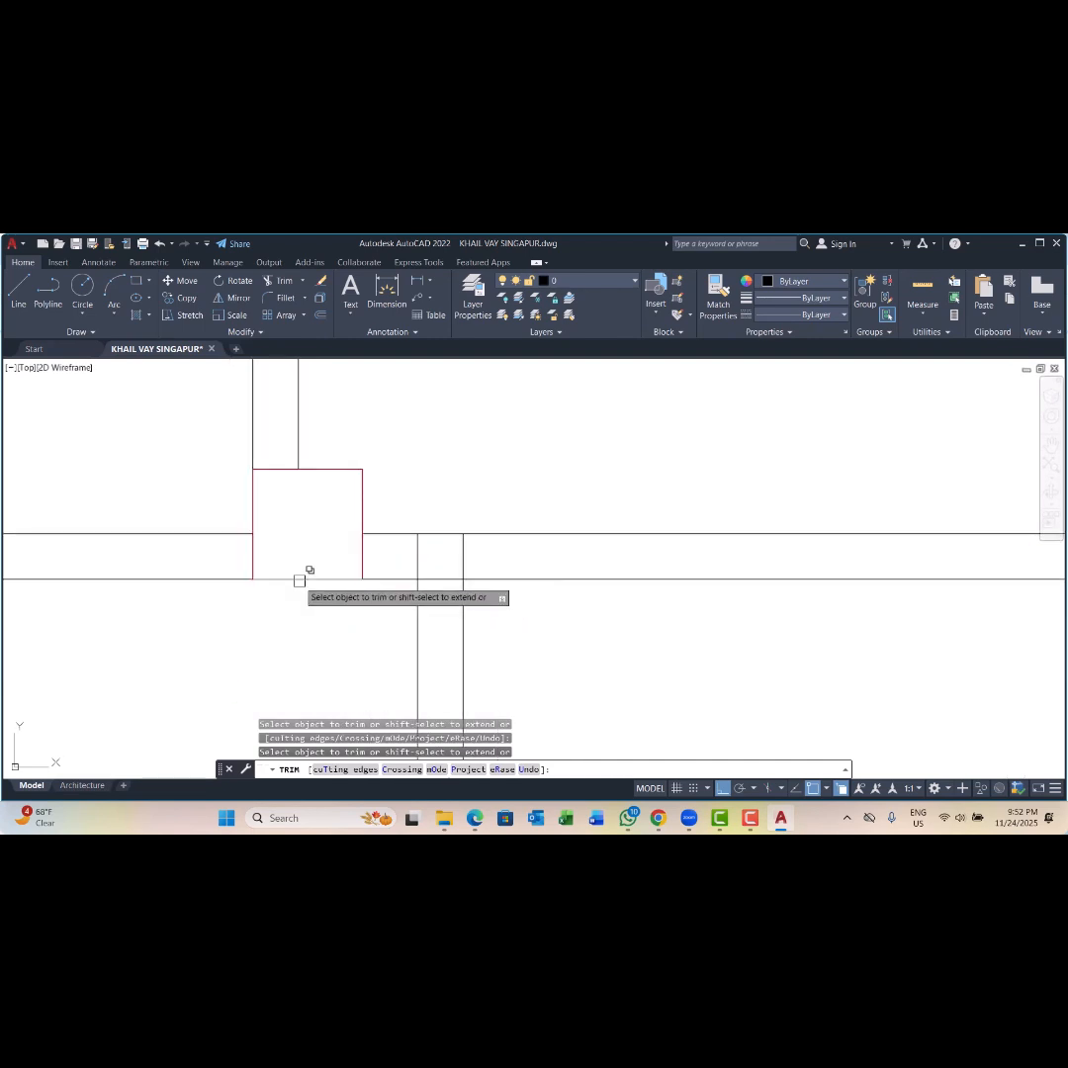
click(299, 580)
click(352, 650)
Step: Trim the wall lines out of the interior column at the middle right room's upper left corner, including its upper and left edges
scroll(350, 637, down, 5)
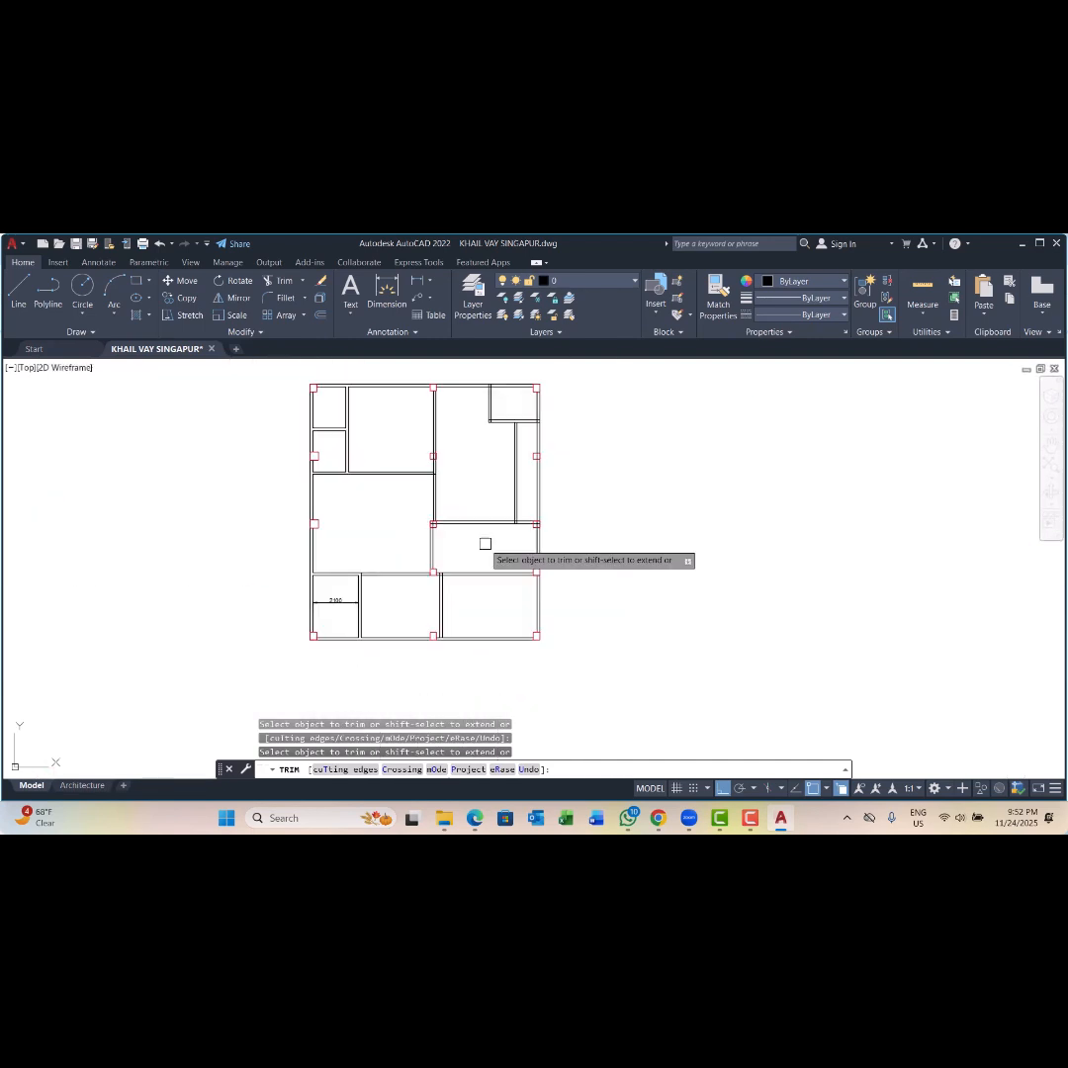
scroll(317, 527, up, 6)
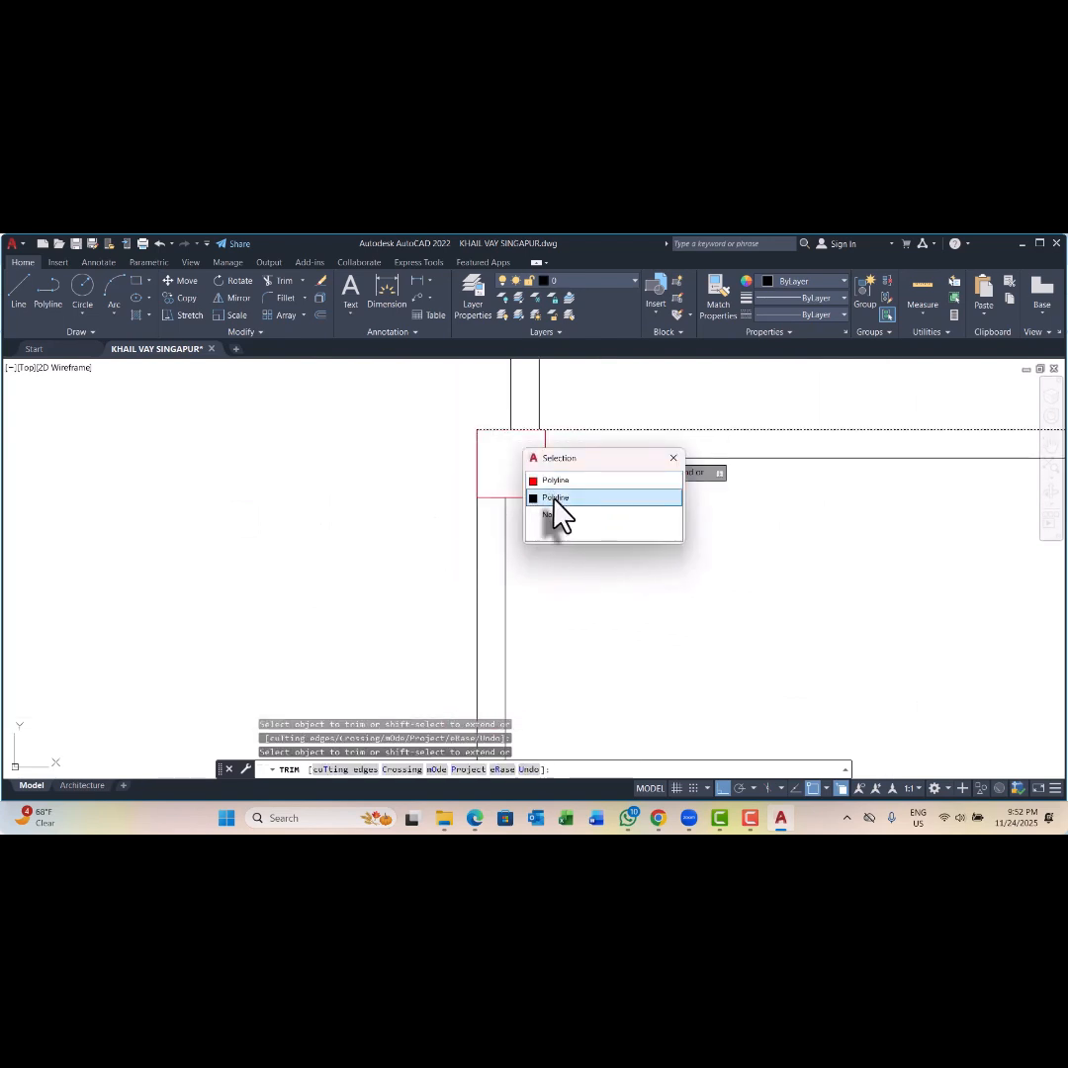
click(551, 497)
click(478, 475)
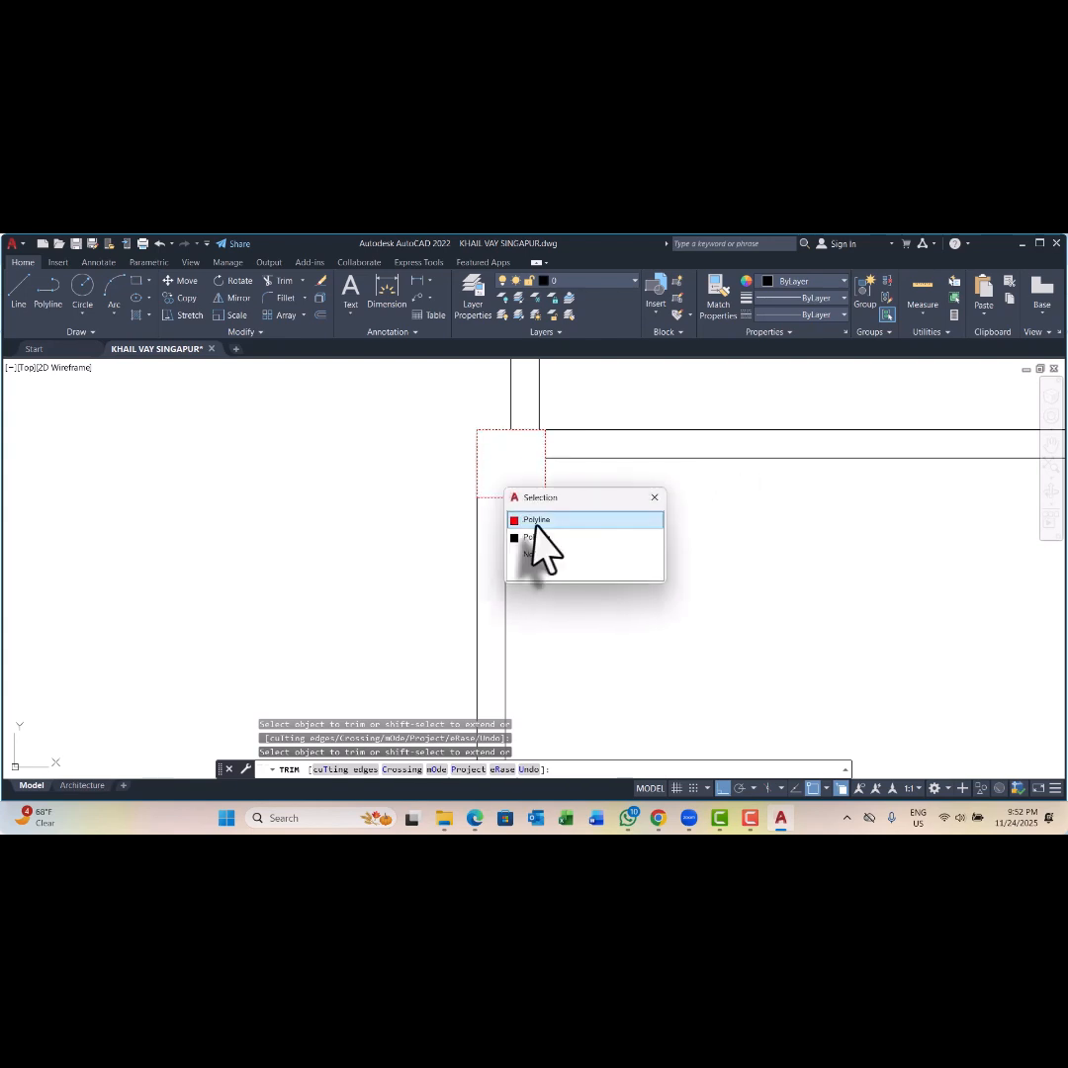
click(538, 539)
Step: Trim the lower part of the inner vertical wall line within the right exterior column at the middle right room's upper right corner
scroll(539, 536, down, 4)
scroll(593, 558, up, 4)
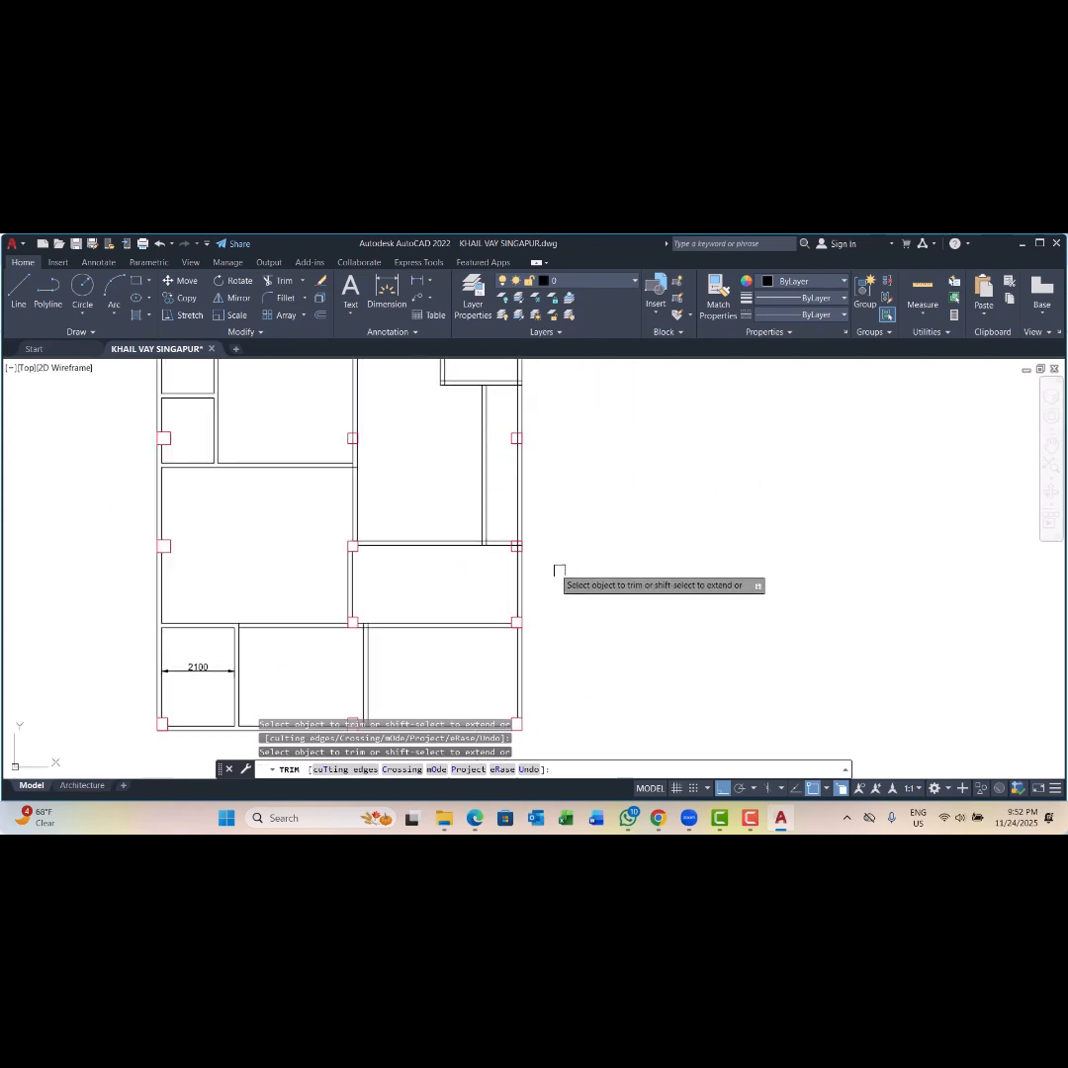
click(469, 532)
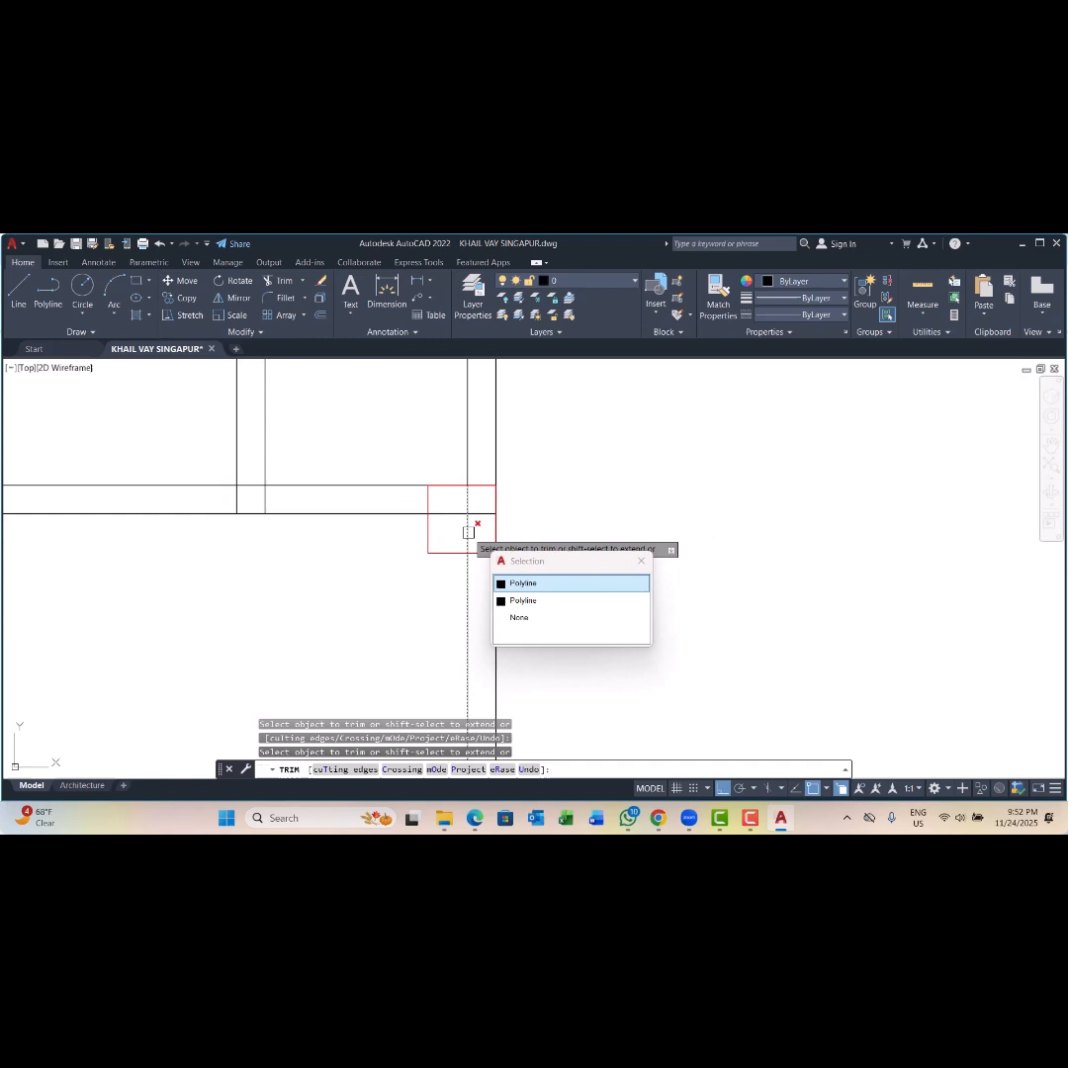
click(518, 579)
scroll(485, 546, up, 6)
click(472, 516)
key(Return)
scroll(400, 529, down, 4)
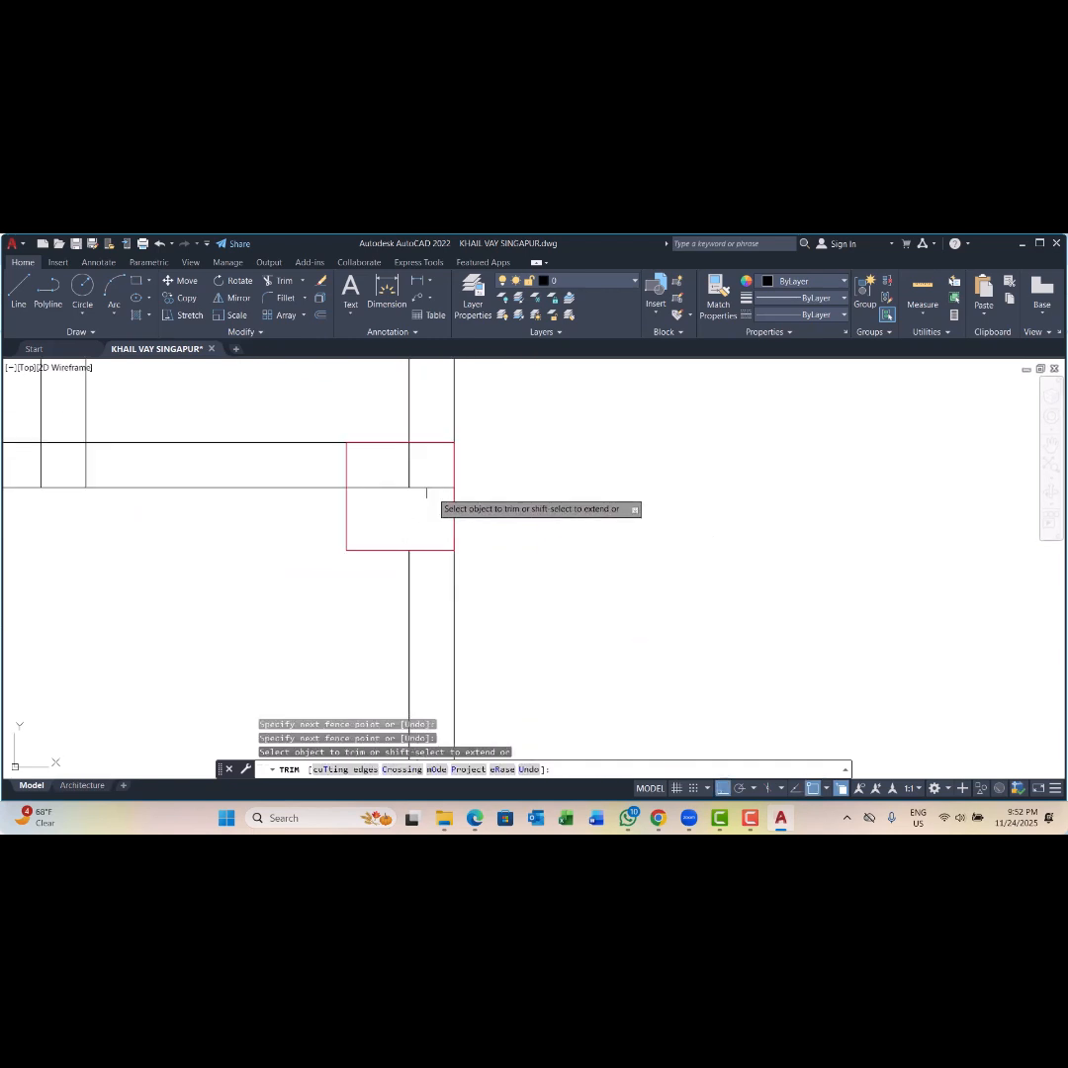
Step: Trim the remaining inner wall lines in that right exterior column and the lines overlapping its upper and right edges
click(407, 459)
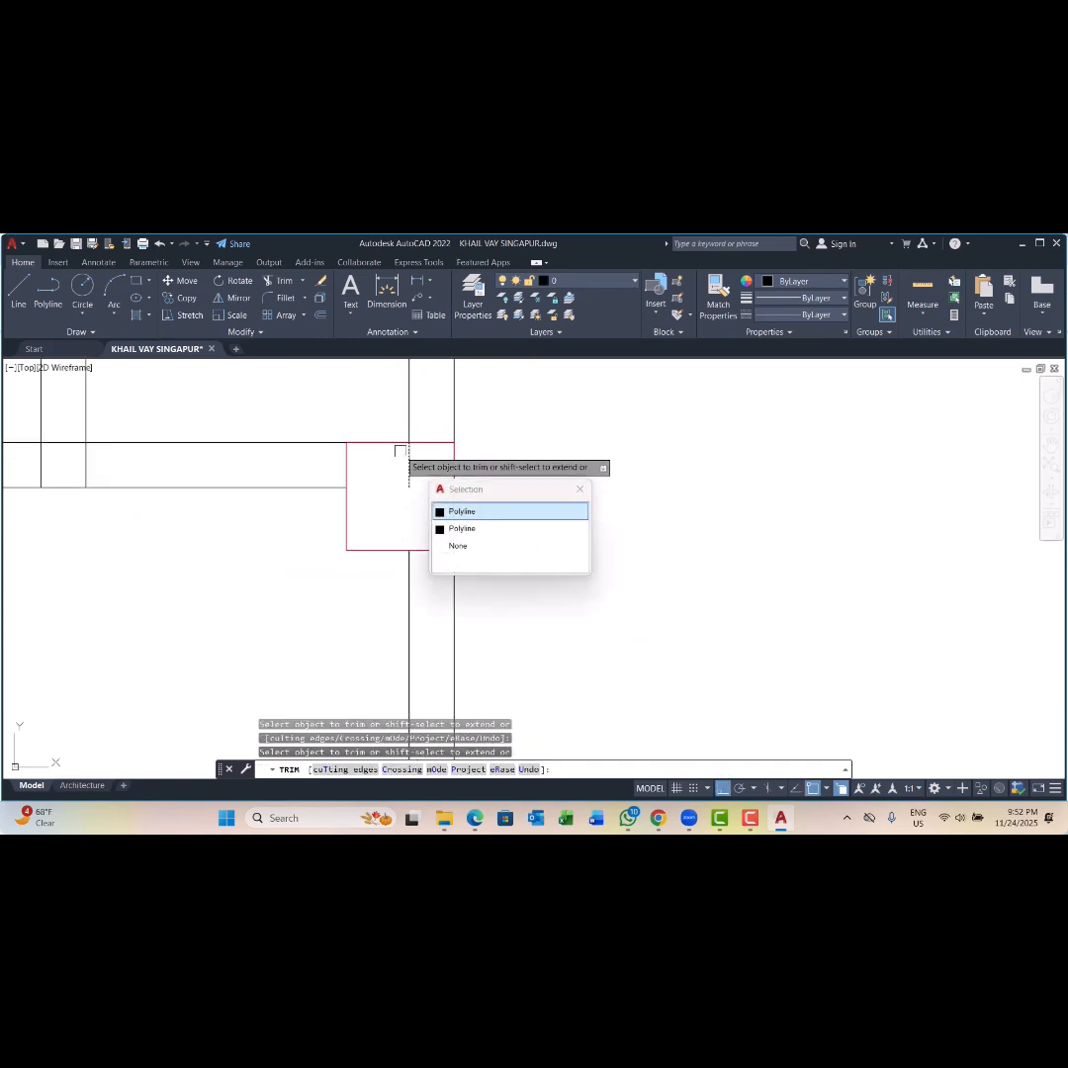
click(442, 508)
click(393, 442)
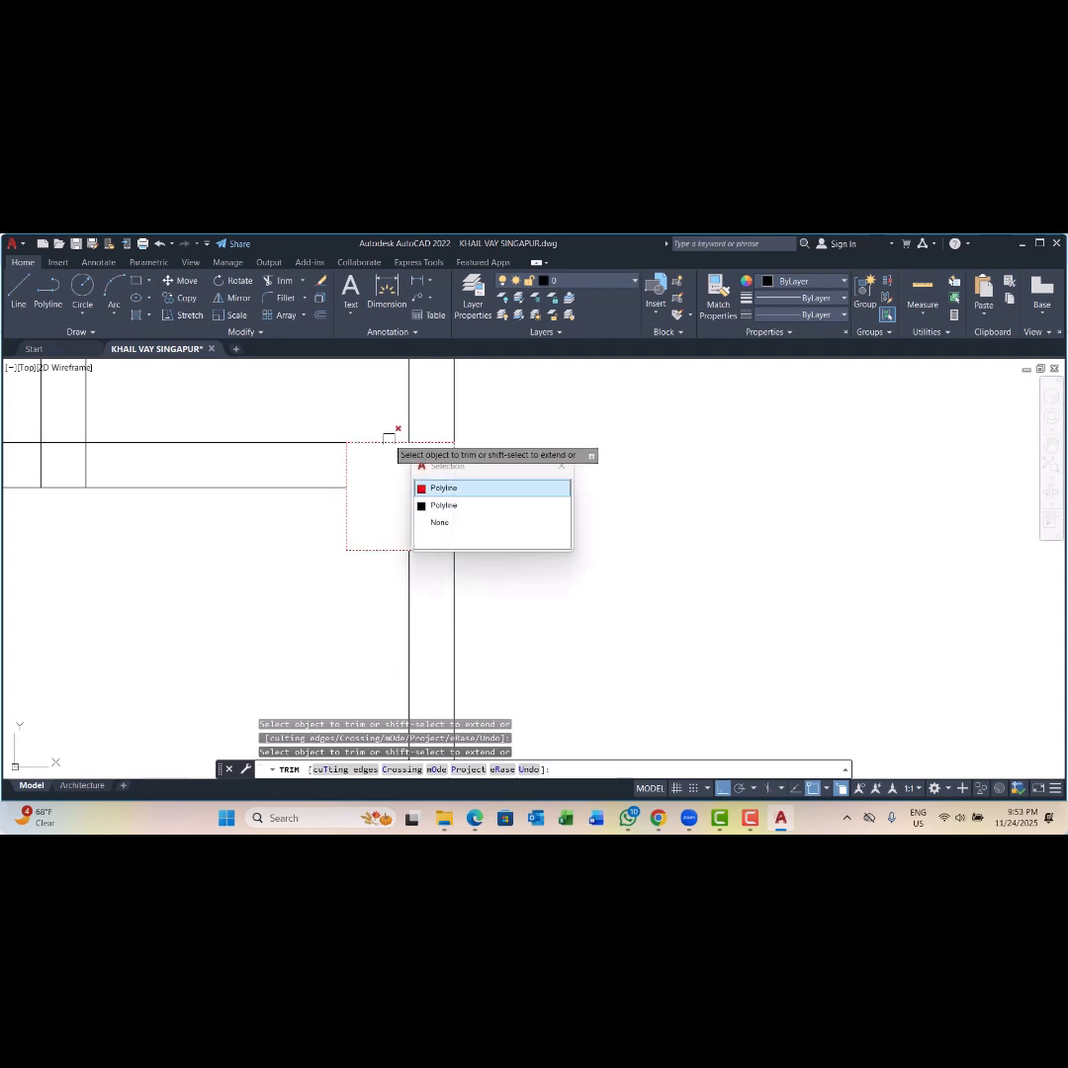
click(442, 508)
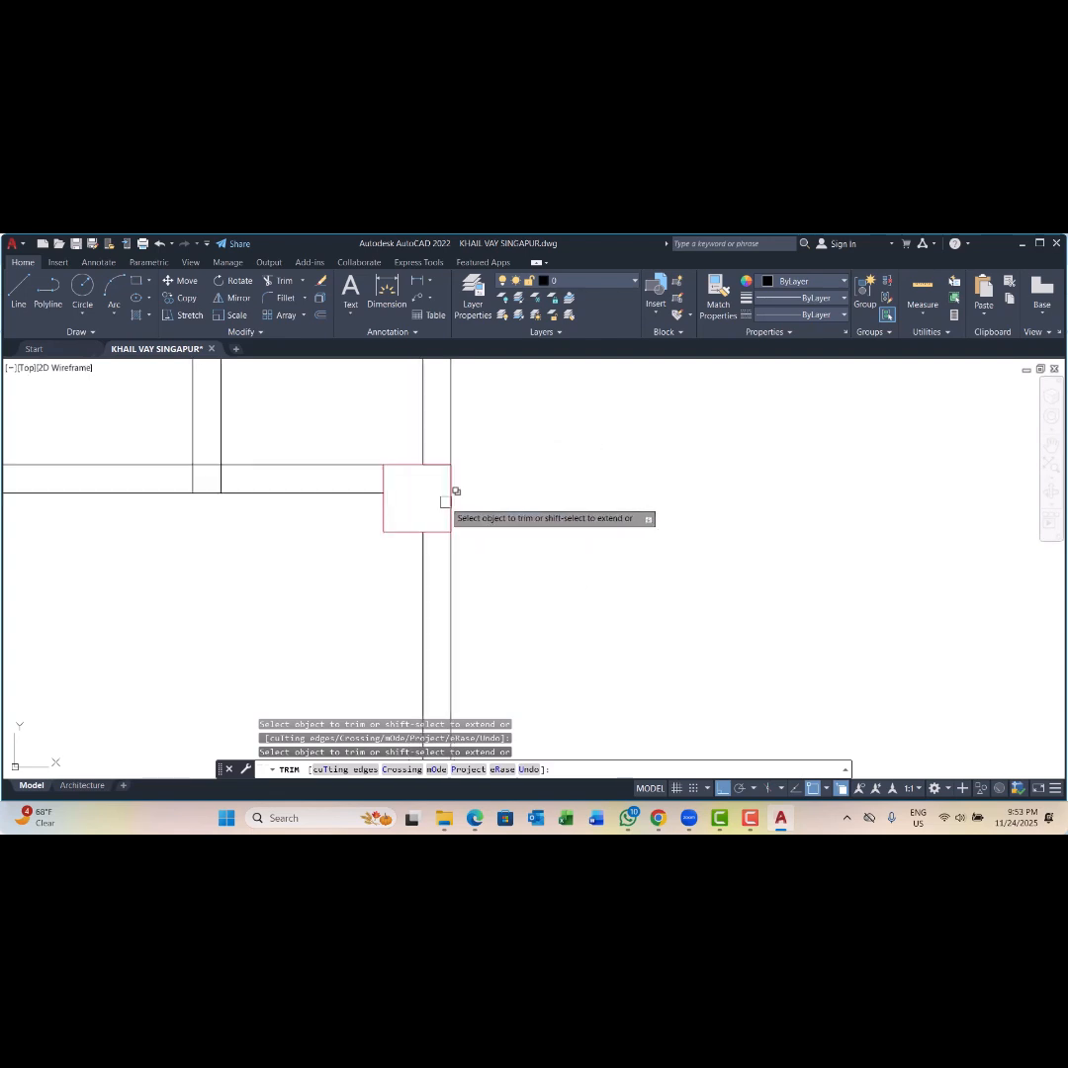
click(454, 494)
click(509, 559)
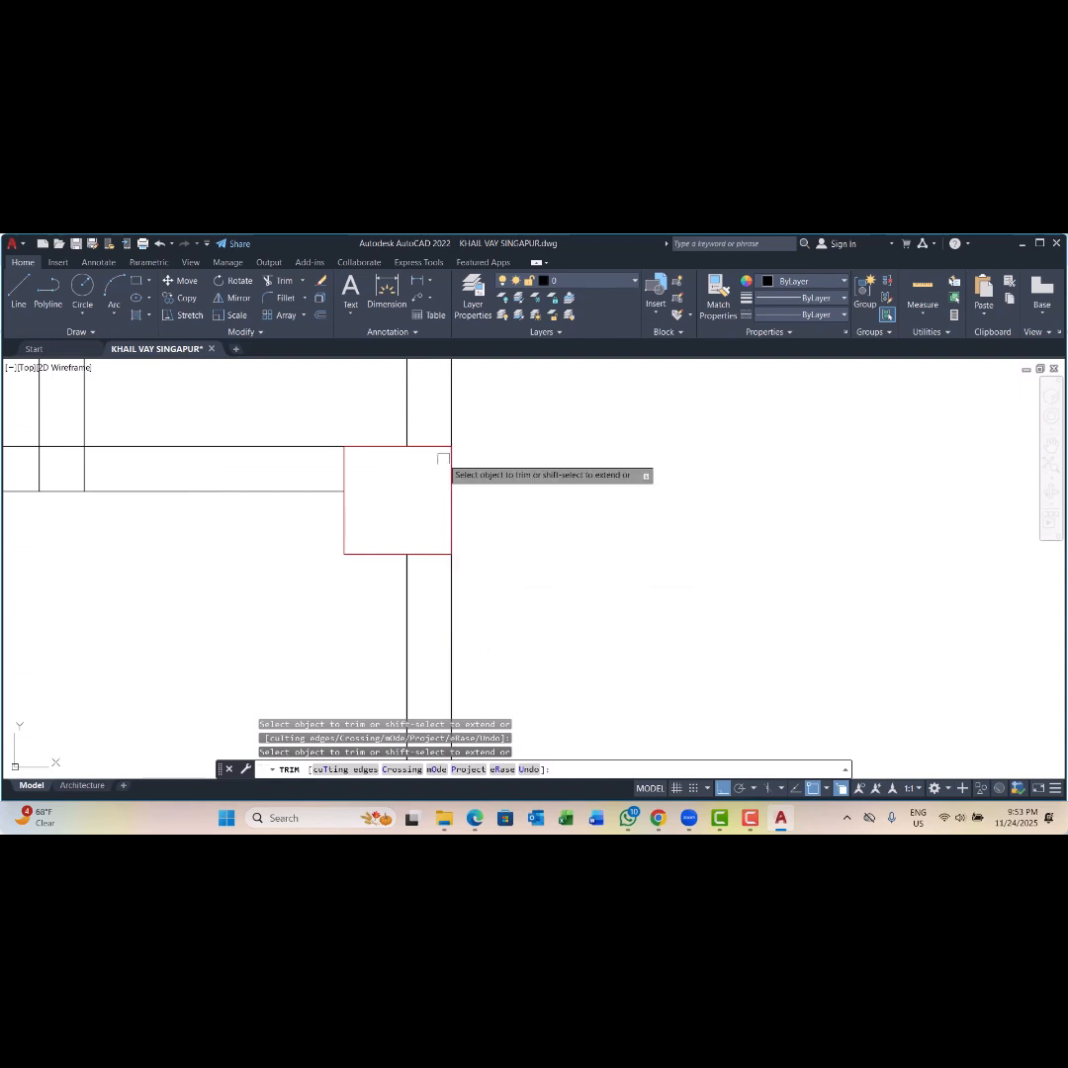
click(449, 445)
click(492, 515)
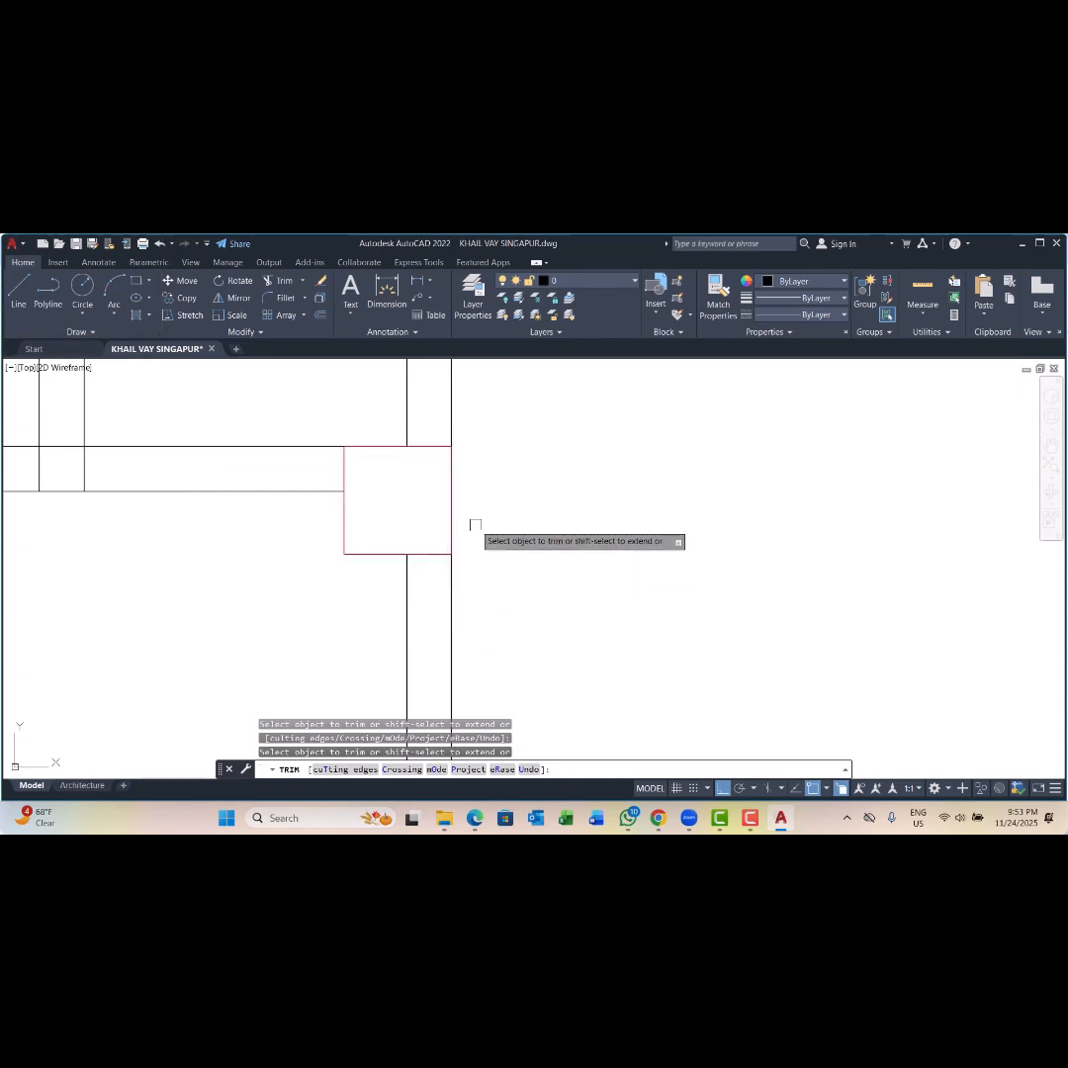
Step: Trim the outer wall line overlapping the right edge of the upper intermediate column on the right exterior wall
scroll(469, 524, down, 5)
scroll(504, 553, up, 5)
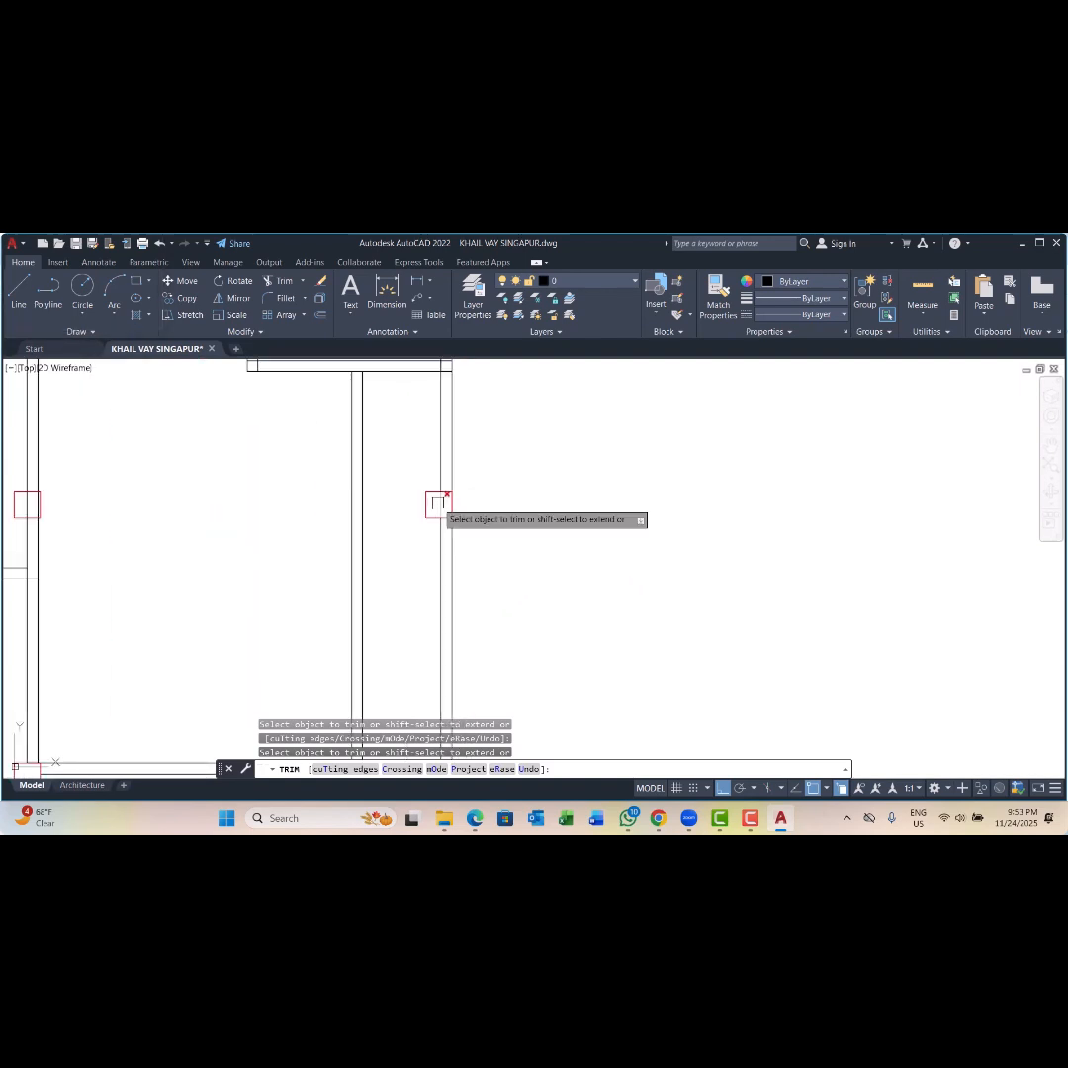
scroll(437, 503, up, 3)
click(473, 496)
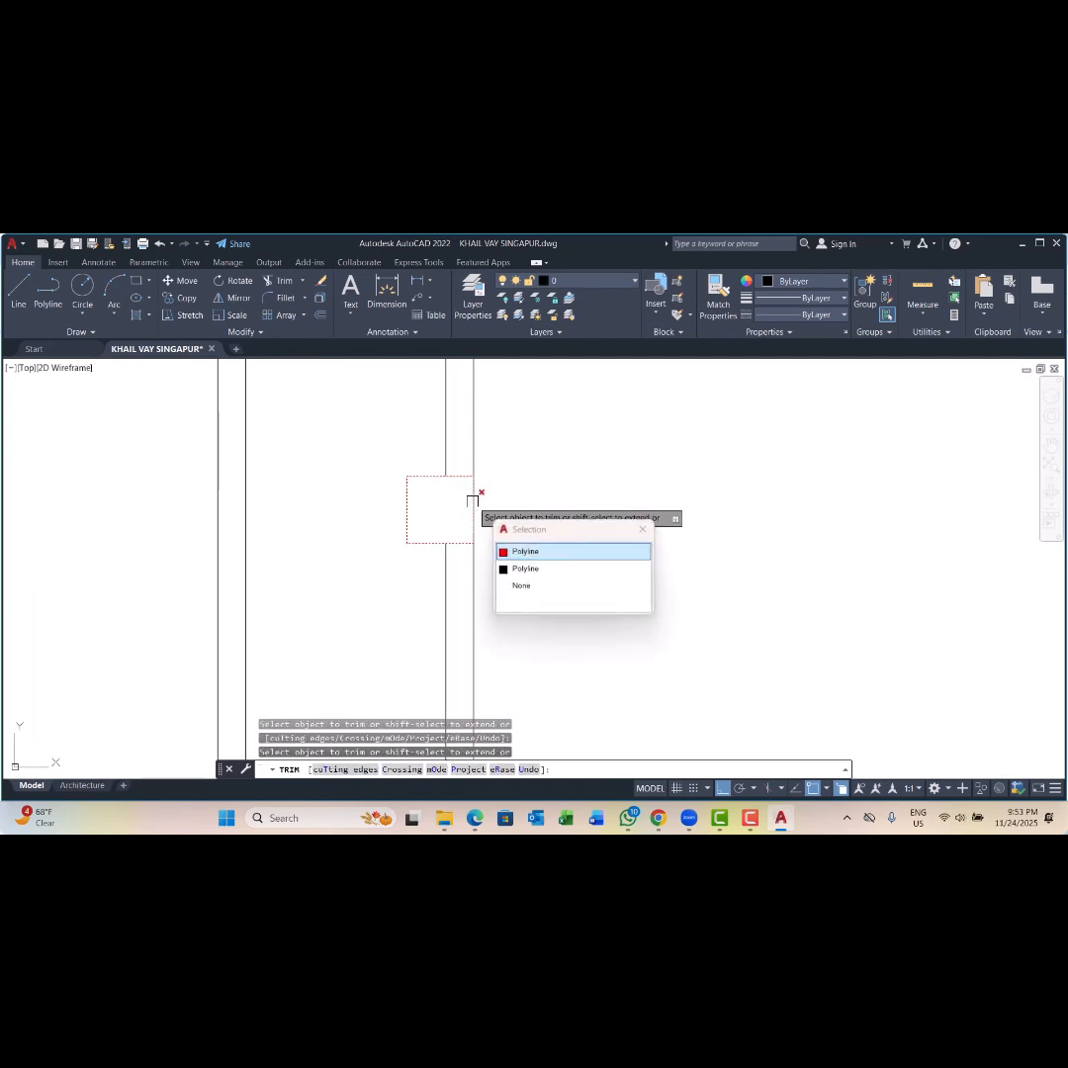
click(520, 569)
Step: Trim the vertical wall lines out of the upper intermediate column on the central interior wall
scroll(524, 569, down, 6)
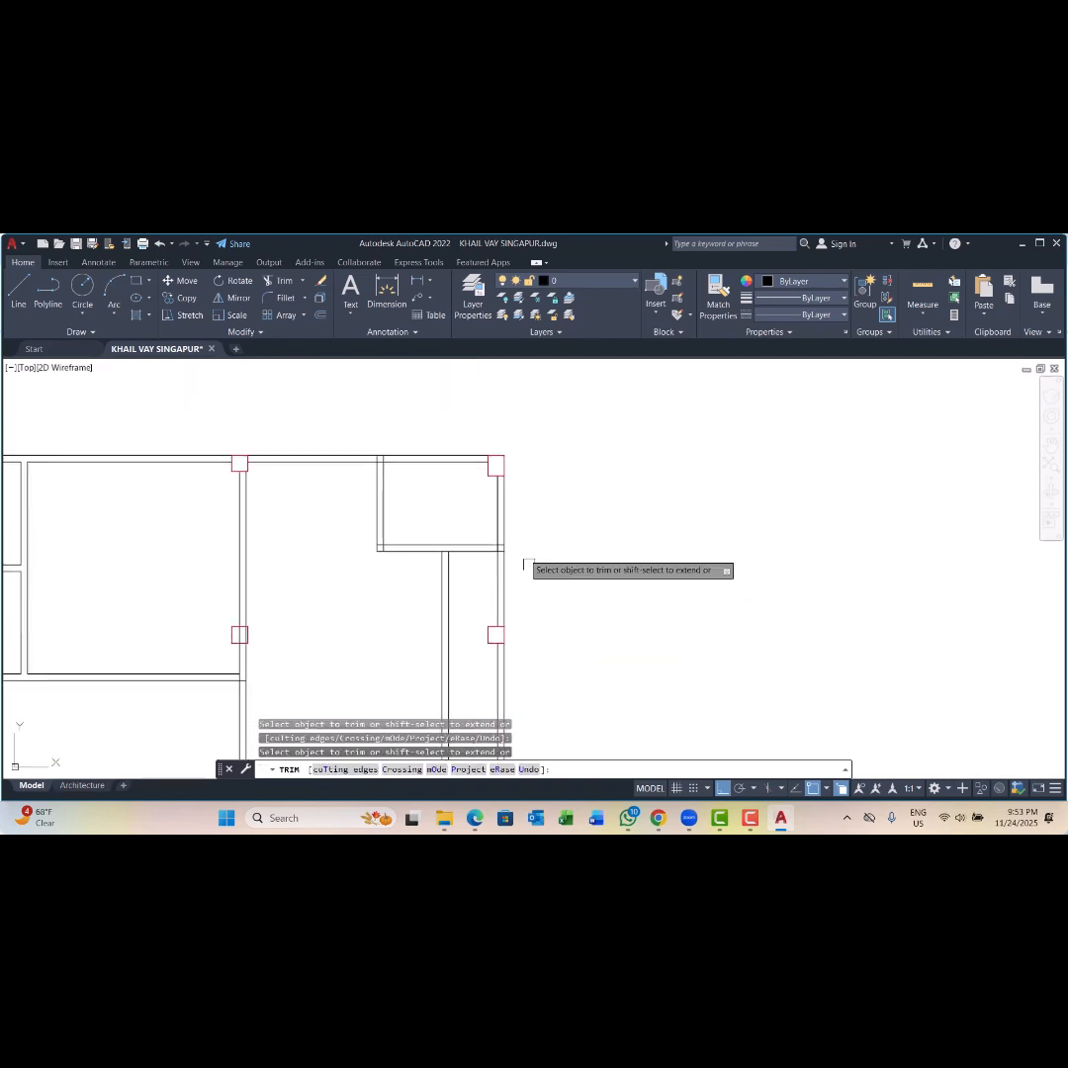
scroll(458, 574, up, 1)
scroll(457, 573, up, 5)
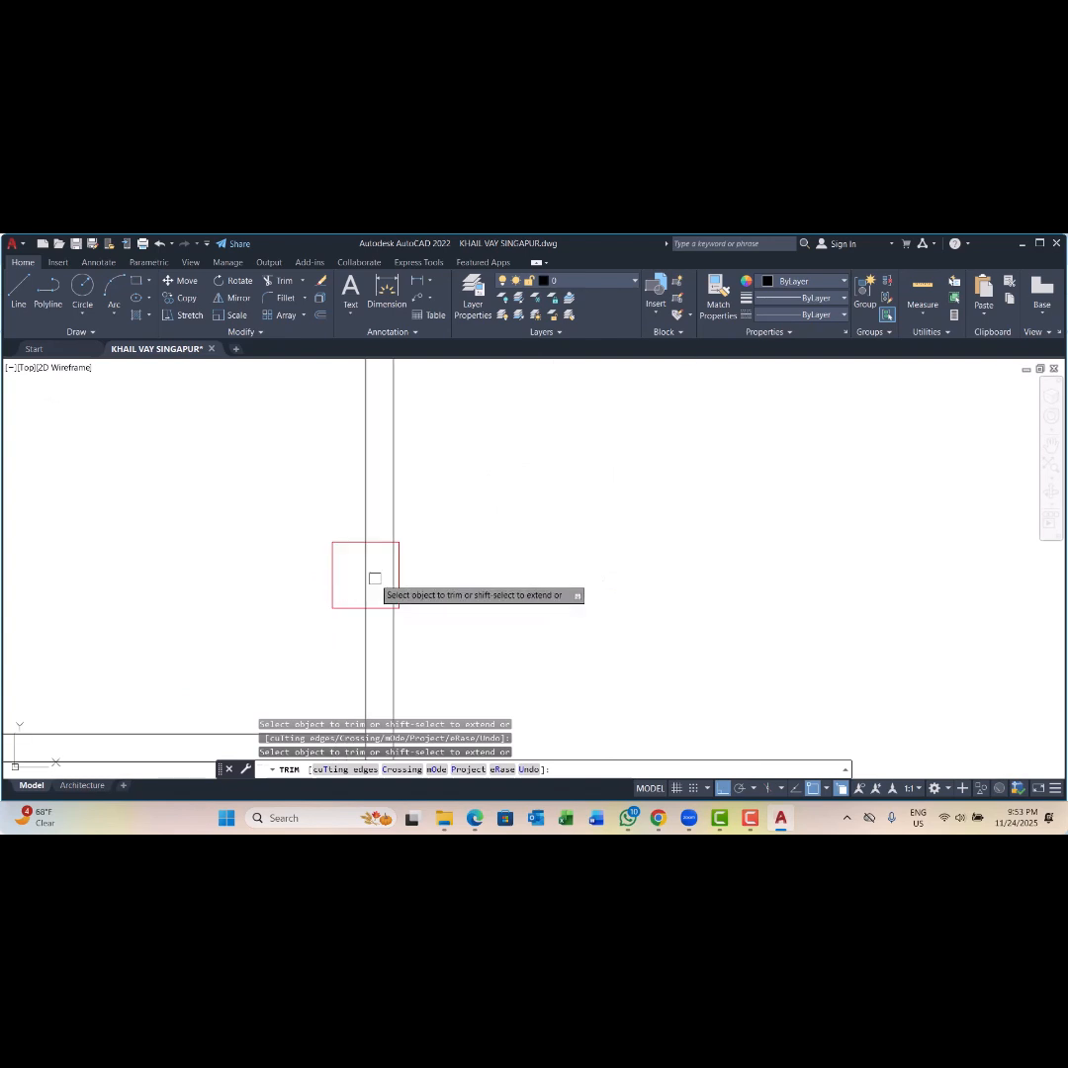
scroll(376, 574, up, 4)
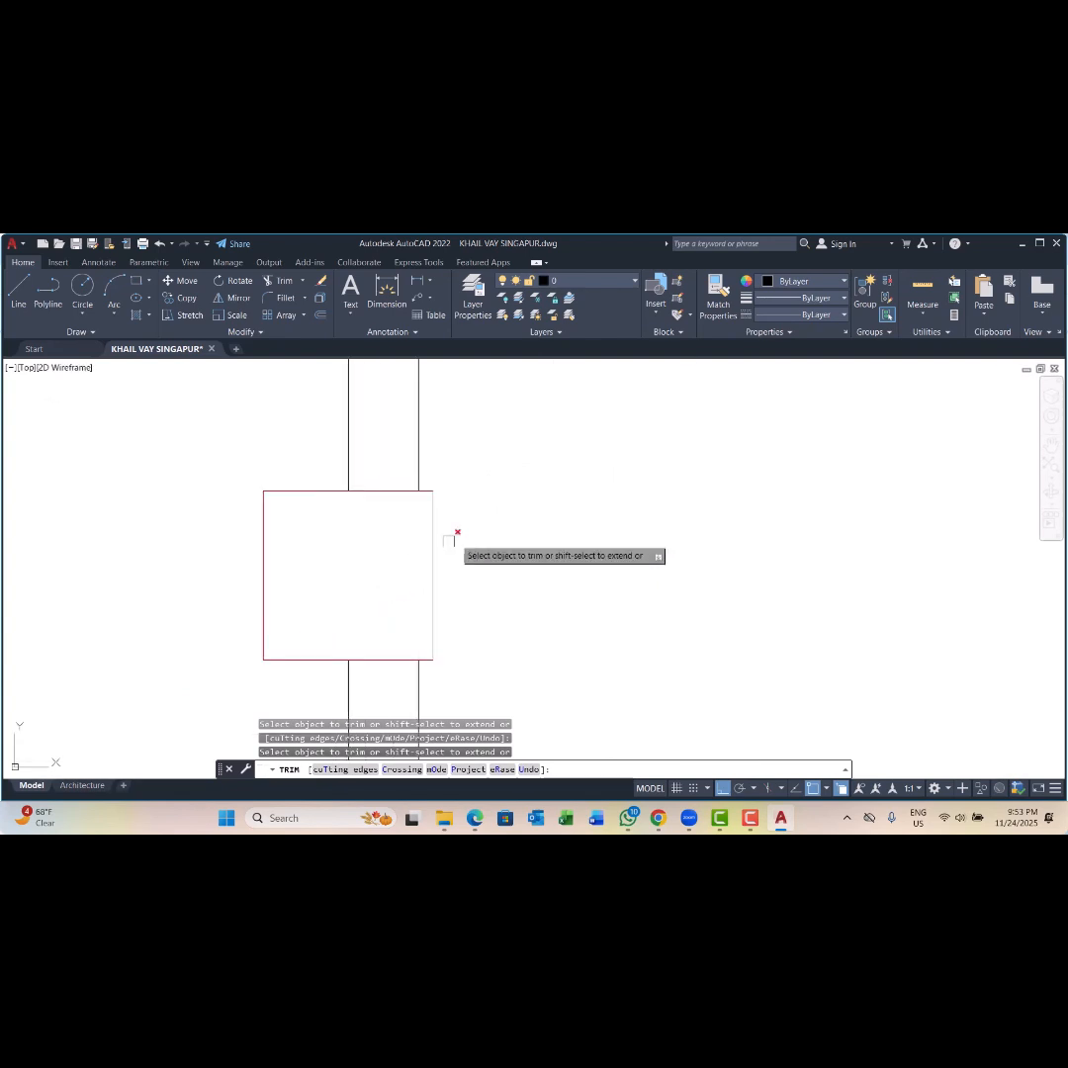
Step: Trim the crossing wall lines at the junction above the partition beside the 2100 mm wide bottom left room
scroll(454, 540, down, 8)
scroll(516, 591, up, 5)
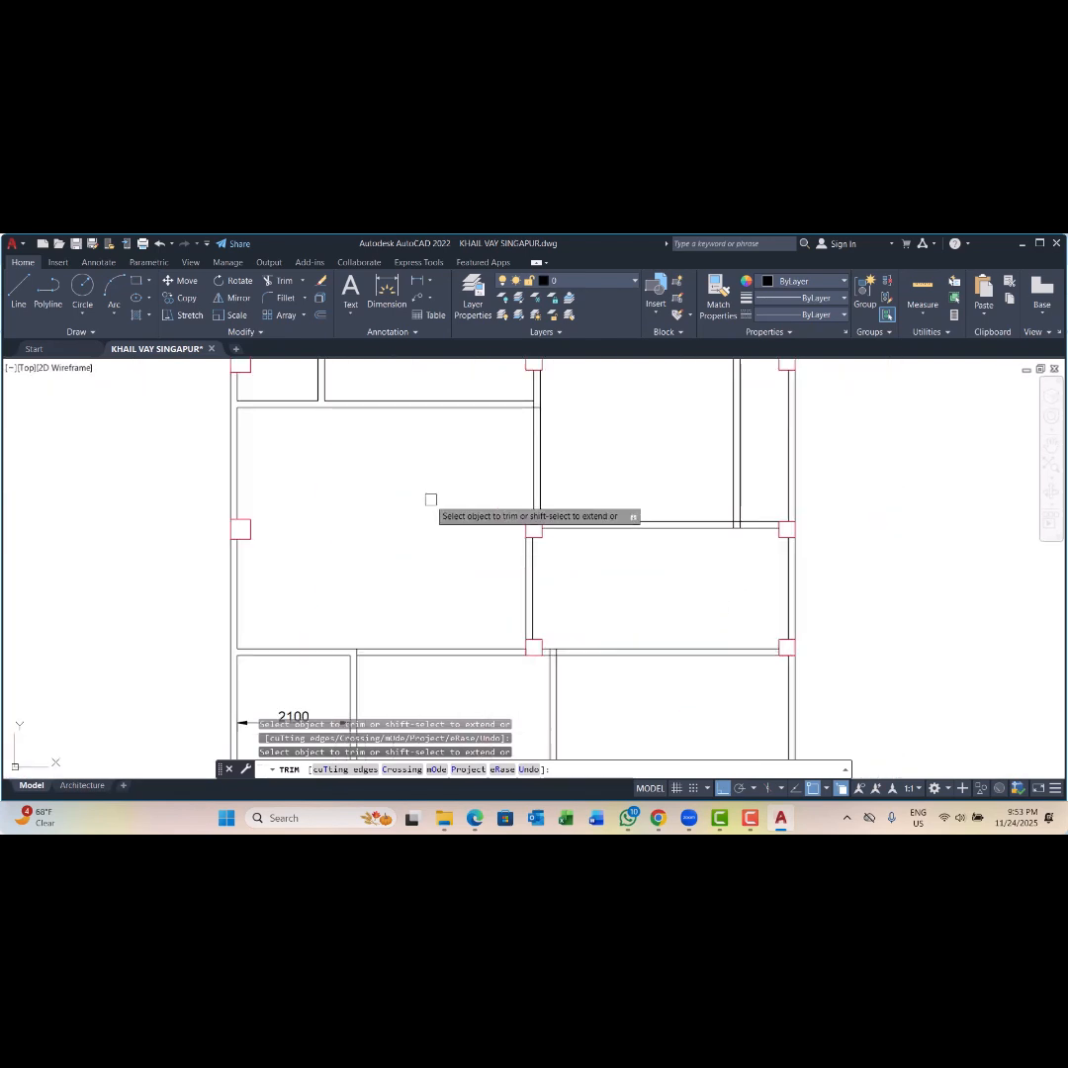
middle_drag(429, 500, 450, 603)
middle_drag(620, 547, 453, 490)
middle_drag(435, 682, 398, 504)
scroll(532, 537, down, 6)
scroll(470, 593, up, 3)
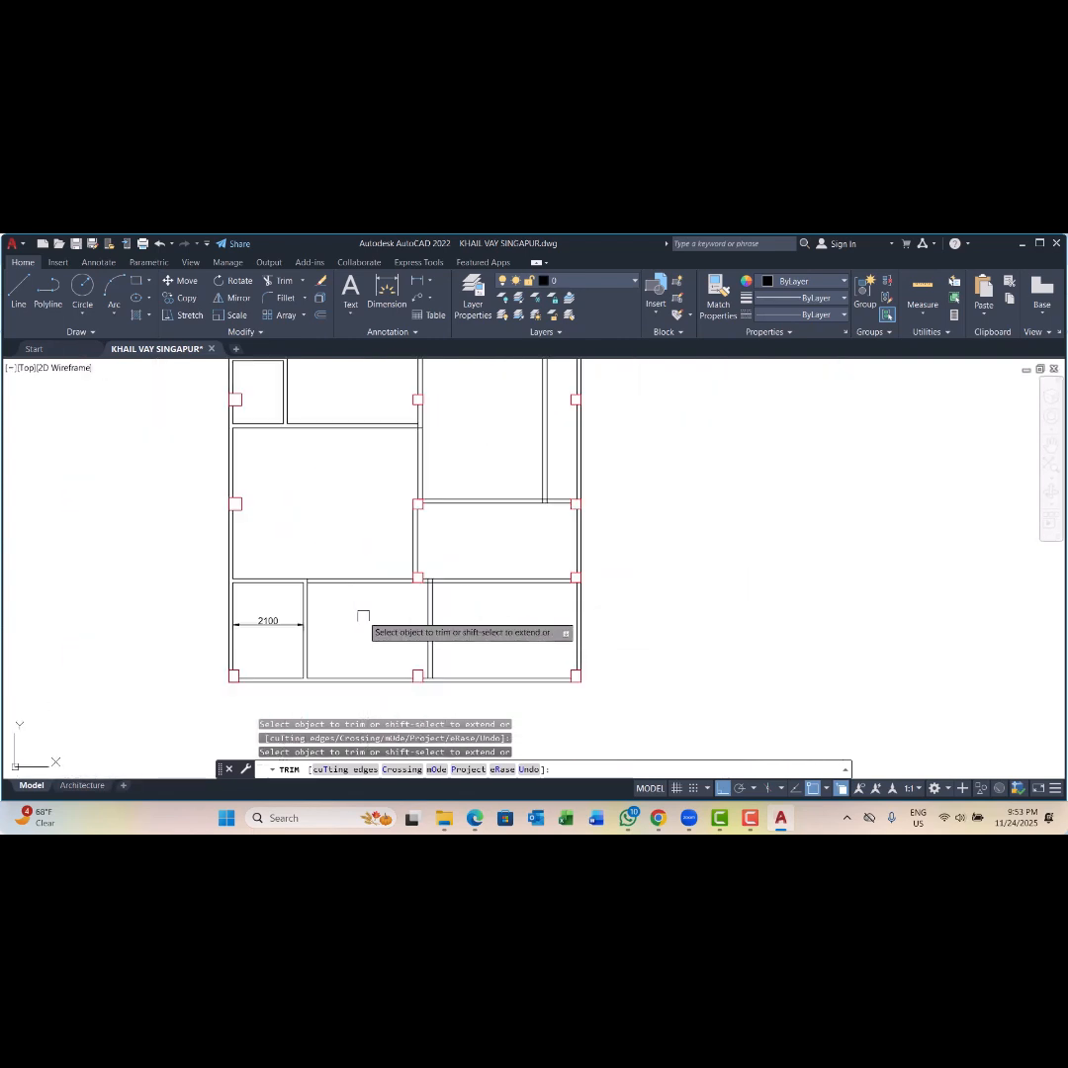
scroll(363, 616, up, 8)
scroll(361, 555, down, 5)
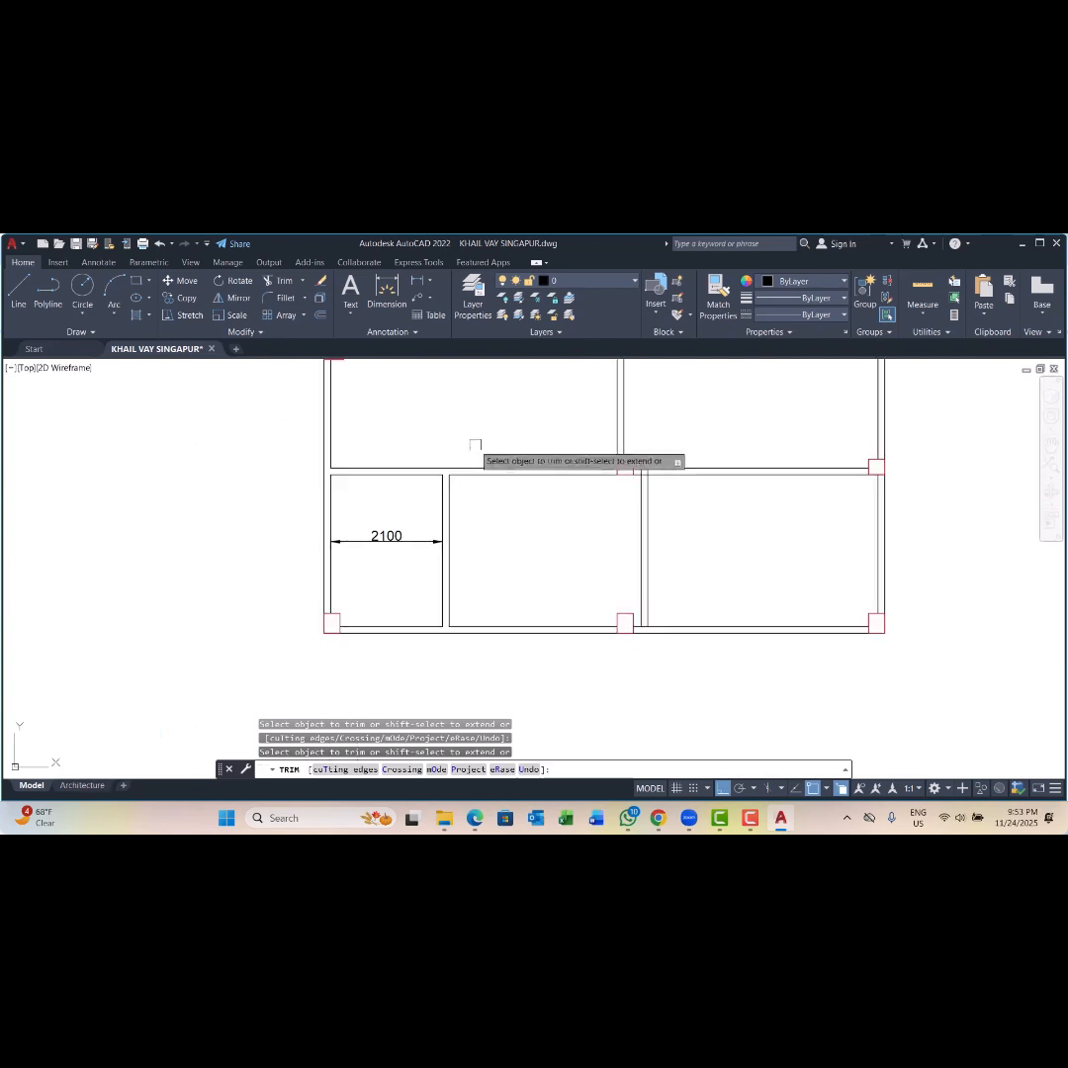
Step: Trim the crossing lines where the partition between the middle and right bottom rooms meets the wall beside the lower interior column
scroll(531, 626, up, 4)
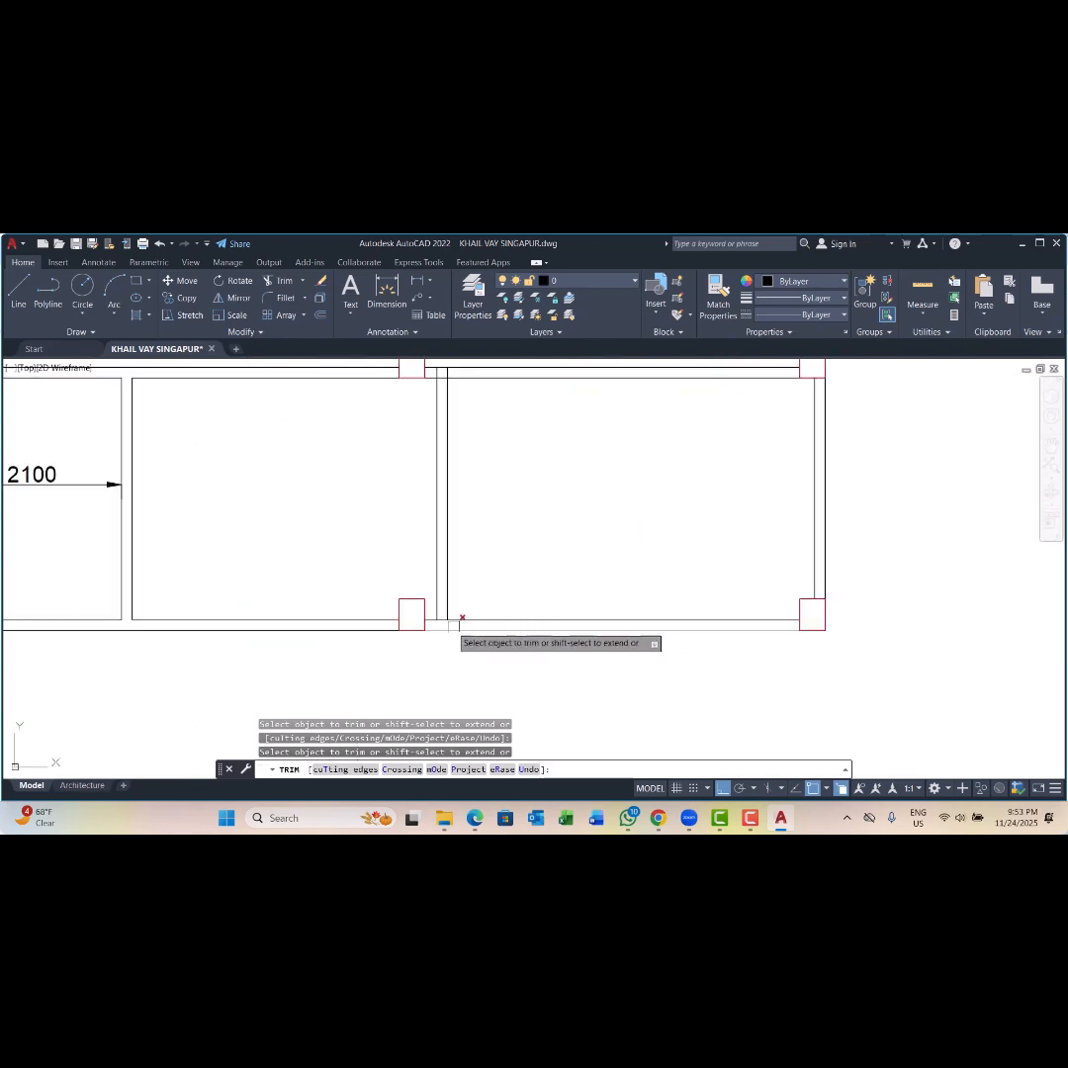
scroll(436, 639, down, 2)
scroll(439, 559, up, 6)
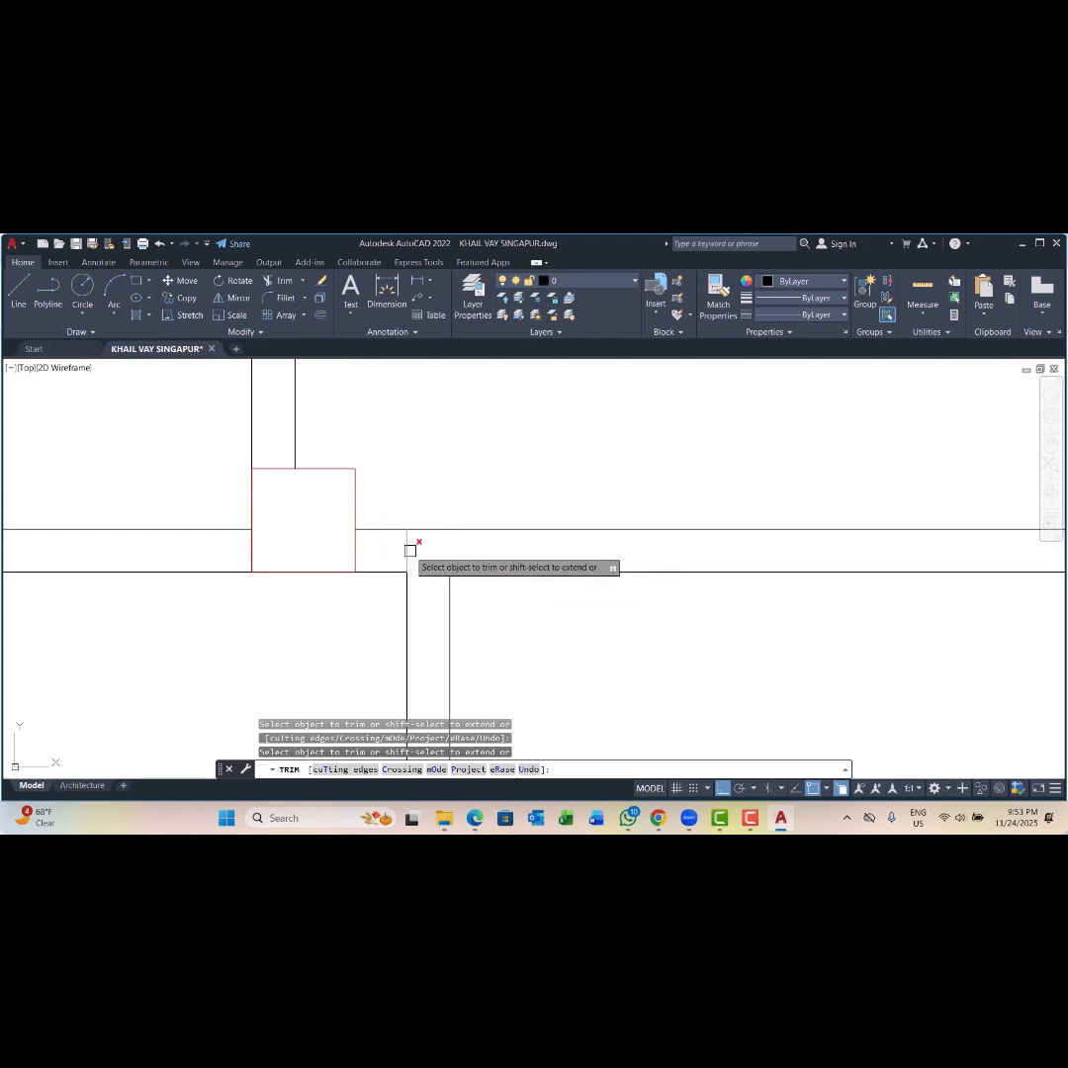
click(411, 551)
Step: Trim the crossing lines where the narrow right-hand passage's partition meets the upper wall of the middle right room
scroll(430, 552, down, 8)
middle_drag(539, 606, 465, 640)
scroll(532, 451, up, 6)
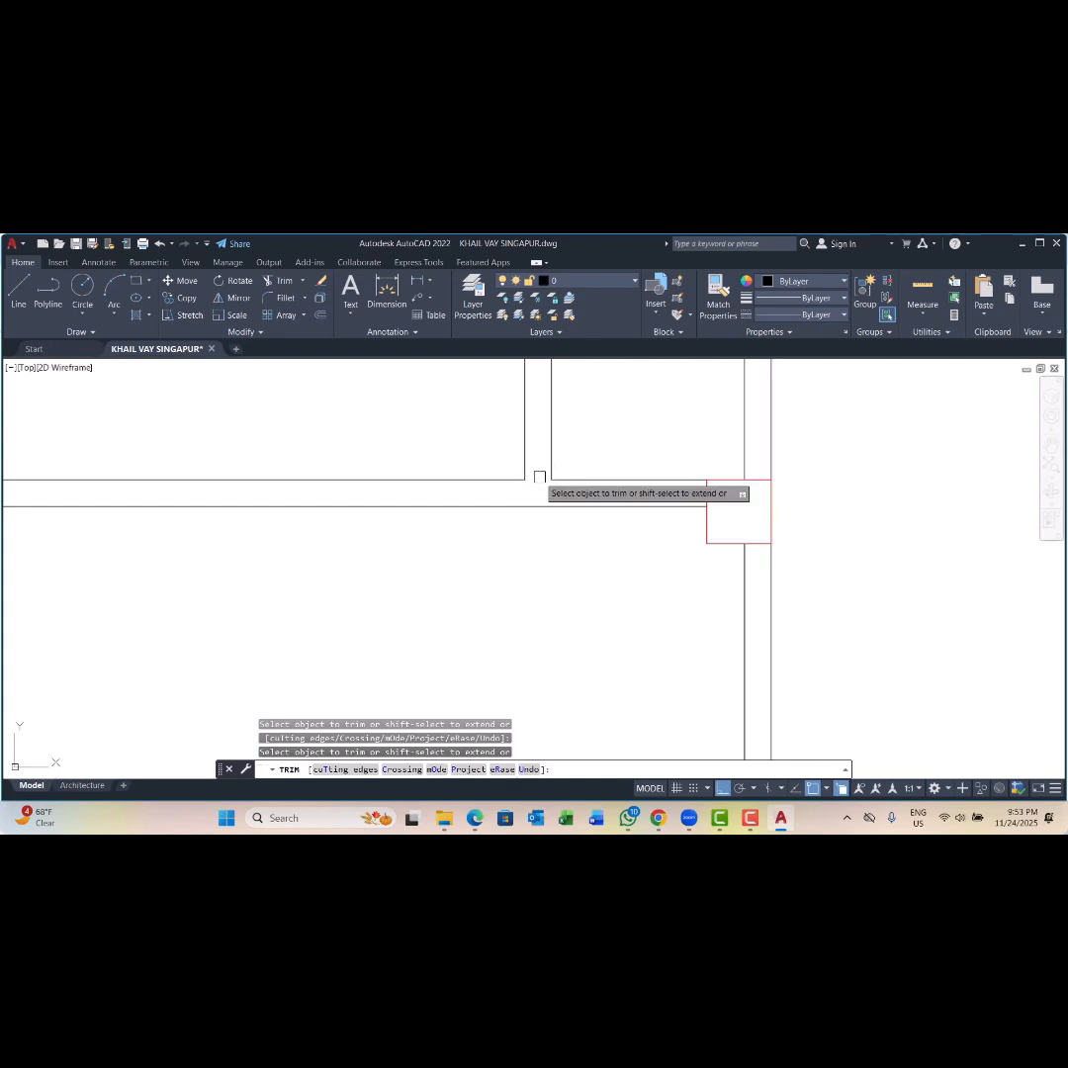
Step: Trim the overlapping wall lines where the horizontal wall below the upper left rooms meets the central interior wall
scroll(502, 539, down, 6)
middle_drag(398, 503, 426, 625)
scroll(374, 519, up, 2)
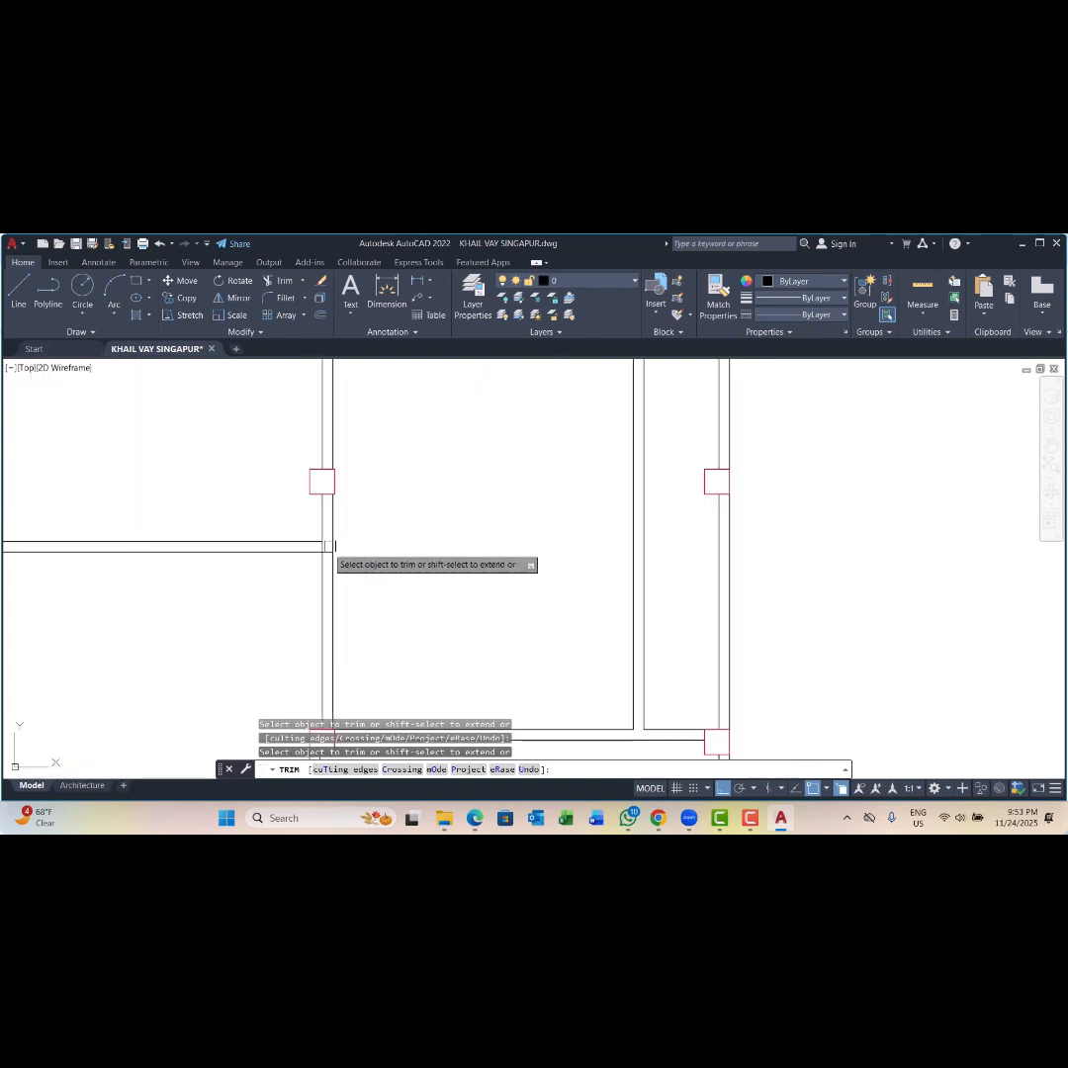
scroll(328, 552, up, 6)
click(349, 535)
drag(345, 518, 312, 511)
scroll(385, 591, down, 6)
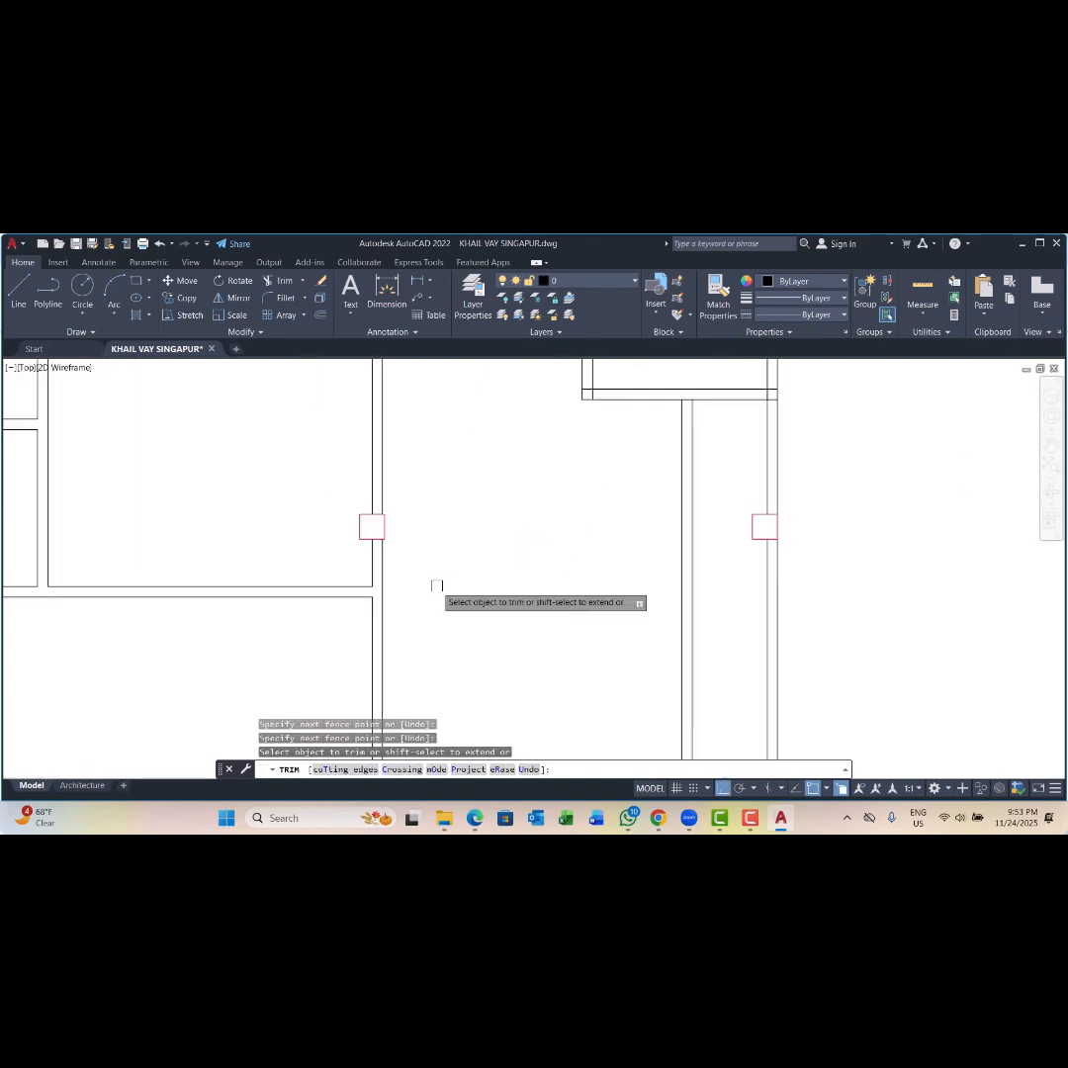
Step: Trim the overlapping wall lines at the upper right room's lower left corner and at the partition junction beneath that room
scroll(437, 586, down, 2)
scroll(532, 515, up, 5)
drag(564, 479, 569, 507)
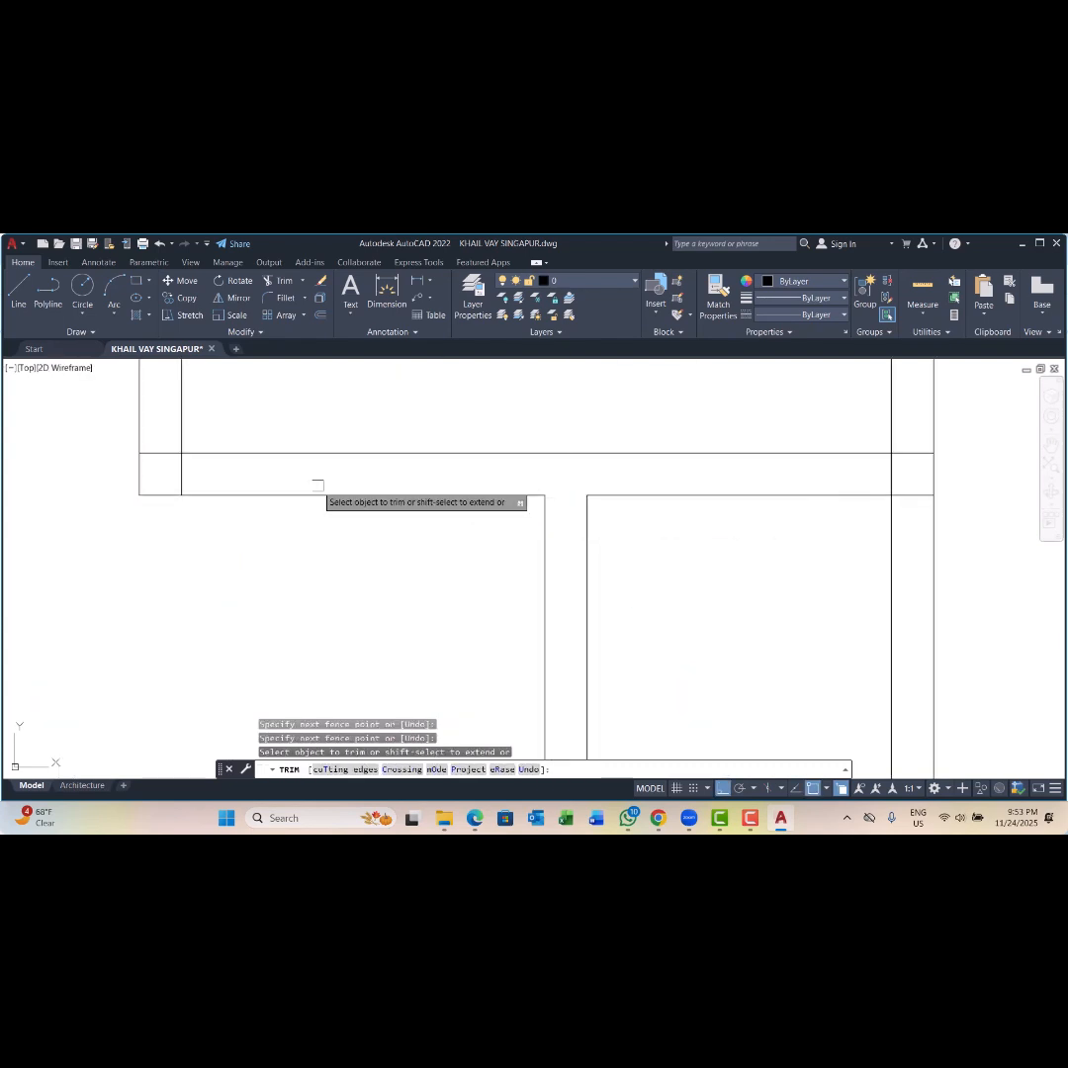
drag(233, 468, 154, 464)
mouse_move(156, 470)
mouse_down()
mouse_move(188, 468)
mouse_move(160, 428)
mouse_move(165, 468)
mouse_up()
scroll(358, 472, down, 10)
Step: Inspect the columns and wall junctions across the whole floor plan and end the Trim command
scroll(224, 531, up, 4)
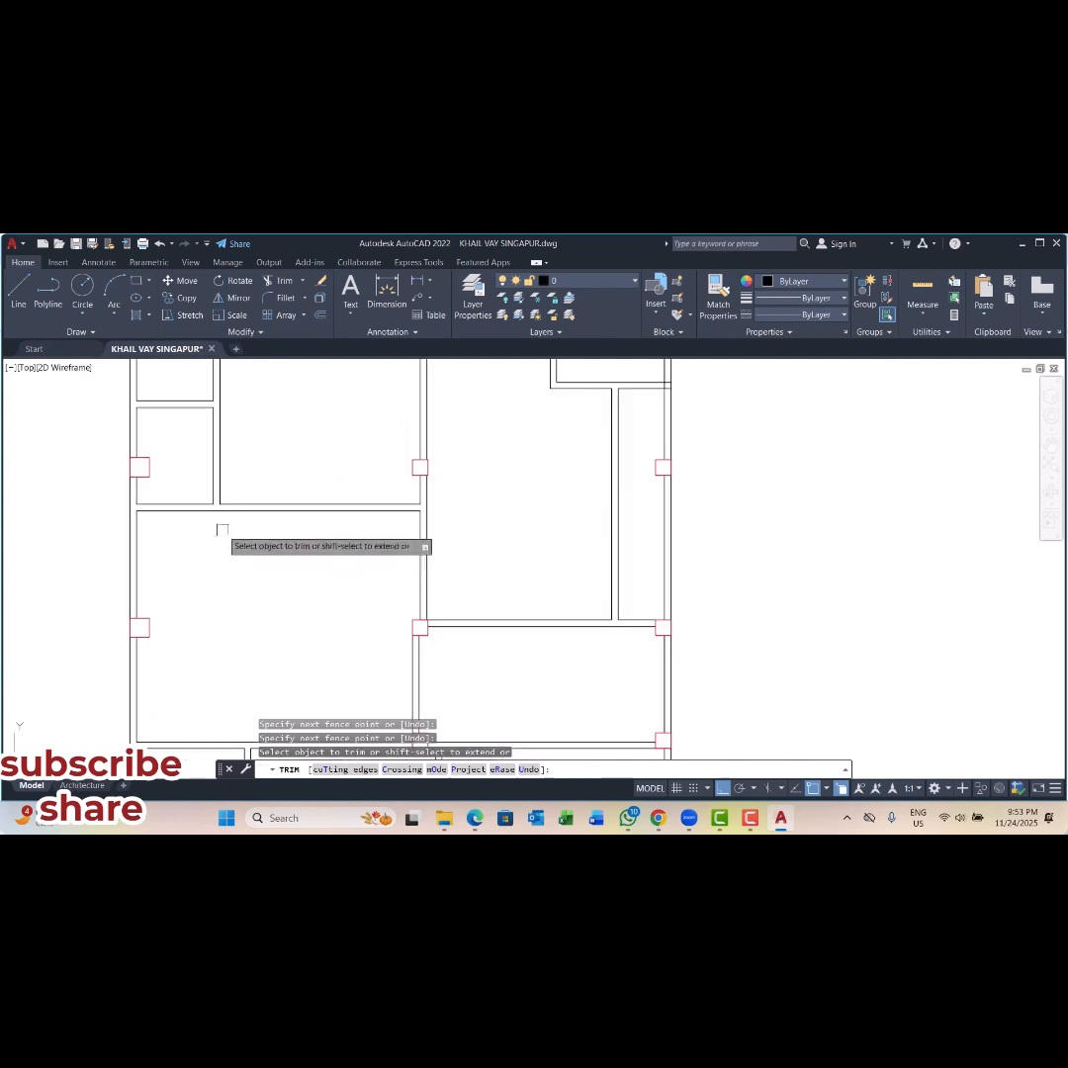
middle_drag(238, 533, 300, 682)
middle_drag(375, 683, 335, 419)
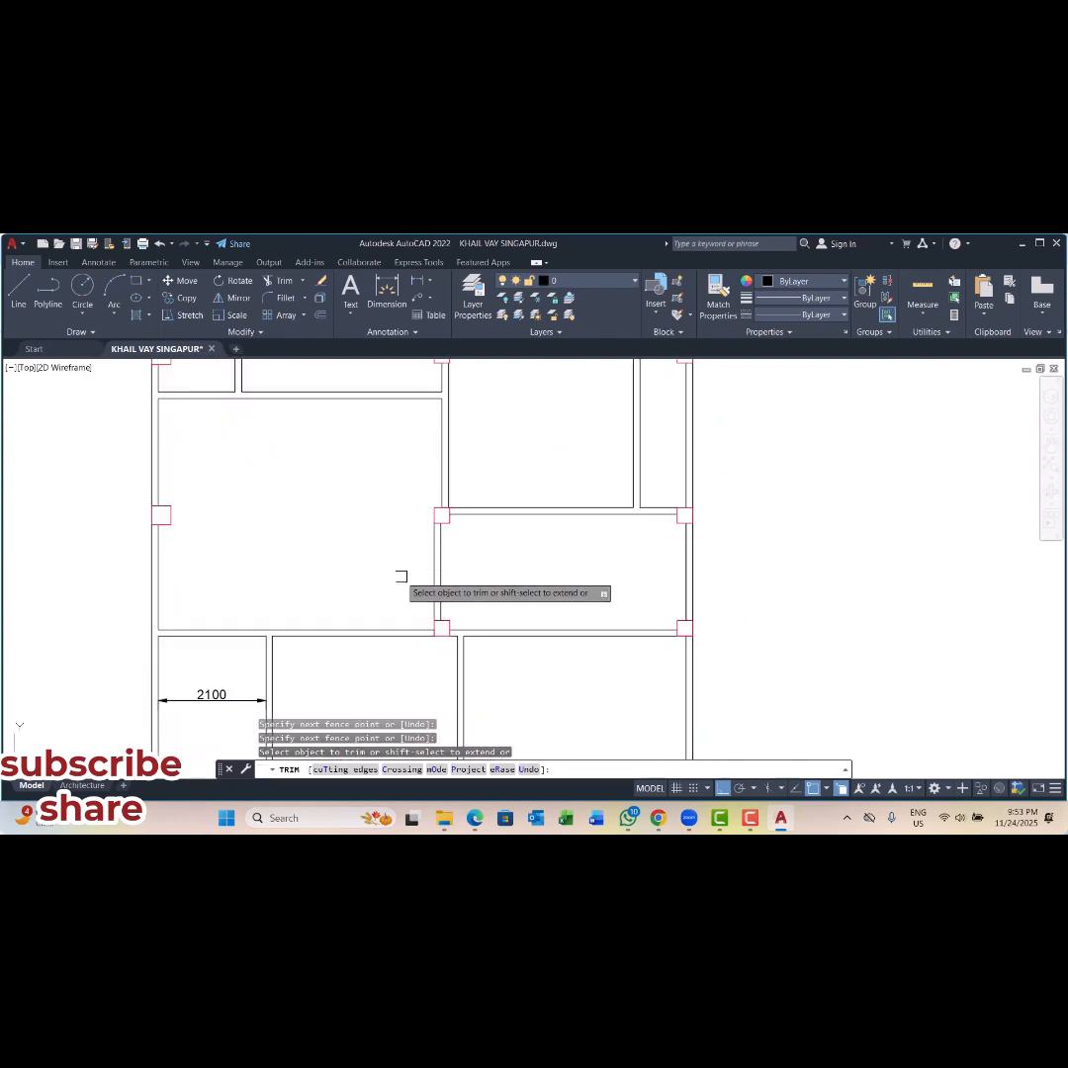
mouse_move(400, 579)
middle_down()
mouse_move(390, 498)
mouse_move(348, 421)
middle_up()
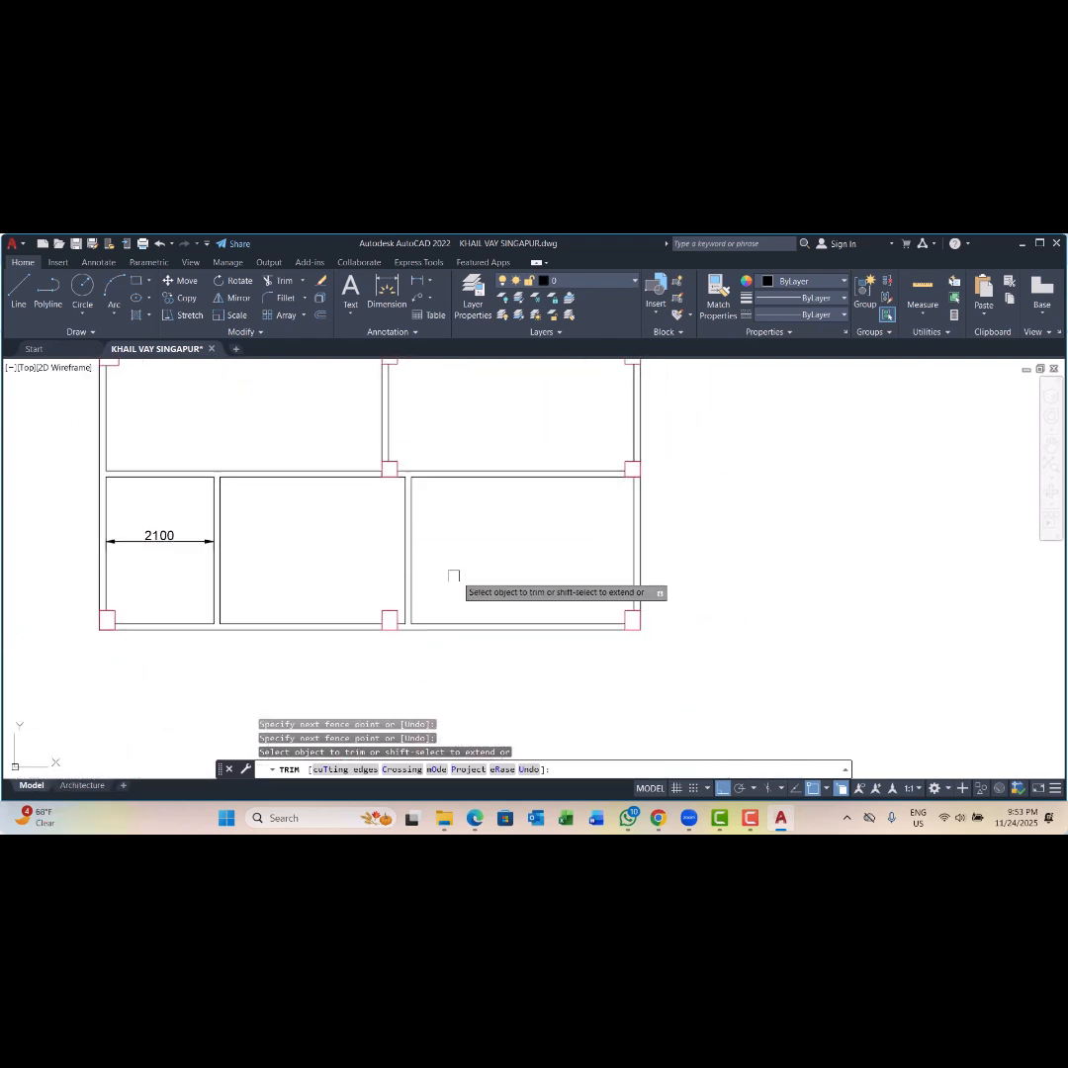
middle_drag(509, 552, 453, 636)
scroll(354, 574, down, 6)
scroll(297, 482, up, 4)
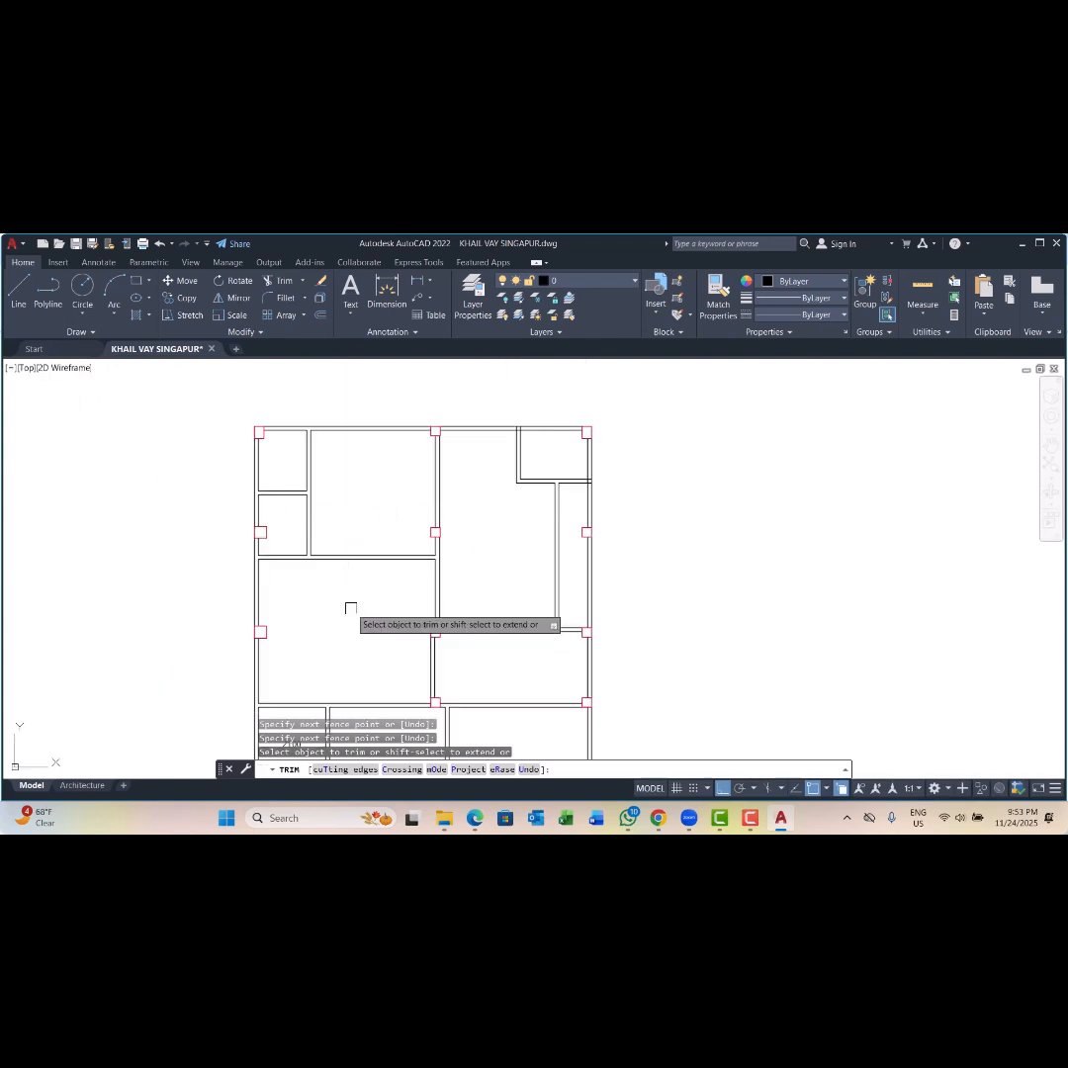
key(Escape)
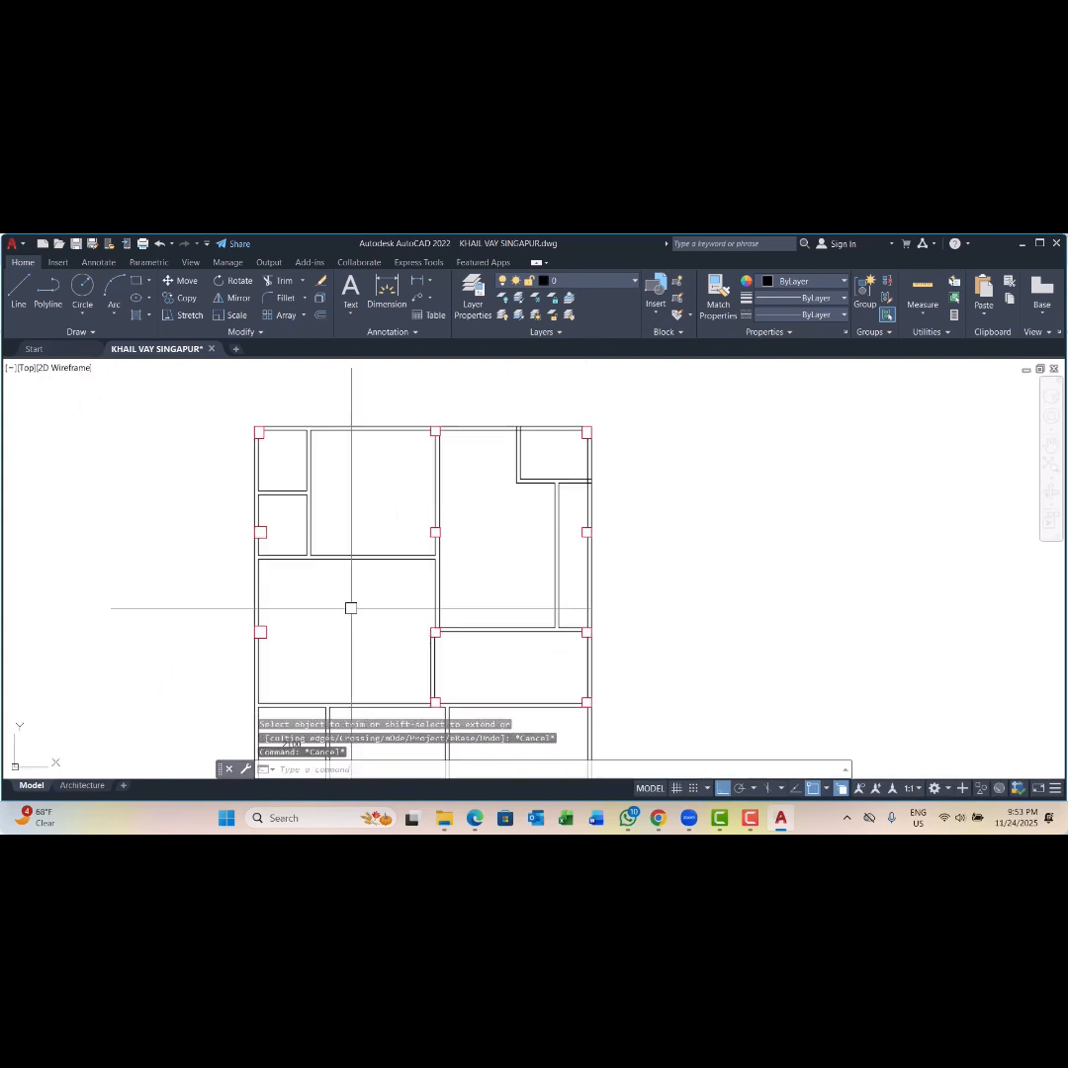
scroll(390, 578, down, 4)
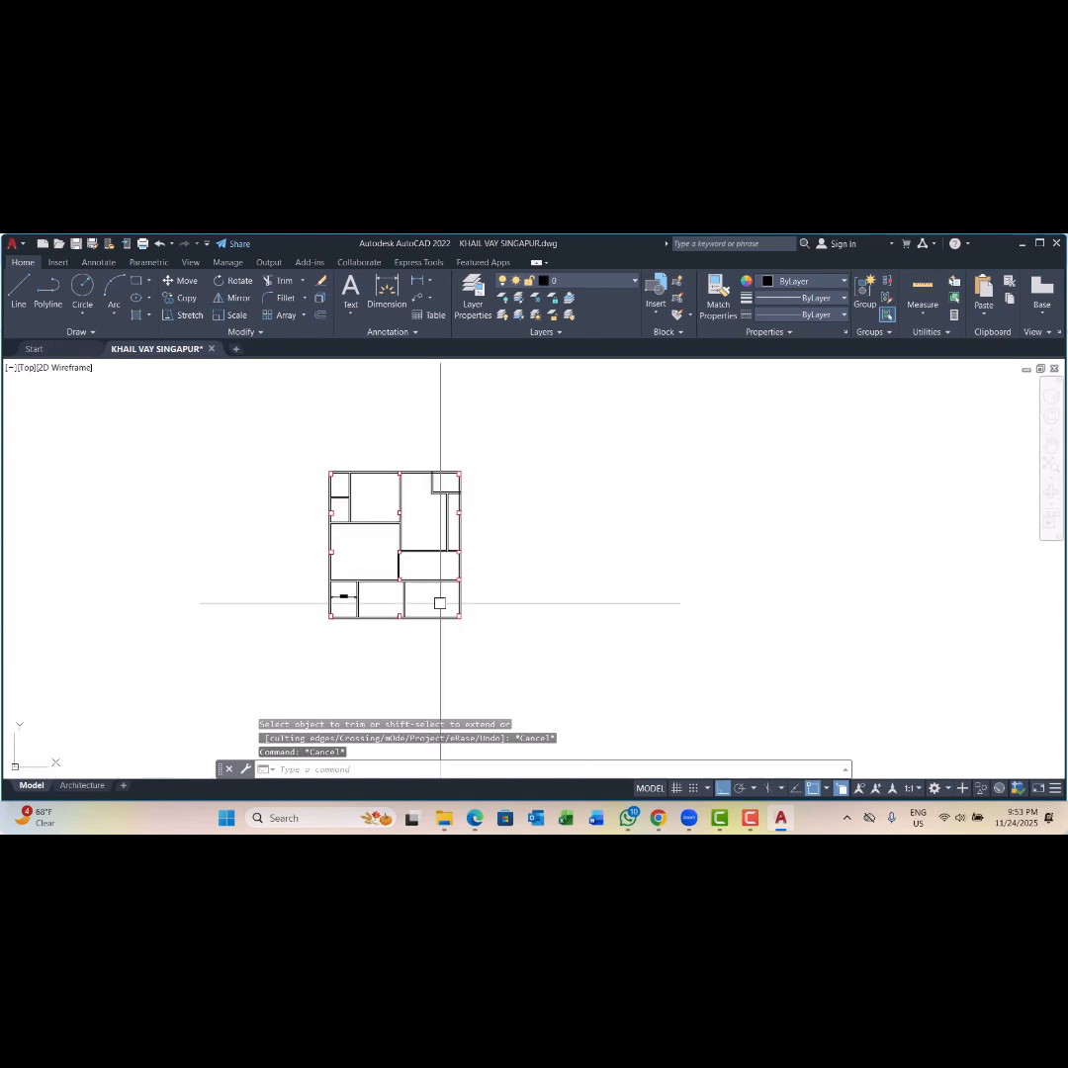
Step: Zoom to a window enclosing the whole floor plan
text(z)
key(Return)
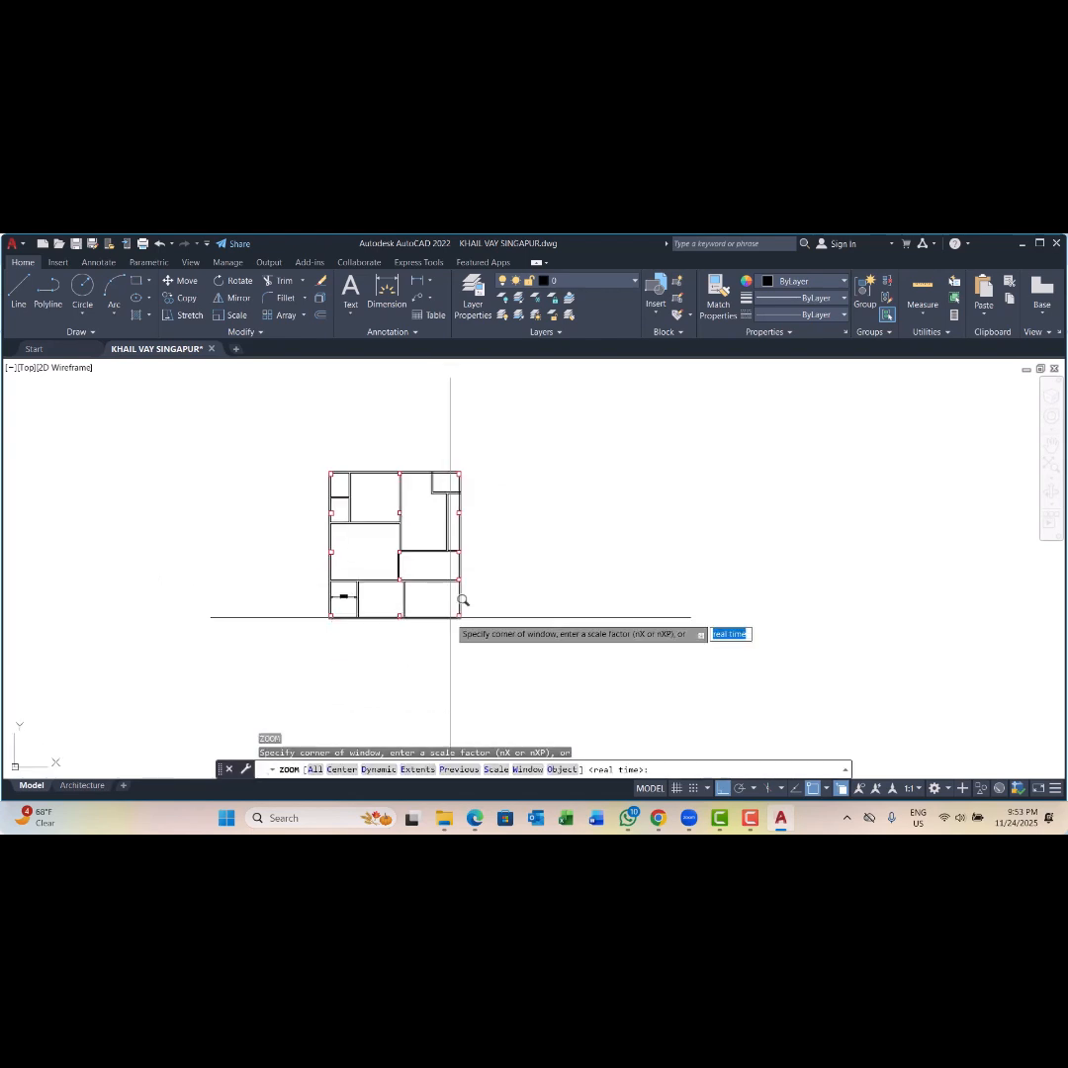
scroll(338, 457, up, 4)
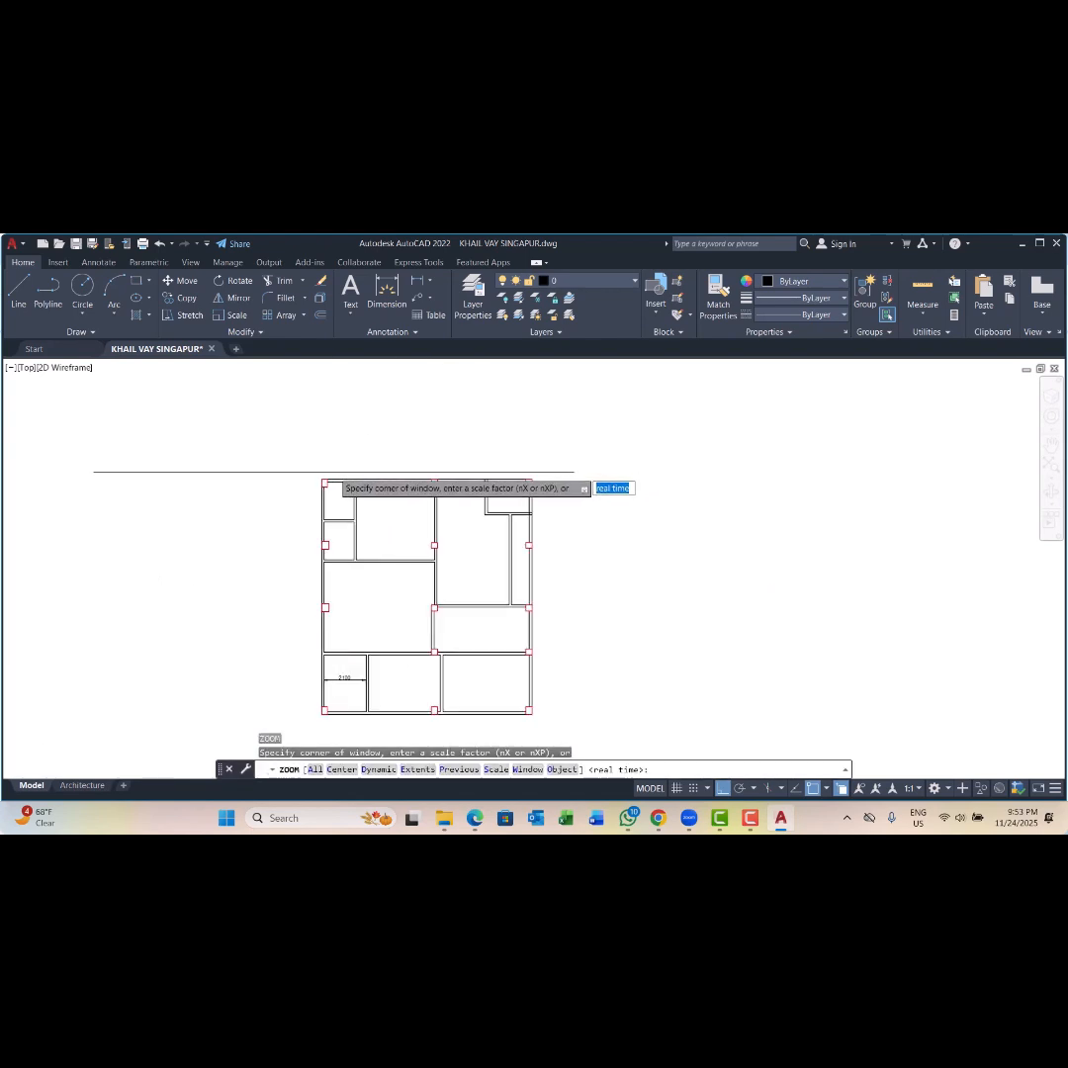
click(309, 478)
scroll(309, 479, down, 2)
scroll(396, 538, down, 6)
scroll(435, 573, up, 10)
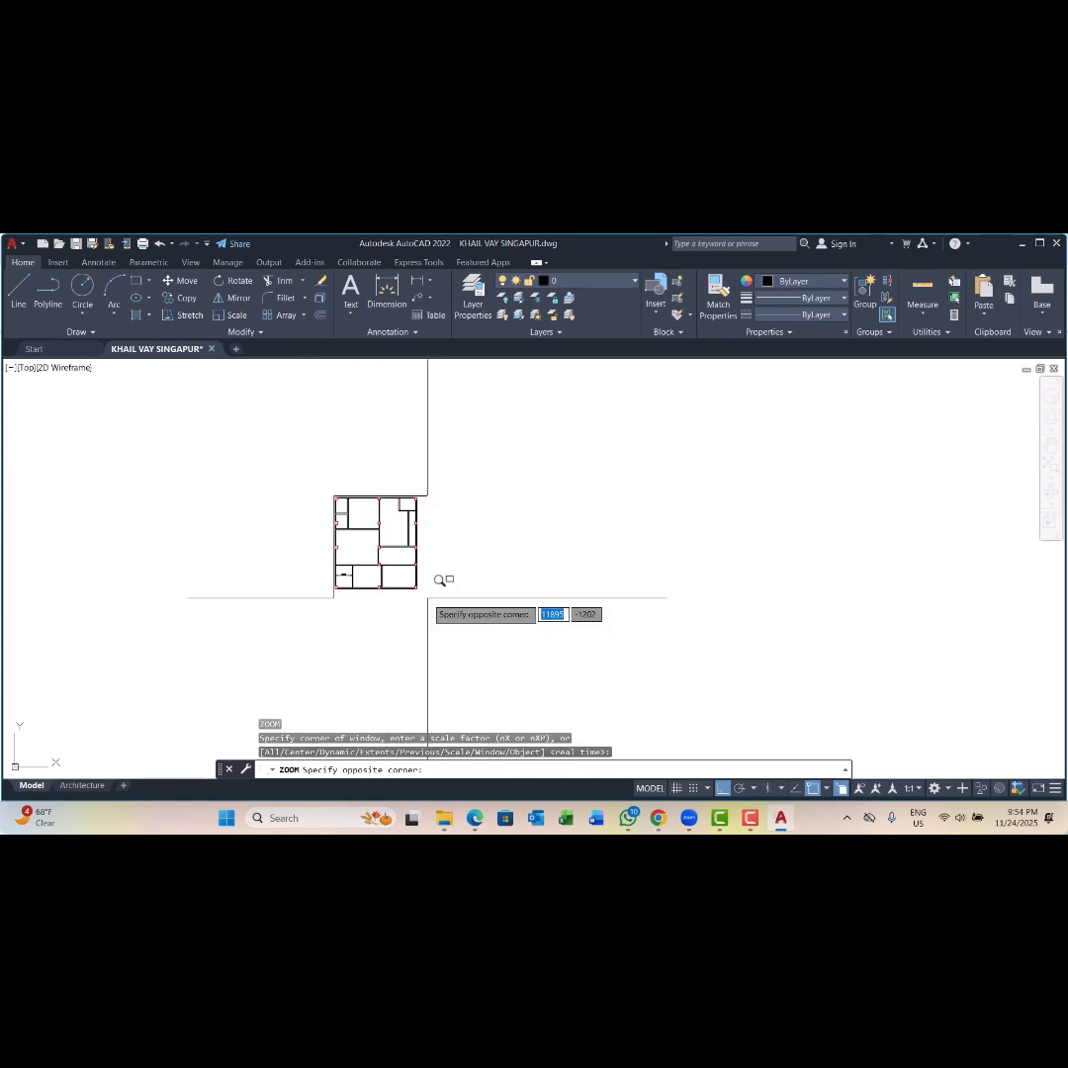
click(387, 553)
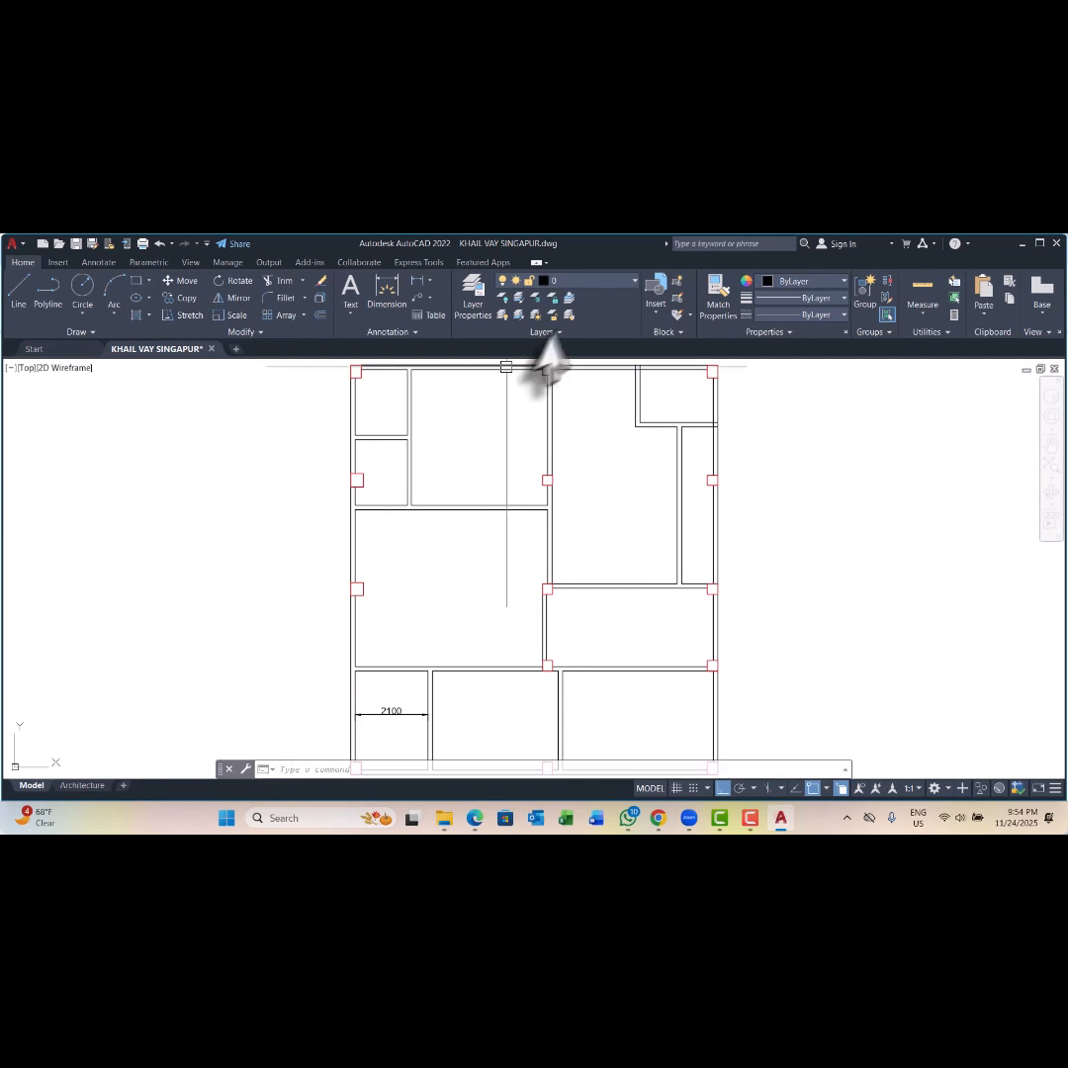
Step: Minimise the ribbon to panel buttons and centre the floor plan in the enlarged drawing area
click(535, 262)
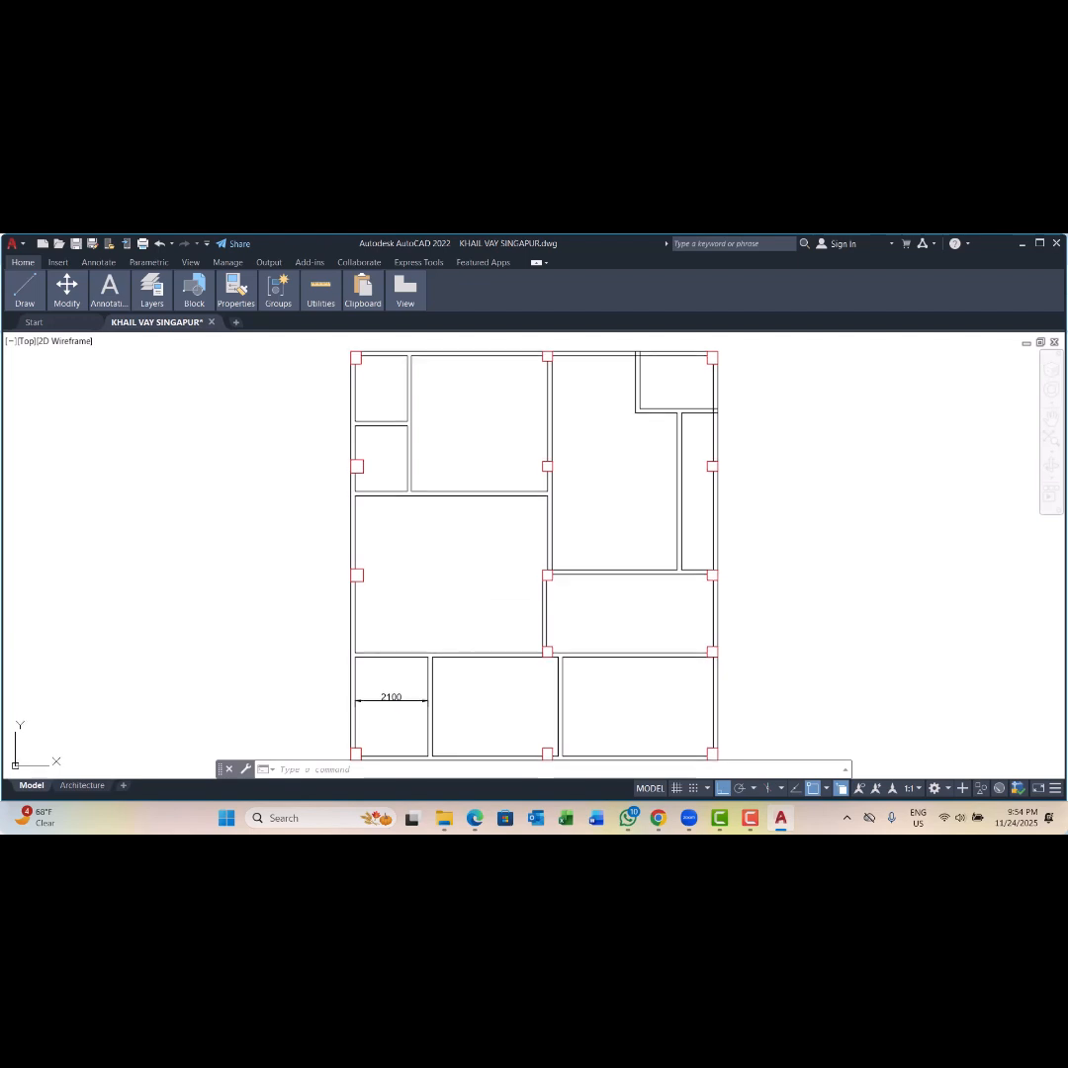
middle_drag(472, 618, 472, 612)
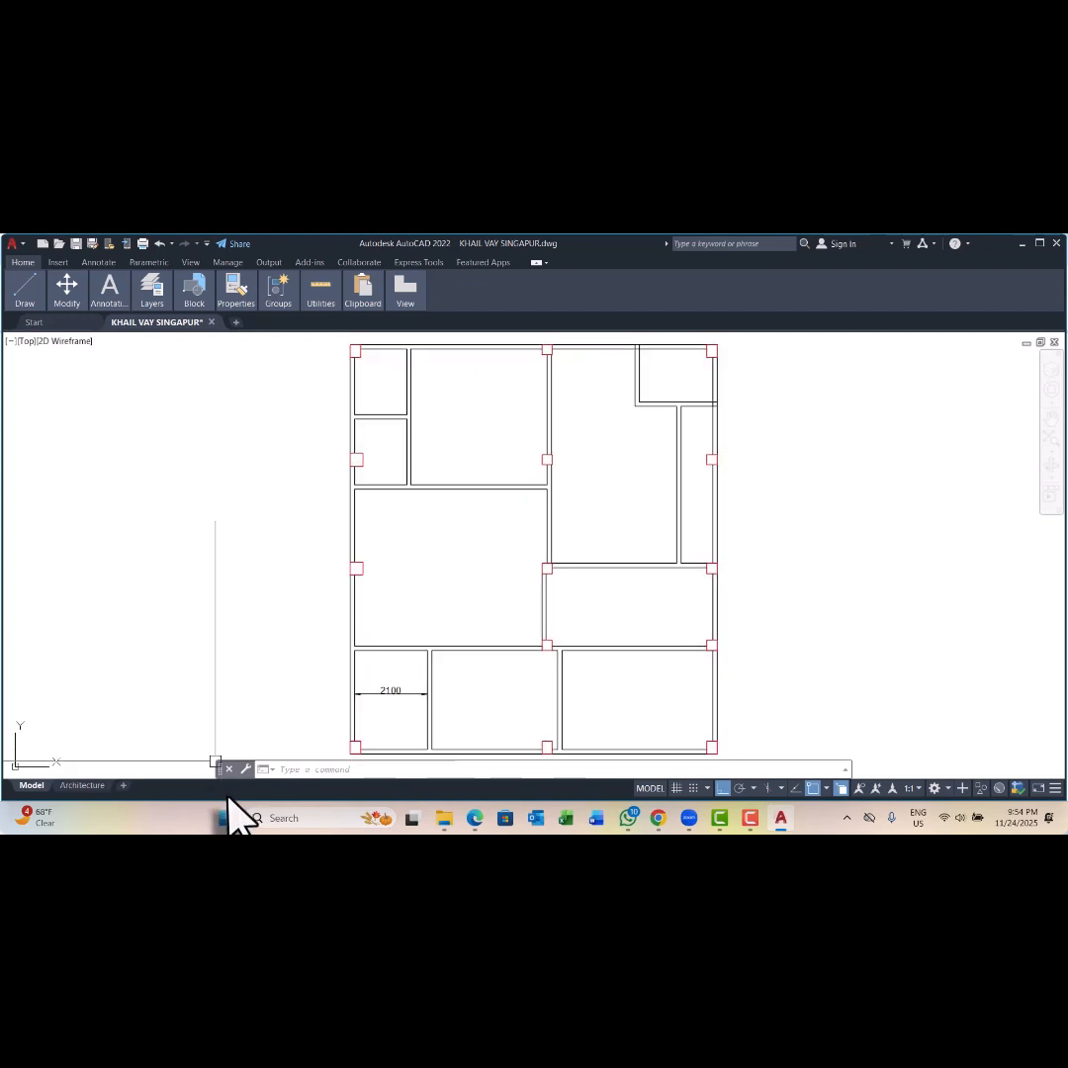
Step: Switch to Snipping Tool and capture the drawing window with the whole floor plan as a rectangular snip
click(227, 819)
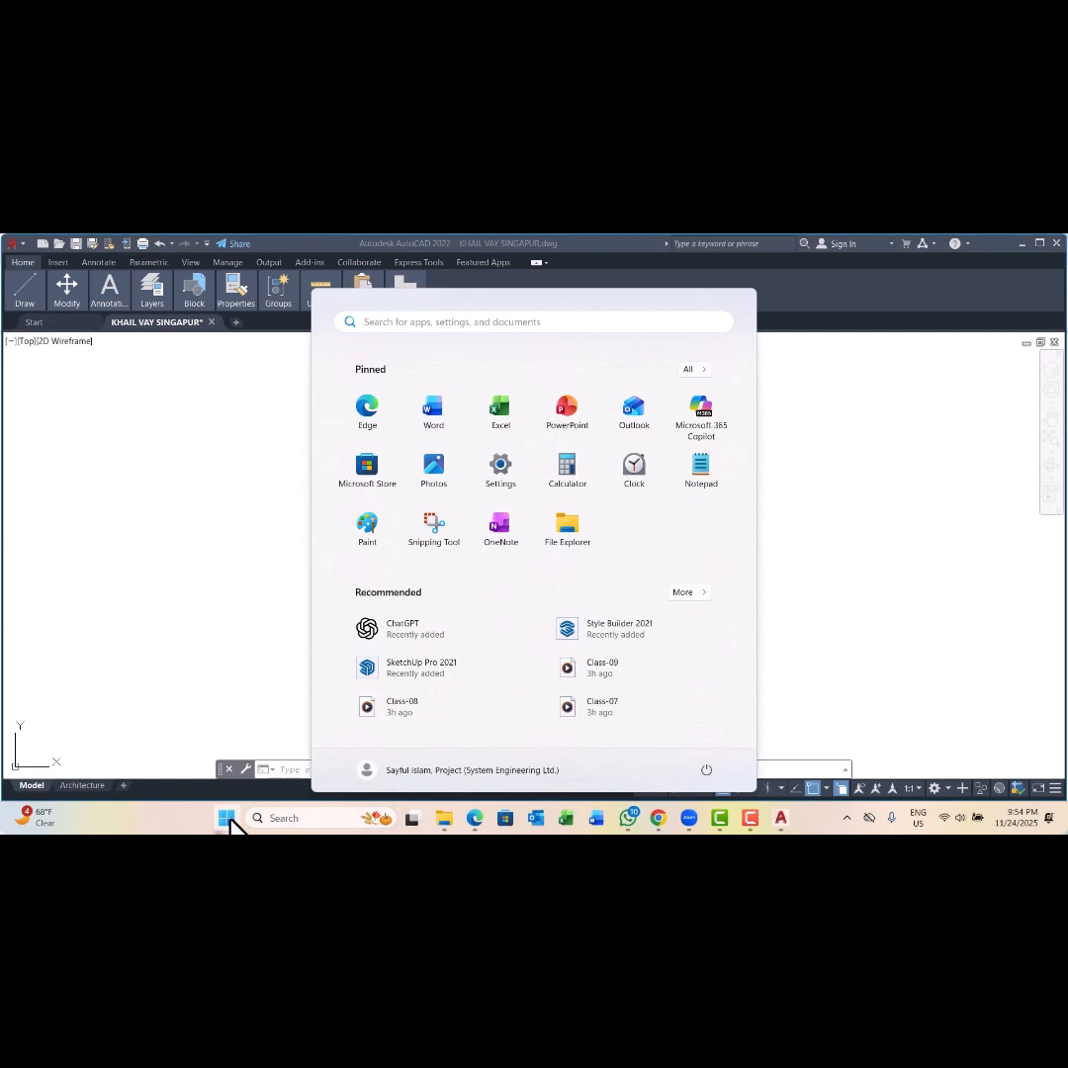
text(s)
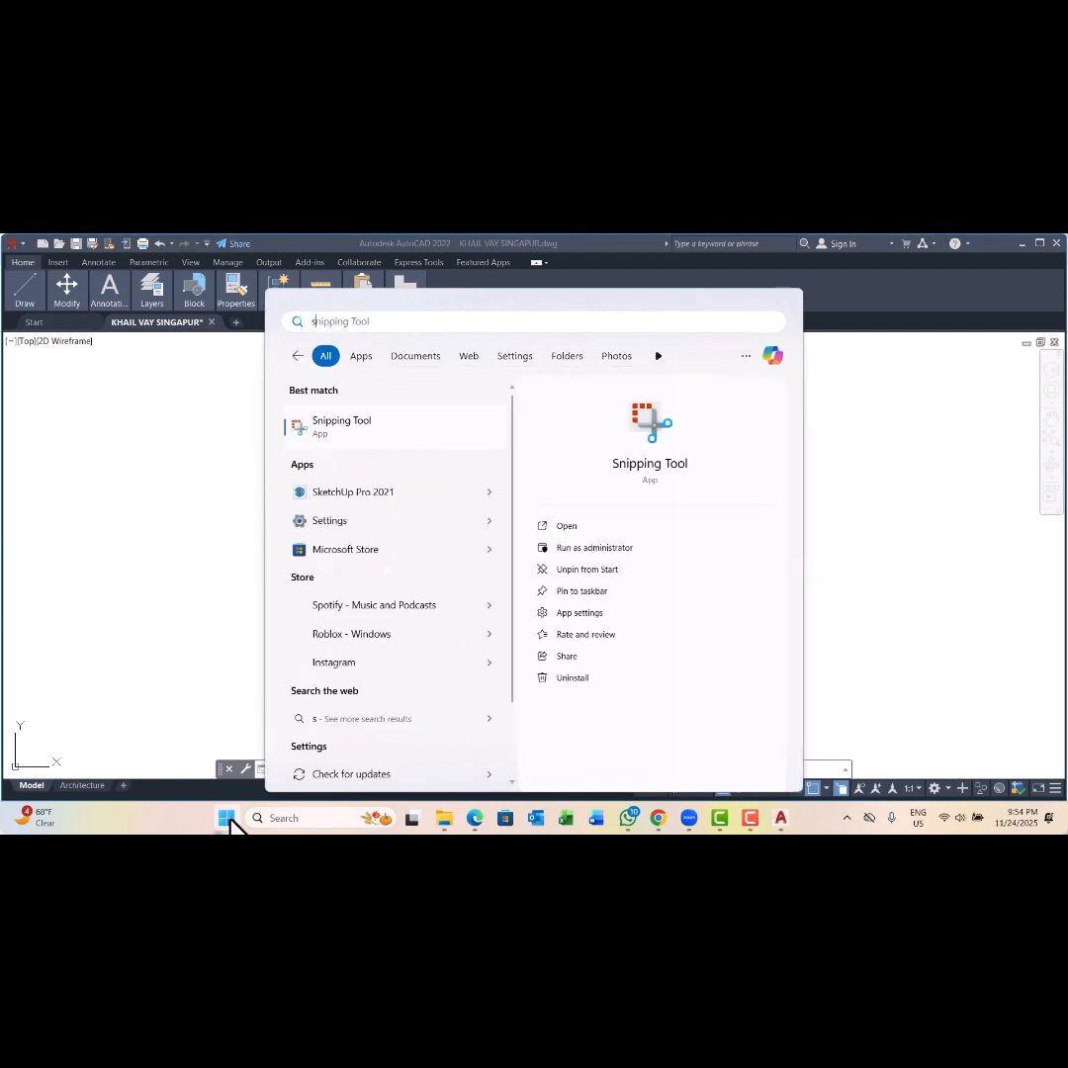
click(375, 435)
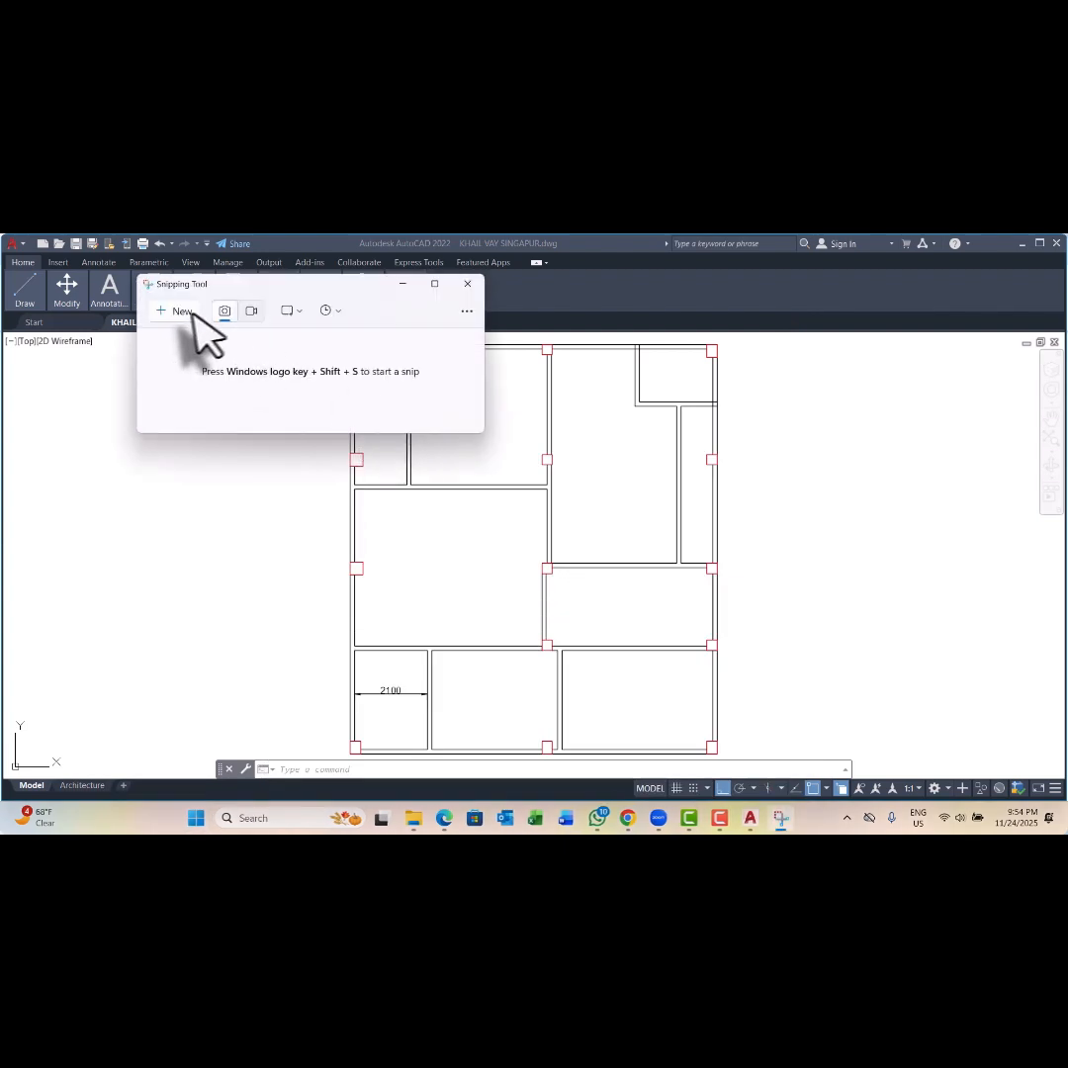
click(193, 314)
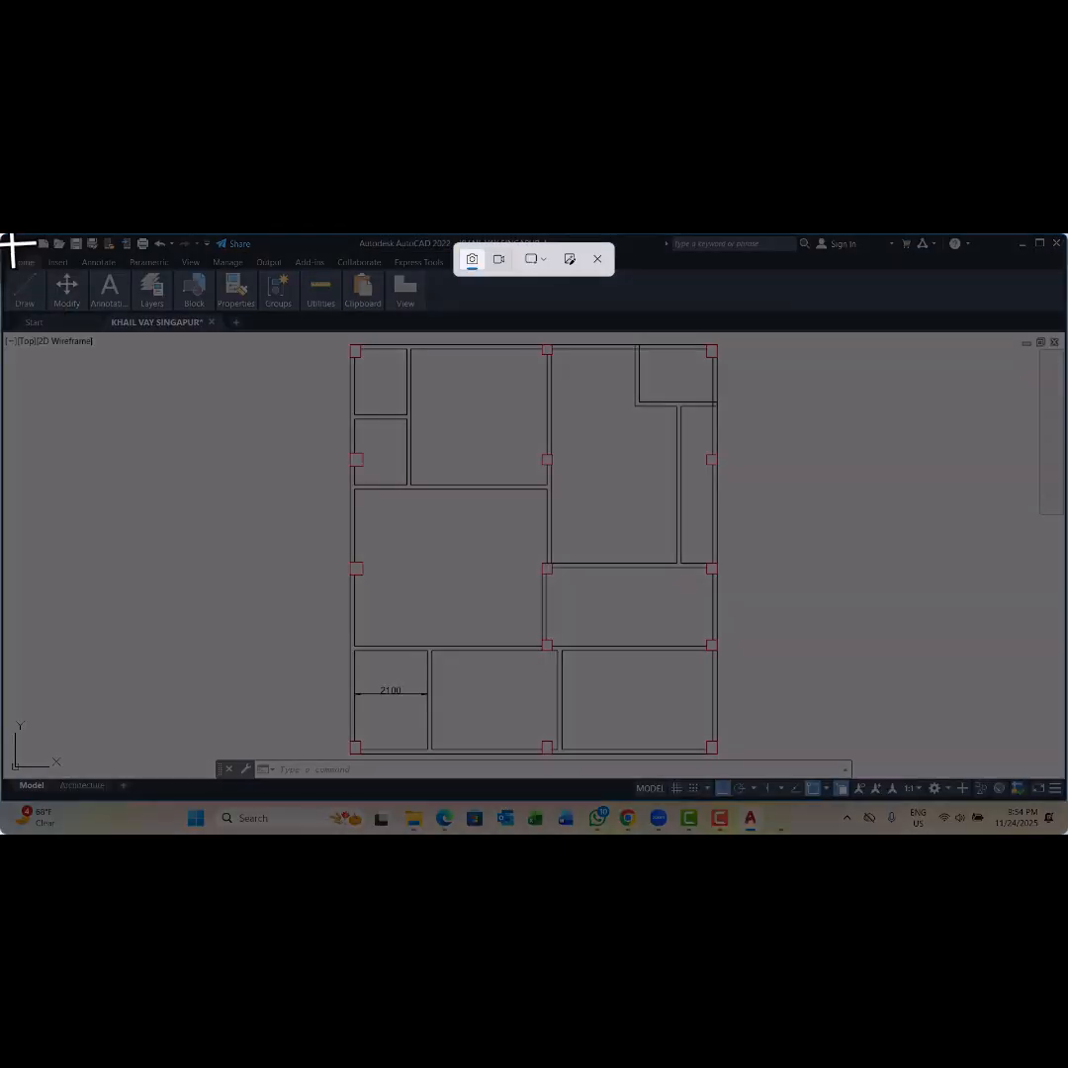
drag(12, 240, 1065, 801)
Step: Start saving the captured snip as a PNG and choose This PC as the location to browse
right_click(470, 435)
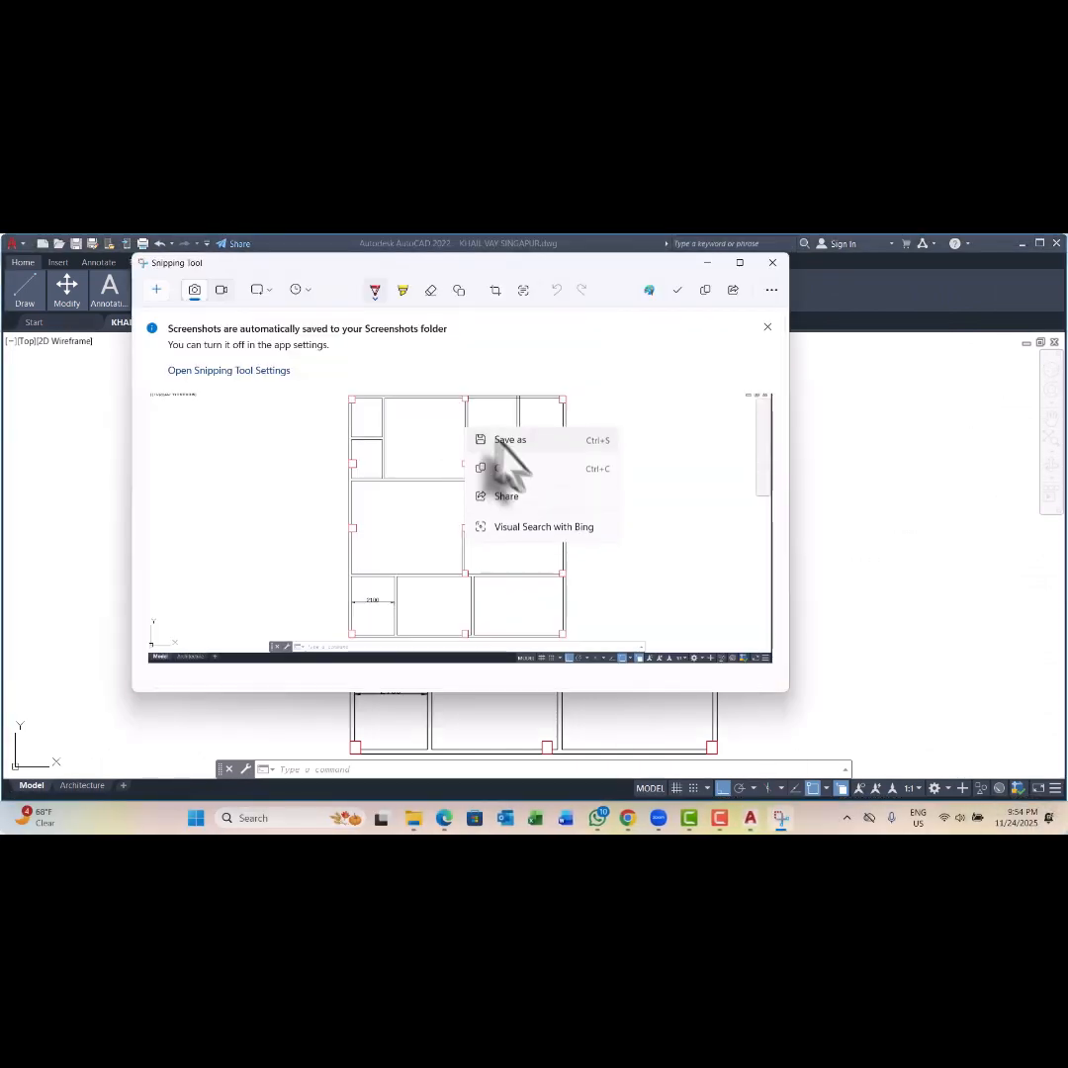
click(525, 449)
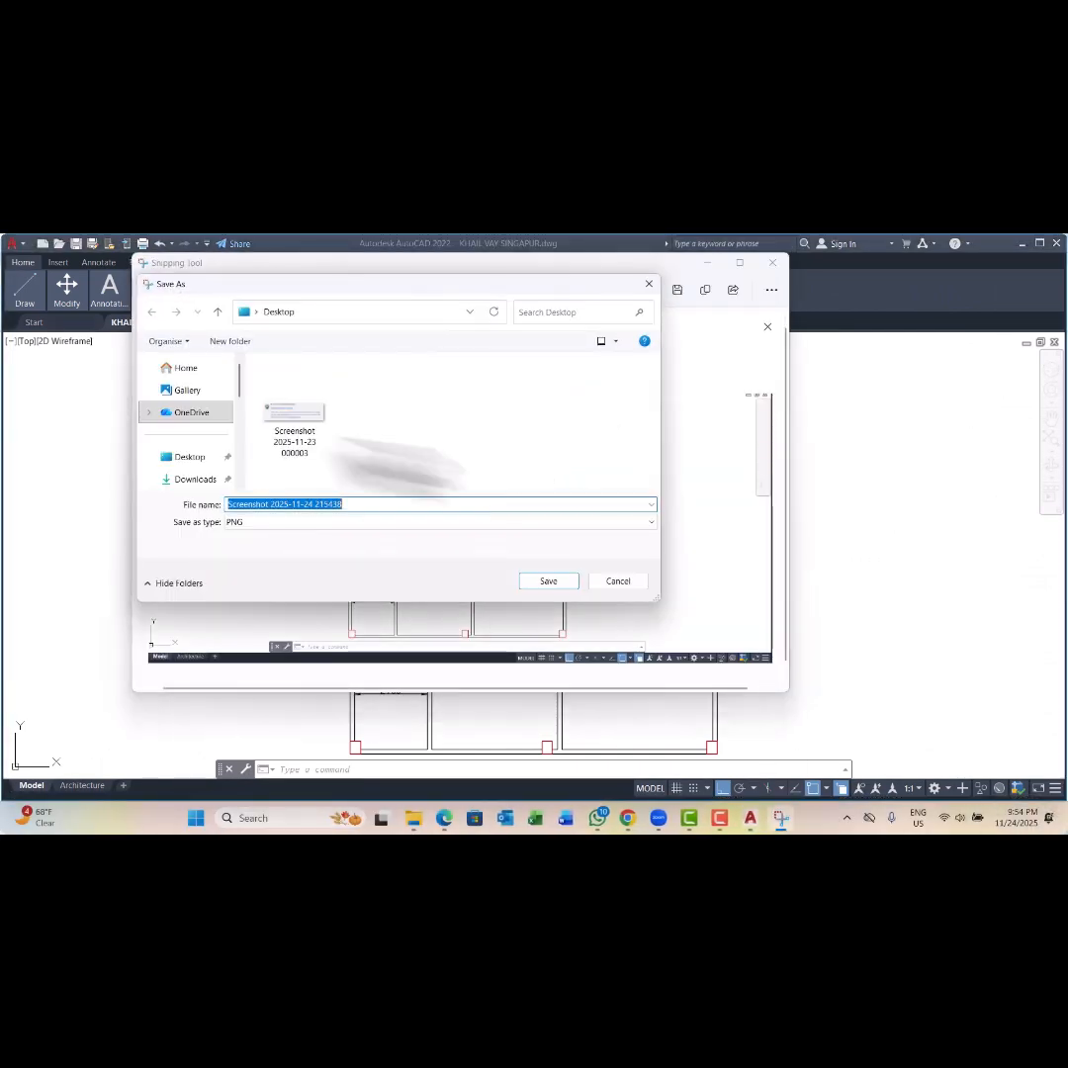
scroll(203, 465, down, 5)
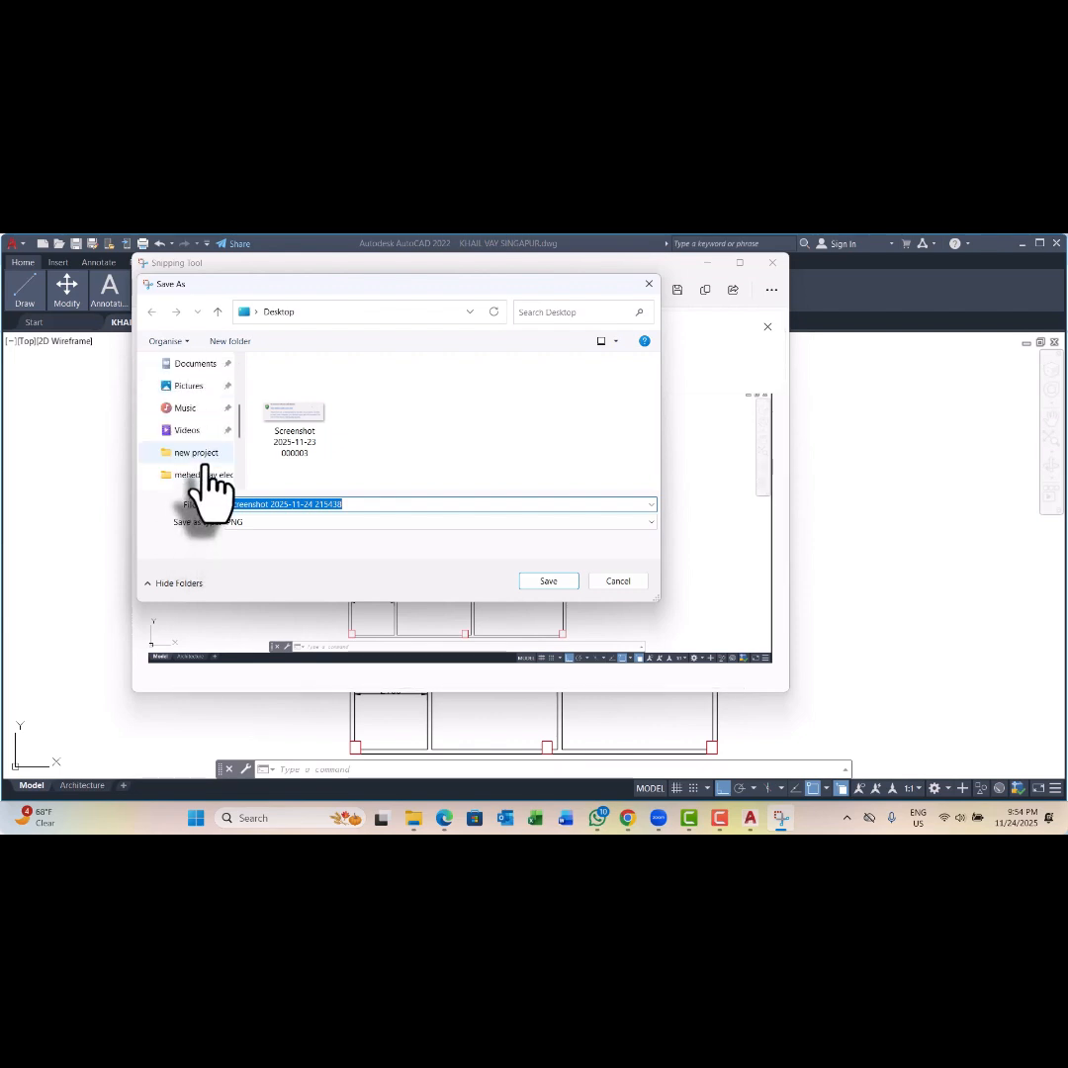
click(198, 432)
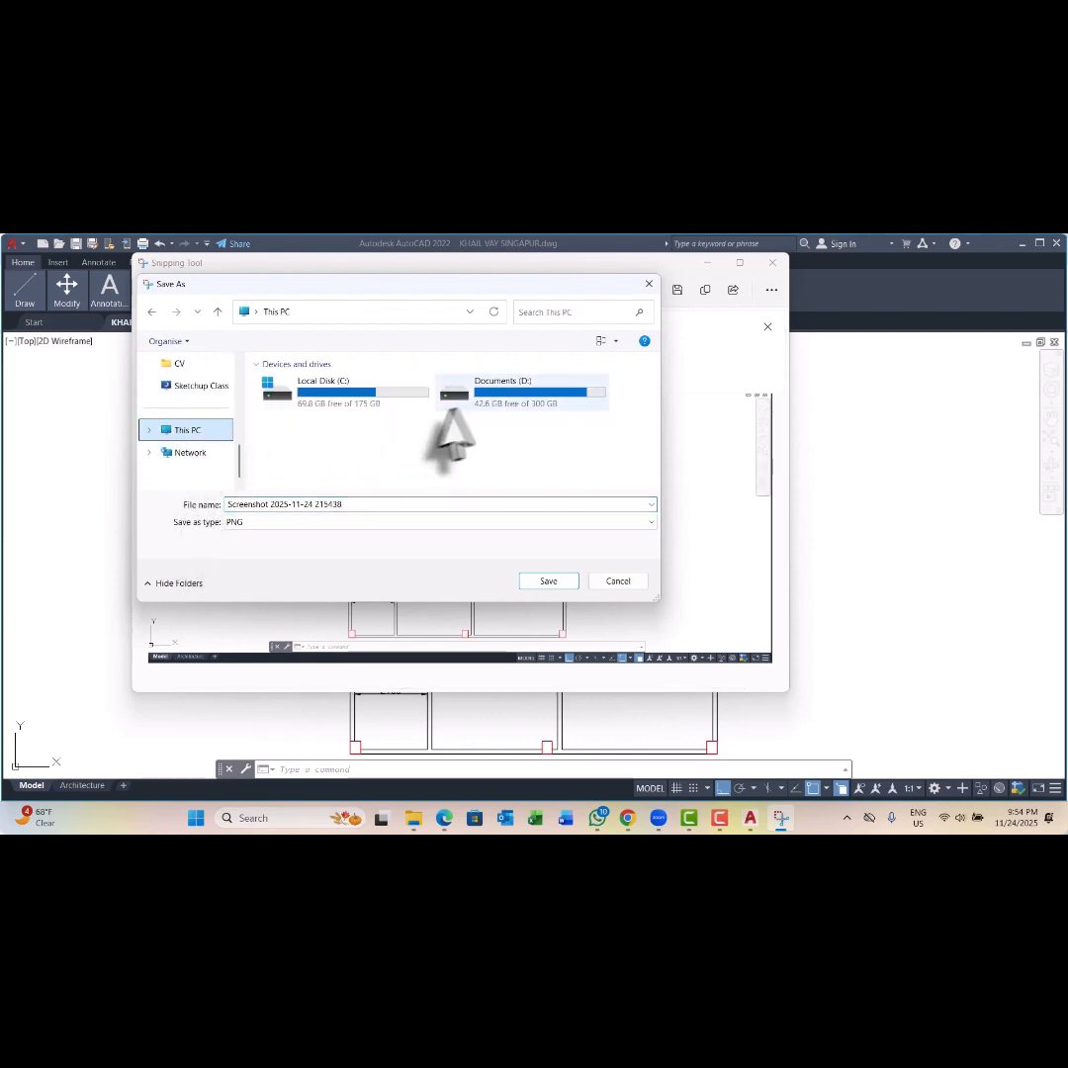